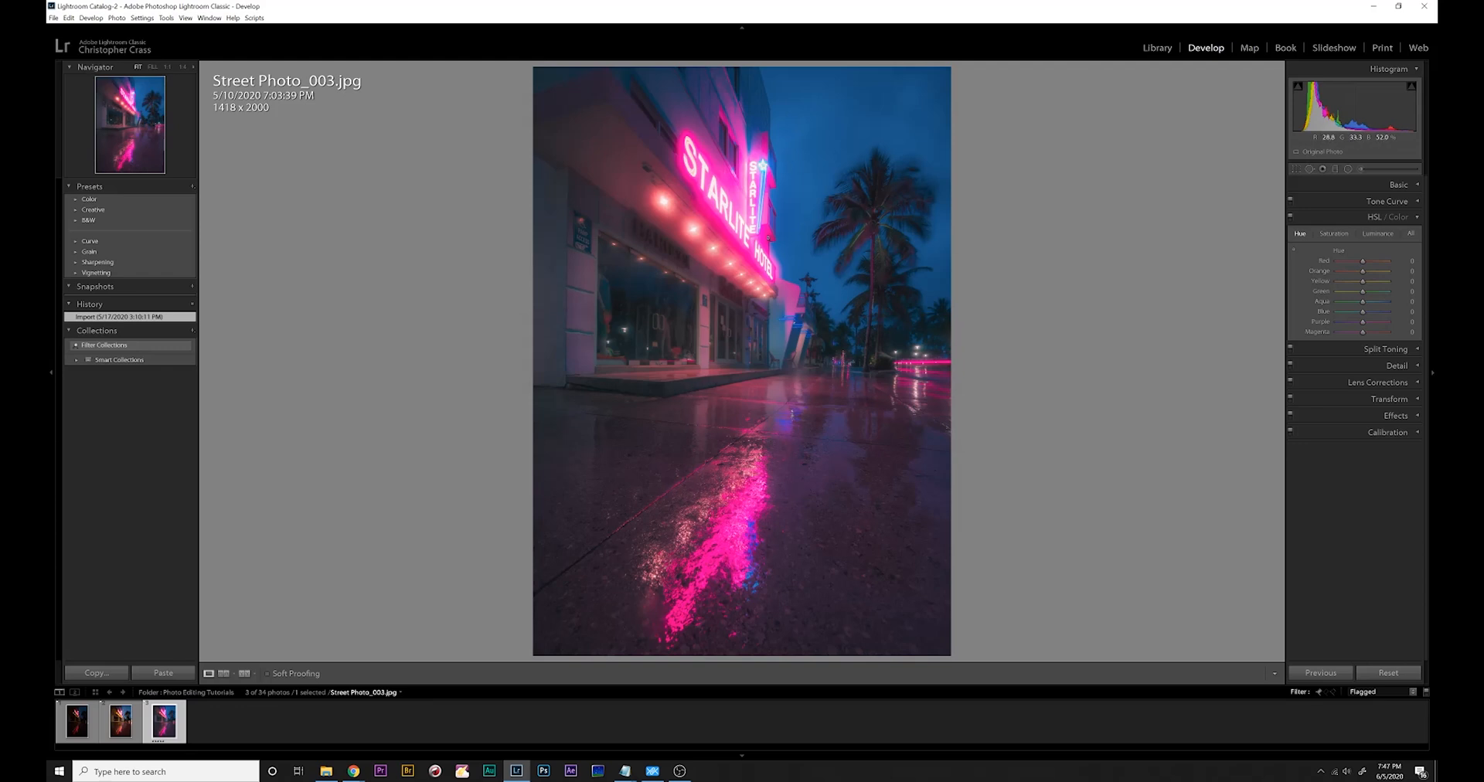
- Examine the finished Street Photo_003.jpg and the neon sign, lights and wet street in the raw Street Photo_002.ARW up close
{"action": "left_click", "coordinate": [839, 408]}
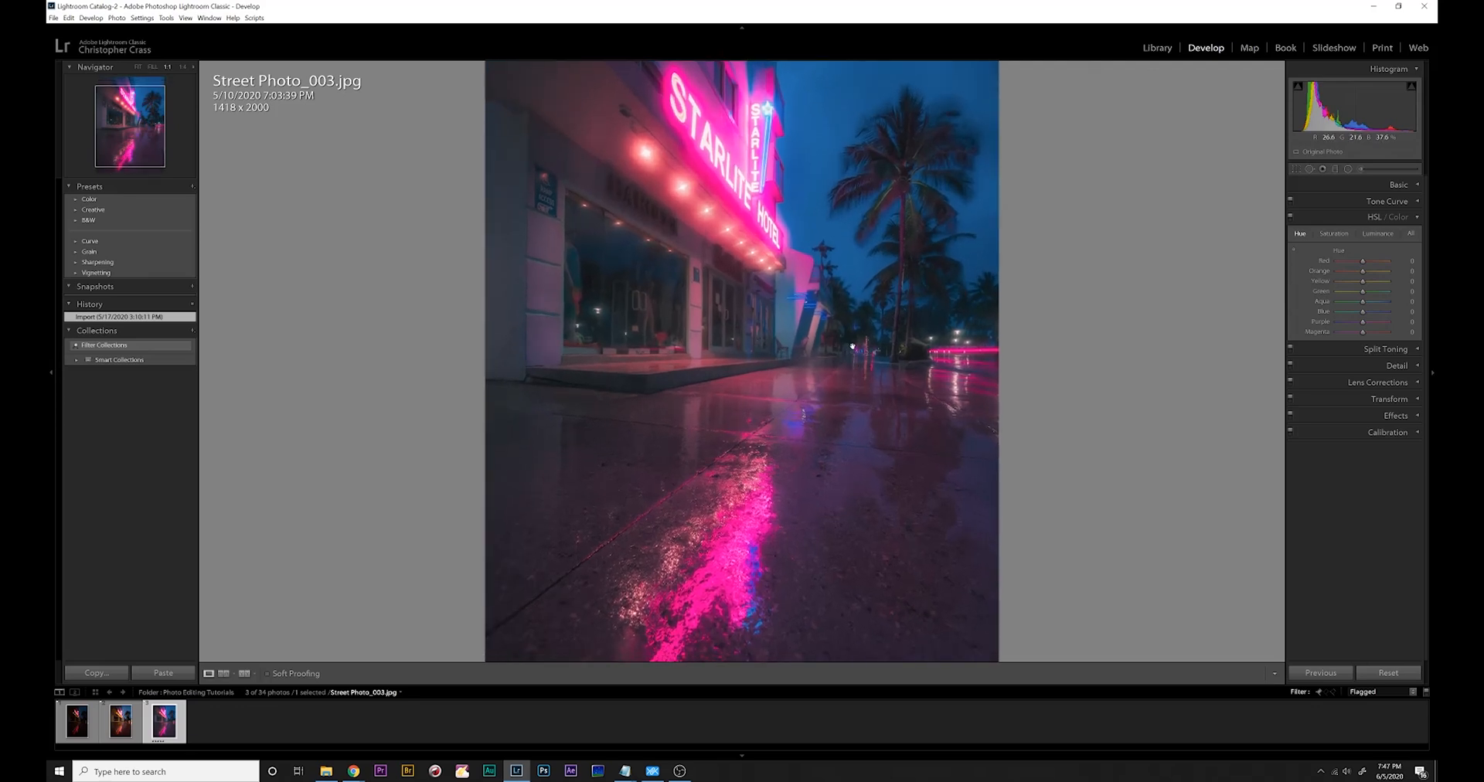
{"action": "left_click", "coordinate": [120, 721]}
{"action": "left_click", "coordinate": [937, 355]}
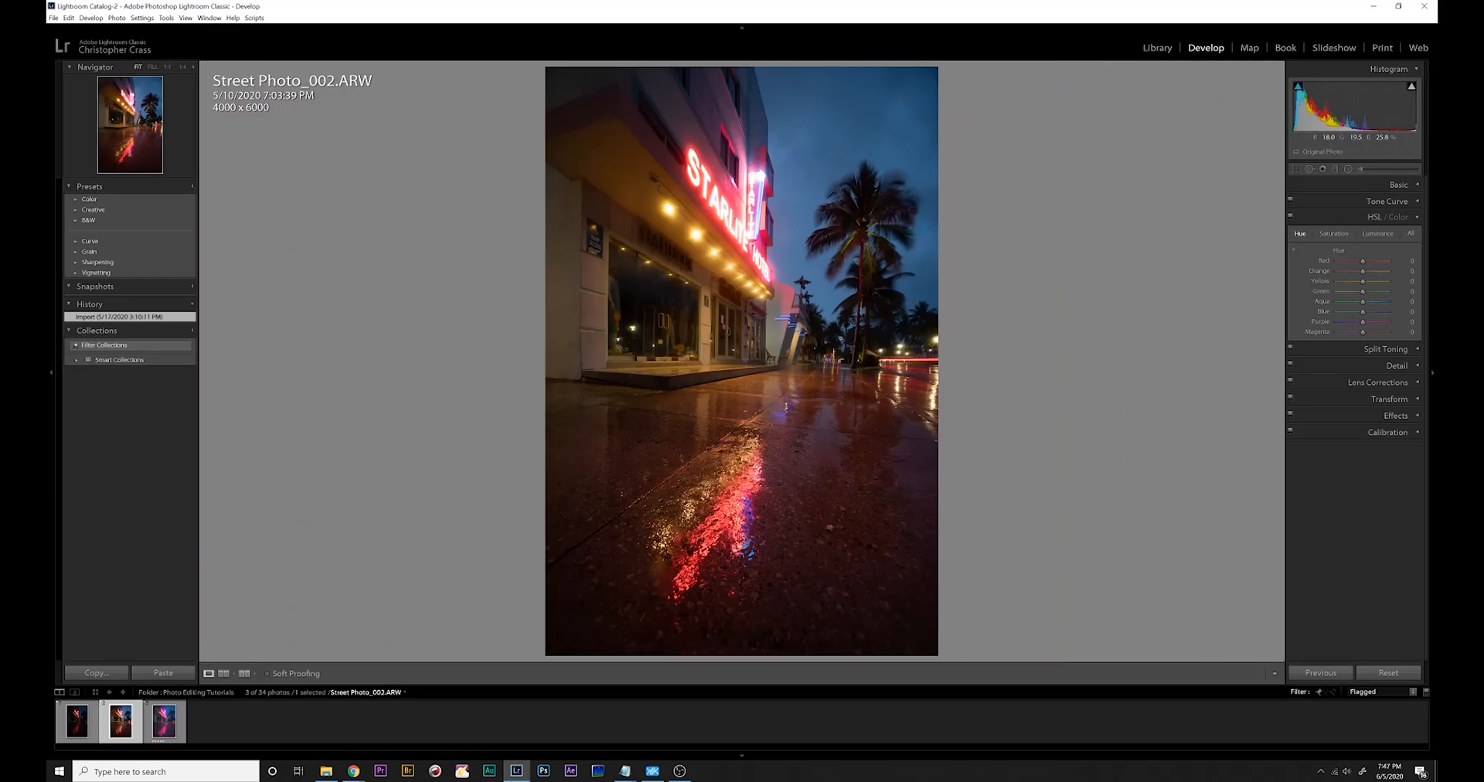
{"action": "left_click", "coordinate": [875, 384]}
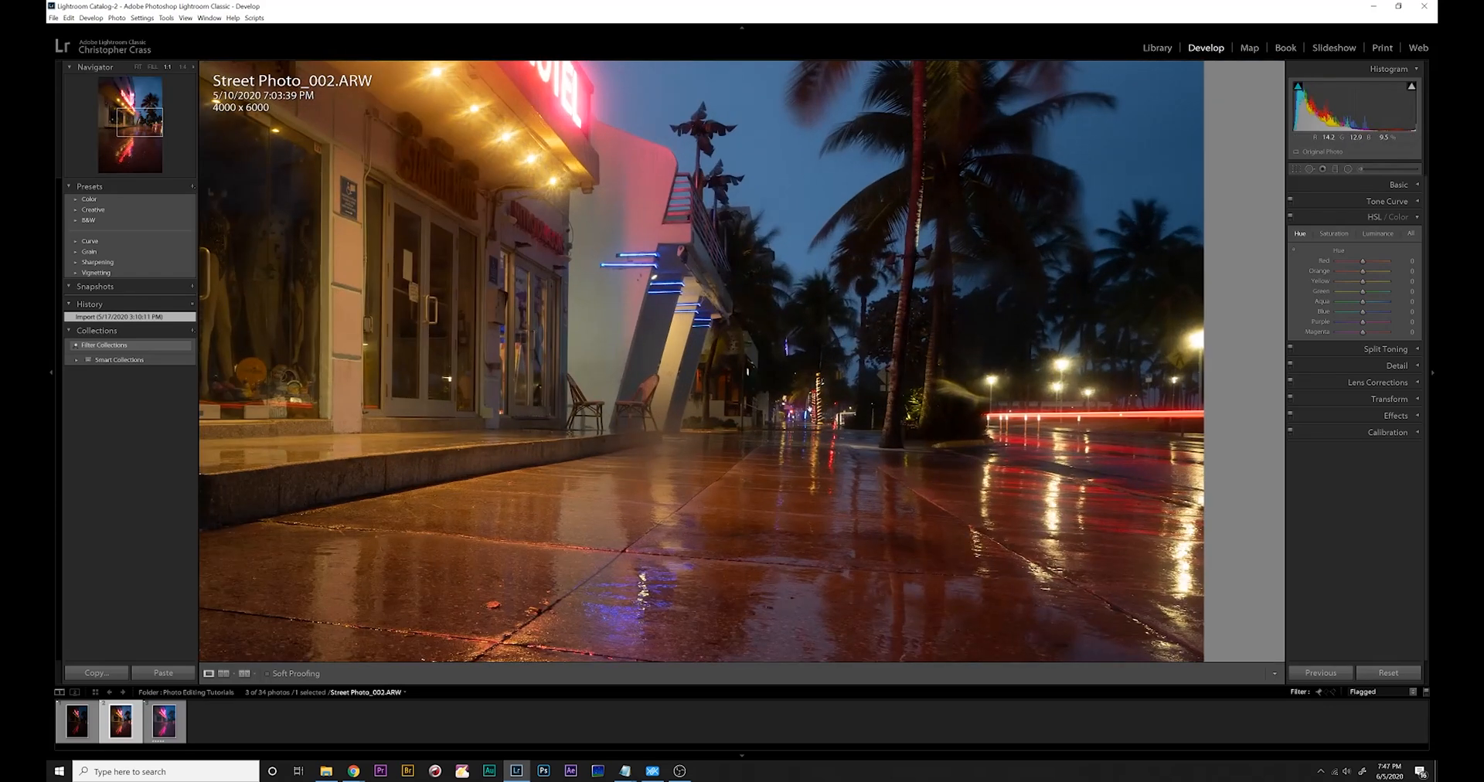
{"action": "left_click", "coordinate": [812, 414]}
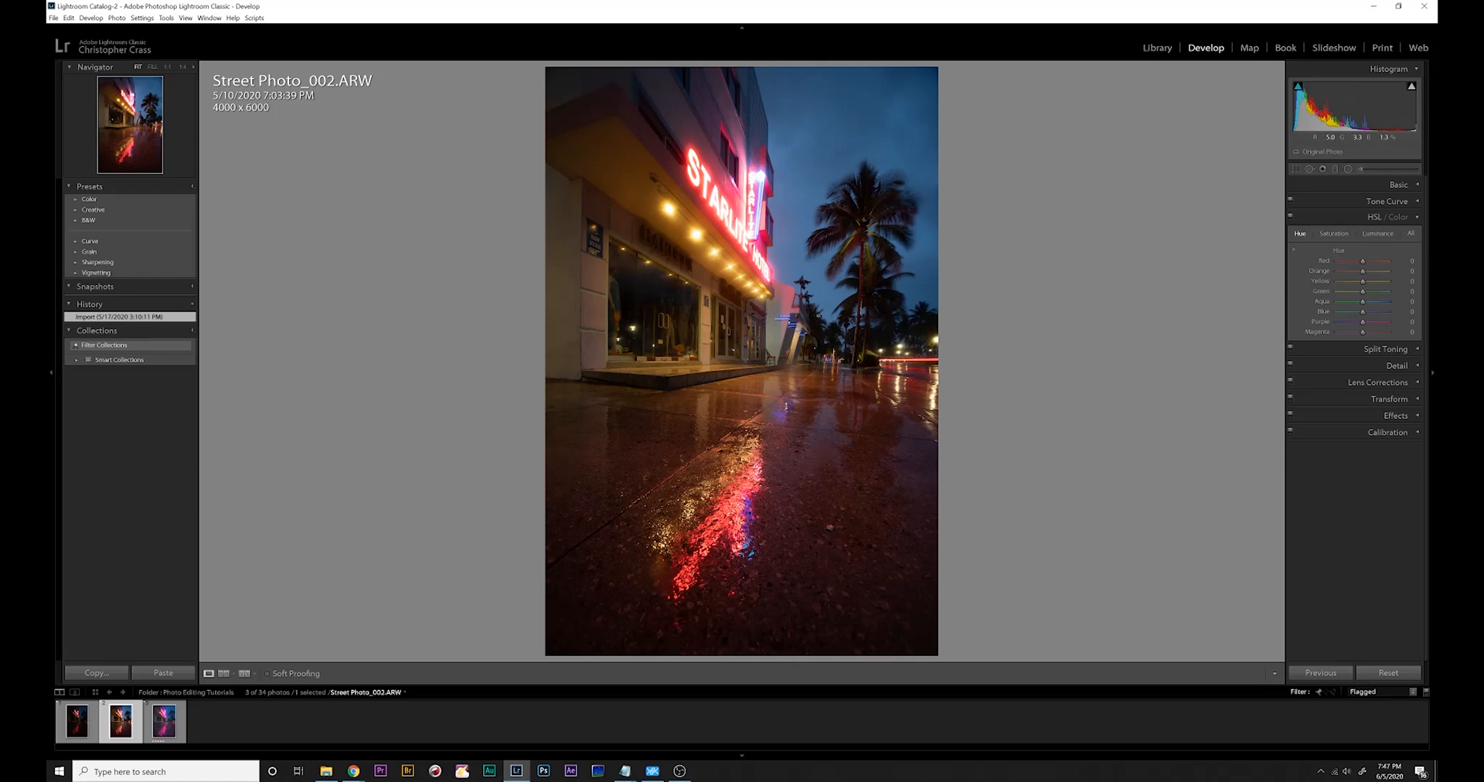
{"action": "left_click", "coordinate": [669, 293]}
{"action": "left_click_drag", "start_coordinate": [784, 107], "coordinate": [644, 381]}
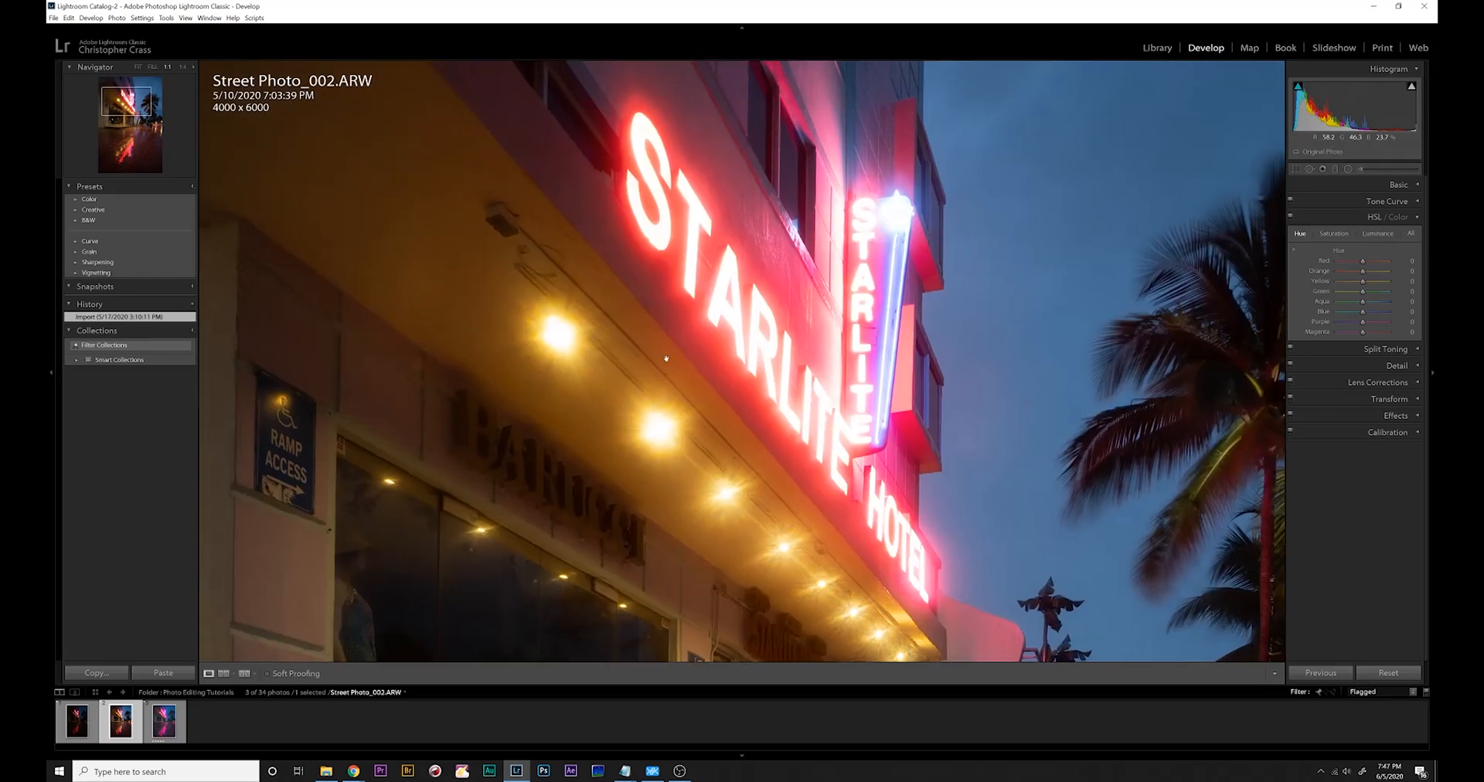
{"action": "left_click", "coordinate": [902, 461]}
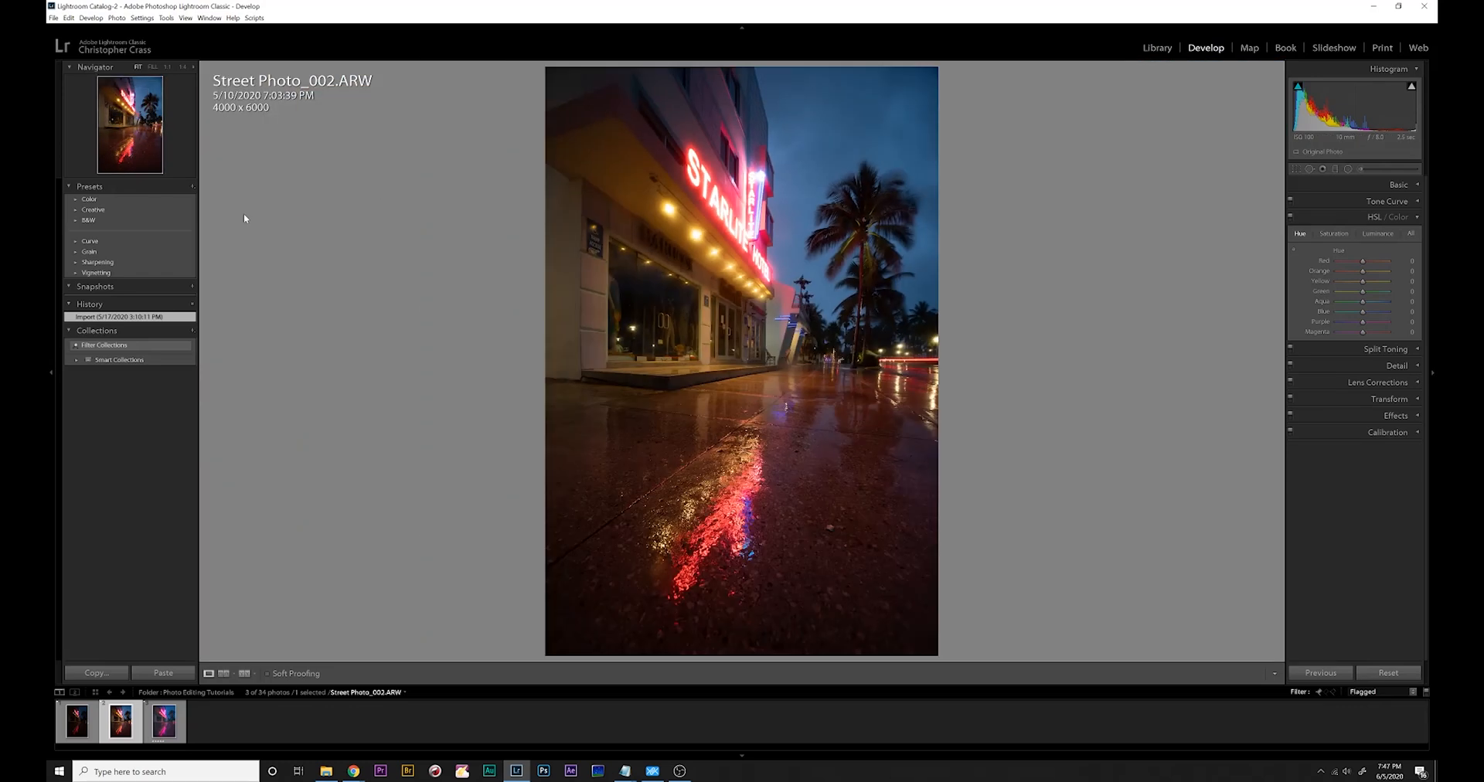
- Switch the info overlay to the exposure settings and examine the neon sign in the darker Street Photo_001.ARW
{"action": "key", "text": "i"}
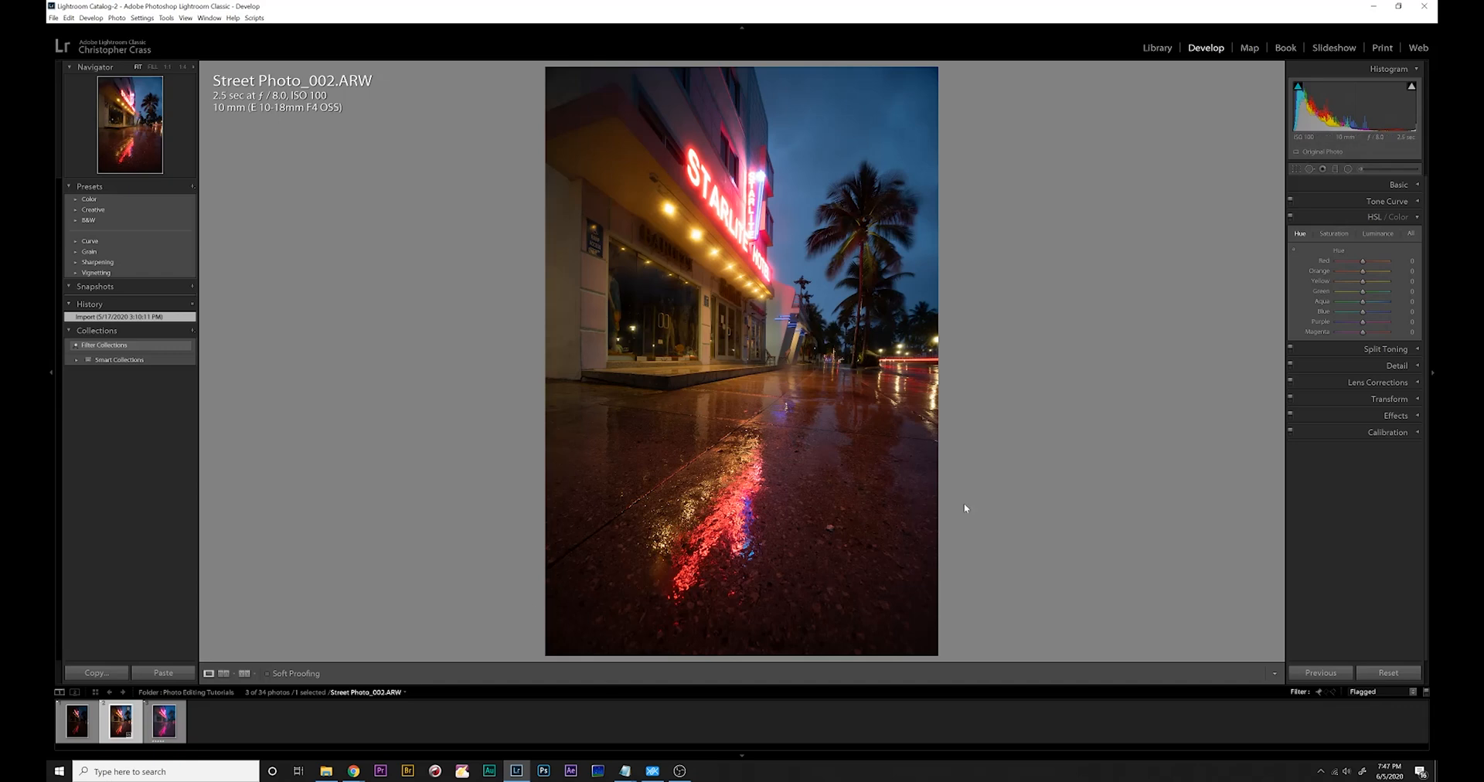
{"action": "key", "text": "Left"}
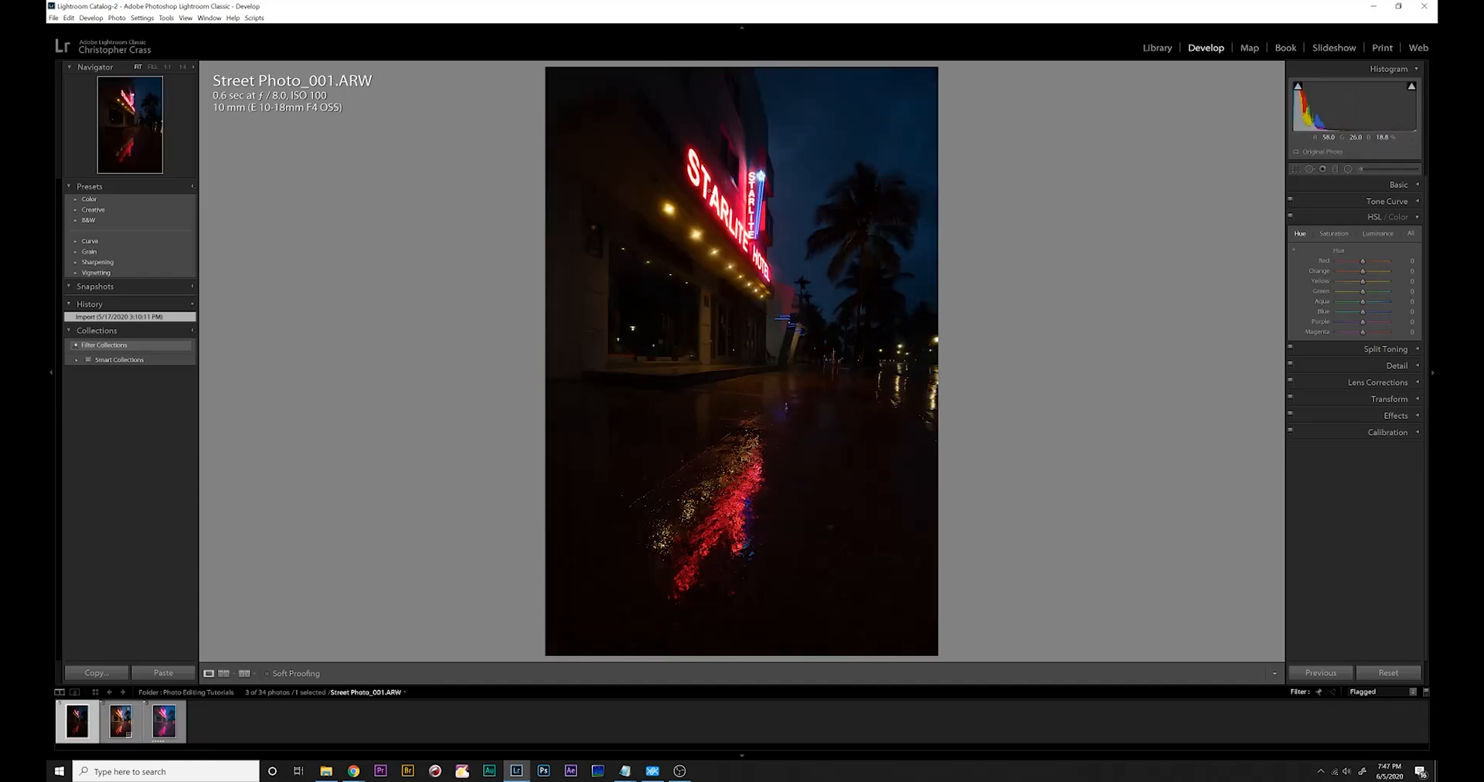
{"action": "left_click", "coordinate": [674, 181]}
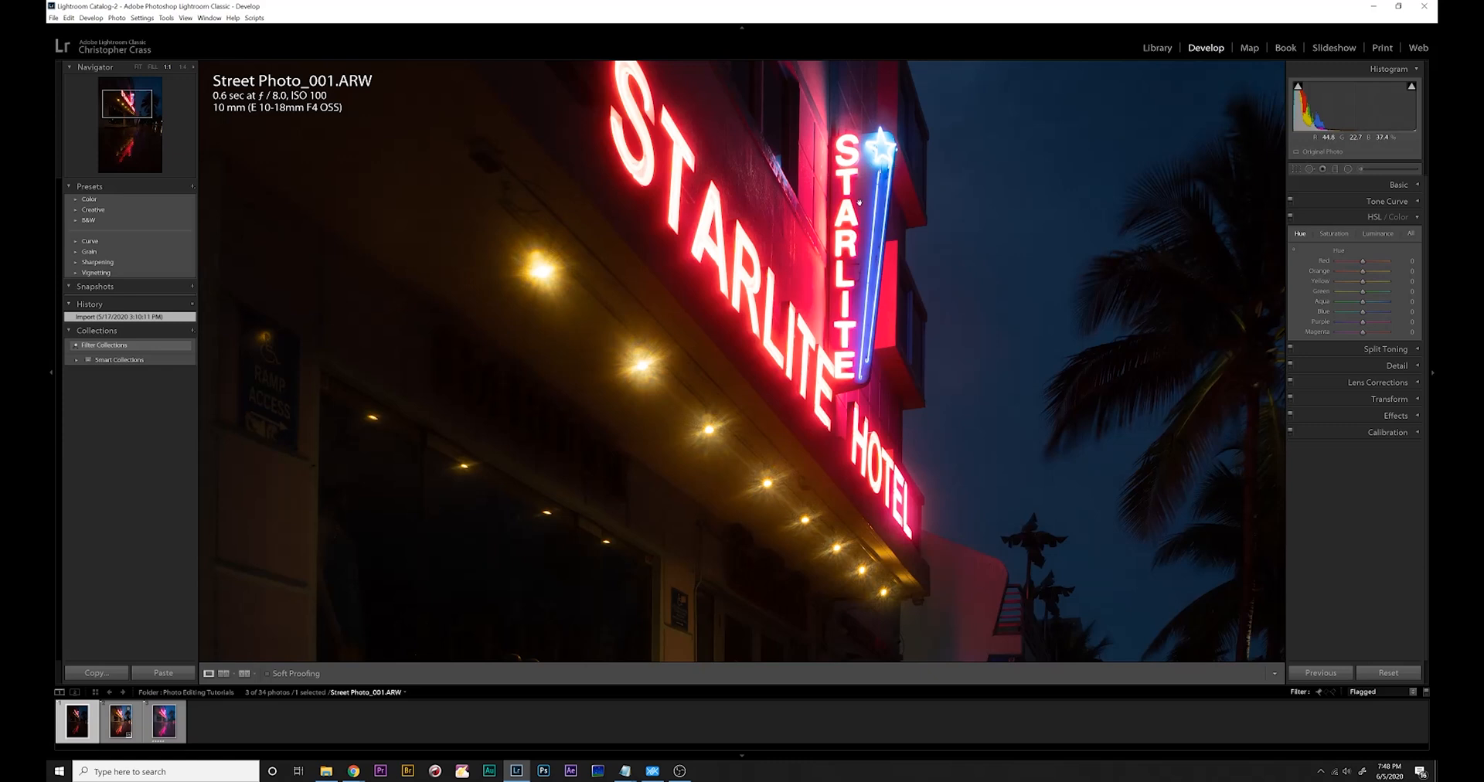
{"action": "left_click", "coordinate": [781, 374]}
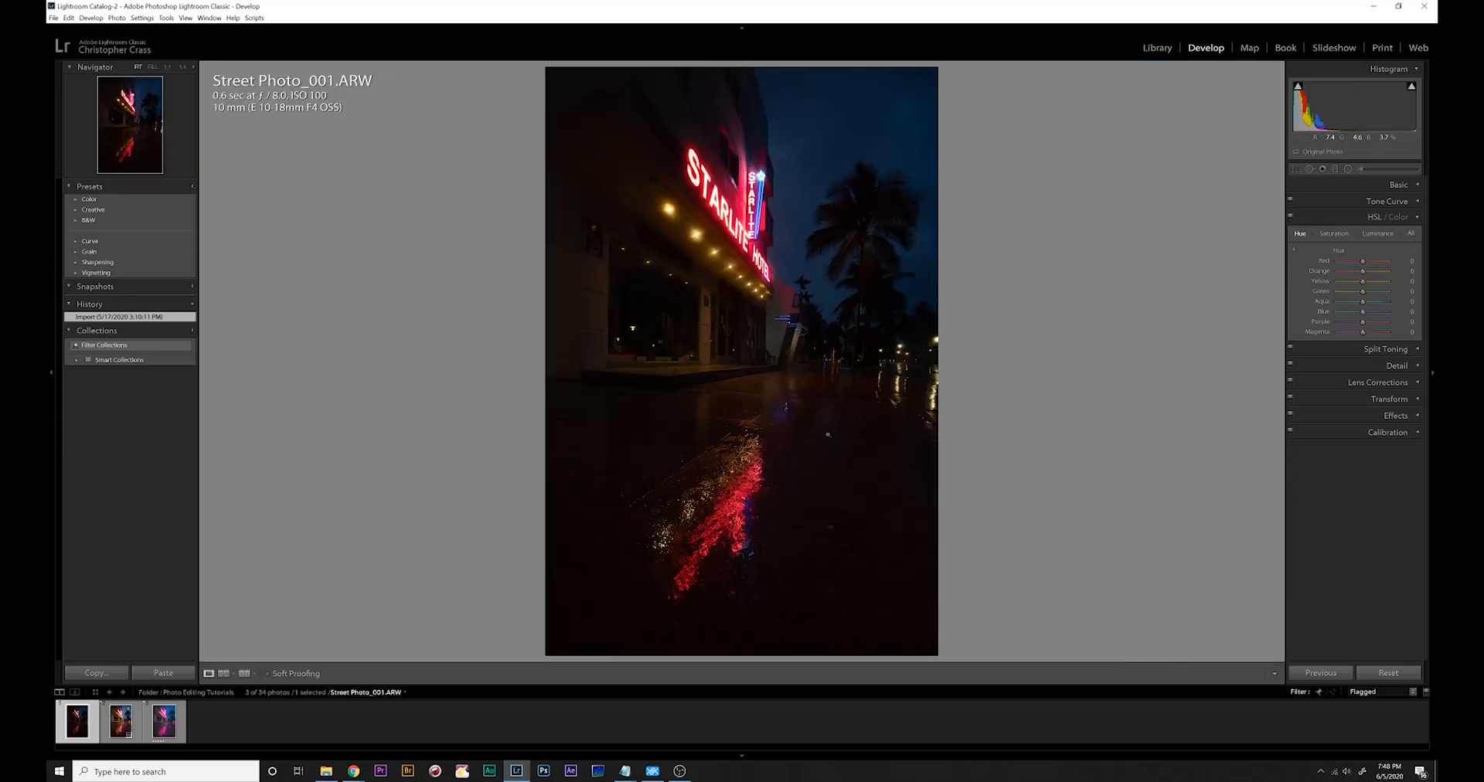
- Compare the finished Street Photo_003.jpg with the raw Street Photo_002.ARW around the hotel entrance and palm trees
{"action": "left_click", "coordinate": [148, 728]}
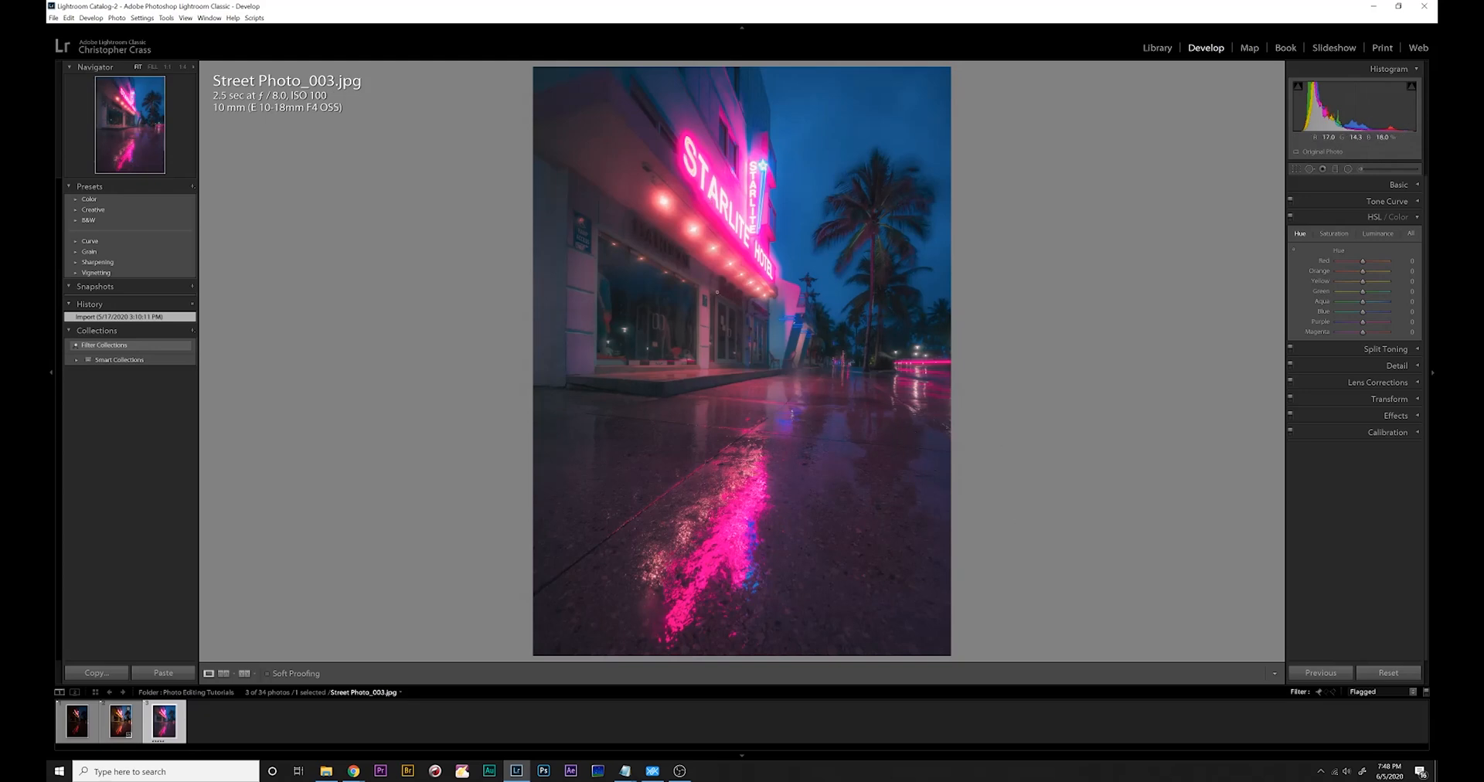
{"action": "left_click", "coordinate": [810, 341]}
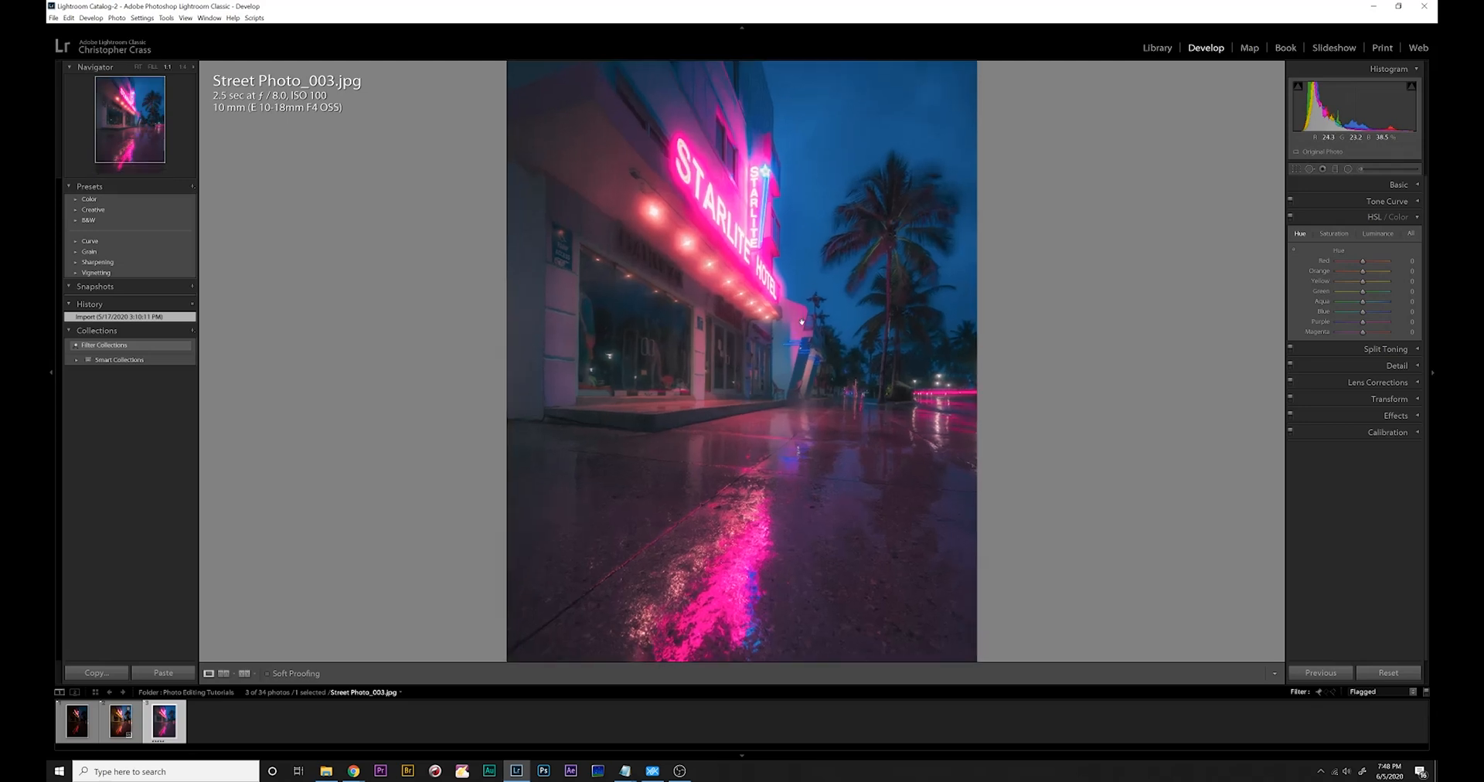
{"action": "left_click", "coordinate": [926, 397]}
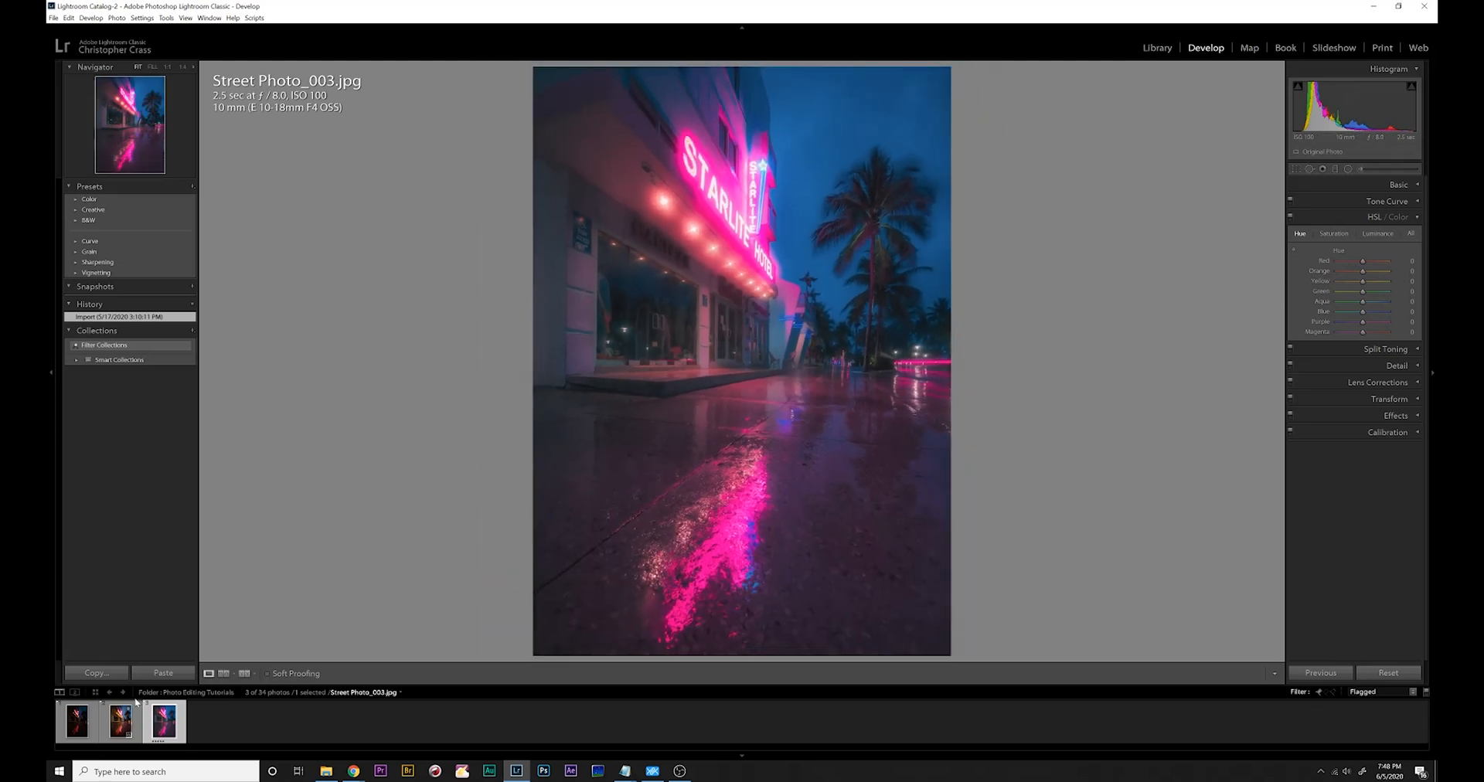
{"action": "left_click", "coordinate": [116, 723]}
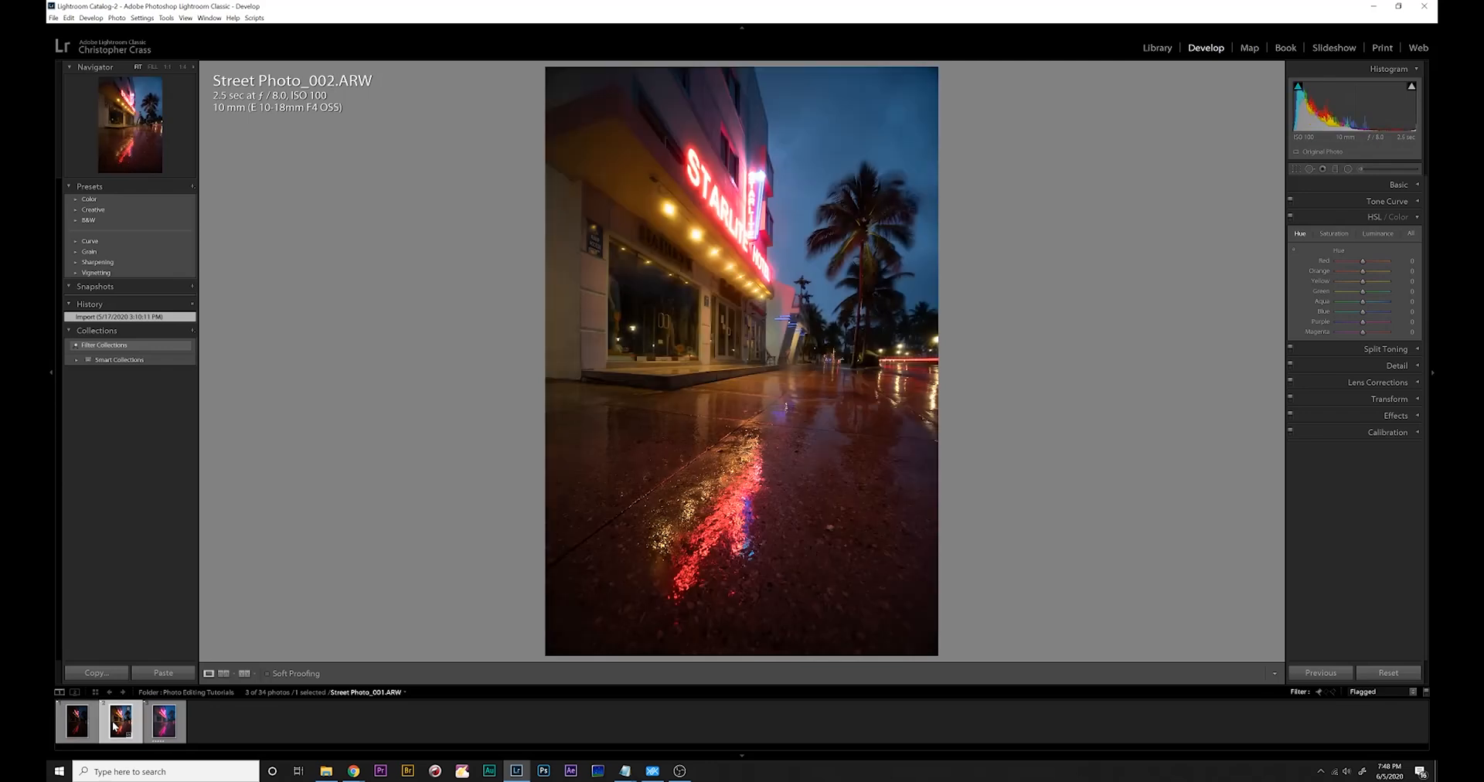
{"action": "left_click", "coordinate": [796, 318]}
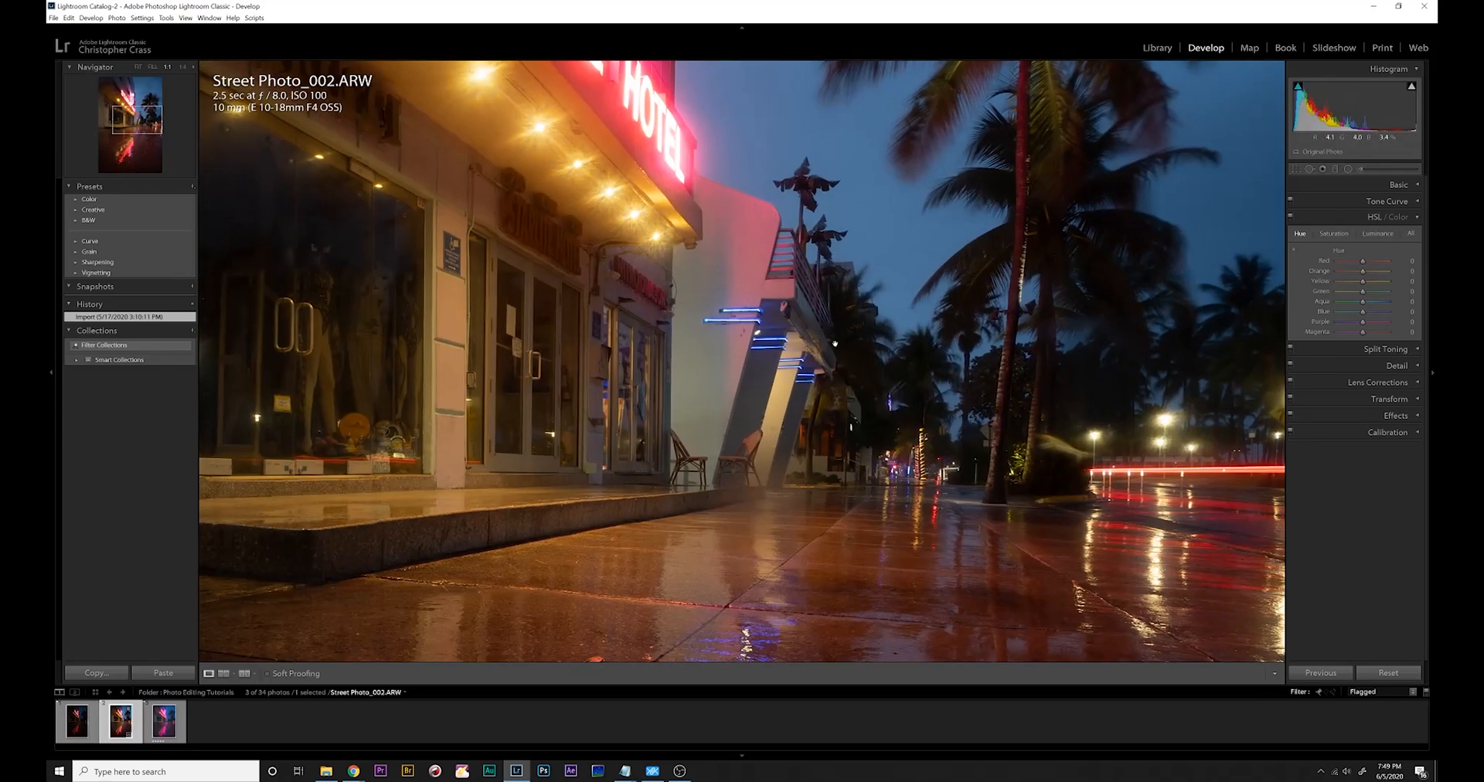
{"action": "left_click", "coordinate": [774, 364]}
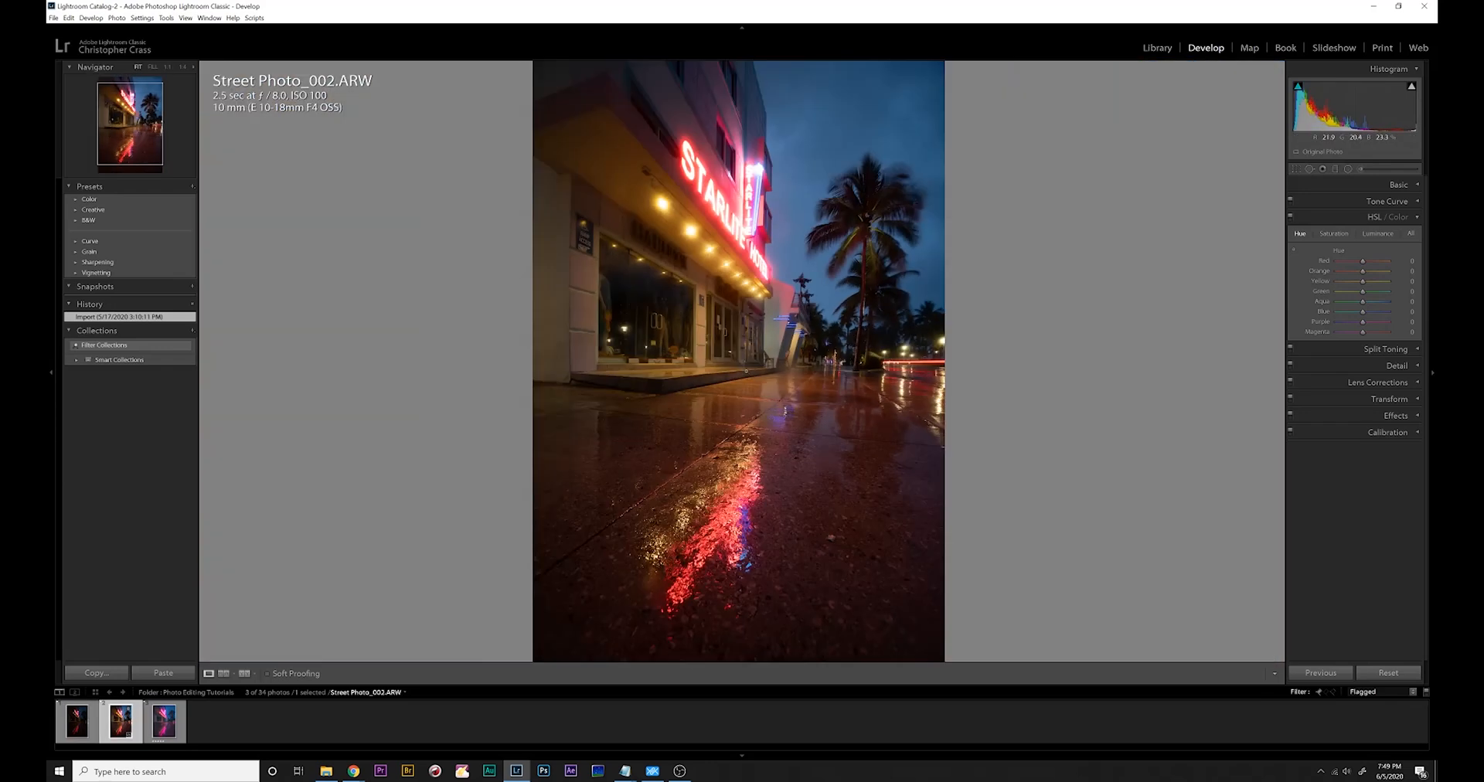
- Enable profile corrections and chromatic aberration removal for Street Photo_002.ARW
{"action": "left_click", "coordinate": [1419, 218]}
{"action": "left_click", "coordinate": [1416, 266]}
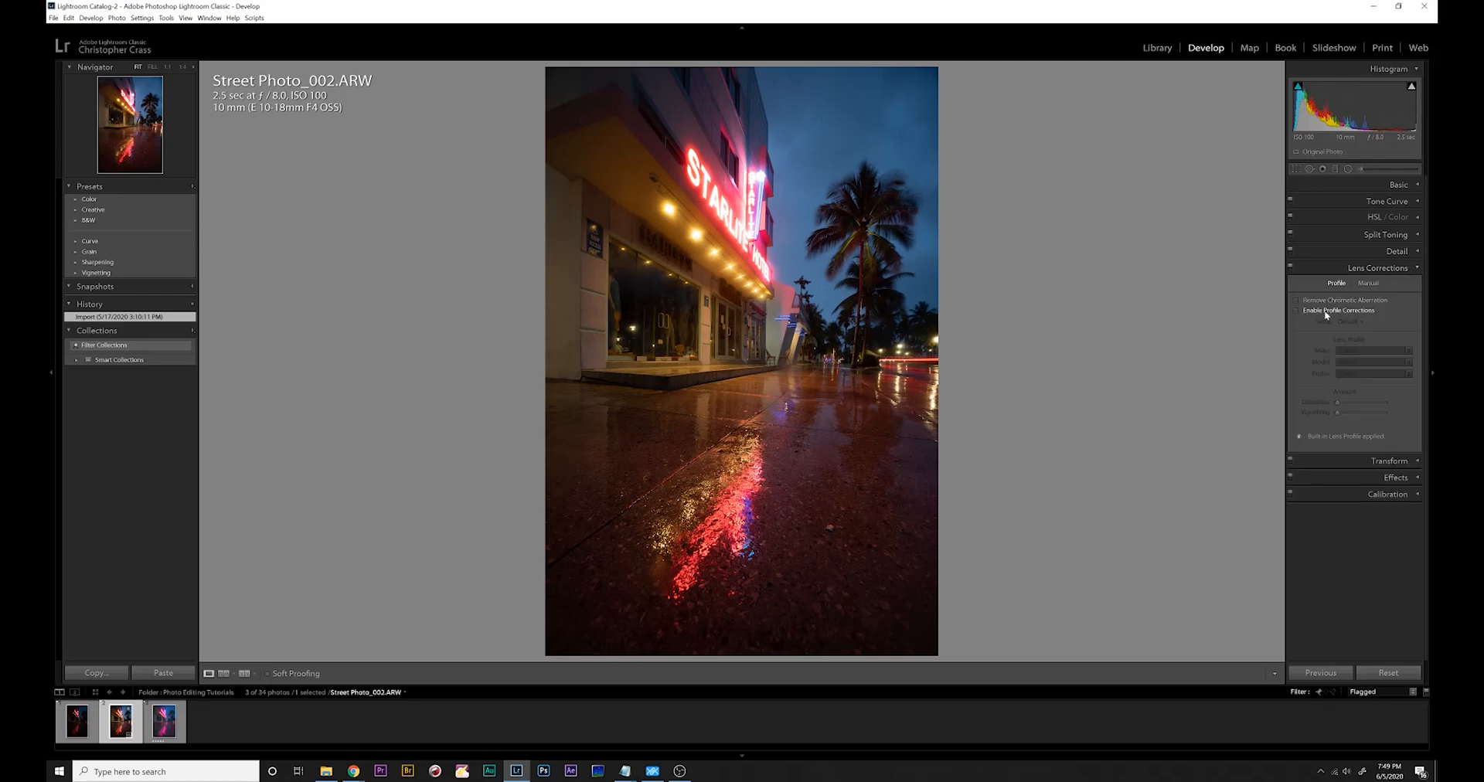
{"action": "left_click", "coordinate": [1325, 310]}
{"action": "left_click", "coordinate": [1326, 300]}
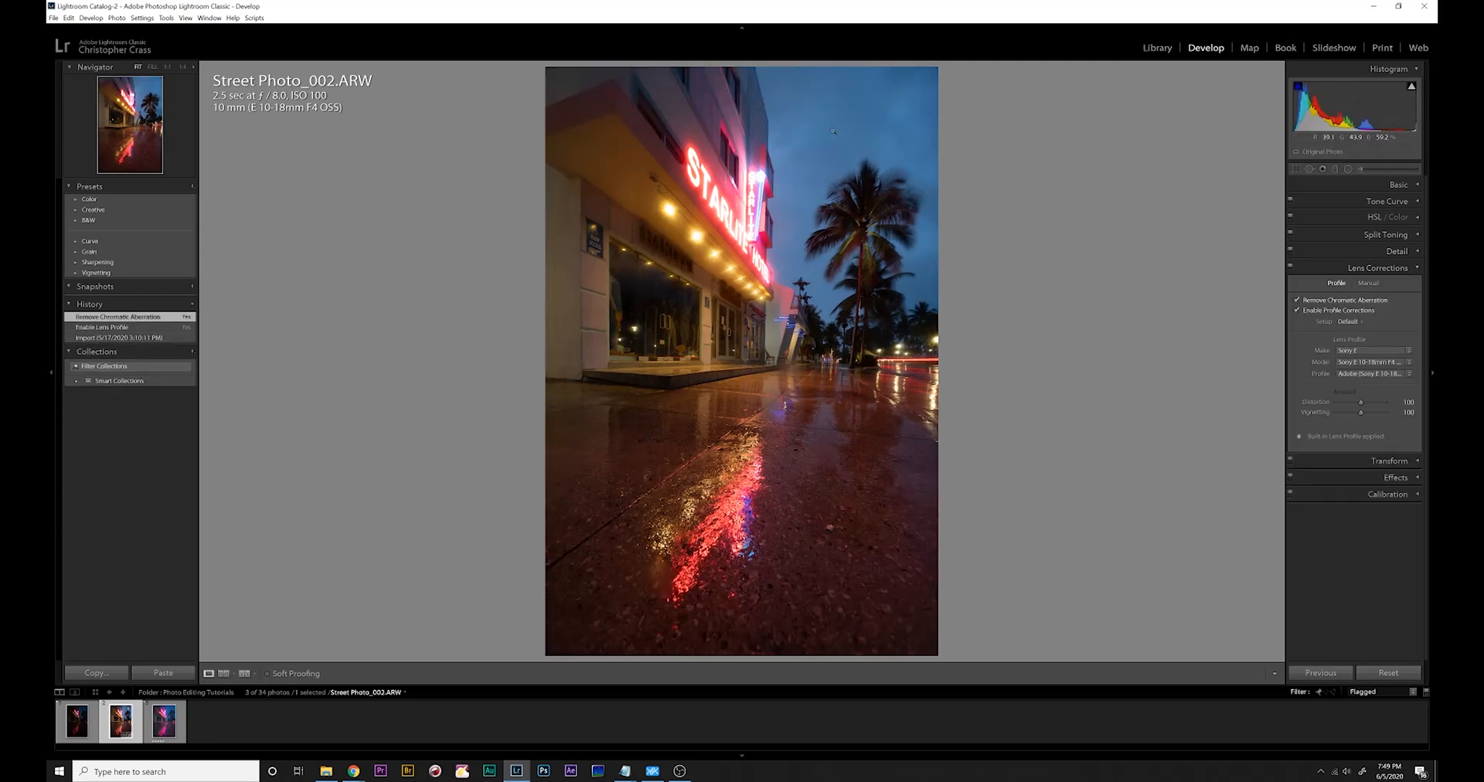
- Inspect the building edges, sign and palm trees up close, and compare the photo with and without the lens corrections
{"action": "left_click", "coordinate": [630, 114]}
{"action": "left_click_drag", "start_coordinate": [719, 129], "coordinate": [507, 406]}
{"action": "left_click_drag", "start_coordinate": [652, 374], "coordinate": [660, 234]}
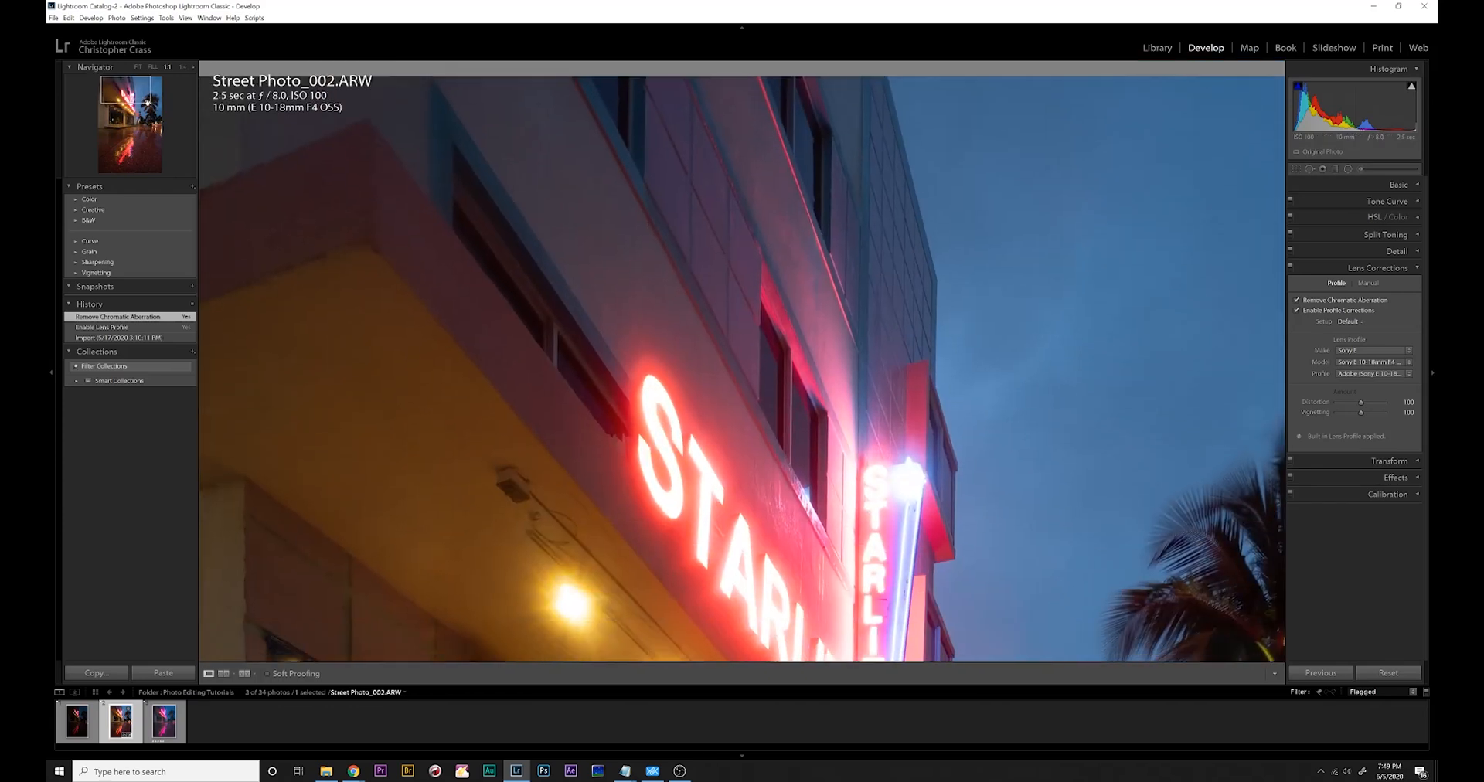
{"action": "left_click", "coordinate": [656, 266]}
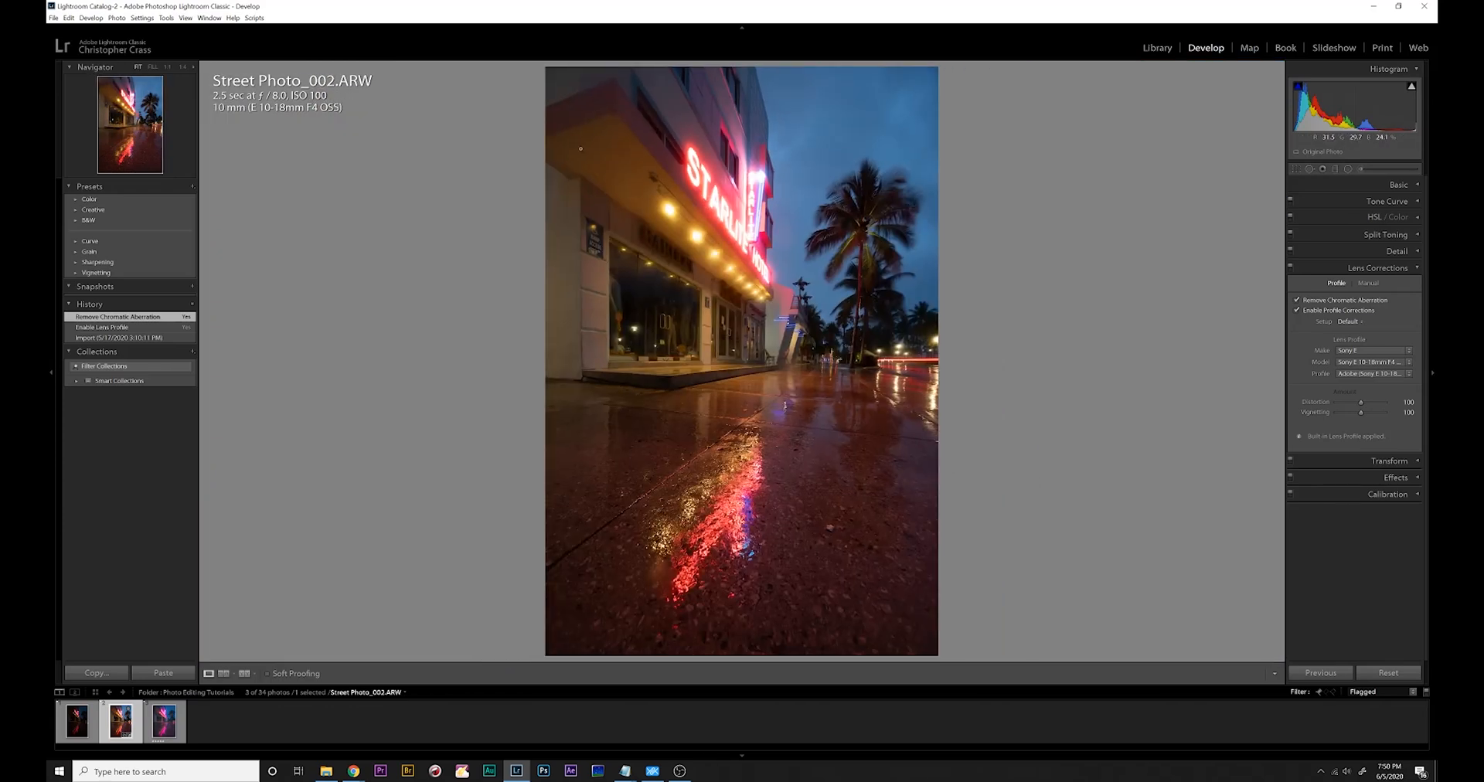
{"action": "left_click", "coordinate": [1290, 266]}
{"action": "left_click", "coordinate": [1290, 267]}
{"action": "left_click", "coordinate": [1290, 266]}
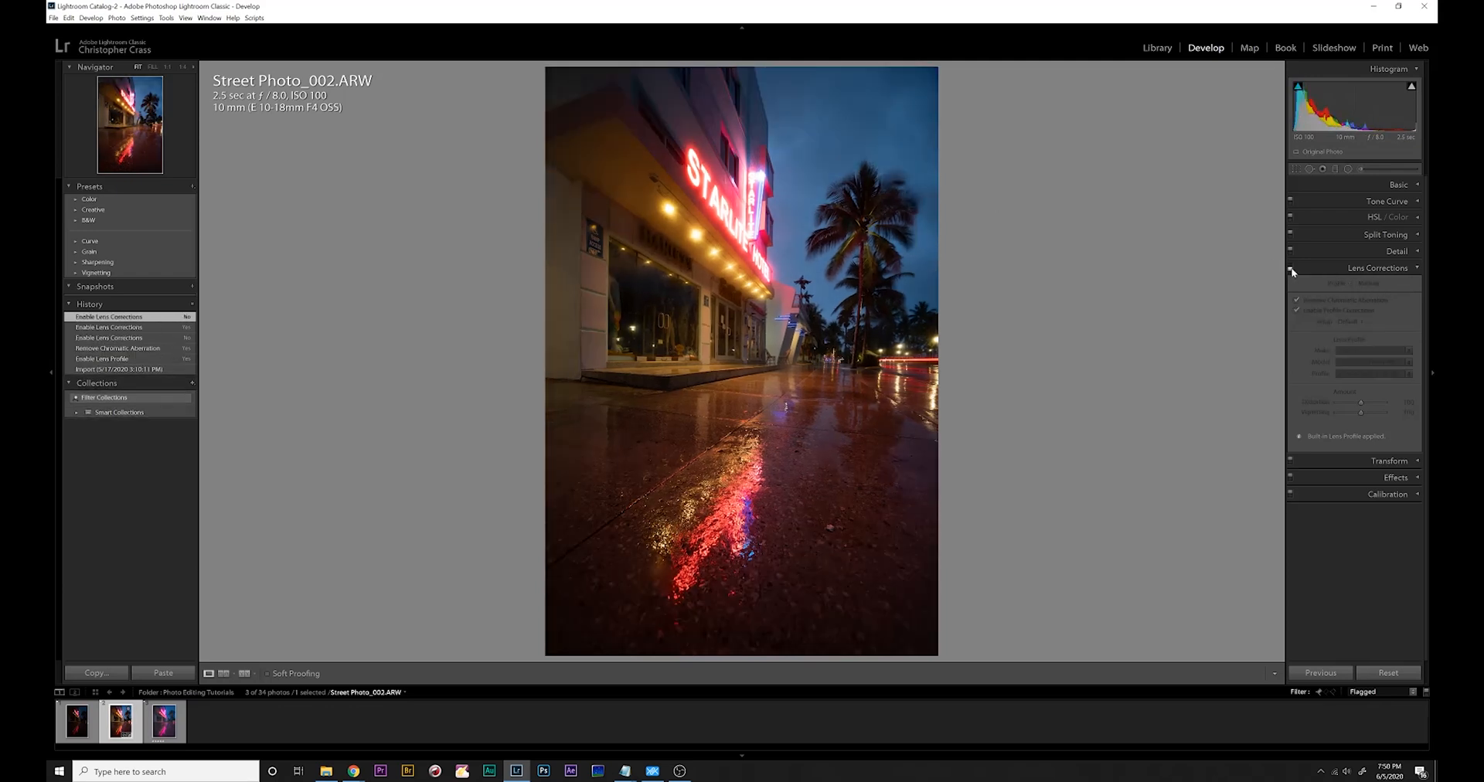
{"action": "left_click", "coordinate": [1290, 267]}
{"action": "left_click", "coordinate": [700, 281]}
{"action": "left_click_drag", "start_coordinate": [700, 280], "coordinate": [550, 514]}
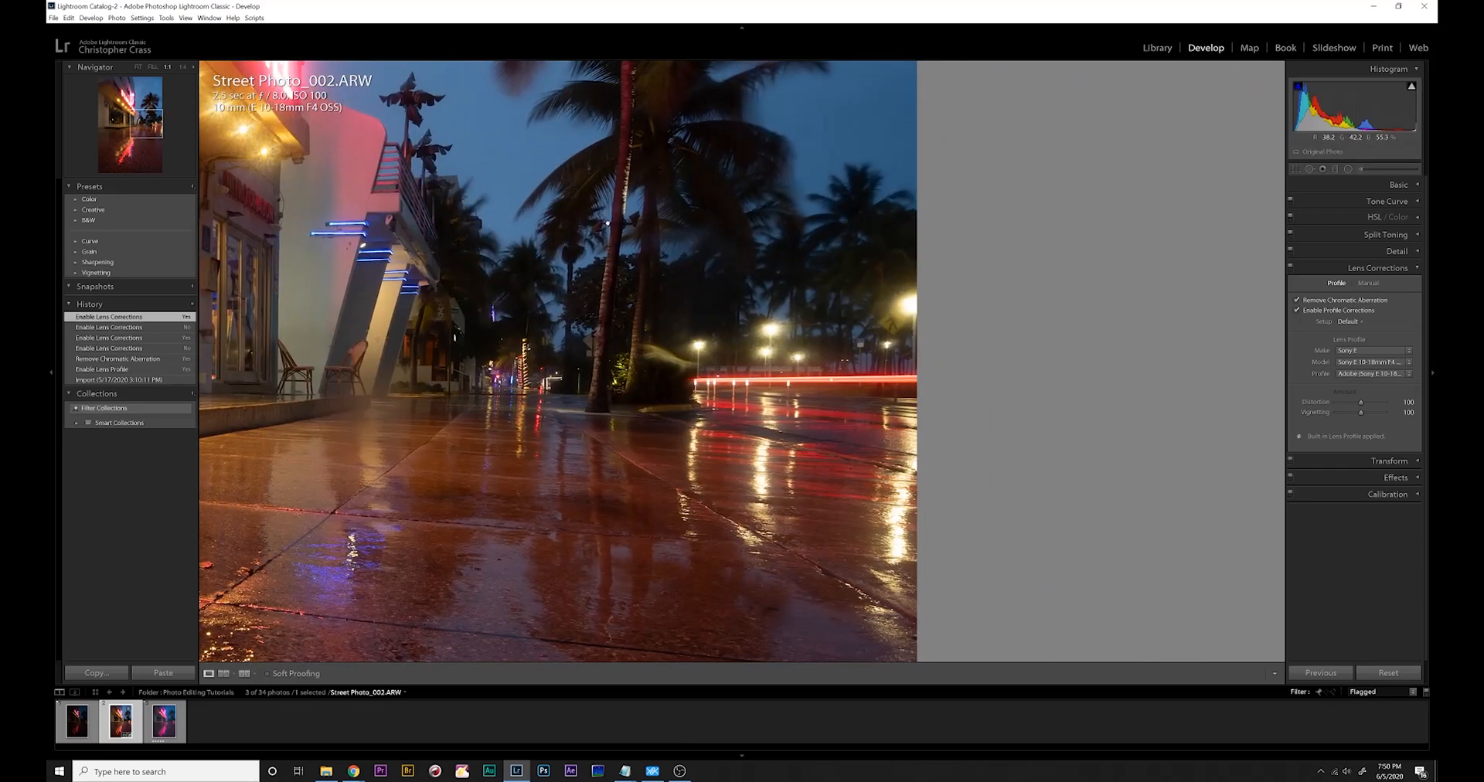
{"action": "left_click_drag", "start_coordinate": [507, 101], "coordinate": [563, 340]}
{"action": "left_click", "coordinate": [562, 340]}
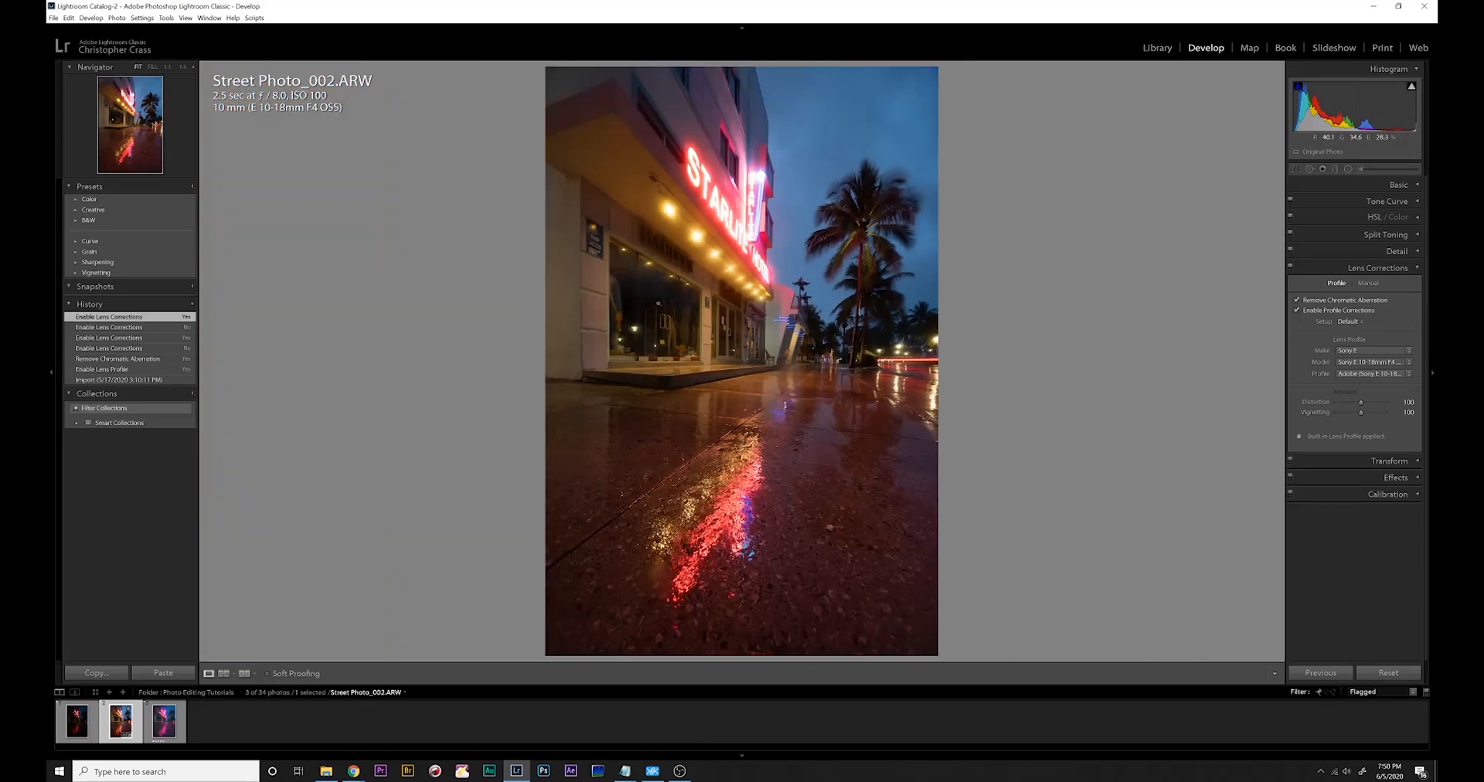
- Set the camera profile to Adobe Landscape in the basic adjustments, comparing it against Adobe Color
{"action": "left_click", "coordinate": [1417, 268]}
{"action": "left_click", "coordinate": [1413, 184]}
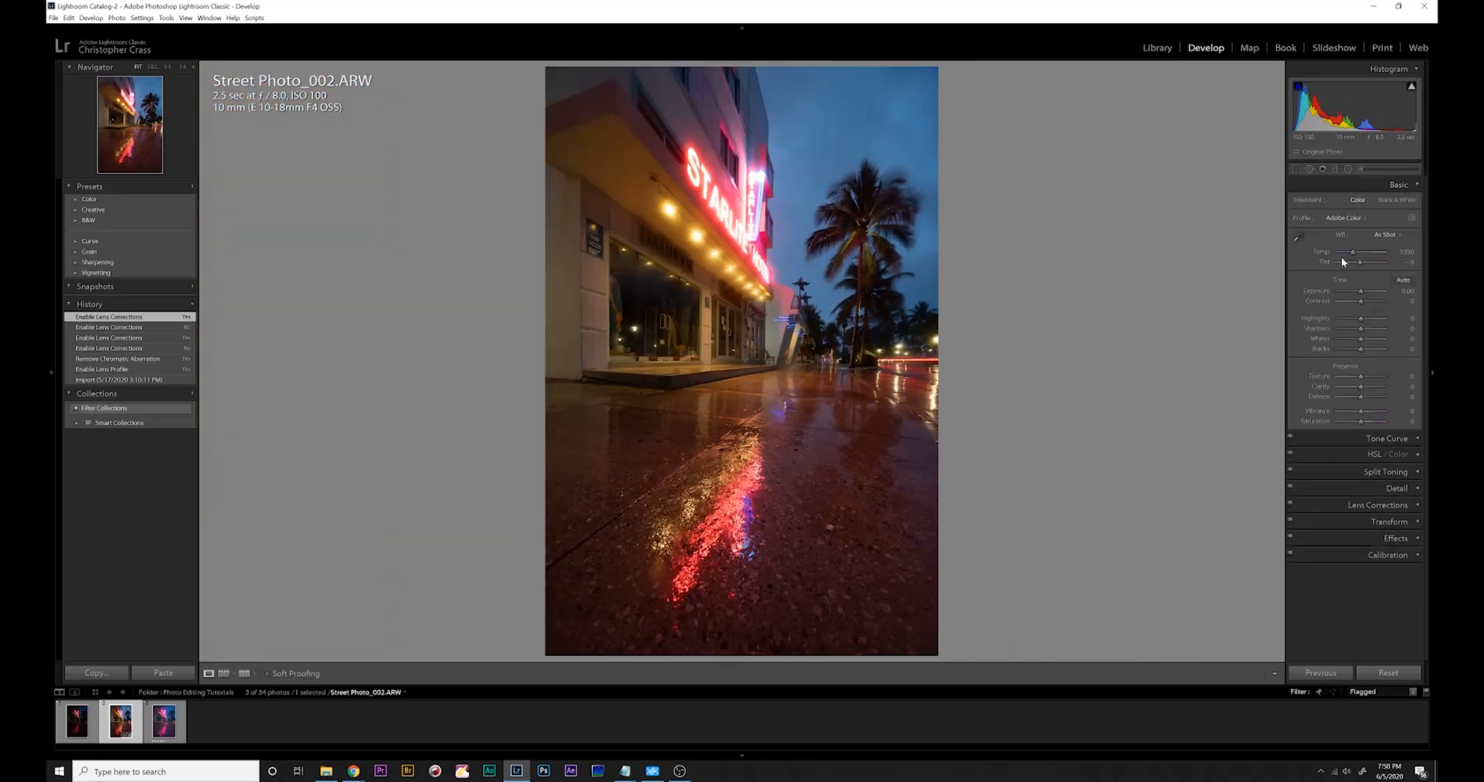
{"action": "left_click", "coordinate": [1343, 219]}
{"action": "left_click", "coordinate": [1344, 243]}
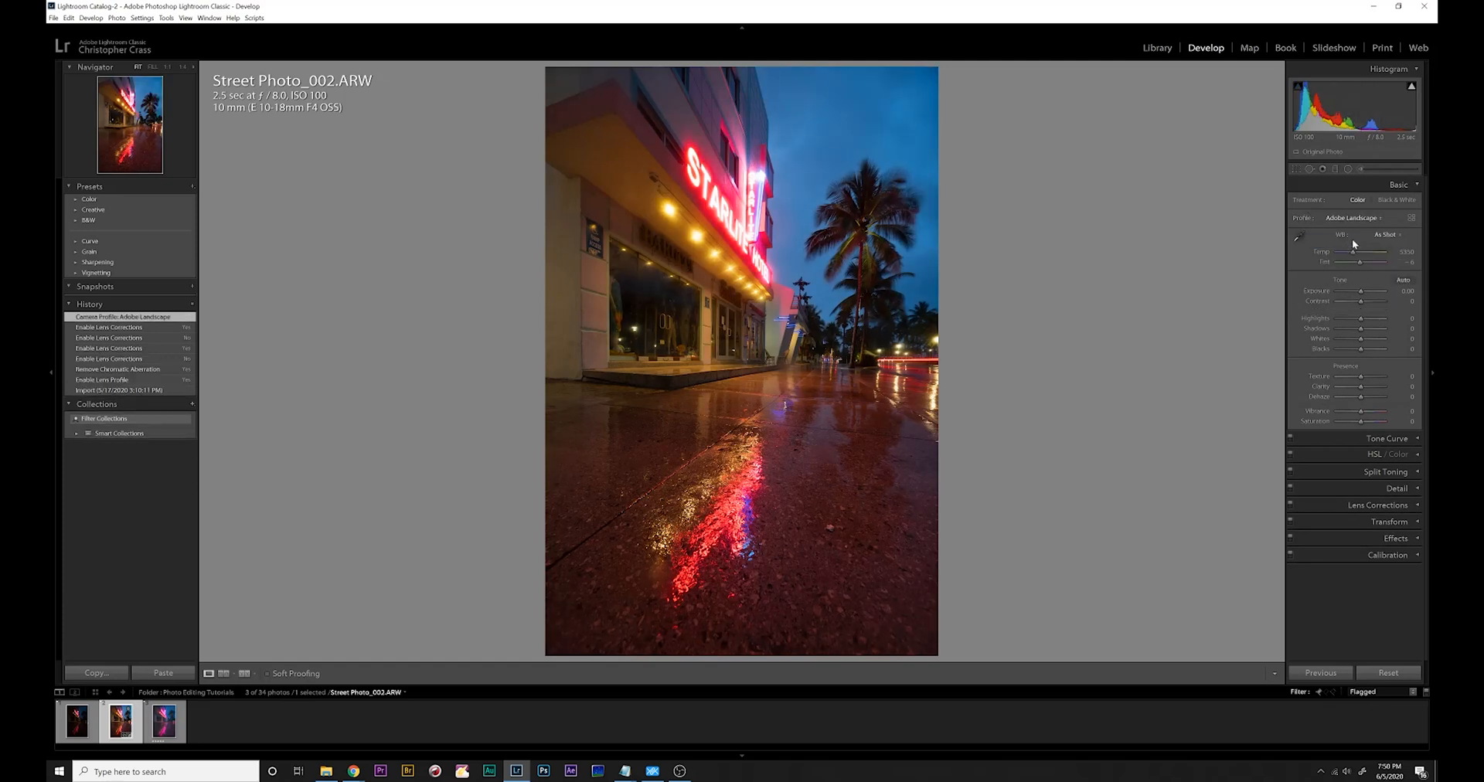
{"action": "left_click", "coordinate": [1345, 218]}
{"action": "left_click", "coordinate": [1344, 235]}
{"action": "left_click", "coordinate": [1349, 219]}
{"action": "left_click", "coordinate": [1343, 242]}
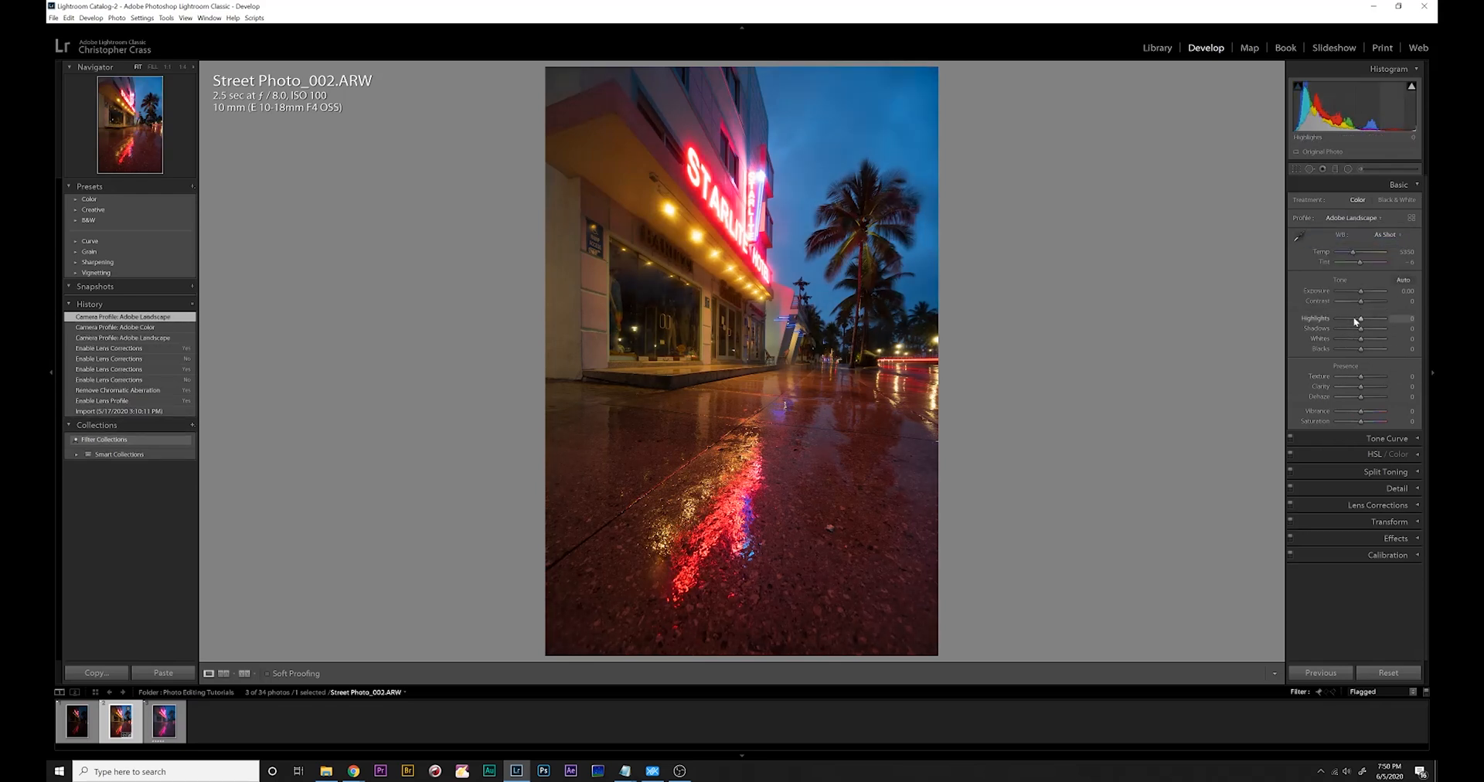
- Lower the highlights to -60 using Street Photo_001.ARW as a reference, and raise the shadows to +100
{"action": "left_click_drag", "start_coordinate": [1354, 319], "coordinate": [1348, 318]}
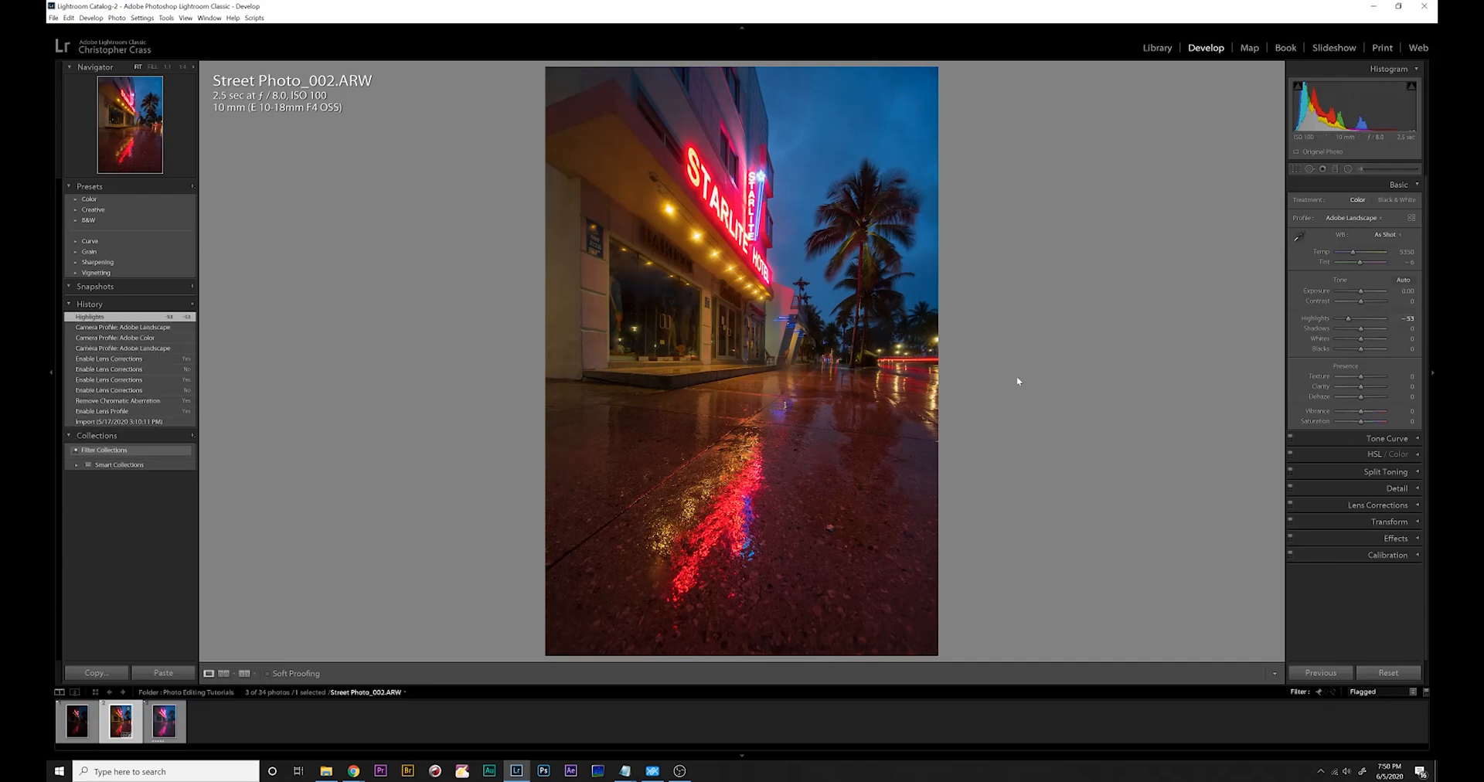
{"action": "left_click", "coordinate": [86, 723]}
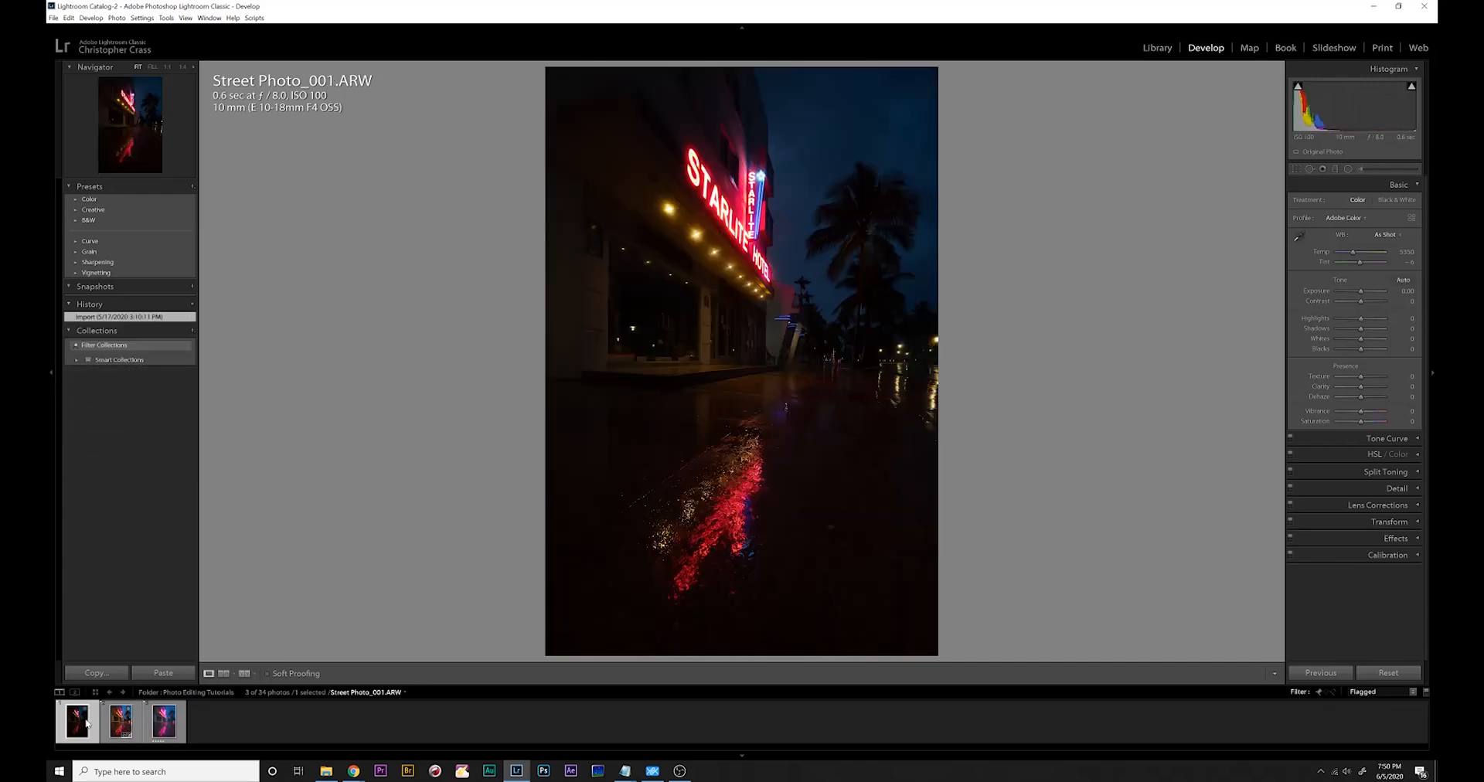
{"action": "left_click", "coordinate": [128, 717]}
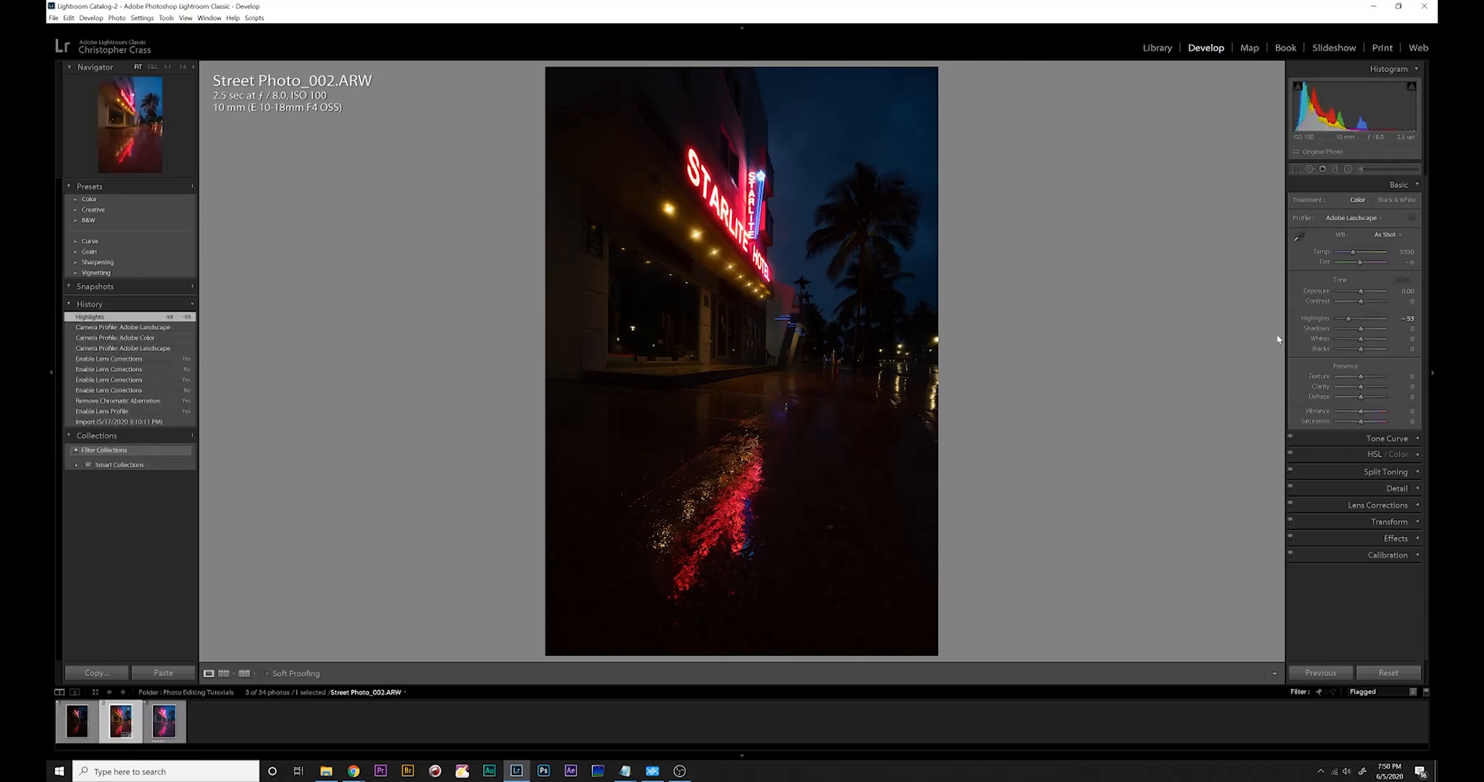
{"action": "left_click_drag", "start_coordinate": [1349, 318], "coordinate": [1390, 331]}
- Check the shadow detail in the pavement and palm tree, keeping the shadows at +100, and raise the exposure to +0.19
{"action": "left_click", "coordinate": [858, 567]}
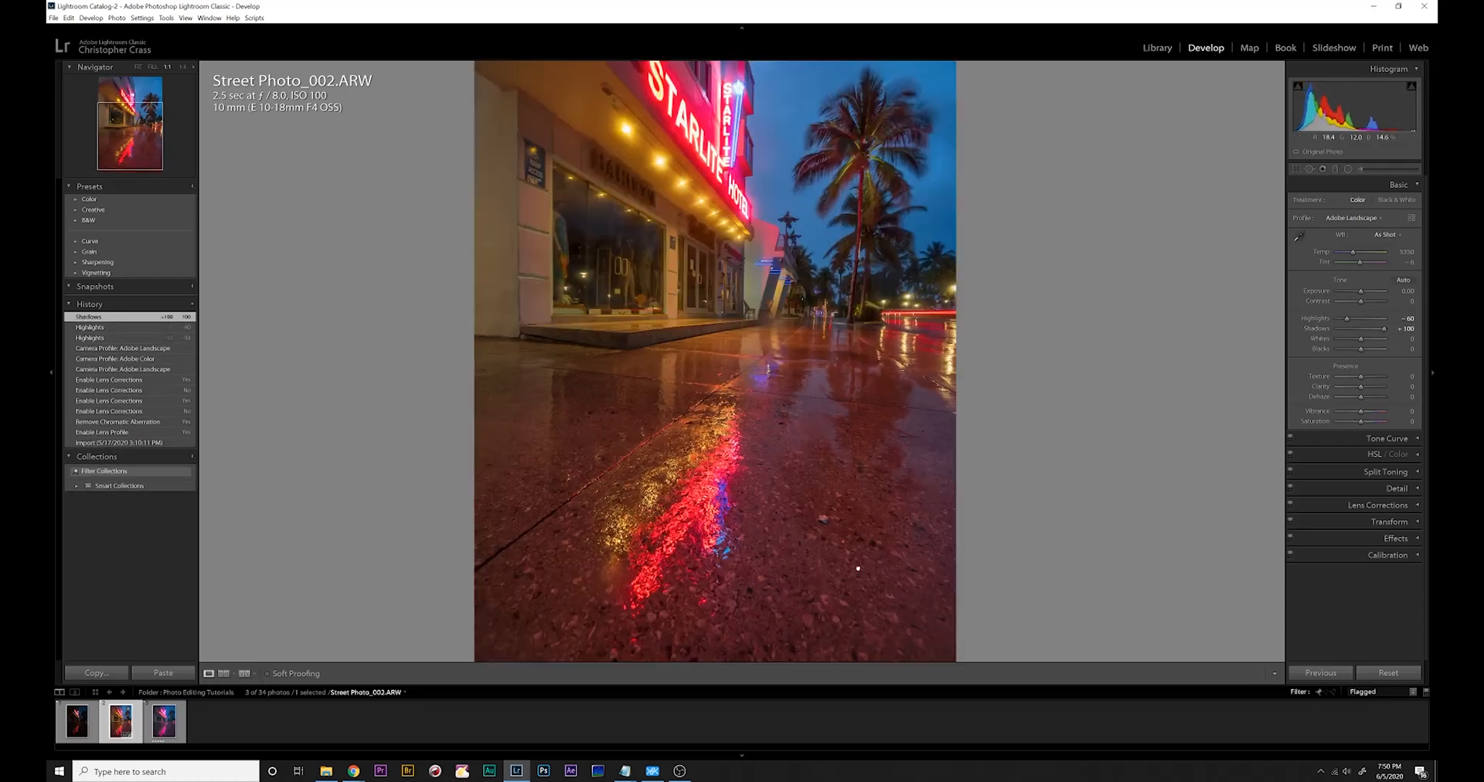
{"action": "left_click", "coordinate": [857, 566]}
{"action": "left_click", "coordinate": [862, 311]}
{"action": "left_click_drag", "start_coordinate": [862, 311], "coordinate": [721, 313]}
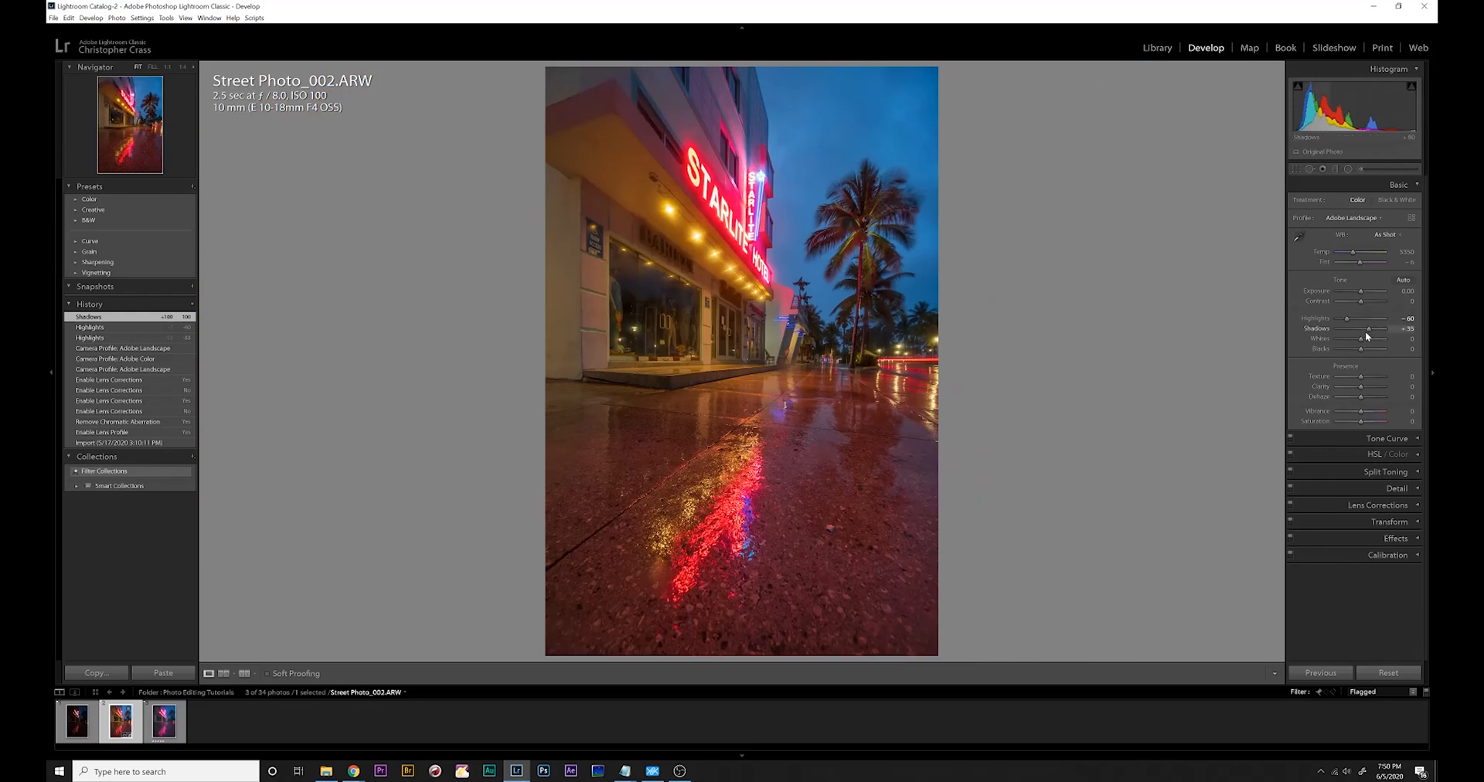
{"action": "mouse_move", "coordinate": [1397, 331]}
{"action": "left_mouse_down"}
{"action": "mouse_move", "coordinate": [1370, 330]}
{"action": "mouse_move", "coordinate": [1389, 332]}
{"action": "left_mouse_up"}
{"action": "left_click", "coordinate": [773, 124]}
{"action": "left_click", "coordinate": [774, 331]}
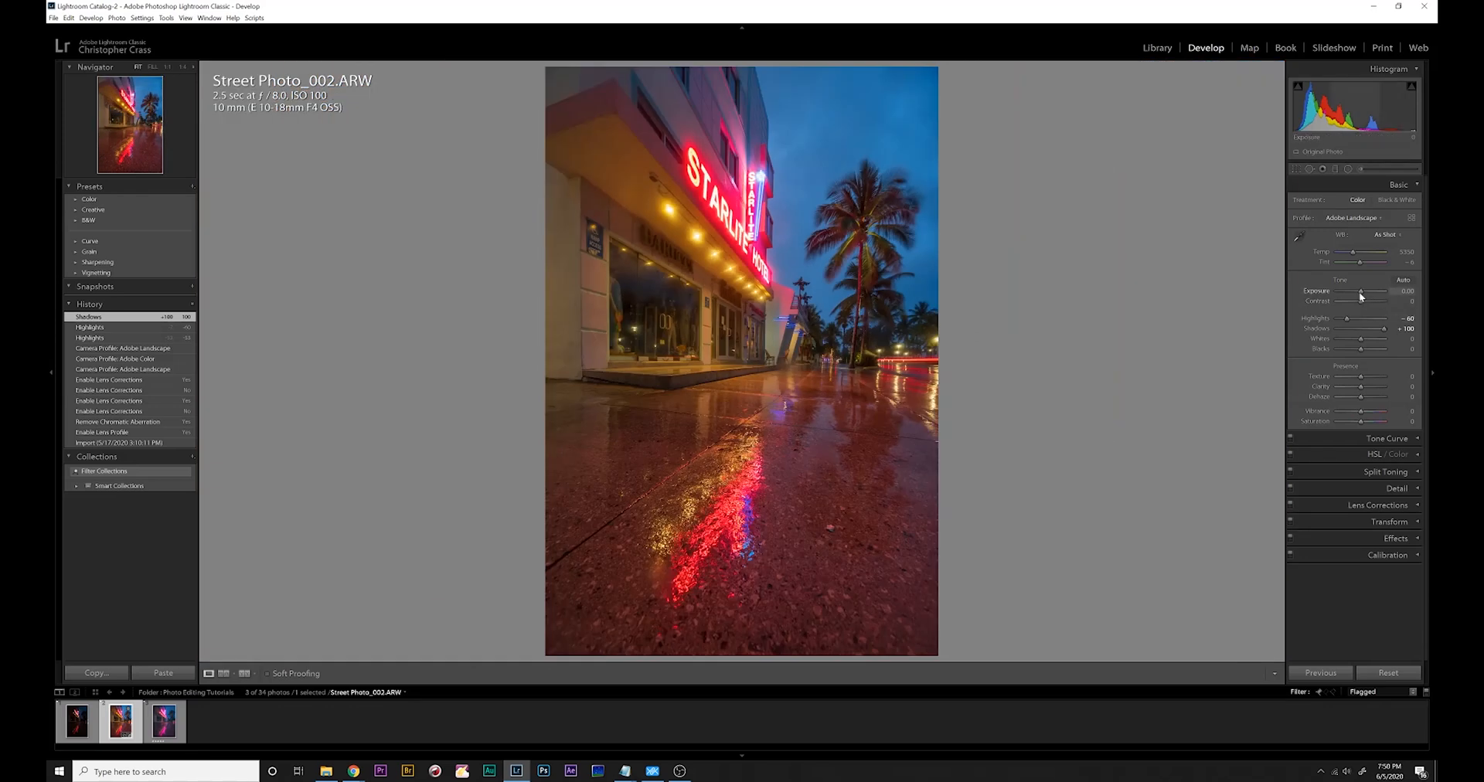
{"action": "left_click_drag", "start_coordinate": [1360, 290], "coordinate": [1362, 290]}
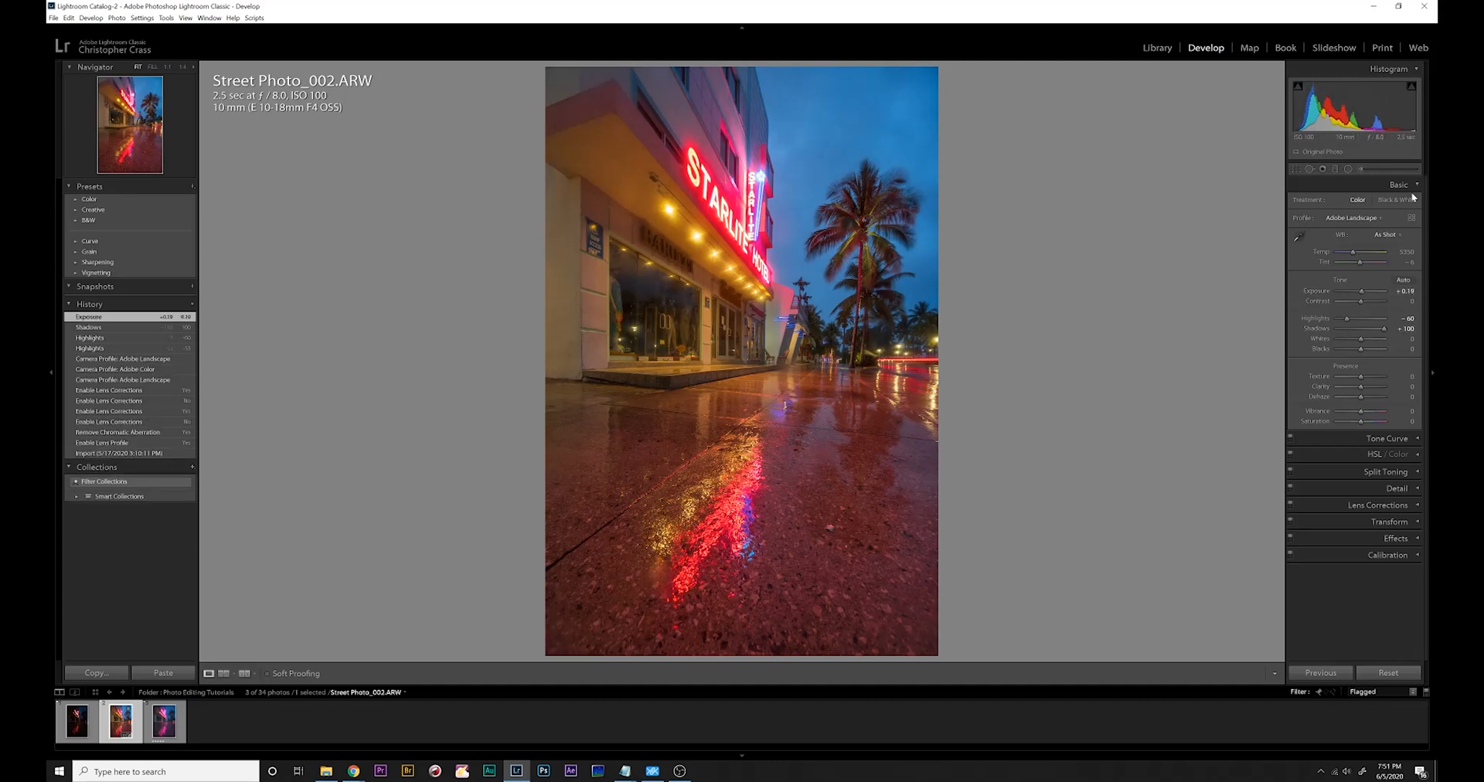
- Try the Auto white balance on the photo, and return it to As Shot
{"action": "left_click", "coordinate": [1384, 234]}
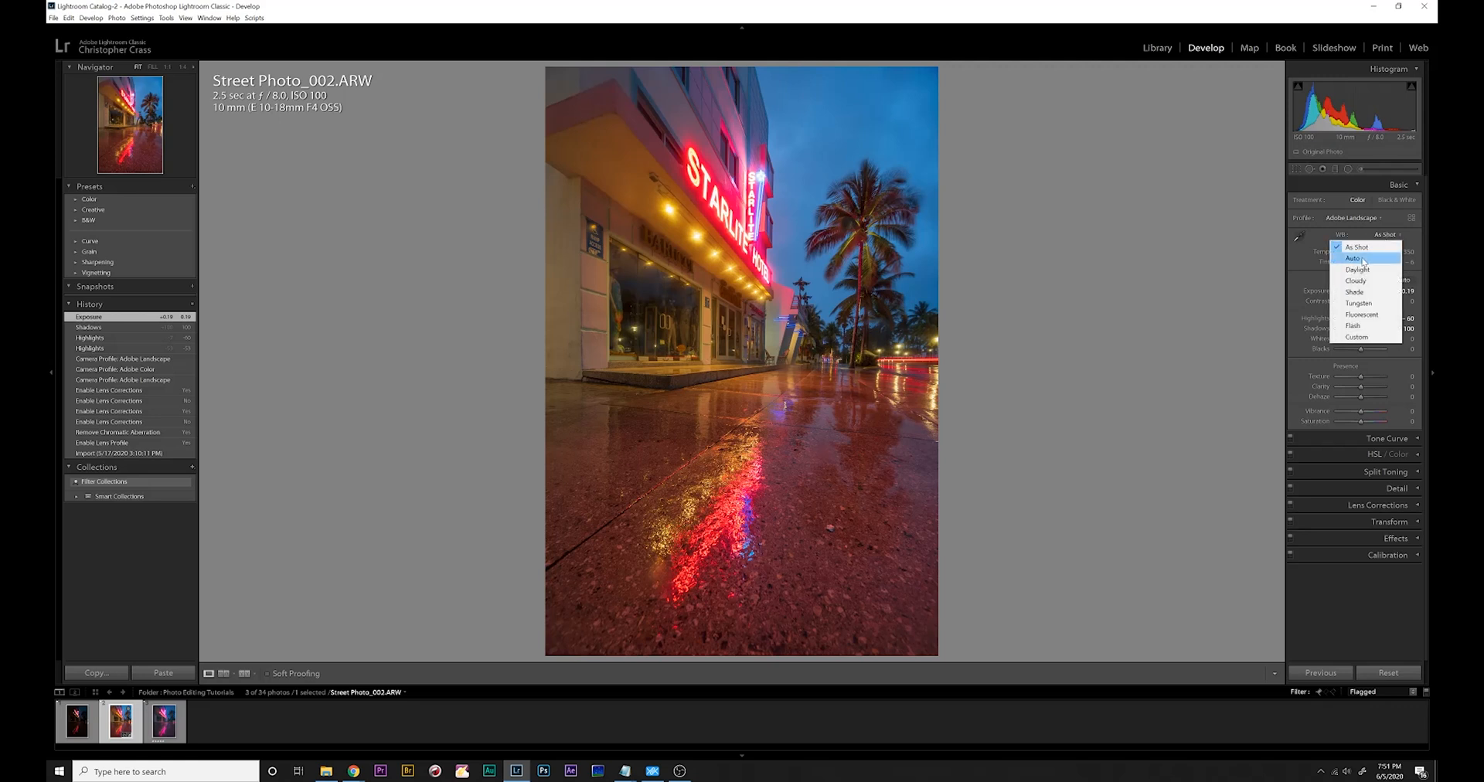
{"action": "left_click", "coordinate": [1361, 256]}
{"action": "left_click", "coordinate": [1389, 235]}
{"action": "left_click", "coordinate": [1360, 244]}
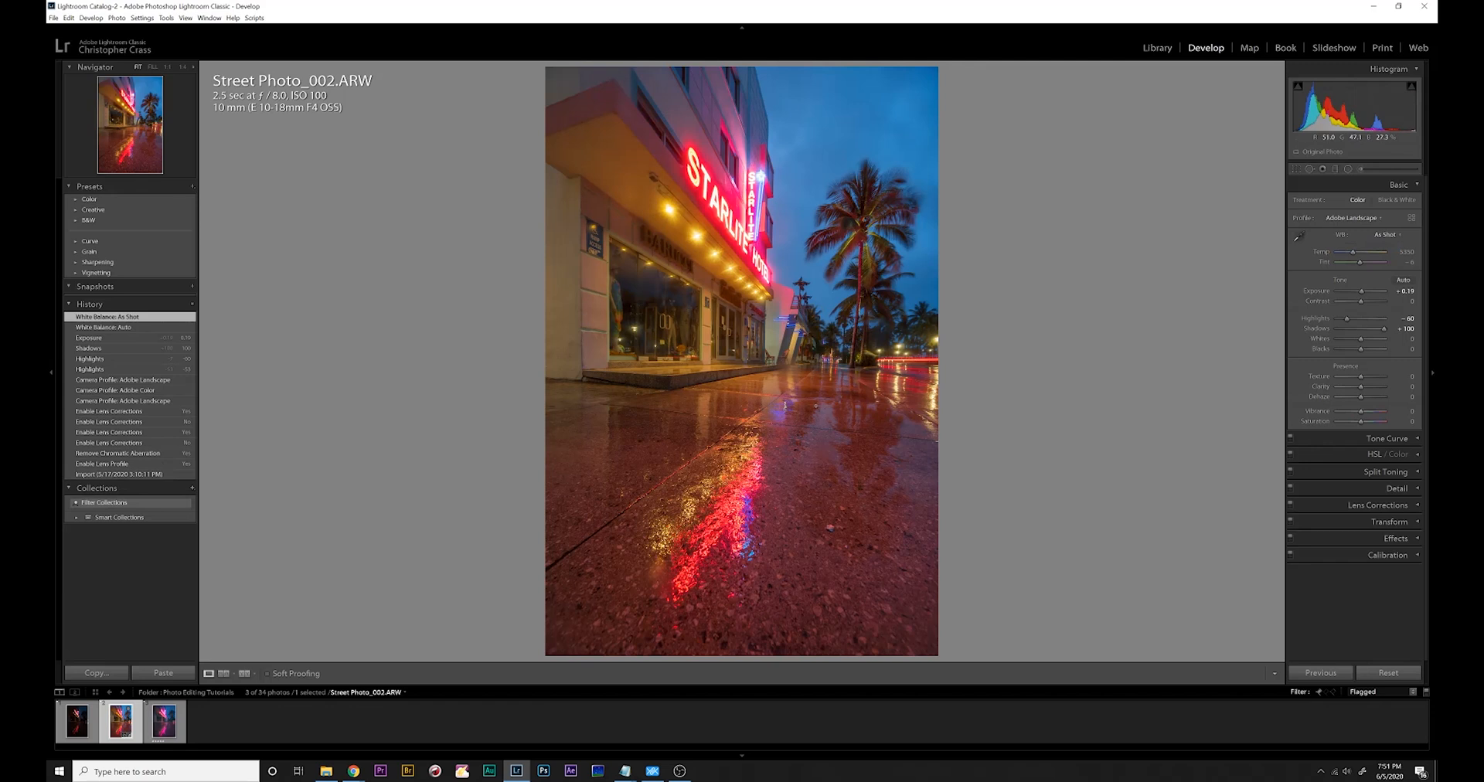
- View the finished Street Photo_003.jpg for reference, and try the Daylight, Cloudy, Shade and Tungsten white balances on Street Photo_002.ARW
{"action": "left_click", "coordinate": [164, 721]}
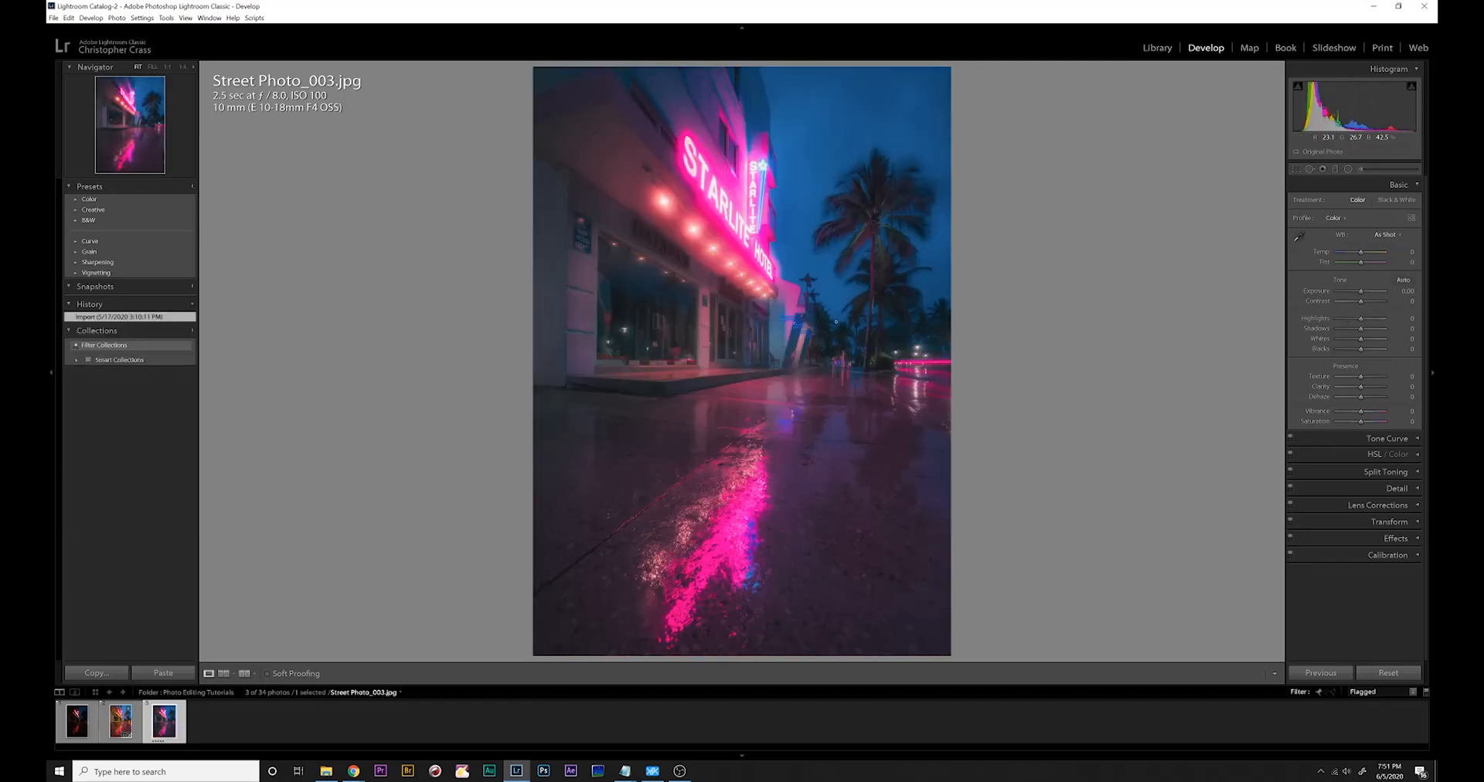
{"action": "key", "text": "Left"}
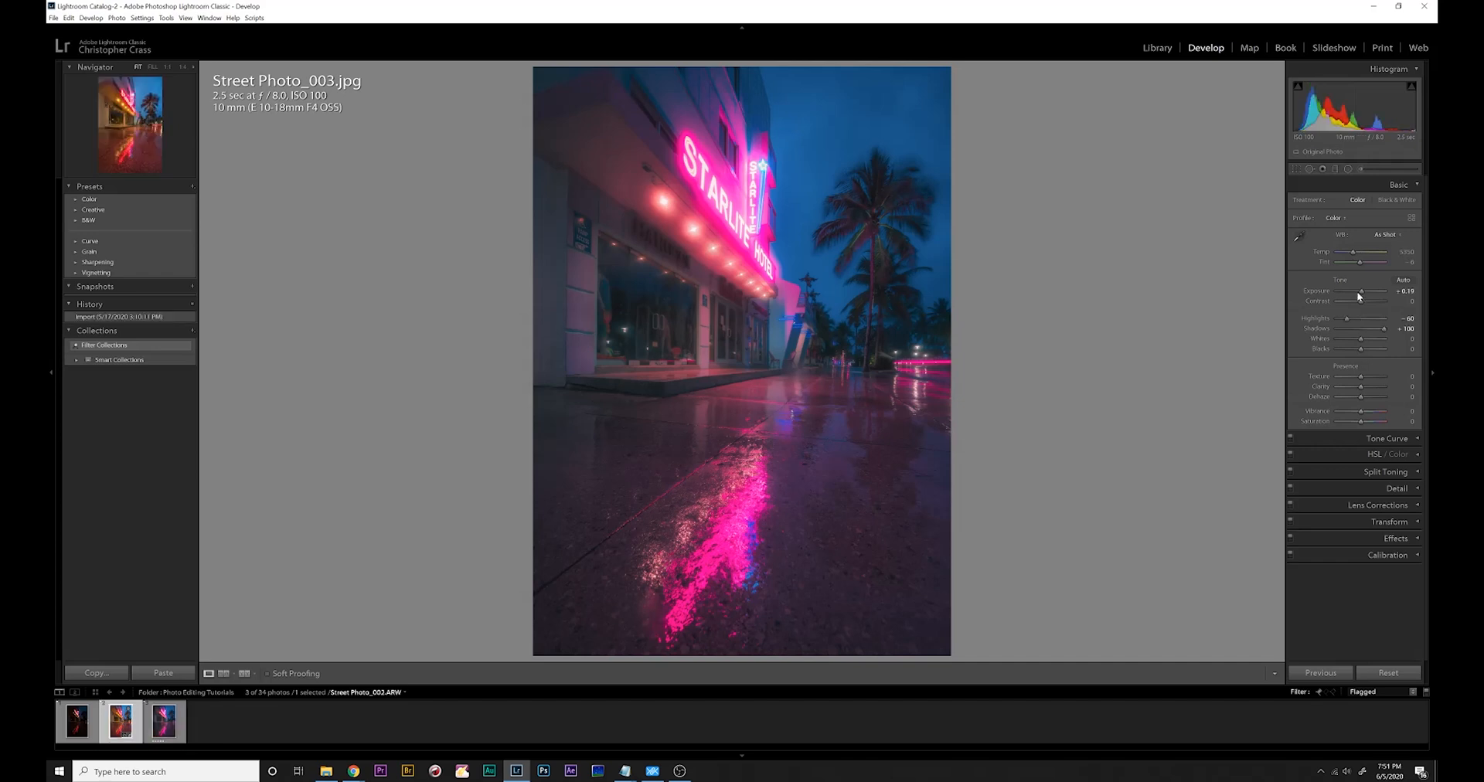
{"action": "left_click", "coordinate": [1385, 234]}
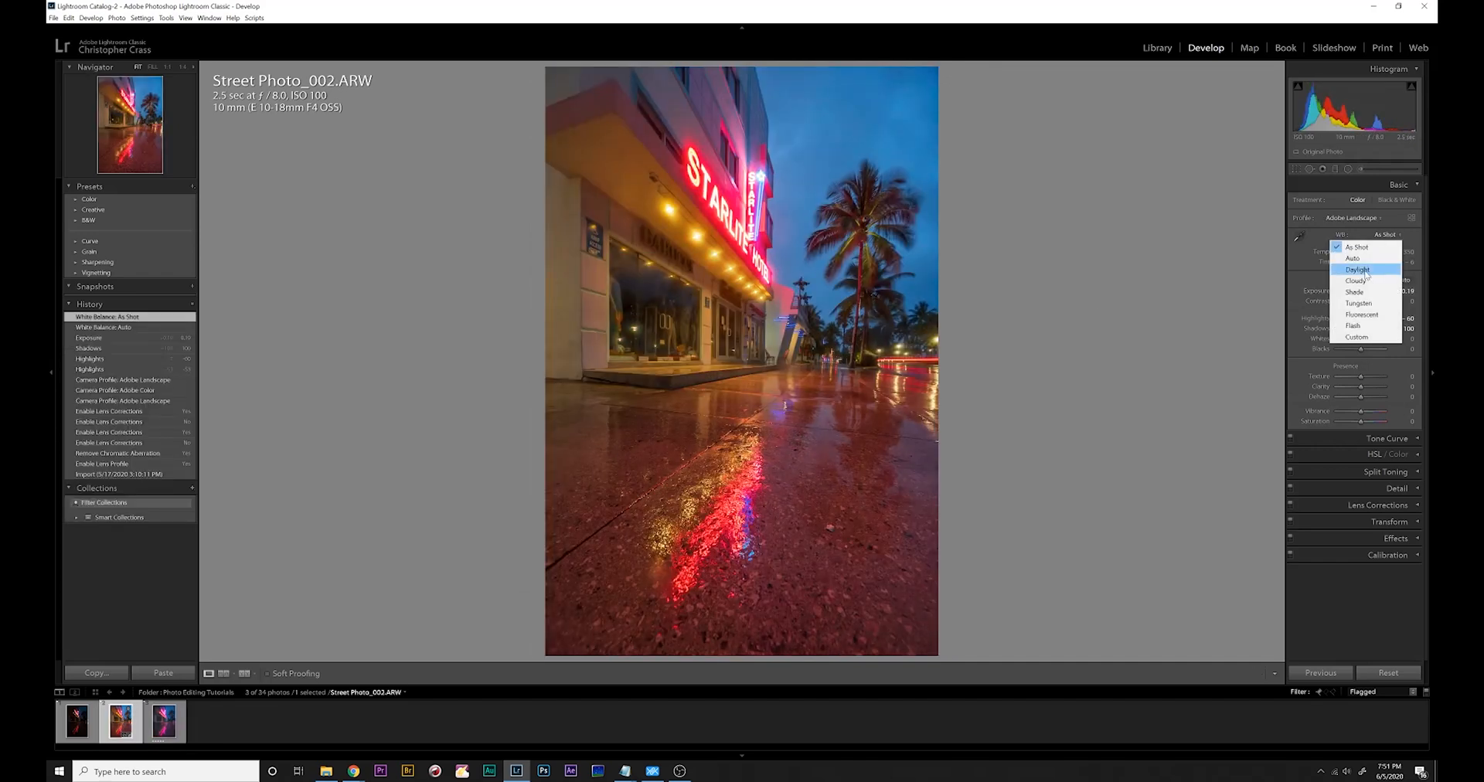
{"action": "left_click", "coordinate": [1384, 265]}
{"action": "left_click", "coordinate": [1385, 234]}
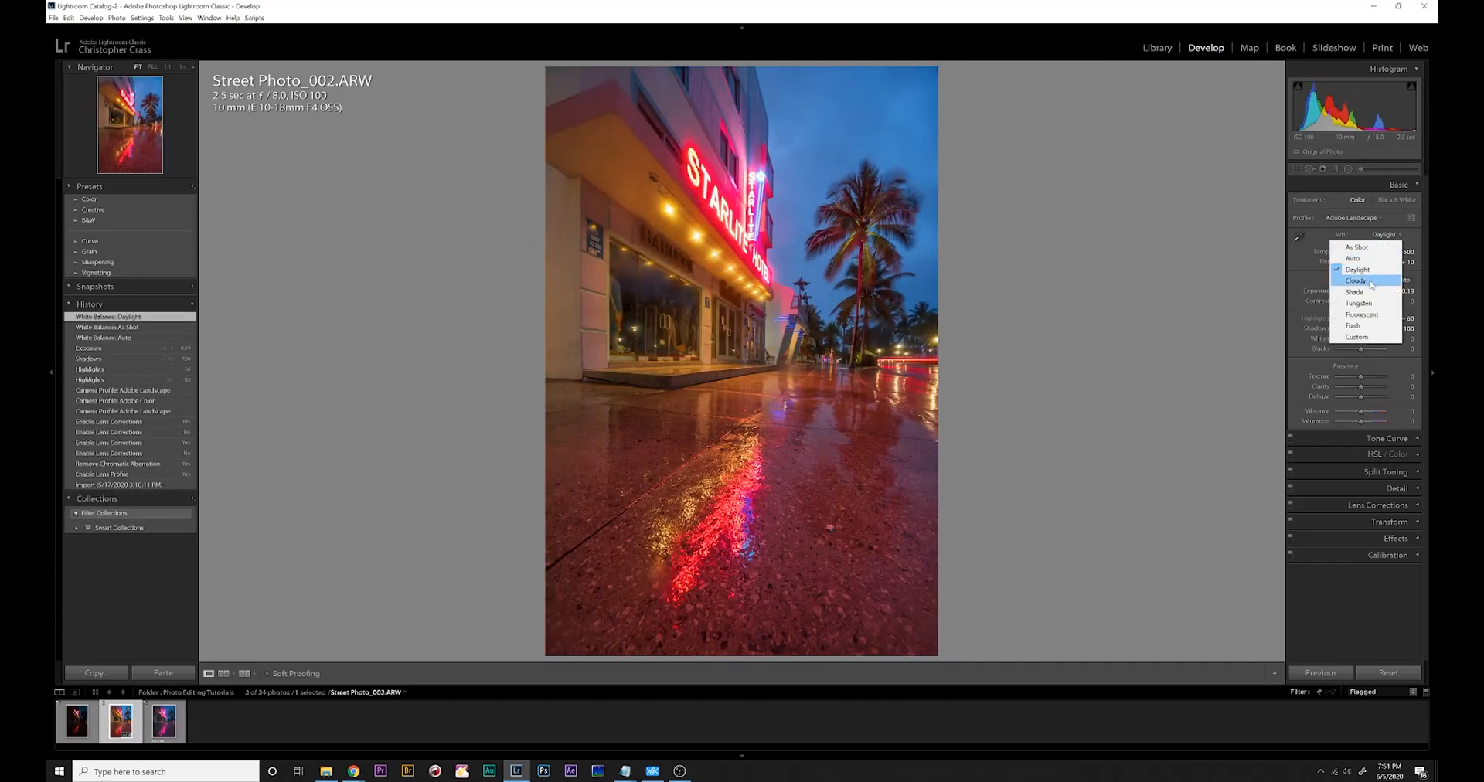
{"action": "left_click", "coordinate": [1382, 280]}
{"action": "left_click", "coordinate": [1384, 235]}
{"action": "left_click", "coordinate": [1368, 292]}
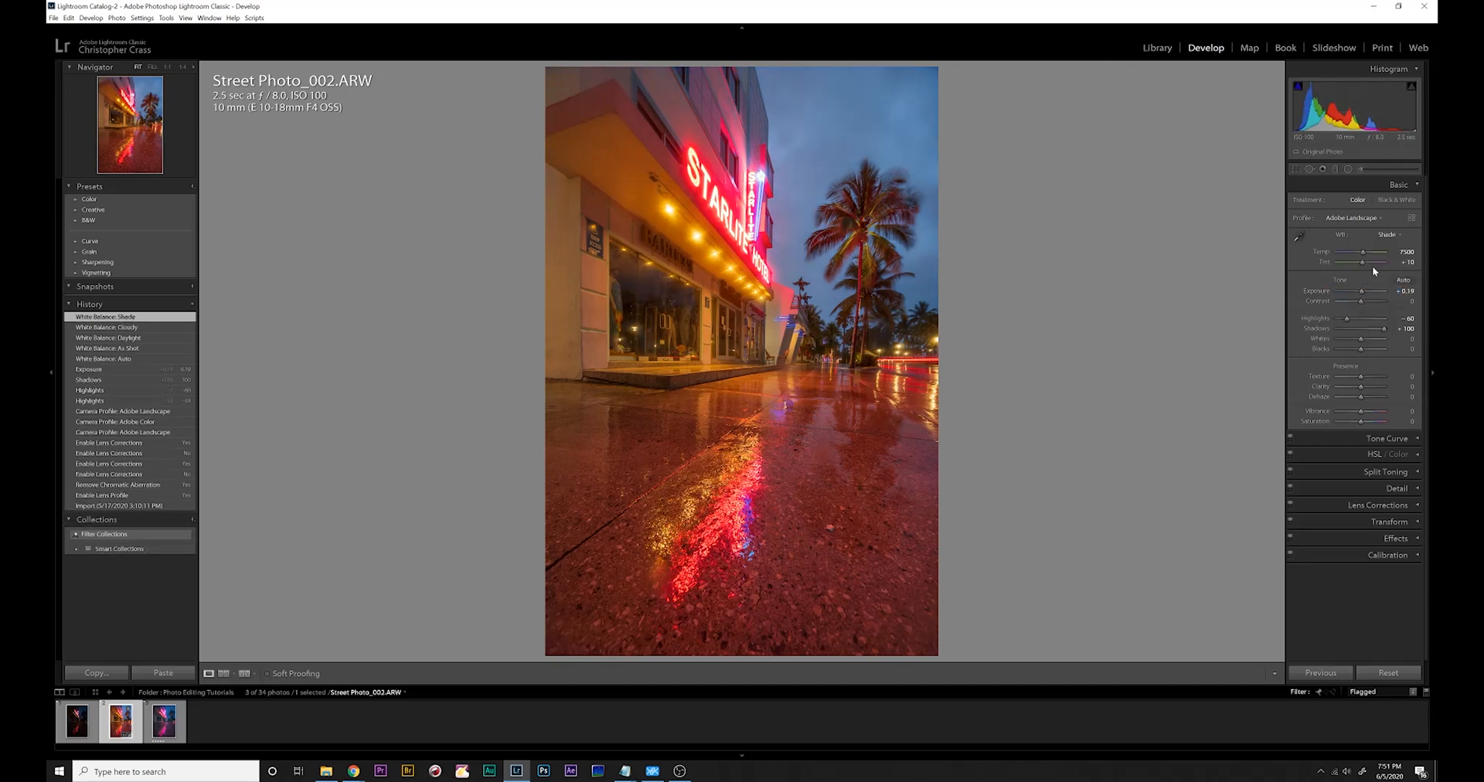
{"action": "left_click", "coordinate": [1388, 235]}
{"action": "left_click", "coordinate": [1381, 304]}
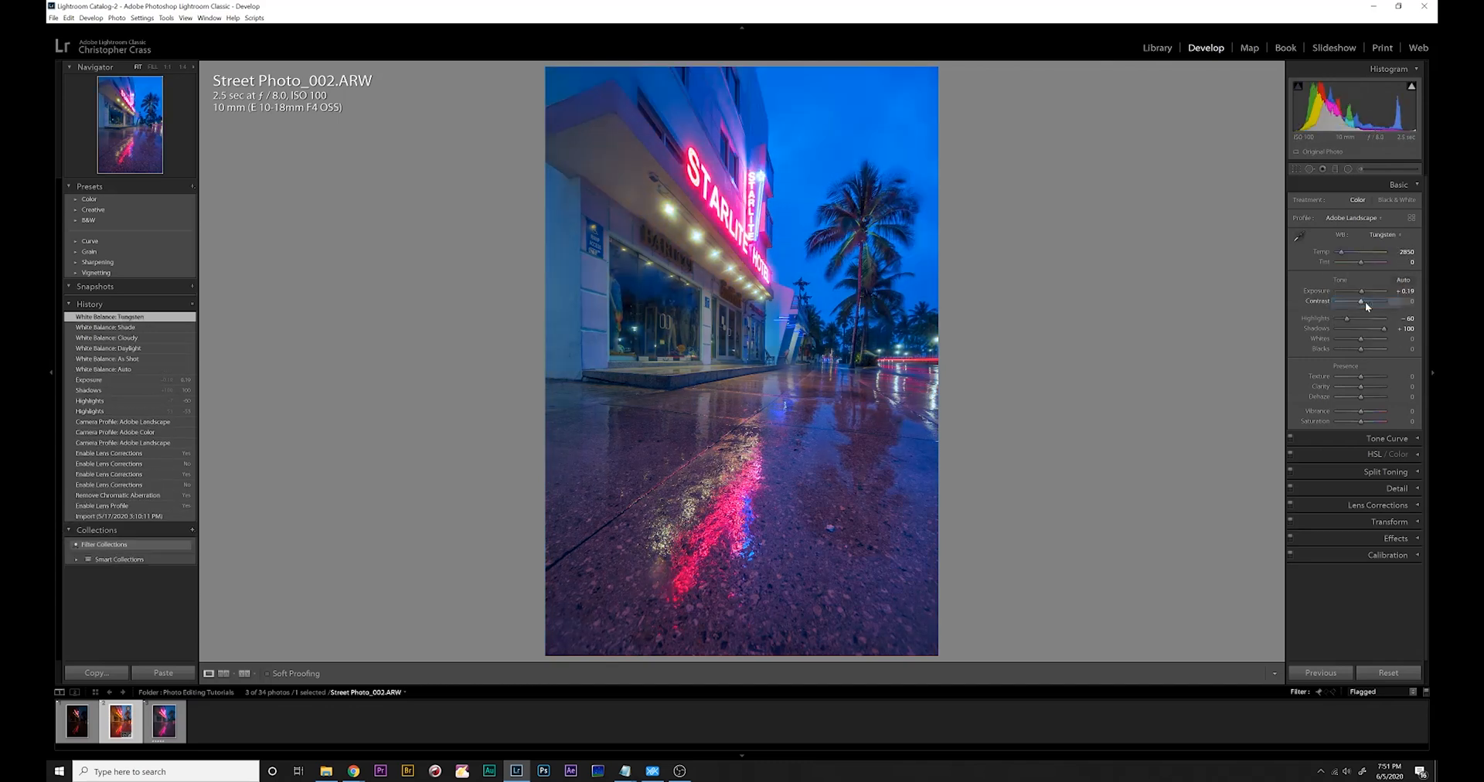
- Set the white balance to Fluorescent, comparing it against As Shot
{"action": "left_click", "coordinate": [1380, 235]}
{"action": "left_click", "coordinate": [1380, 316]}
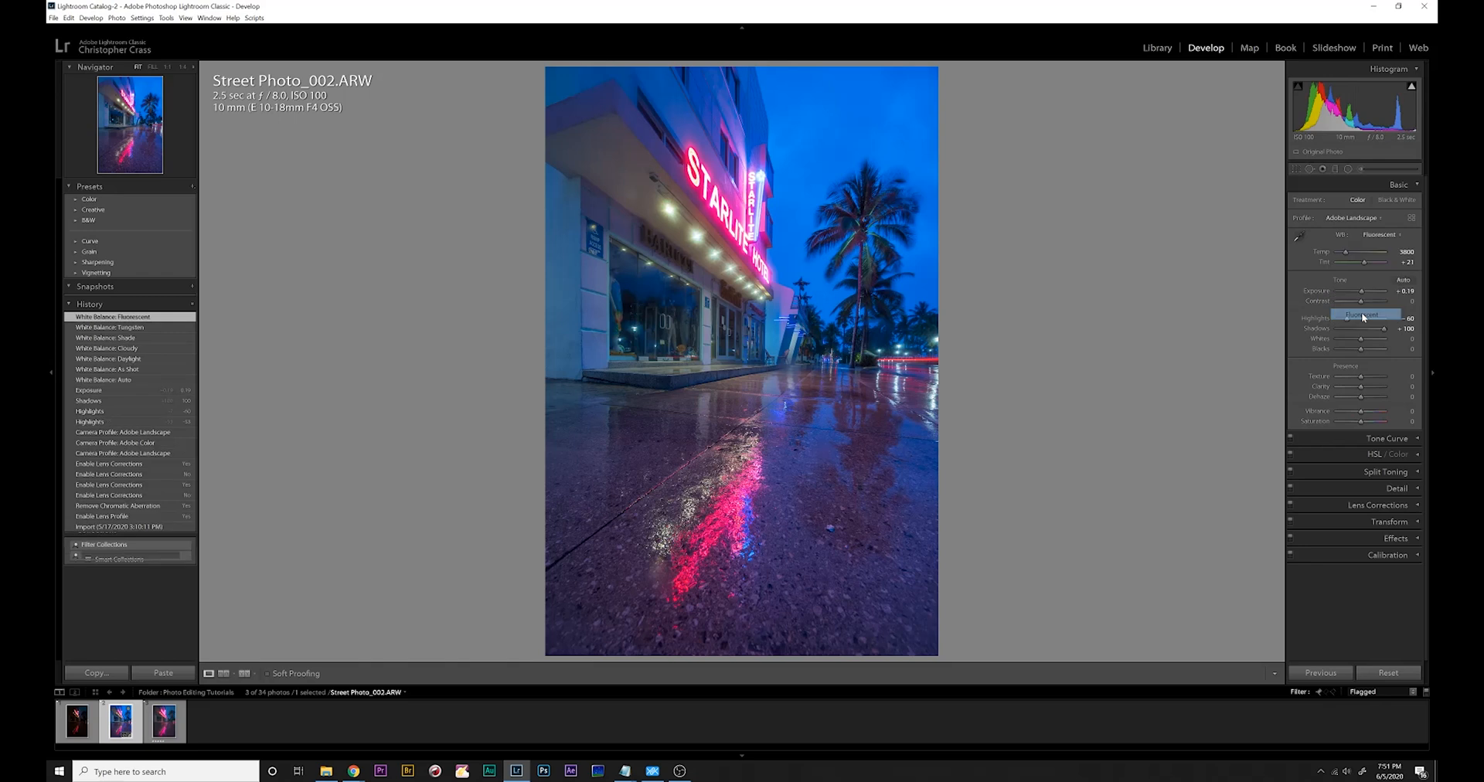
{"action": "left_click", "coordinate": [1383, 236]}
{"action": "left_click", "coordinate": [1357, 247]}
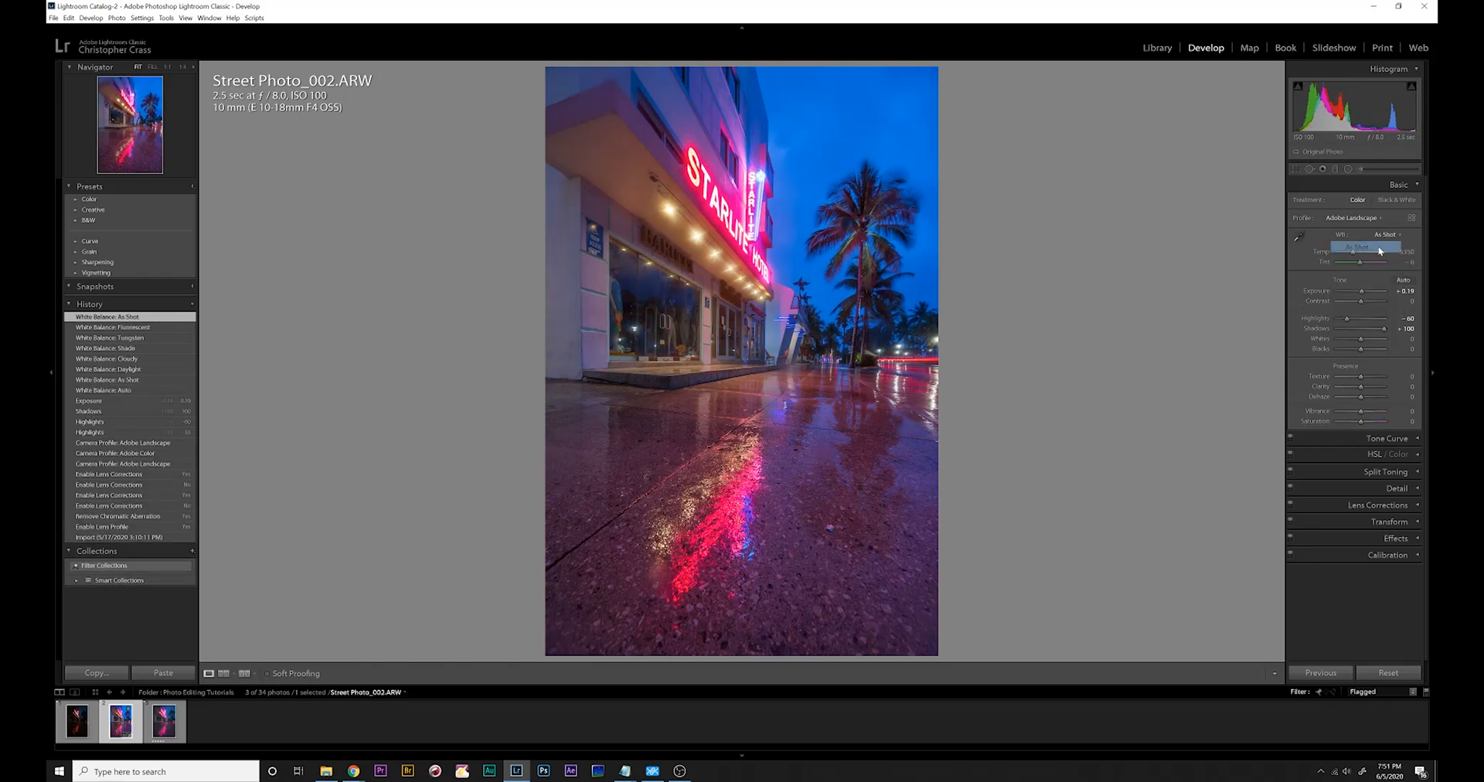
{"action": "left_click", "coordinate": [1379, 235]}
{"action": "left_click", "coordinate": [1370, 315]}
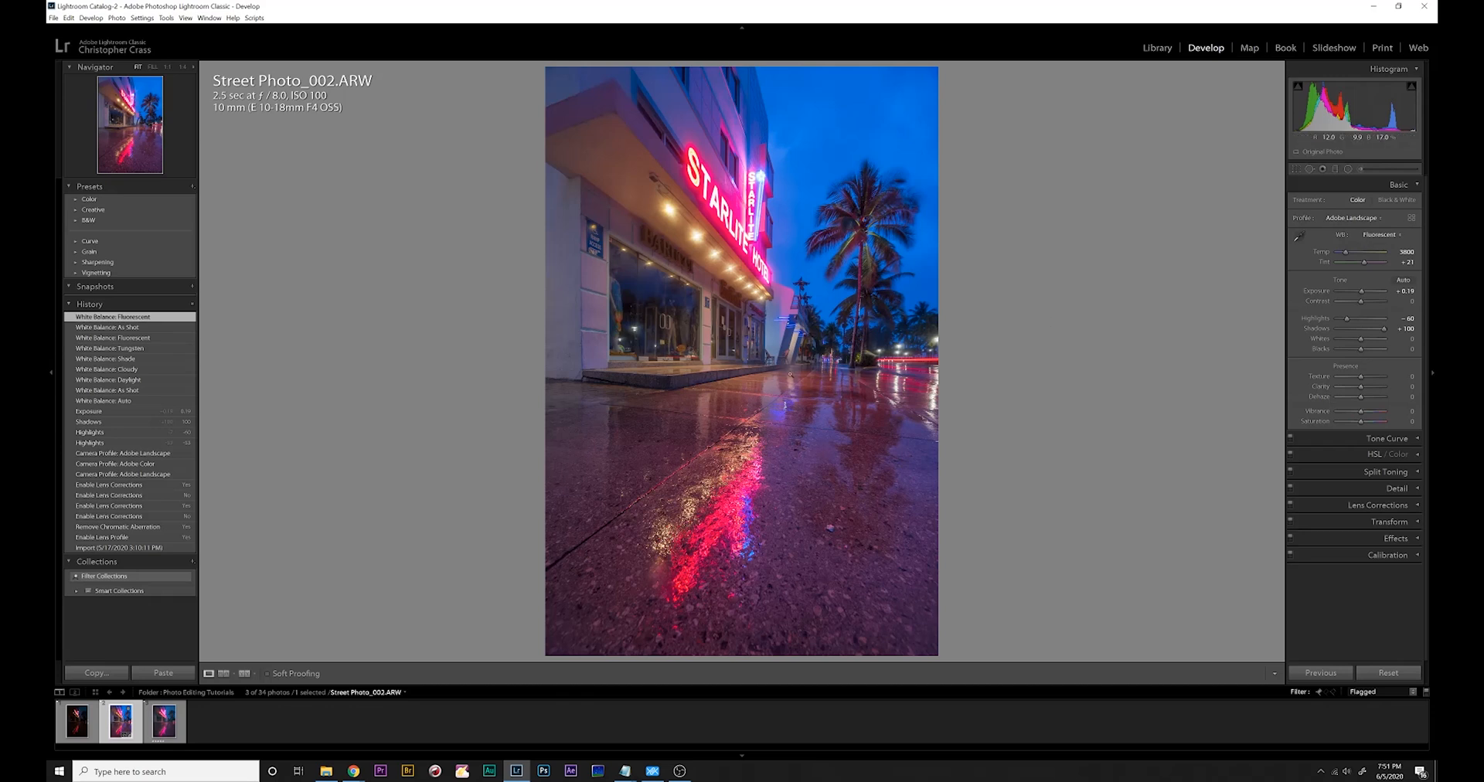
- Try a higher white balance temperature by hand, and undo the change
{"action": "left_click", "coordinate": [748, 495]}
{"action": "left_click", "coordinate": [747, 495]}
{"action": "left_click_drag", "start_coordinate": [792, 142], "coordinate": [910, 132]}
{"action": "key", "text": "ctrl+z"}
{"action": "left_click_drag", "start_coordinate": [1346, 252], "coordinate": [1369, 262]}
{"action": "key", "text": "ctrl+z"}
- Try the clarity at -50, and inspect the softened hotel front and wet pavement up close
{"action": "left_click_drag", "start_coordinate": [1362, 388], "coordinate": [1356, 388]}
{"action": "double_click", "coordinate": [1362, 388]}
{"action": "double_click", "coordinate": [1362, 388]}
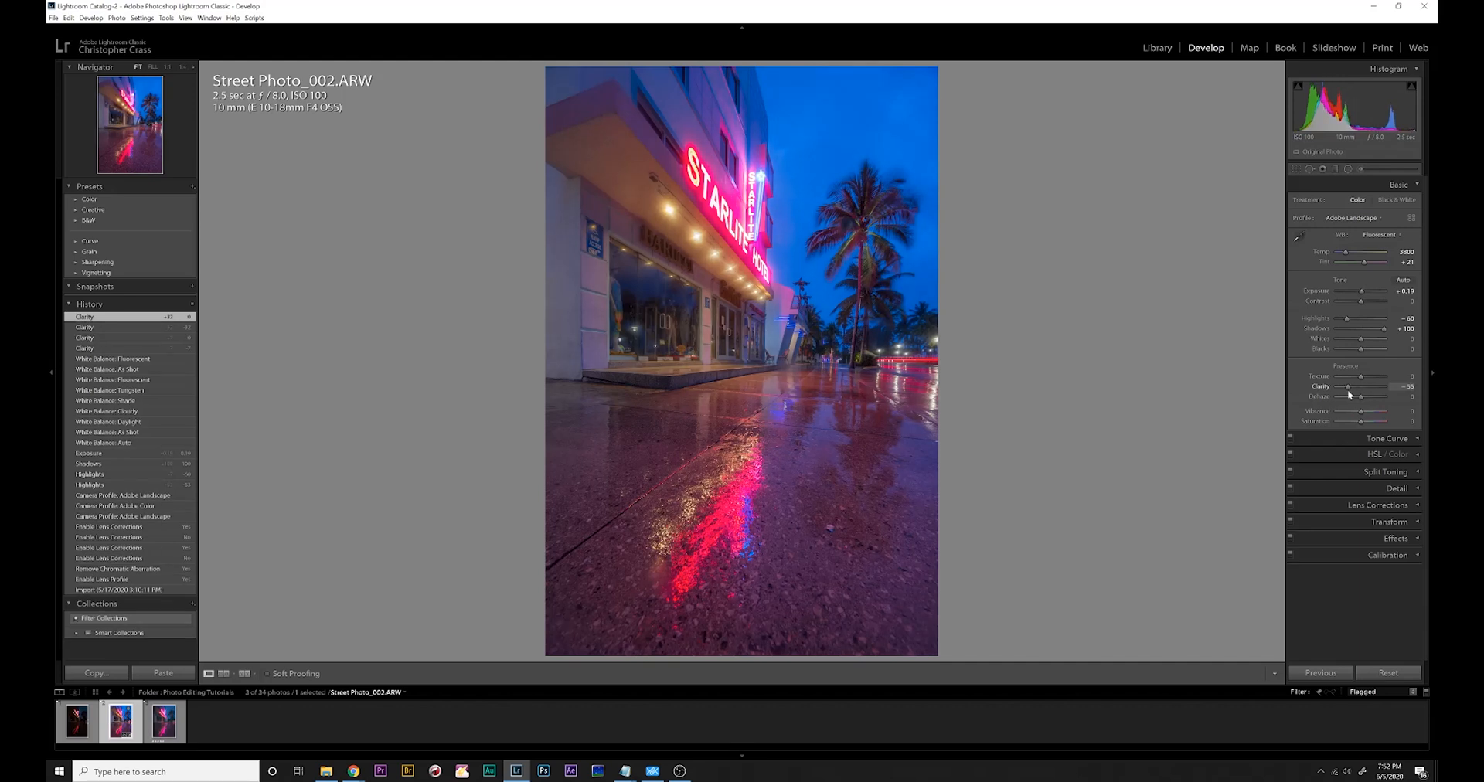
{"action": "left_click_drag", "start_coordinate": [1352, 393], "coordinate": [1350, 387]}
{"action": "left_click", "coordinate": [757, 263]}
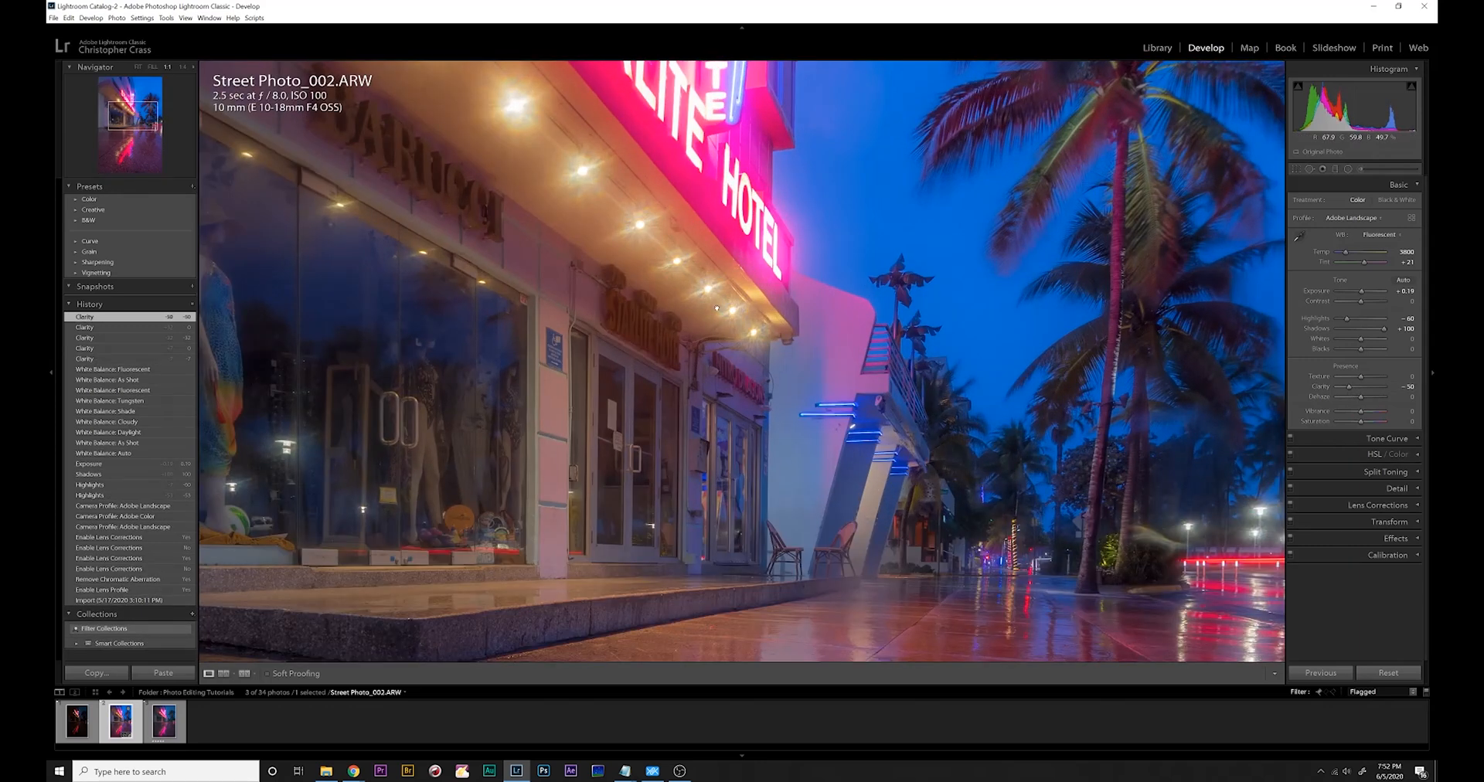
{"action": "left_click", "coordinate": [716, 308]}
{"action": "left_click", "coordinate": [703, 325]}
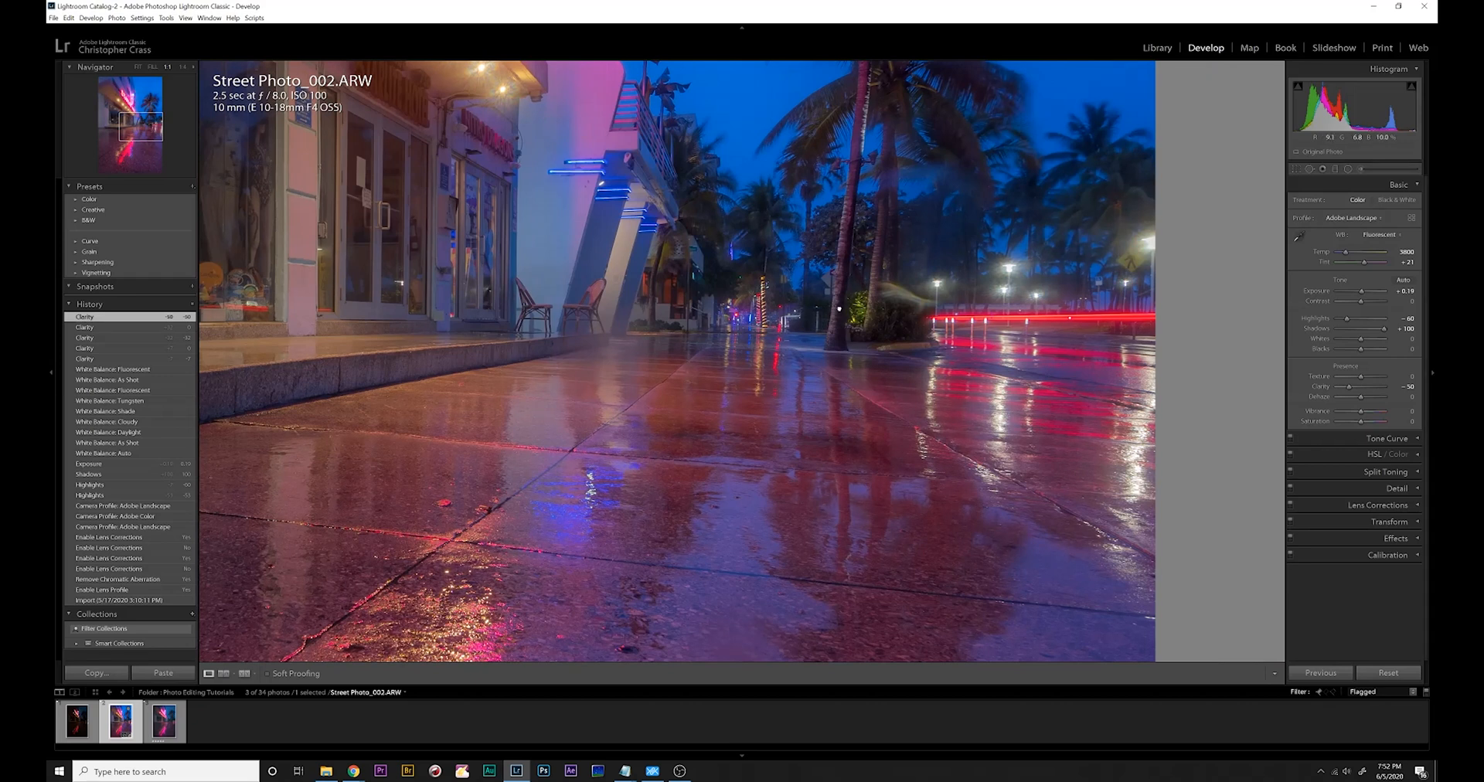
{"action": "left_click", "coordinate": [839, 308]}
- Reset the clarity, lower it to -57, and ease it back slightly
{"action": "double_click", "coordinate": [1348, 386]}
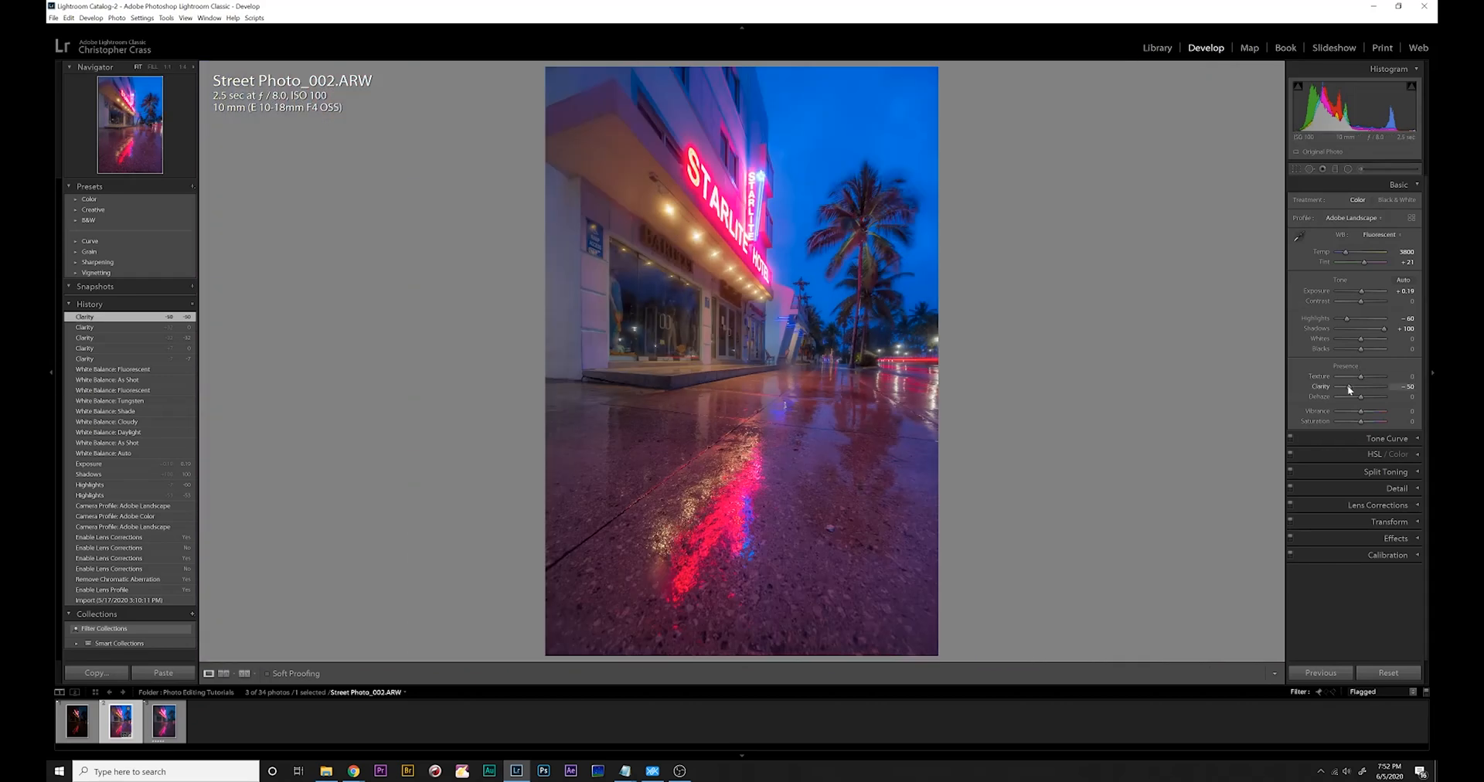
{"action": "left_click_drag", "start_coordinate": [1358, 388], "coordinate": [1347, 391]}
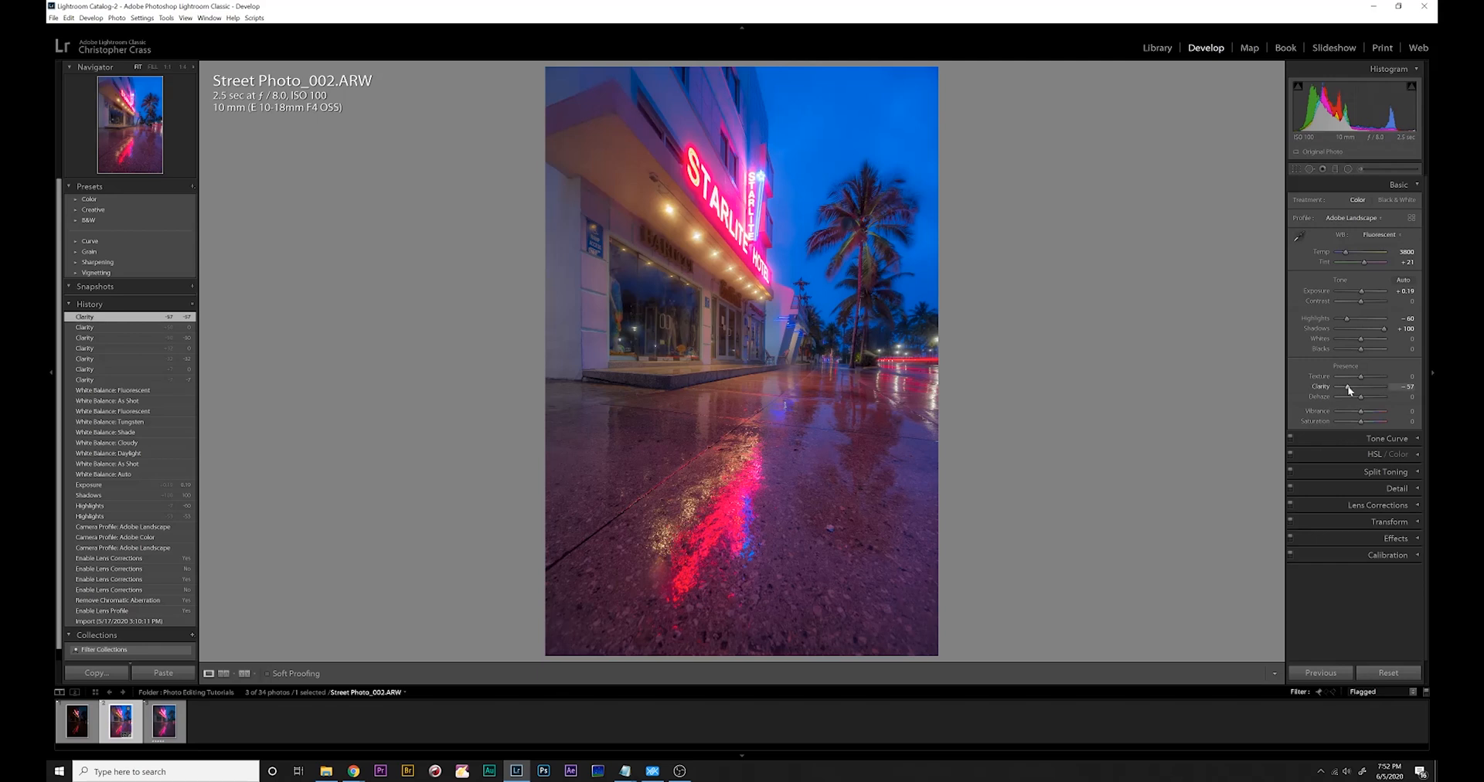
{"action": "left_click_drag", "start_coordinate": [1352, 390], "coordinate": [1352, 395]}
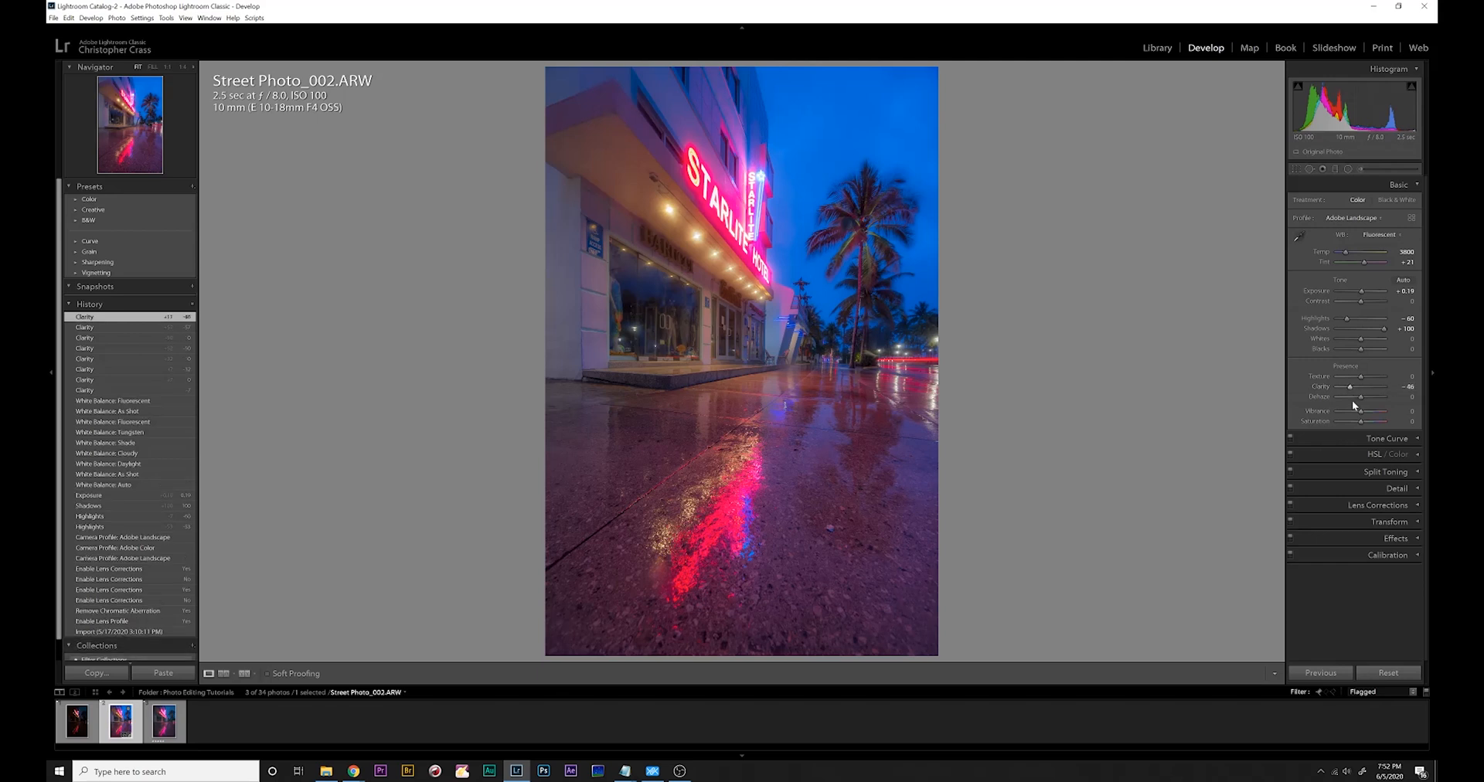
- Open the camera calibration settings, and compare Street Photo_002.ARW with the colors of the finished Street Photo_003.jpg
{"action": "left_click", "coordinate": [1419, 184]}
{"action": "left_click", "coordinate": [1417, 318]}
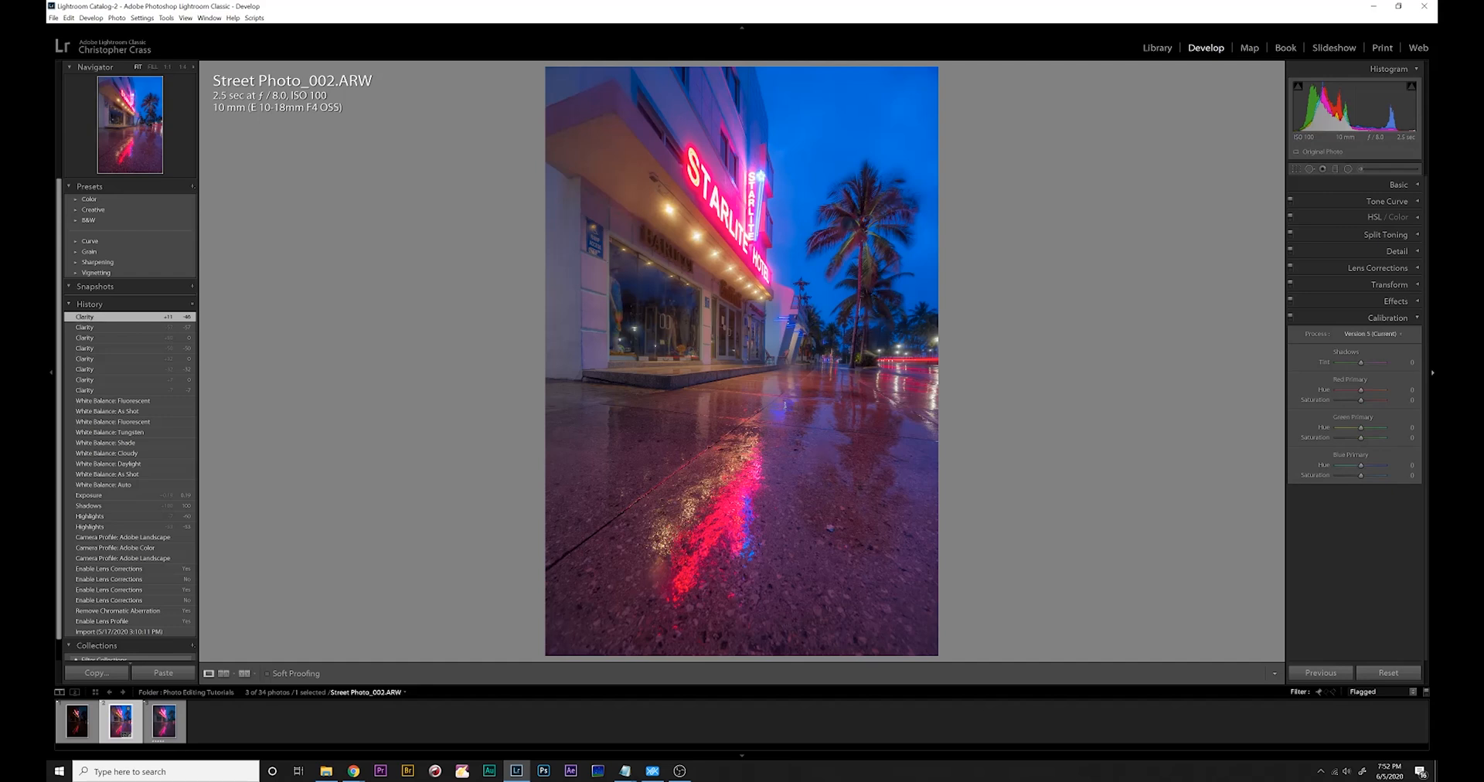
{"action": "left_click", "coordinate": [171, 721]}
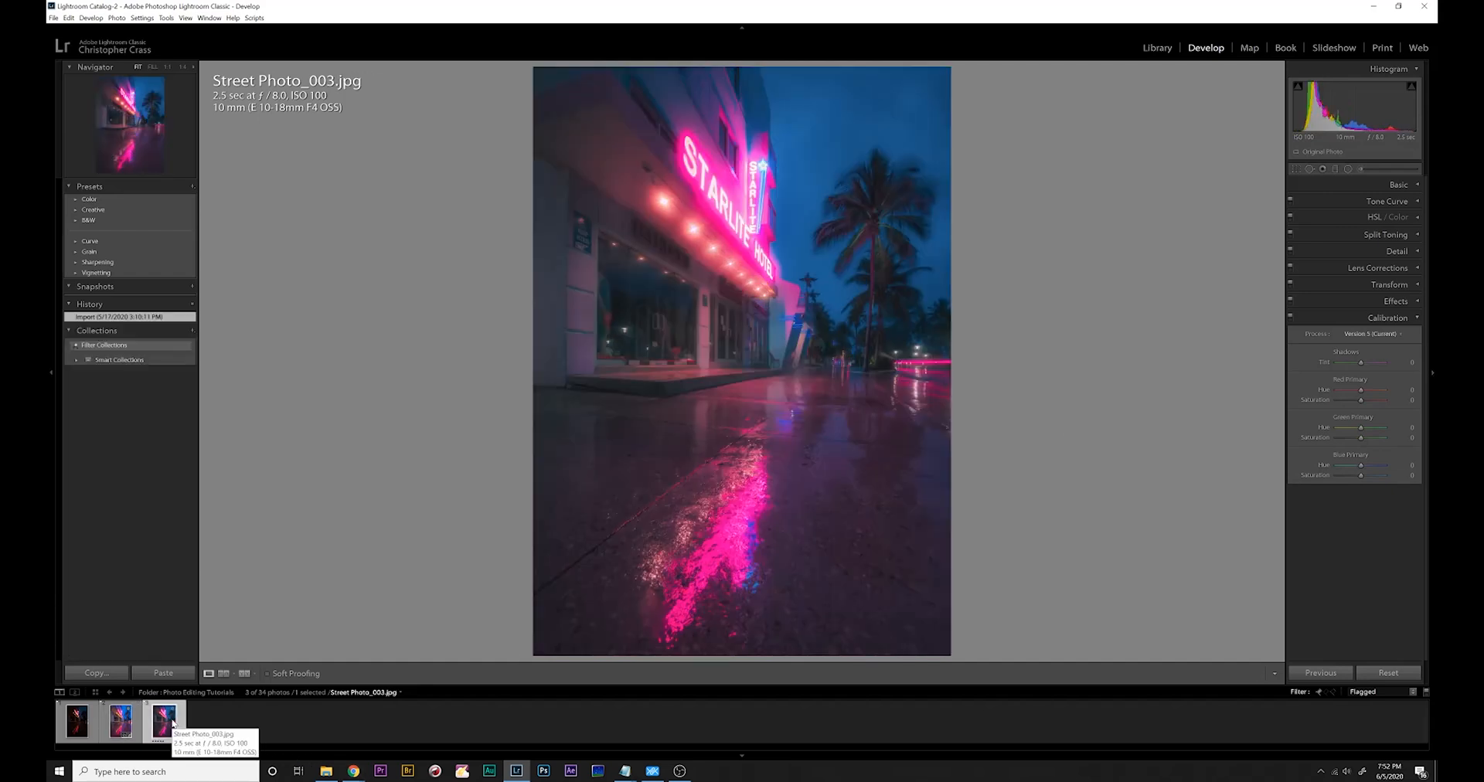
{"action": "left_click", "coordinate": [121, 721]}
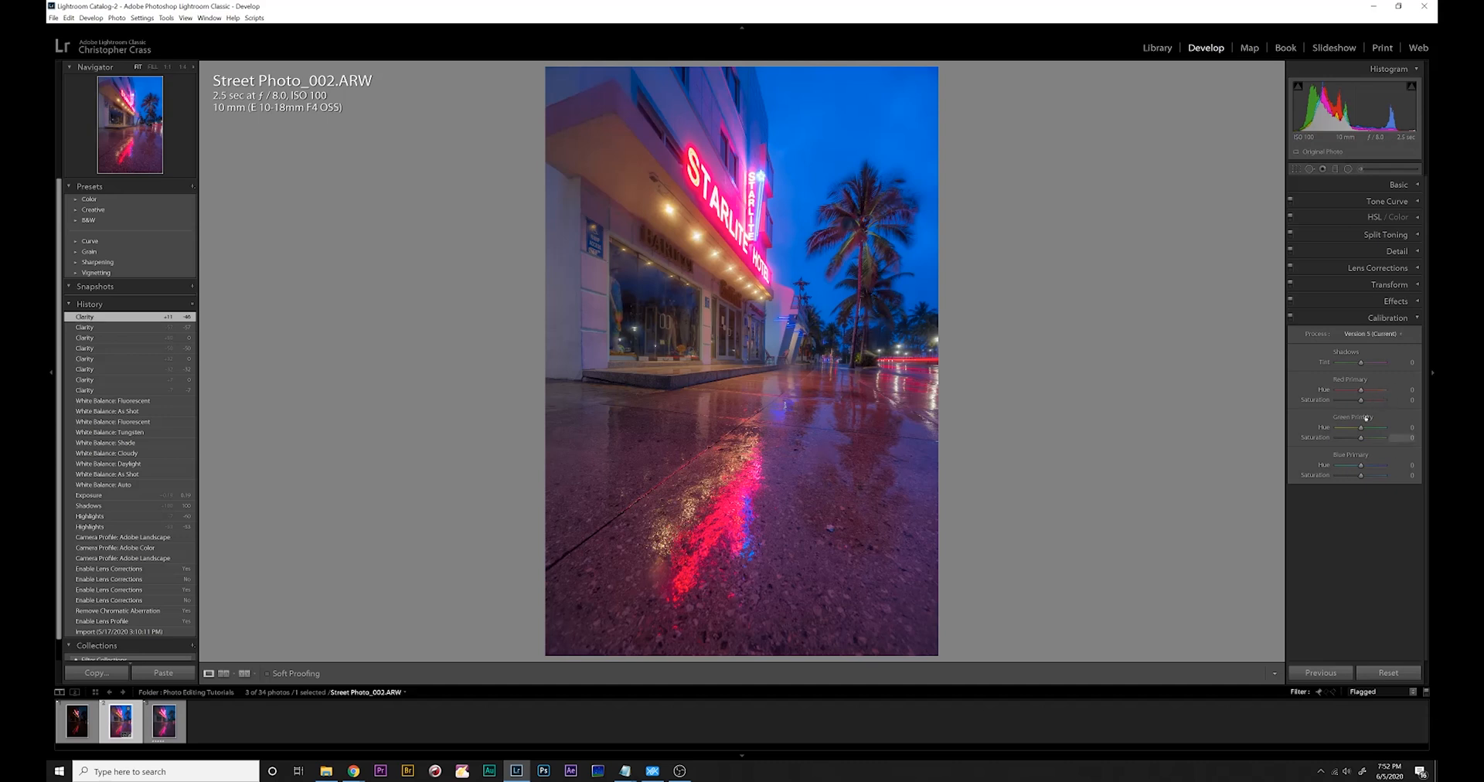
- Try calibration hues of -64 for the blue primary and +58 for the green primary, and reset all primary hues
{"action": "left_click_drag", "start_coordinate": [1360, 465], "coordinate": [1358, 390]}
{"action": "double_click", "coordinate": [1358, 390]}
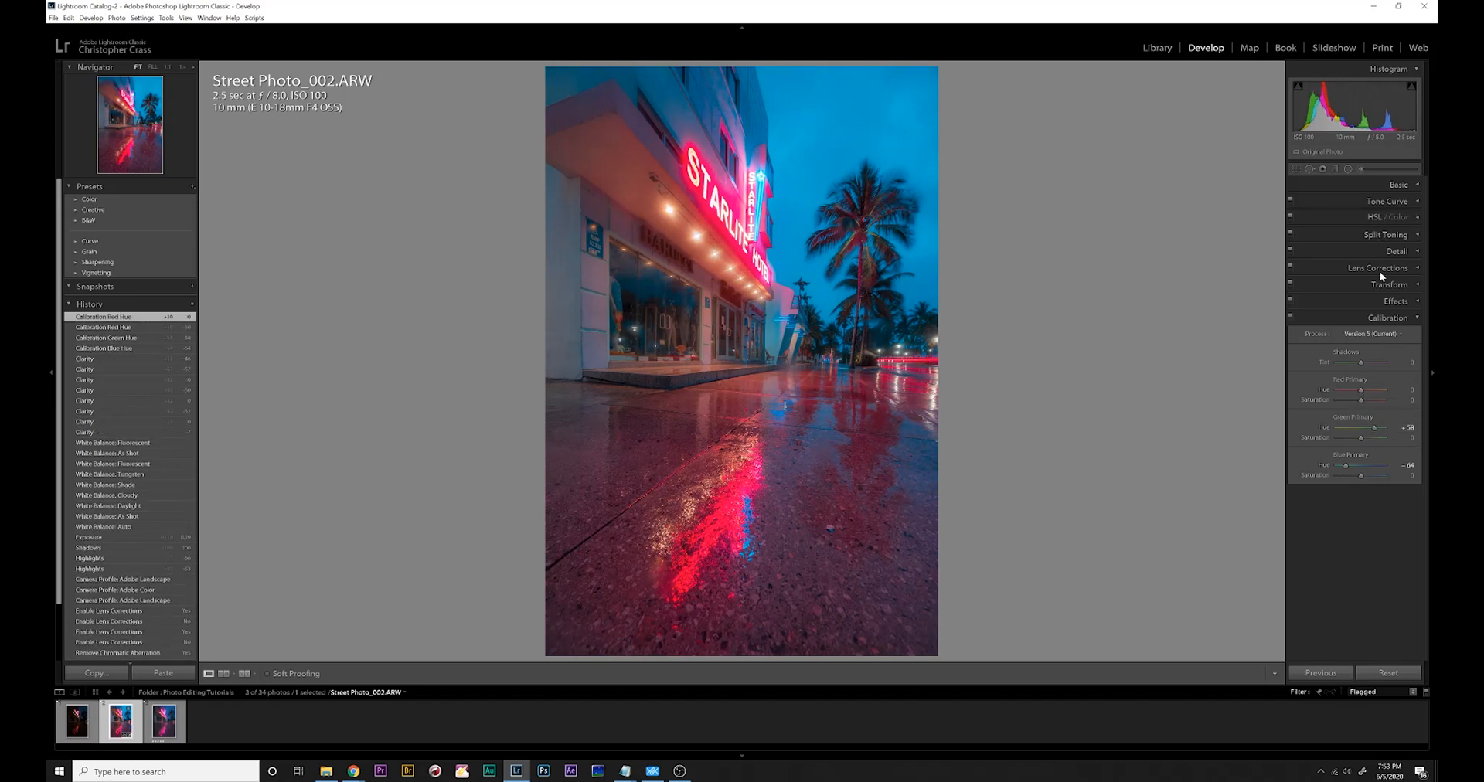
{"action": "double_click", "coordinate": [1345, 465]}
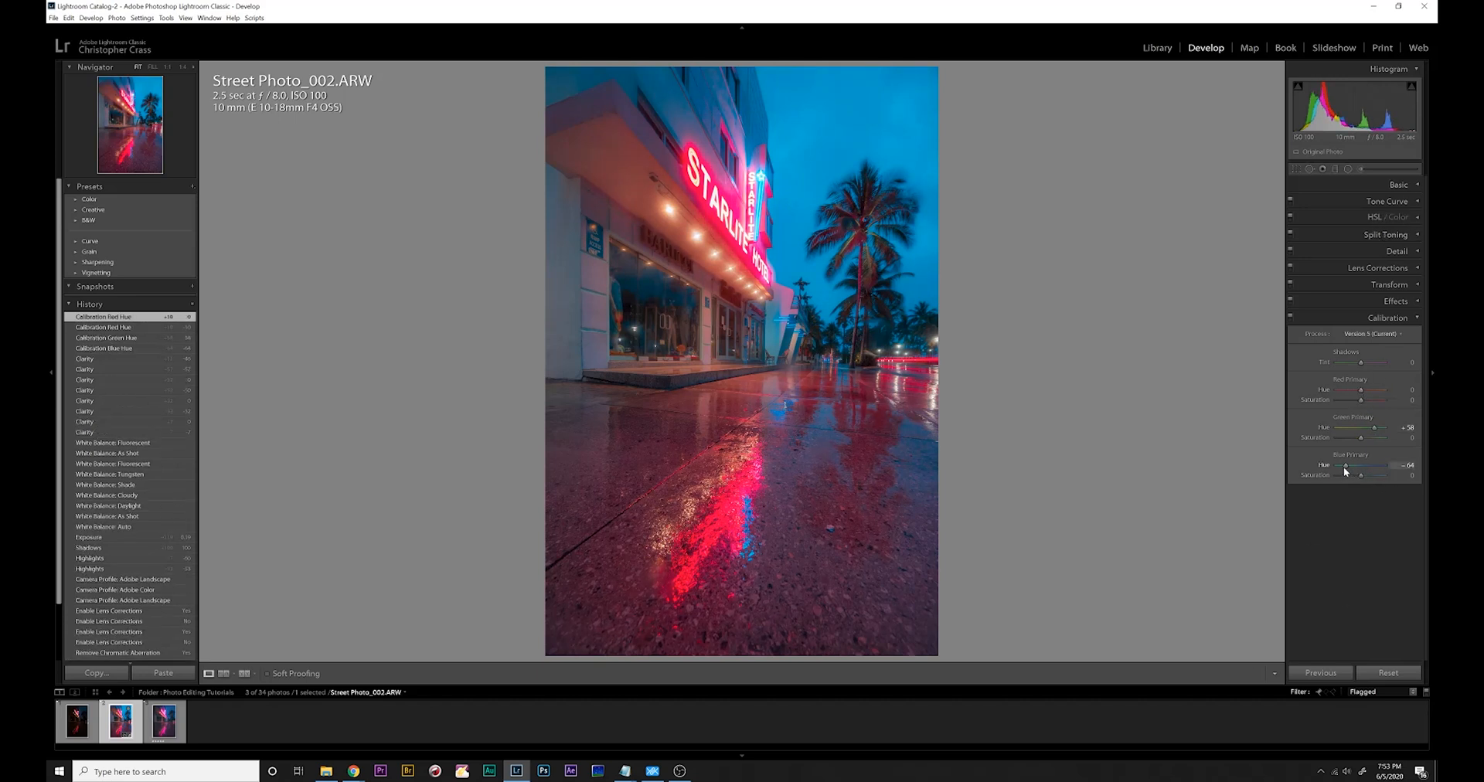
{"action": "double_click", "coordinate": [1375, 429]}
- Set the calibration hues to -36 for the blue primary, +27 for green and -40 for red, checking the neon sign up close
{"action": "left_click_drag", "start_coordinate": [1361, 470], "coordinate": [1355, 465]}
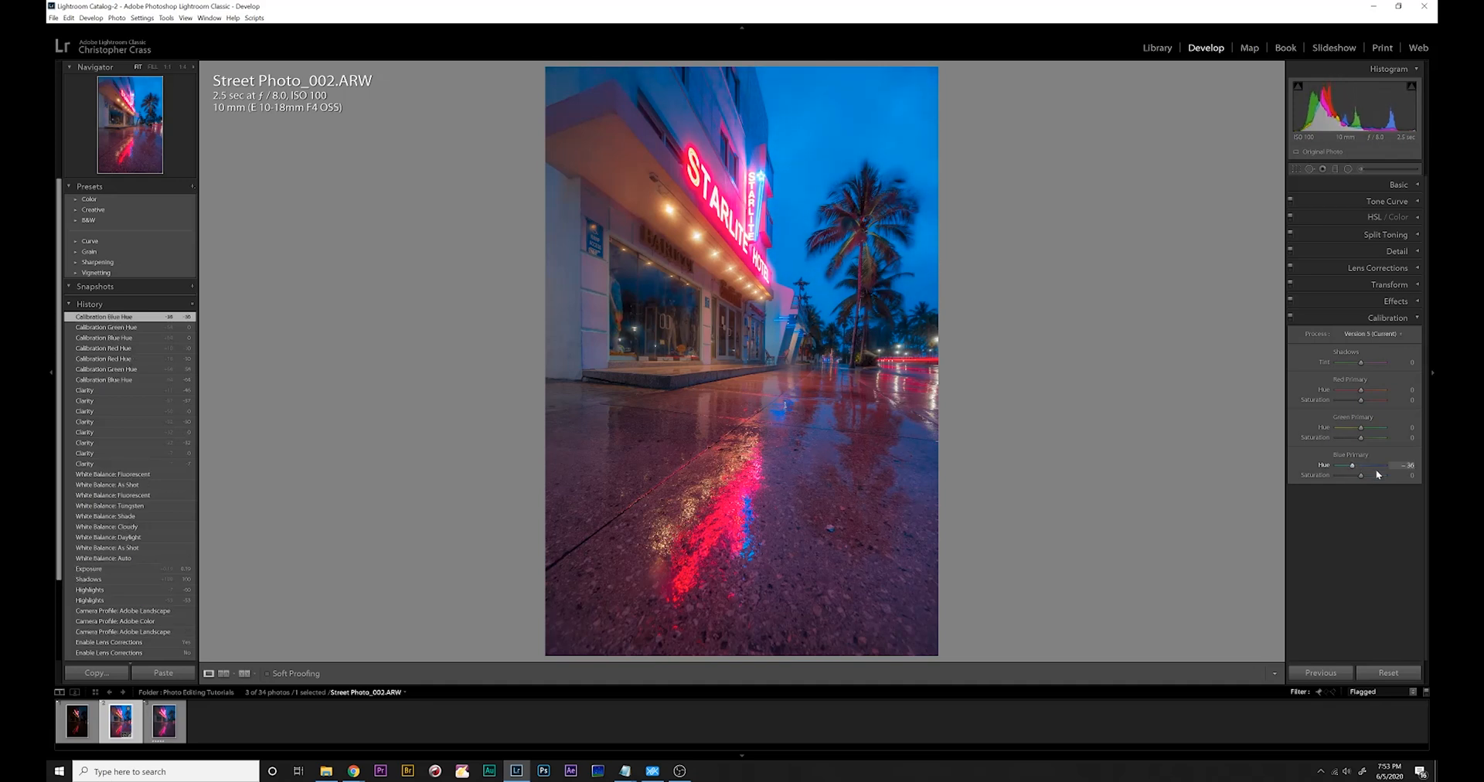
{"action": "left_click_drag", "start_coordinate": [1361, 428], "coordinate": [1345, 392]}
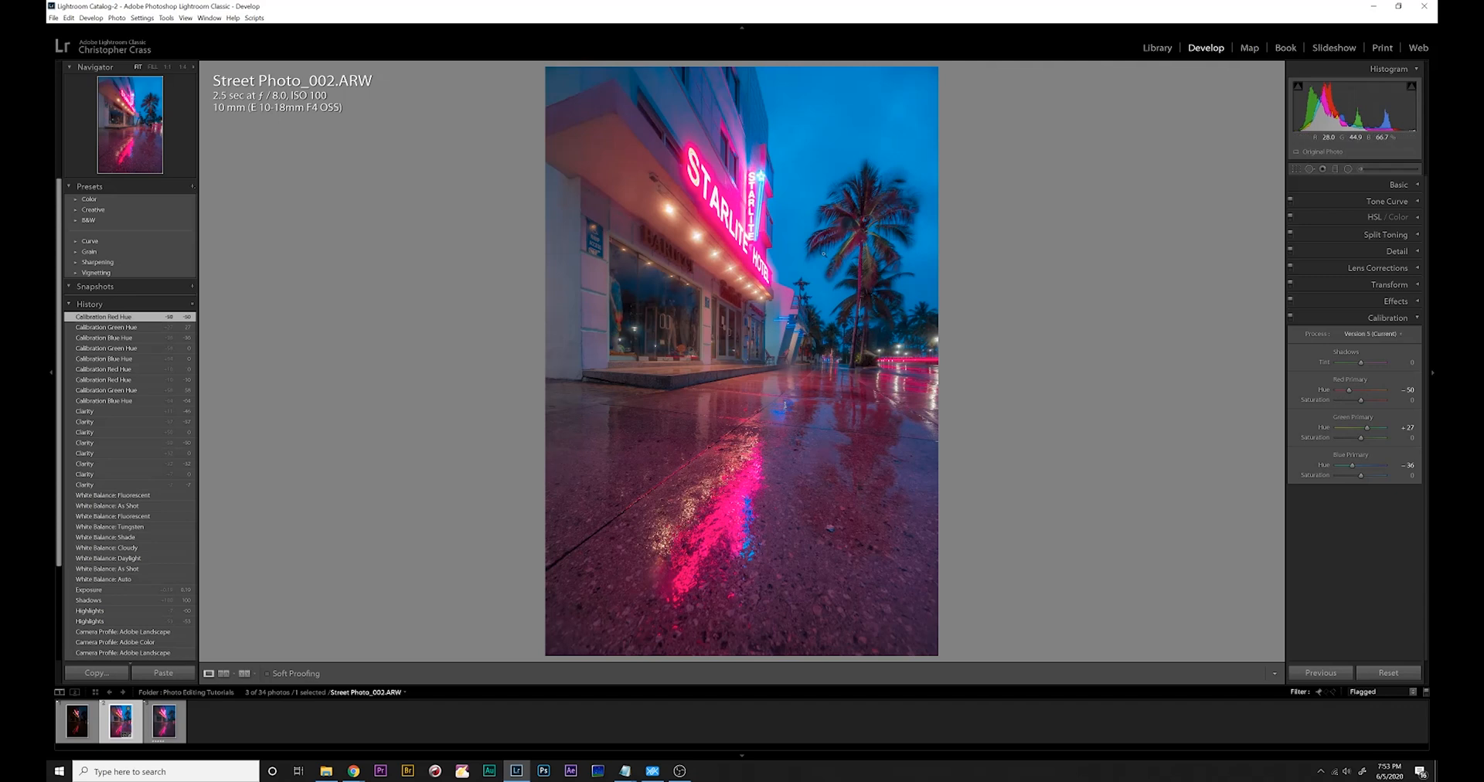
{"action": "left_click", "coordinate": [666, 217]}
{"action": "left_click_drag", "start_coordinate": [846, 101], "coordinate": [705, 249]}
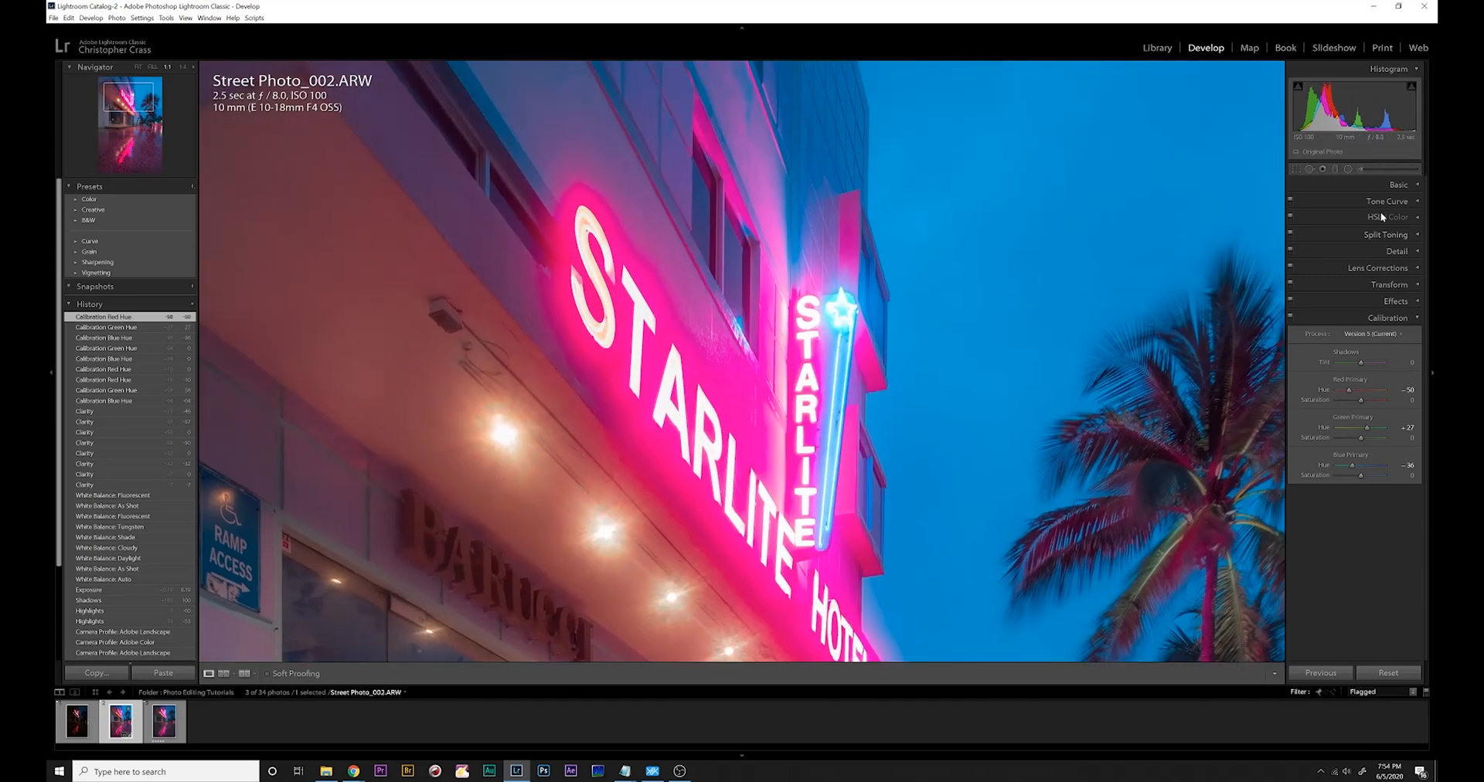
{"action": "left_click", "coordinate": [740, 422]}
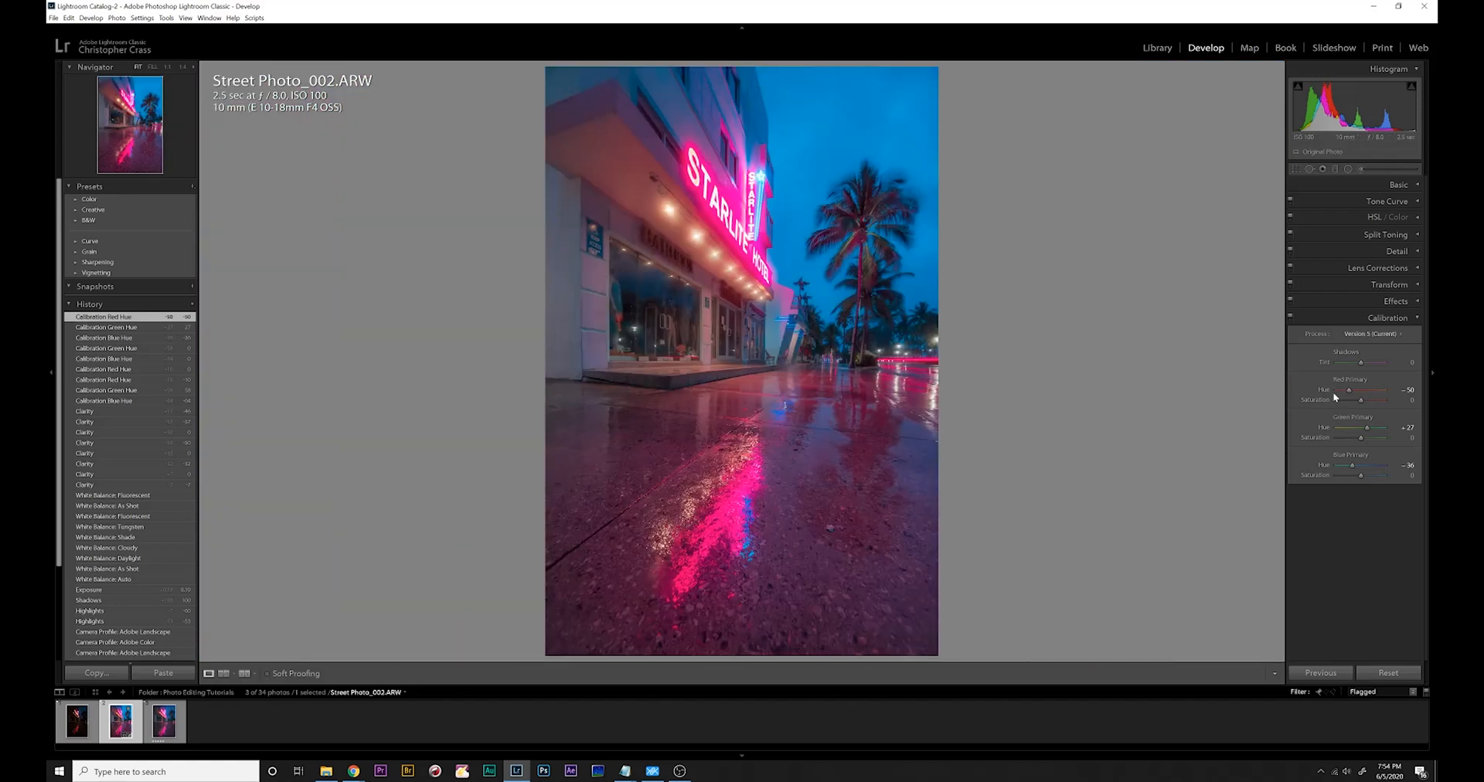
{"action": "left_click_drag", "start_coordinate": [1349, 398], "coordinate": [1348, 386]}
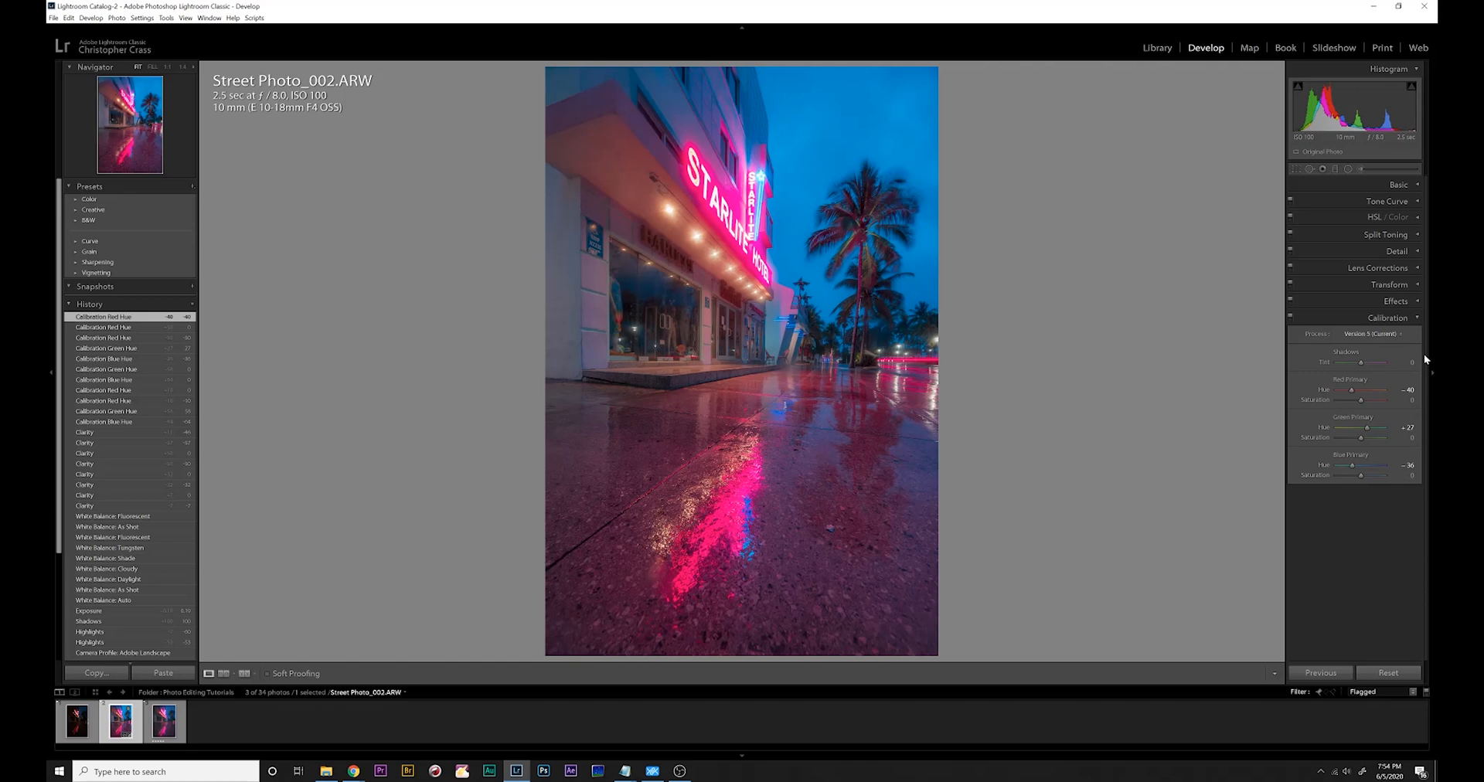
- Compare the edit with its unedited original several times, and with the finished Street Photo_003.jpg
{"action": "key", "text": "backslash"}
{"action": "key", "text": "backslash"}
{"action": "key", "text": "backslash"}
{"action": "key", "text": "backslash"}
{"action": "key", "text": "backslash"}
{"action": "key", "text": "backslash"}
{"action": "left_click", "coordinate": [165, 723]}
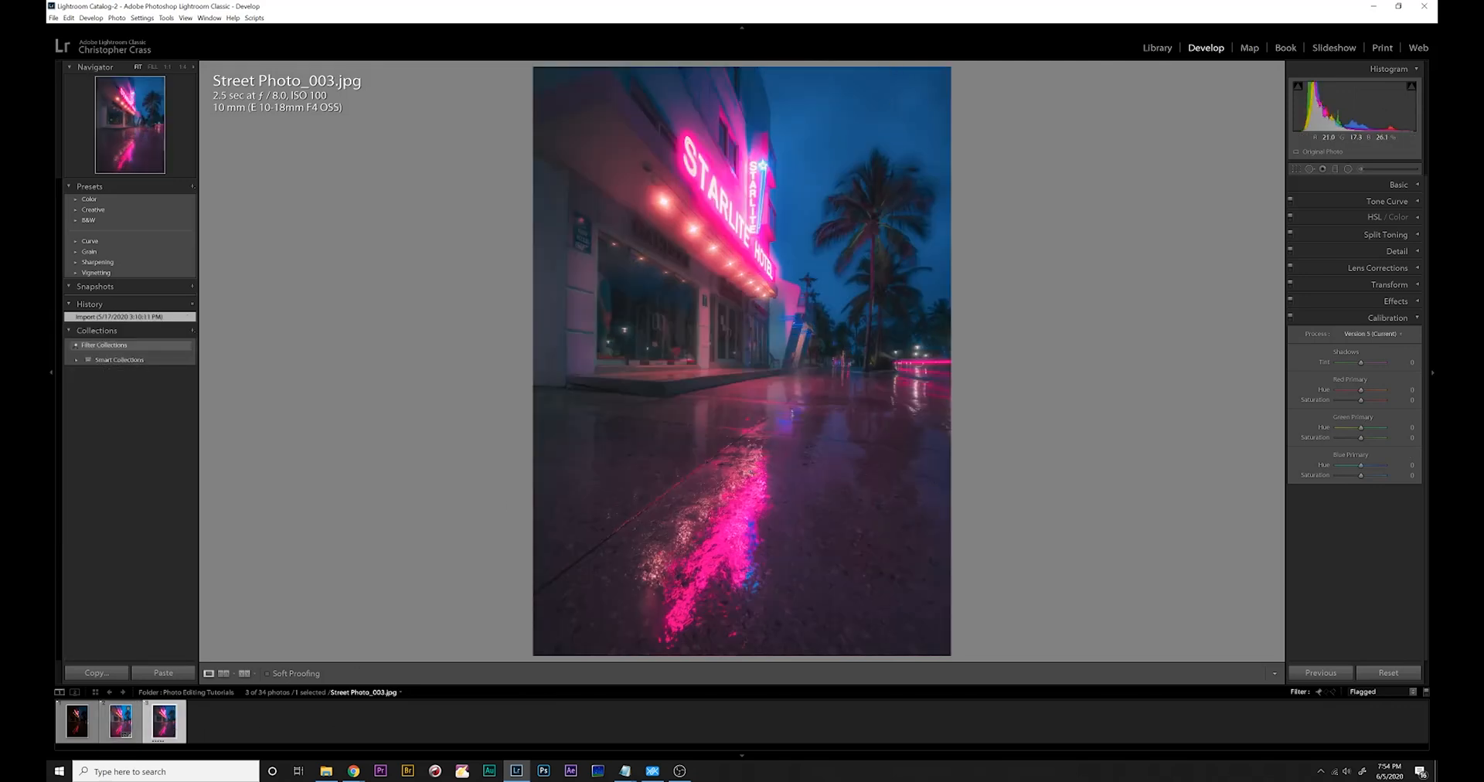
{"action": "left_click", "coordinate": [126, 721]}
{"action": "key", "text": "backslash"}
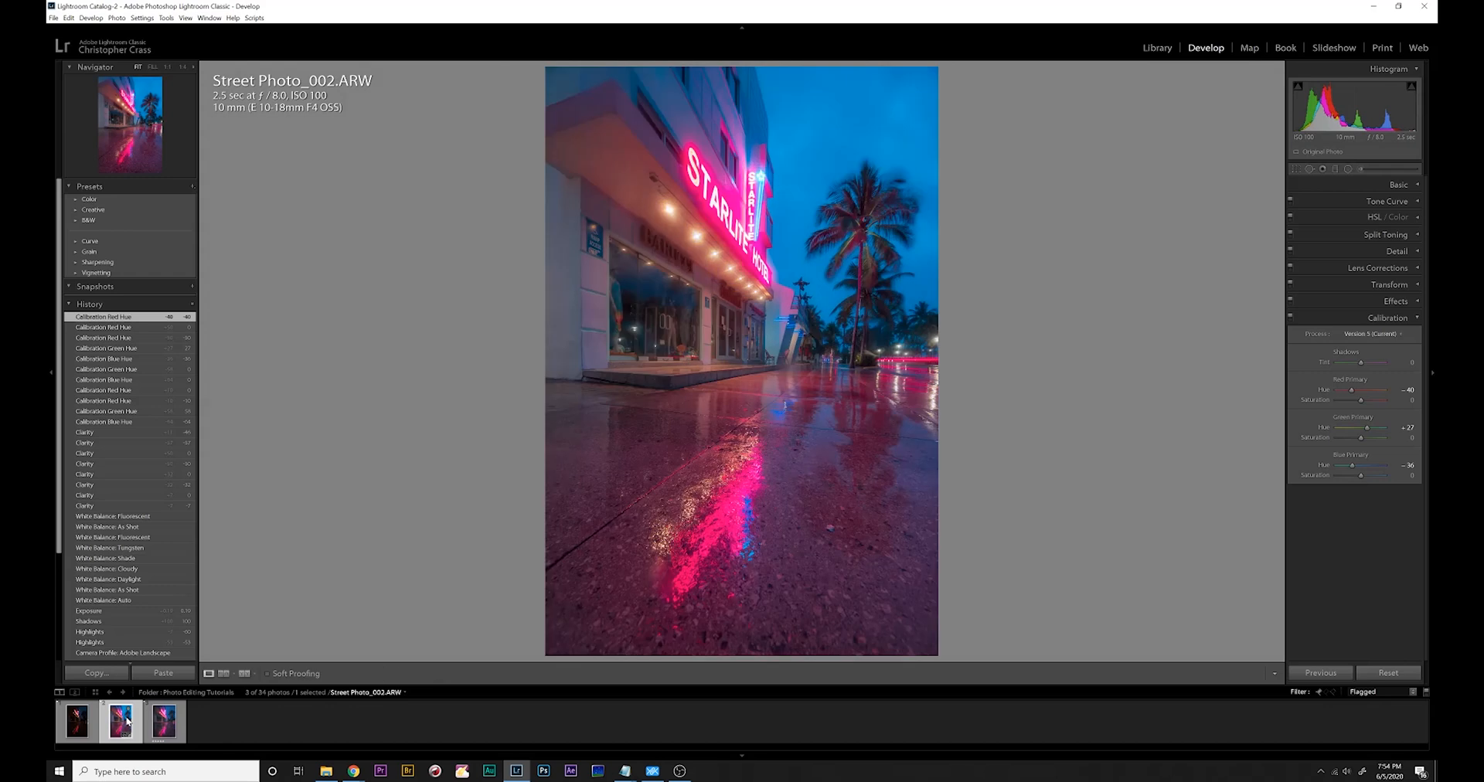
{"action": "left_click", "coordinate": [164, 720]}
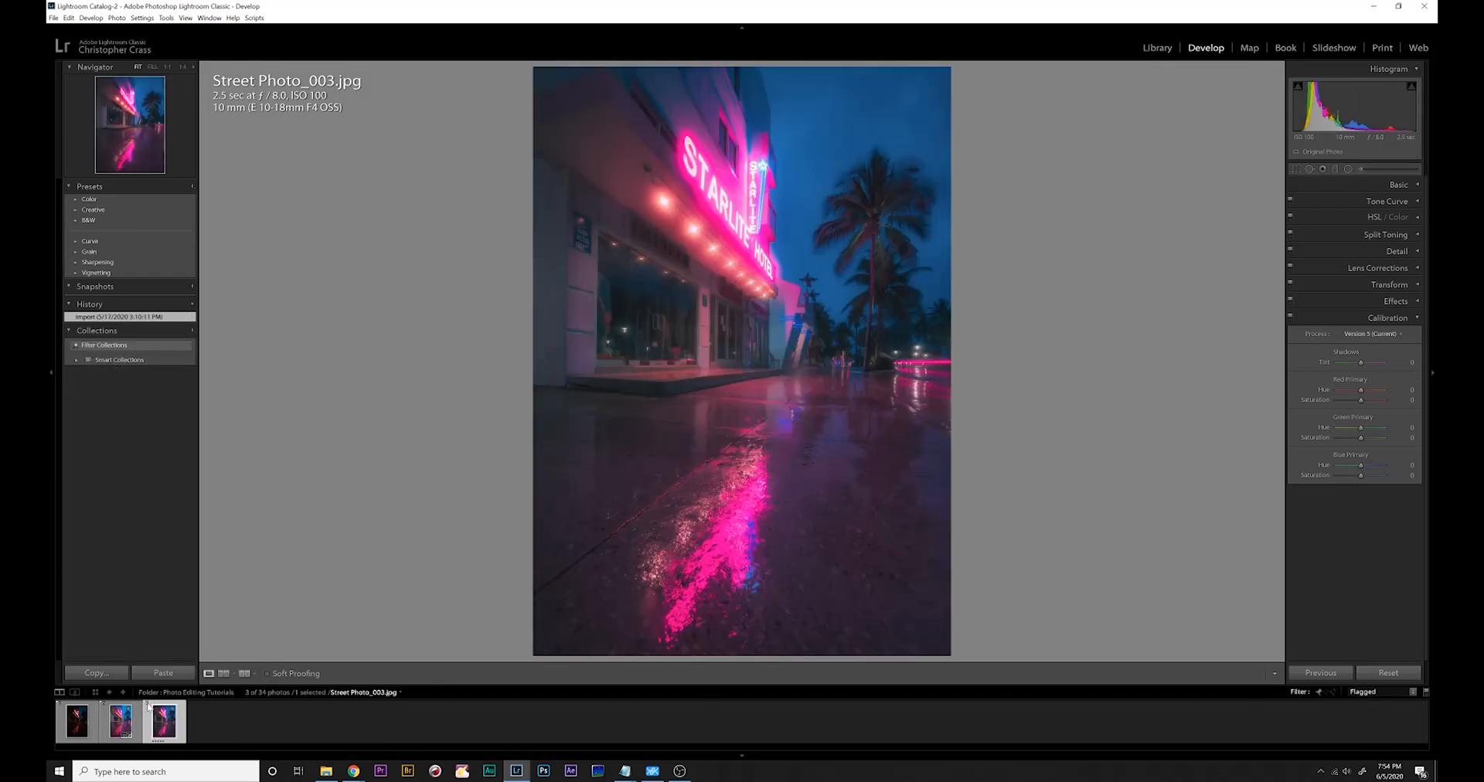
{"action": "left_click", "coordinate": [123, 720]}
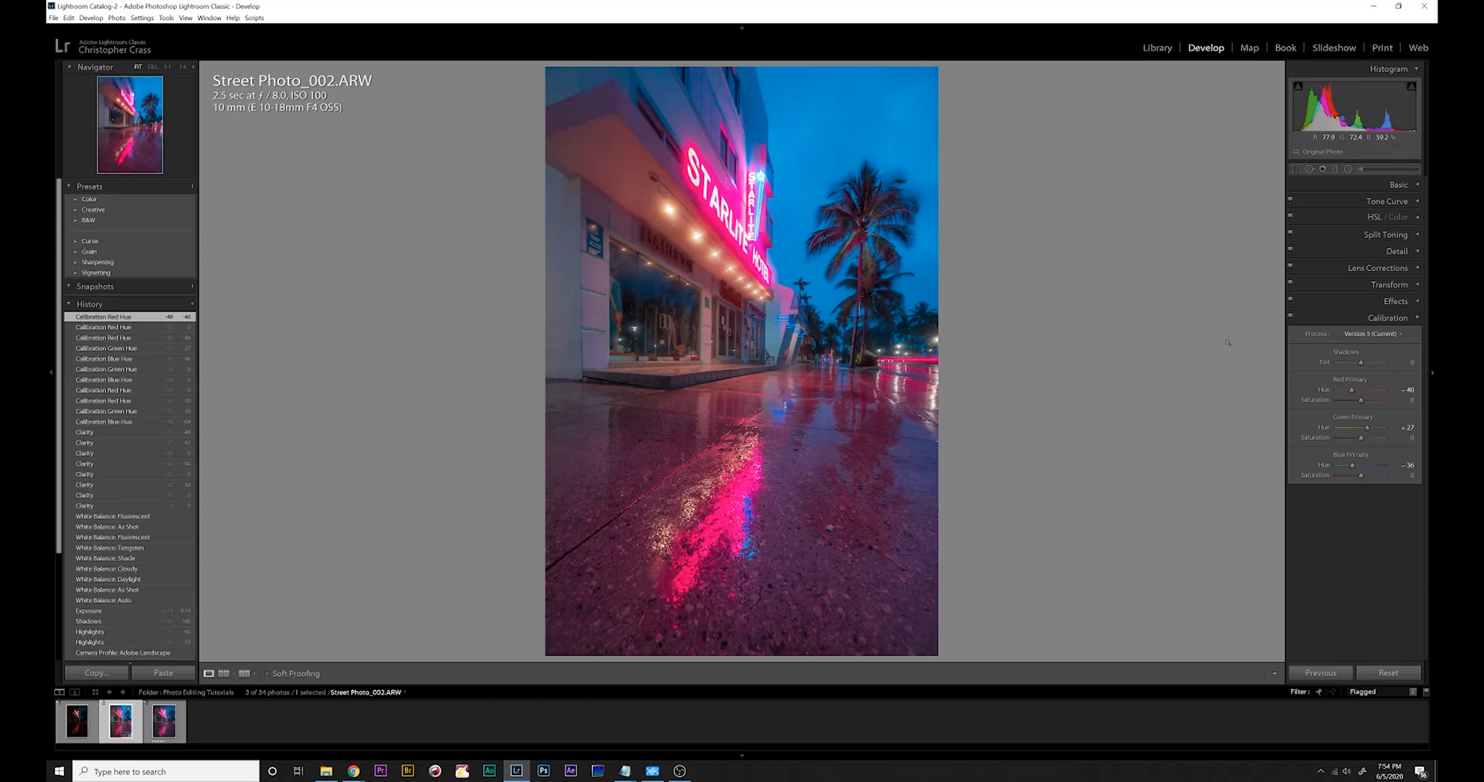
- Set the HSL hues to -31 for red, -24 for orange and -18 for yellow, and check the palm tree up close
{"action": "left_click", "coordinate": [1410, 319]}
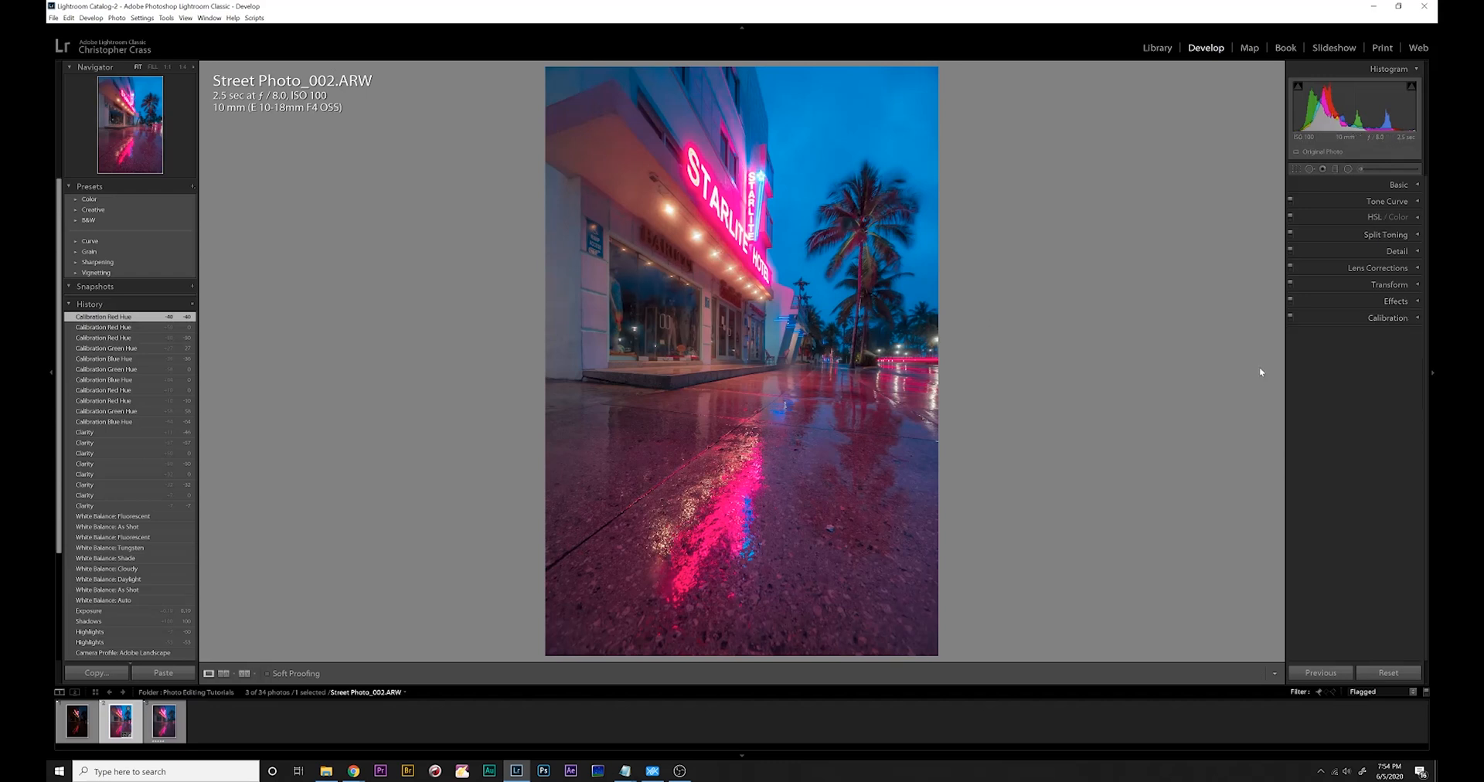
{"action": "left_click", "coordinate": [1393, 217]}
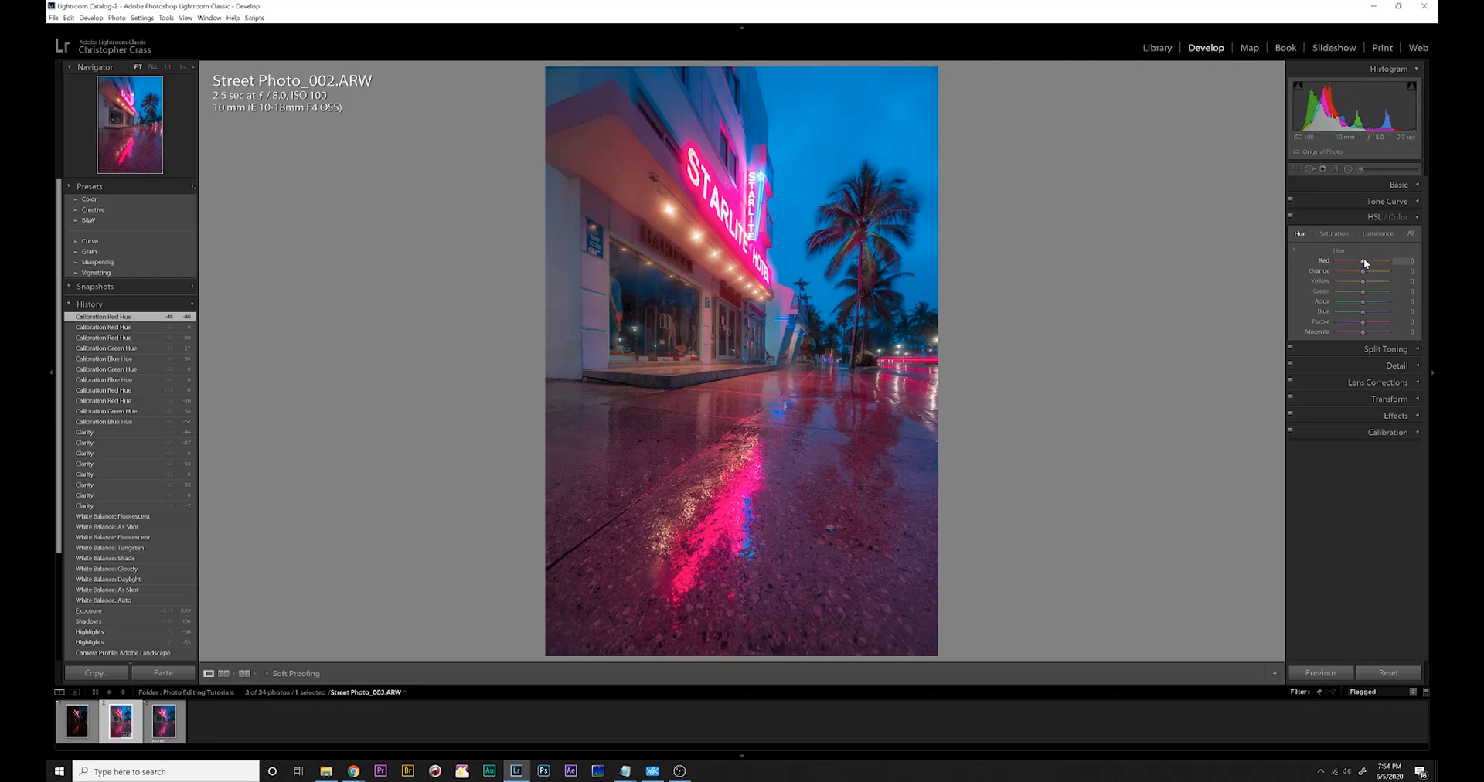
{"action": "mouse_move", "coordinate": [1346, 260]}
{"action": "left_mouse_down"}
{"action": "mouse_move", "coordinate": [1376, 258]}
{"action": "mouse_move", "coordinate": [1338, 257]}
{"action": "left_mouse_up"}
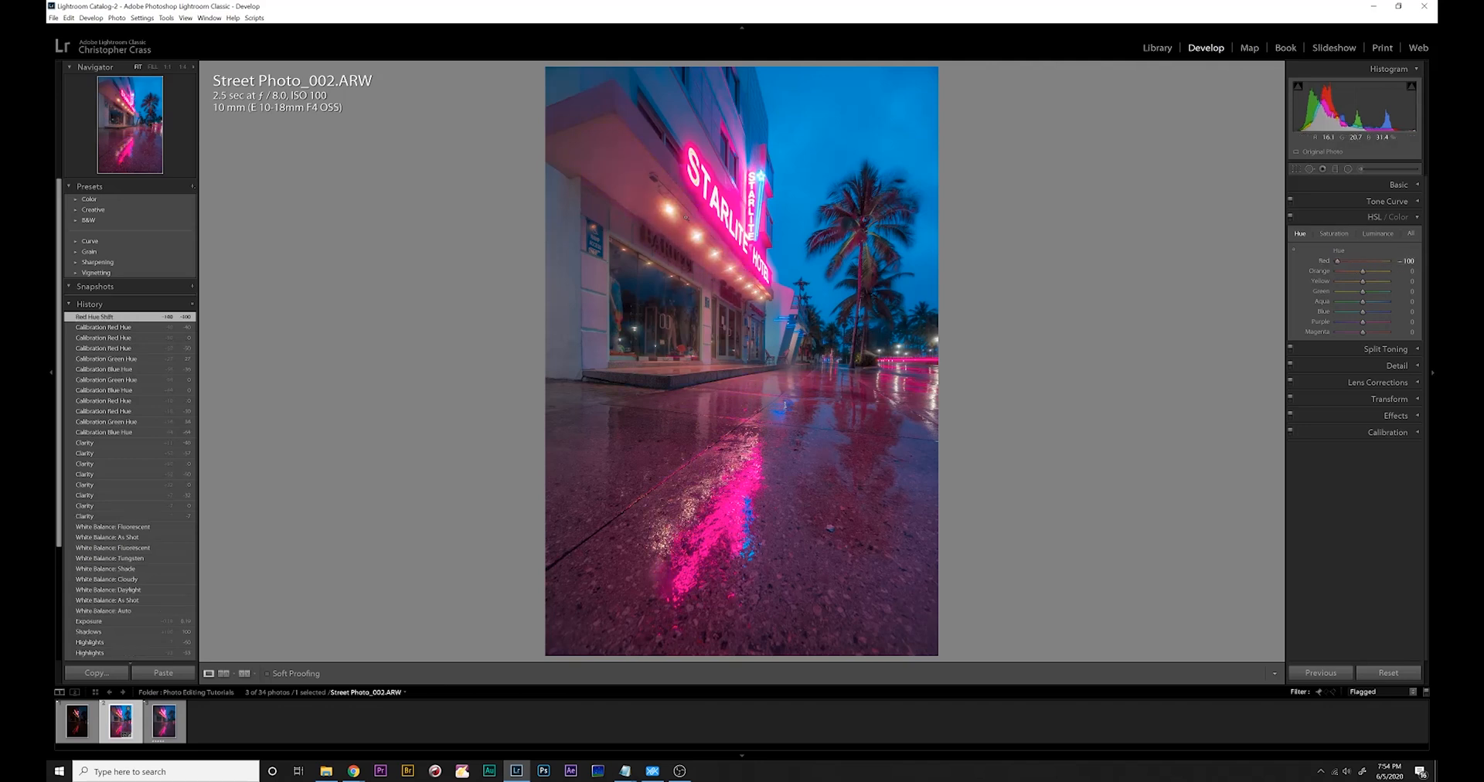
{"action": "double_click", "coordinate": [1337, 258]}
{"action": "left_click_drag", "start_coordinate": [1361, 262], "coordinate": [1365, 264]}
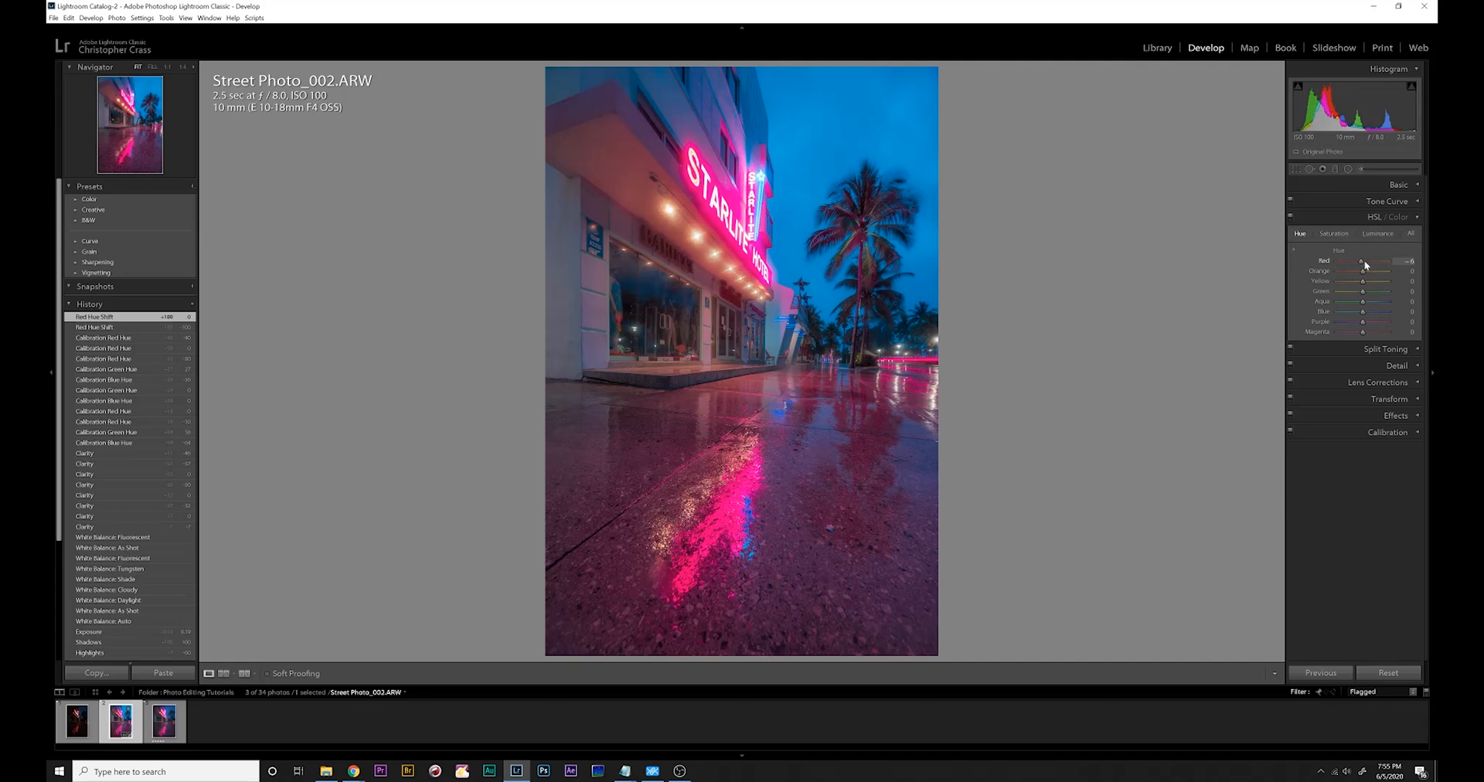
{"action": "mouse_move", "coordinate": [1356, 260]}
{"action": "left_mouse_down"}
{"action": "mouse_move", "coordinate": [1382, 269]}
{"action": "mouse_move", "coordinate": [1342, 270]}
{"action": "mouse_move", "coordinate": [1357, 273]}
{"action": "left_mouse_up"}
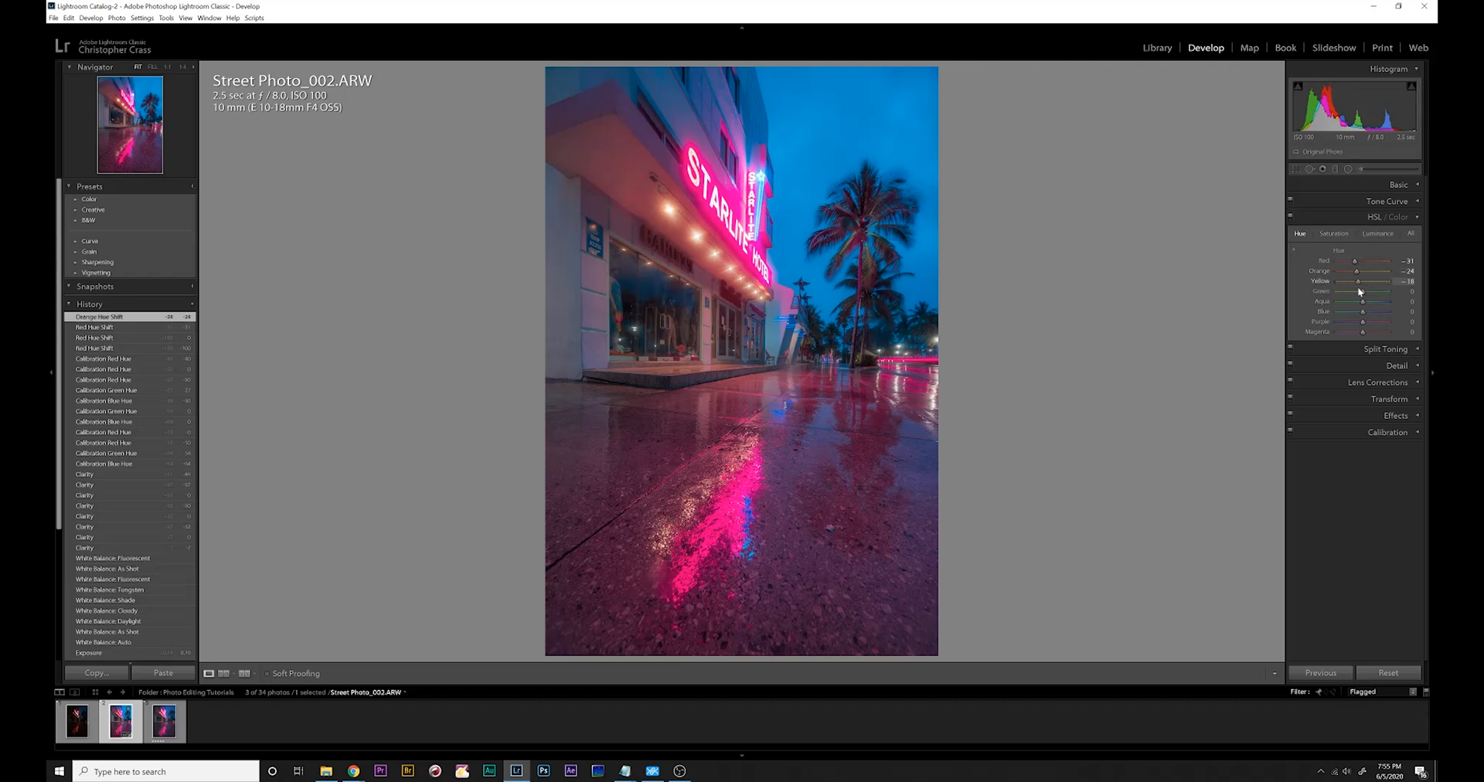
{"action": "left_click", "coordinate": [858, 249]}
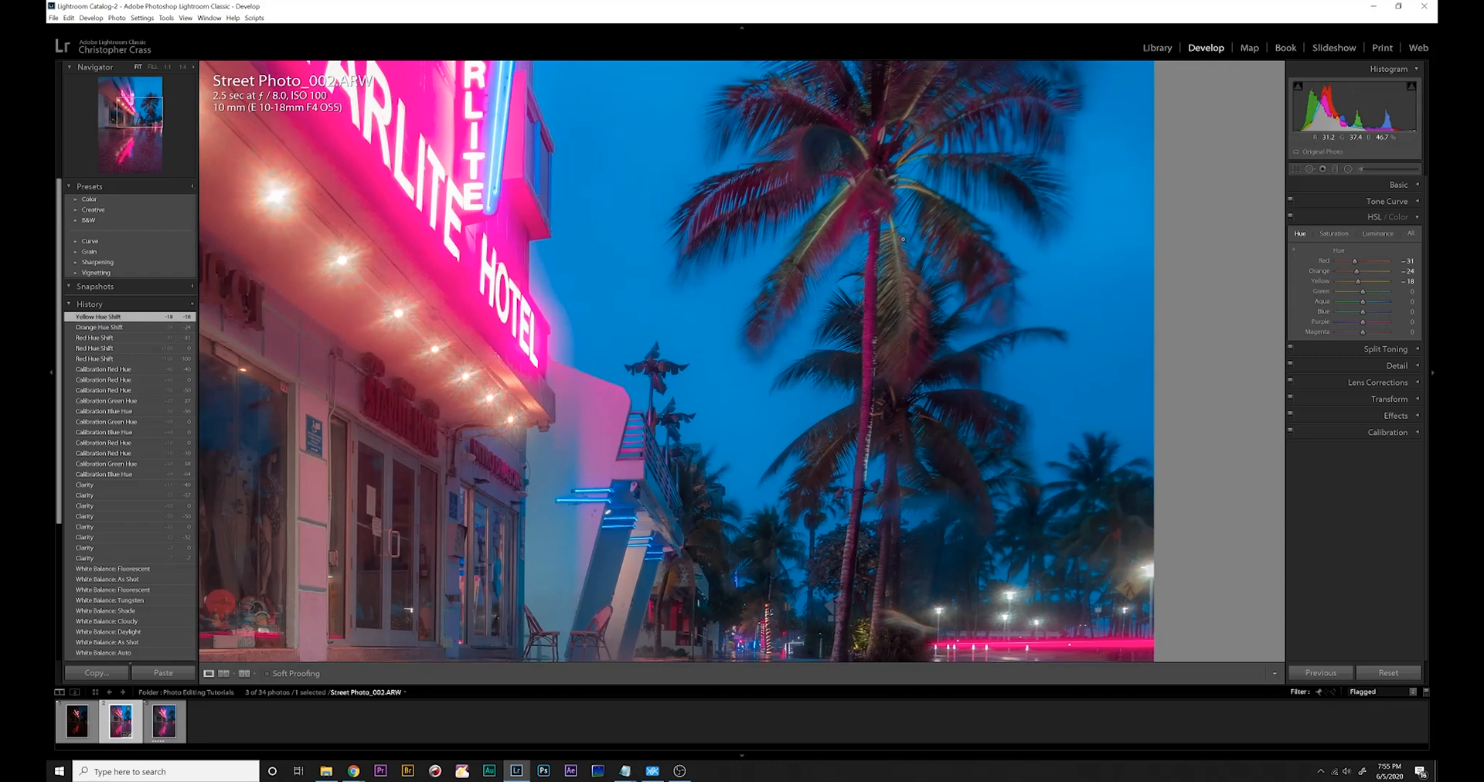
- Reset the HSL yellow hue and set it to -22
{"action": "left_click", "coordinate": [910, 246]}
{"action": "double_click", "coordinate": [1357, 283]}
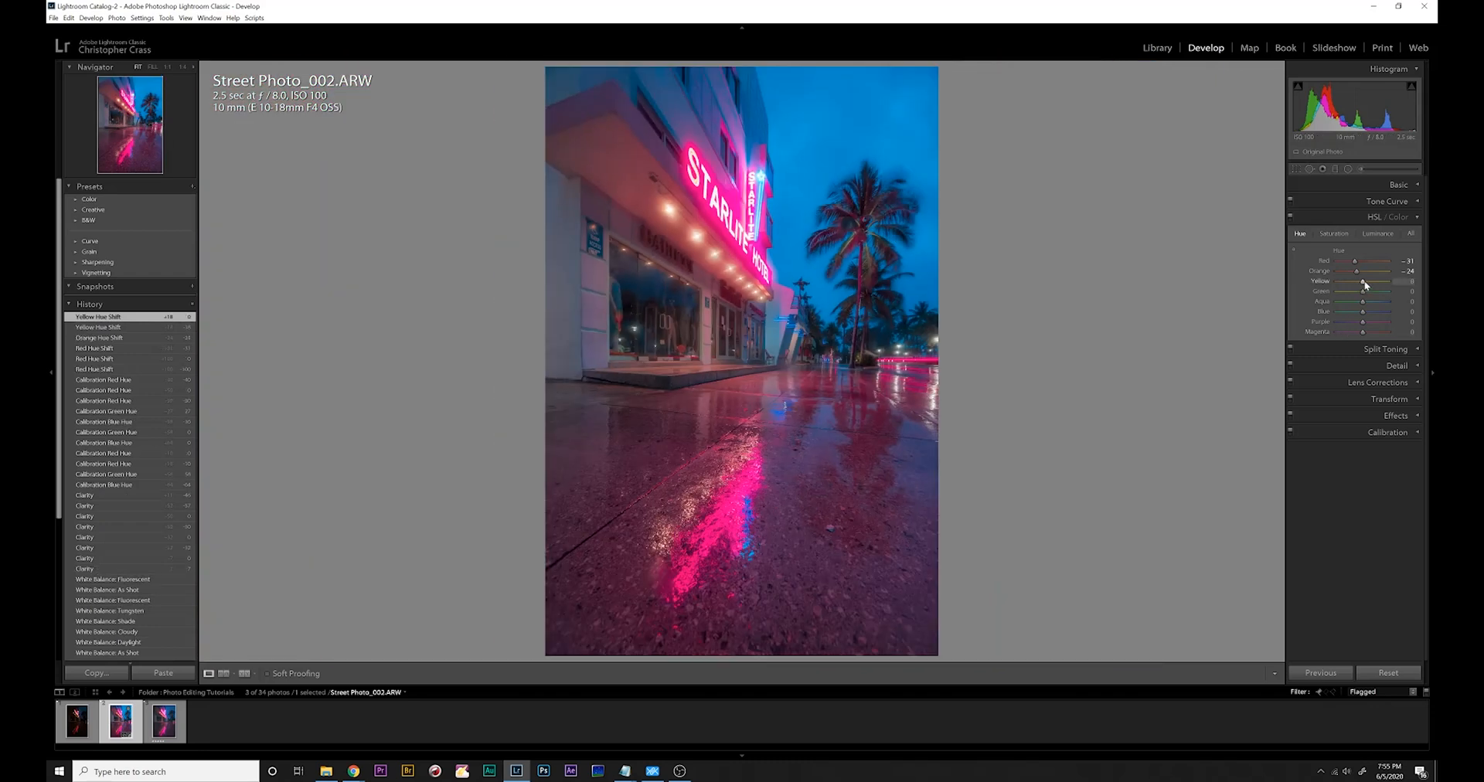
{"action": "left_click_drag", "start_coordinate": [1361, 280], "coordinate": [1359, 281]}
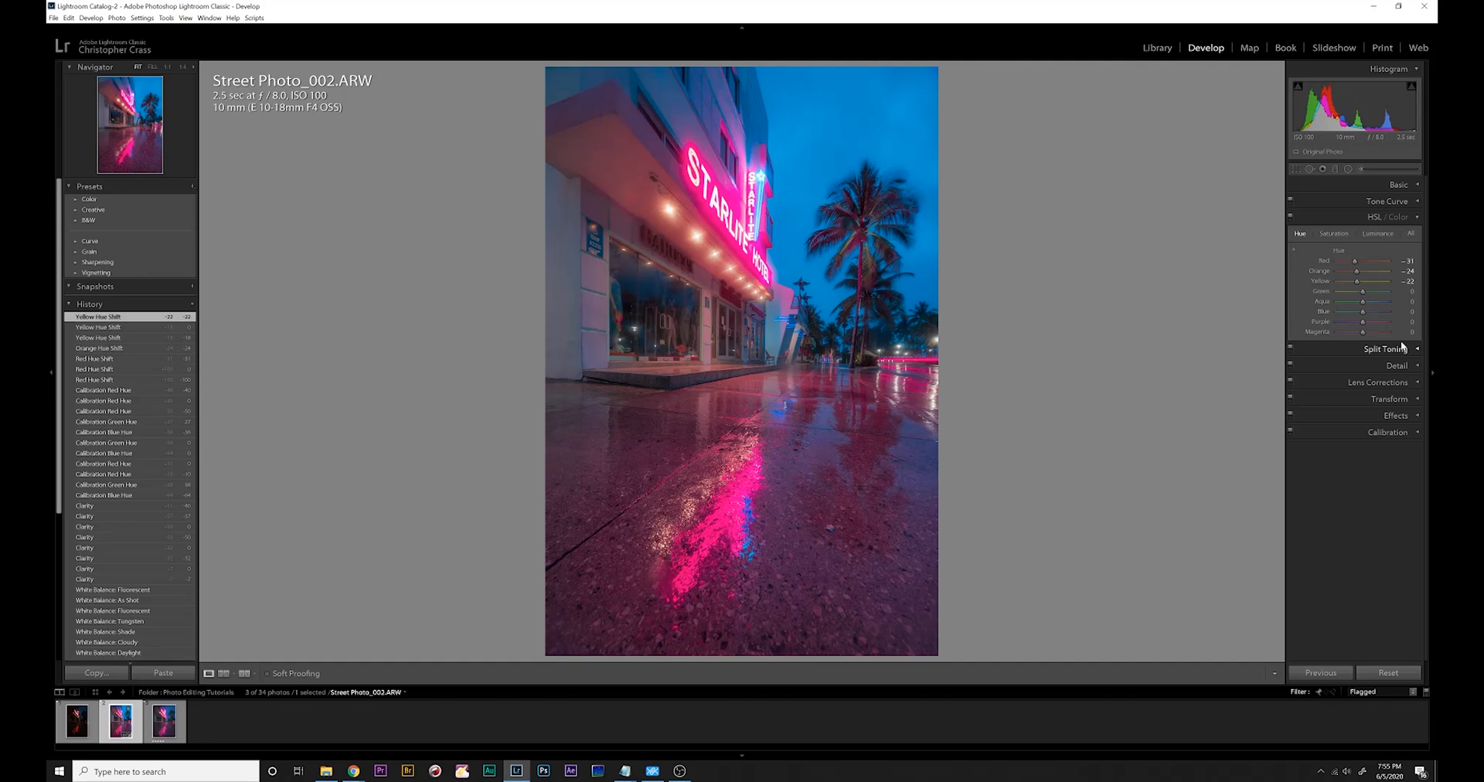
- Try shifting the HSL green, aqua and blue hues, reset them, and set the aqua hue to -8
{"action": "left_click_drag", "start_coordinate": [1304, 300], "coordinate": [1351, 310]}
{"action": "double_click", "coordinate": [1365, 294]}
{"action": "double_click", "coordinate": [1357, 302]}
{"action": "double_click", "coordinate": [1351, 309]}
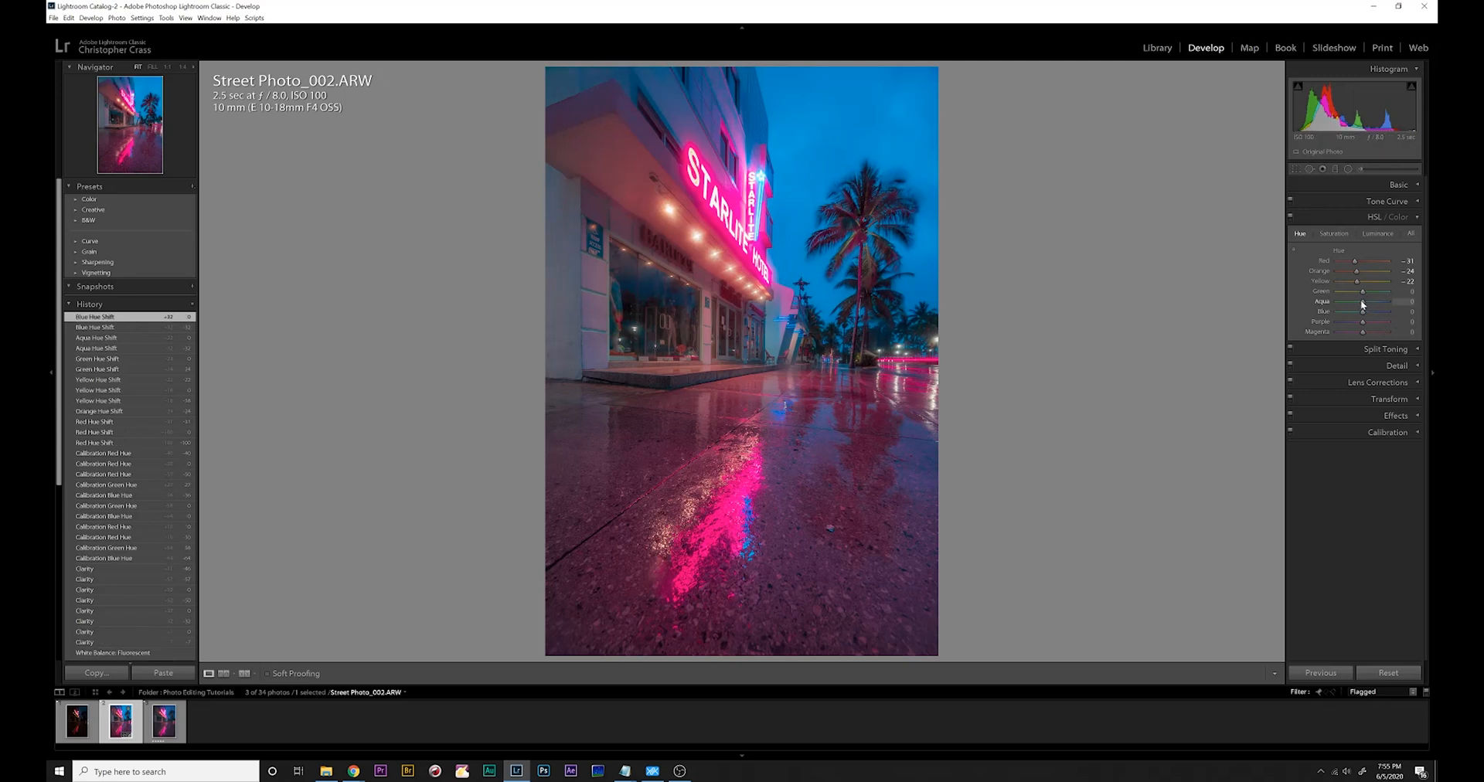
{"action": "left_click_drag", "start_coordinate": [1360, 306], "coordinate": [1361, 306]}
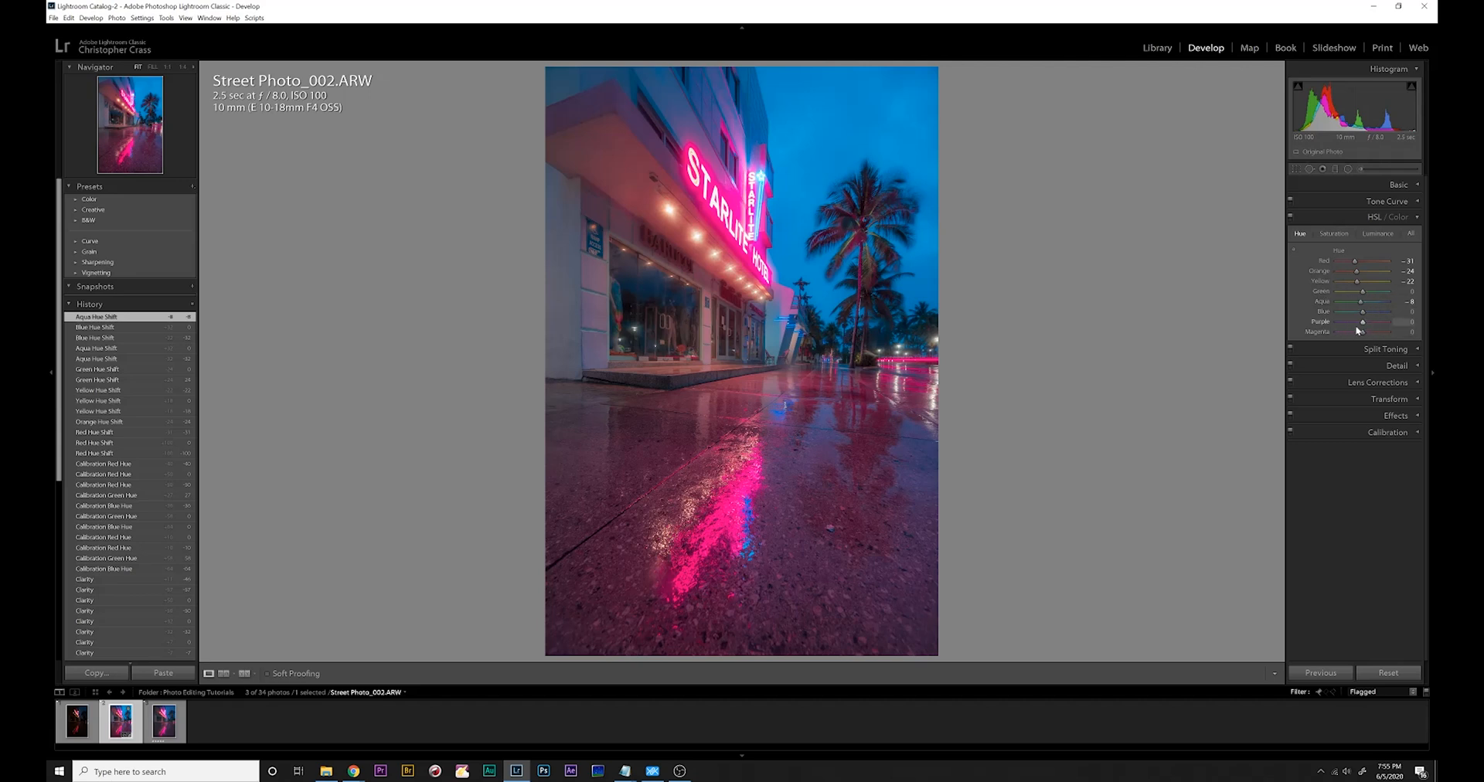
- Check the neon sign up close, try HSL purple hues of +4 and +42, and reset the purple hue
{"action": "left_click", "coordinate": [729, 209]}
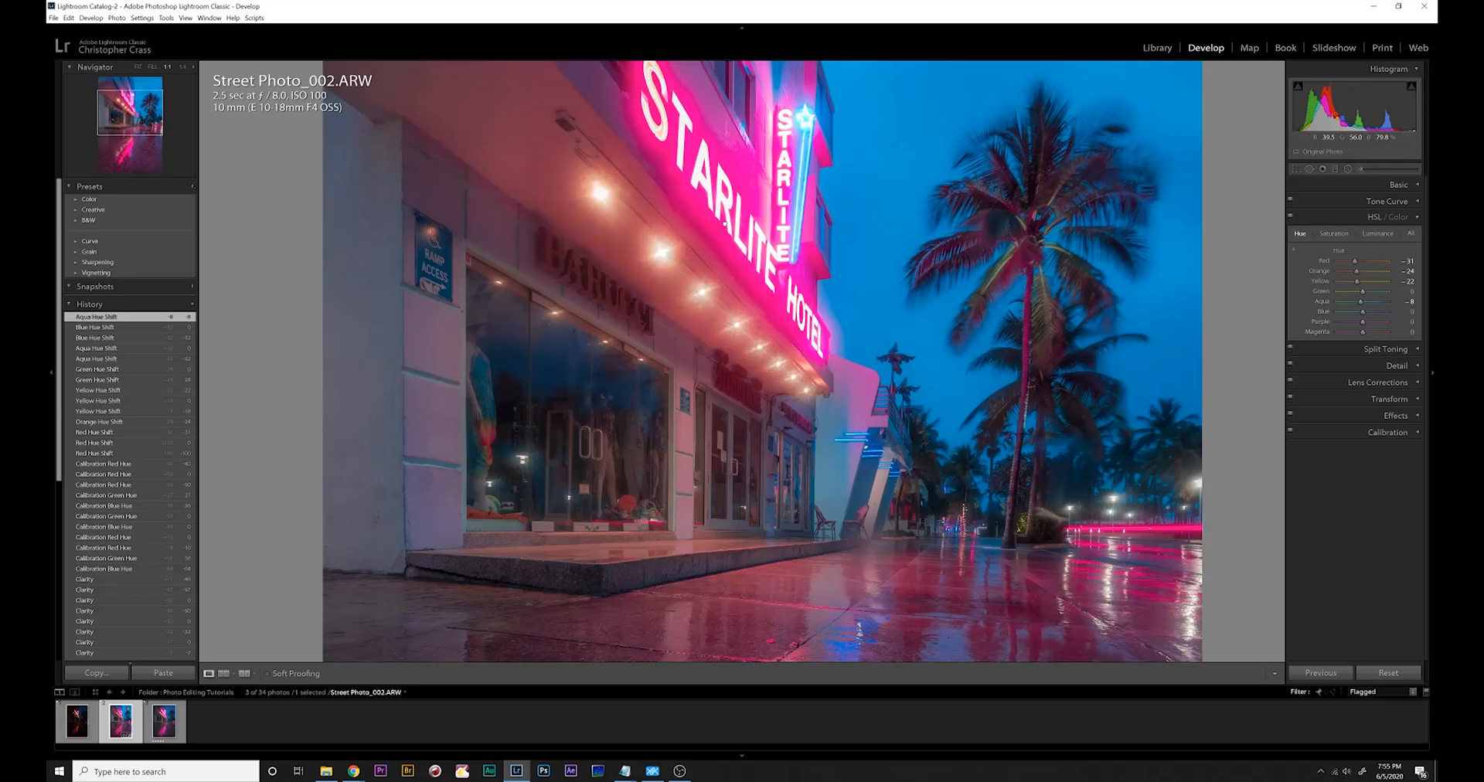
{"action": "left_click_drag", "start_coordinate": [738, 142], "coordinate": [688, 328]}
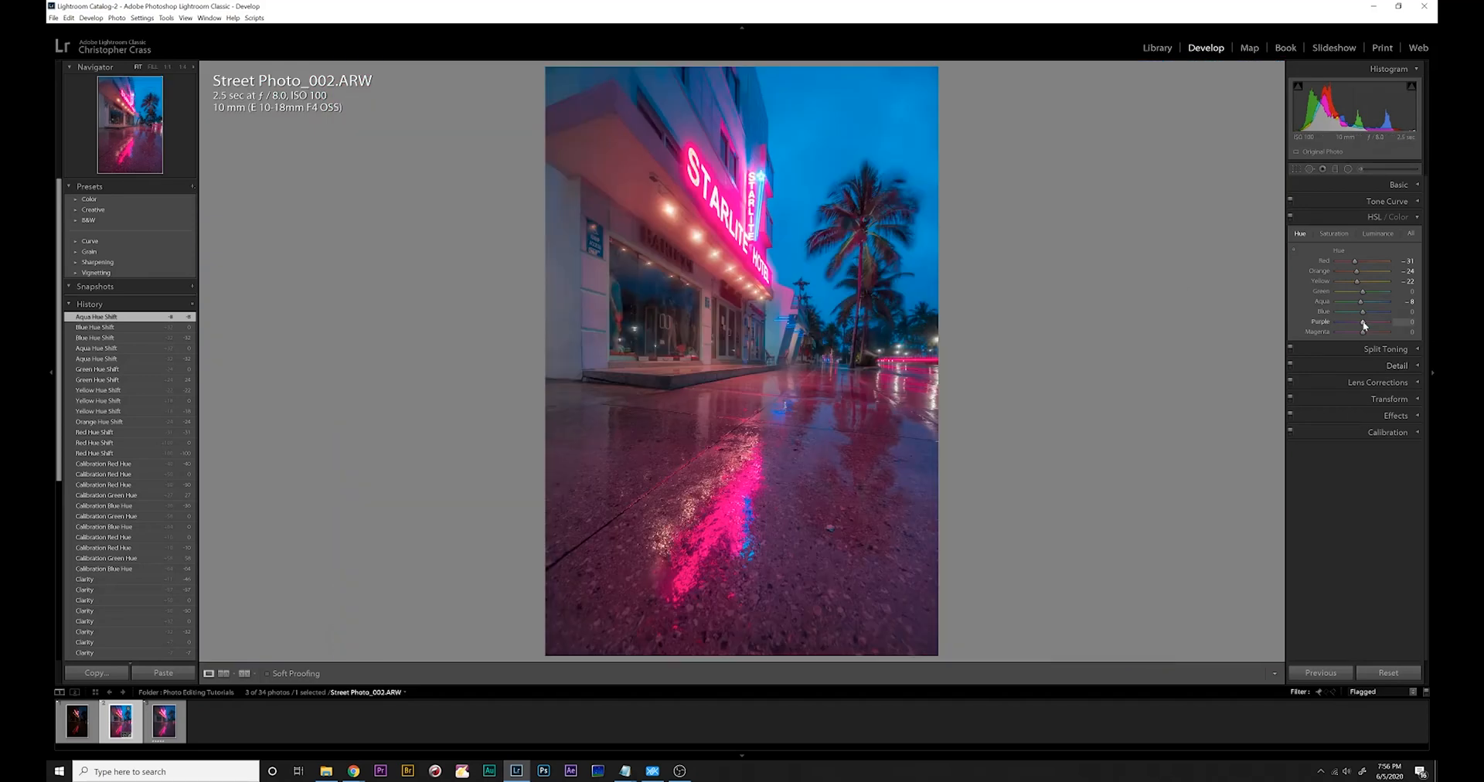
{"action": "left_click_drag", "start_coordinate": [1349, 322], "coordinate": [1363, 322]}
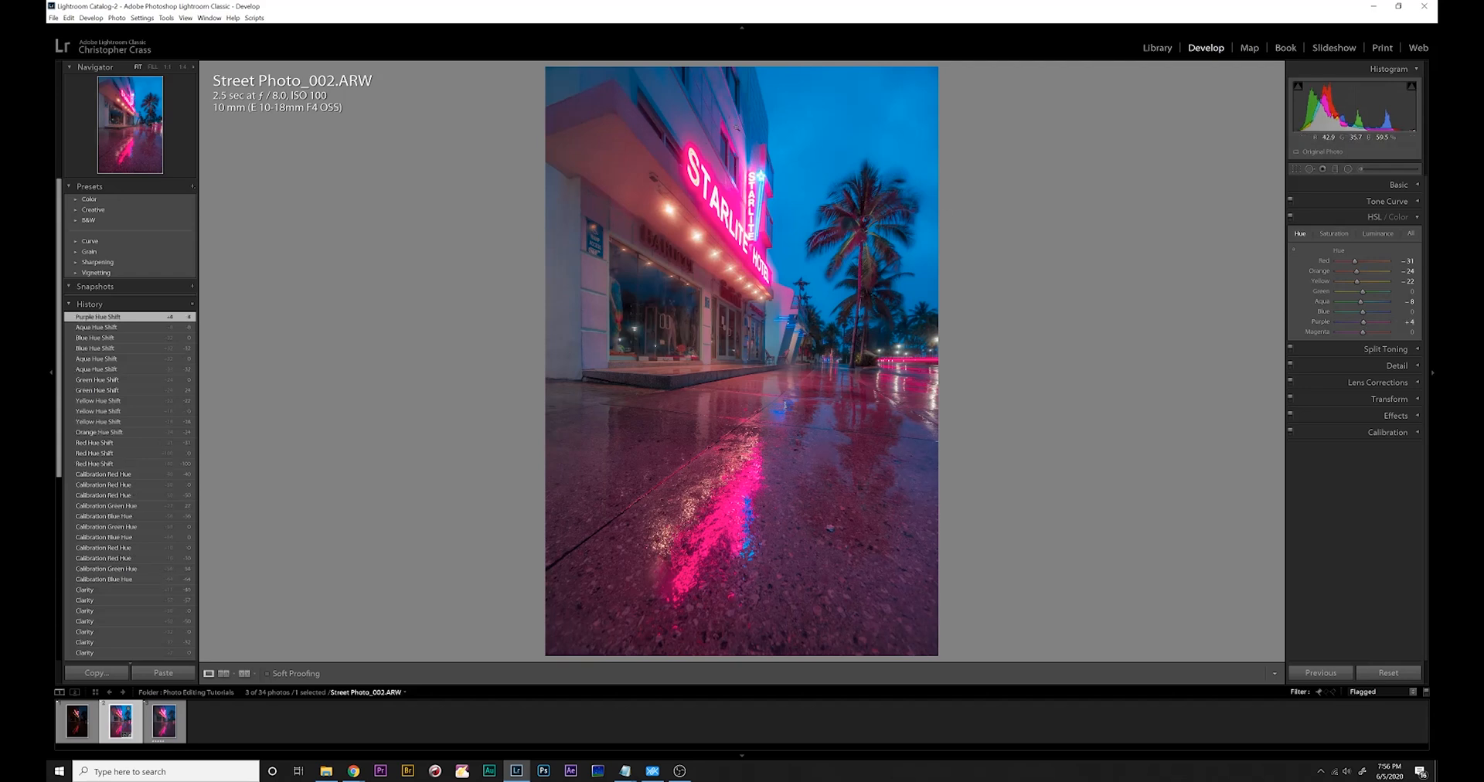
{"action": "mouse_move", "coordinate": [1364, 323]}
{"action": "left_mouse_down"}
{"action": "mouse_move", "coordinate": [1349, 322]}
{"action": "mouse_move", "coordinate": [1372, 322]}
{"action": "left_mouse_up"}
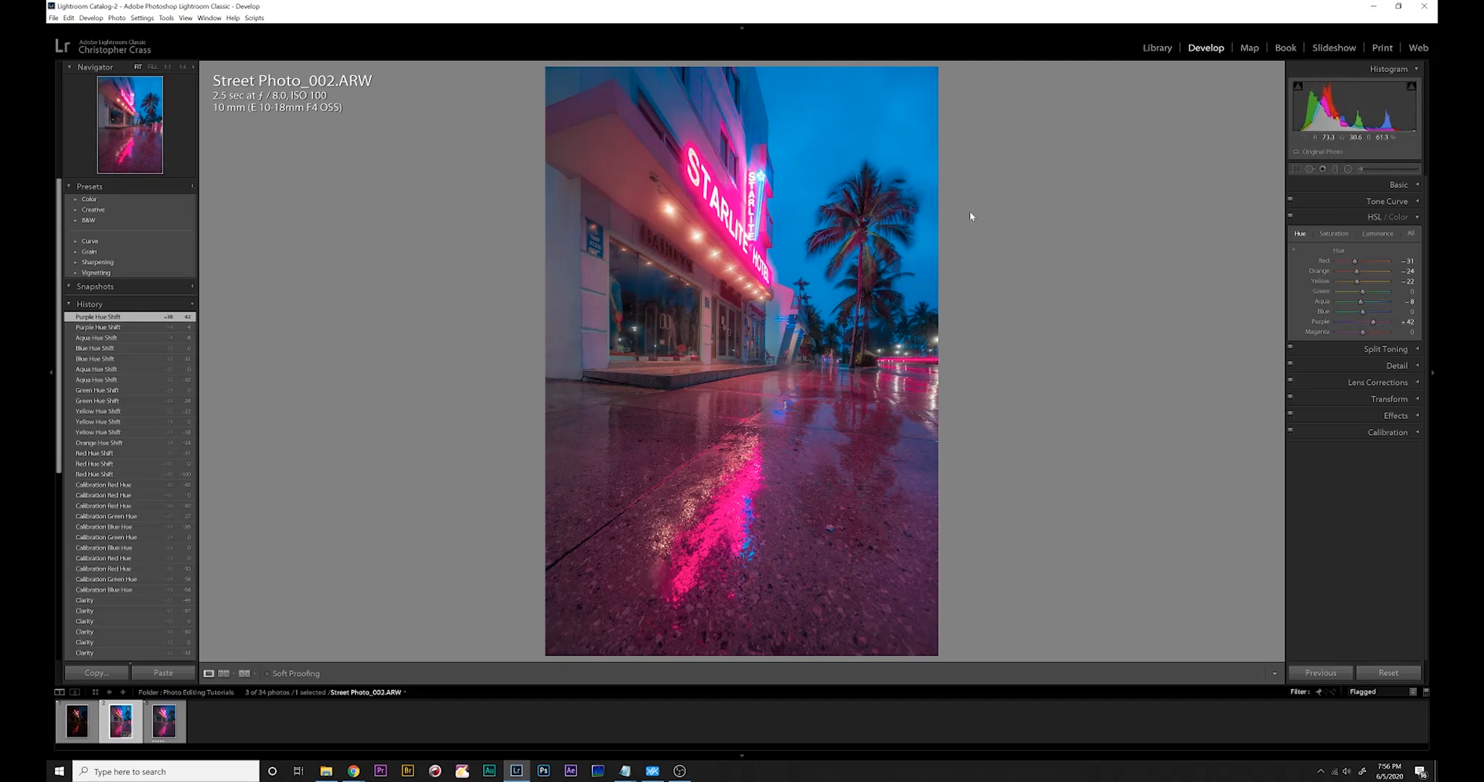
{"action": "double_click", "coordinate": [1373, 323]}
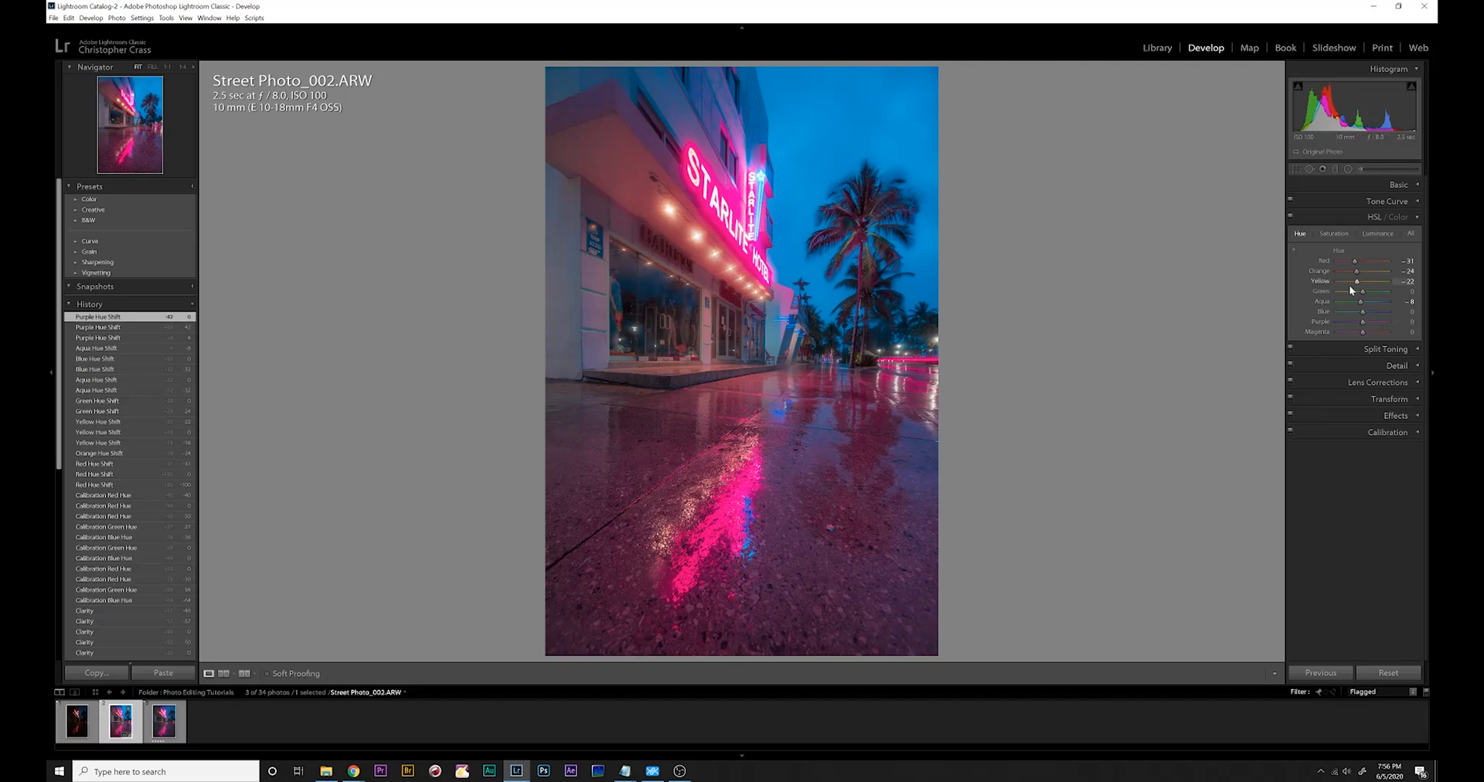
{"action": "mouse_move", "coordinate": [1371, 326]}
{"action": "left_mouse_down"}
{"action": "mouse_move", "coordinate": [1389, 322]}
{"action": "mouse_move", "coordinate": [1355, 321]}
{"action": "mouse_move", "coordinate": [1371, 323]}
{"action": "left_mouse_up"}
{"action": "double_click", "coordinate": [1370, 323]}
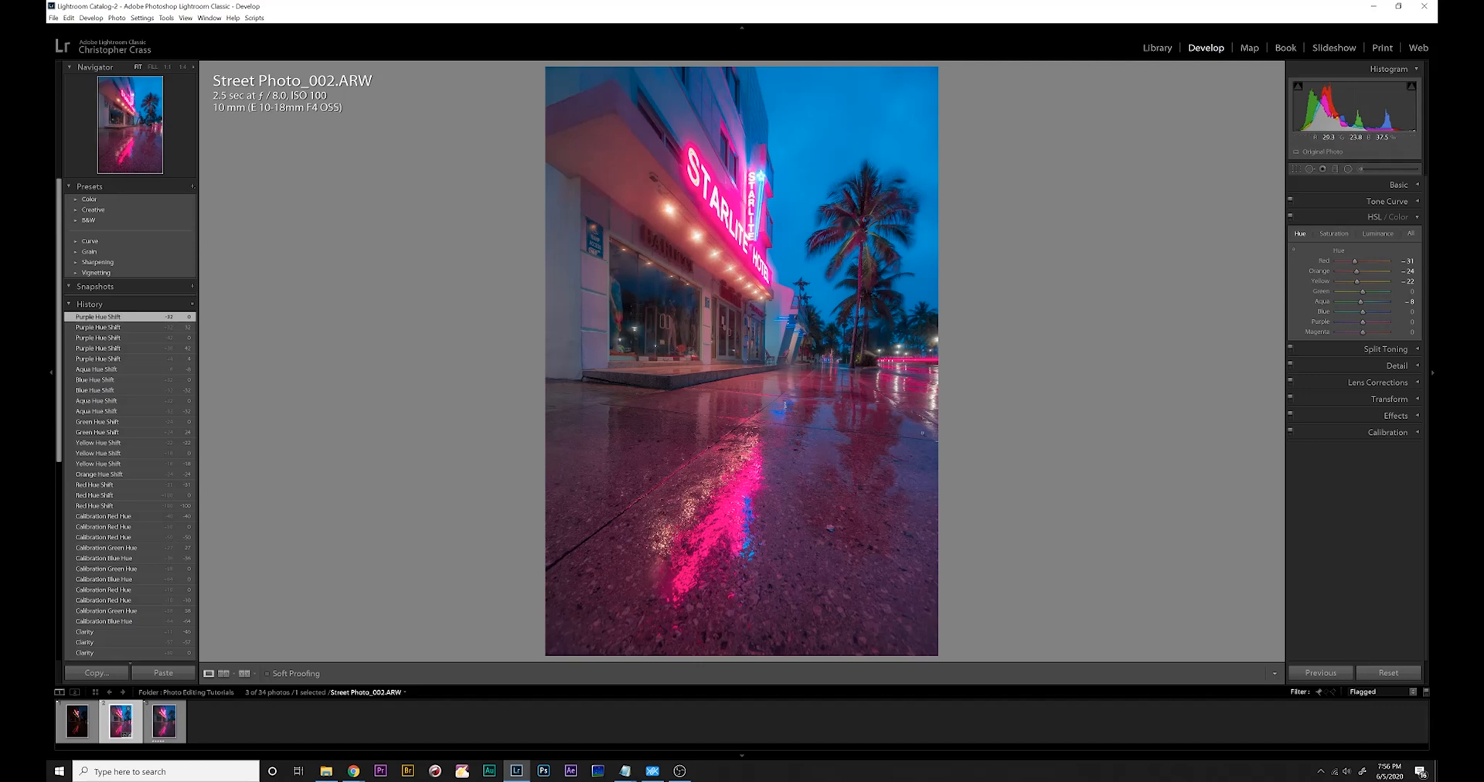
- Set the HSL purple hue to +25 and the magenta hue to -29, trying magenta at +100 first
{"action": "left_click_drag", "start_coordinate": [1362, 324], "coordinate": [1372, 322]}
{"action": "left_click_drag", "start_coordinate": [1370, 322], "coordinate": [1397, 335]}
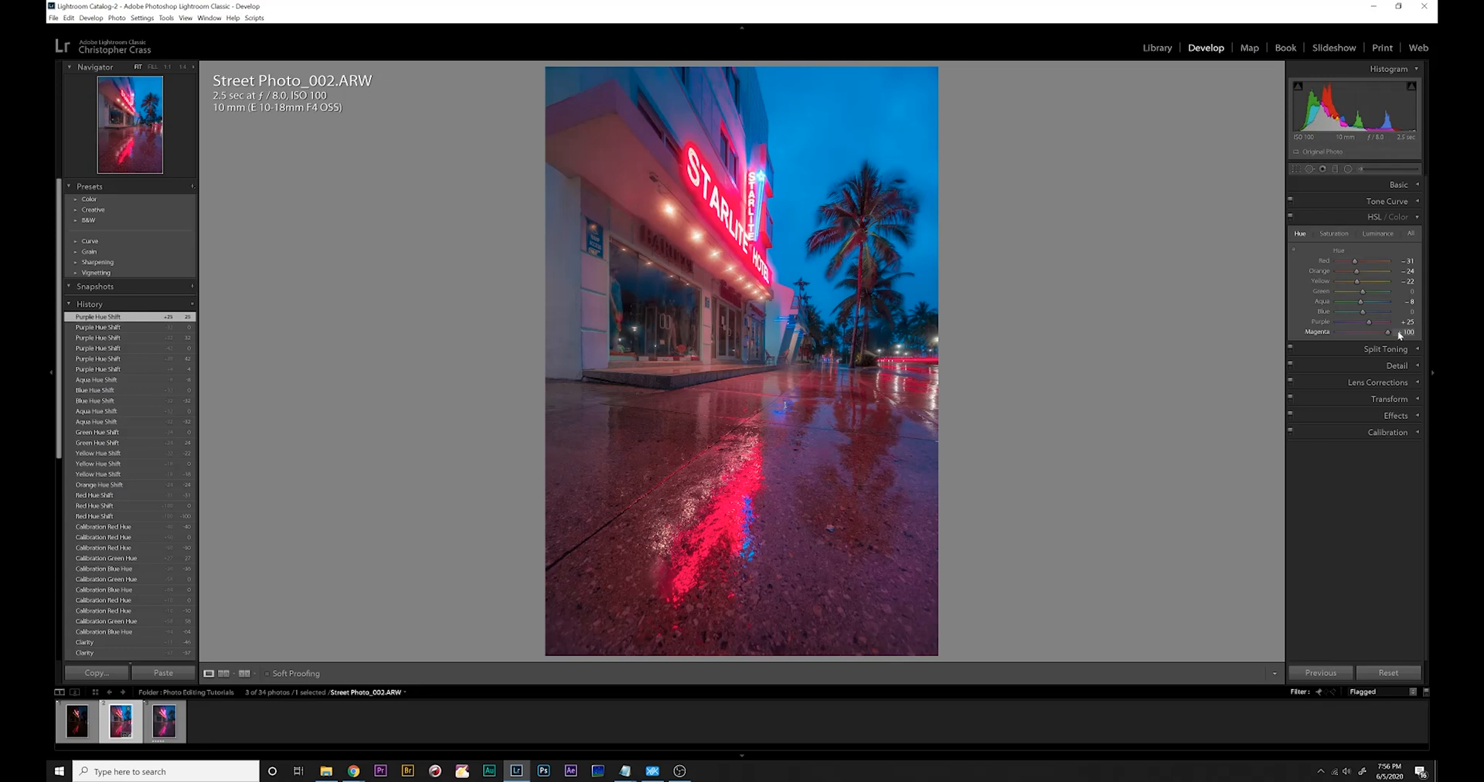
{"action": "left_click_drag", "start_coordinate": [1395, 331], "coordinate": [1357, 333]}
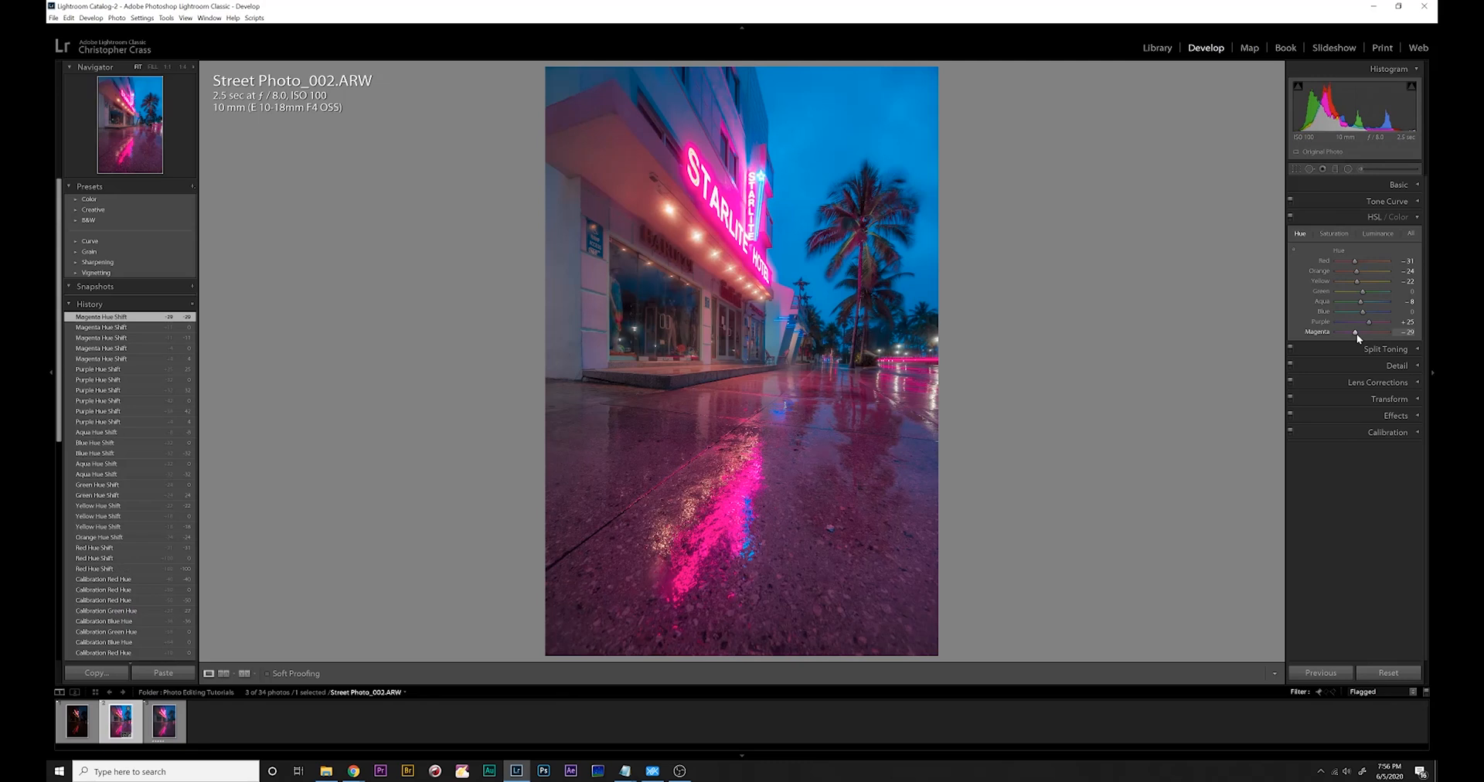
- Compare the hue-adjusted photo with its unedited original several times, including a closer view of the hotel and wet pavement
{"action": "key", "text": "backslash"}
{"action": "key", "text": "backslash"}
{"action": "key", "text": "backslash"}
{"action": "key", "text": "backslash"}
{"action": "key", "text": "backslash"}
{"action": "key", "text": "backslash"}
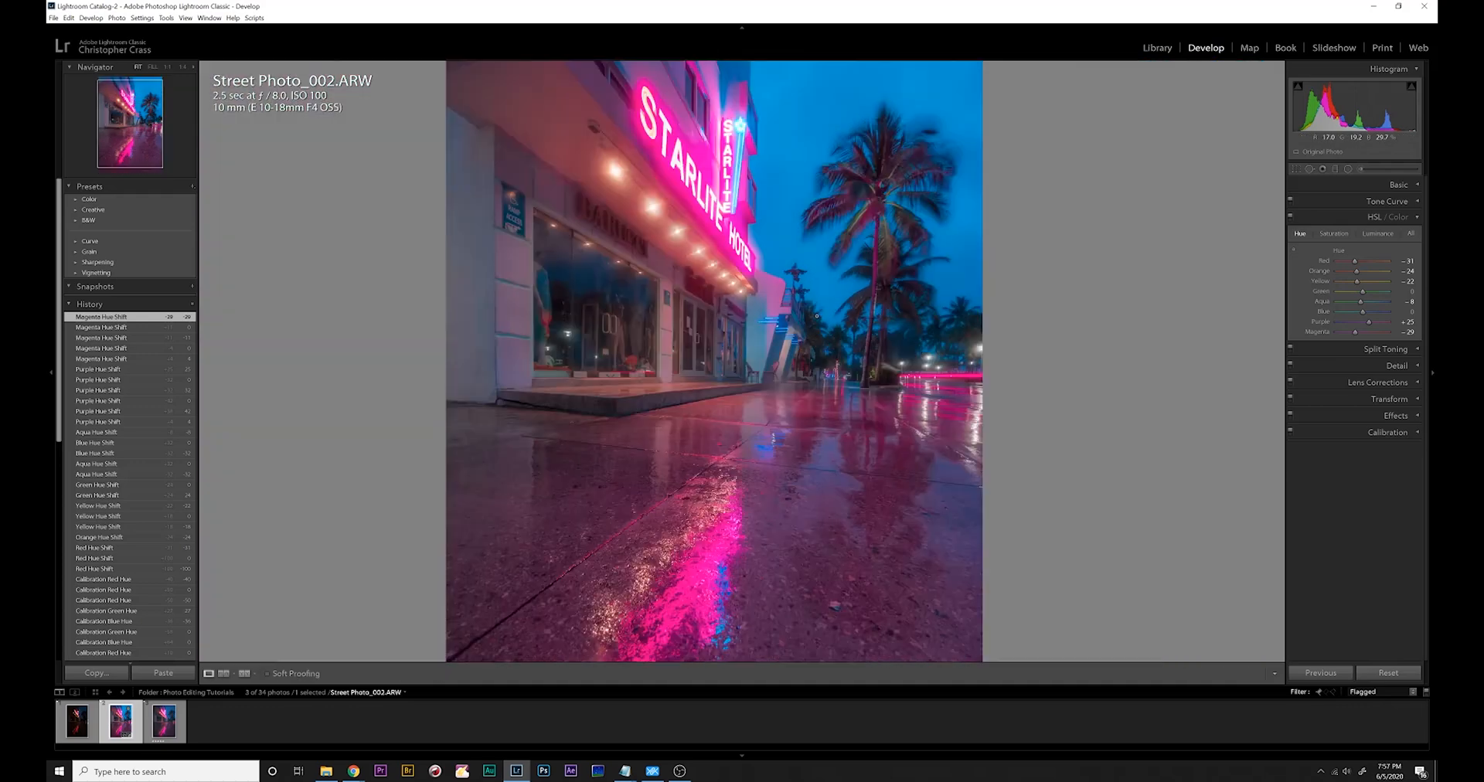
{"action": "left_click_drag", "start_coordinate": [683, 376], "coordinate": [614, 314]}
{"action": "key", "text": "backslash"}
{"action": "key", "text": "backslash"}
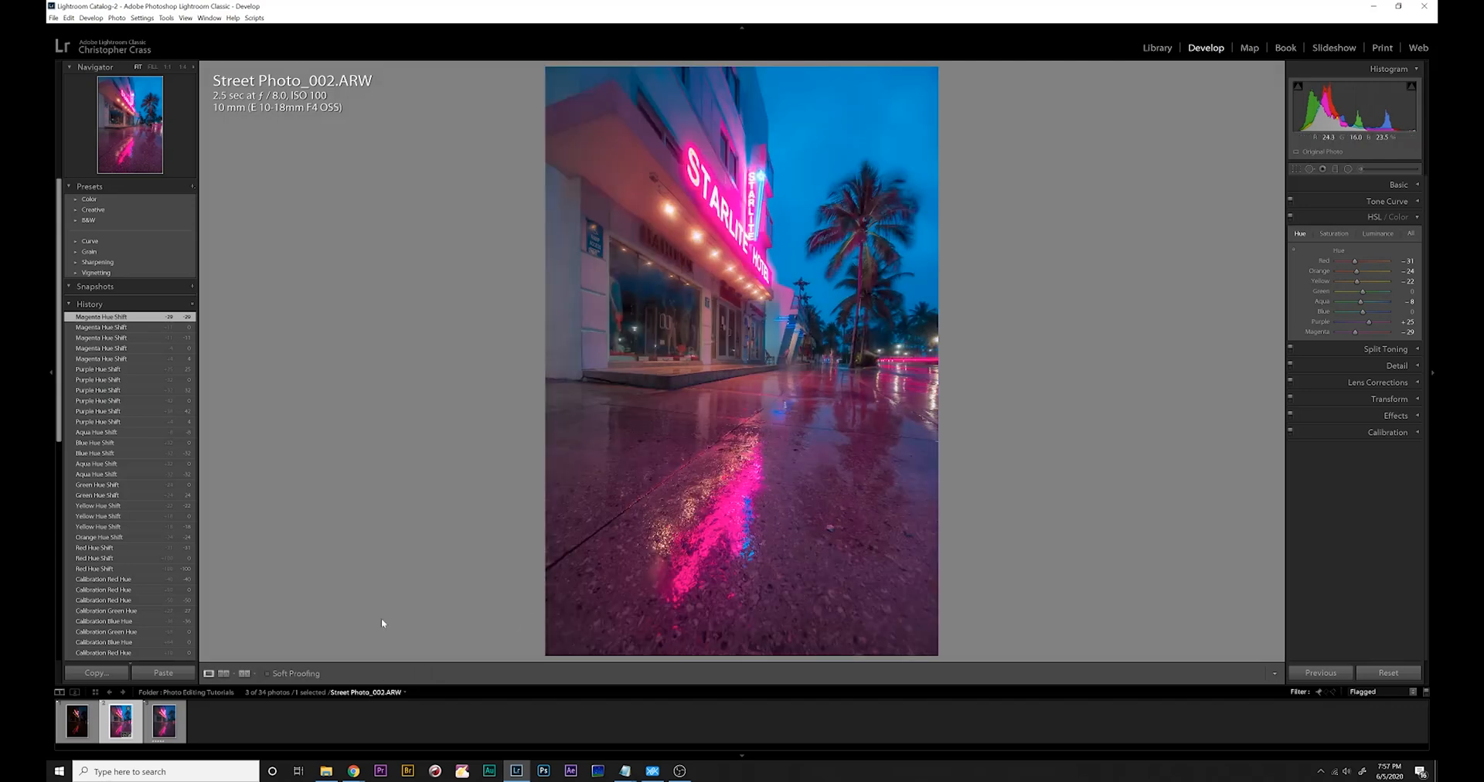
- Compare the edit with the finished Street Photo_003.jpg and the raw Street Photo_001.ARW, and return to Street Photo_002.ARW
{"action": "left_click", "coordinate": [176, 695]}
{"action": "left_click", "coordinate": [163, 720]}
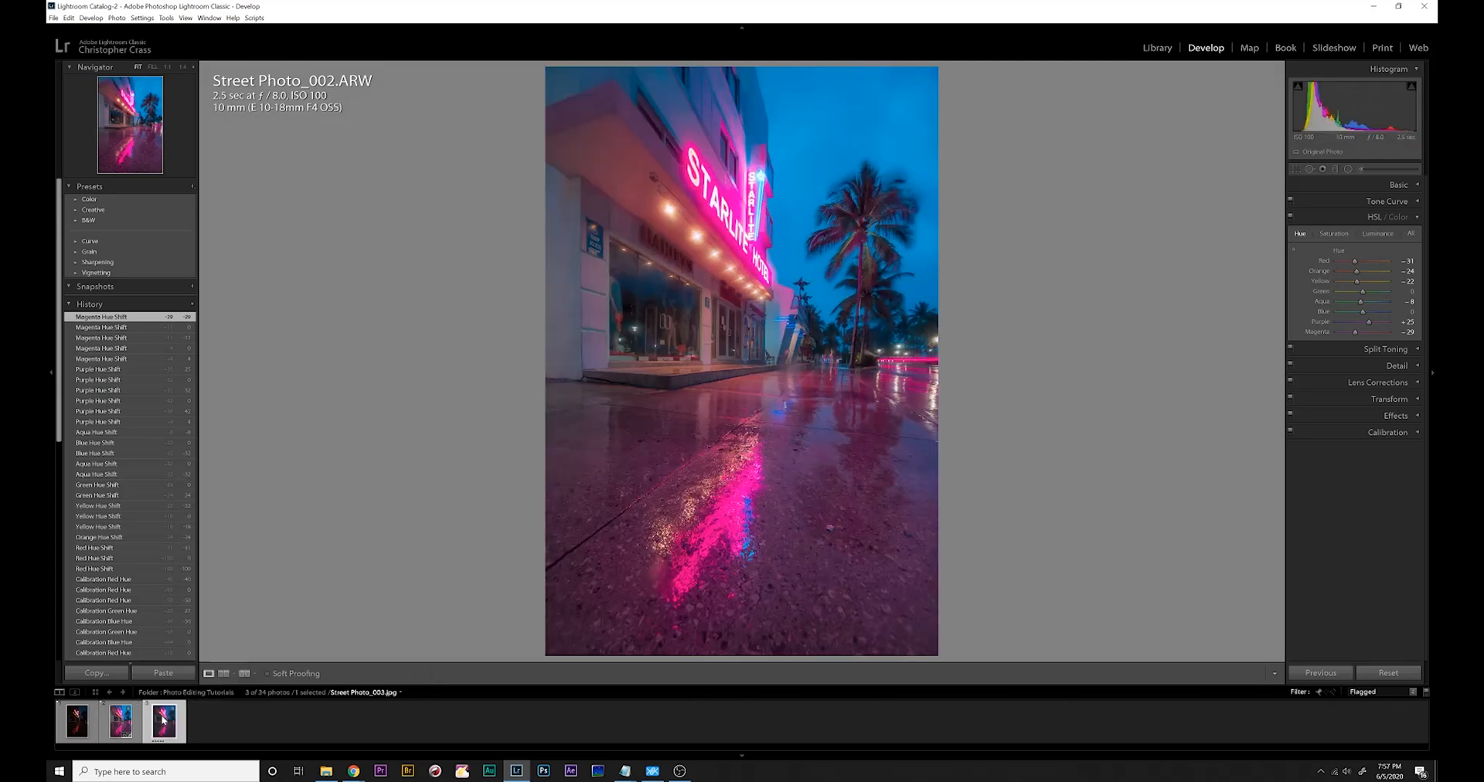
{"action": "left_click", "coordinate": [687, 311]}
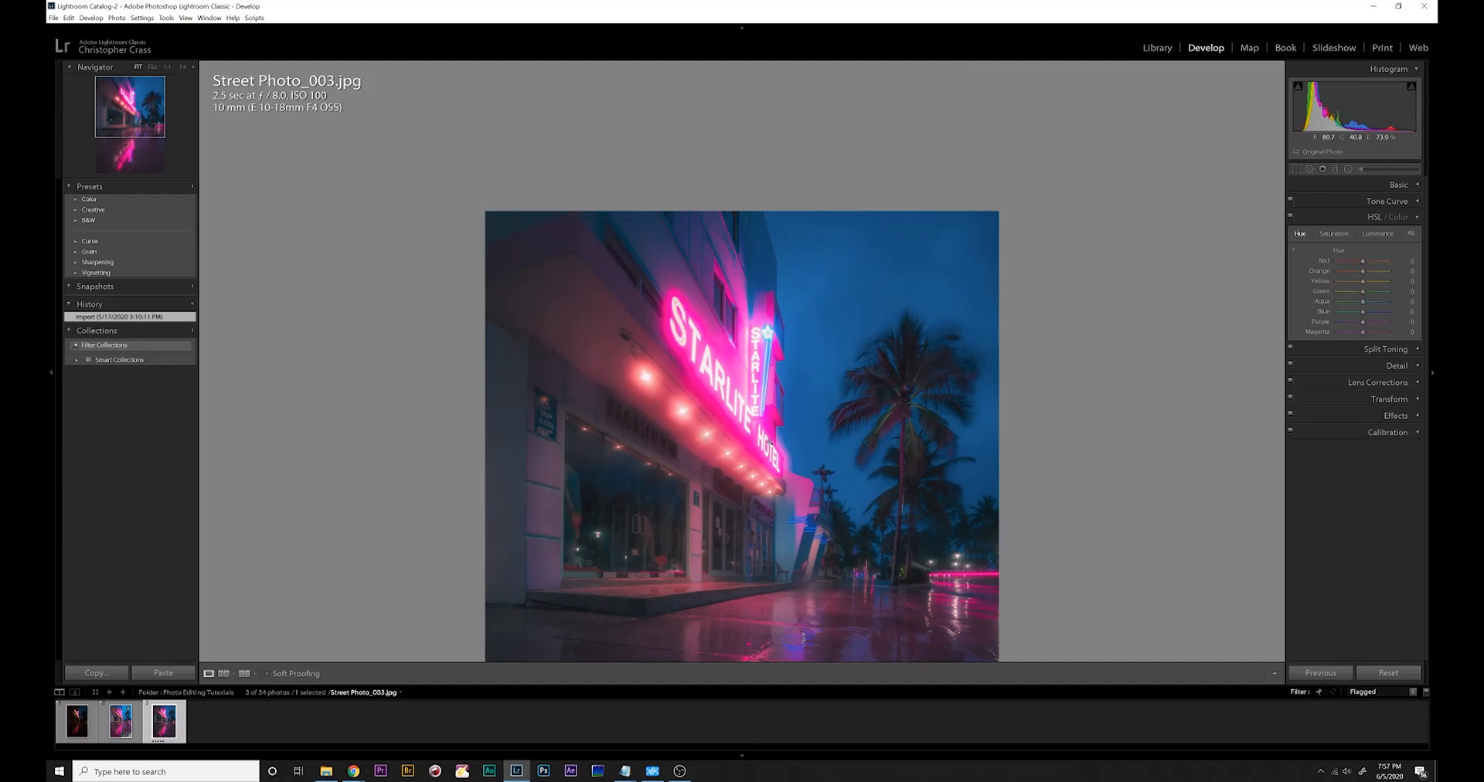
{"action": "left_click", "coordinate": [771, 447]}
{"action": "left_click", "coordinate": [78, 723]}
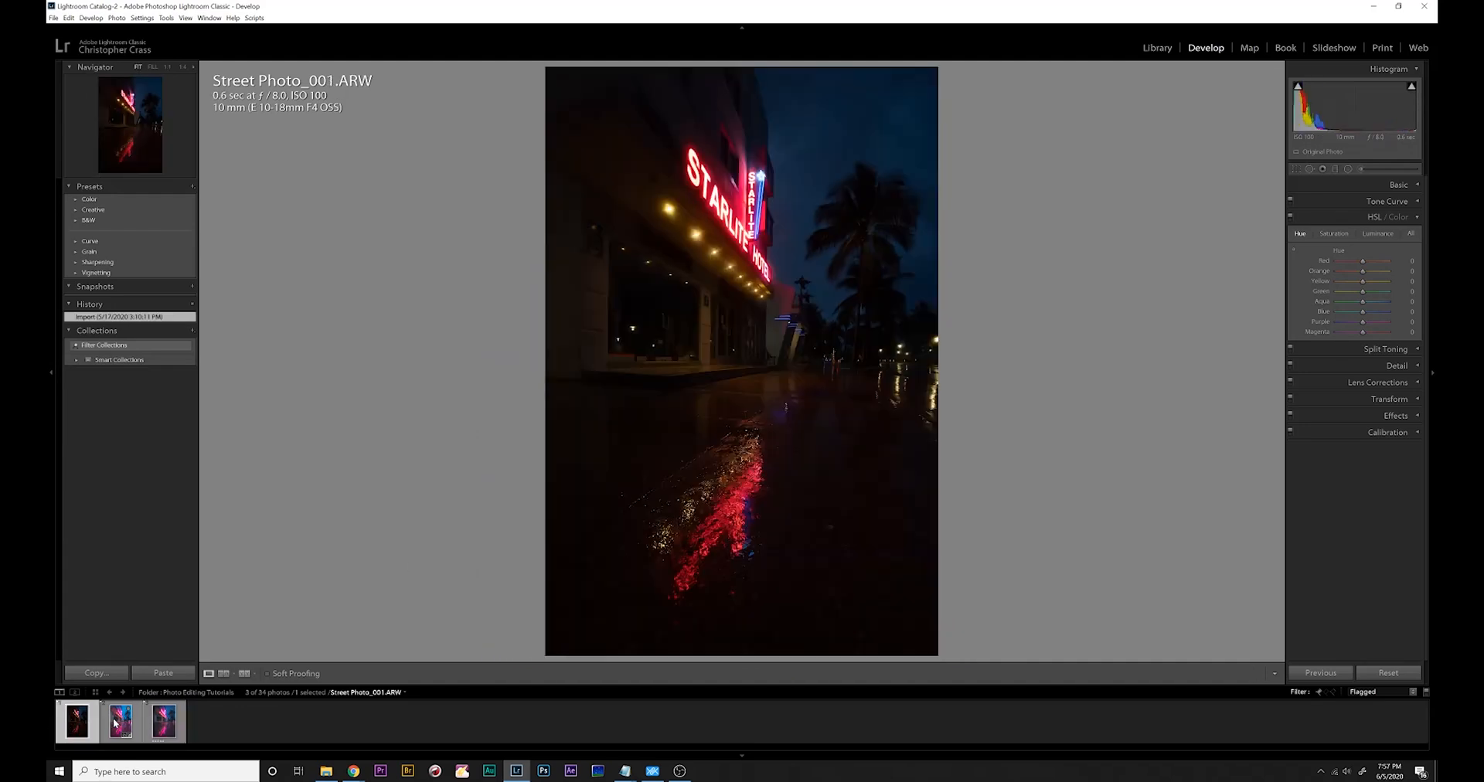
{"action": "left_click", "coordinate": [115, 724]}
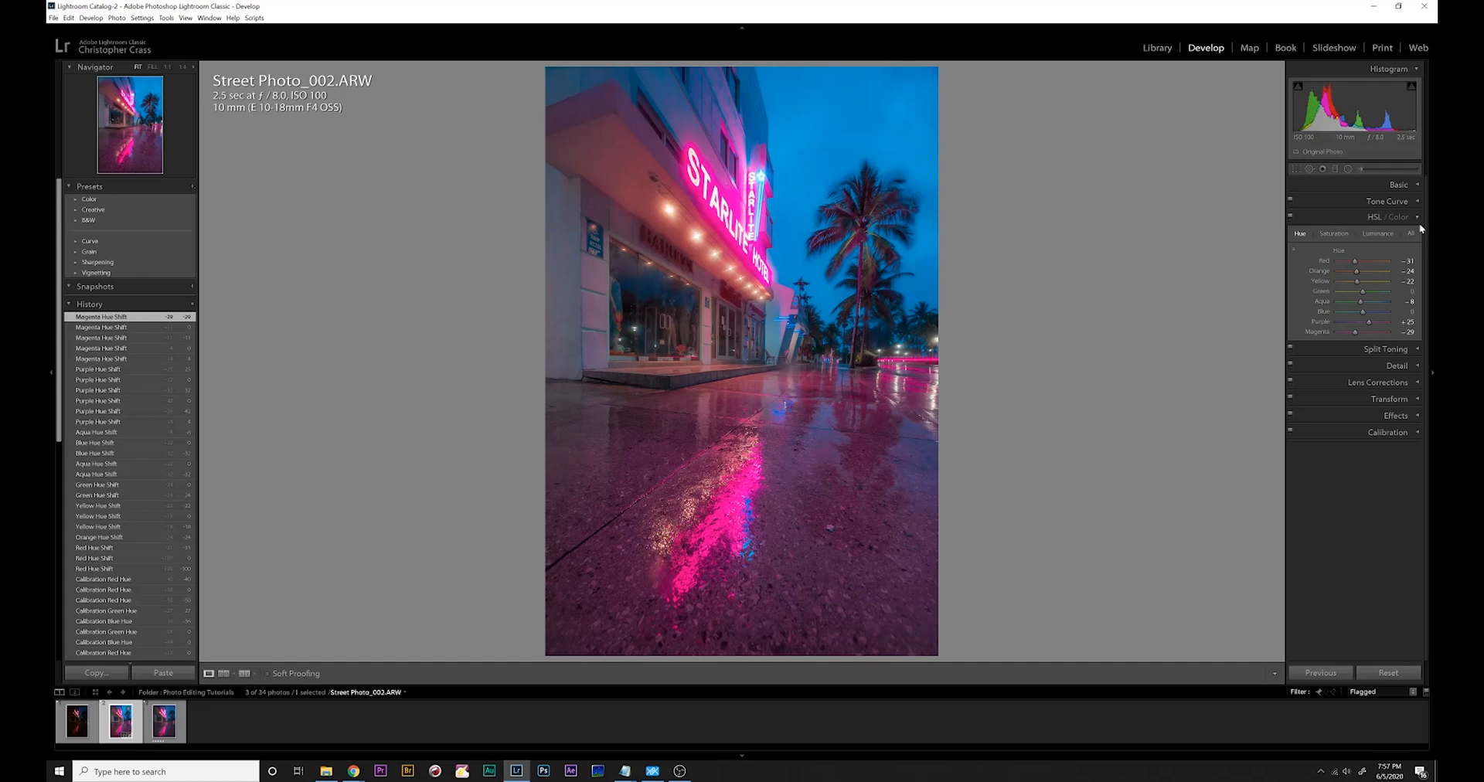
- Open the Split Toning settings, and switch to Chrome to view the complementary color wheel image from Peachpit
{"action": "left_click", "coordinate": [1418, 219]}
{"action": "left_click", "coordinate": [1417, 237]}
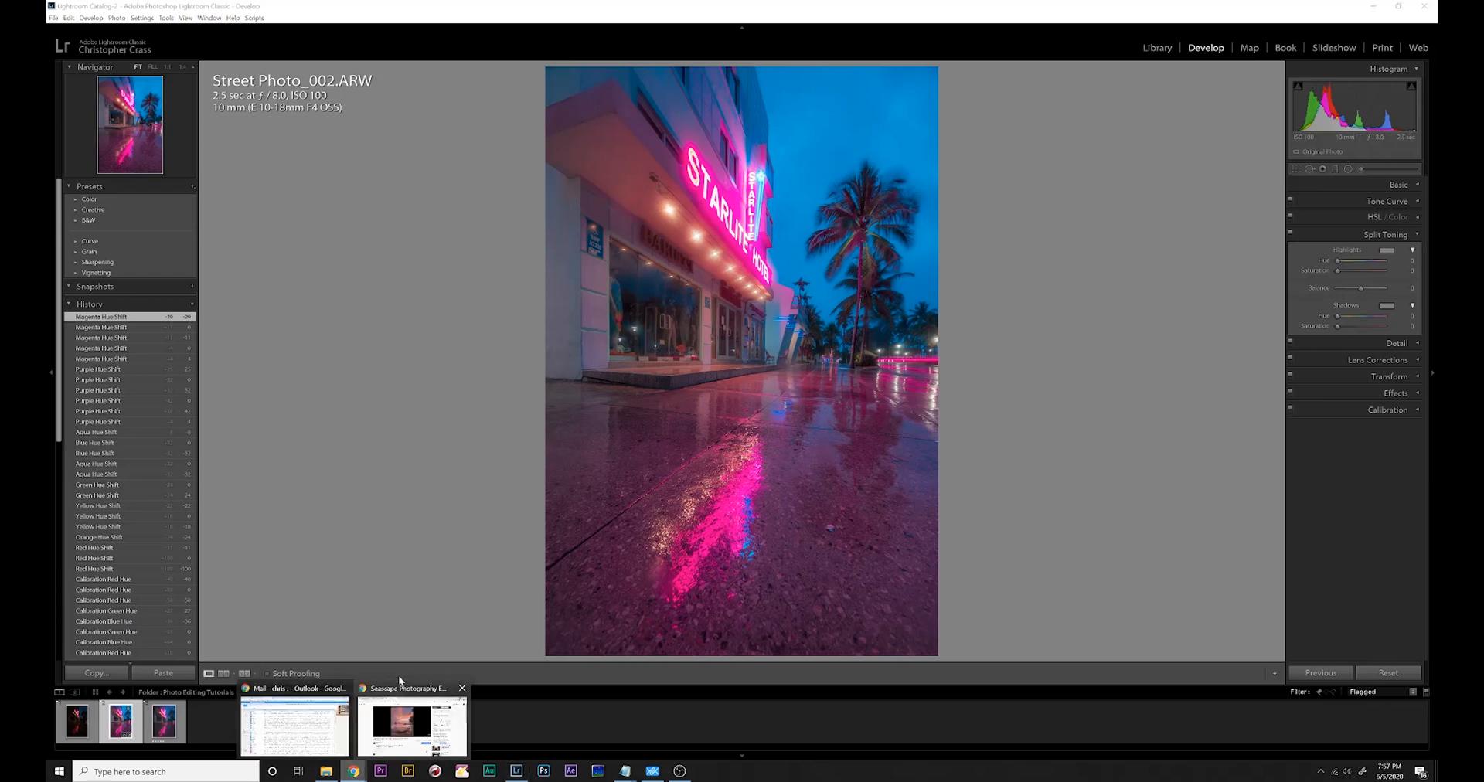
{"action": "left_click", "coordinate": [412, 725]}
{"action": "left_click", "coordinate": [1246, 676]}
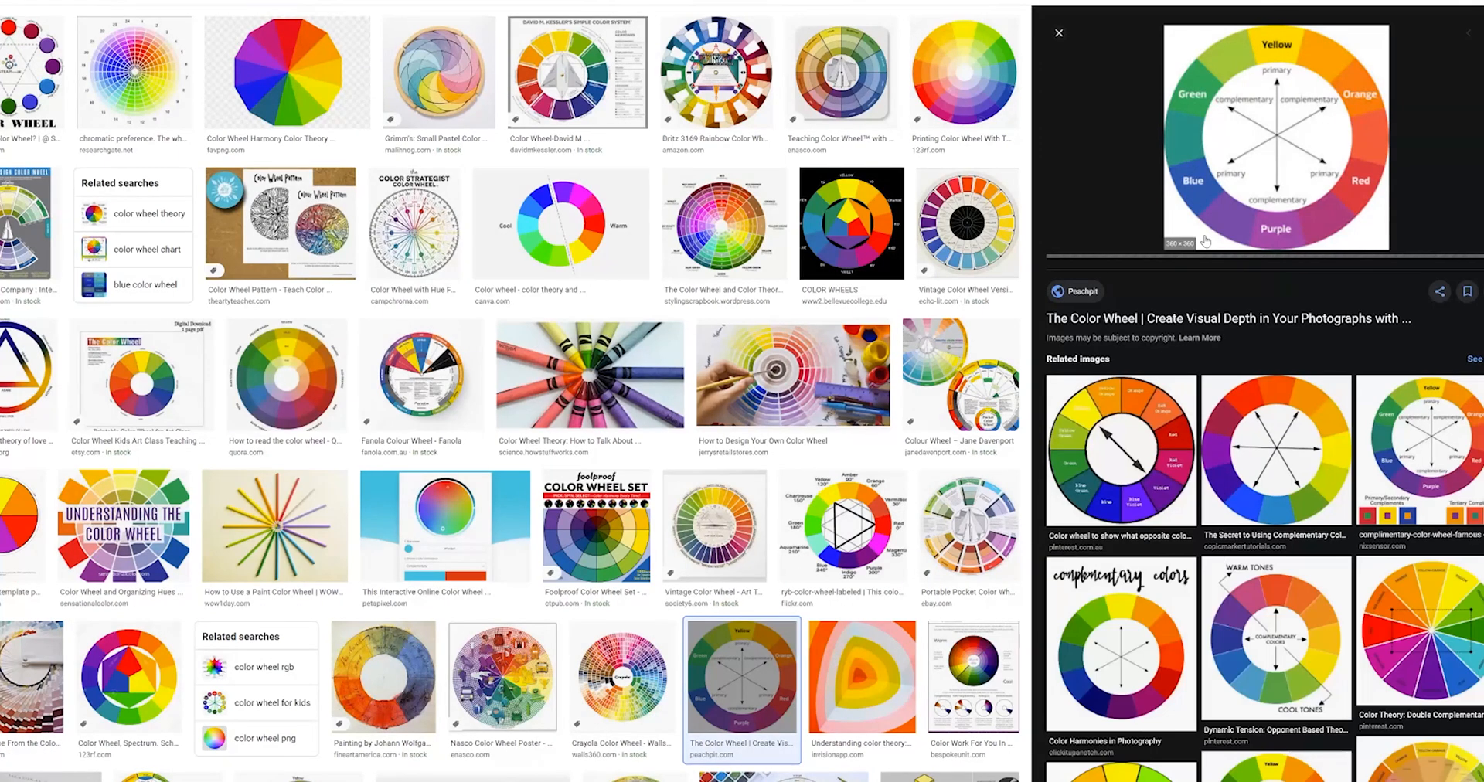
{"action": "right_click", "coordinate": [1272, 147]}
{"action": "left_click", "coordinate": [1323, 245]}
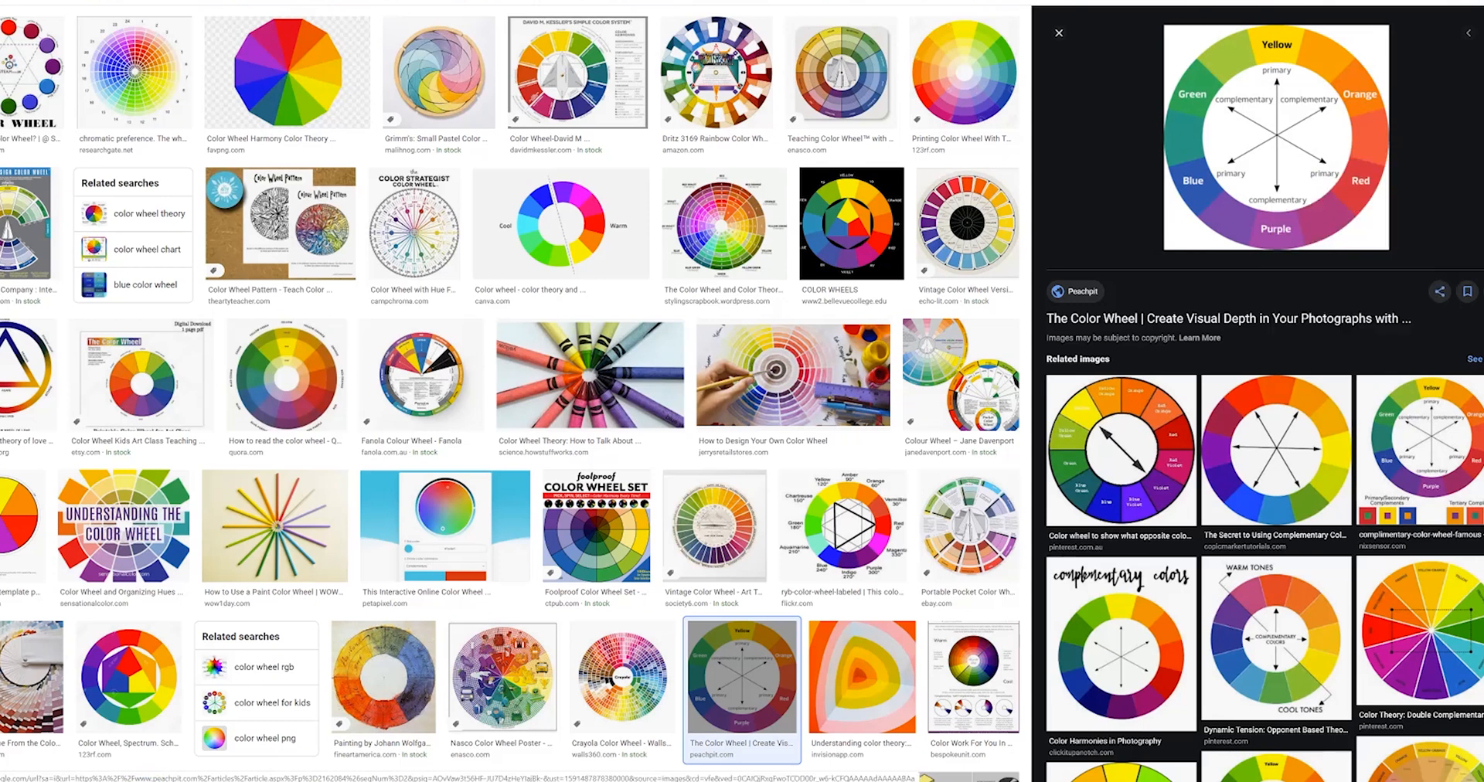
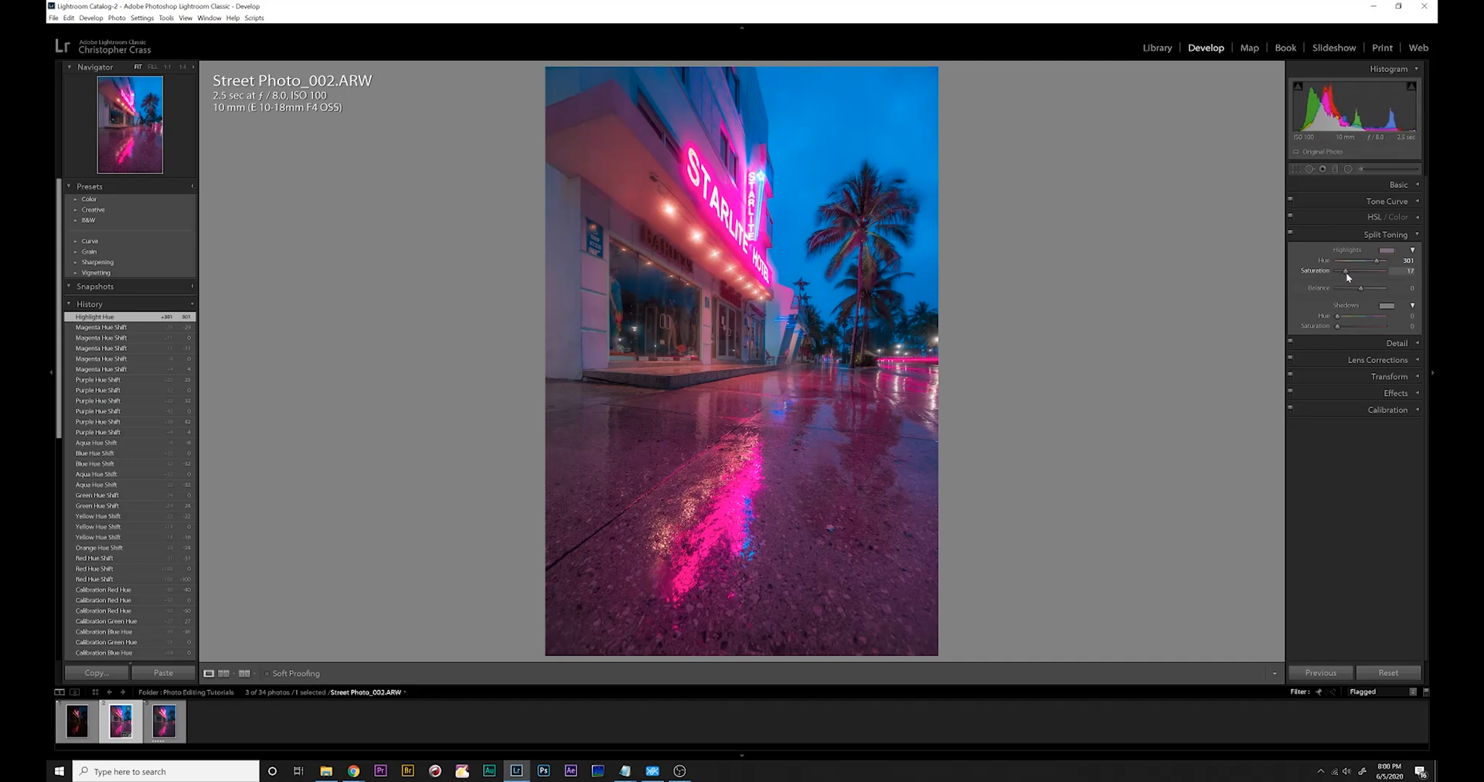
- Set the split toning shadows to hue 187 and saturation 18, and the highlight saturation to 35, checking the neon sign up close
{"action": "left_click", "coordinate": [741, 193]}
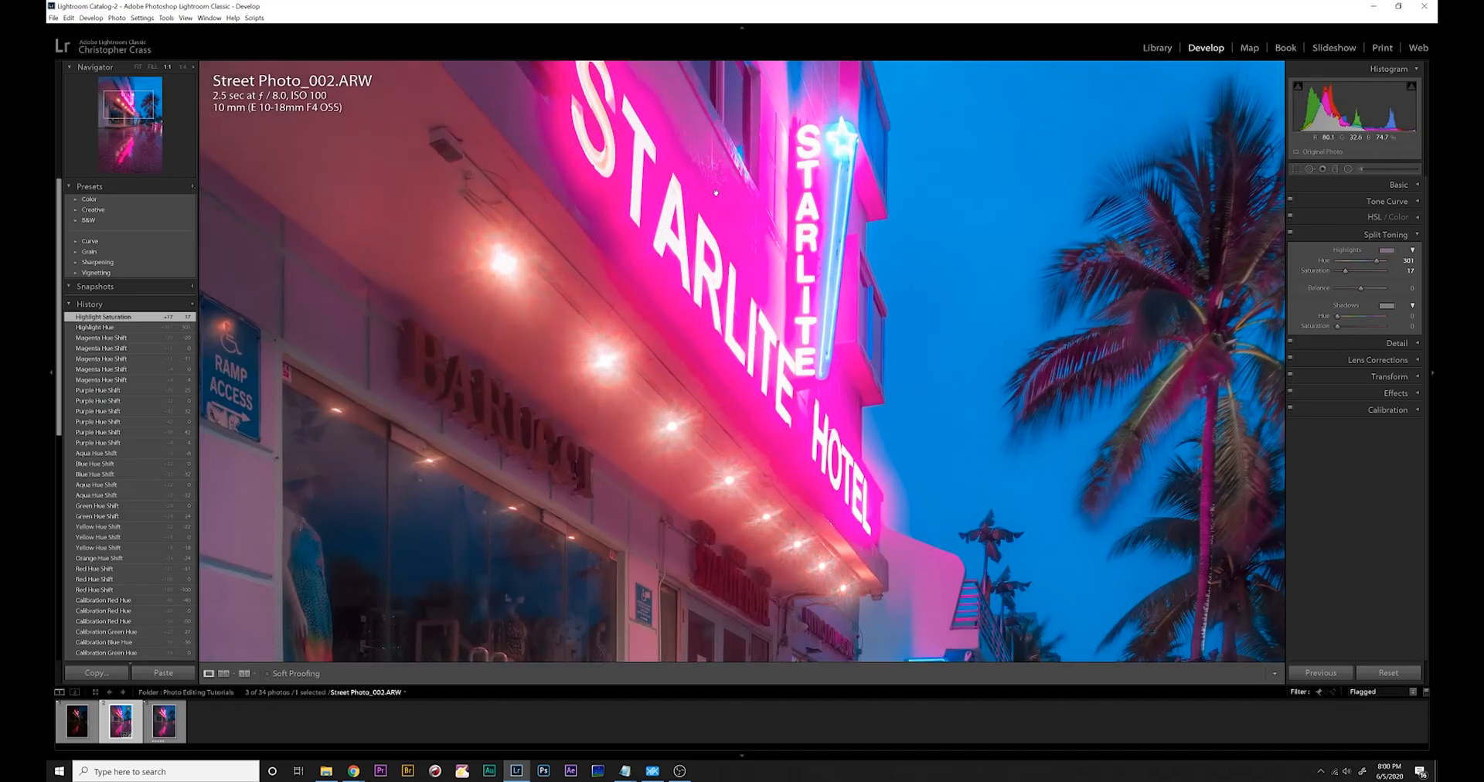
{"action": "left_click", "coordinate": [706, 349]}
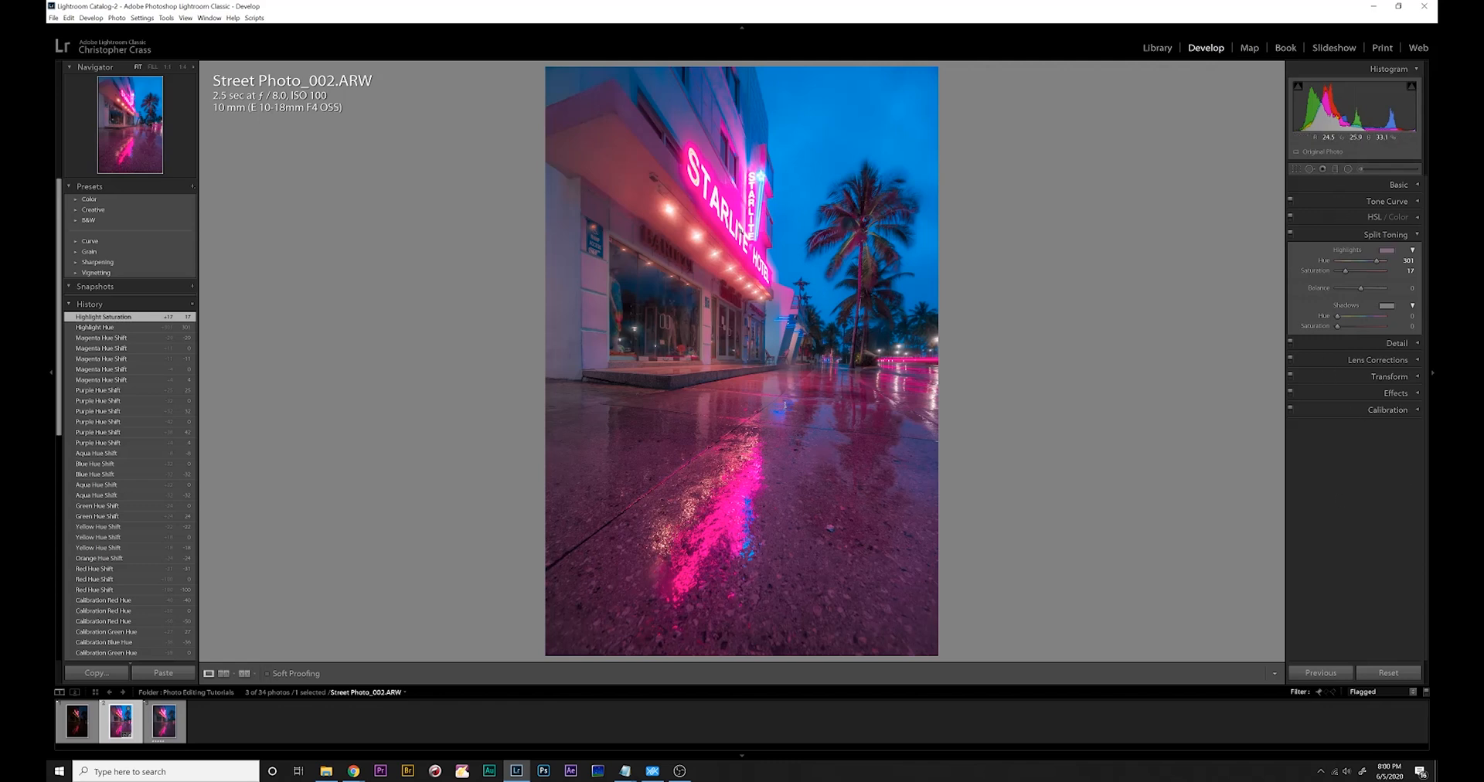
{"action": "left_click", "coordinate": [713, 216]}
{"action": "left_click", "coordinate": [747, 207]}
{"action": "left_click_drag", "start_coordinate": [1339, 319], "coordinate": [1360, 320]}
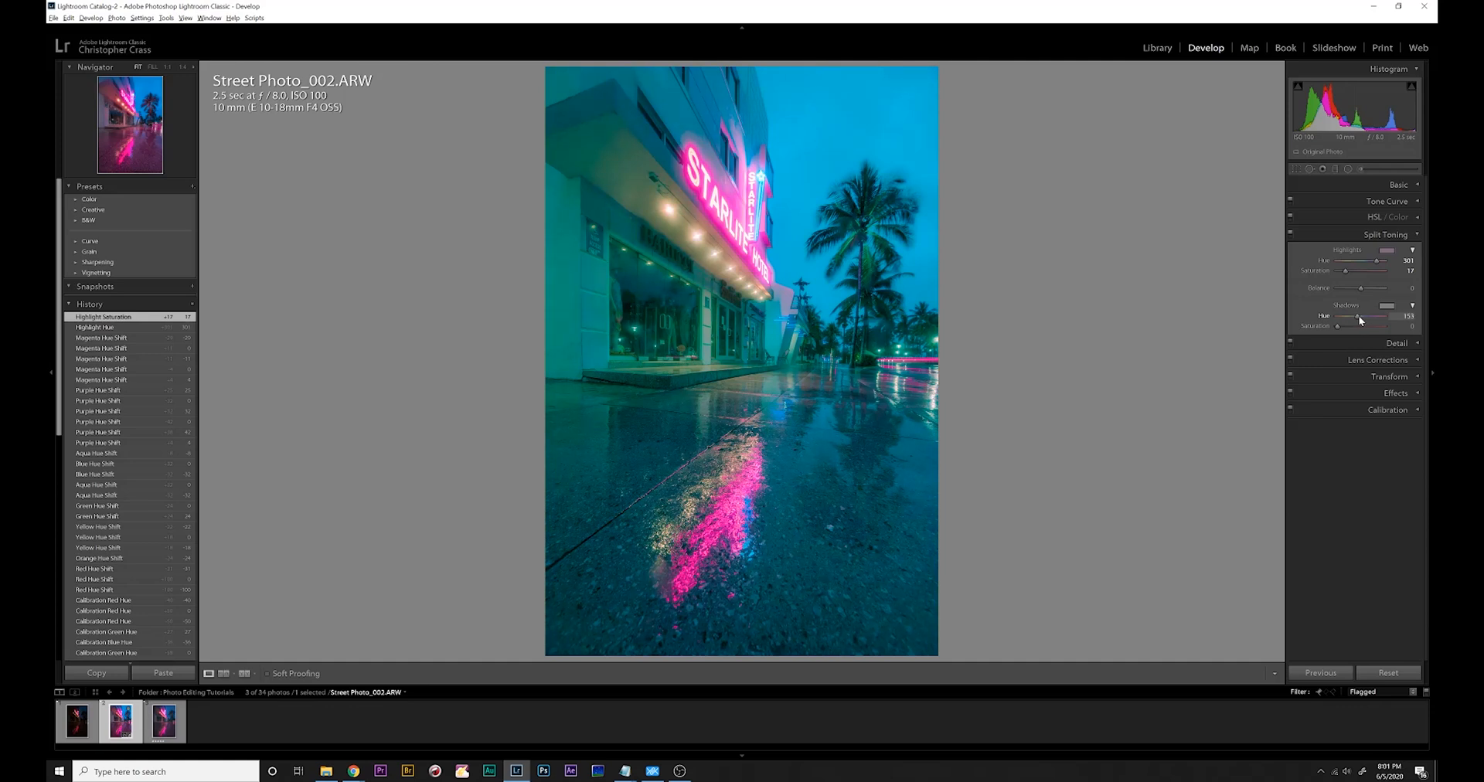
{"action": "left_click_drag", "start_coordinate": [1363, 322], "coordinate": [1337, 329]}
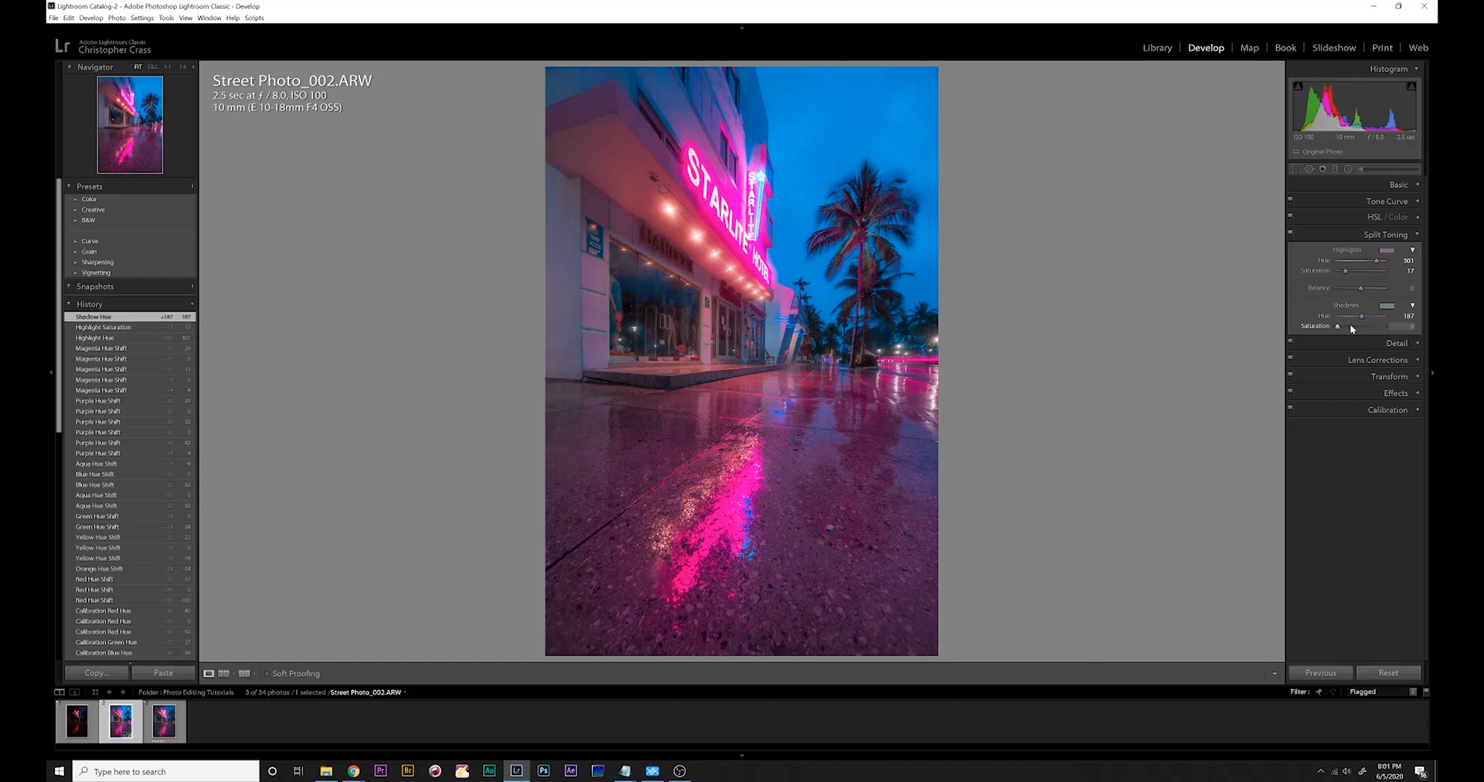
{"action": "mouse_move", "coordinate": [1350, 327]}
{"action": "left_mouse_down"}
{"action": "mouse_move", "coordinate": [1337, 326]}
{"action": "mouse_move", "coordinate": [1368, 326]}
{"action": "mouse_move", "coordinate": [1337, 332]}
{"action": "mouse_move", "coordinate": [1343, 322]}
{"action": "left_mouse_up"}
{"action": "left_click_drag", "start_coordinate": [1347, 272], "coordinate": [1352, 272]}
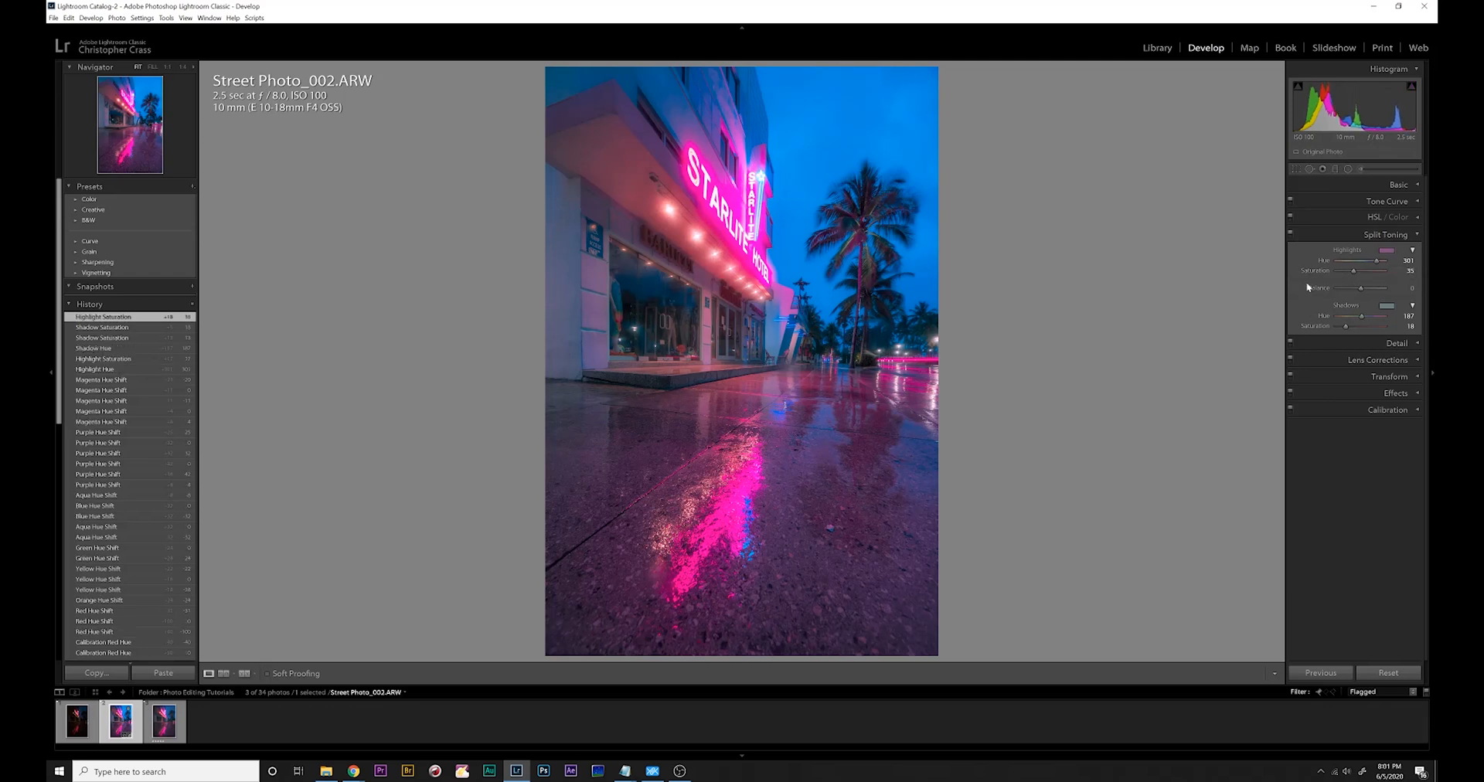
- Toggle split toning off and on repeatedly to compare the photo with and without the tint
{"action": "left_click", "coordinate": [1290, 234]}
{"action": "left_click", "coordinate": [1290, 235]}
{"action": "left_click", "coordinate": [1290, 235]}
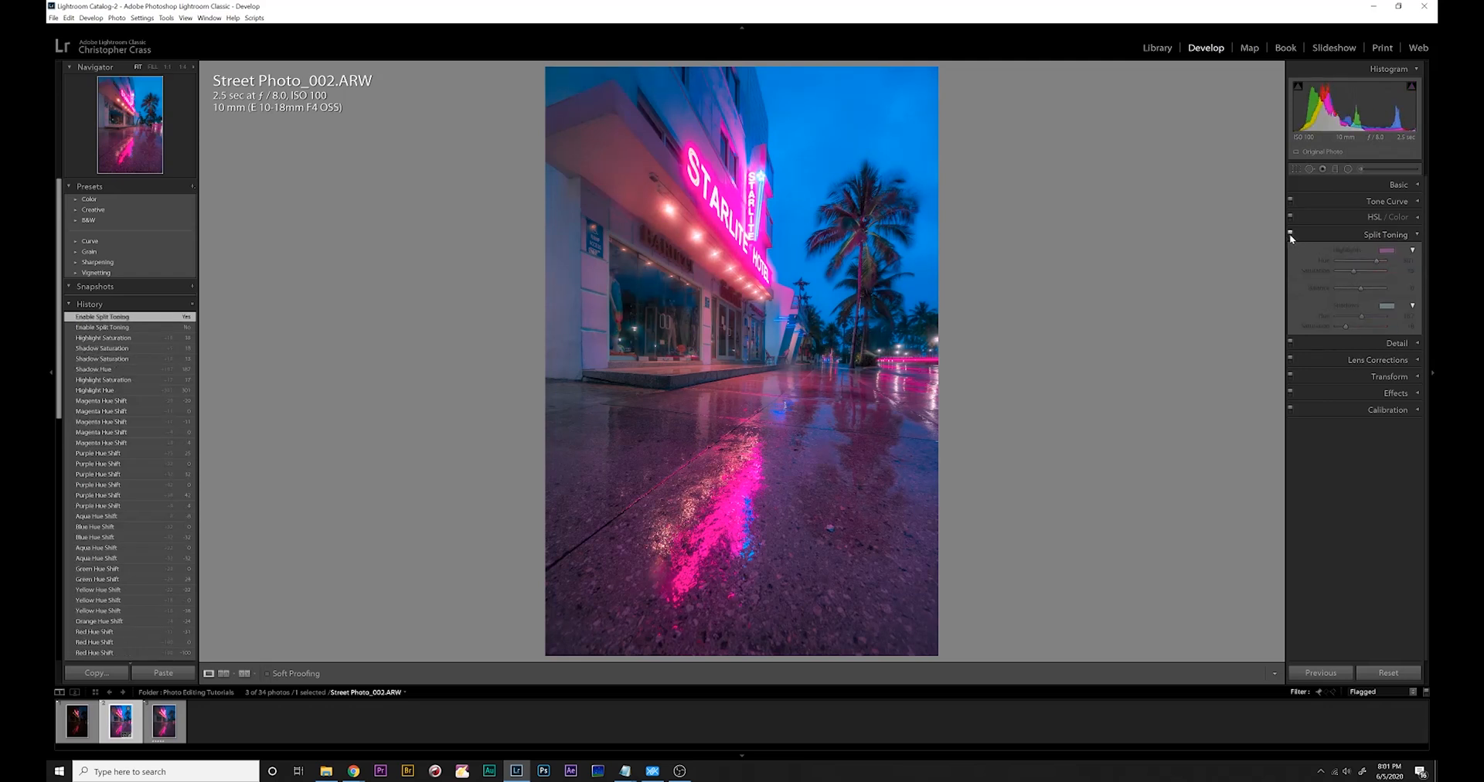
{"action": "left_click", "coordinate": [1290, 234]}
{"action": "left_click", "coordinate": [1290, 234]}
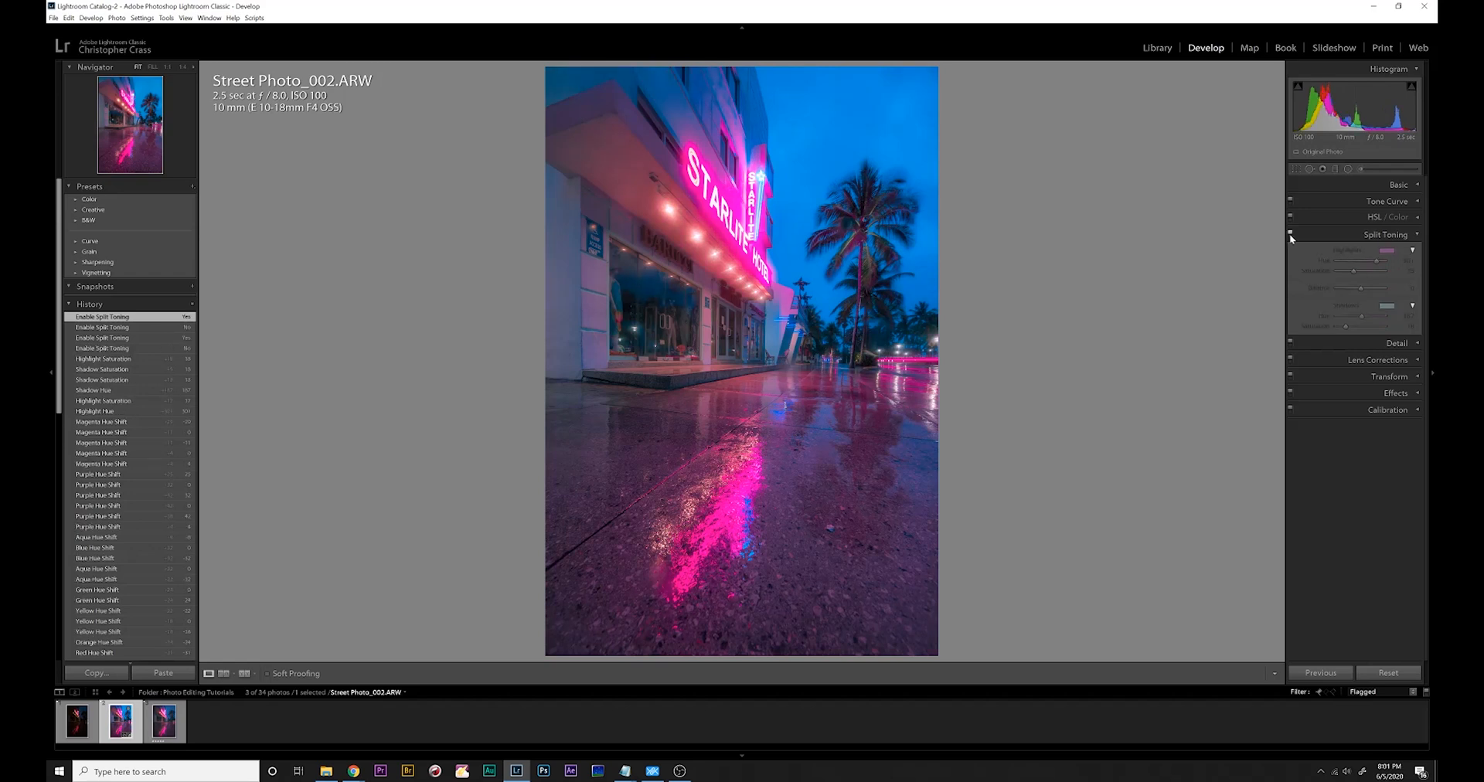
{"action": "left_click", "coordinate": [1289, 234]}
{"action": "left_click", "coordinate": [1289, 234]}
{"action": "left_click", "coordinate": [1289, 234]}
{"action": "left_click", "coordinate": [1289, 234]}
{"action": "left_click", "coordinate": [1289, 234]}
{"action": "left_click", "coordinate": [1289, 235]}
{"action": "left_click", "coordinate": [1290, 234]}
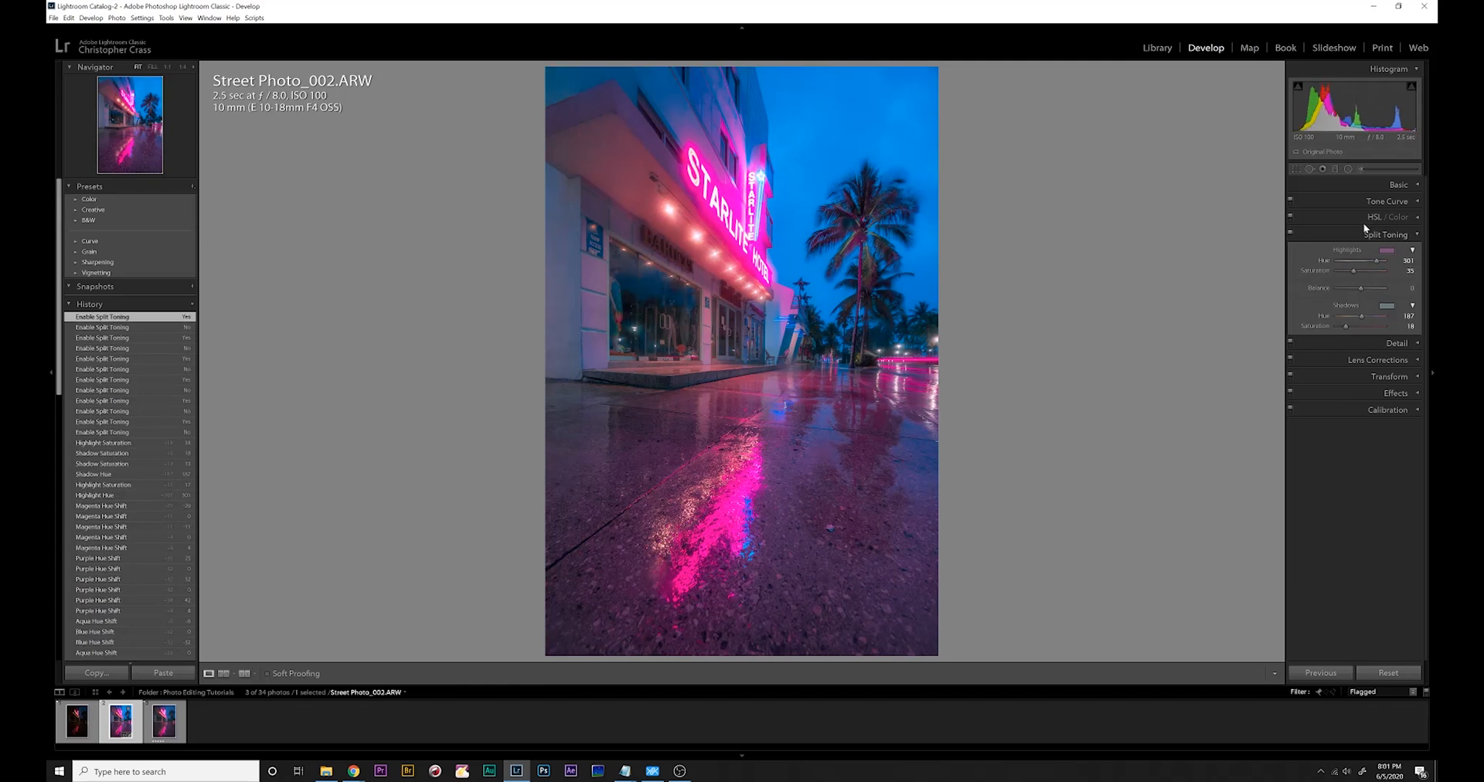
- Compare the photo with its unedited original, and compare it again with split toning disabled and enabled
{"action": "key", "text": "backslash"}
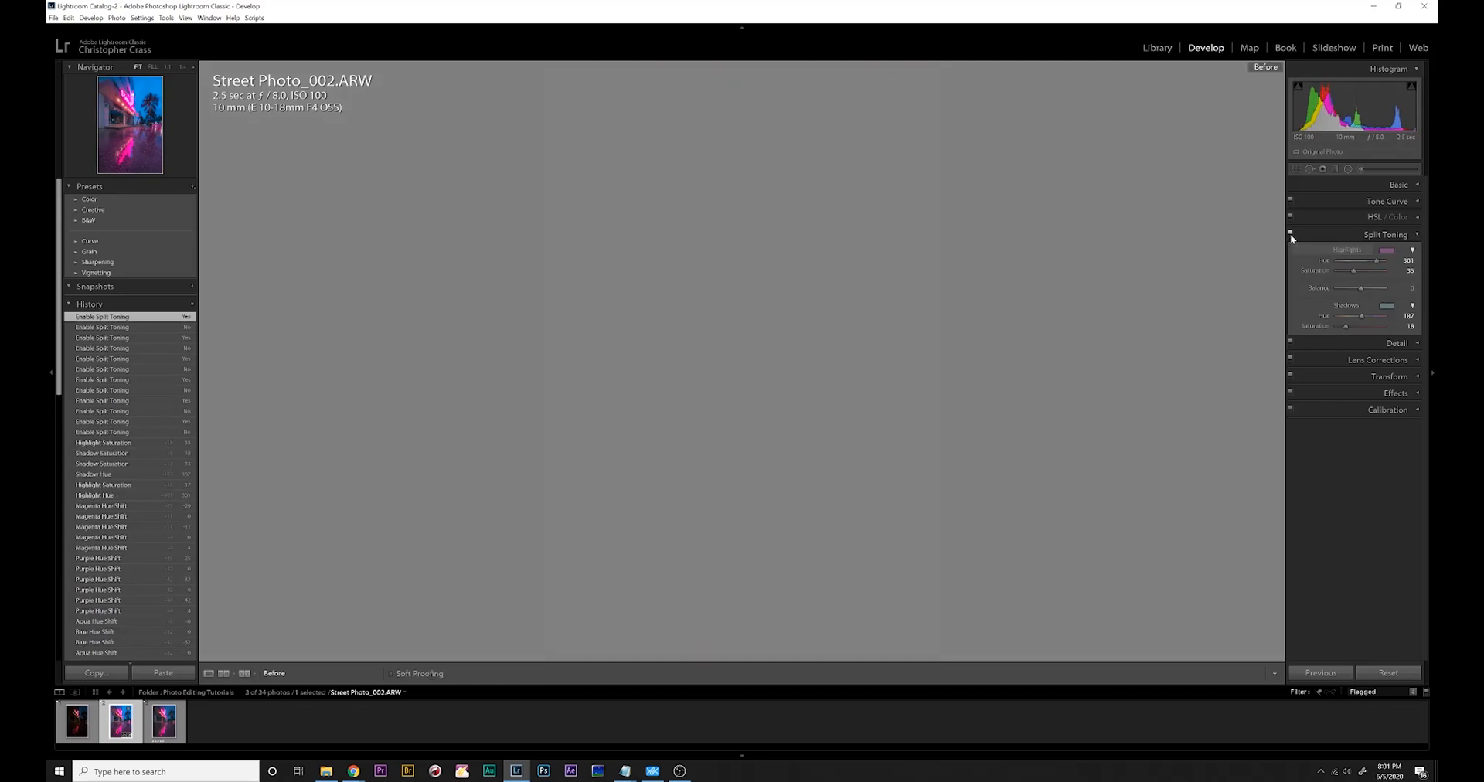
{"action": "key", "text": "backslash"}
{"action": "key", "text": "backslash"}
{"action": "key", "text": "backslash"}
{"action": "left_click", "coordinate": [1290, 234]}
{"action": "left_click", "coordinate": [1290, 235]}
{"action": "left_click", "coordinate": [1290, 234]}
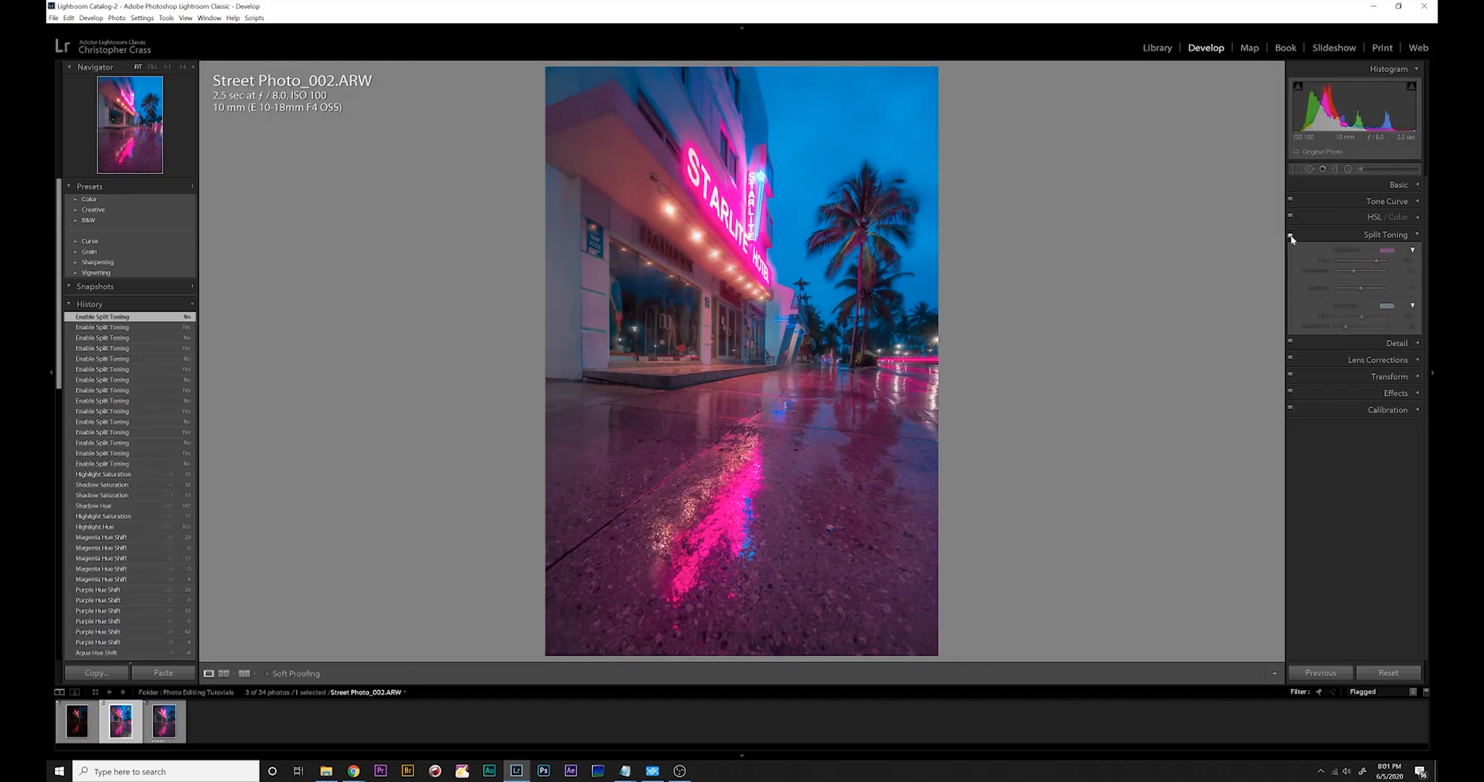
{"action": "left_click", "coordinate": [1290, 234]}
{"action": "left_click", "coordinate": [1290, 234]}
{"action": "left_click", "coordinate": [1290, 234]}
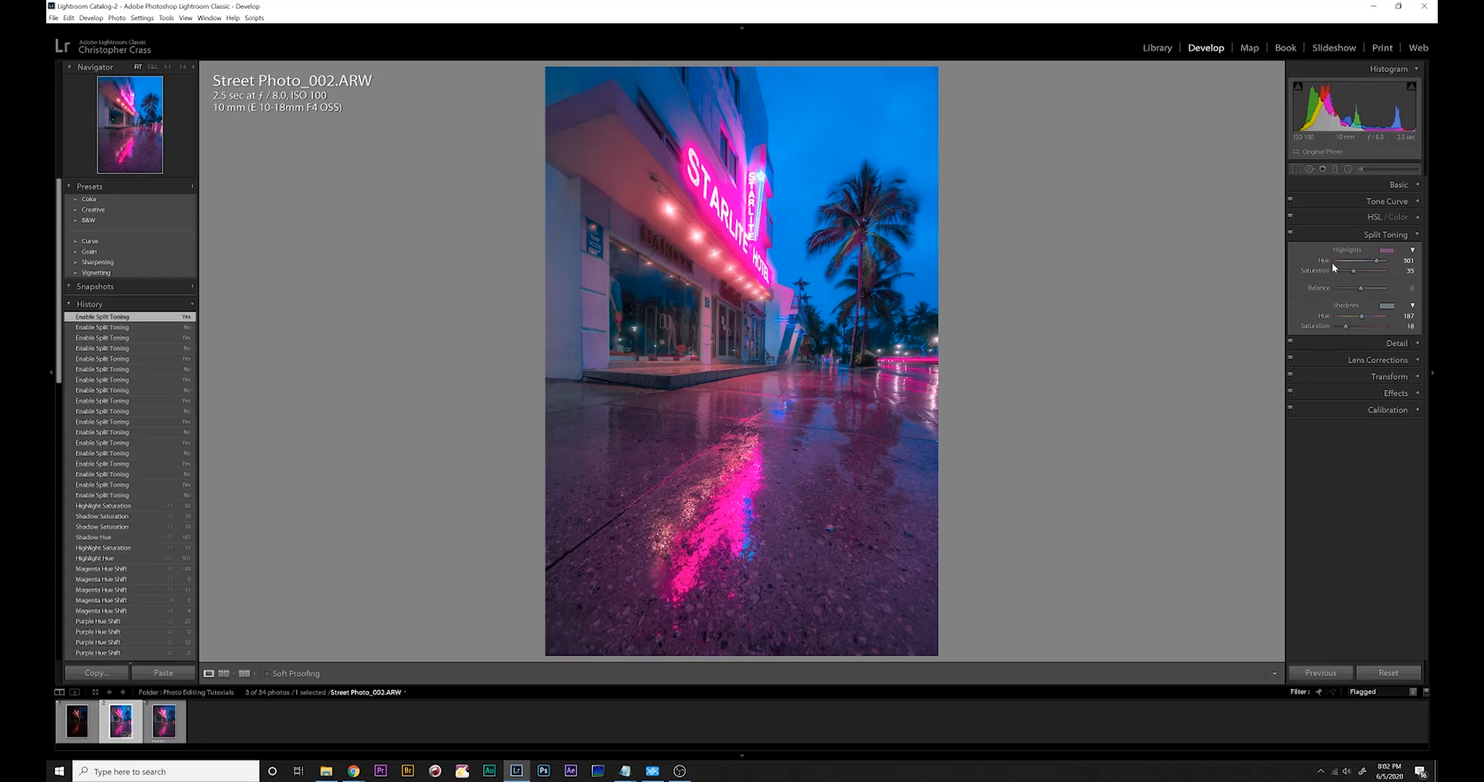
- Toggle split toning off and on once more, and examine the neon reflection on the wet pavement up close
{"action": "left_click", "coordinate": [1290, 235]}
{"action": "left_click", "coordinate": [1290, 236]}
{"action": "left_click", "coordinate": [709, 555]}
{"action": "left_click", "coordinate": [742, 522]}
{"action": "left_click", "coordinate": [774, 488]}
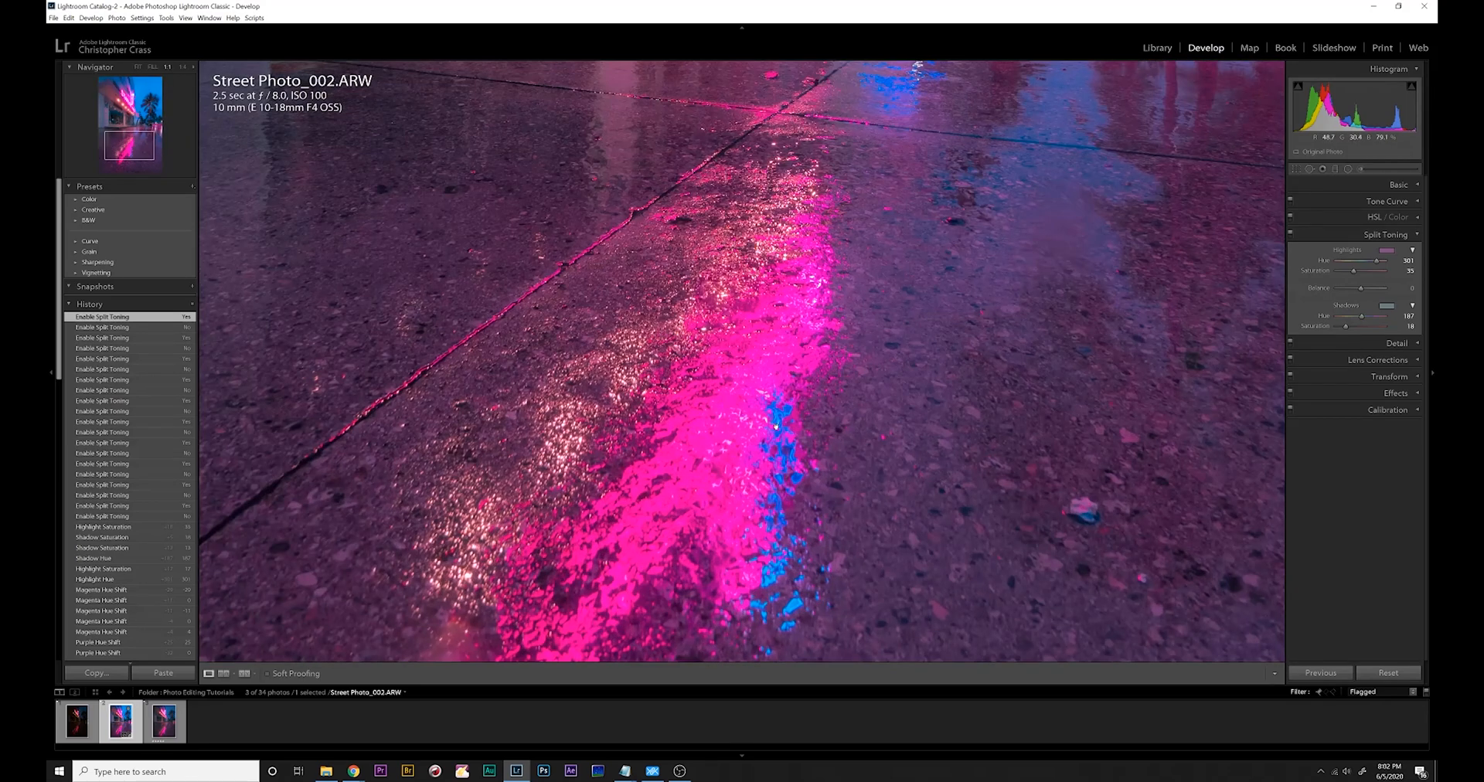
{"action": "left_click", "coordinate": [778, 374]}
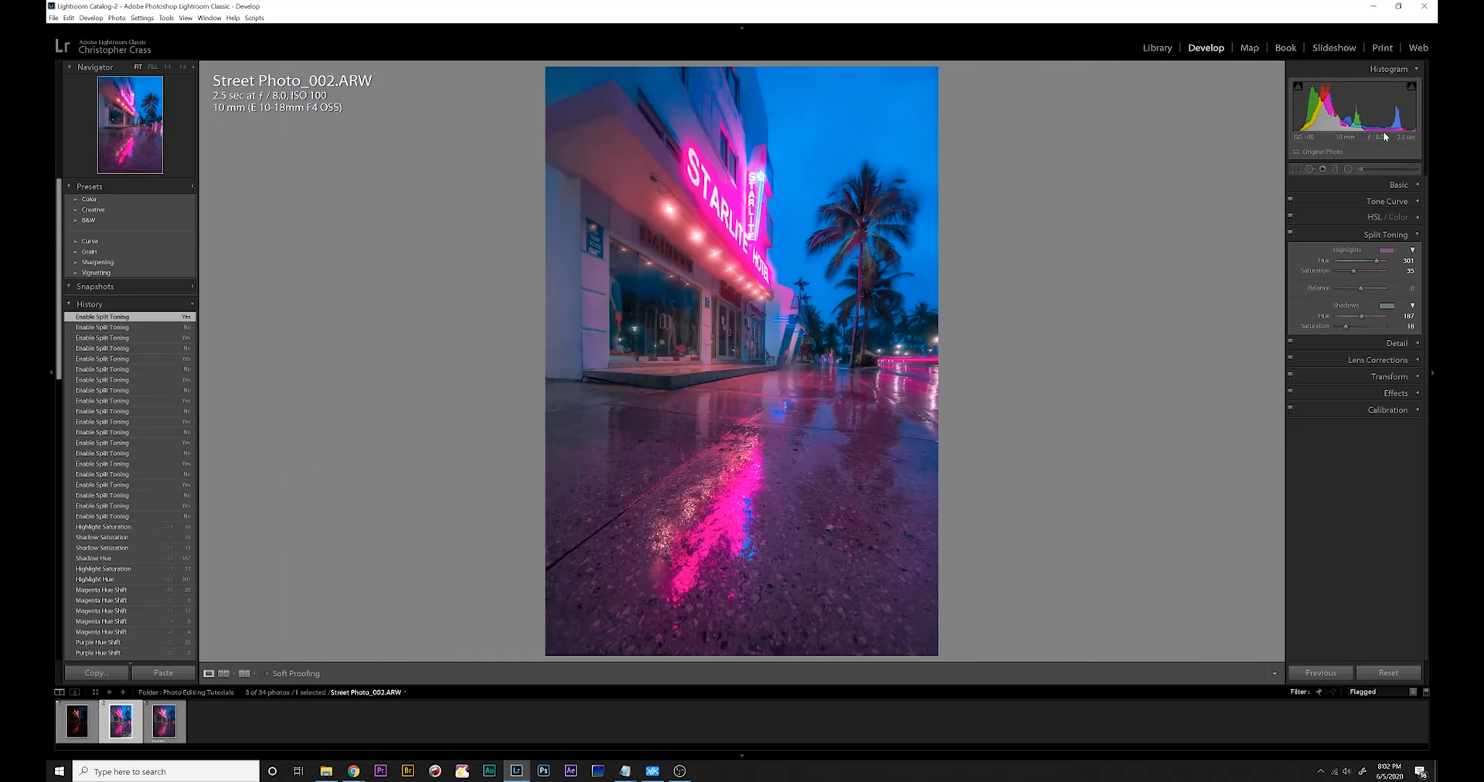
- Try shifting the red and orange saturation in the HSL adjustments, resetting both colors to 0
{"action": "left_click", "coordinate": [1417, 217]}
{"action": "left_click", "coordinate": [1333, 234]}
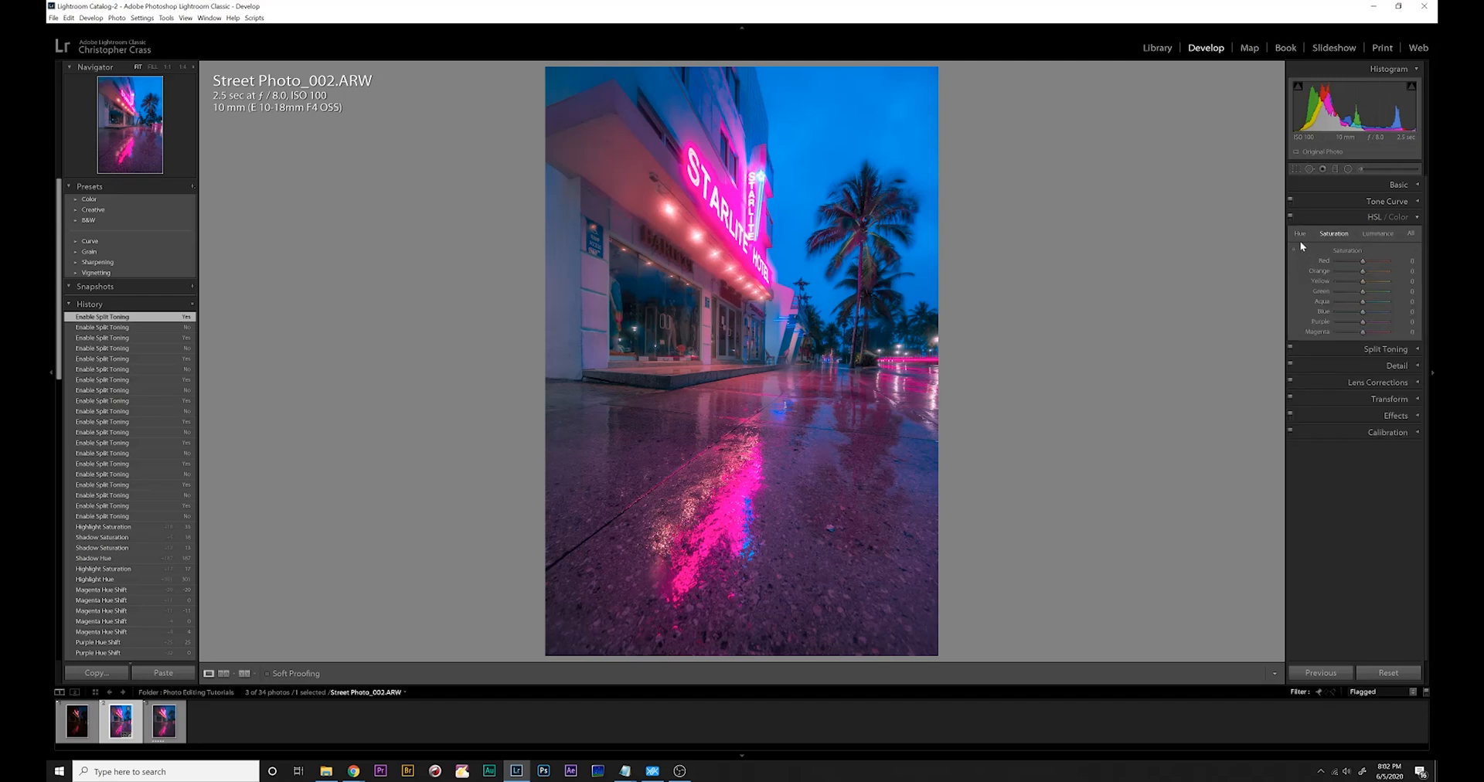
{"action": "left_click", "coordinate": [1303, 234]}
{"action": "double_click", "coordinate": [1363, 261]}
{"action": "double_click", "coordinate": [1356, 260]}
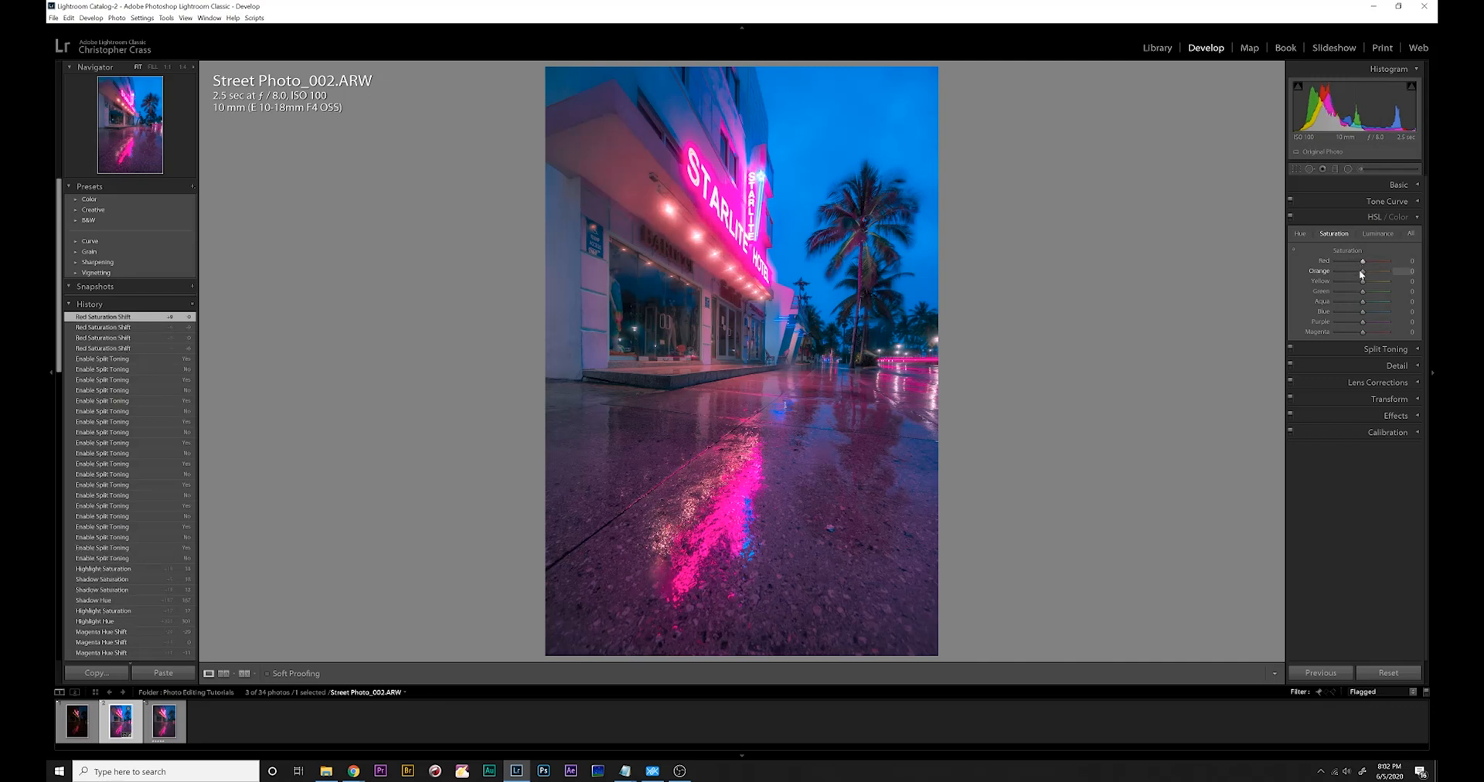
{"action": "mouse_move", "coordinate": [1349, 276]}
{"action": "left_mouse_down"}
{"action": "mouse_move", "coordinate": [1380, 276]}
{"action": "mouse_move", "coordinate": [1369, 272]}
{"action": "left_mouse_up"}
{"action": "double_click", "coordinate": [1368, 272]}
- Set the HSL magenta saturation to -32, leaving the purple saturation at 0
{"action": "mouse_move", "coordinate": [1363, 333]}
{"action": "left_mouse_down"}
{"action": "mouse_move", "coordinate": [1384, 337]}
{"action": "mouse_move", "coordinate": [1330, 344]}
{"action": "mouse_move", "coordinate": [1393, 321]}
{"action": "mouse_move", "coordinate": [1325, 329]}
{"action": "mouse_move", "coordinate": [1362, 322]}
{"action": "mouse_move", "coordinate": [1355, 332]}
{"action": "left_mouse_up"}
{"action": "double_click", "coordinate": [1370, 334]}
{"action": "double_click", "coordinate": [1362, 323]}
- Toggle the HSL adjustments off and on to compare the neon sign up close
{"action": "left_click", "coordinate": [688, 182]}
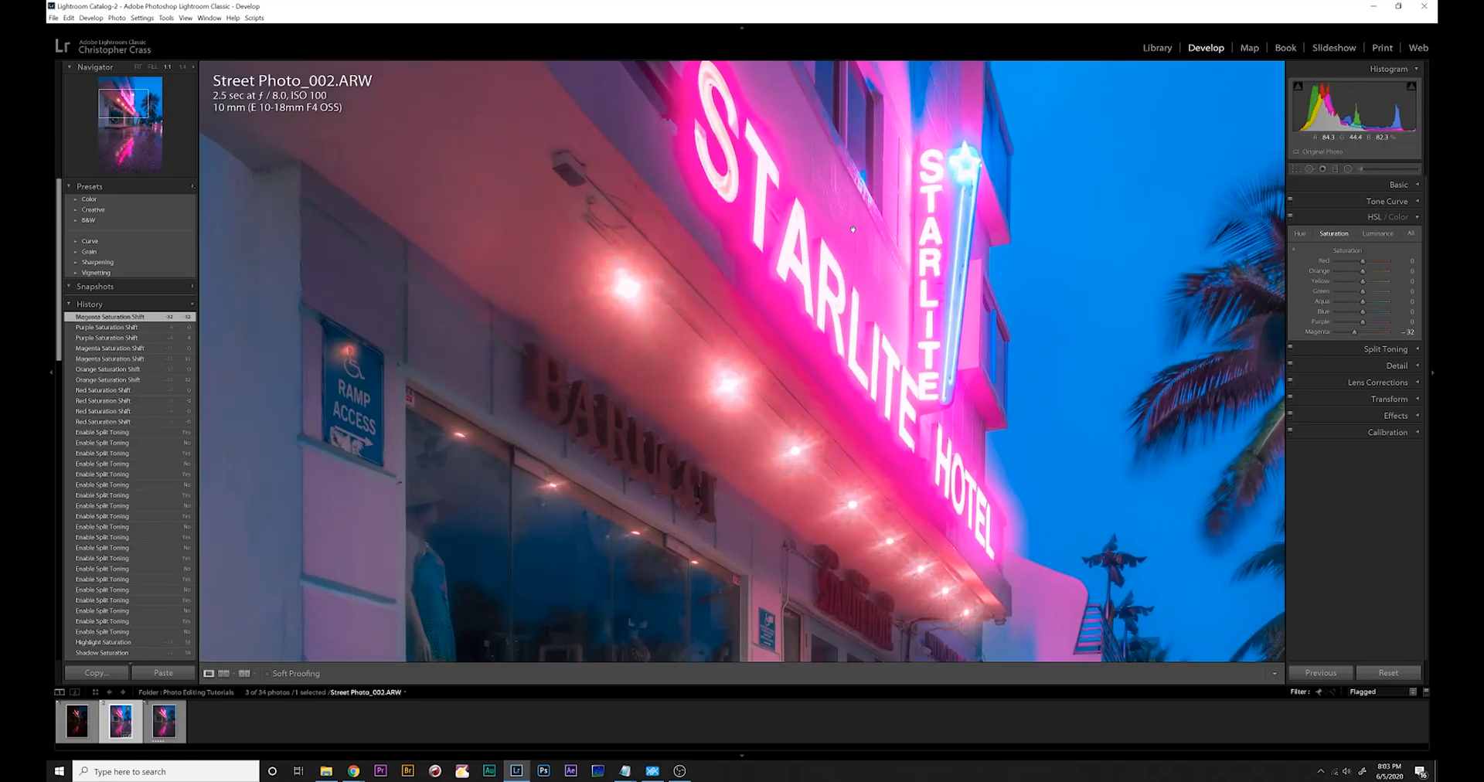
{"action": "left_click", "coordinate": [1289, 218]}
{"action": "left_click", "coordinate": [1289, 218]}
{"action": "left_click", "coordinate": [1314, 217]}
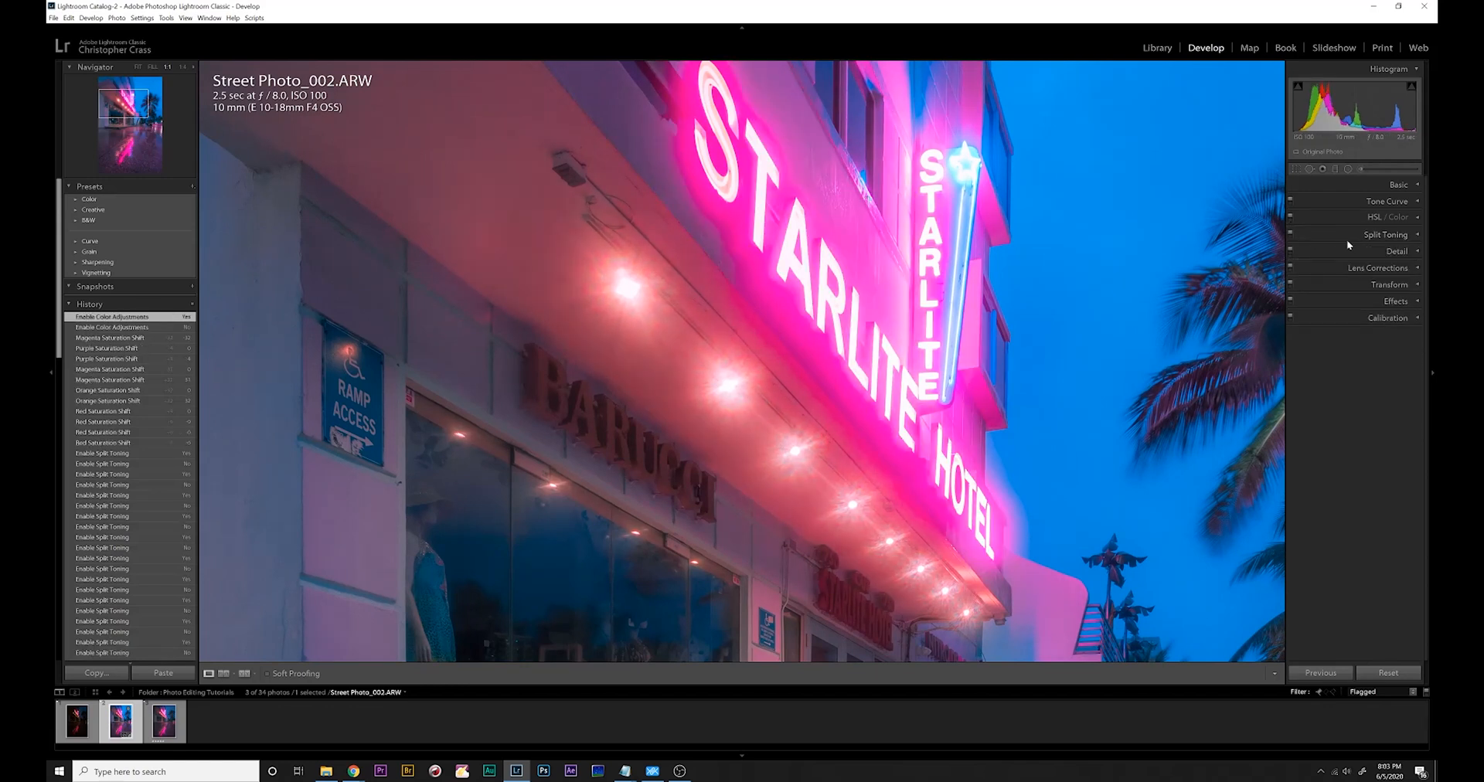
{"action": "left_click", "coordinate": [1334, 218]}
{"action": "left_click", "coordinate": [1290, 218]}
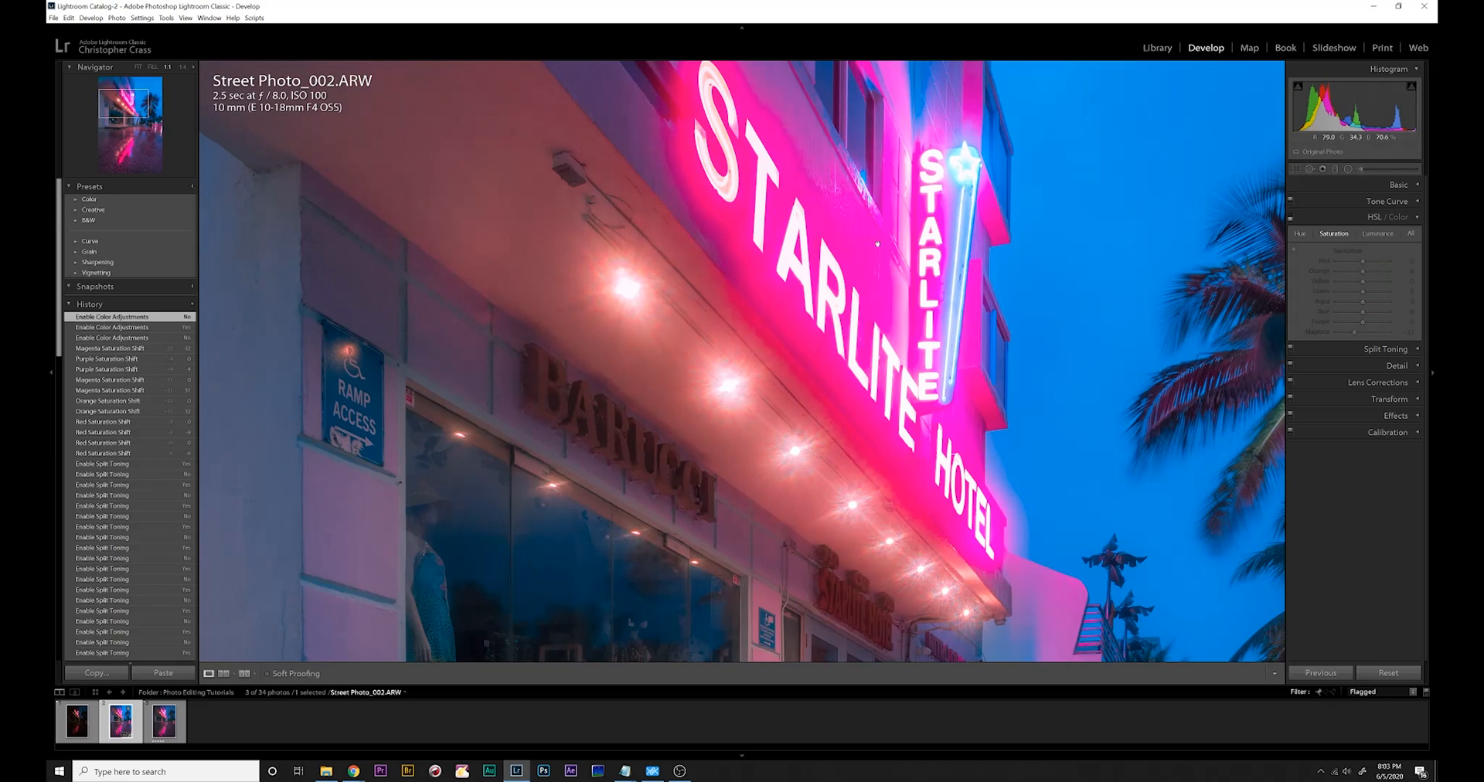
{"action": "left_click", "coordinate": [1290, 218]}
{"action": "left_click", "coordinate": [826, 279]}
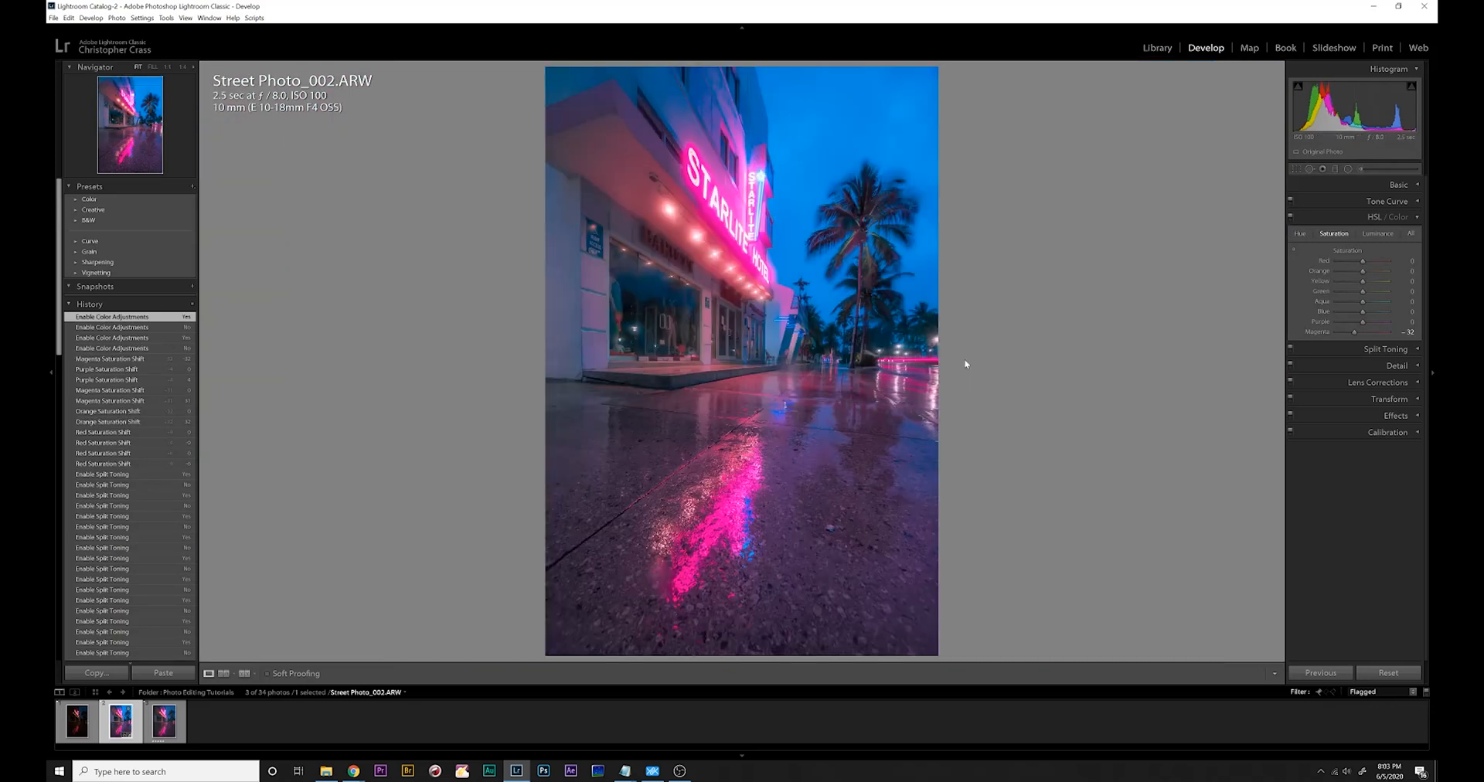
- Set the HSL purple saturation to -17
{"action": "mouse_move", "coordinate": [1363, 321]}
{"action": "left_mouse_down"}
{"action": "mouse_move", "coordinate": [1342, 321]}
{"action": "mouse_move", "coordinate": [1356, 322]}
{"action": "left_mouse_up"}
{"action": "double_click", "coordinate": [1357, 322]}
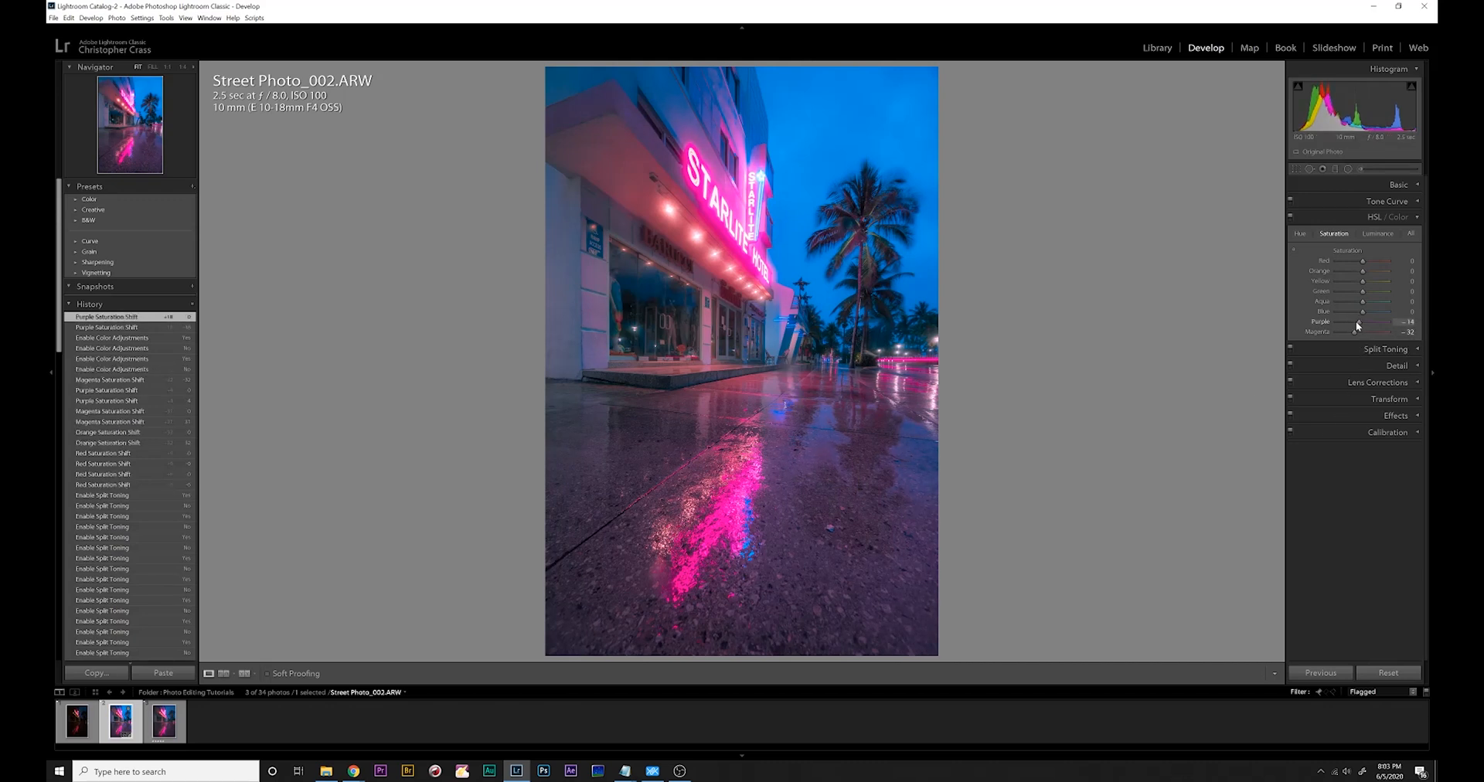
{"action": "left_click_drag", "start_coordinate": [1361, 322], "coordinate": [1356, 321]}
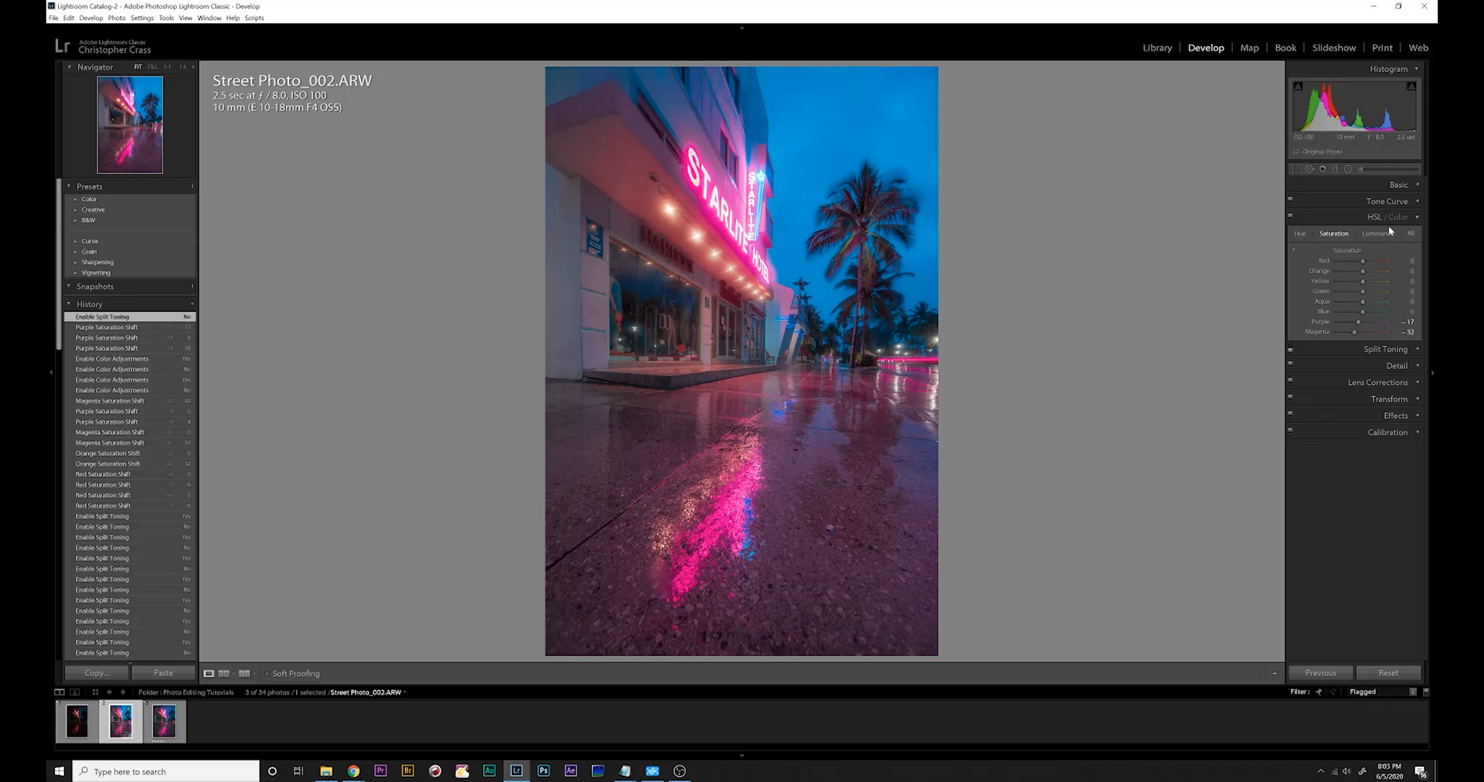
- Toggle split toning to compare the photo with and without the tint, leaving it enabled
{"action": "left_click", "coordinate": [1415, 219]}
{"action": "left_click", "coordinate": [1417, 234]}
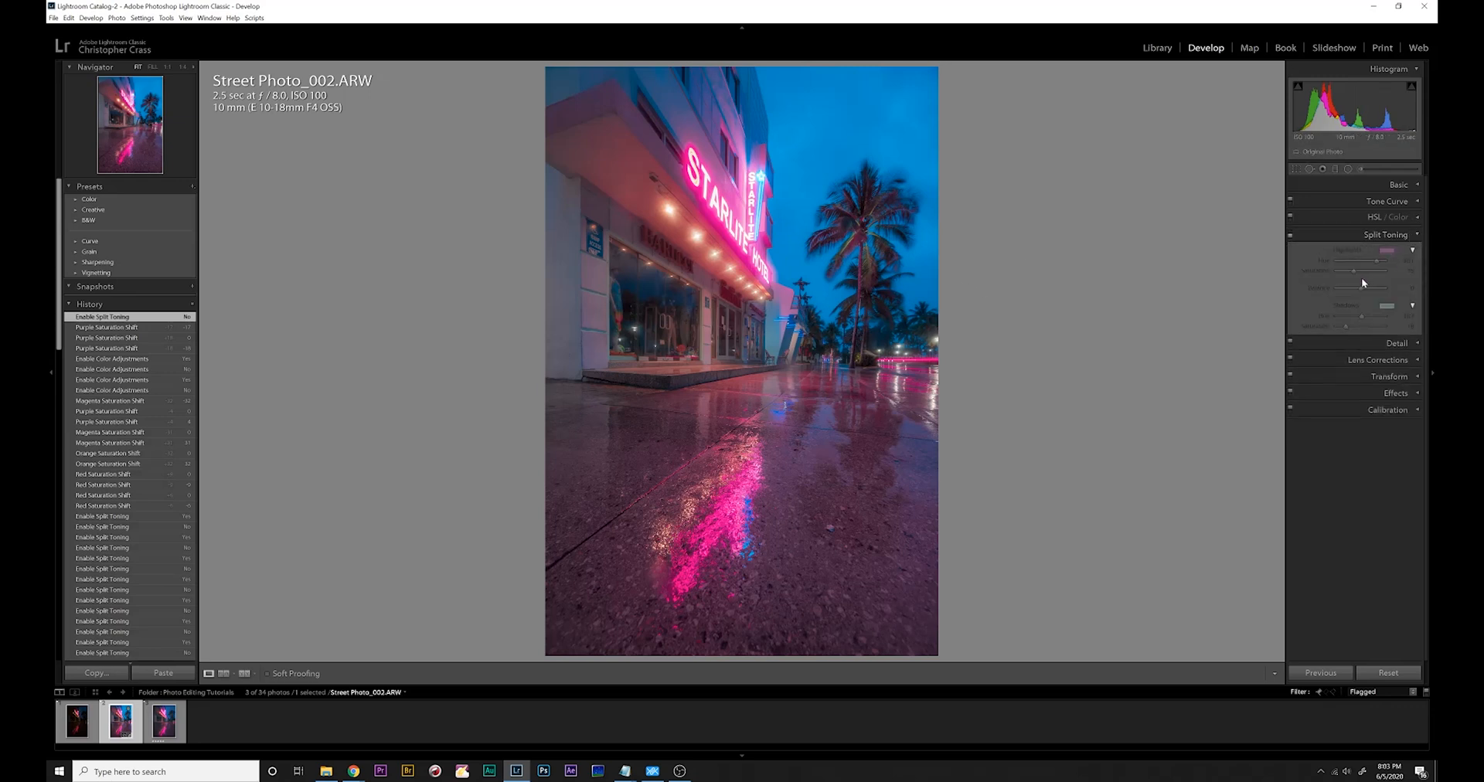
{"action": "left_click", "coordinate": [1289, 234]}
{"action": "left_click", "coordinate": [1289, 234]}
{"action": "left_click", "coordinate": [1290, 234]}
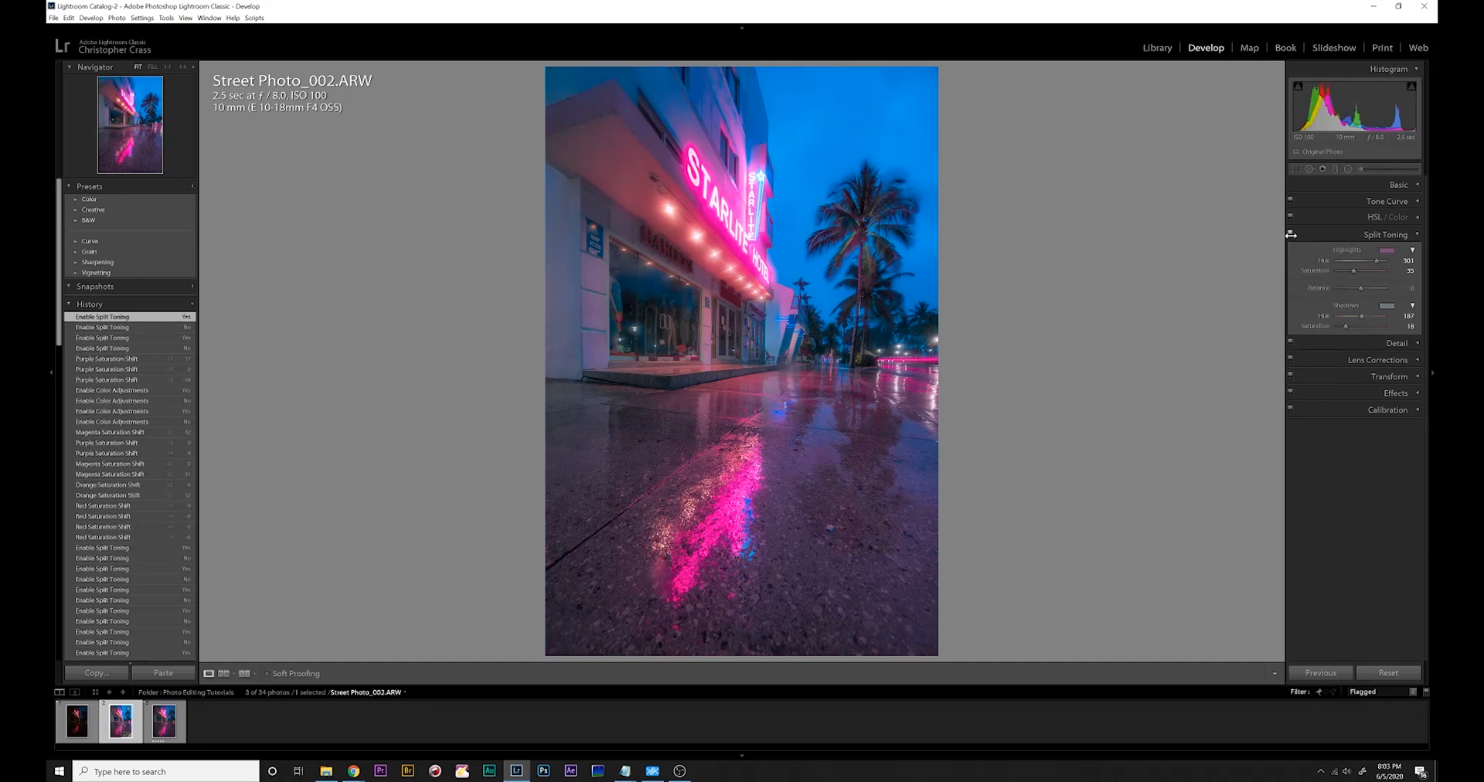
- Set the overall saturation to -100 and toggle split toning to see its tint on the colorless photo
{"action": "left_click", "coordinate": [1416, 188]}
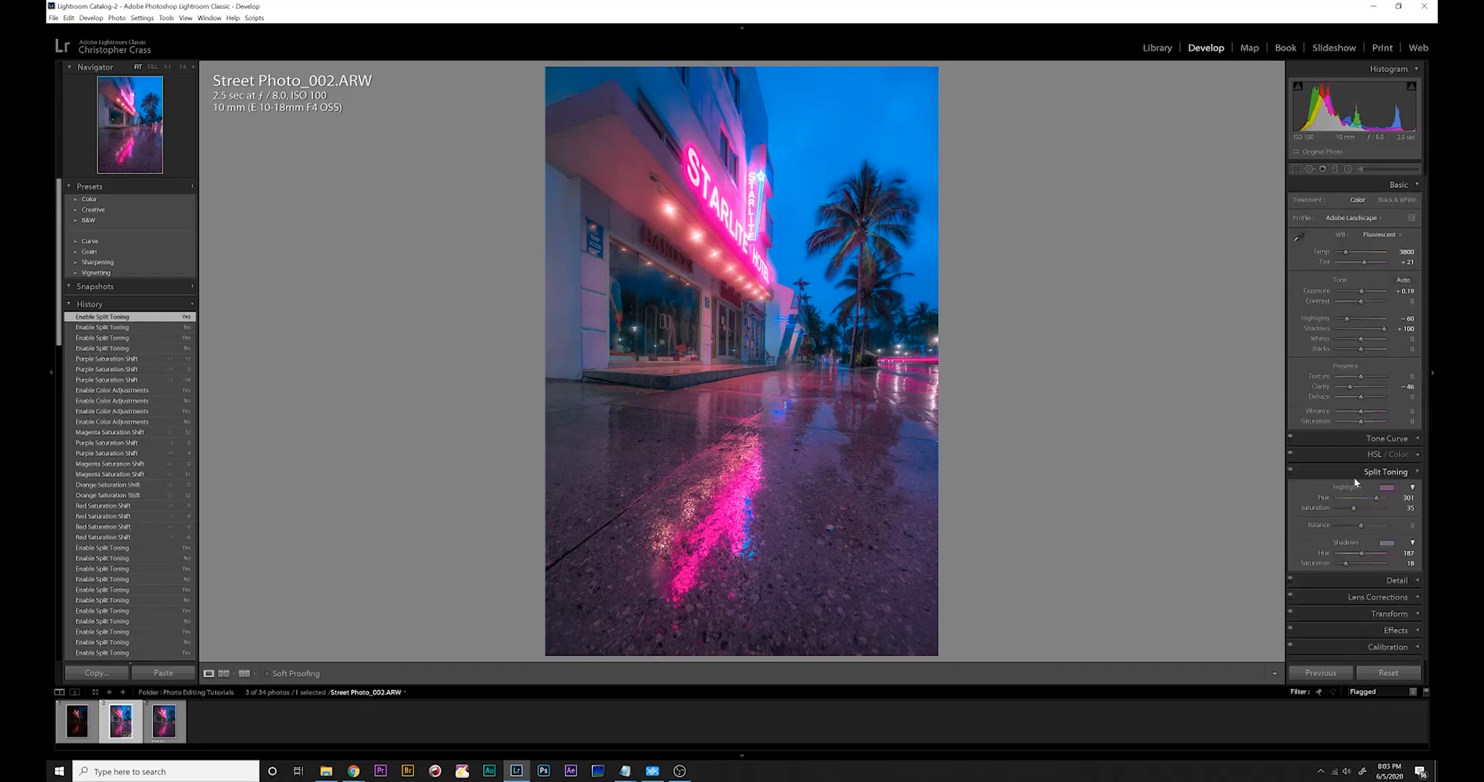
{"action": "left_click_drag", "start_coordinate": [1362, 423], "coordinate": [1318, 424]}
{"action": "left_click", "coordinate": [1416, 185]}
{"action": "left_click", "coordinate": [1289, 234]}
{"action": "left_click", "coordinate": [1289, 234]}
{"action": "left_click", "coordinate": [1289, 234]}
{"action": "left_click", "coordinate": [1290, 234]}
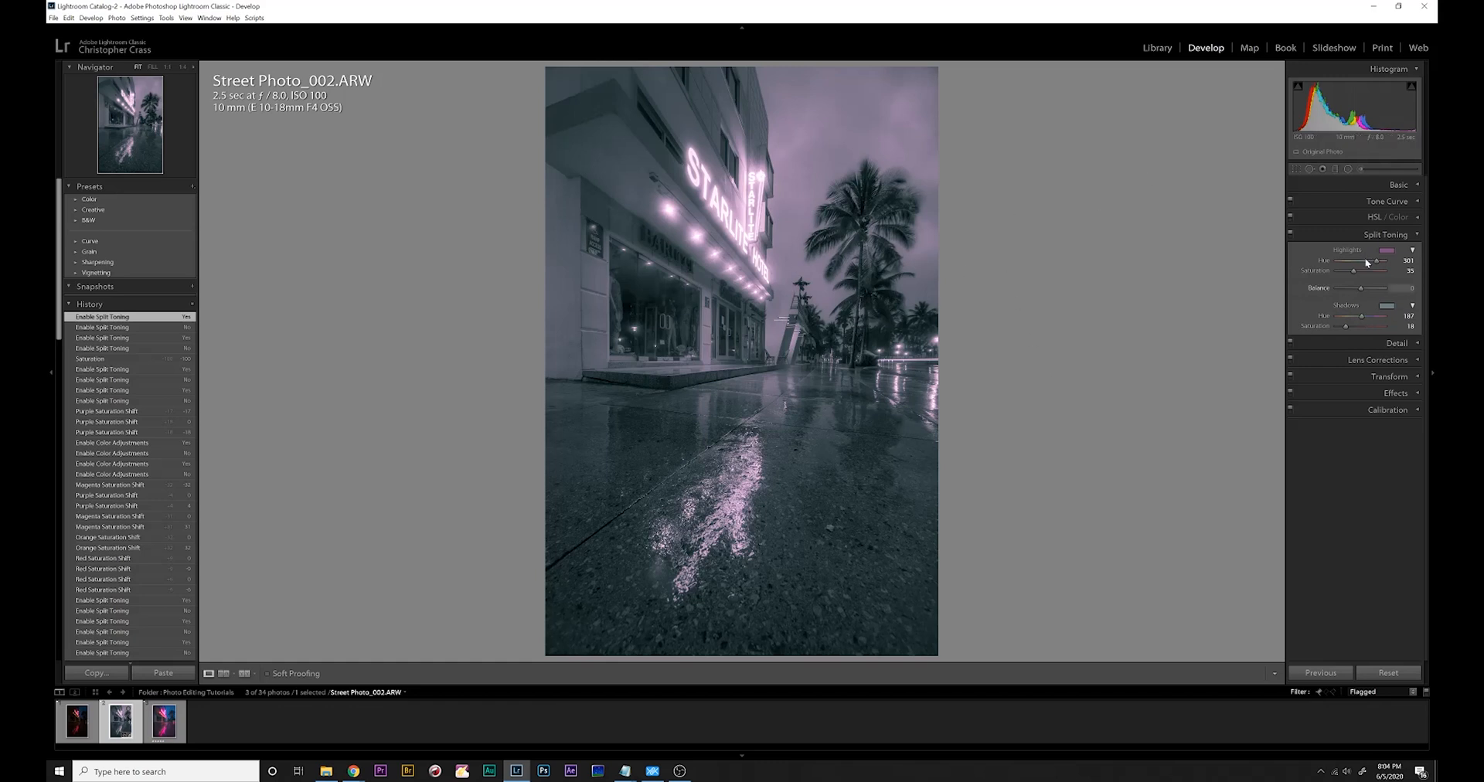
- Try a highlight hue of 352 and stronger highlight and shadow saturation in split toning, undoing the changes
{"action": "mouse_move", "coordinate": [1374, 261]}
{"action": "left_mouse_down"}
{"action": "mouse_move", "coordinate": [1360, 258]}
{"action": "mouse_move", "coordinate": [1383, 264]}
{"action": "left_mouse_up"}
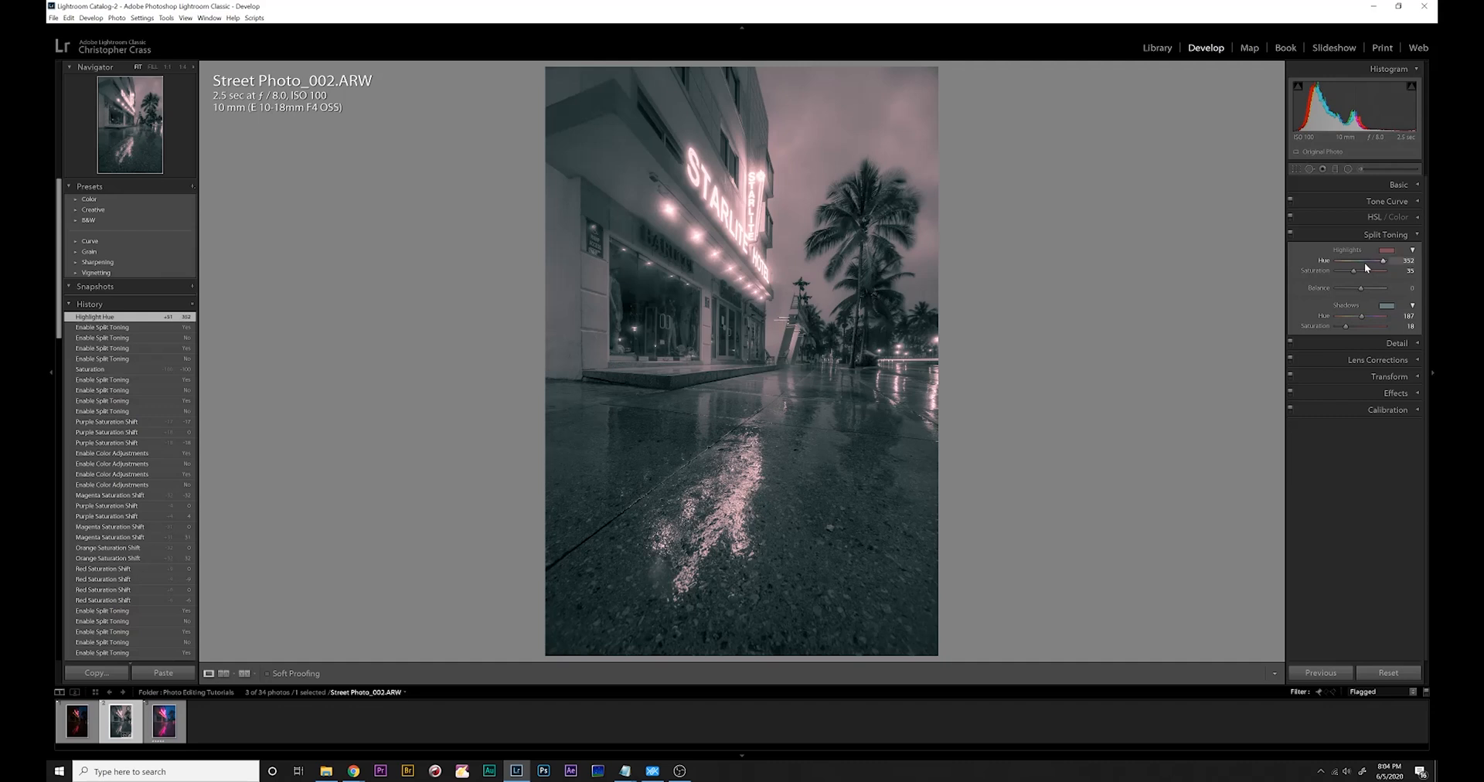
{"action": "key", "text": "ctrl+z"}
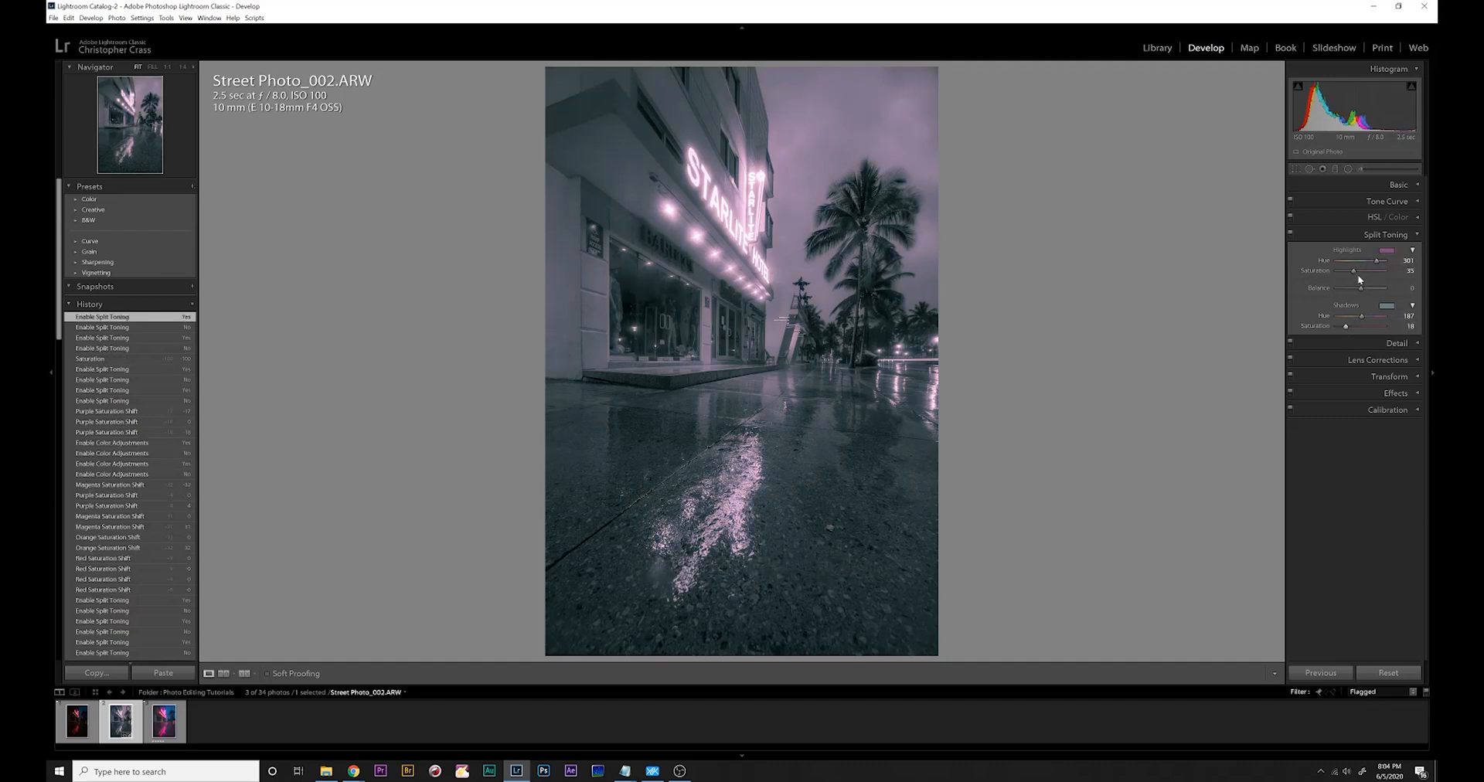
{"action": "left_click_drag", "start_coordinate": [1356, 272], "coordinate": [1370, 277]}
{"action": "left_click_drag", "start_coordinate": [1345, 326], "coordinate": [1364, 326]}
{"action": "key", "text": "ctrl+z"}
- Reset the photo's overall saturation to 0
{"action": "left_click", "coordinate": [1419, 183]}
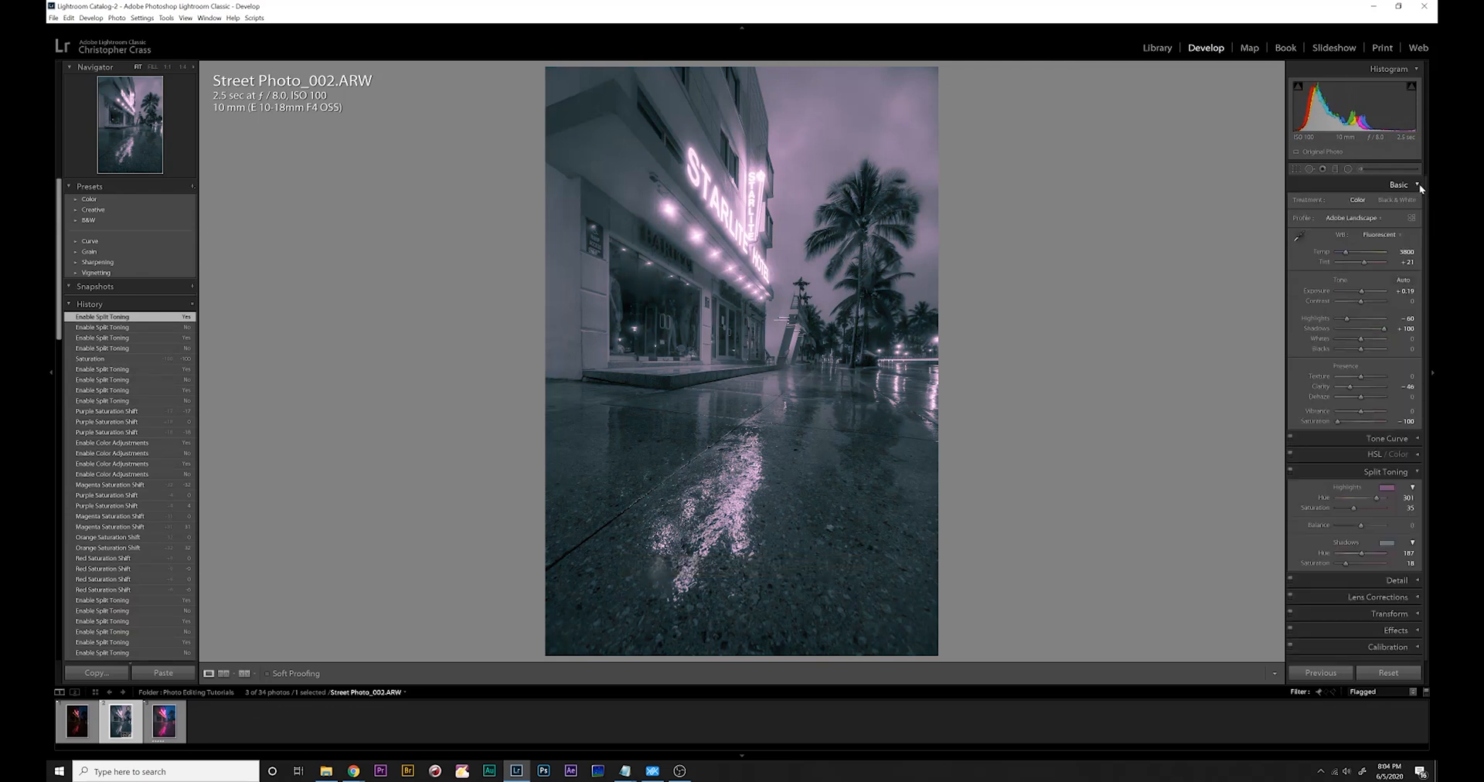
{"action": "double_click", "coordinate": [1337, 420]}
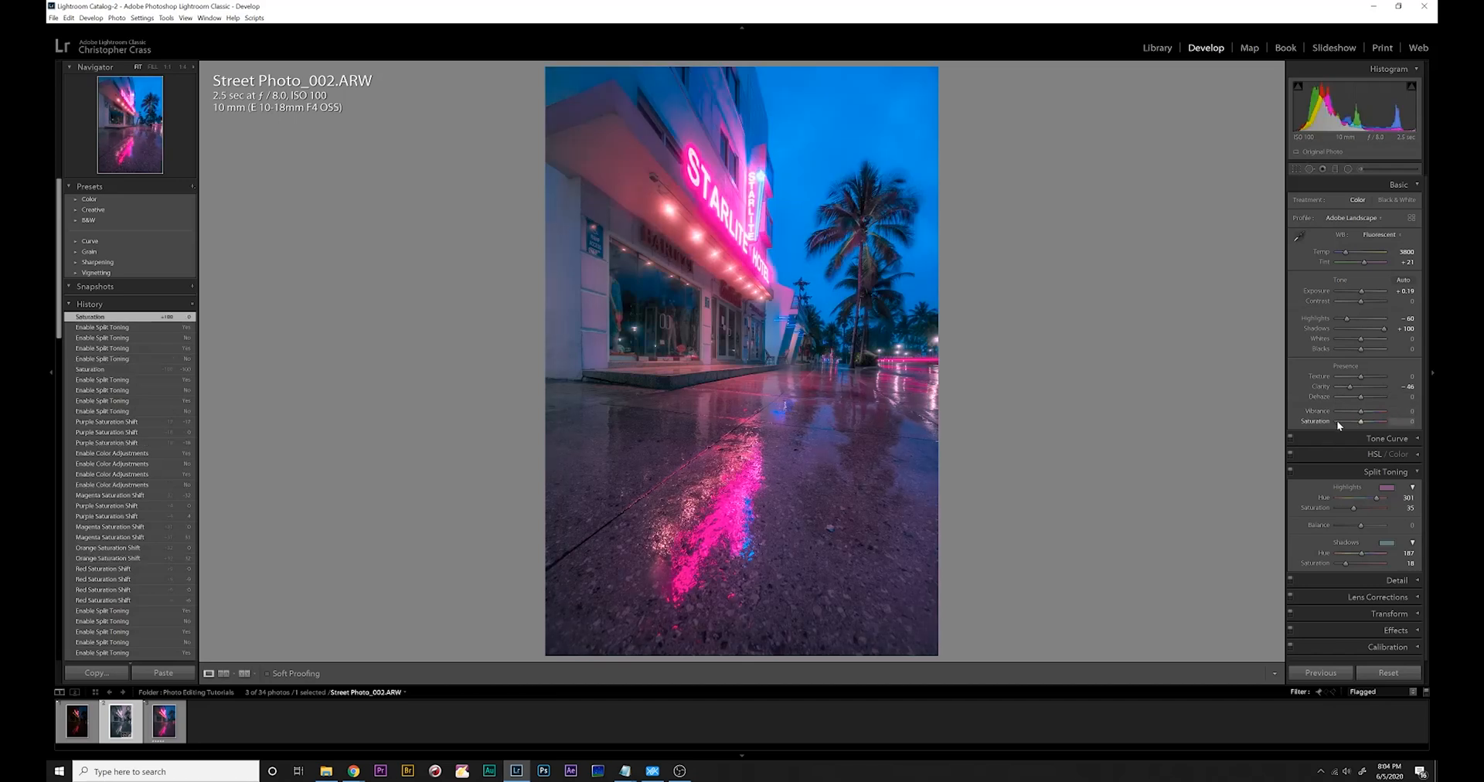
{"action": "left_click", "coordinate": [1417, 186]}
- Compare the photo with its unedited original and with the finished Street Photo_003.jpg
{"action": "key", "text": "backslash"}
{"action": "key", "text": "backslash"}
{"action": "key", "text": "backslash"}
{"action": "key", "text": "backslash"}
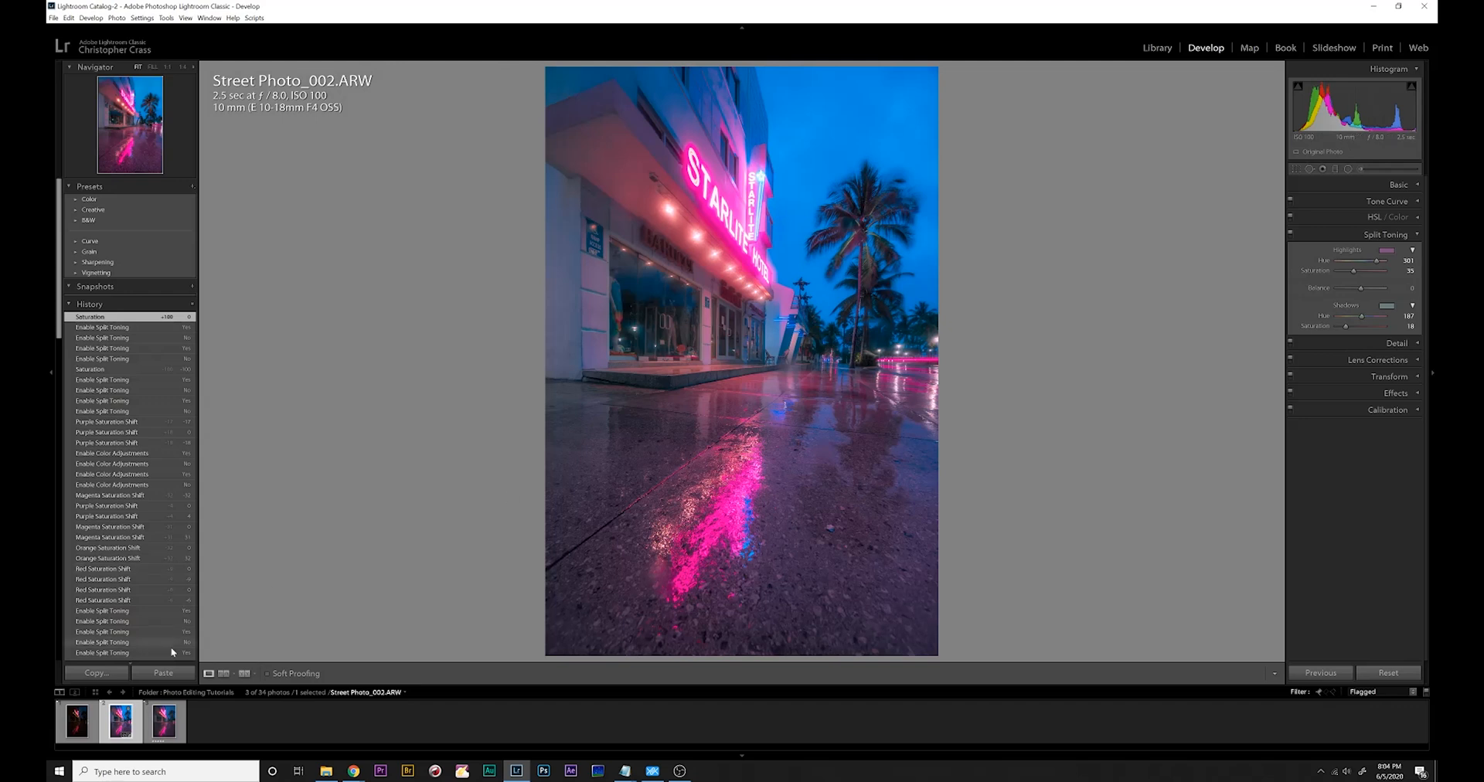
{"action": "left_click", "coordinate": [164, 721]}
{"action": "left_click", "coordinate": [126, 724]}
- Examine the neon sign up close with the HSL adjustments disabled and enabled
{"action": "left_click", "coordinate": [912, 324]}
{"action": "left_click", "coordinate": [812, 353]}
{"action": "left_click", "coordinate": [779, 247]}
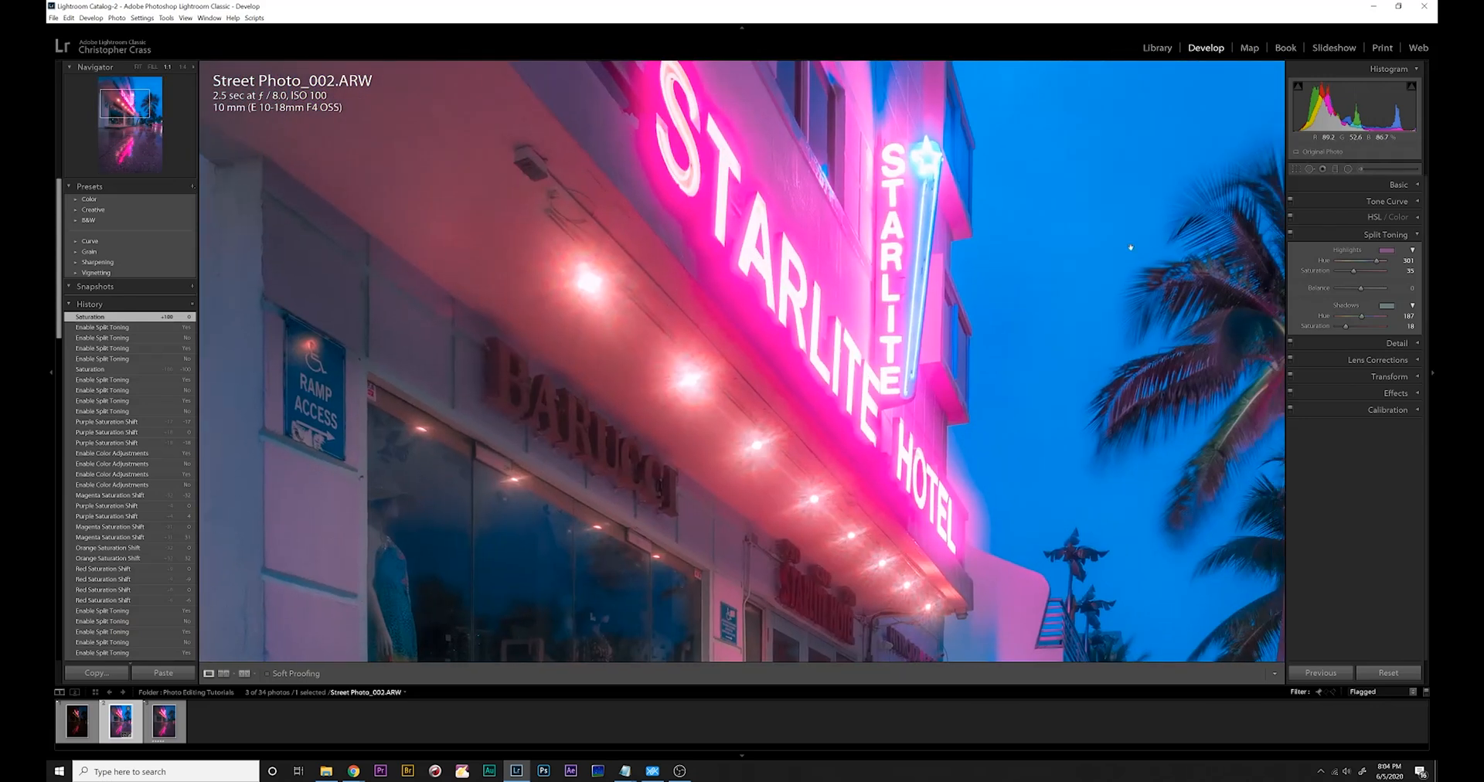
{"action": "left_click", "coordinate": [1416, 236]}
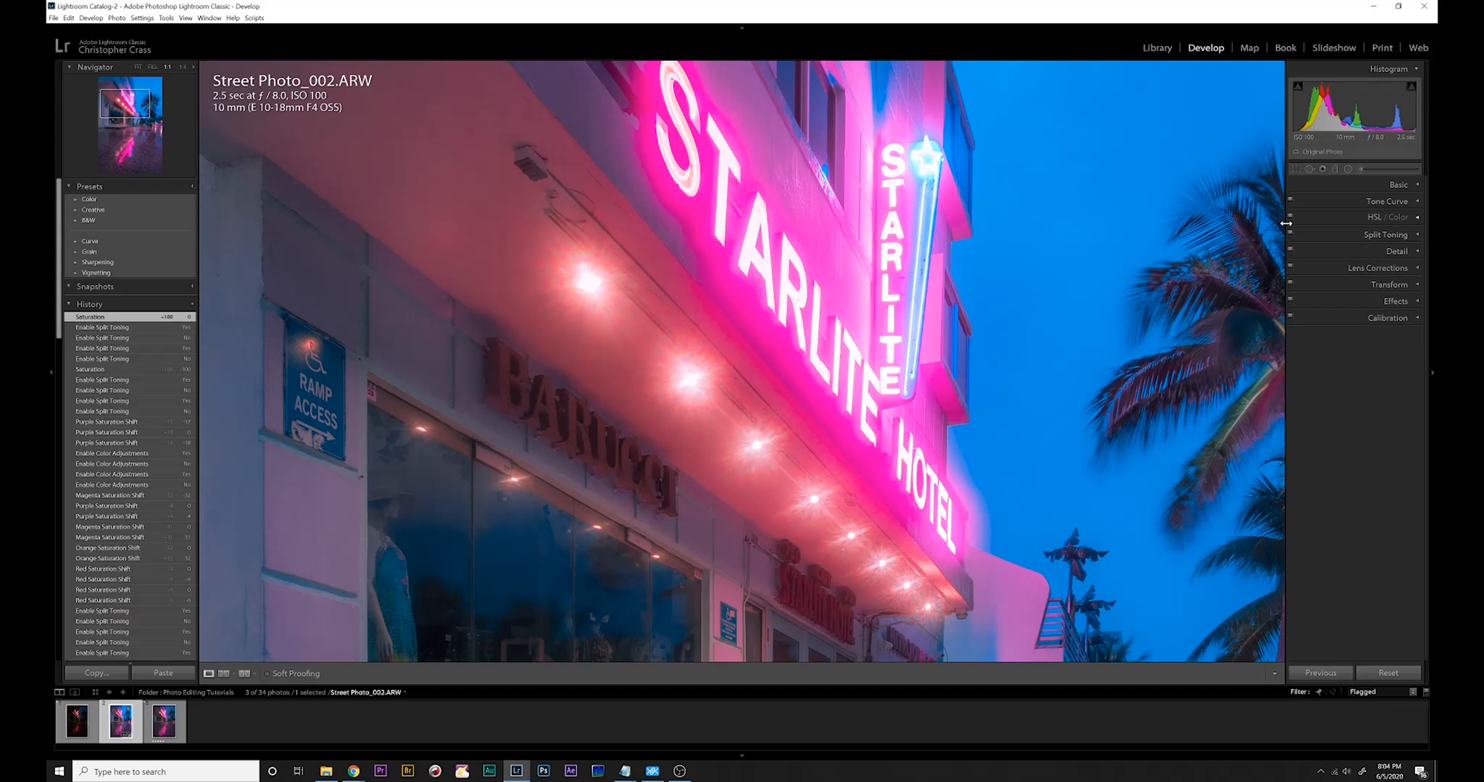
{"action": "left_click", "coordinate": [1290, 217]}
{"action": "left_click", "coordinate": [1290, 217]}
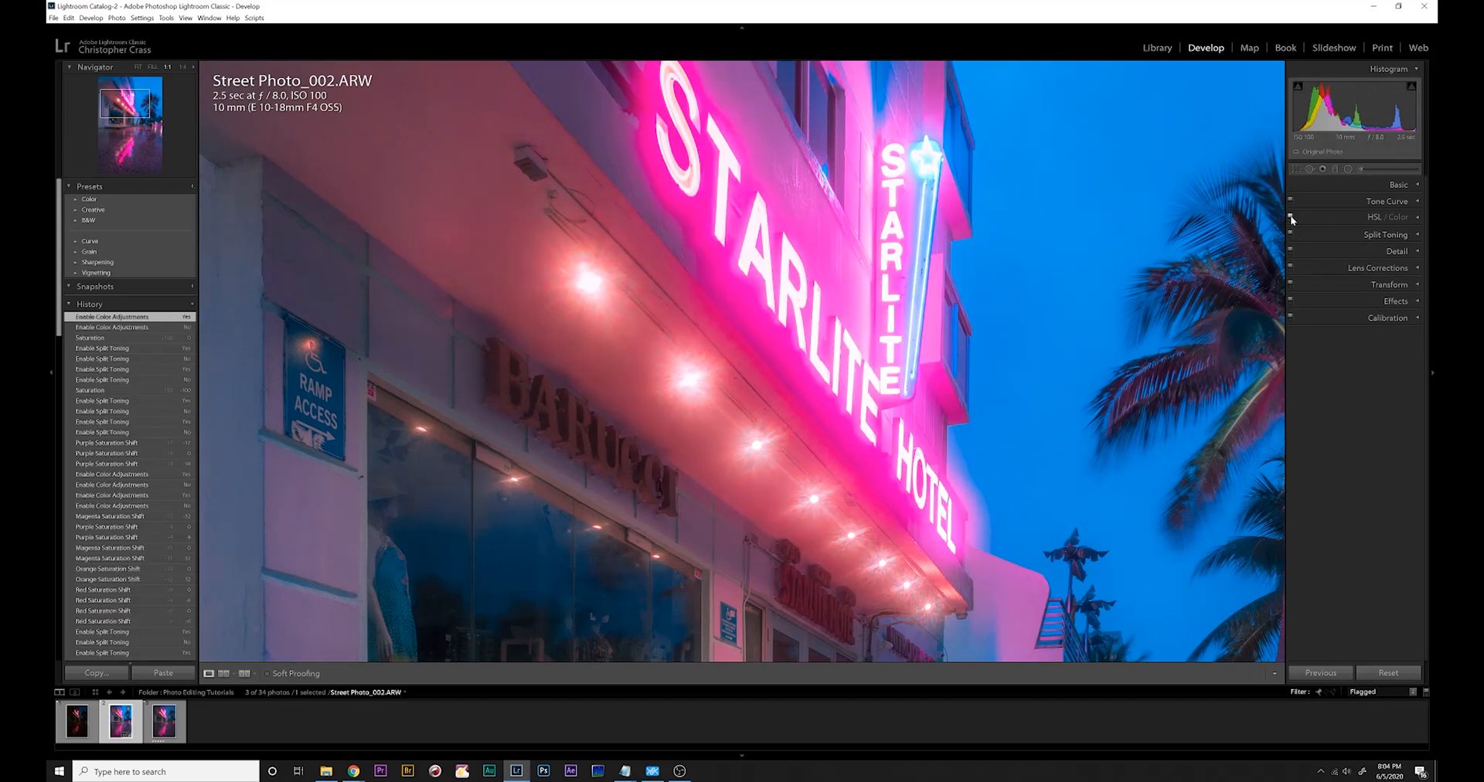
{"action": "left_click", "coordinate": [1290, 218]}
{"action": "left_click", "coordinate": [1290, 219]}
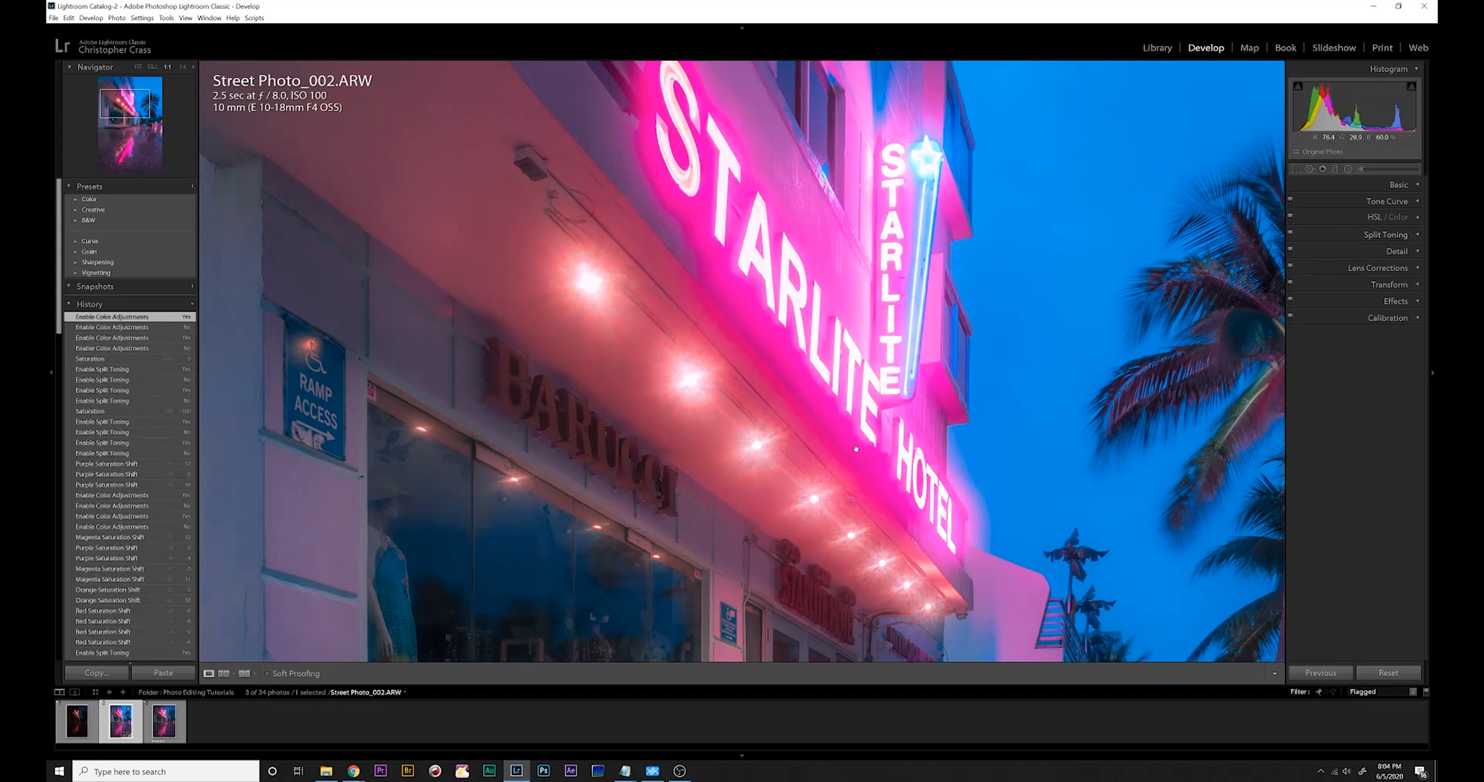
- Try the HSL magenta saturation at -100, and settle it at -51
{"action": "left_click", "coordinate": [1402, 218]}
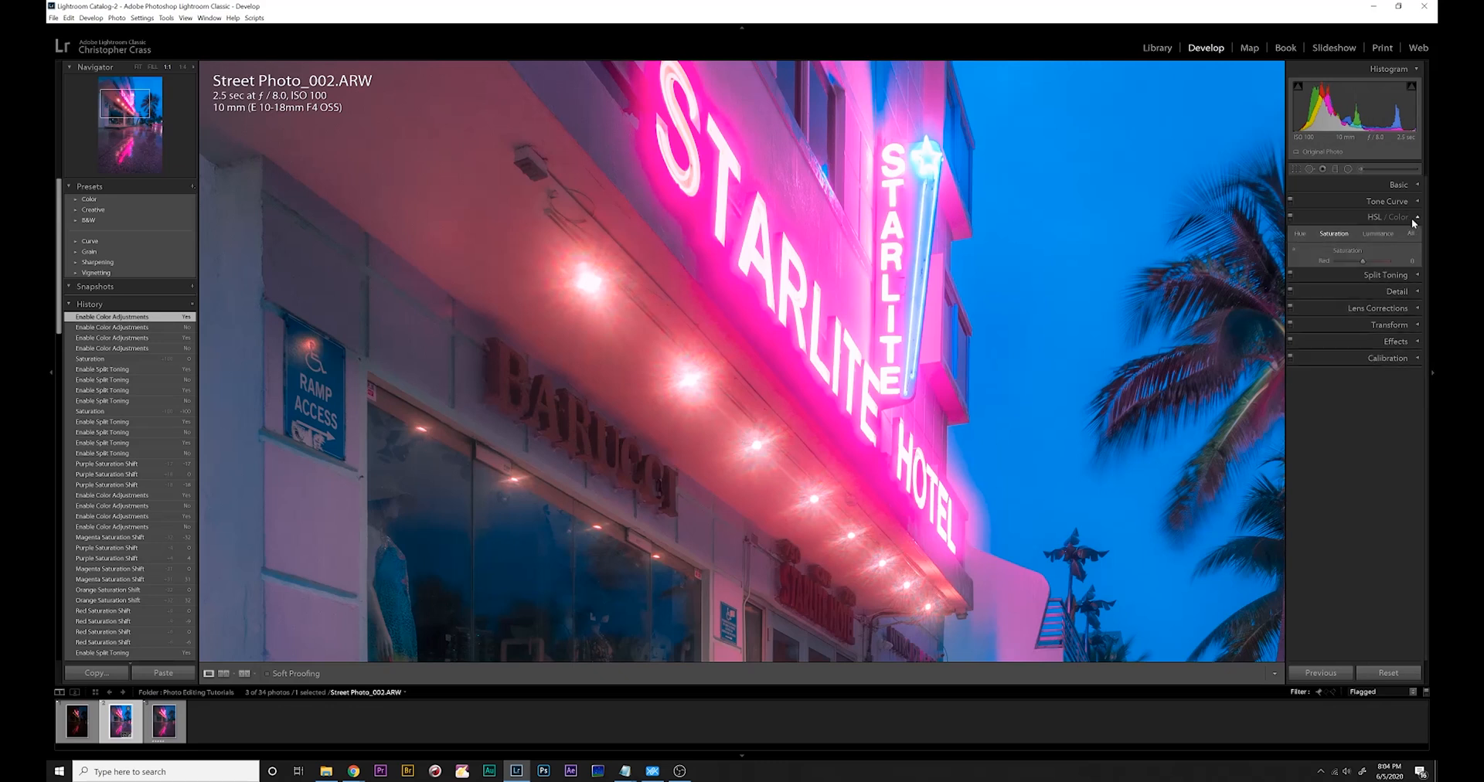
{"action": "left_click_drag", "start_coordinate": [1356, 331], "coordinate": [1334, 334]}
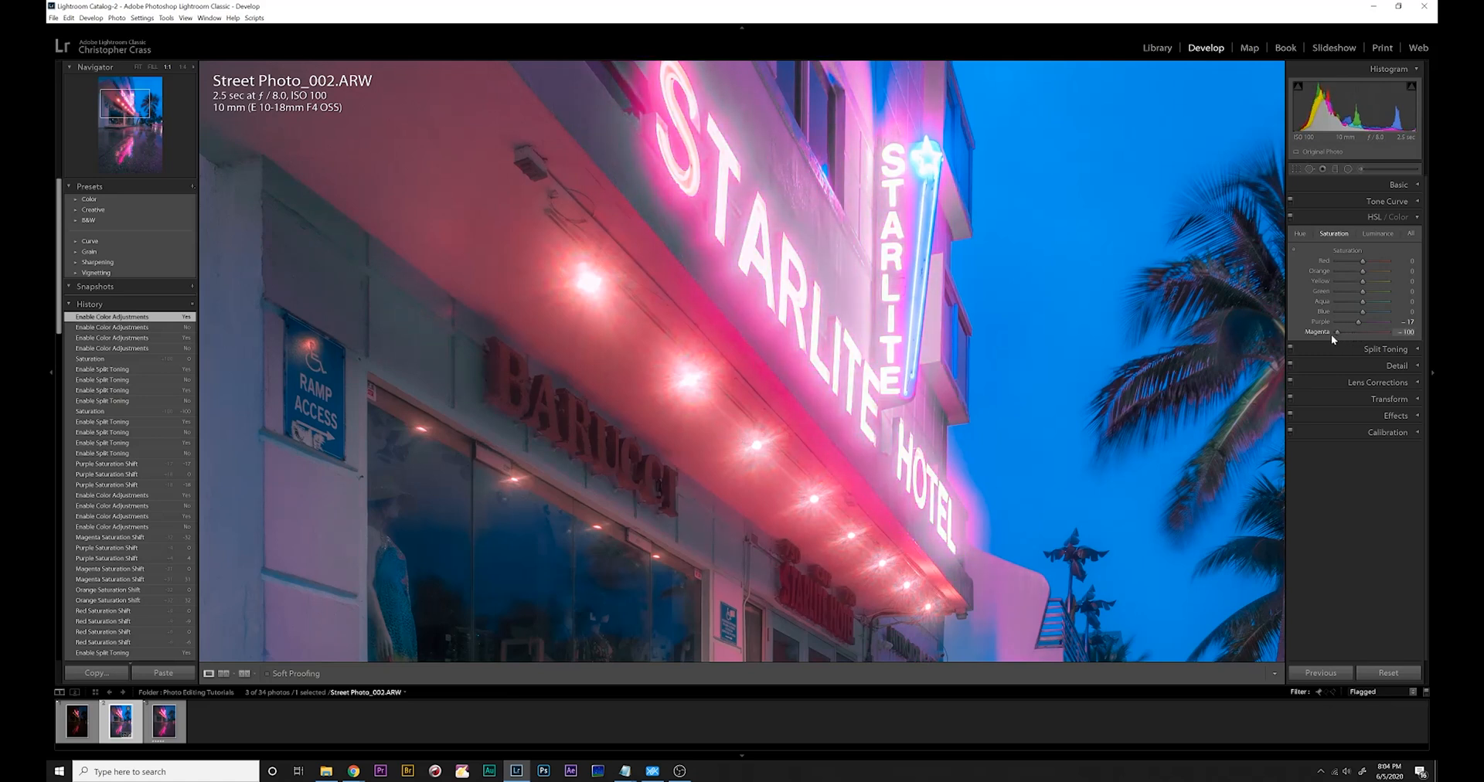
{"action": "mouse_move", "coordinate": [1338, 334]}
{"action": "left_mouse_down"}
{"action": "mouse_move", "coordinate": [1362, 334]}
{"action": "mouse_move", "coordinate": [1349, 336]}
{"action": "left_mouse_up"}
- Turn the HSL adjustments off and on to check the reduced magenta on the sign
{"action": "left_click", "coordinate": [1417, 218]}
{"action": "left_click", "coordinate": [1236, 232]}
{"action": "left_click", "coordinate": [1290, 217]}
{"action": "left_click", "coordinate": [1290, 217]}
{"action": "left_click", "coordinate": [657, 136]}
- Switch between Street Photo_002.ARW and the finished Street Photo_003.jpg to compare their colors, and check the sign up close
{"action": "left_click", "coordinate": [121, 721]}
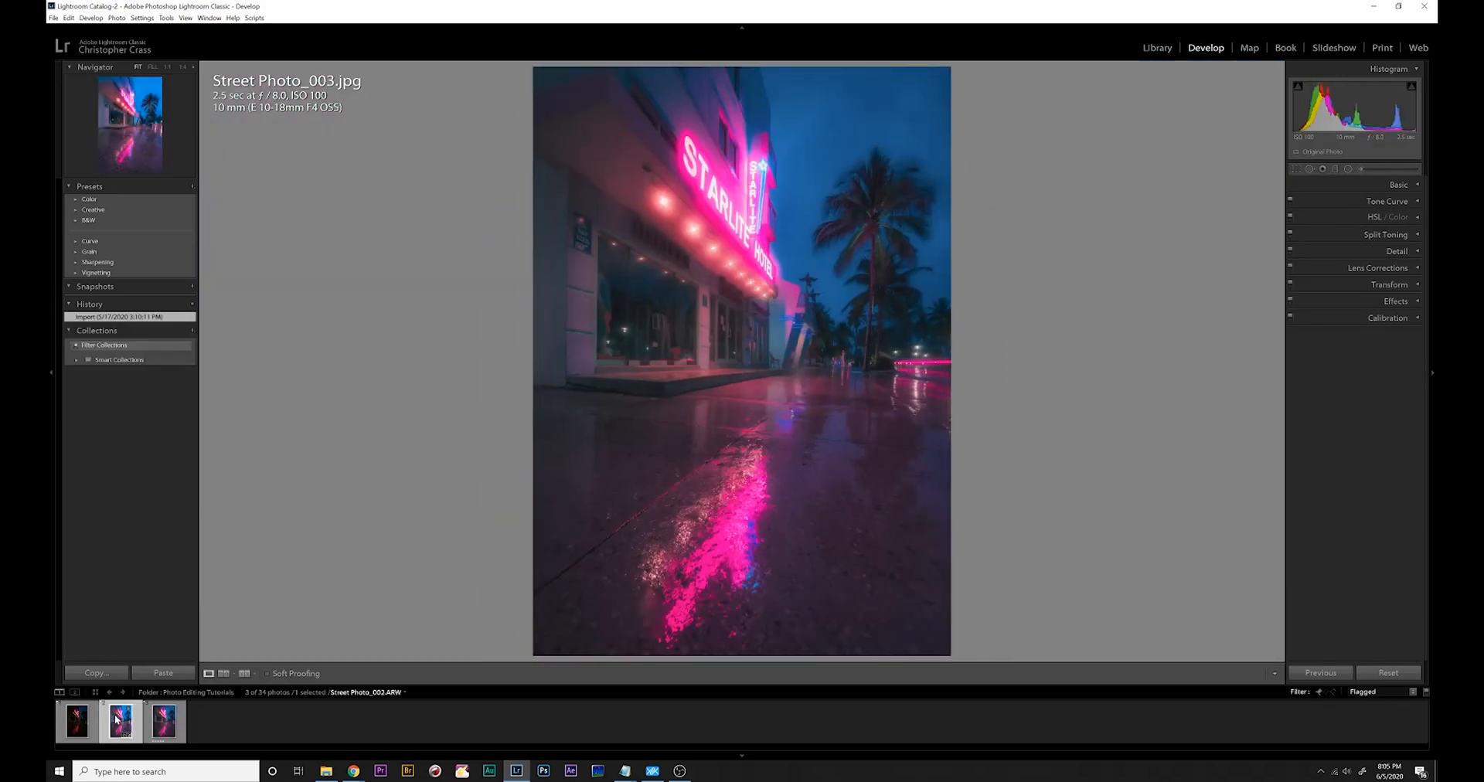
{"action": "left_click", "coordinate": [154, 723]}
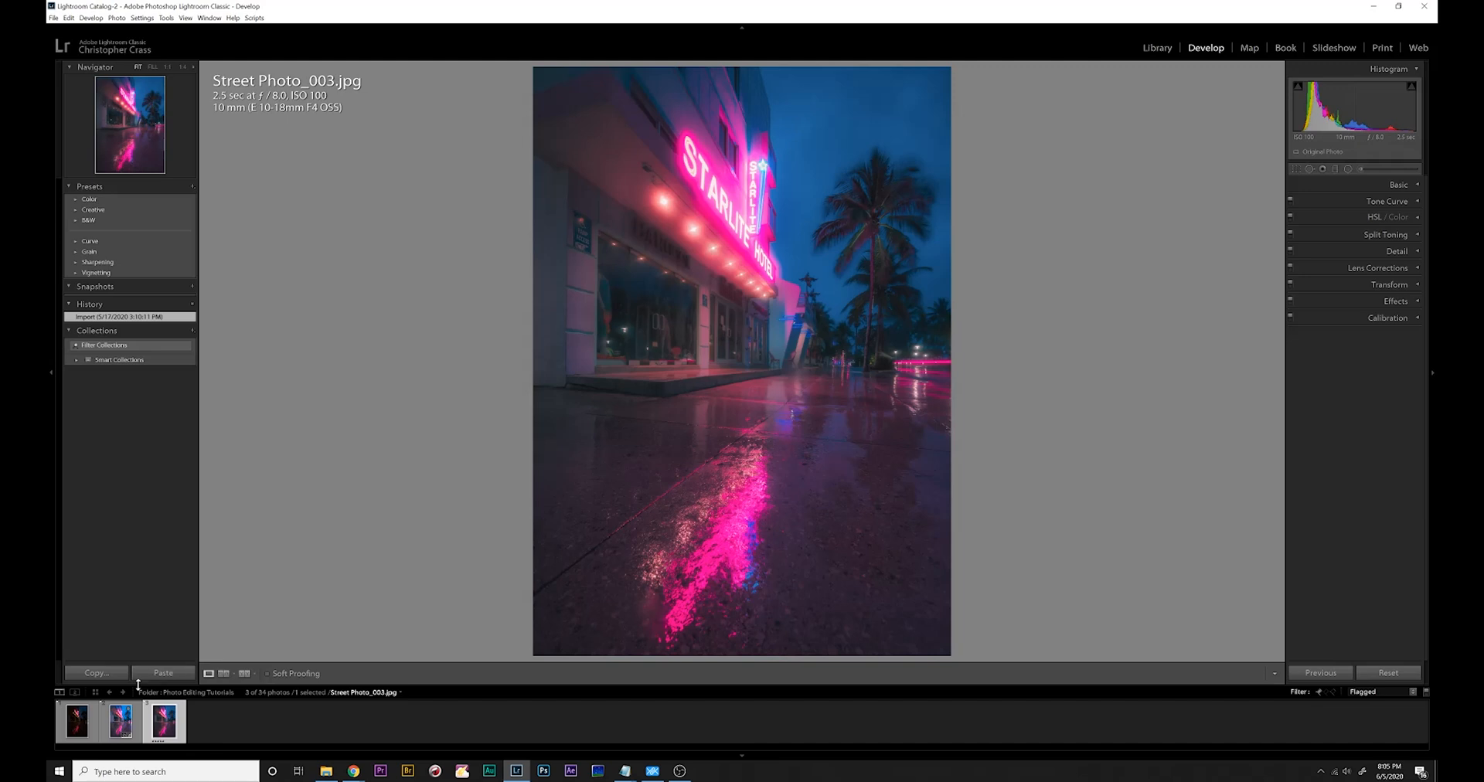
{"action": "left_click", "coordinate": [120, 721]}
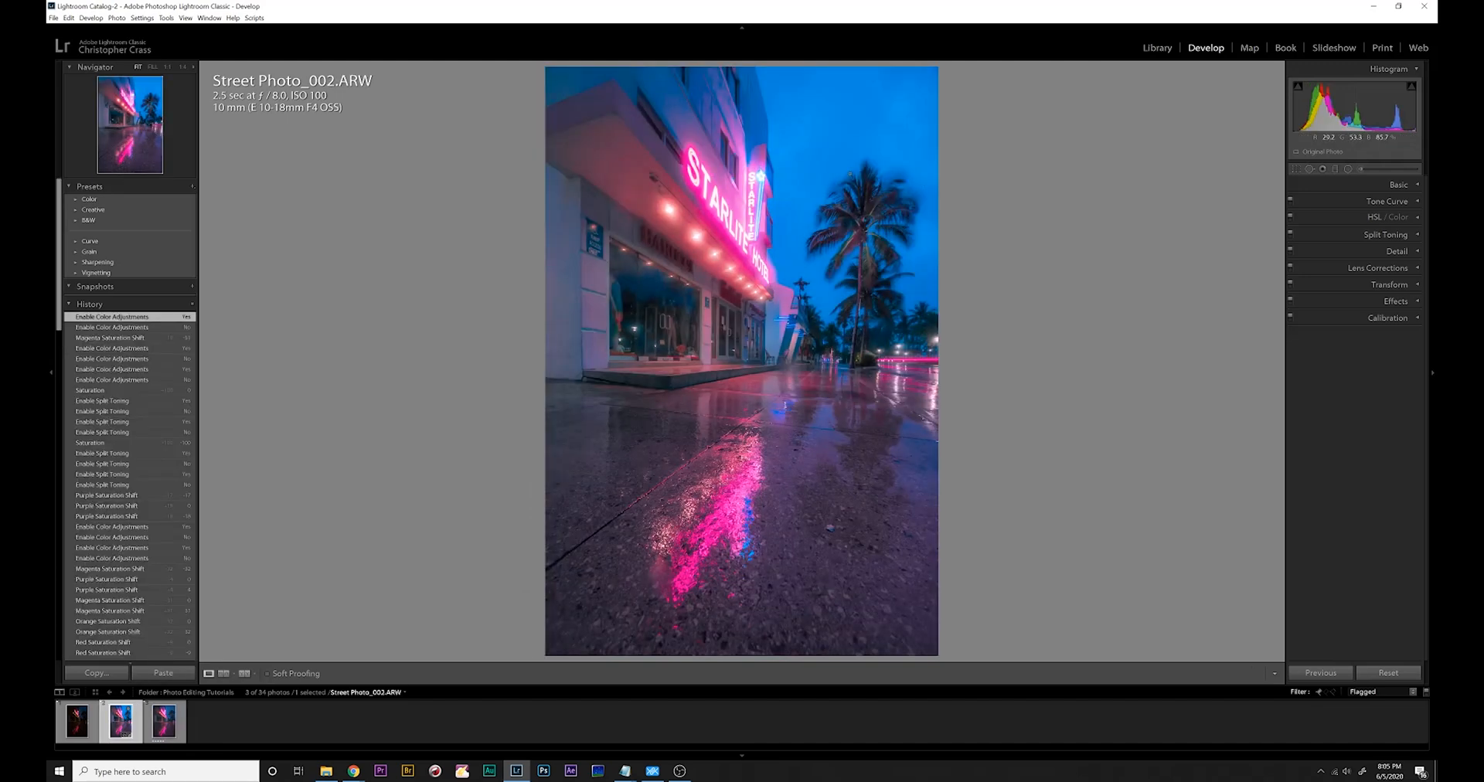
{"action": "left_click", "coordinate": [167, 723]}
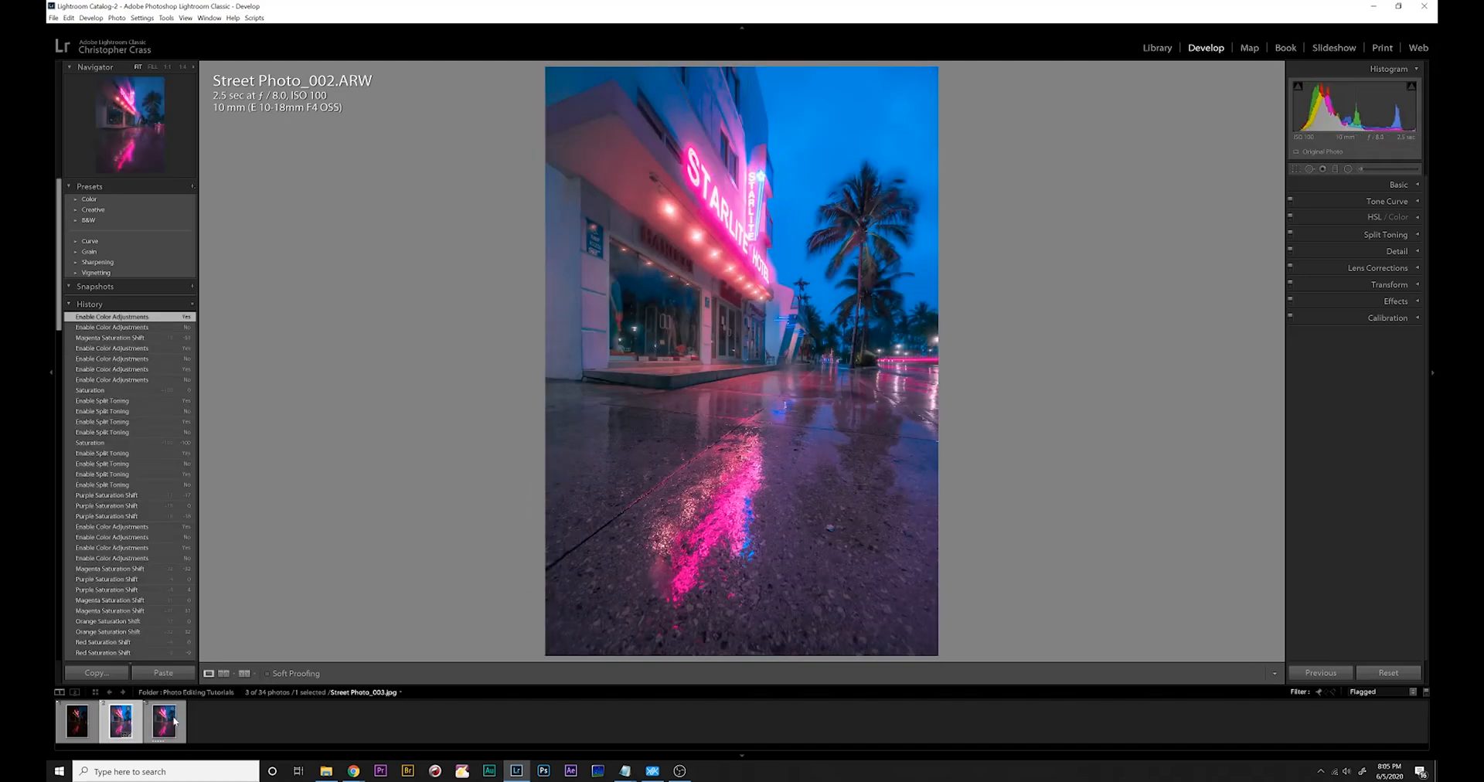
{"action": "left_click", "coordinate": [121, 722]}
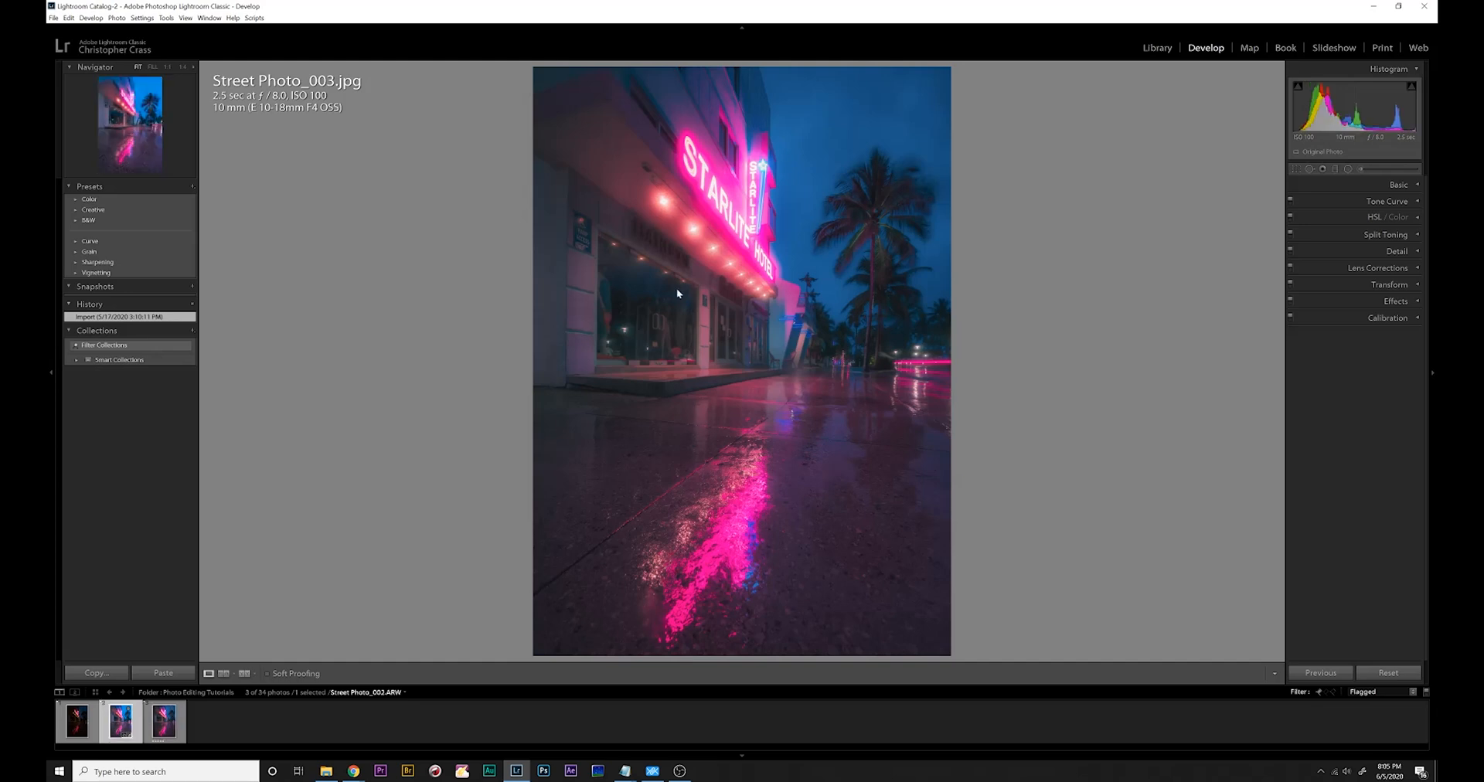
{"action": "left_click", "coordinate": [730, 220]}
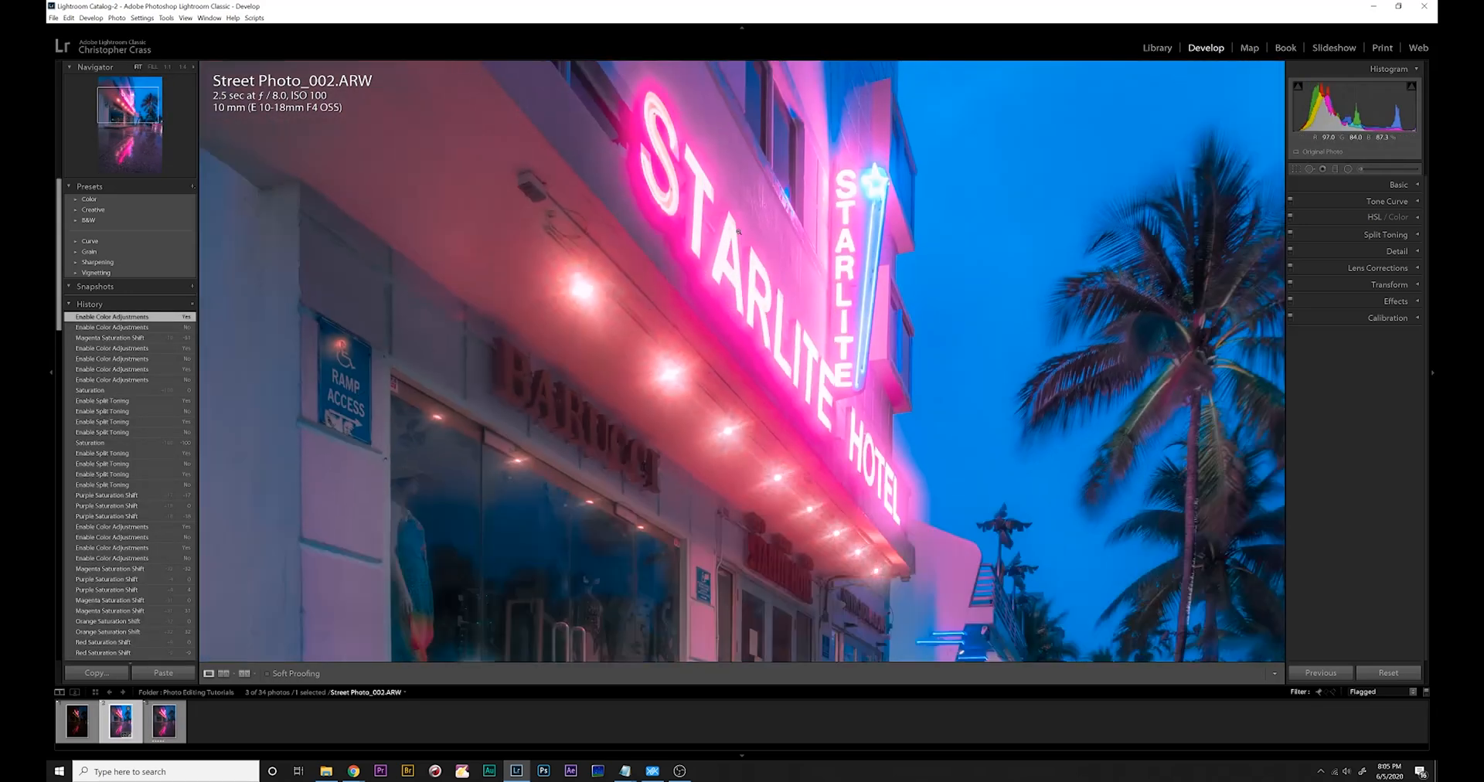
{"action": "left_click", "coordinate": [738, 231]}
- Set the HSL magenta saturation to -34, checking the neon sign up close
{"action": "left_click", "coordinate": [1418, 220]}
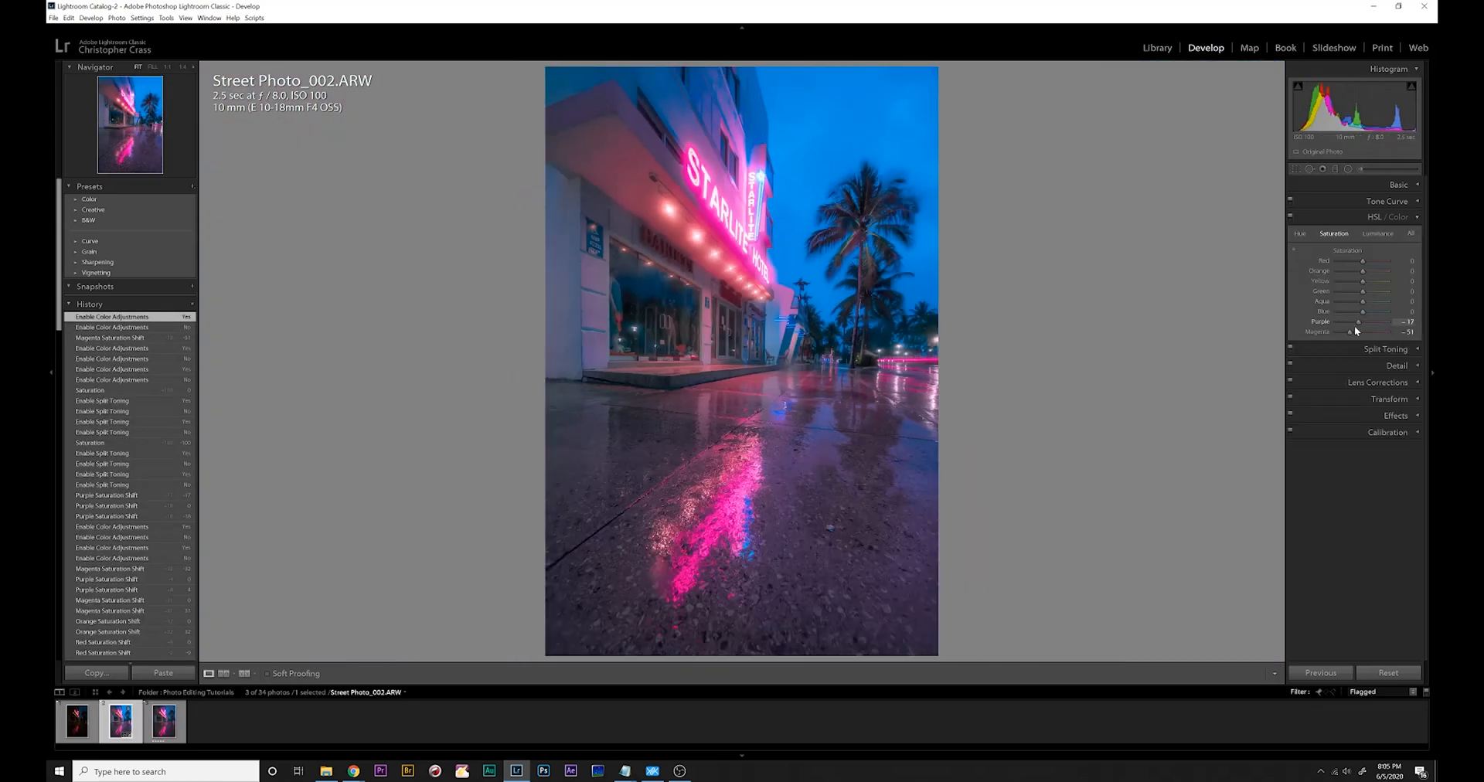
{"action": "left_click_drag", "start_coordinate": [1352, 332], "coordinate": [1354, 333]}
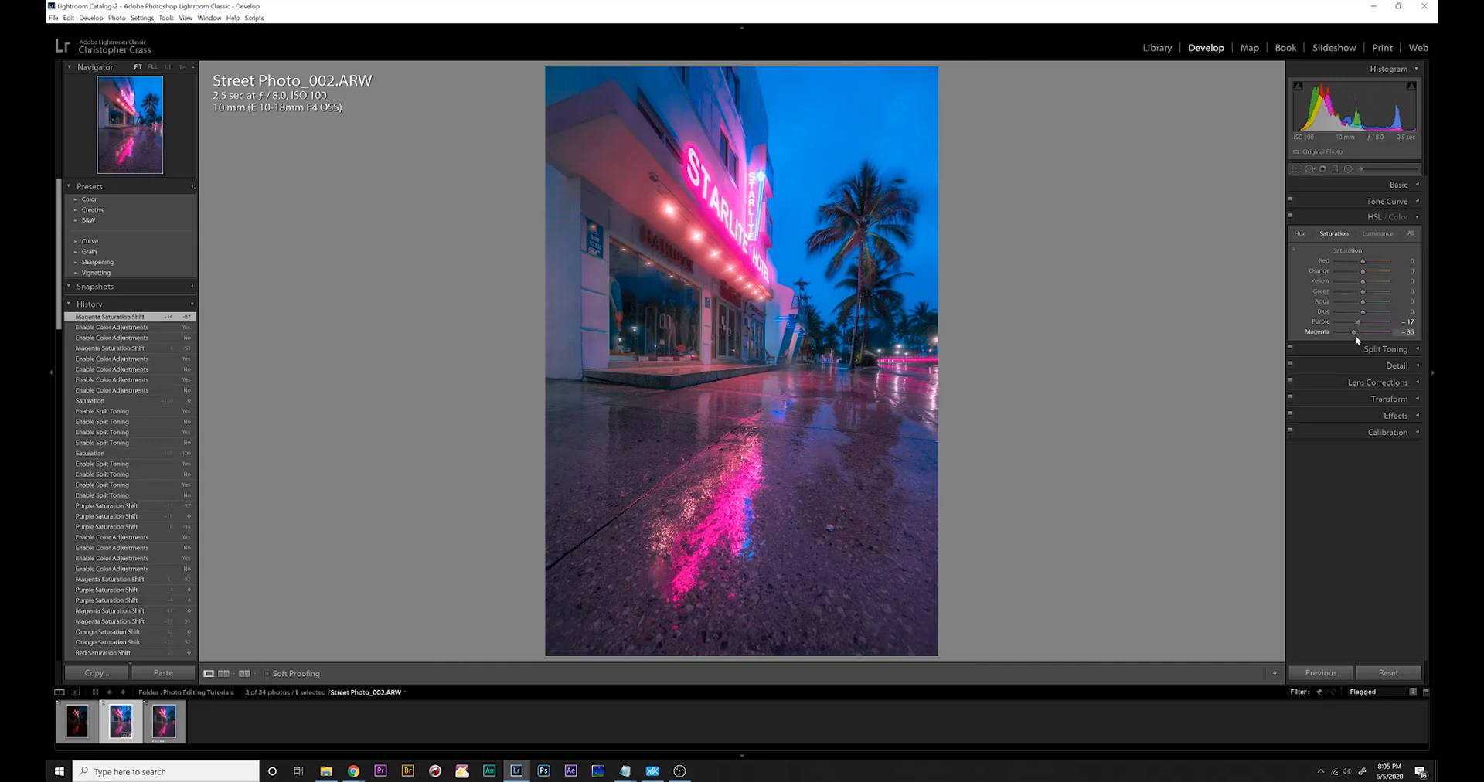
{"action": "left_click_drag", "start_coordinate": [1355, 335], "coordinate": [1356, 335]}
{"action": "left_click", "coordinate": [721, 180]}
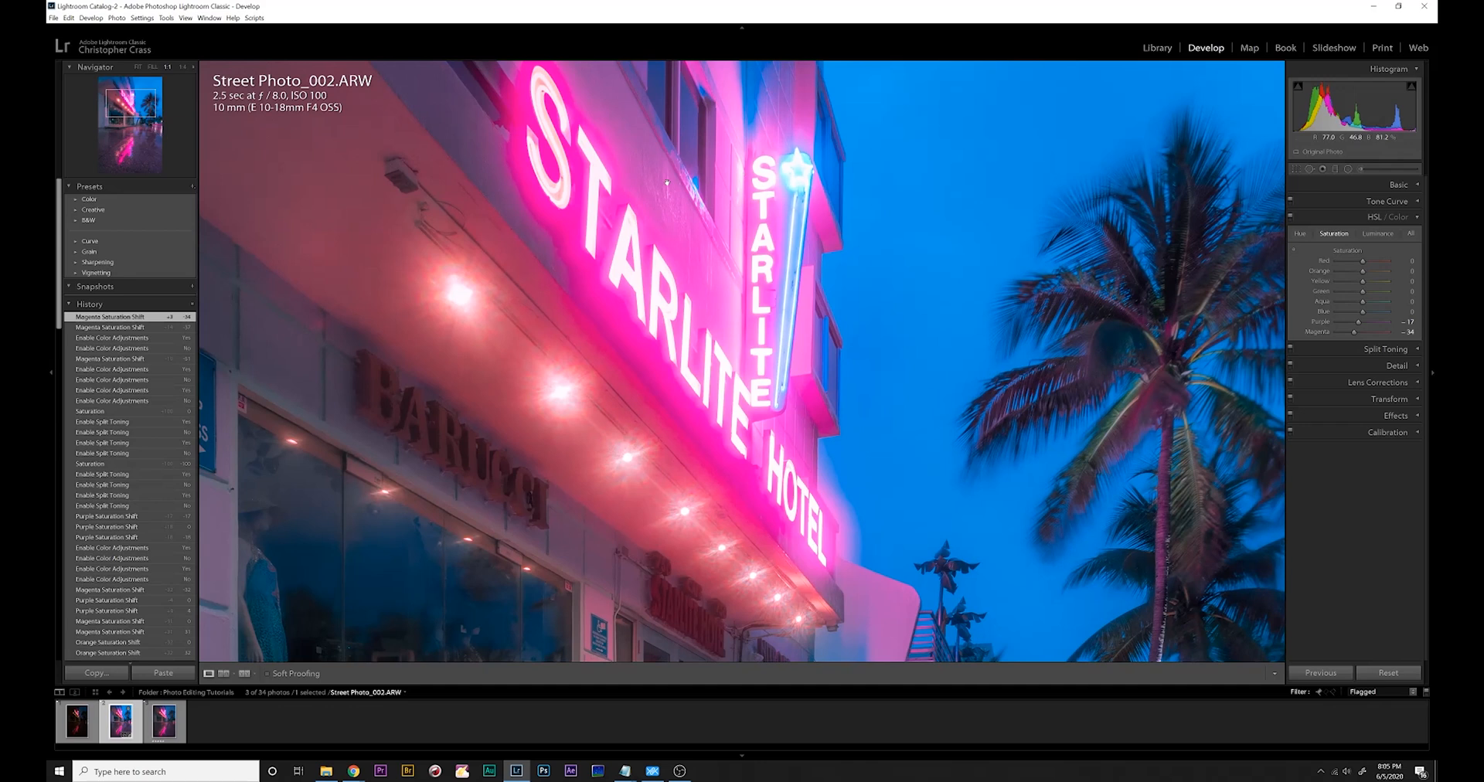
{"action": "left_click", "coordinate": [648, 198]}
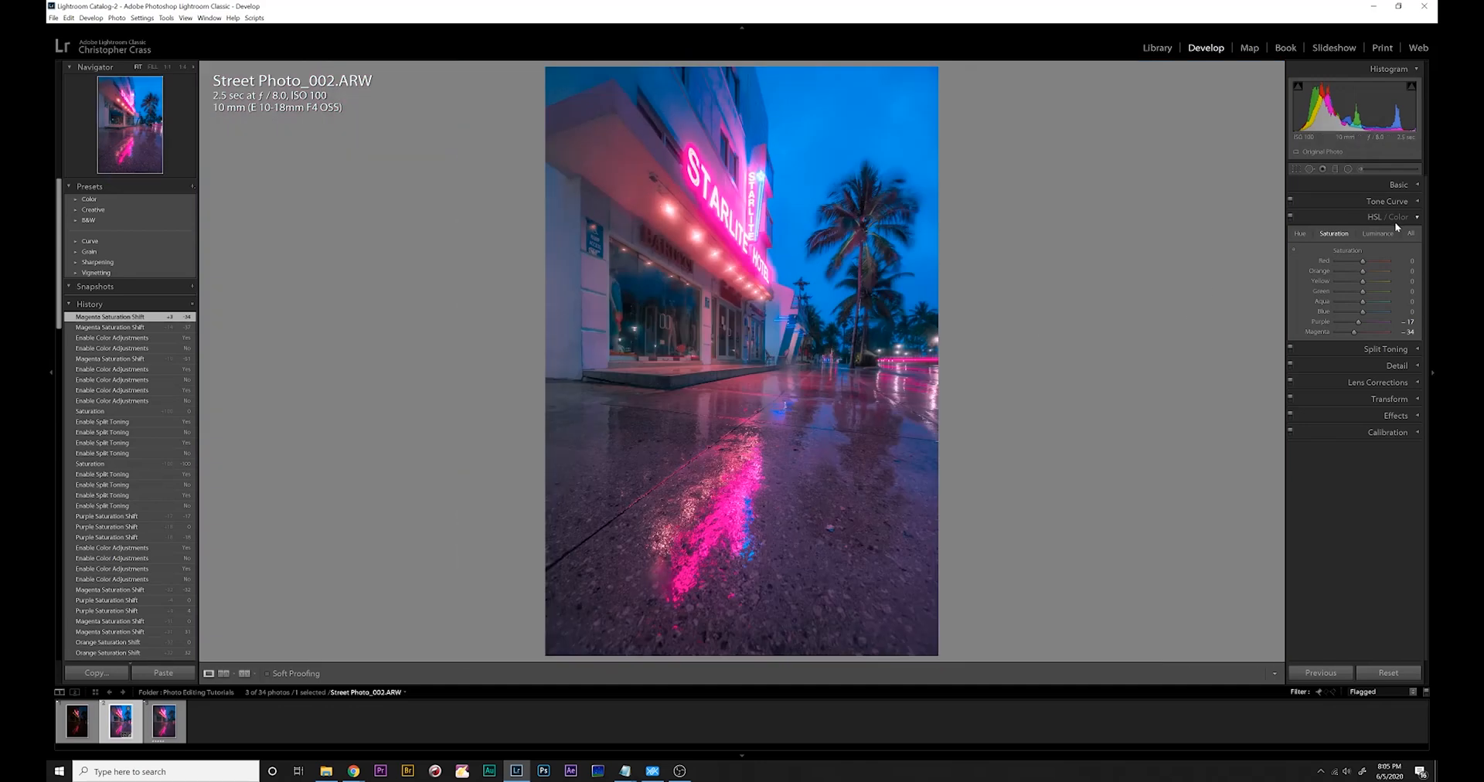
- Toggle split toning off and on twice to compare its effect on the whole photo
{"action": "left_click", "coordinate": [1420, 219]}
{"action": "left_click", "coordinate": [1291, 234]}
{"action": "left_click", "coordinate": [1290, 234]}
{"action": "left_click", "coordinate": [1290, 234]}
{"action": "left_click", "coordinate": [1290, 234]}
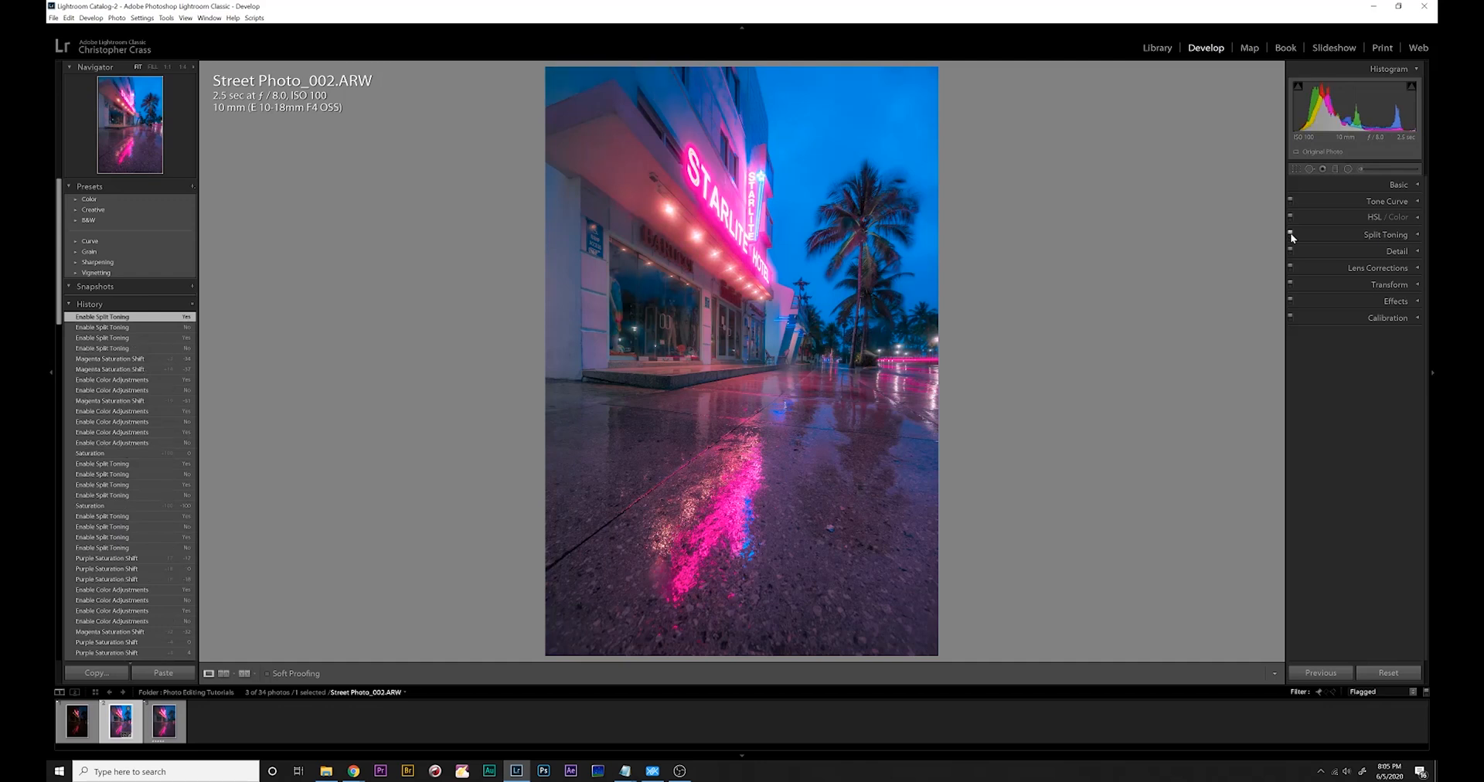
- Set the split toning shadow saturation to 20
{"action": "left_click", "coordinate": [1384, 234]}
{"action": "left_click_drag", "start_coordinate": [1346, 325], "coordinate": [1352, 323]}
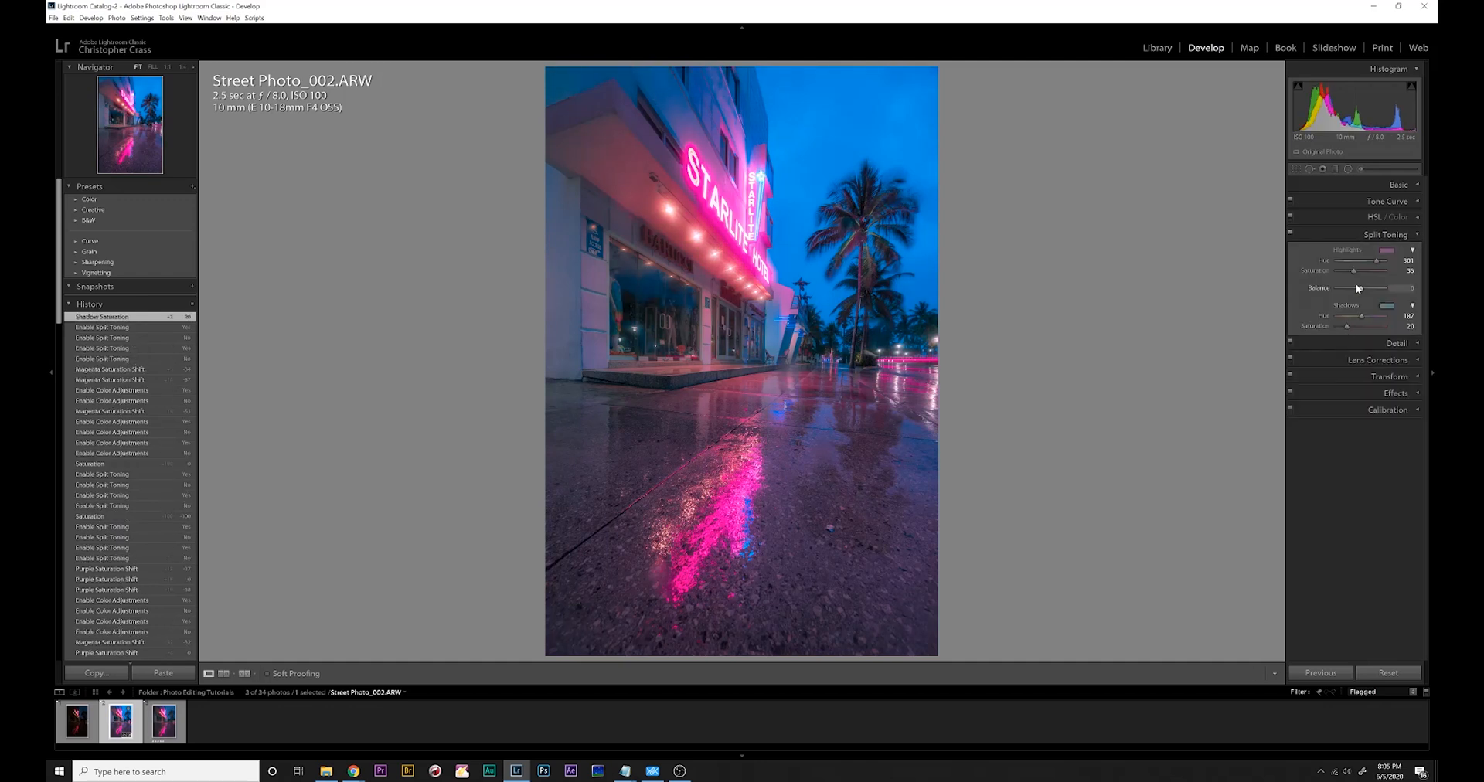
- Reduce the split toning highlight saturation slightly and set the calibration blue primary hue to -38, checking the neon sign up close
{"action": "left_click_drag", "start_coordinate": [1347, 270], "coordinate": [1343, 270]}
{"action": "left_click", "coordinate": [1388, 410]}
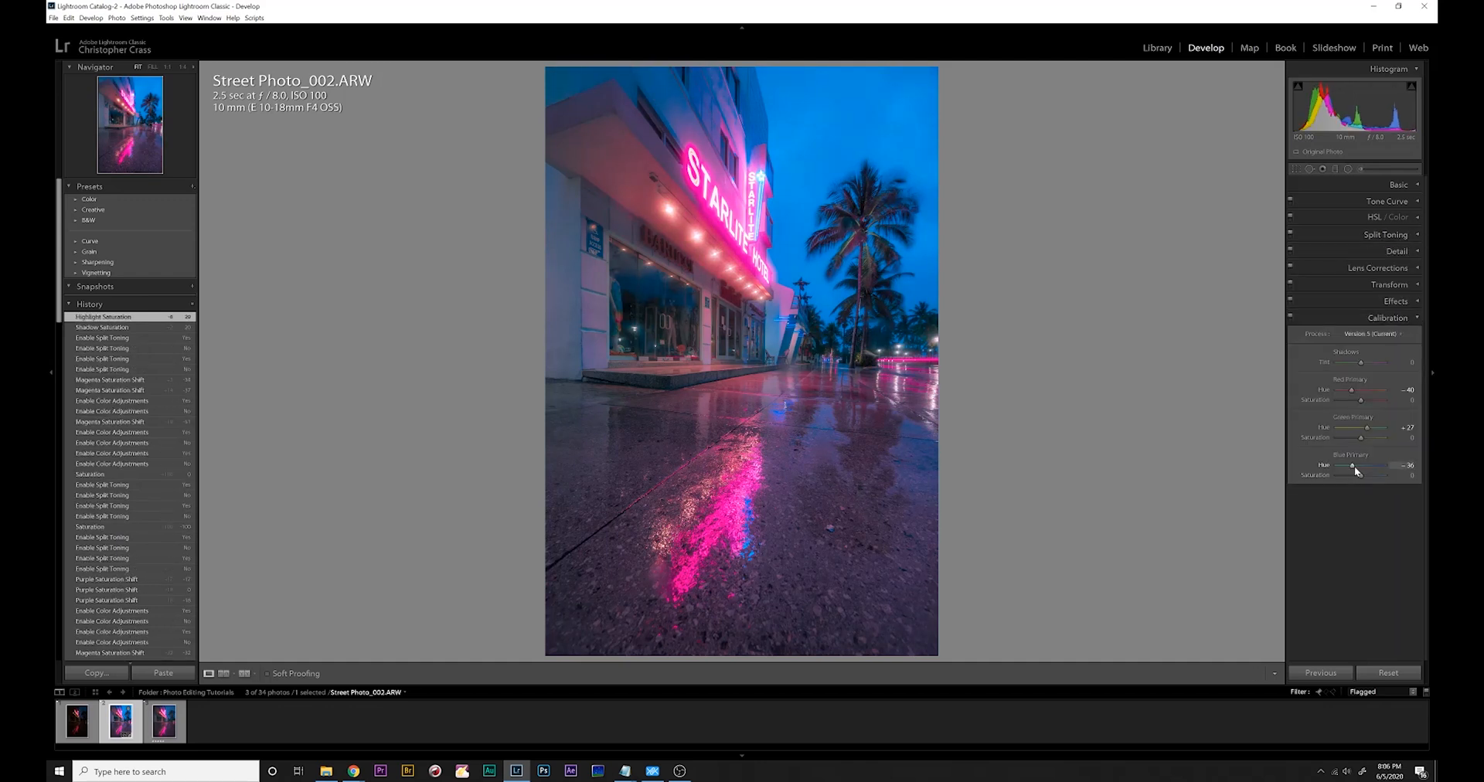
{"action": "left_click_drag", "start_coordinate": [1356, 465], "coordinate": [1349, 465]}
{"action": "left_click", "coordinate": [724, 136]}
{"action": "left_click_drag", "start_coordinate": [714, 220], "coordinate": [689, 373]}
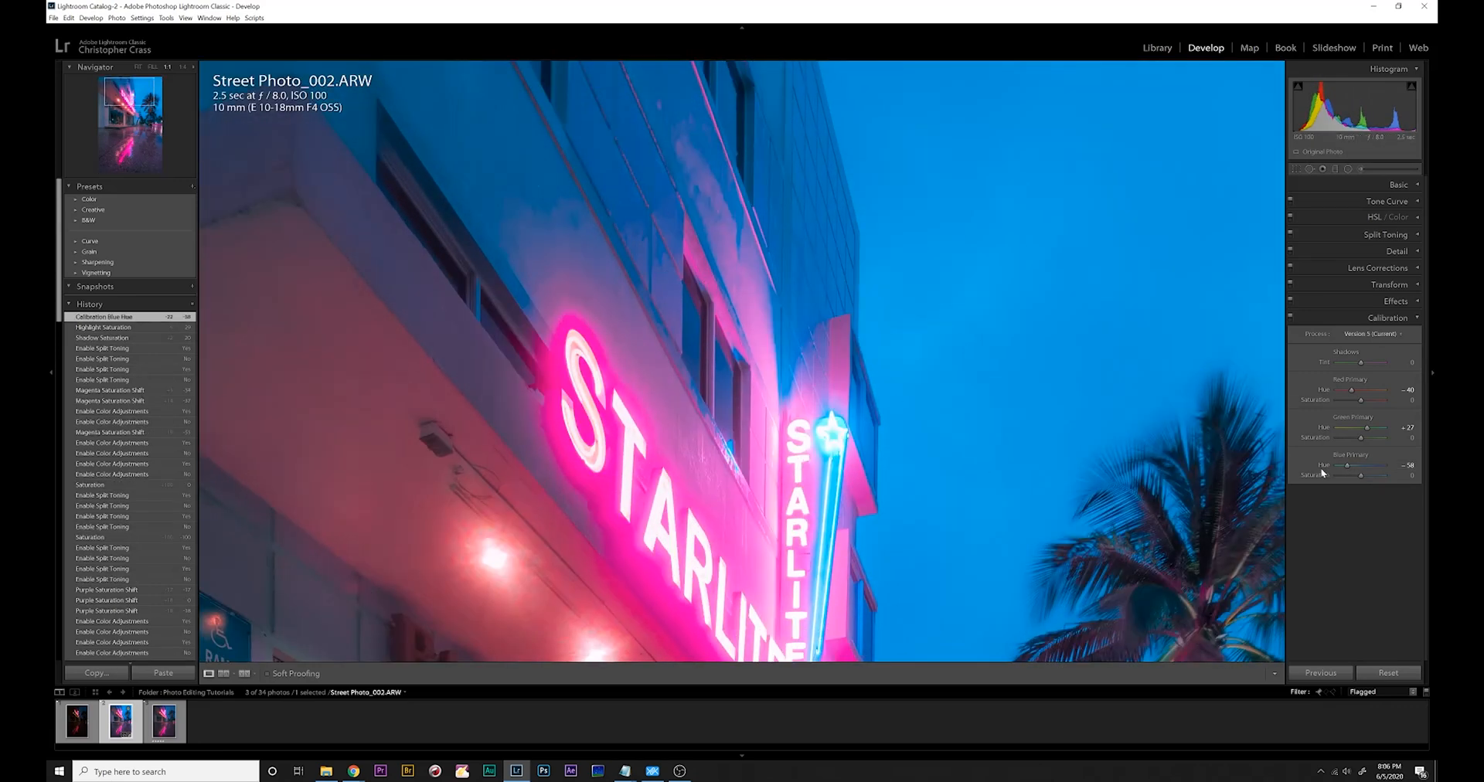
{"action": "left_click_drag", "start_coordinate": [1348, 466], "coordinate": [1352, 466]}
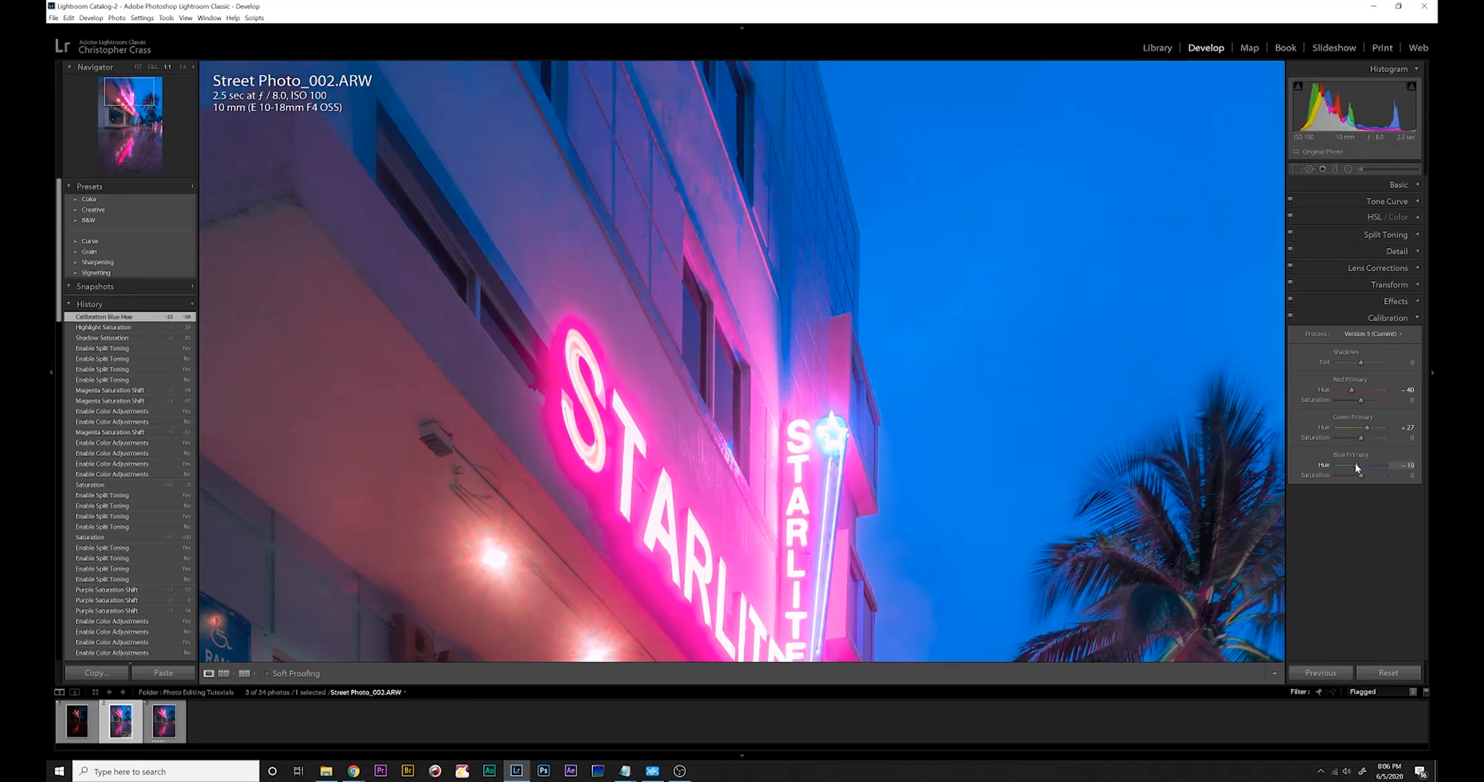
{"action": "left_click", "coordinate": [997, 391]}
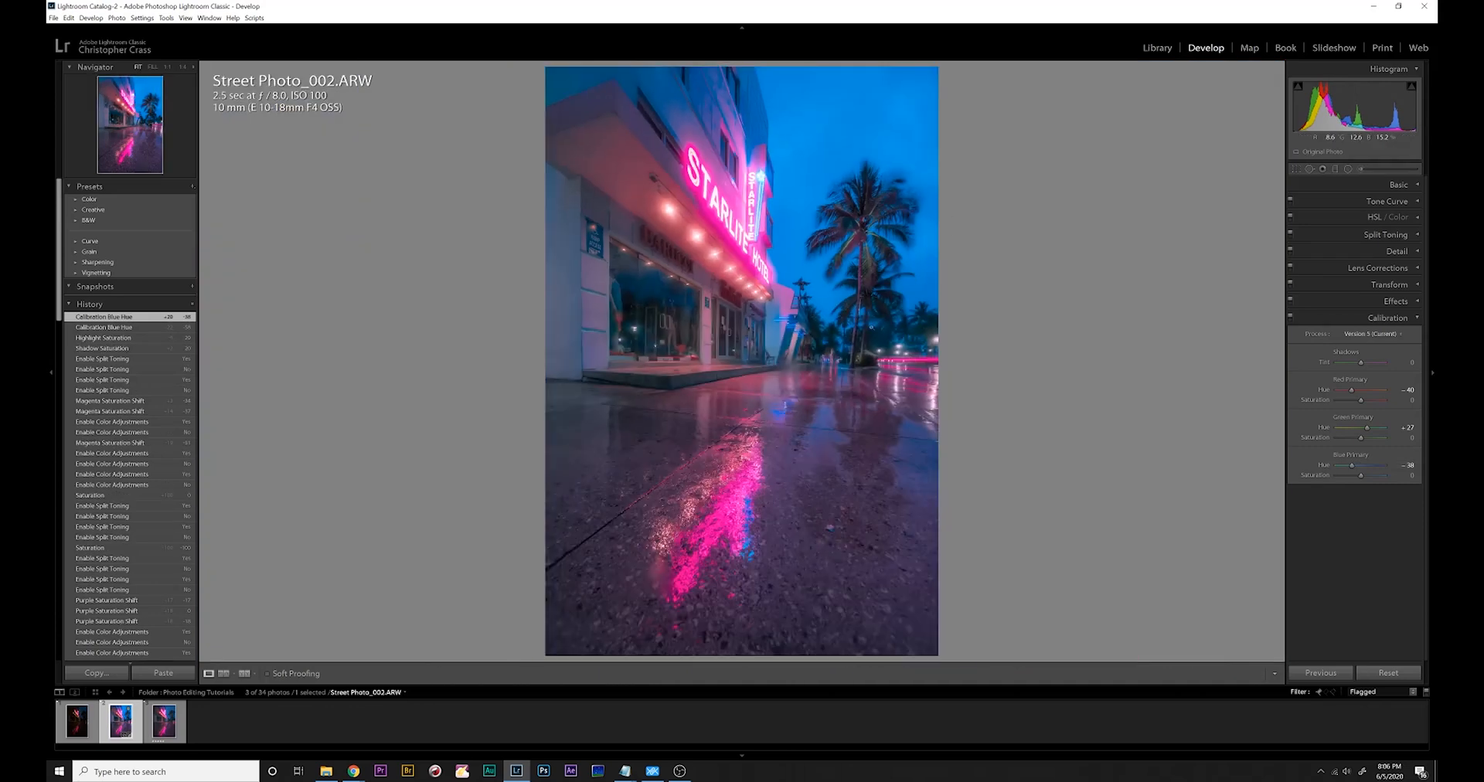
- Try a stronger negative HSL aqua hue shift, undo it, and set the blue hue to -12
{"action": "left_click", "coordinate": [1415, 320]}
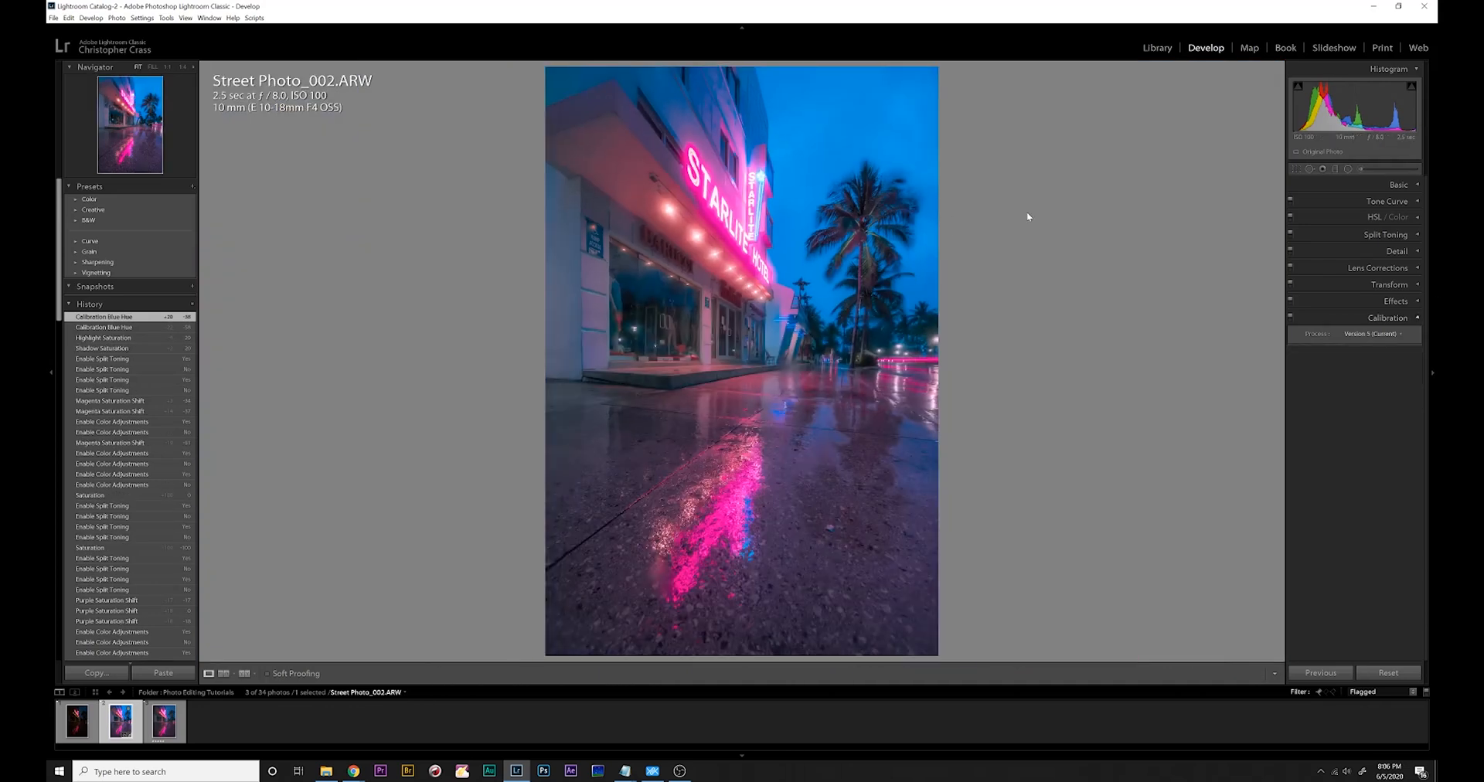
{"action": "left_click", "coordinate": [1417, 219]}
{"action": "left_click", "coordinate": [1302, 234]}
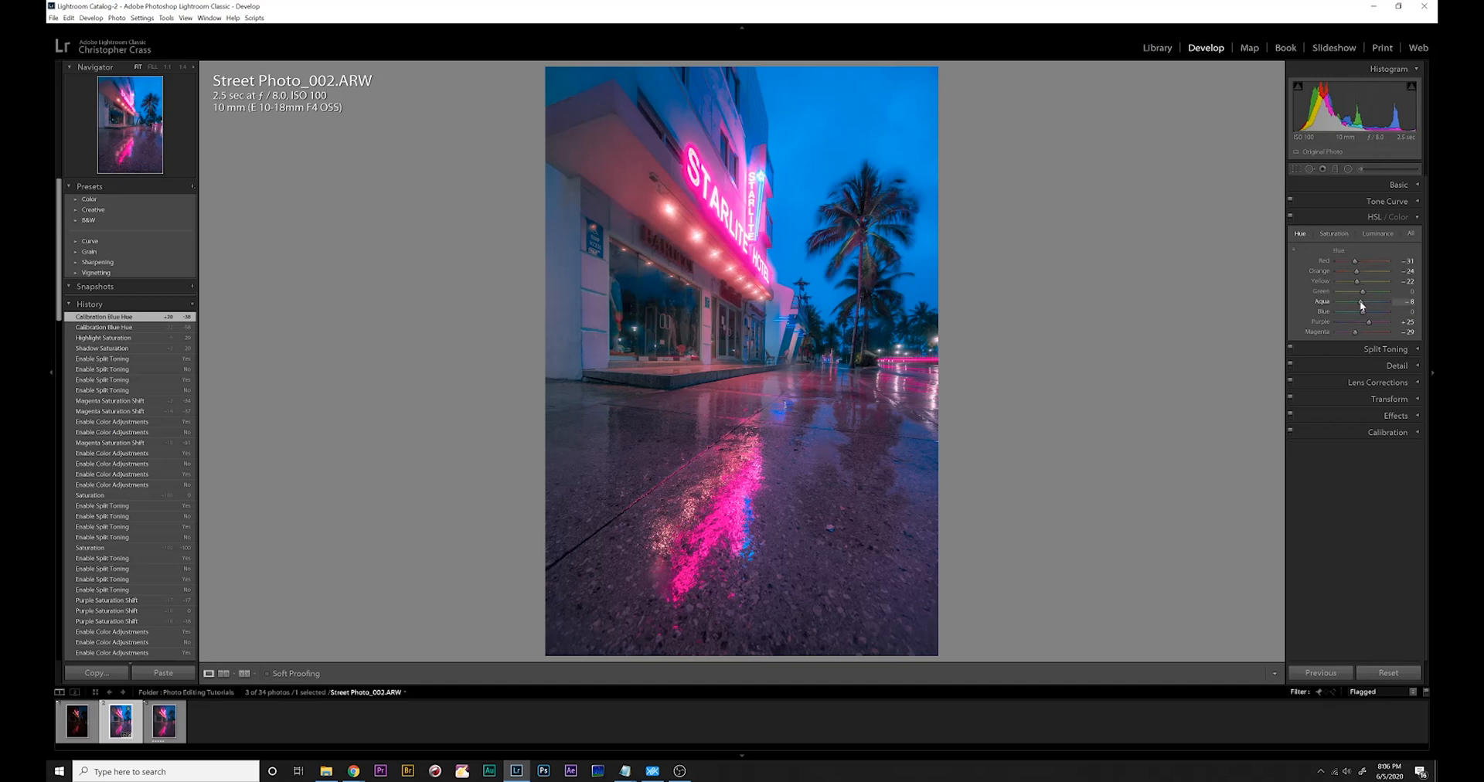
{"action": "left_click_drag", "start_coordinate": [1360, 300], "coordinate": [1352, 304]}
{"action": "key", "text": "ctrl+z"}
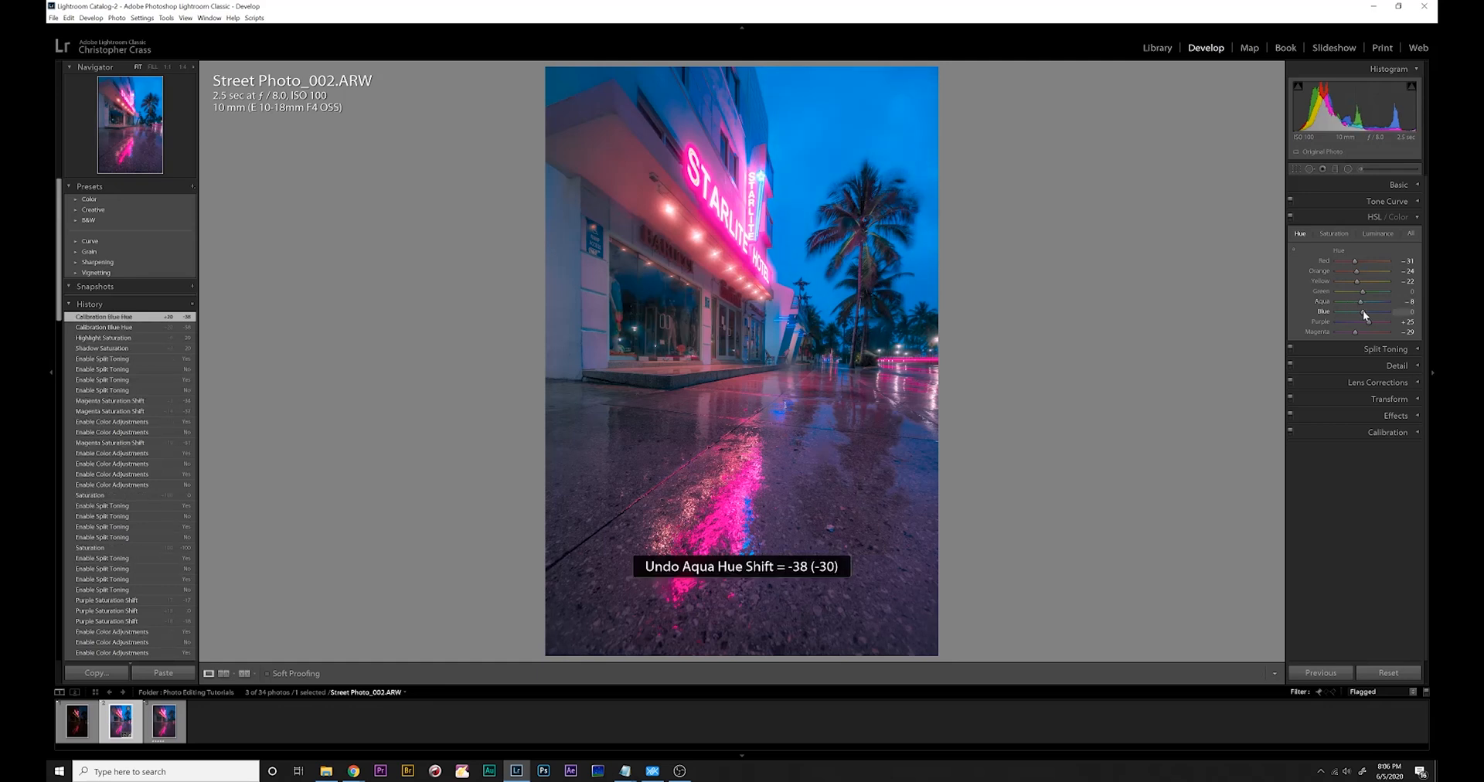
{"action": "left_click_drag", "start_coordinate": [1362, 312], "coordinate": [1360, 311]}
- Compare the photo before and after the edits, and check the pavement reflection and neon sign up close
{"action": "key", "text": "backslash"}
{"action": "key", "text": "backslash"}
{"action": "key", "text": "backslash"}
{"action": "key", "text": "backslash"}
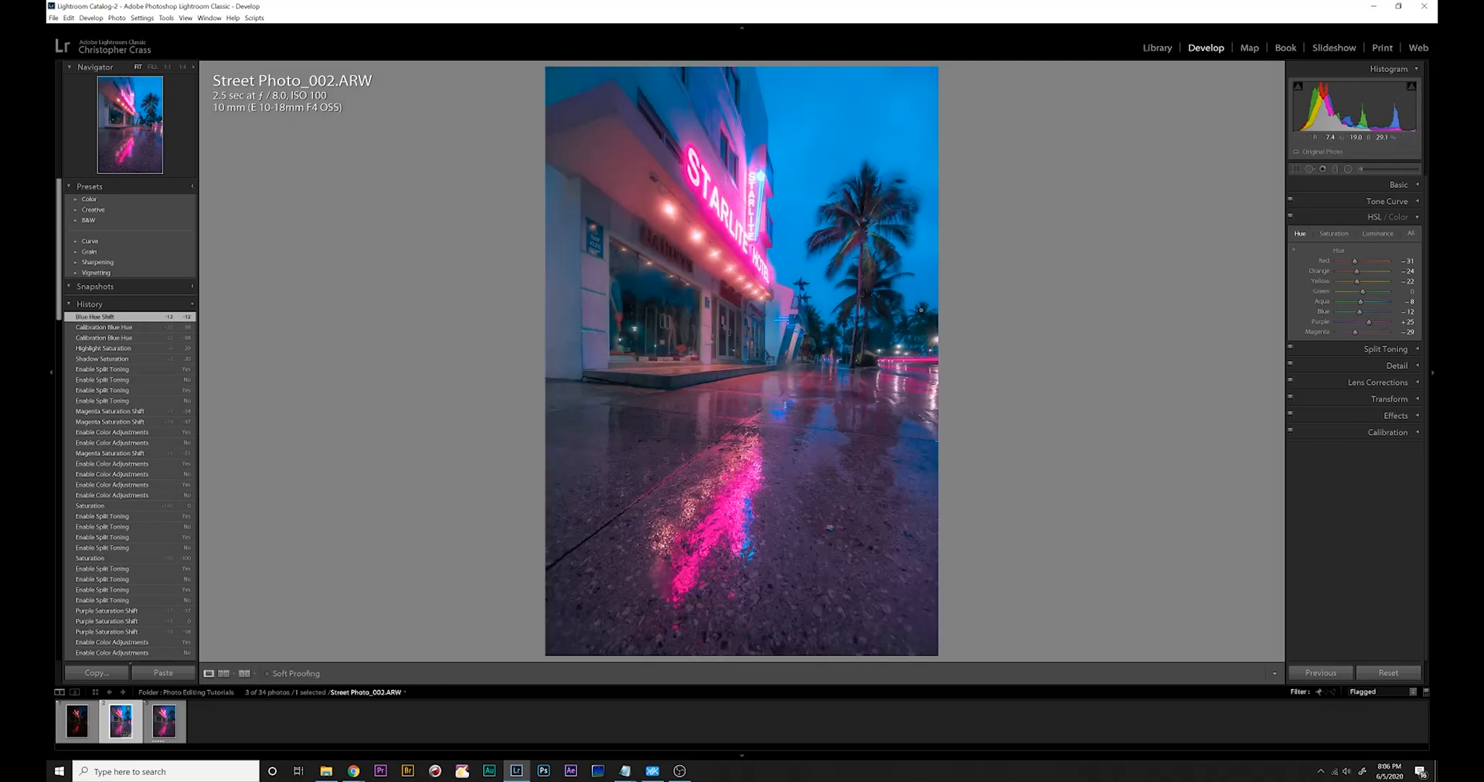
{"action": "left_click", "coordinate": [746, 552]}
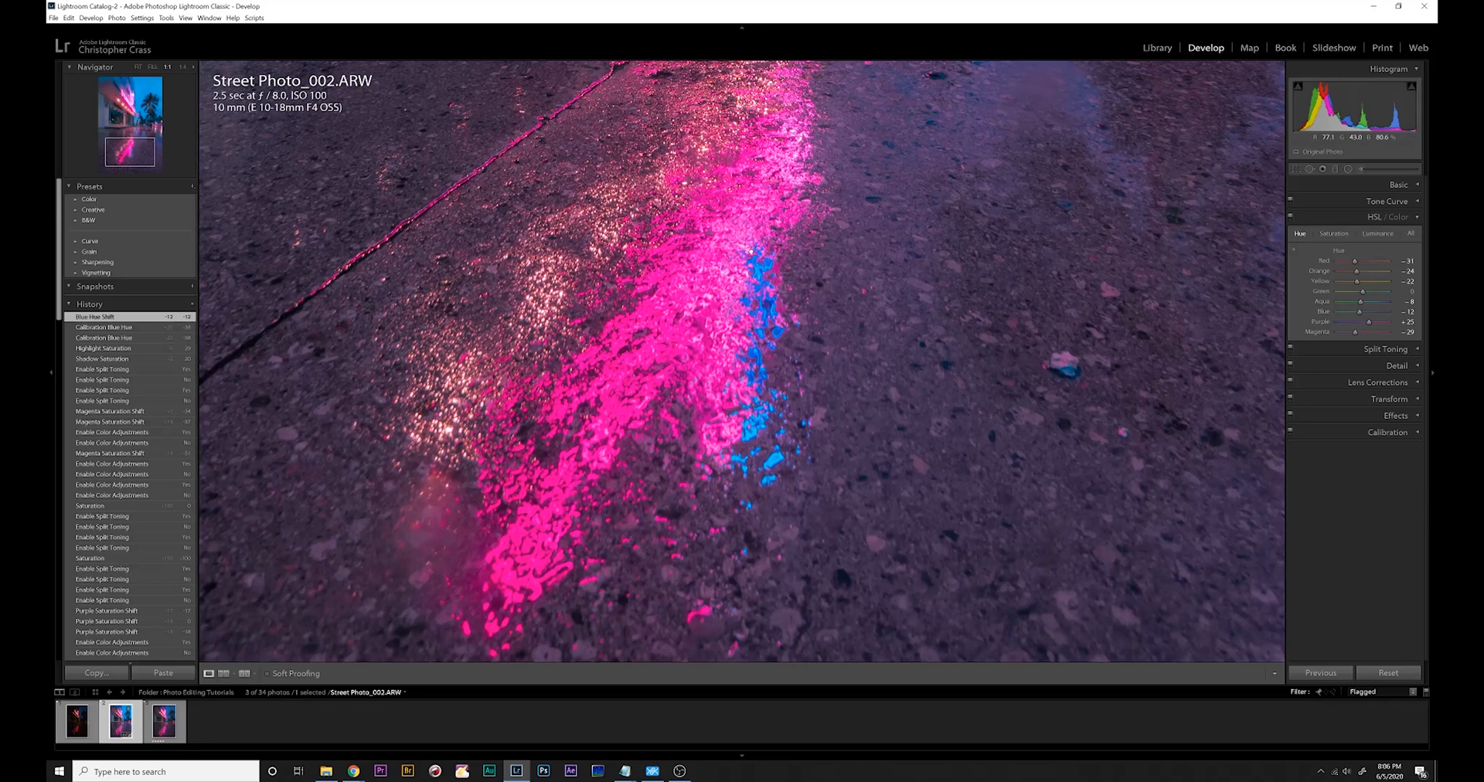
{"action": "left_click", "coordinate": [750, 251]}
{"action": "left_click", "coordinate": [626, 301]}
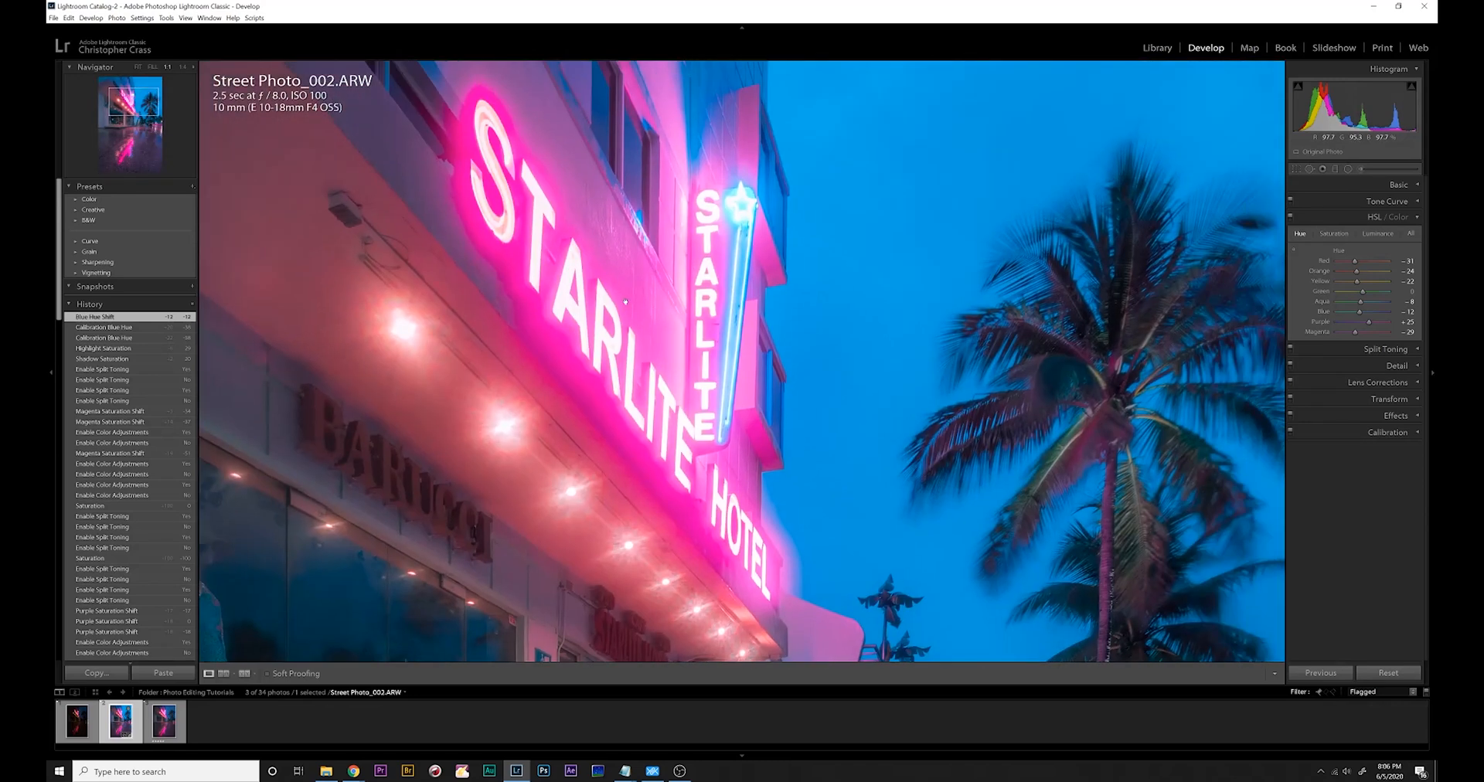
{"action": "left_click", "coordinate": [625, 303]}
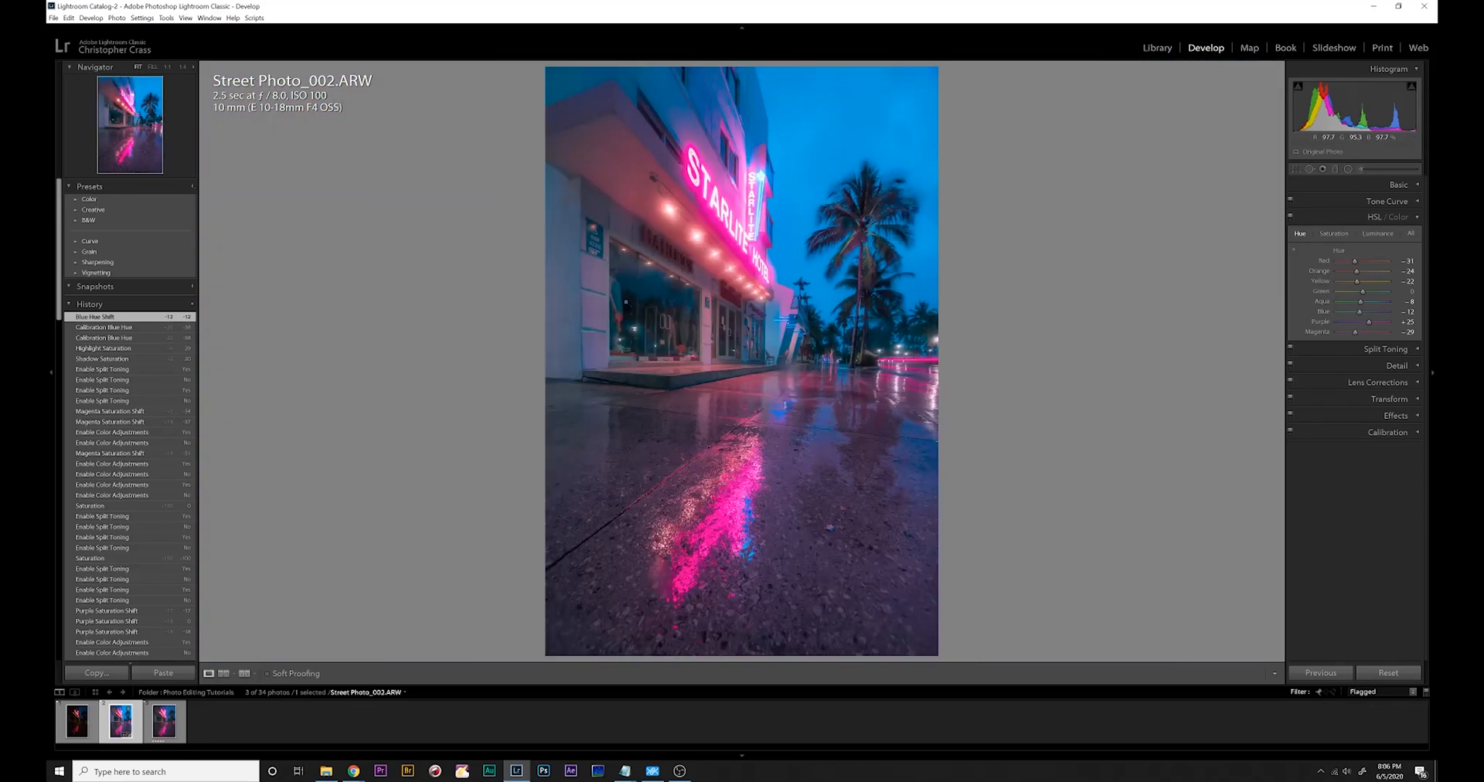
{"action": "left_click", "coordinate": [1417, 217]}
- Synchronize all develop settings from Street Photo_002.ARW to Street Photo_001.ARW, including crop and spot removal
{"action": "left_click", "coordinate": [85, 717], "text": "ctrl"}
{"action": "left_click", "coordinate": [77, 719], "text": "ctrl"}
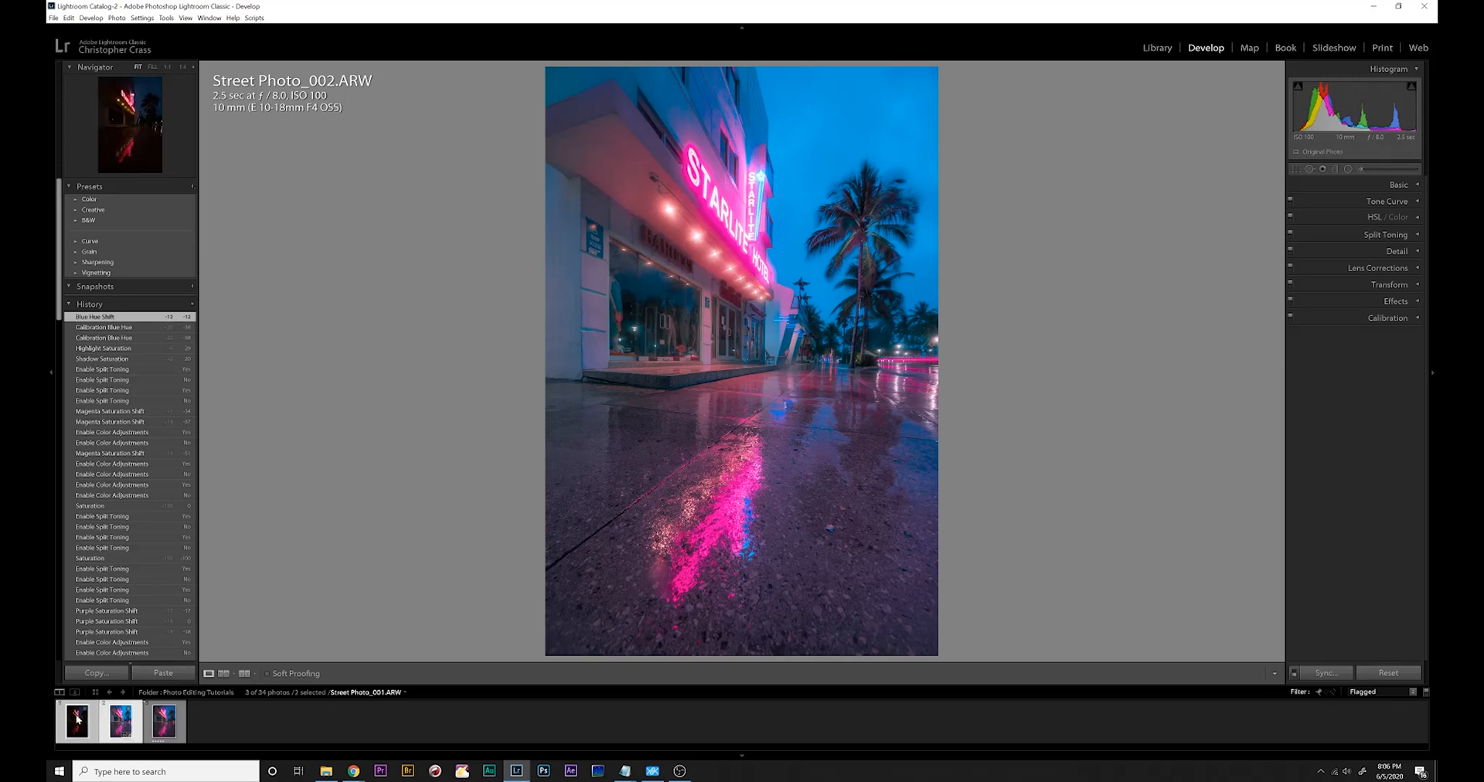
{"action": "left_click", "coordinate": [1323, 672]}
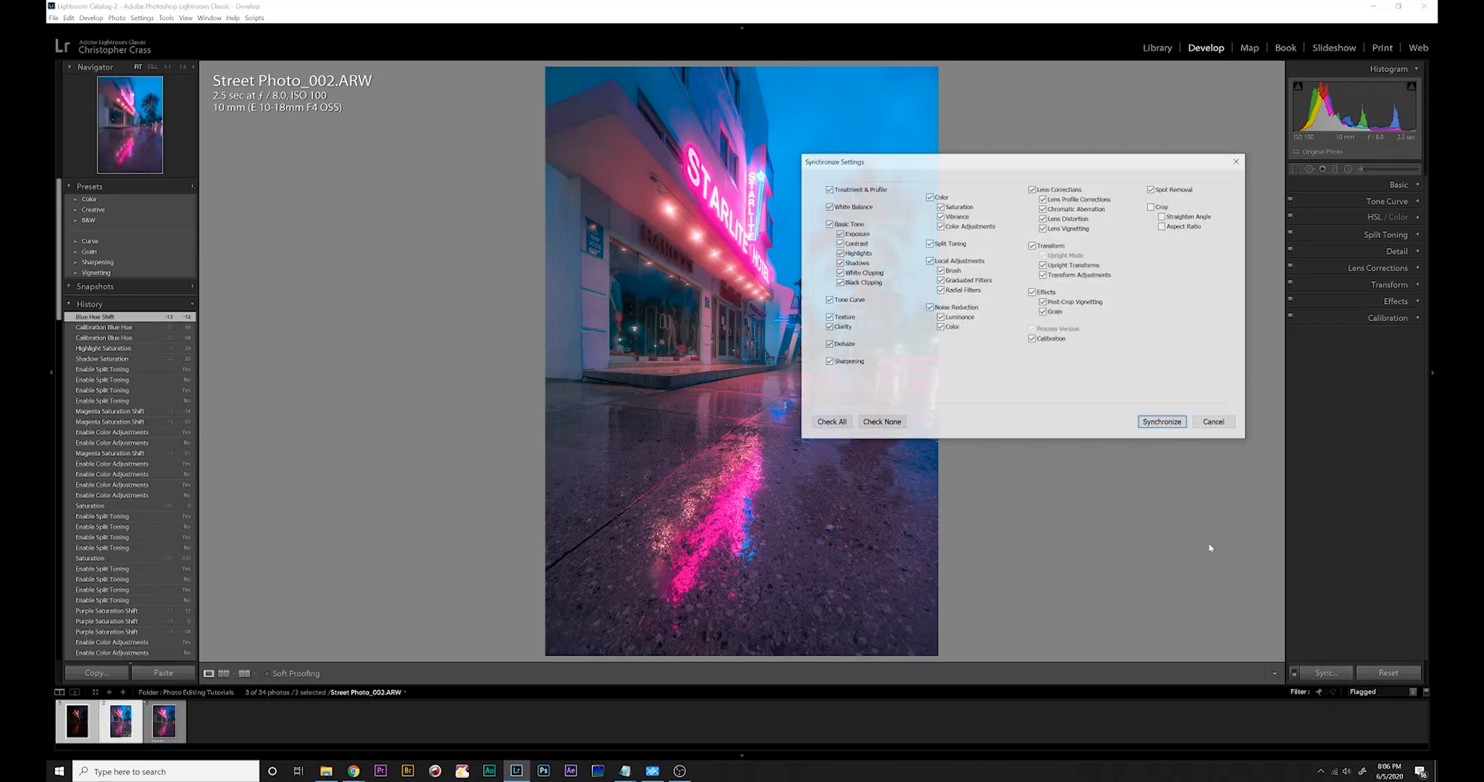
{"action": "left_click", "coordinate": [833, 424]}
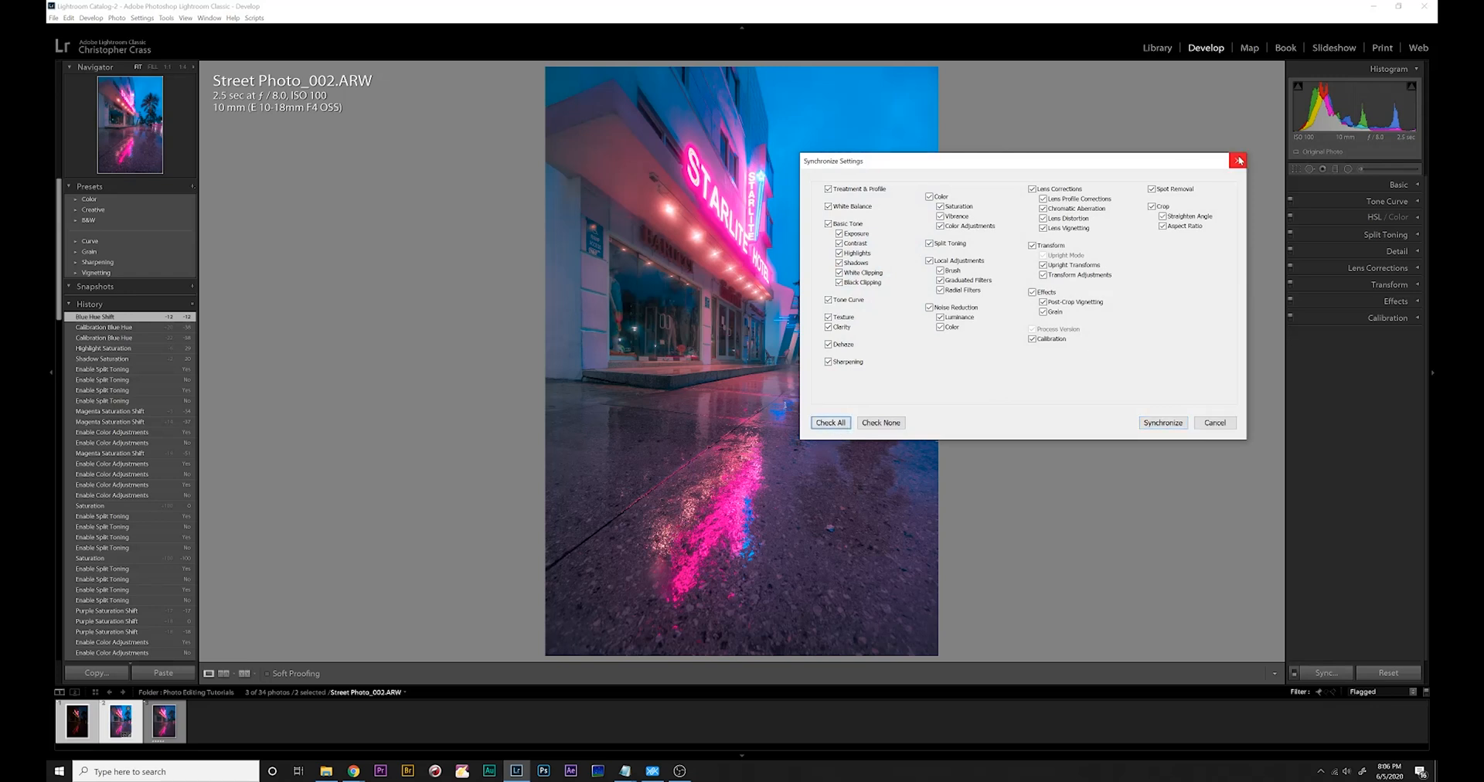
{"action": "left_click", "coordinate": [1174, 422]}
{"action": "left_click", "coordinate": [1161, 424]}
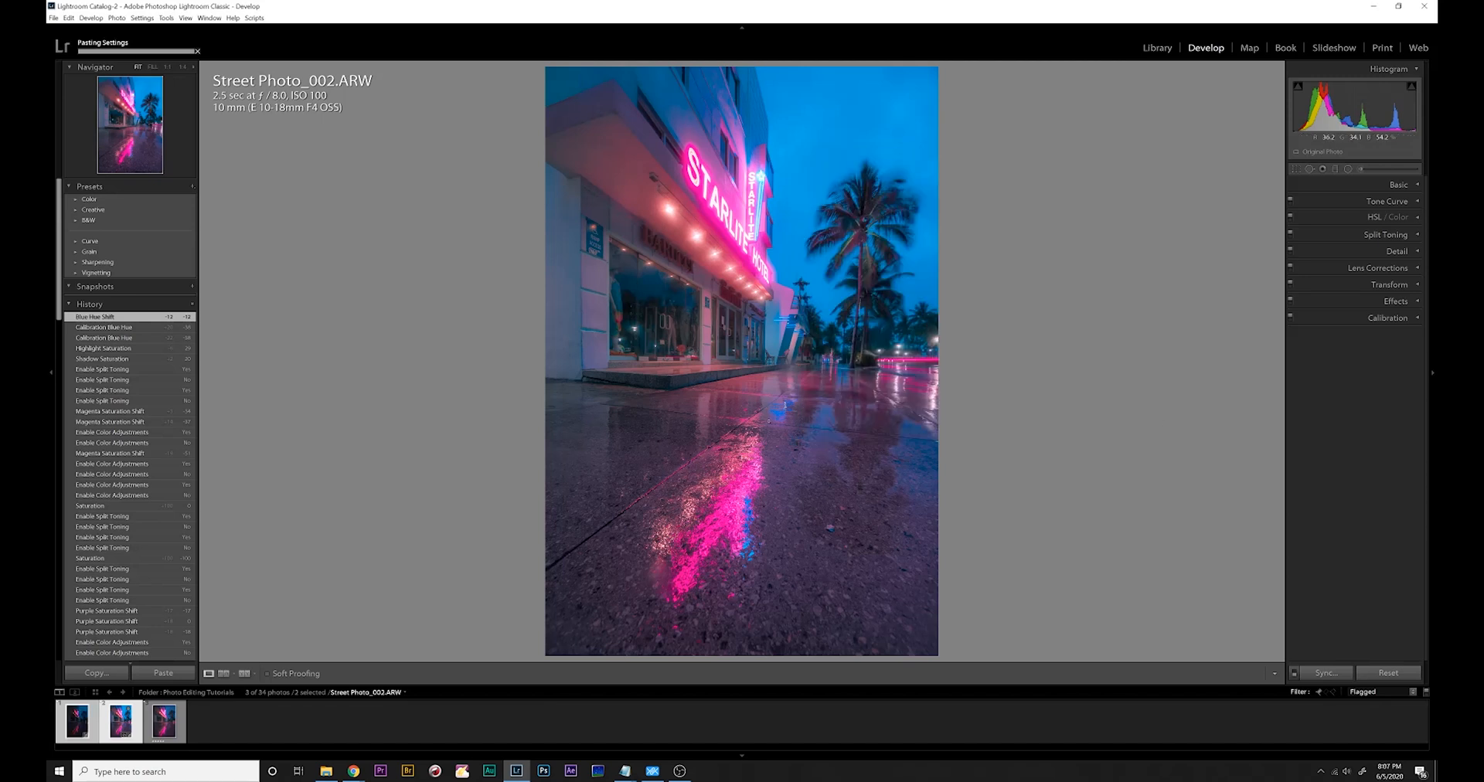
- Compare Street Photo_001.ARW with Street Photo_002.ARW and examine the darker exposure's neon sign up close
{"action": "left_click", "coordinate": [85, 720]}
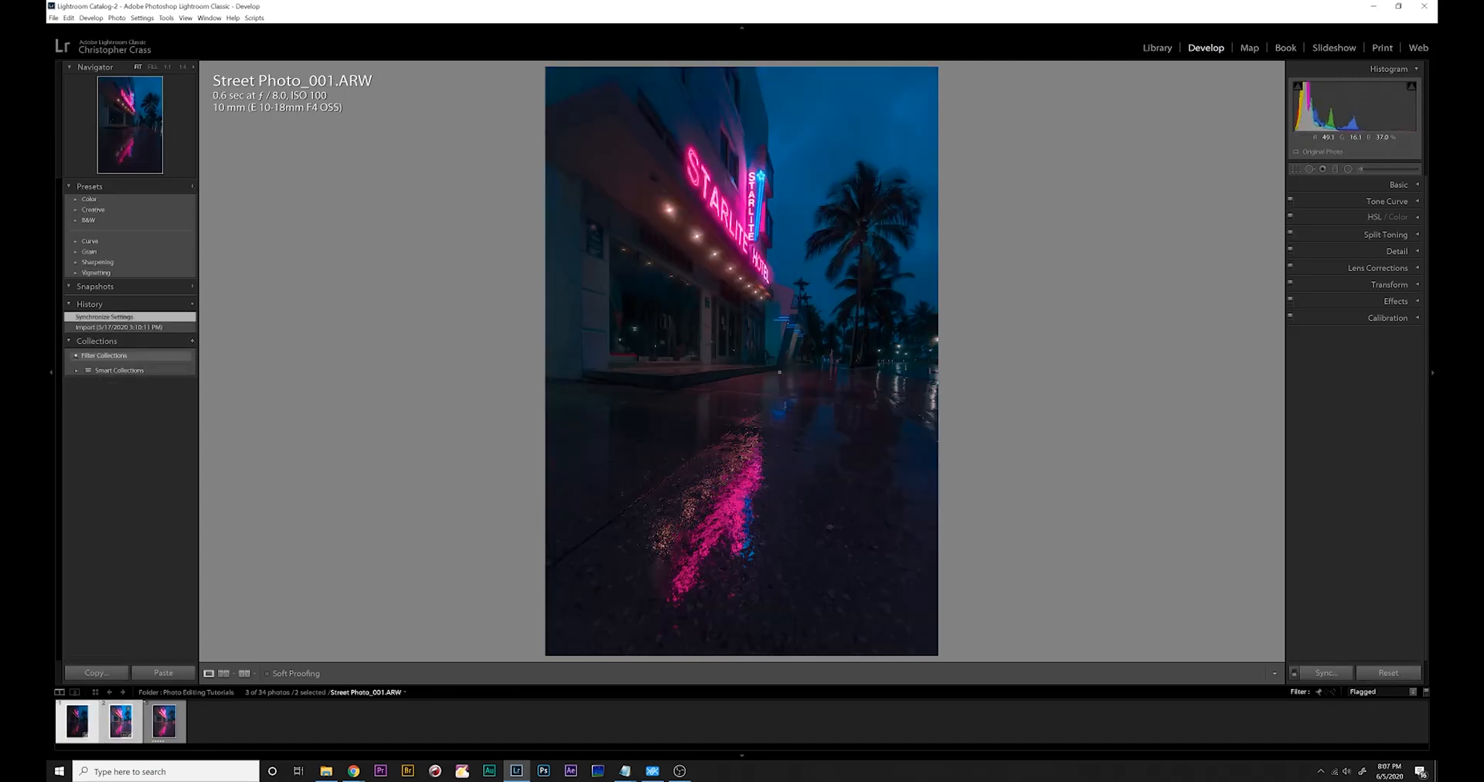
{"action": "left_click", "coordinate": [128, 718]}
{"action": "left_click", "coordinate": [87, 720]}
{"action": "left_click", "coordinate": [695, 192]}
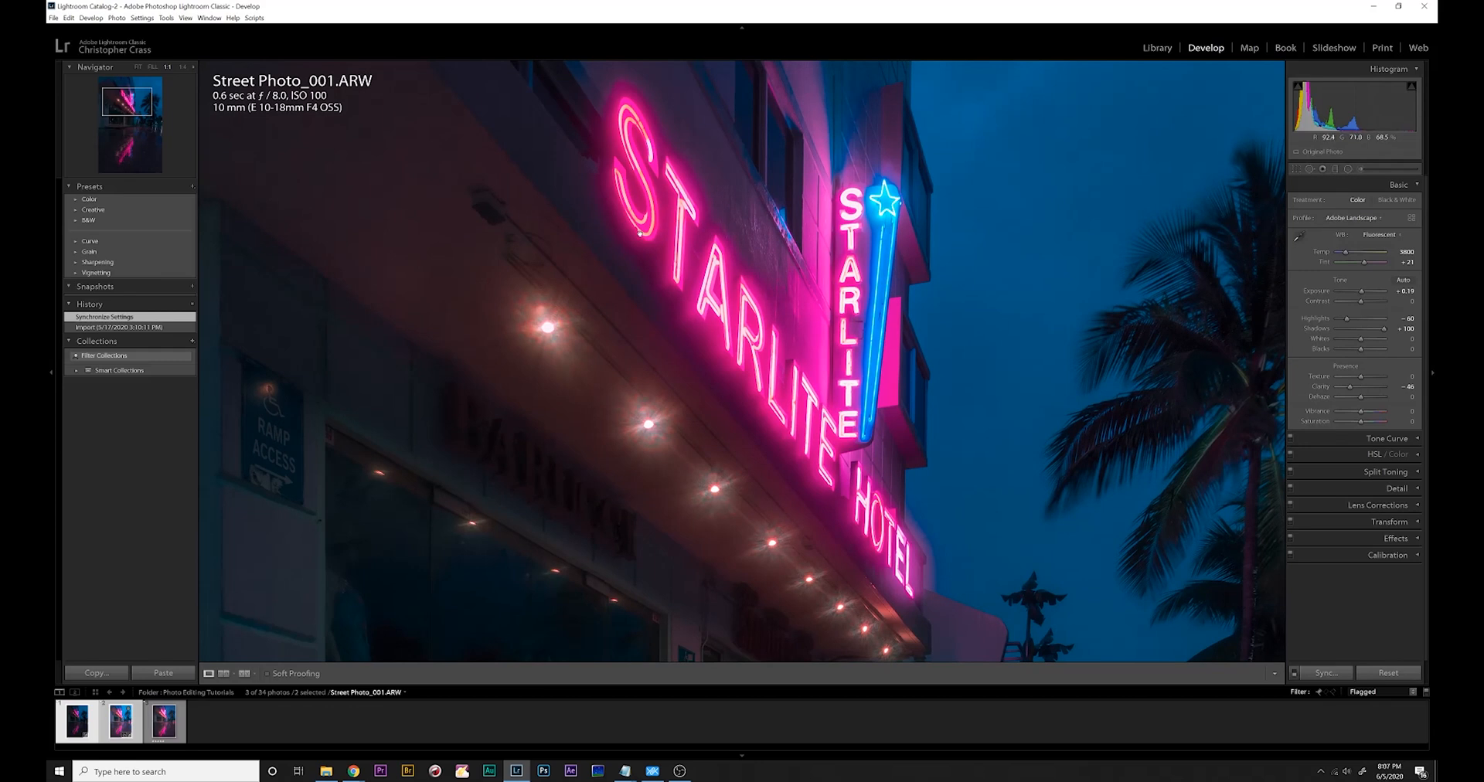
- Open the finished Street Photo_003.jpg and magnify it to examine its neon sign
{"action": "left_click", "coordinate": [164, 722]}
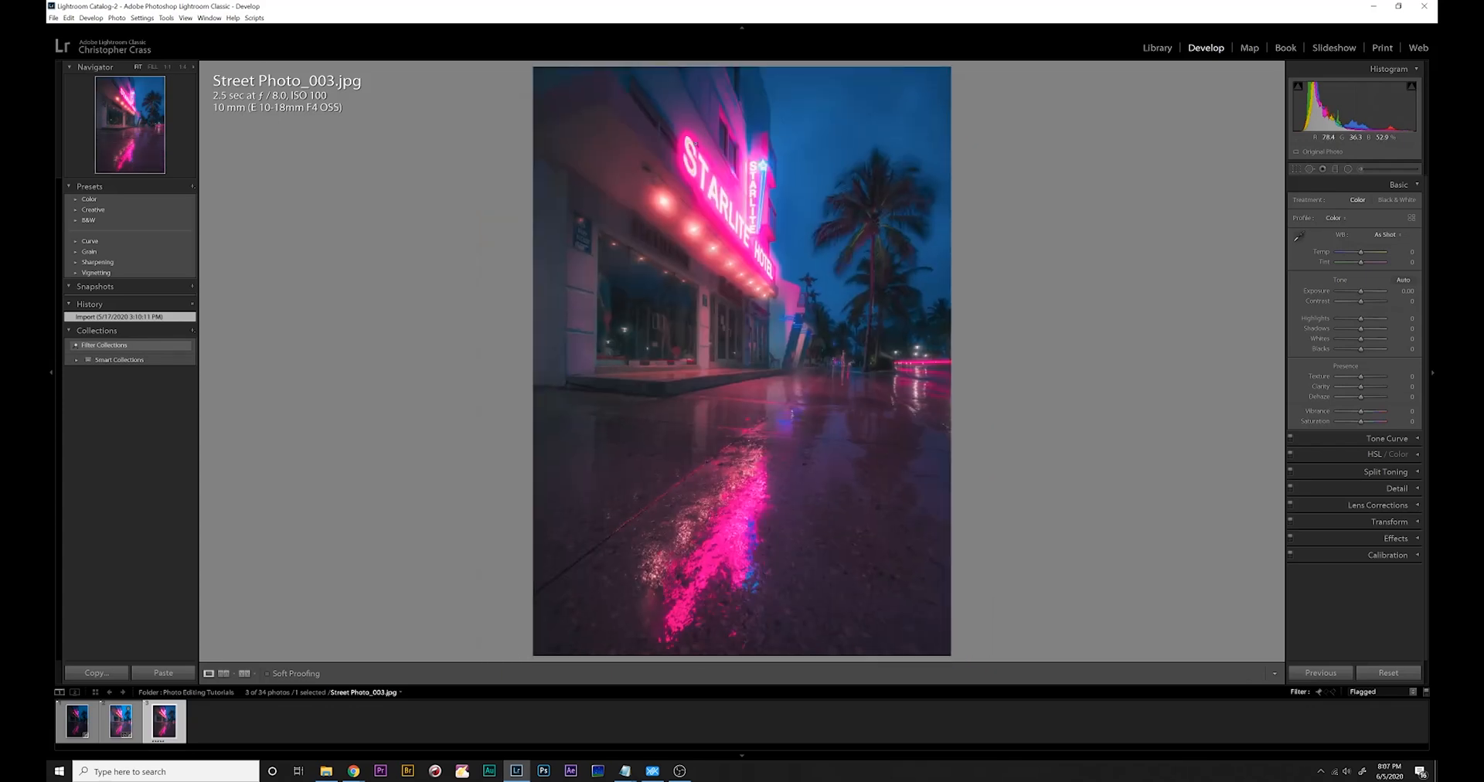
{"action": "left_click", "coordinate": [192, 68]}
{"action": "left_click", "coordinate": [176, 104]}
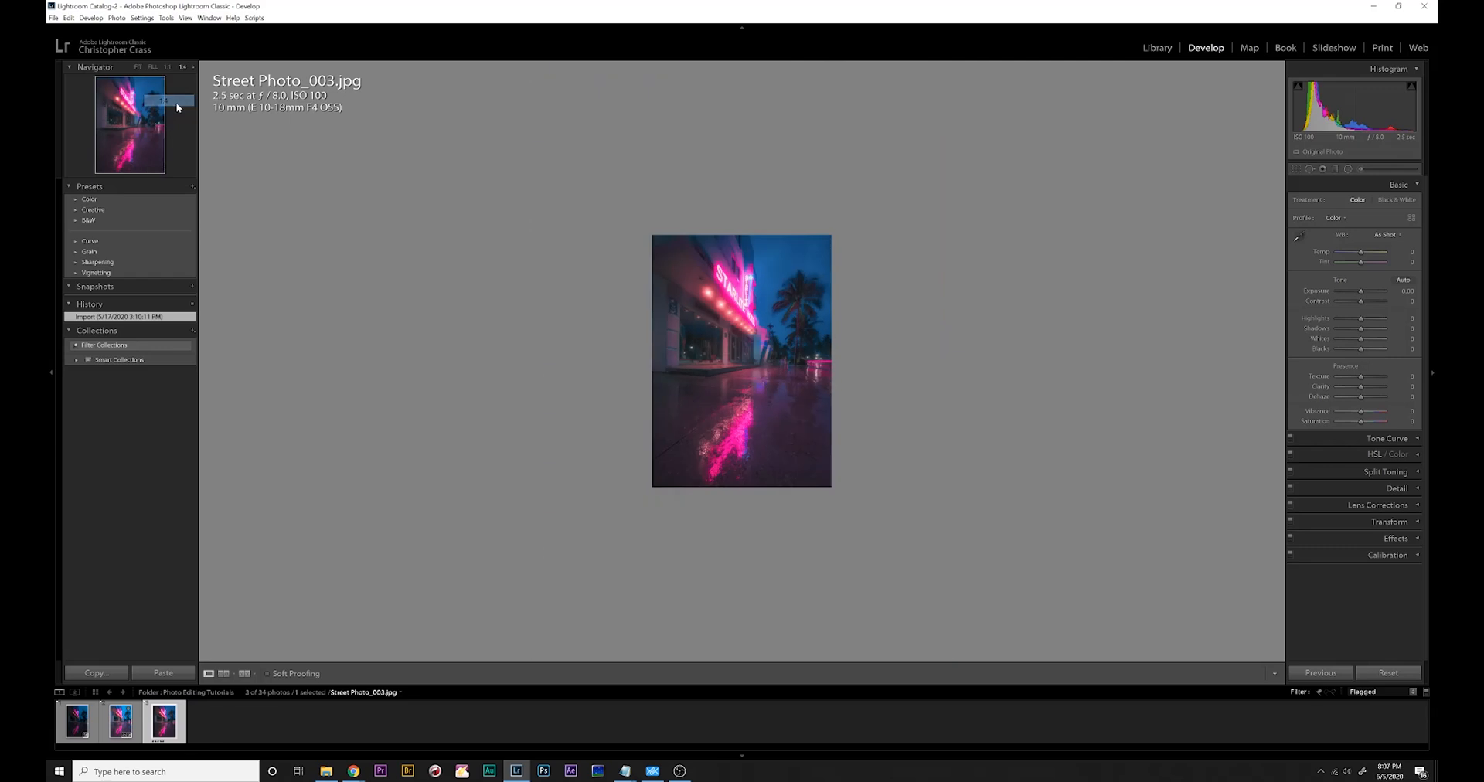
{"action": "left_click", "coordinate": [193, 67]}
{"action": "left_click", "coordinate": [177, 147]}
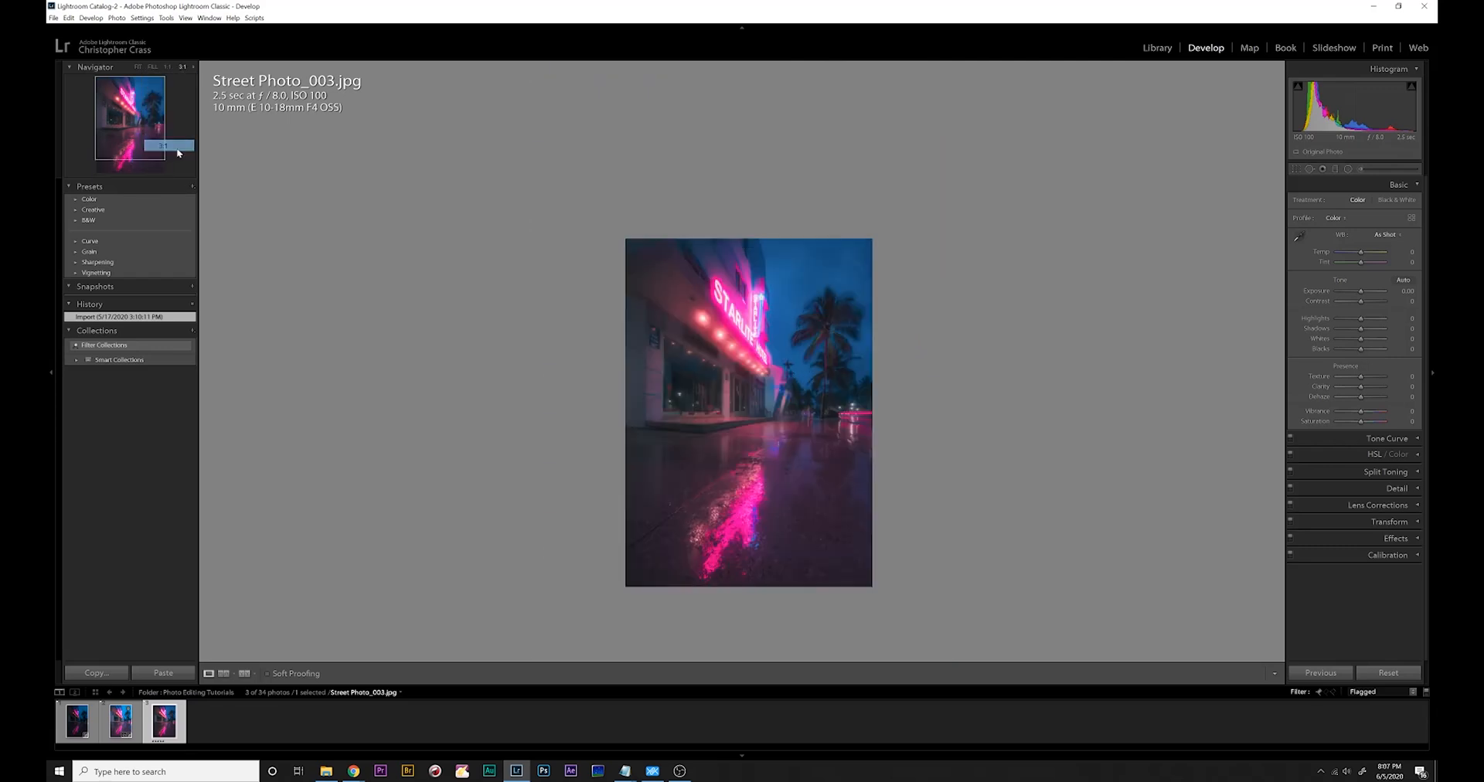
{"action": "left_click_drag", "start_coordinate": [663, 269], "coordinate": [598, 314]}
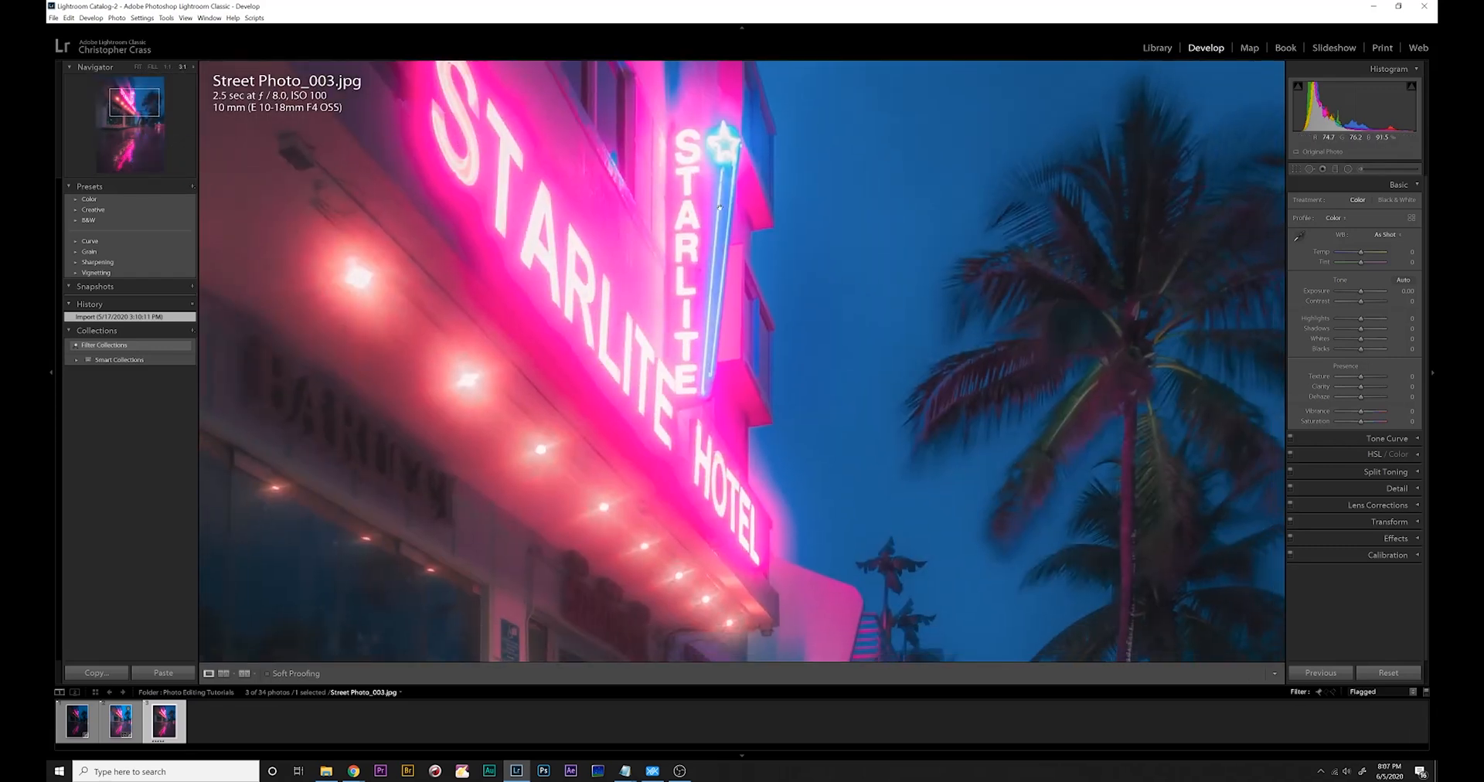
{"action": "left_click_drag", "start_coordinate": [480, 178], "coordinate": [497, 199]}
{"action": "left_click", "coordinate": [483, 168]}
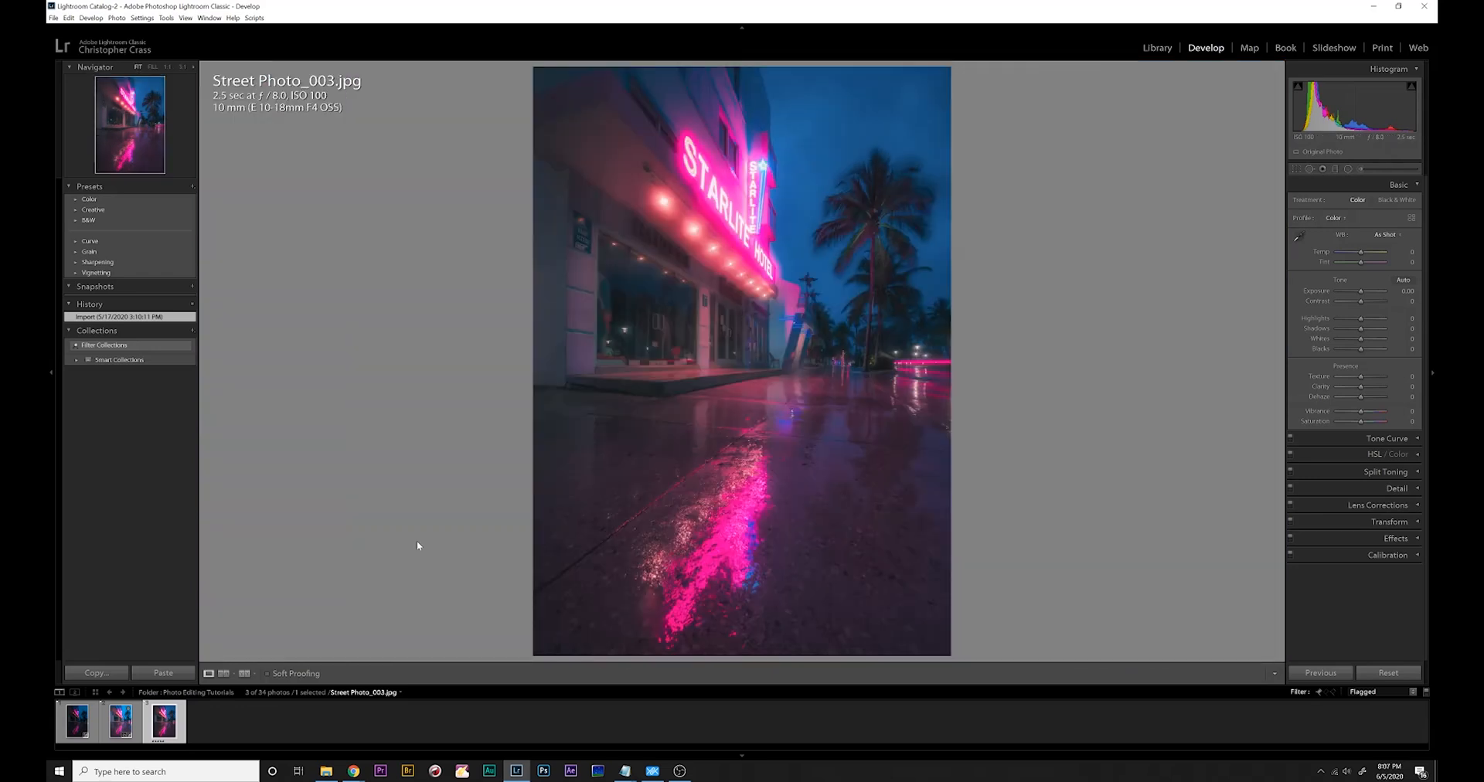
- Compare the detail of the neon letters up close in Street Photo_002.ARW and Street Photo_001.ARW
{"action": "left_click", "coordinate": [121, 722]}
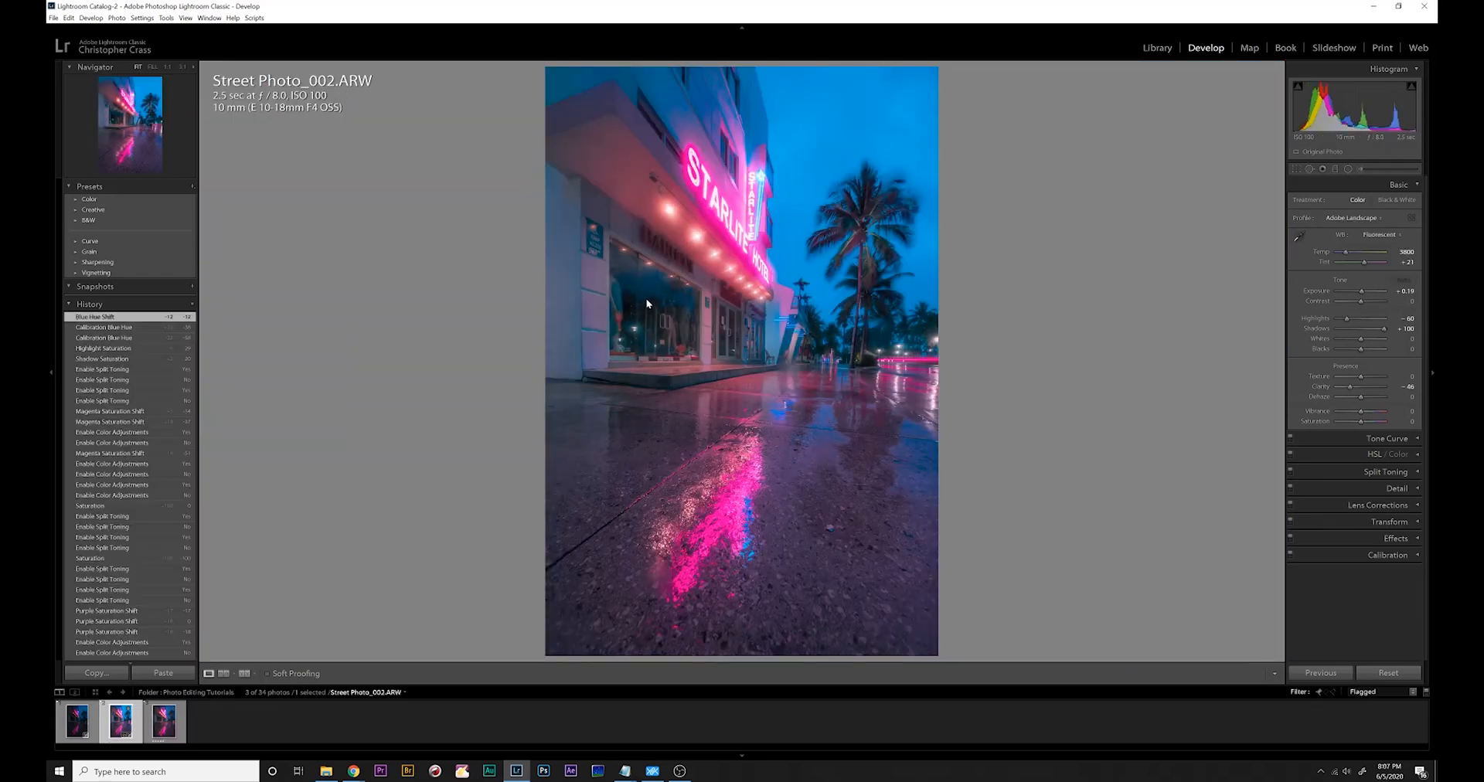
{"action": "left_click", "coordinate": [713, 173]}
{"action": "left_click_drag", "start_coordinate": [580, 202], "coordinate": [887, 300]}
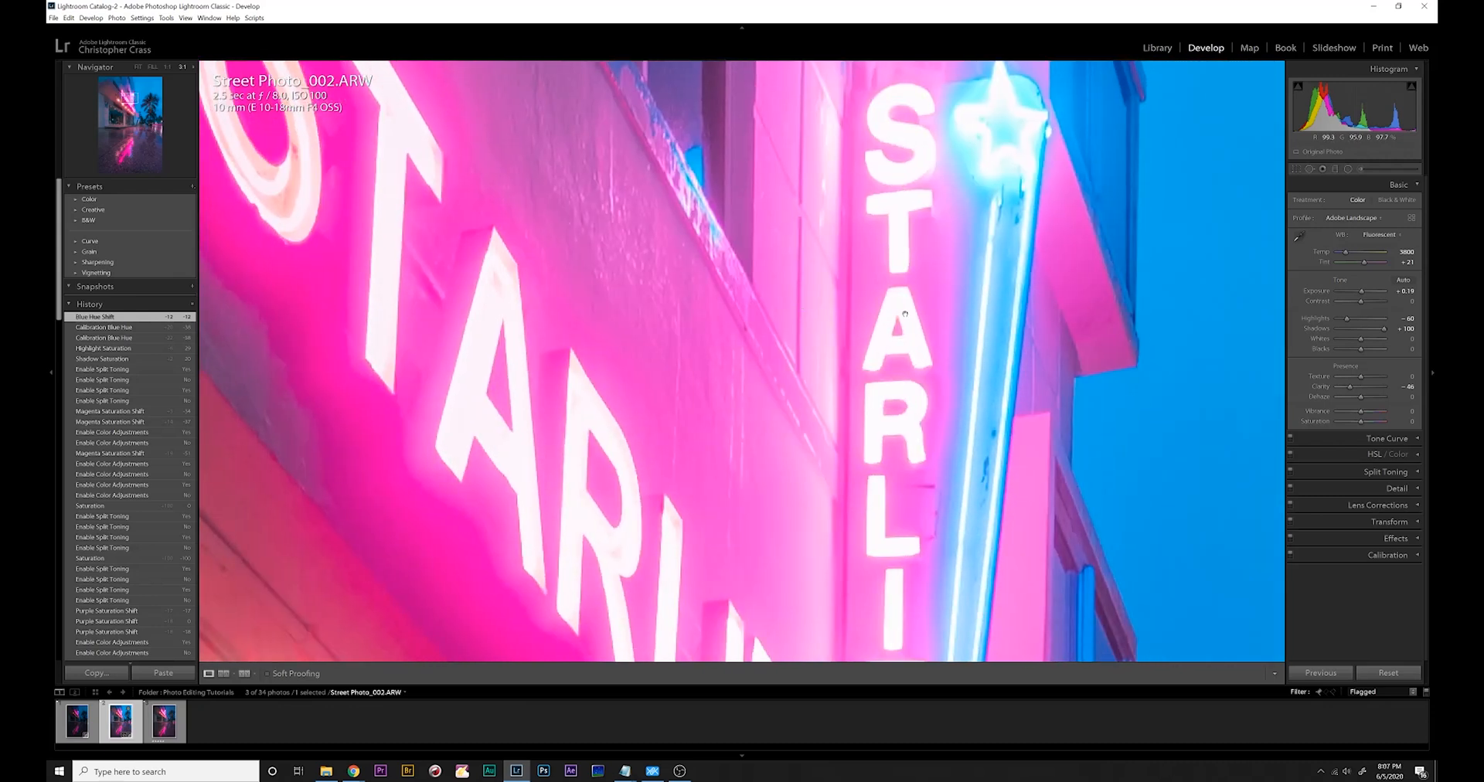
{"action": "left_click", "coordinate": [905, 323]}
{"action": "left_click", "coordinate": [83, 728]}
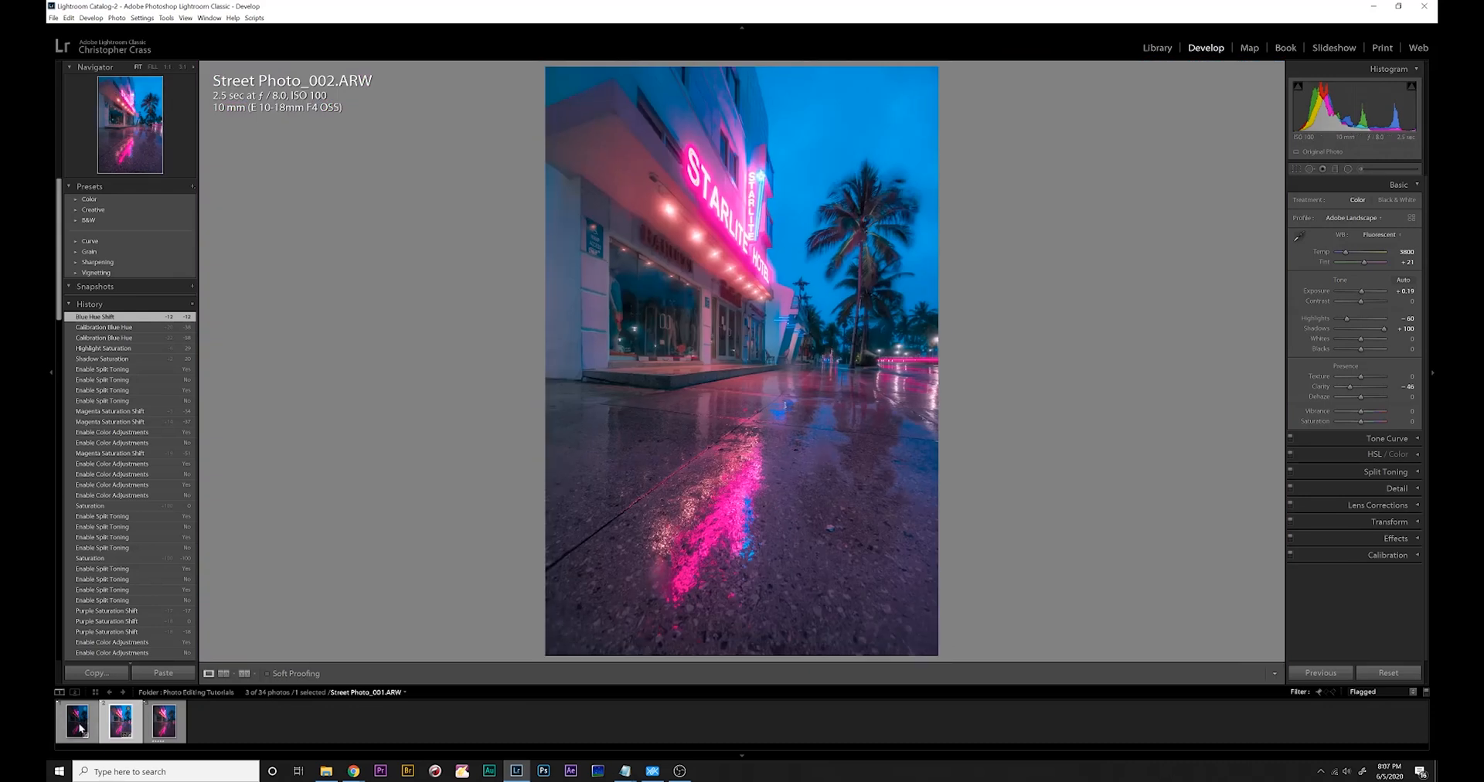
{"action": "left_click", "coordinate": [762, 252]}
{"action": "left_click_drag", "start_coordinate": [697, 199], "coordinate": [728, 585]}
{"action": "left_click_drag", "start_coordinate": [479, 151], "coordinate": [649, 383]}
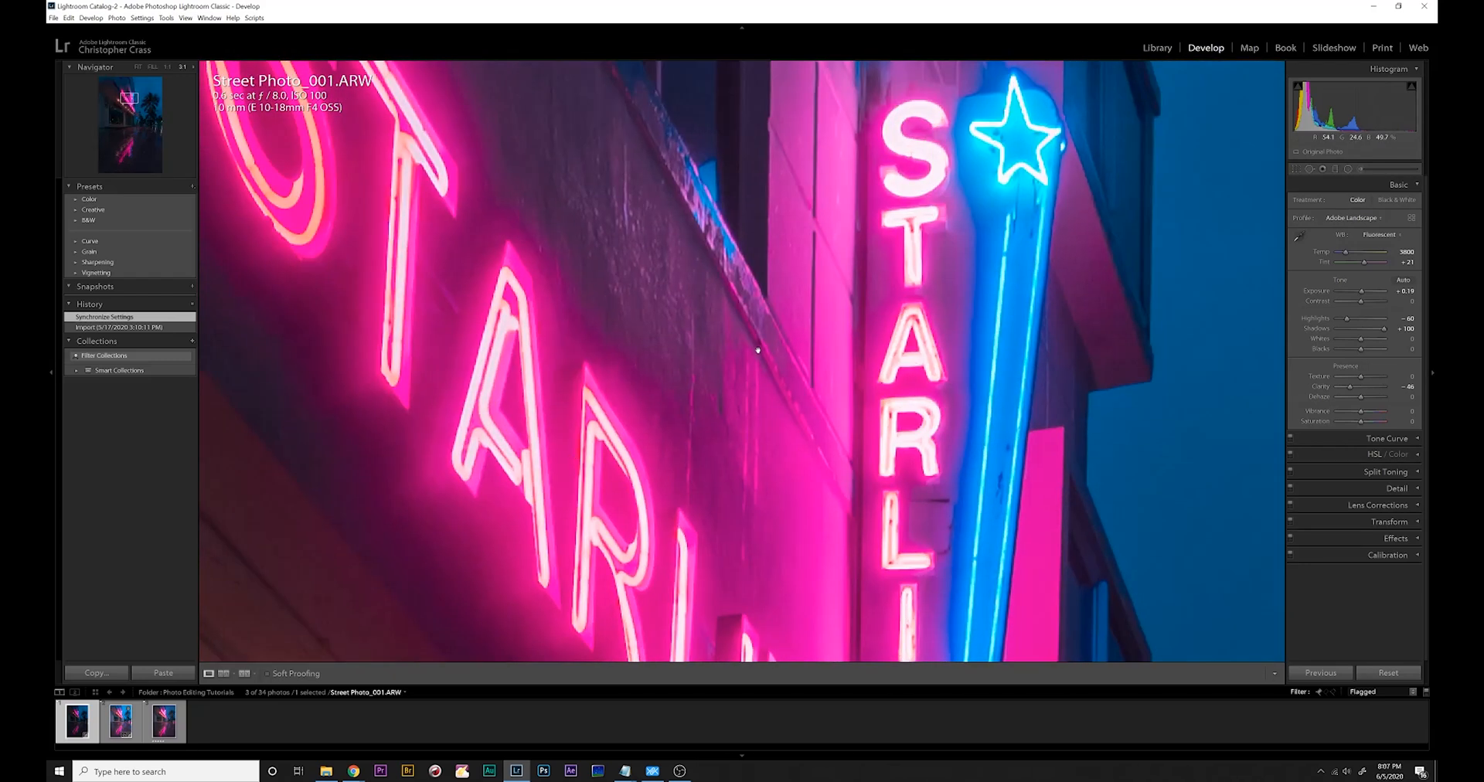
{"action": "left_click", "coordinate": [632, 321]}
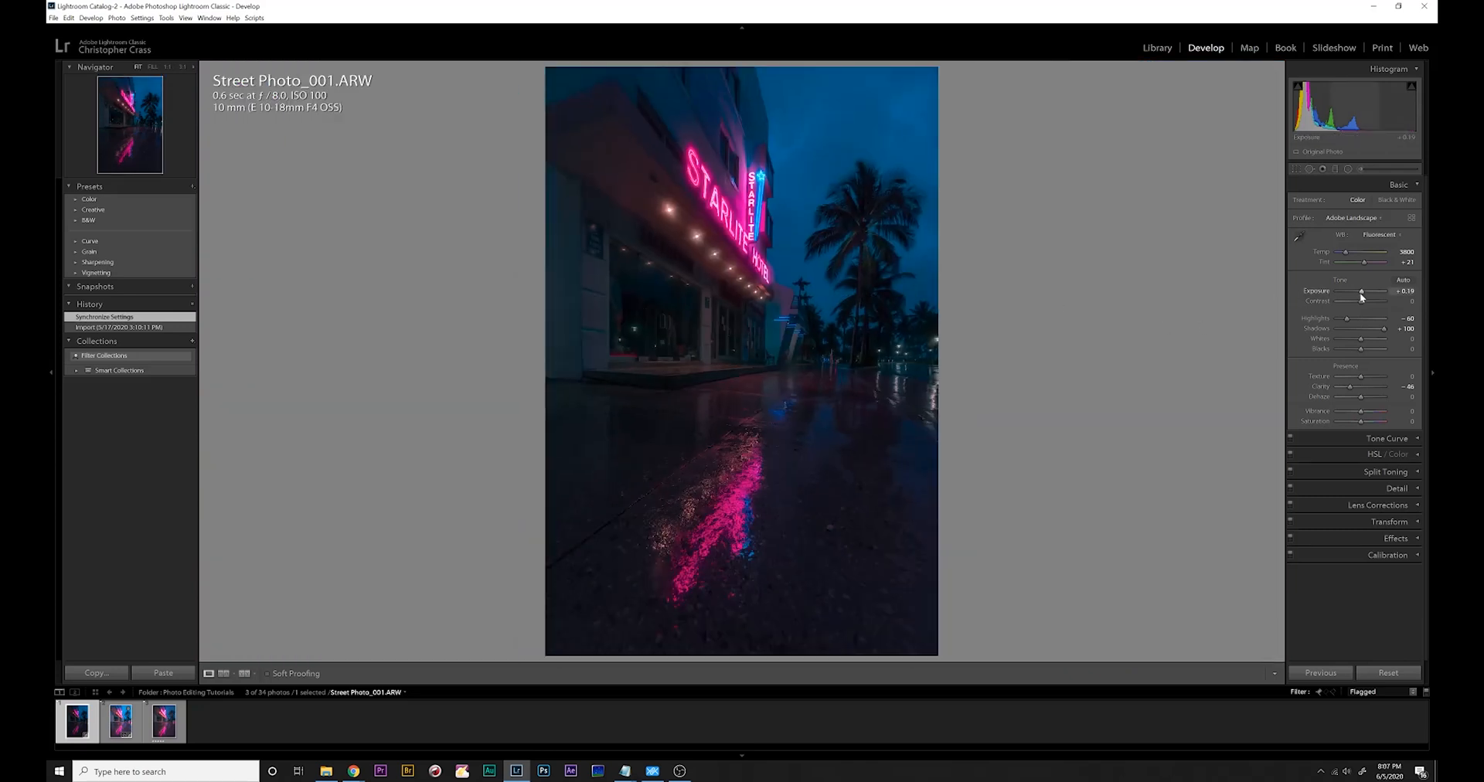
- Set the exposure of Street Photo_001.ARW to +0.74 and its highlights to -60
{"action": "left_click_drag", "start_coordinate": [1360, 292], "coordinate": [1364, 293]}
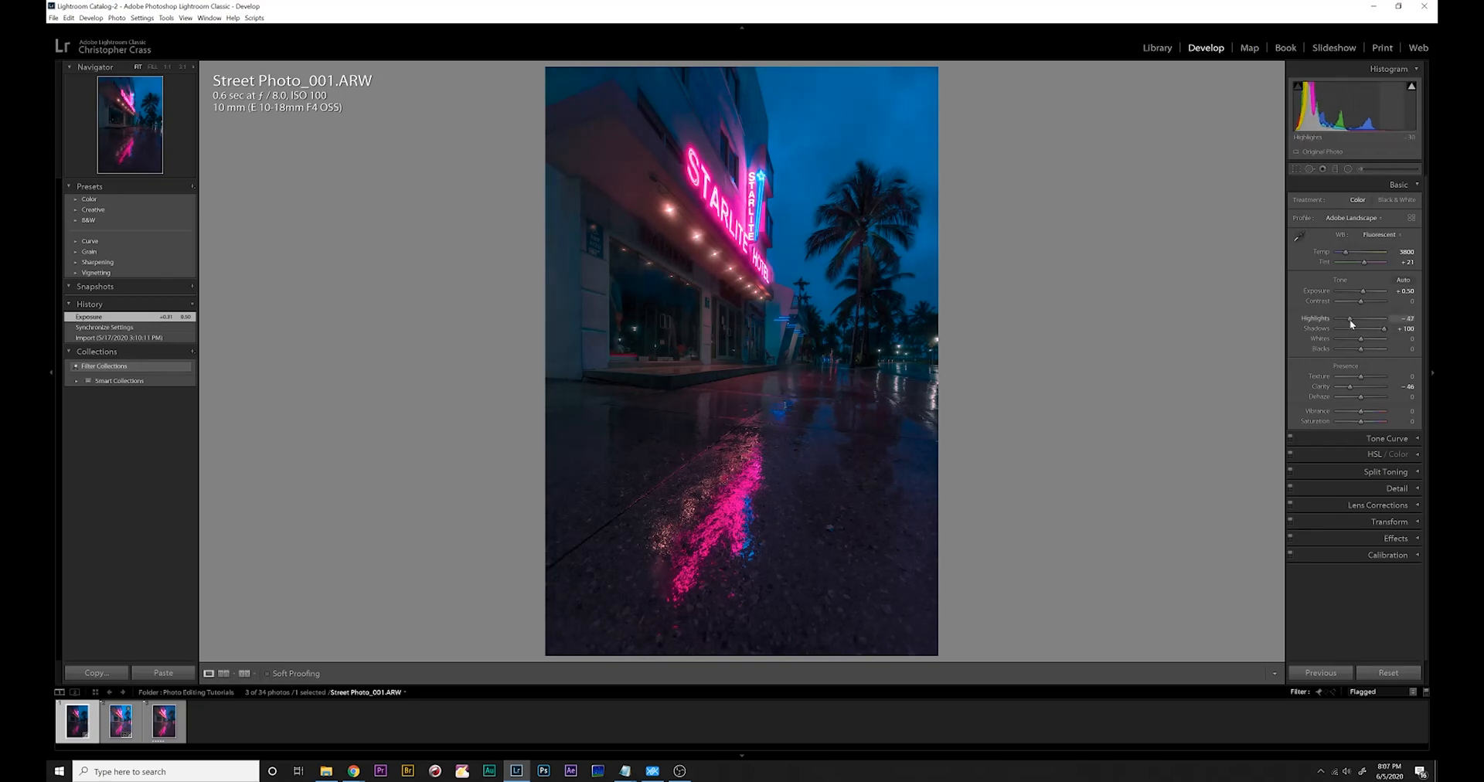
{"action": "left_click_drag", "start_coordinate": [1348, 318], "coordinate": [1348, 319]}
{"action": "left_click", "coordinate": [743, 171]}
{"action": "left_click", "coordinate": [530, 411]}
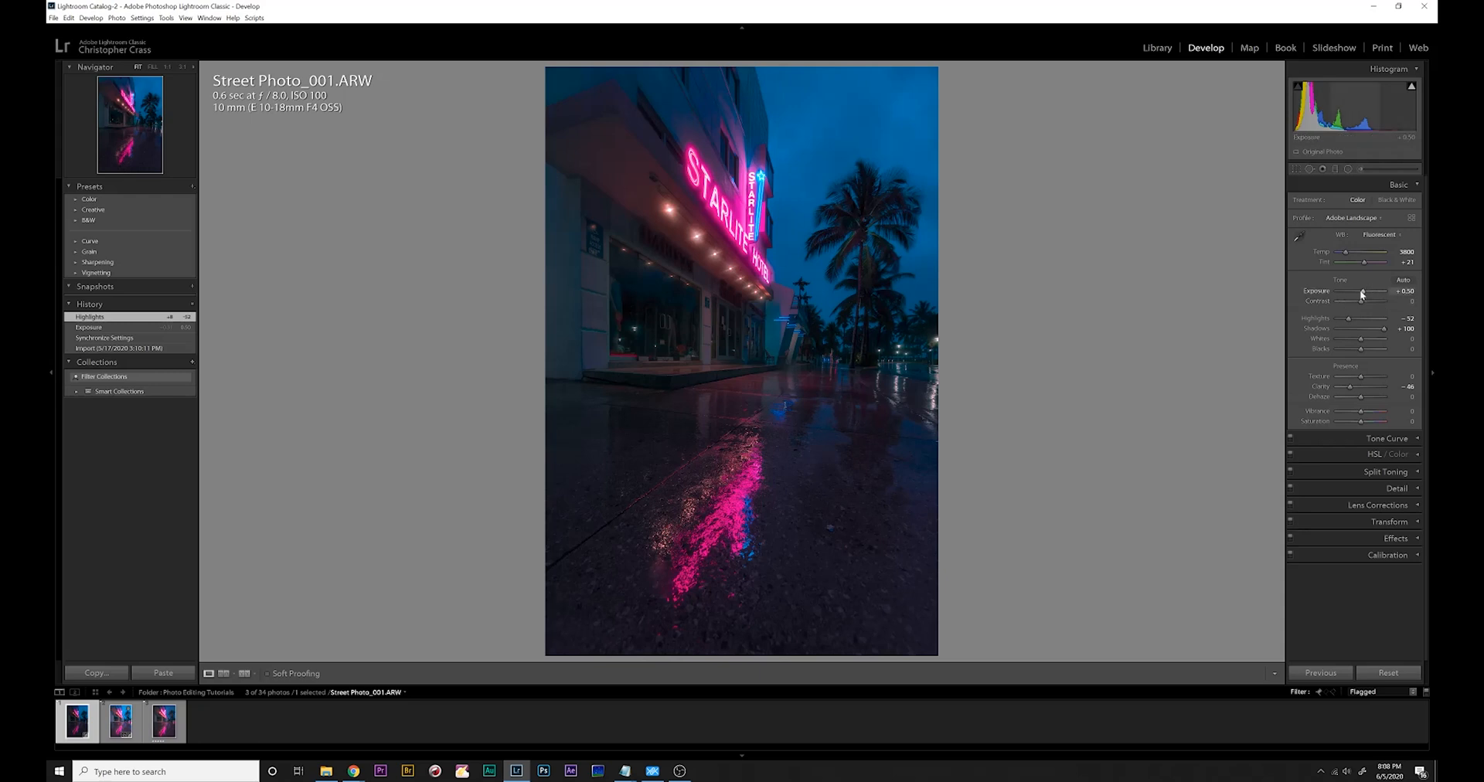
{"action": "left_click_drag", "start_coordinate": [1362, 295], "coordinate": [1345, 321]}
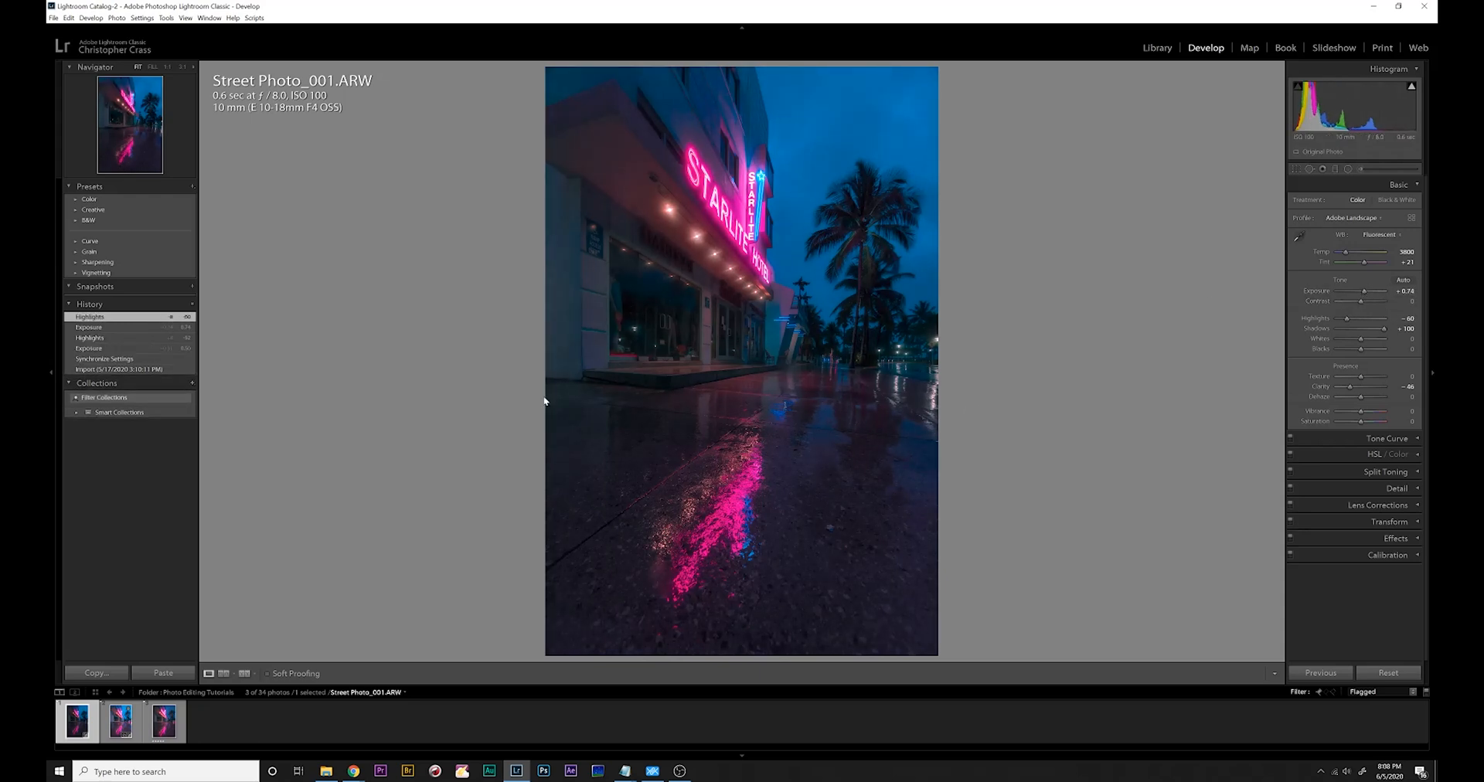
- Inspect the palm tree and the neon lettering of Street Photo_001.ARW up close
{"action": "left_click", "coordinate": [875, 296]}
{"action": "left_click_drag", "start_coordinate": [874, 269], "coordinate": [857, 713]}
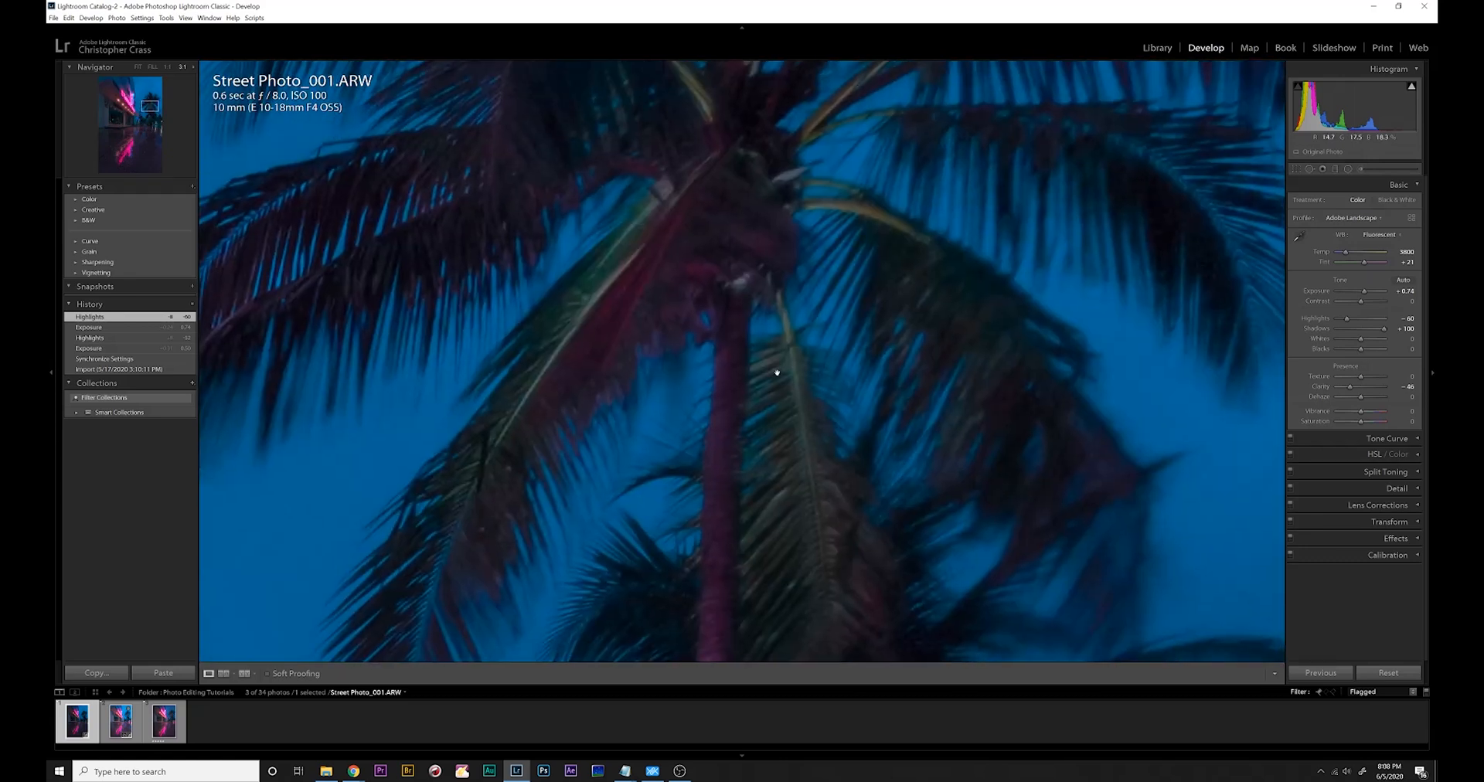
{"action": "left_click", "coordinate": [871, 490]}
{"action": "left_click", "coordinate": [707, 153]}
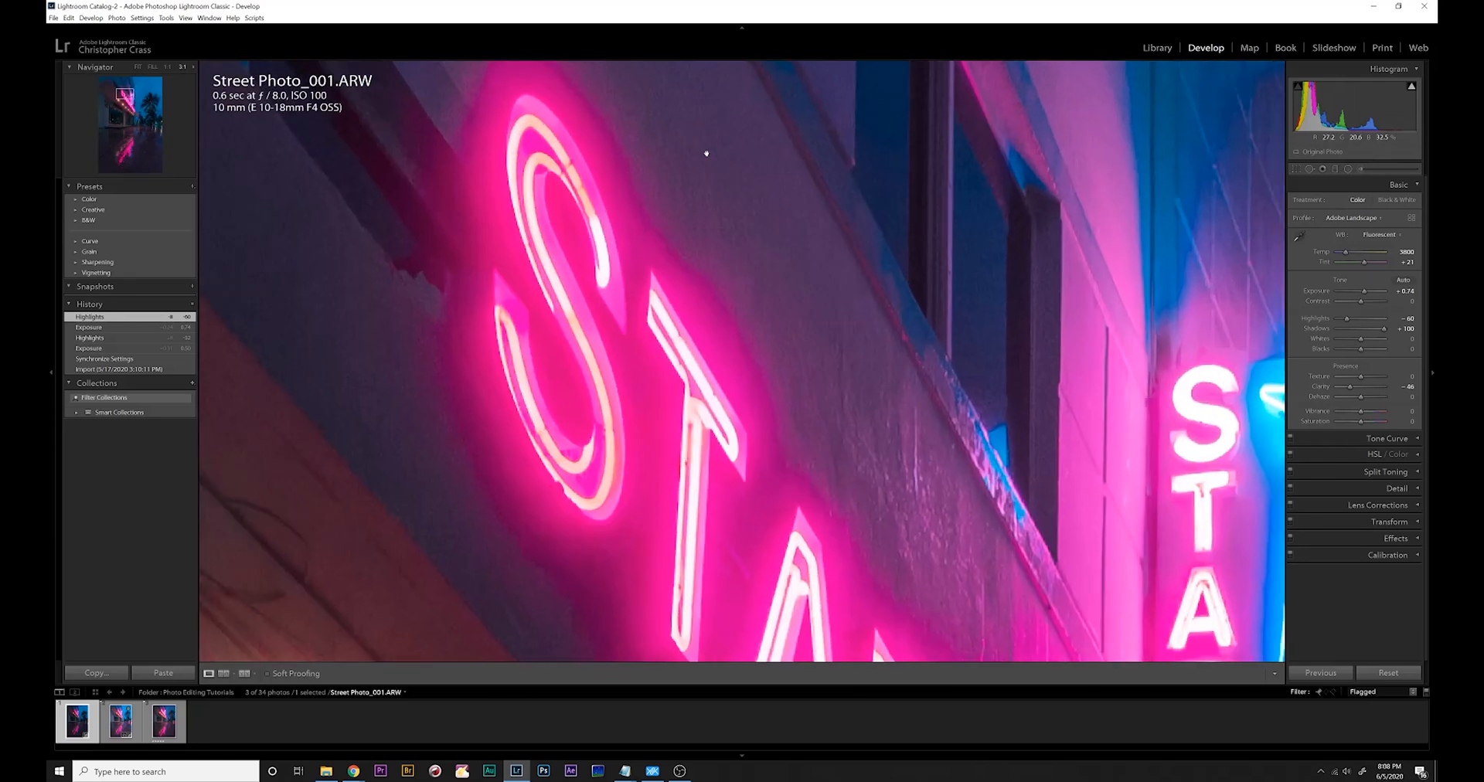
{"action": "left_click", "coordinate": [644, 290]}
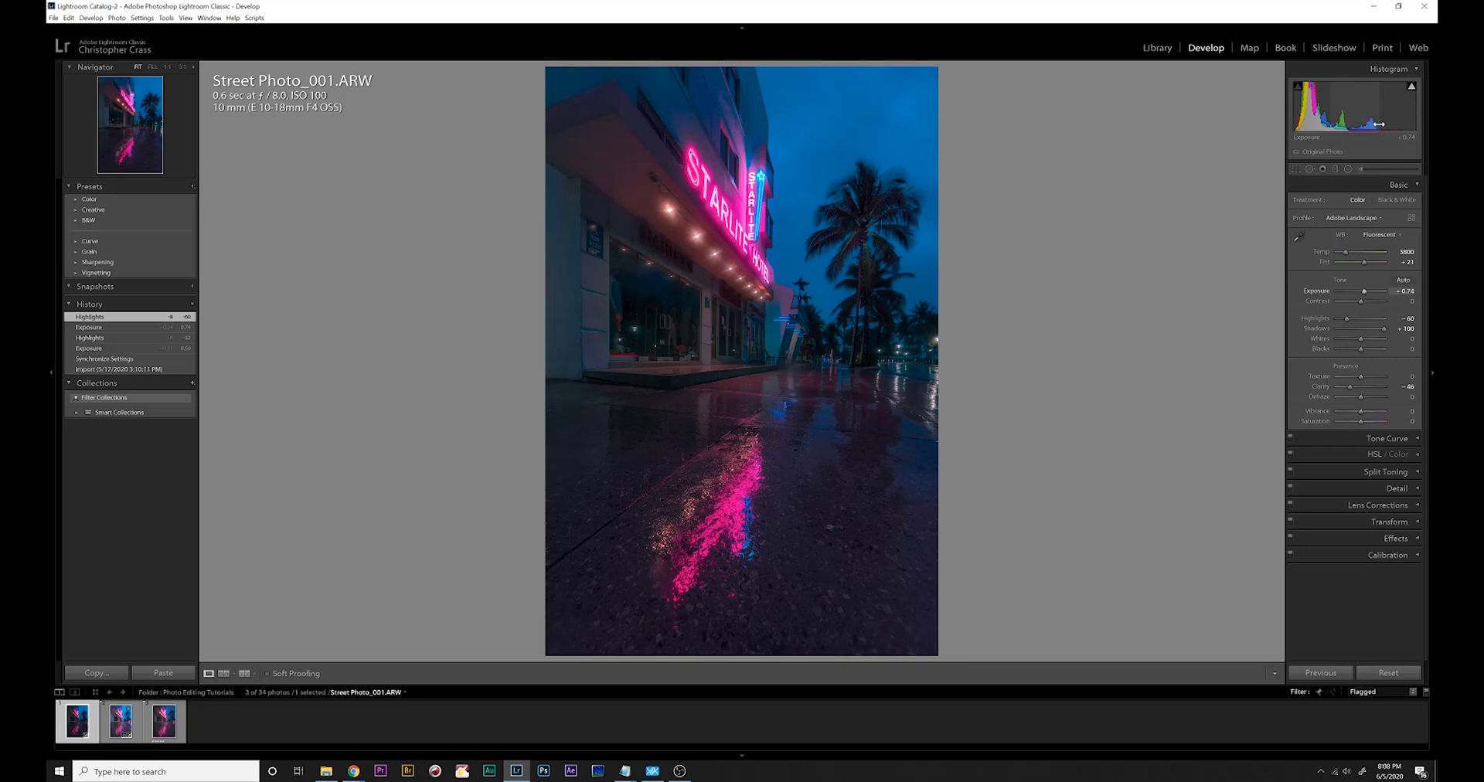
- Open Street Photo_001.ARW and Street Photo_002.ARW together as layers of one document in Photoshop
{"action": "left_click", "coordinate": [122, 726]}
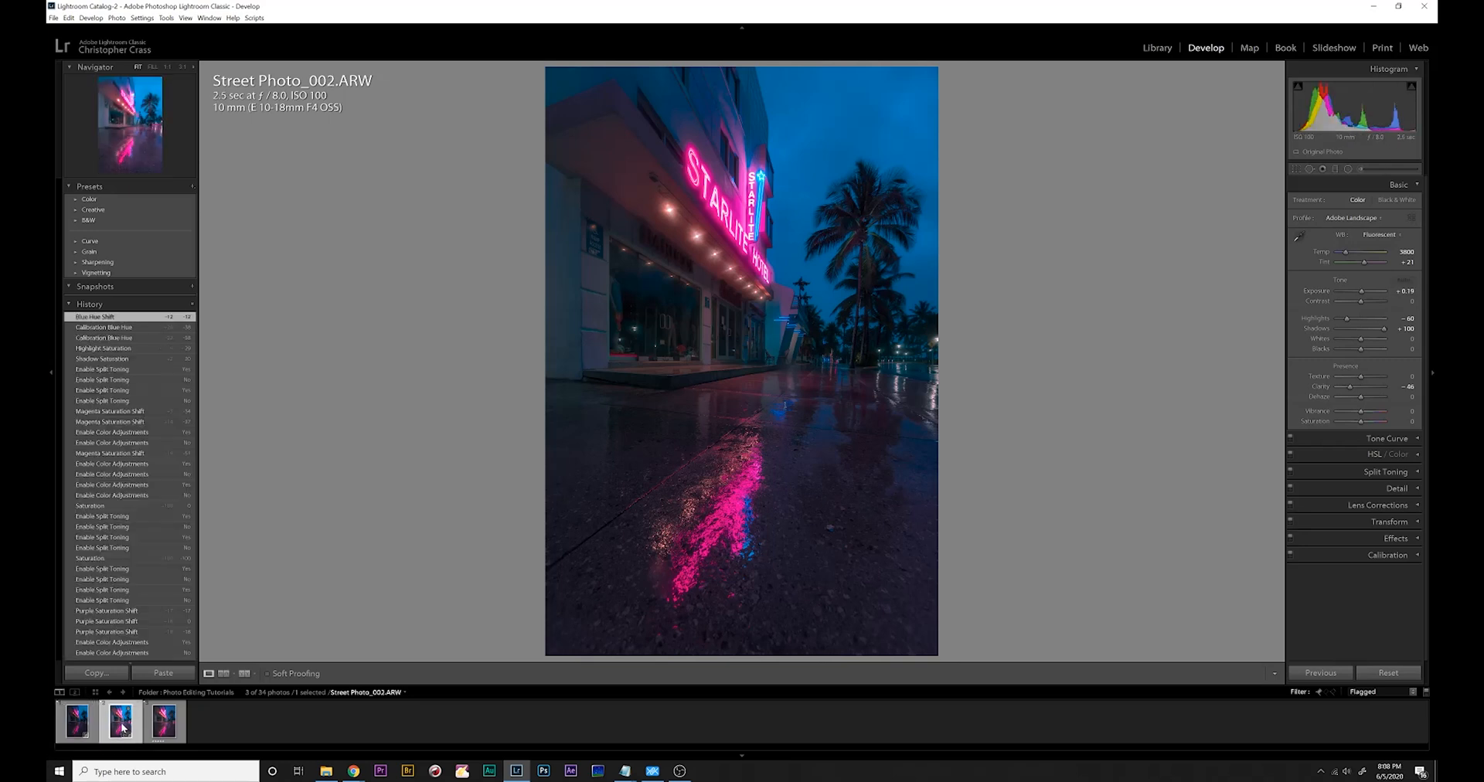
{"action": "left_click", "coordinate": [115, 720], "text": "ctrl"}
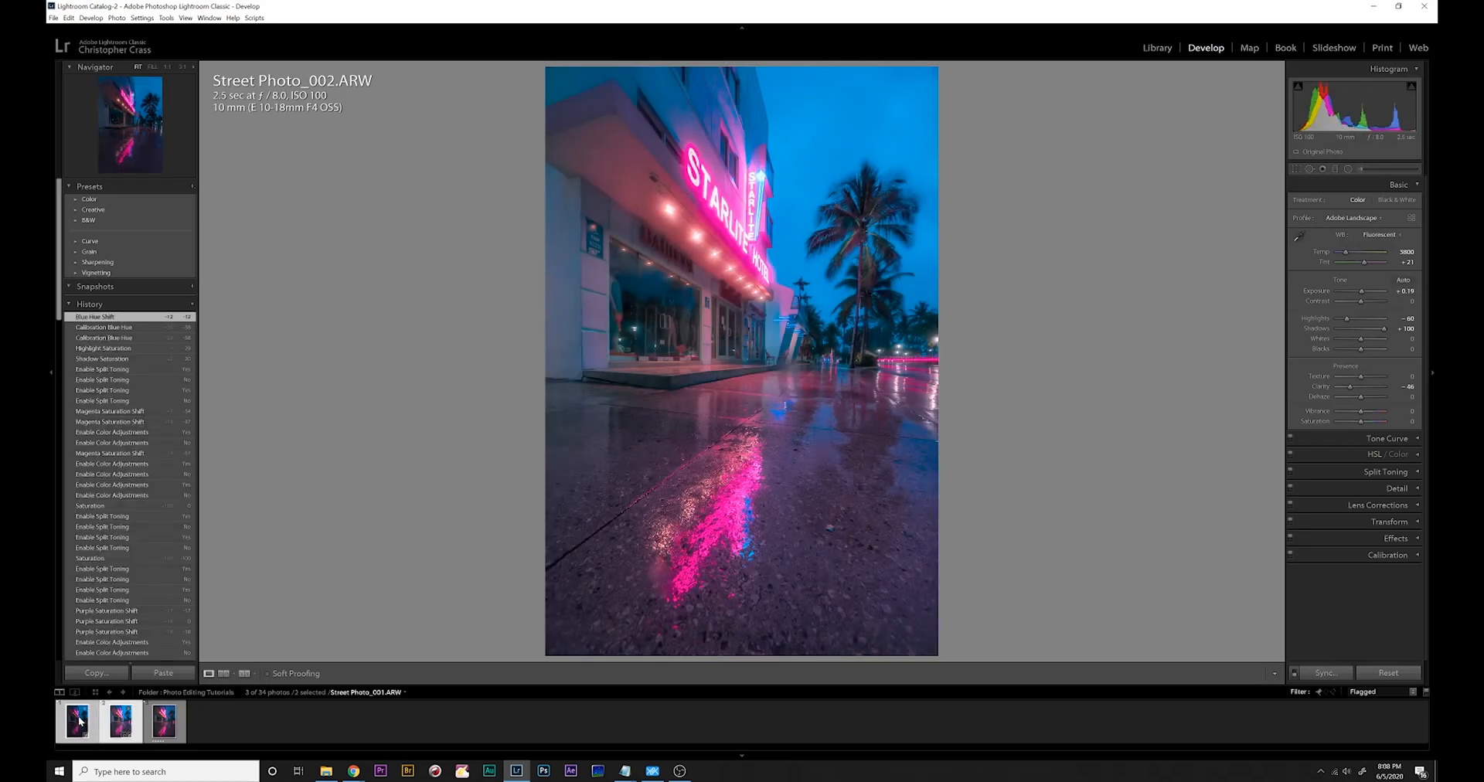
{"action": "right_click", "coordinate": [116, 718]}
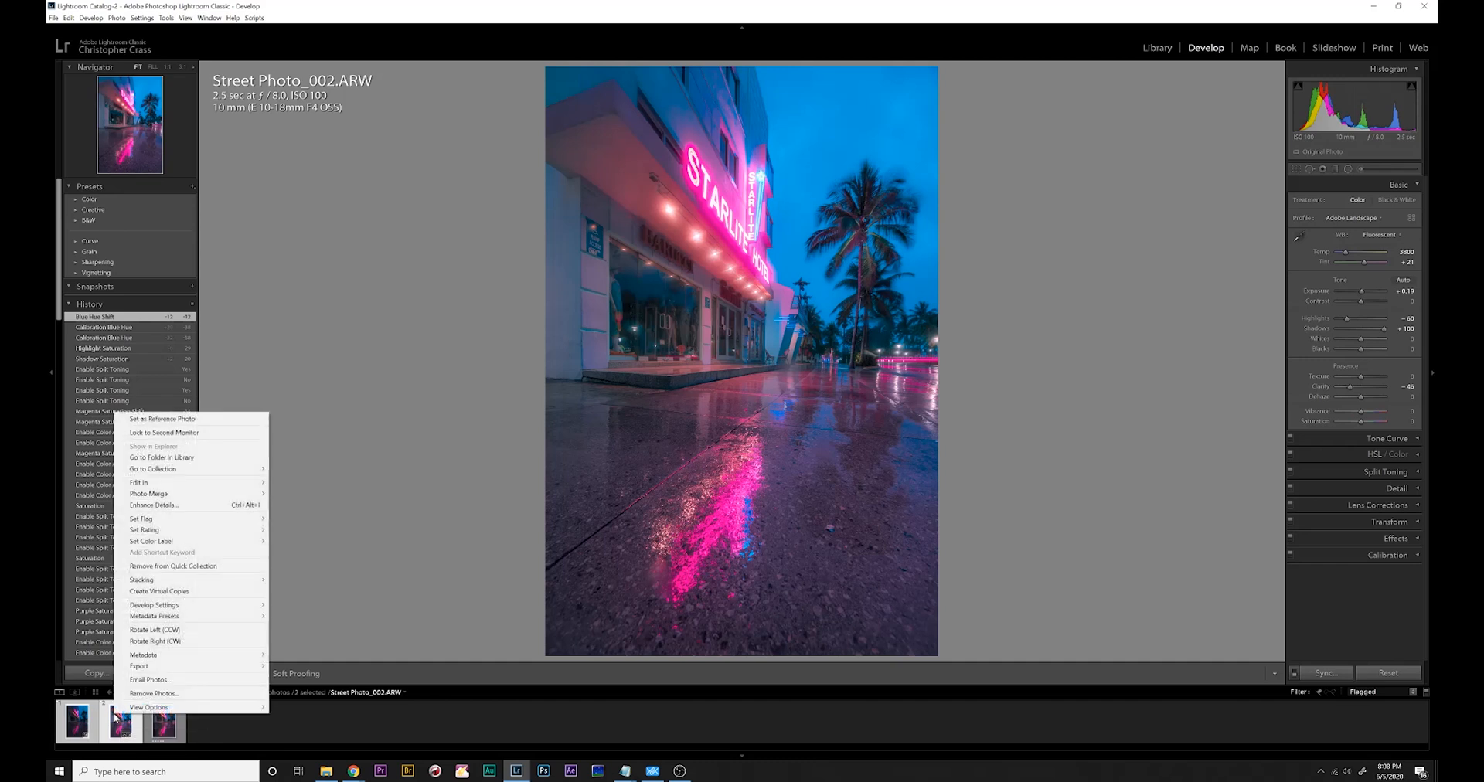
{"action": "mouse_move", "coordinate": [262, 486]}
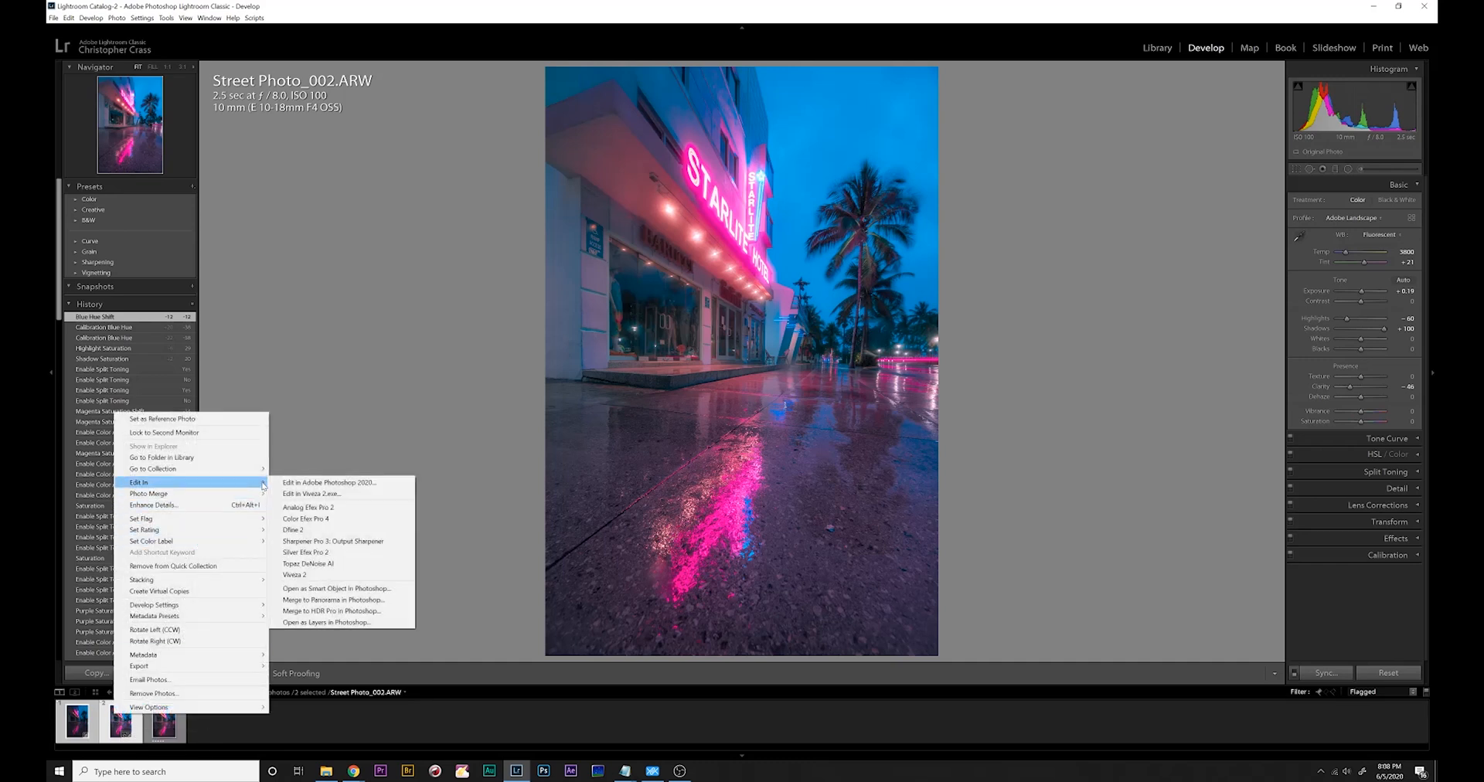
{"action": "left_click", "coordinate": [364, 623]}
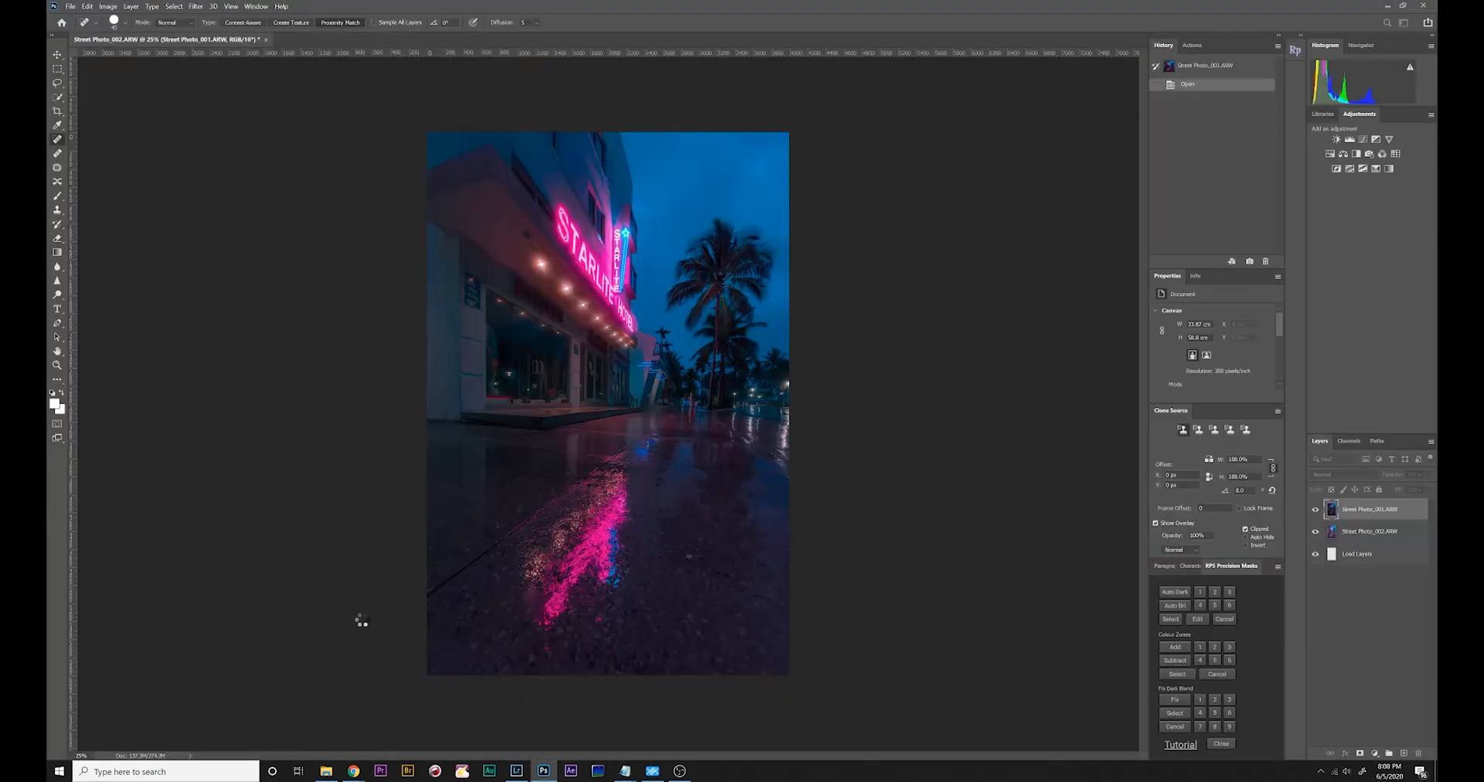
- Compare the two exposures by hiding and showing the Street Photo_001.ARW layer, both in full and magnified around the hotel sign
{"action": "left_click", "coordinate": [1316, 509]}
{"action": "left_click", "coordinate": [1316, 508]}
{"action": "left_click", "coordinate": [1316, 508]}
{"action": "left_click", "coordinate": [1316, 509]}
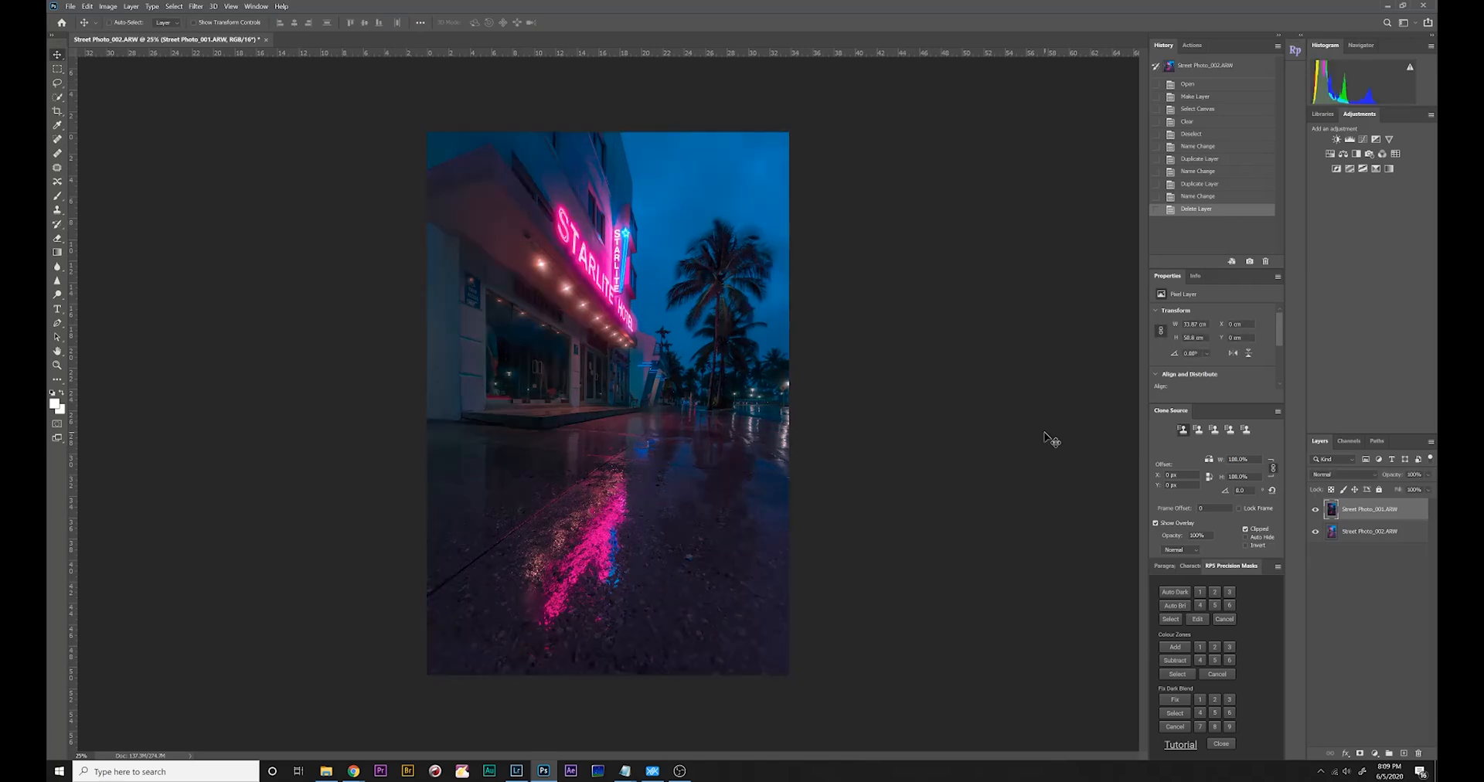
{"action": "key", "text": "ctrl+equal"}
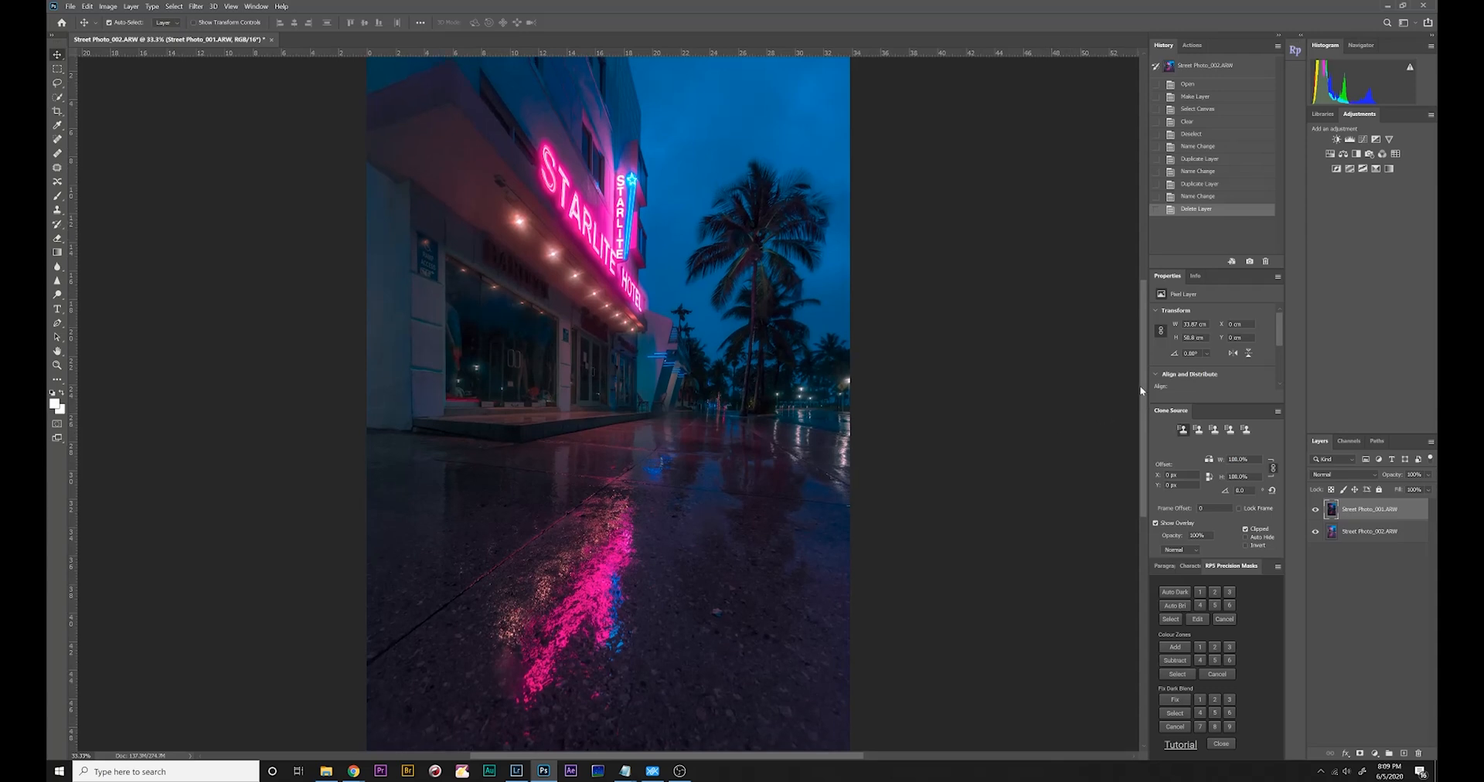
{"action": "key", "text": "ctrl+equal"}
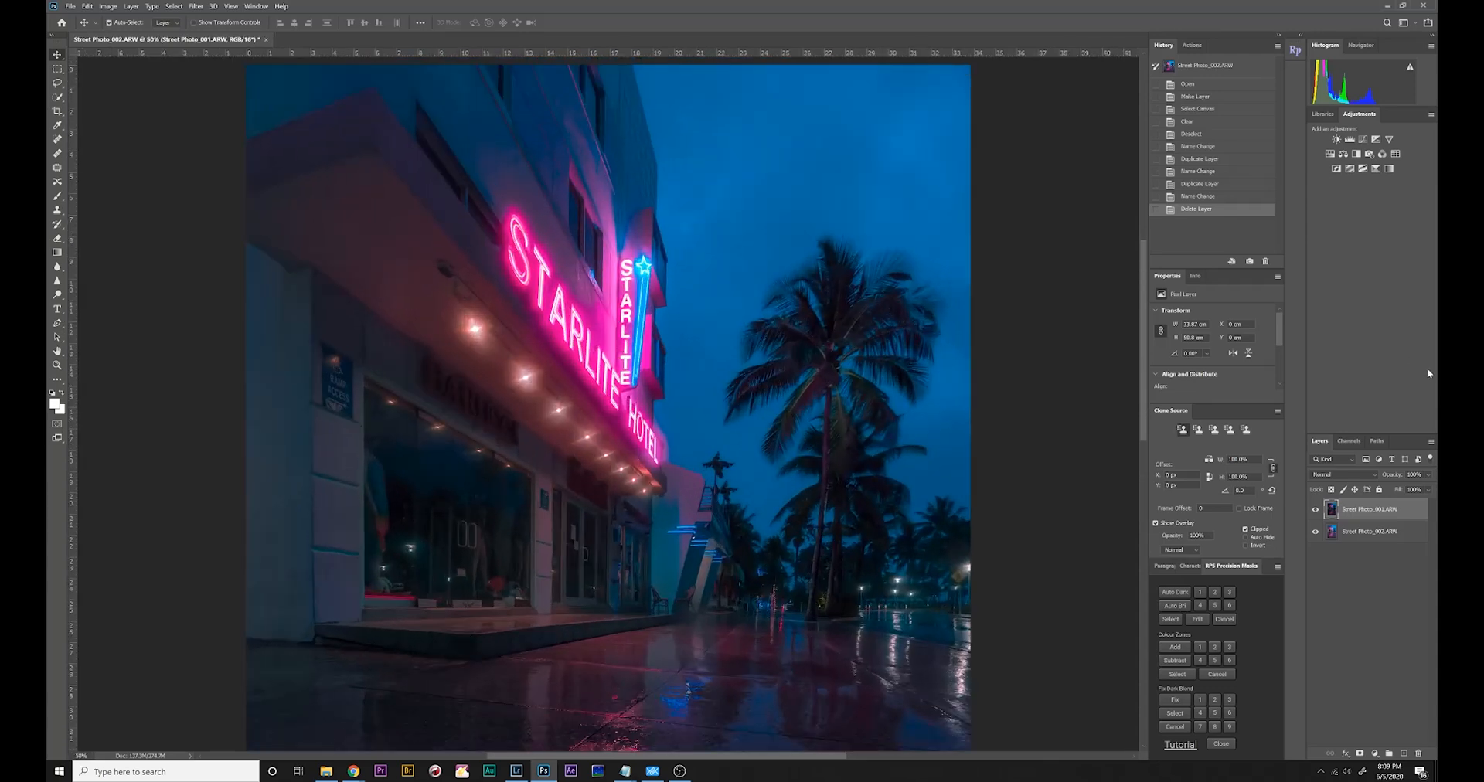
{"action": "left_click", "coordinate": [1315, 511]}
{"action": "left_click", "coordinate": [1315, 511]}
{"action": "left_click", "coordinate": [1315, 512]}
{"action": "left_click", "coordinate": [1315, 512]}
{"action": "left_click", "coordinate": [1316, 511]}
{"action": "left_click", "coordinate": [1316, 512]}
{"action": "left_click", "coordinate": [1315, 511]}
{"action": "left_click", "coordinate": [1316, 512]}
{"action": "left_click", "coordinate": [1316, 512]}
{"action": "left_click", "coordinate": [1315, 512]}
{"action": "left_click", "coordinate": [1316, 512]}
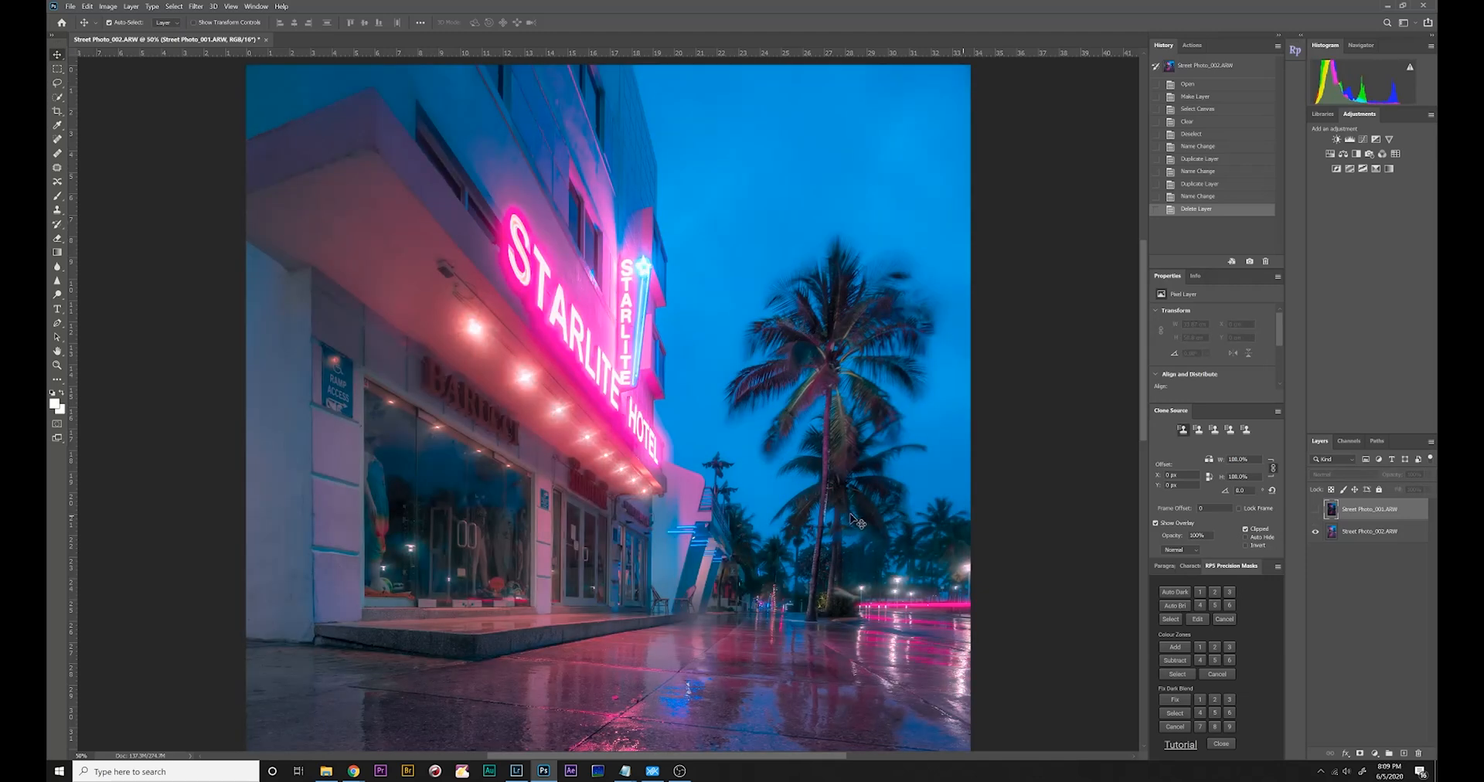
{"action": "left_click", "coordinate": [713, 487]}
{"action": "left_click", "coordinate": [1315, 511]}
{"action": "left_click", "coordinate": [1315, 512]}
{"action": "left_click", "coordinate": [1316, 511]}
{"action": "key", "text": "ctrl+minus"}
{"action": "key", "text": "ctrl+minus"}
{"action": "left_click", "coordinate": [1365, 510]}
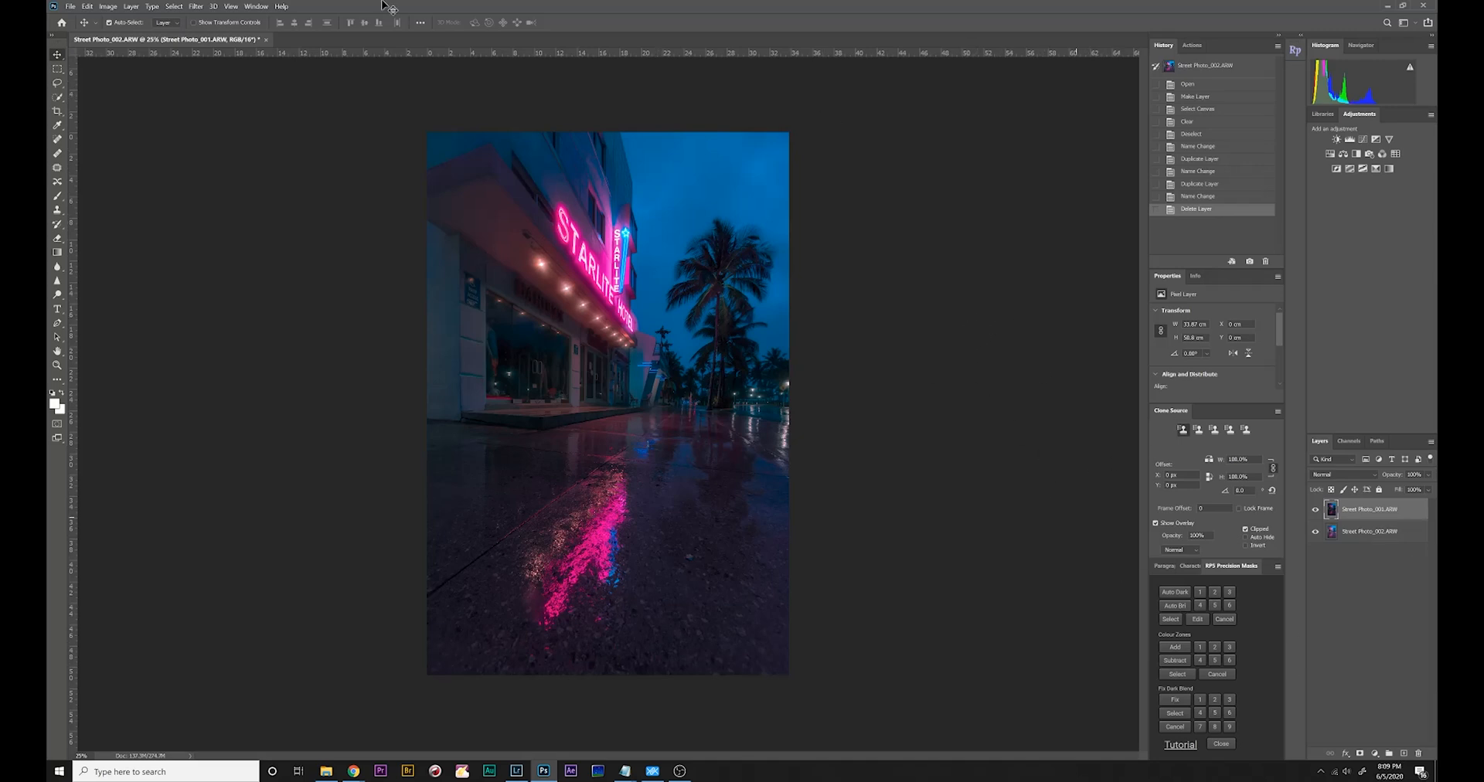
- Display the RPS Raya Pro 5 HUB extension to view its tools, and collapse it again
{"action": "left_click", "coordinate": [256, 7]}
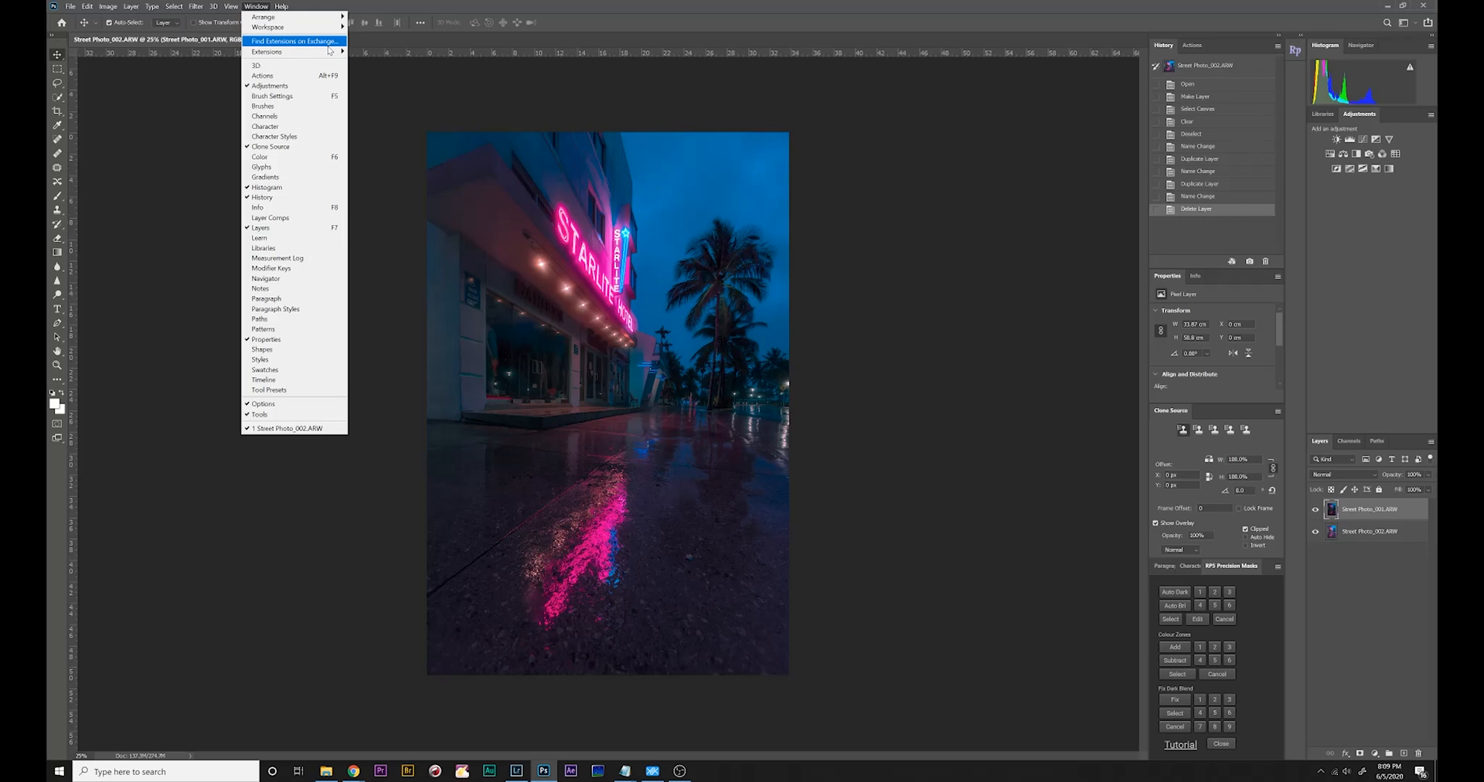
{"action": "mouse_move", "coordinate": [330, 51]}
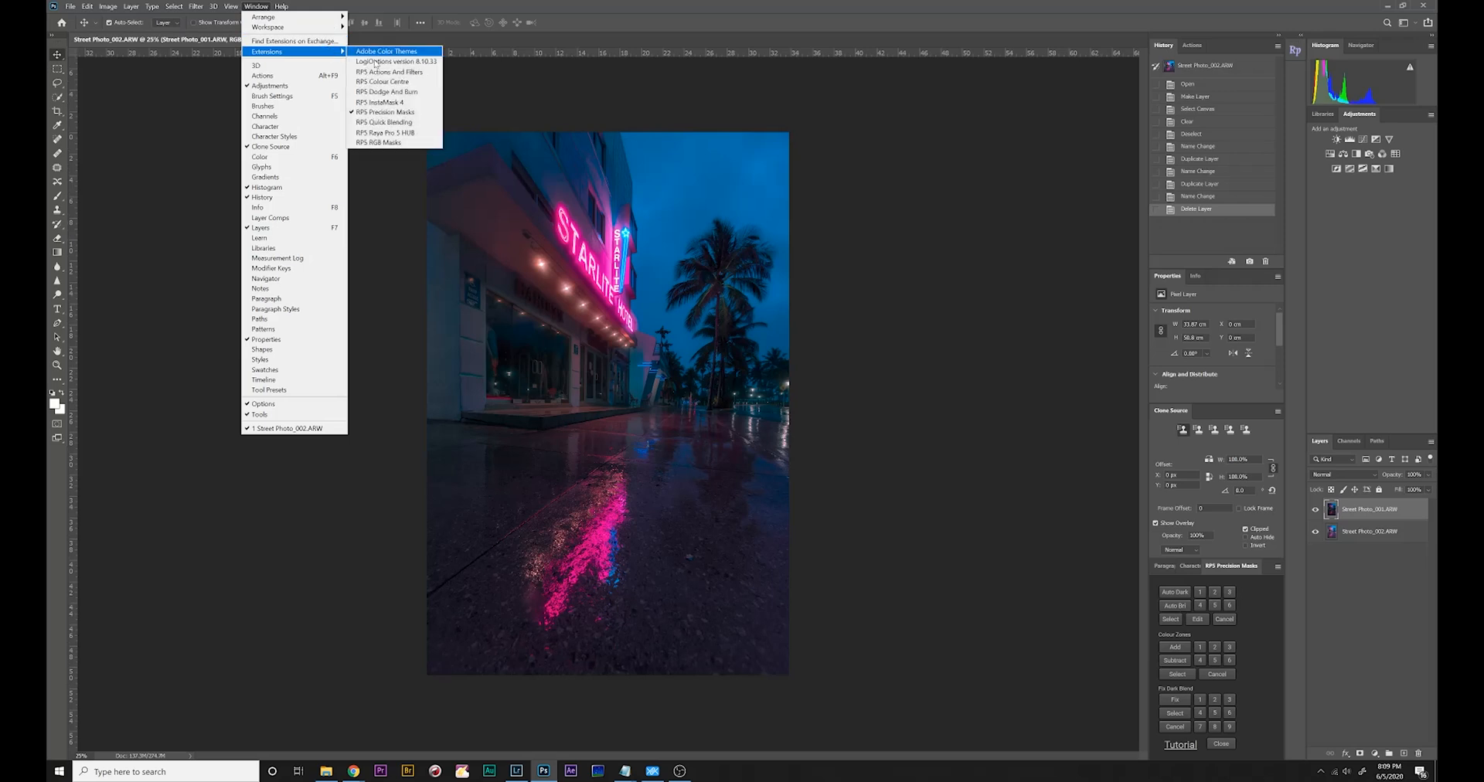
{"action": "left_click", "coordinate": [406, 134]}
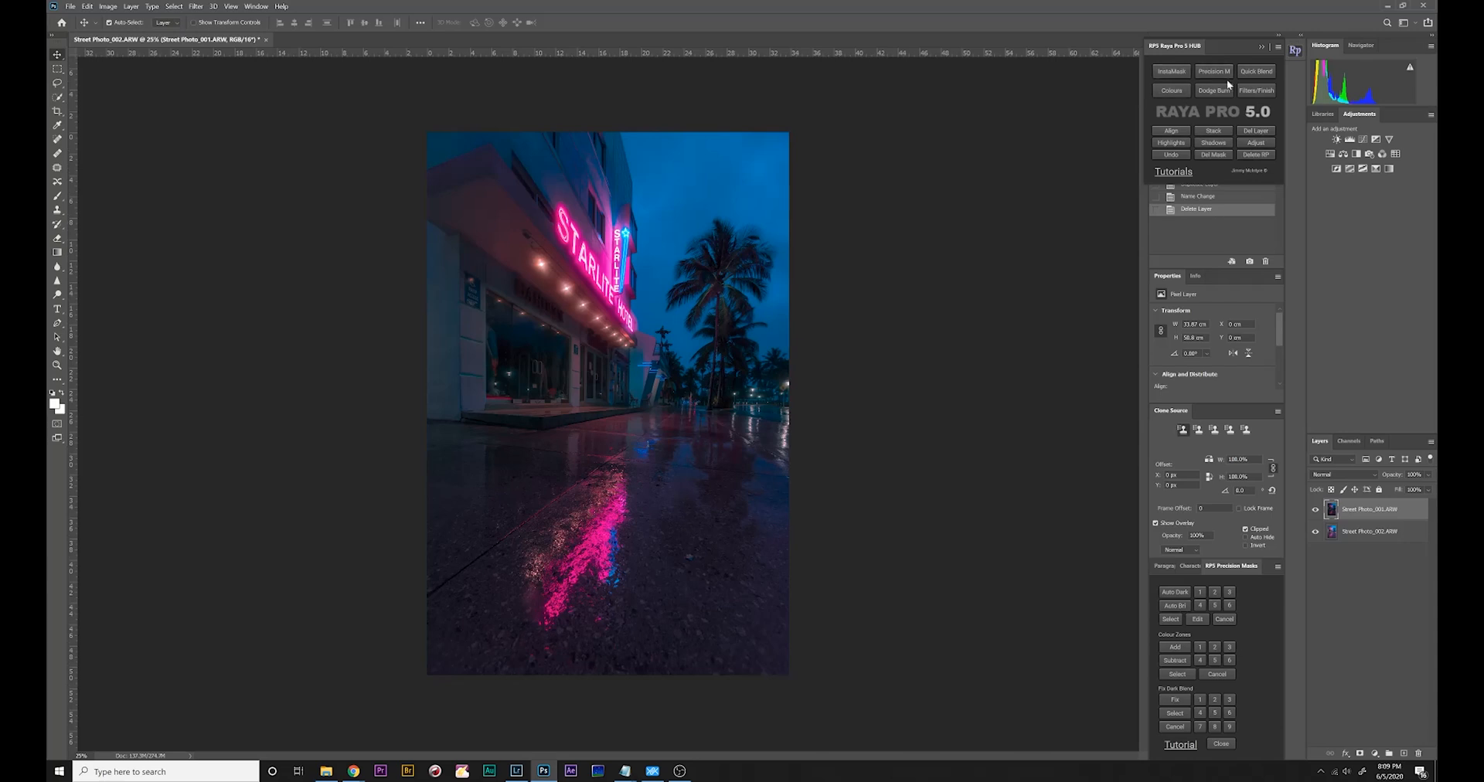
{"action": "left_click", "coordinate": [1262, 47]}
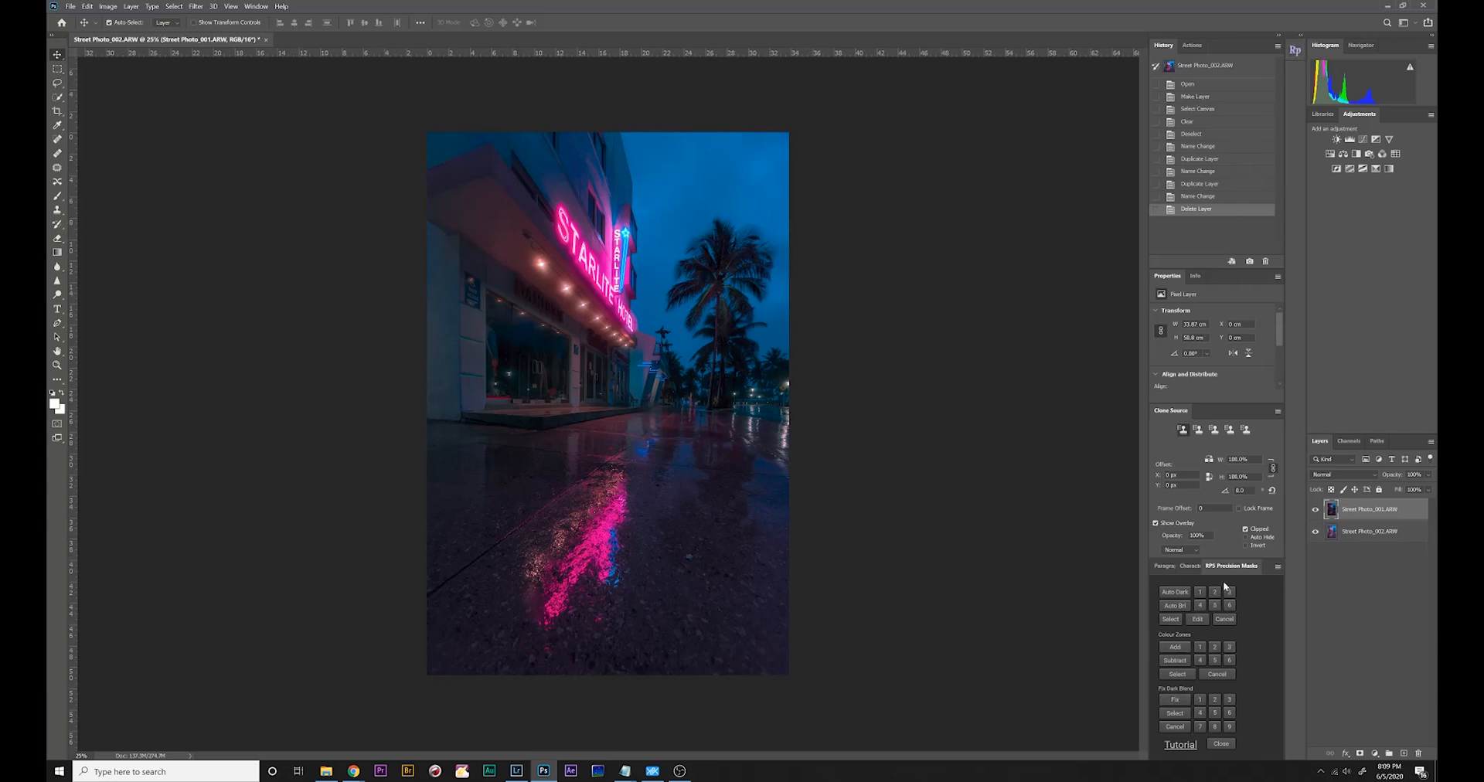
- Generate the Auto Dark precision masks for blending the Street Photo_001.ARW layer over Street Photo_002.ARW
{"action": "left_click", "coordinate": [1316, 509]}
{"action": "left_click", "coordinate": [1315, 509]}
{"action": "left_click", "coordinate": [1315, 510]}
{"action": "left_click", "coordinate": [1316, 510]}
{"action": "left_click", "coordinate": [1315, 509]}
{"action": "left_click", "coordinate": [1315, 509]}
{"action": "left_click", "coordinate": [1182, 593]}
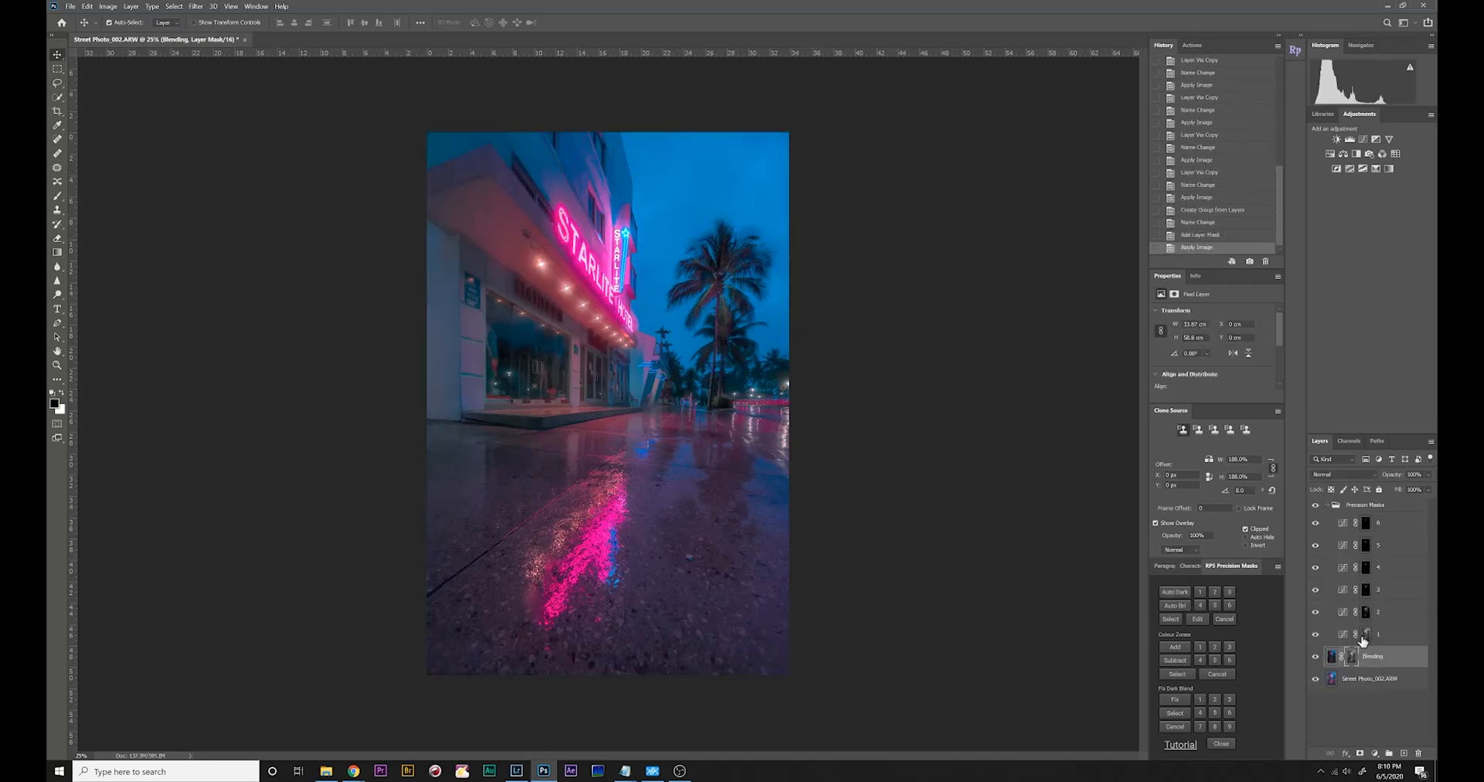
- Try precision masks 1 and 4 on the Blending layer, returning to mask 1
{"action": "left_click", "coordinate": [1200, 595]}
{"action": "left_click", "coordinate": [1201, 606]}
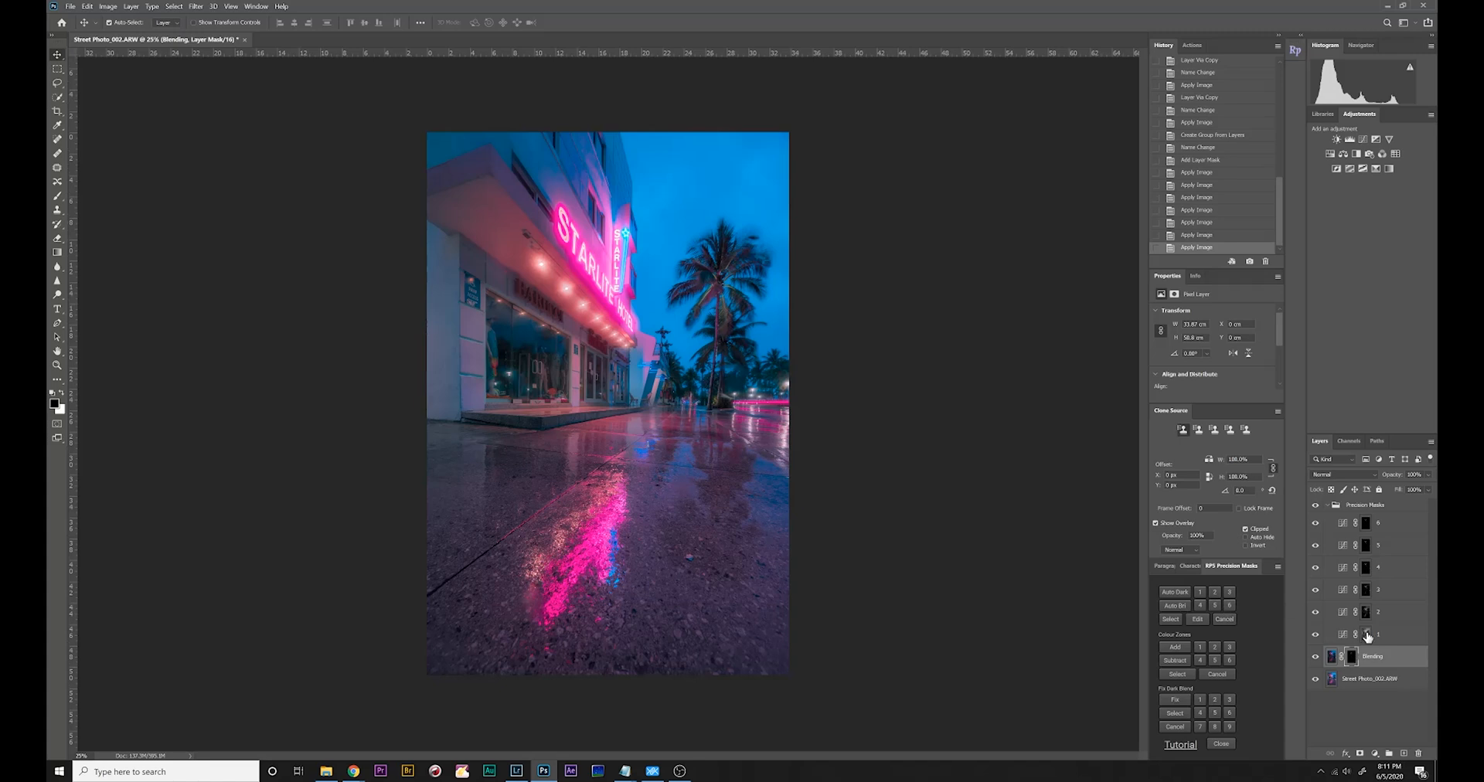
{"action": "left_click", "coordinate": [1200, 592]}
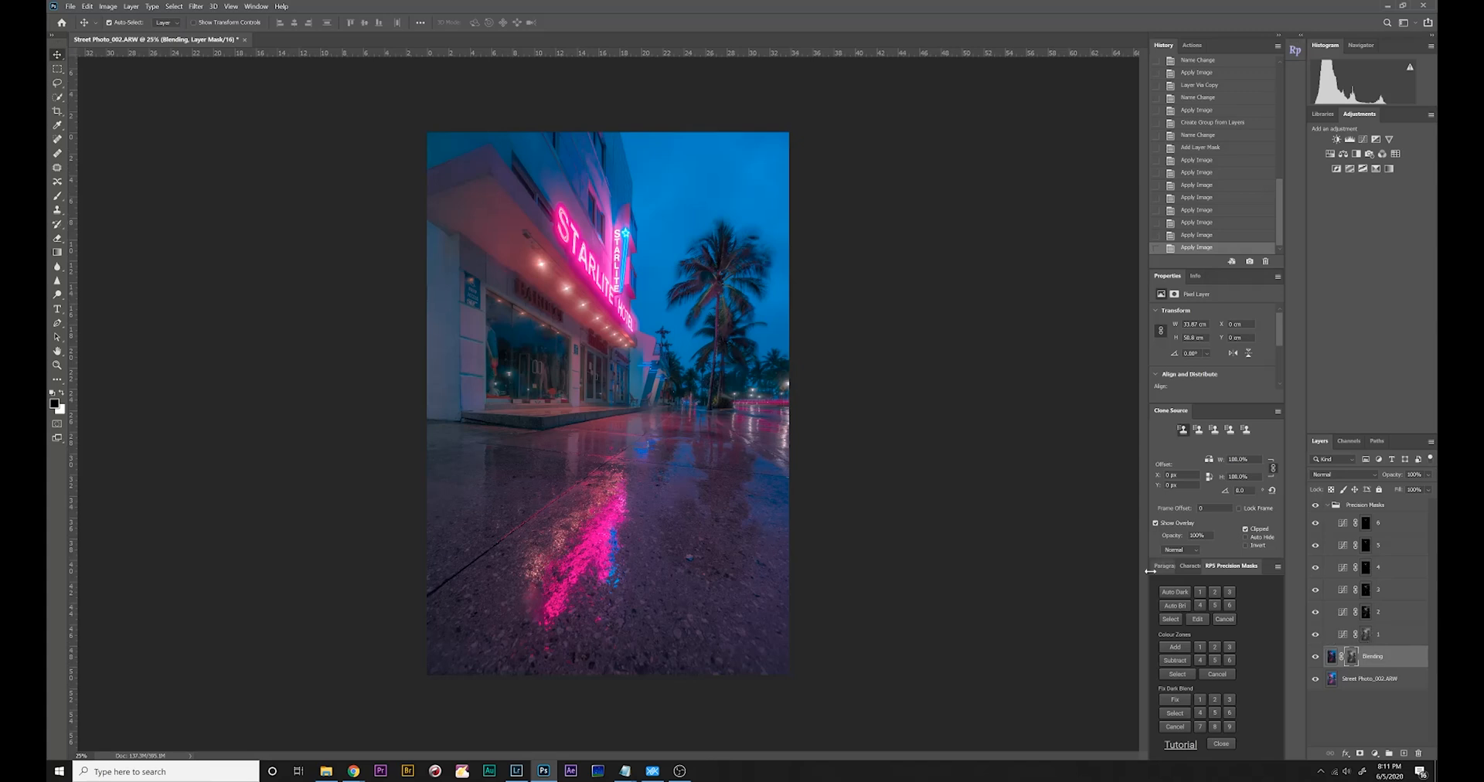
- Compare the whole image with and without the Blending layer using precision mask 1
{"action": "left_click", "coordinate": [1316, 656]}
{"action": "left_click", "coordinate": [1316, 656]}
{"action": "left_click", "coordinate": [1316, 656]}
{"action": "left_click", "coordinate": [1317, 657]}
{"action": "left_click", "coordinate": [1317, 657]}
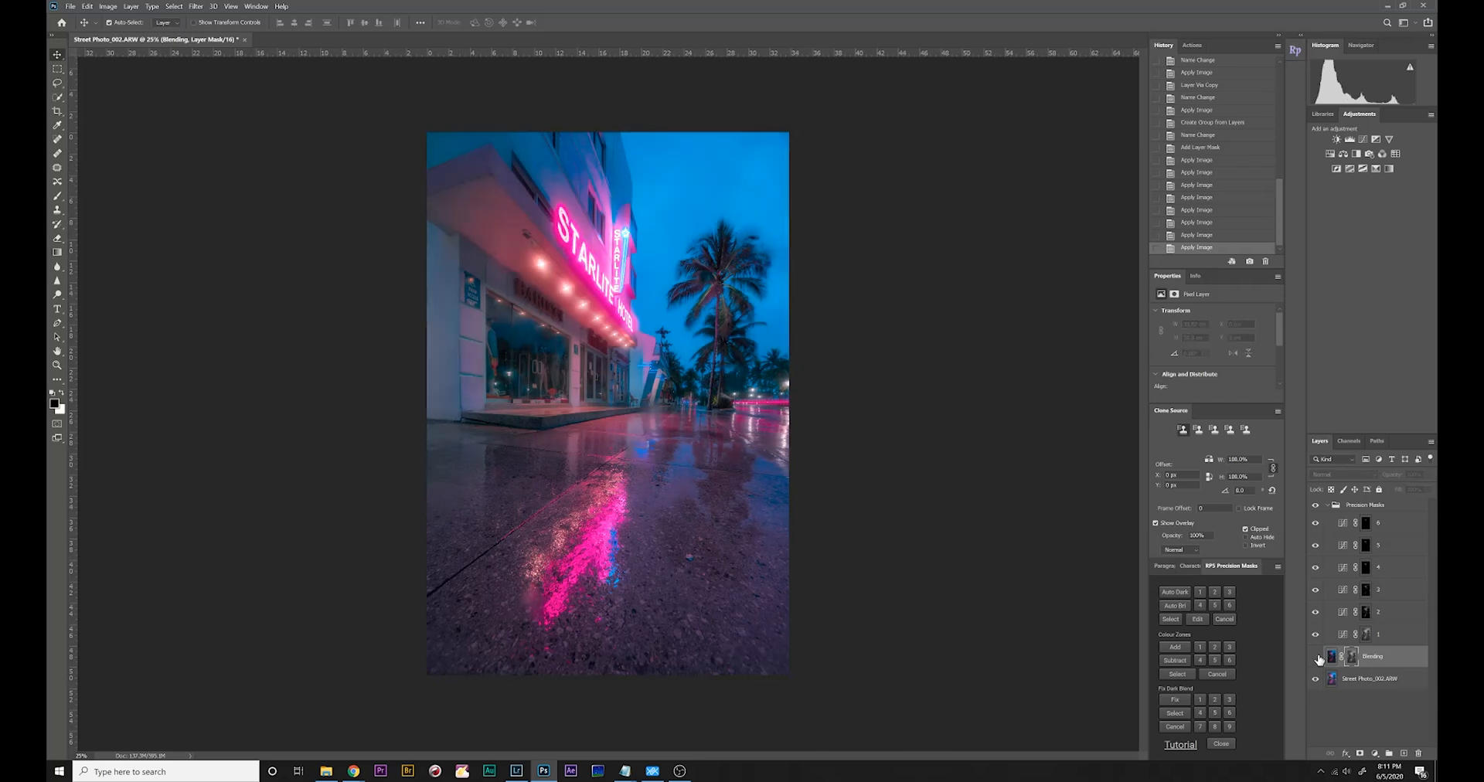
{"action": "left_click", "coordinate": [1317, 657]}
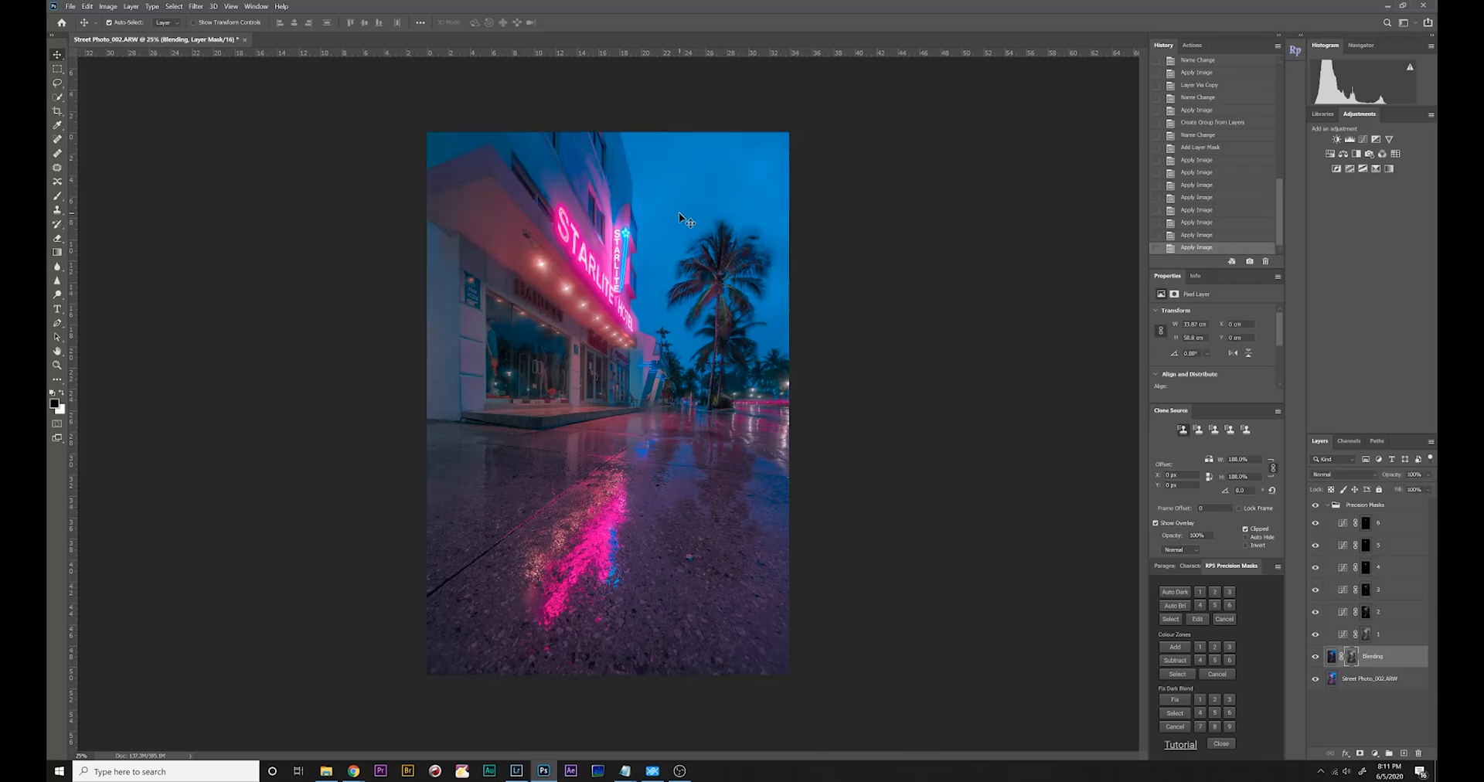
{"action": "left_click", "coordinate": [1315, 657]}
{"action": "left_click", "coordinate": [1315, 656]}
{"action": "left_click", "coordinate": [1315, 657]}
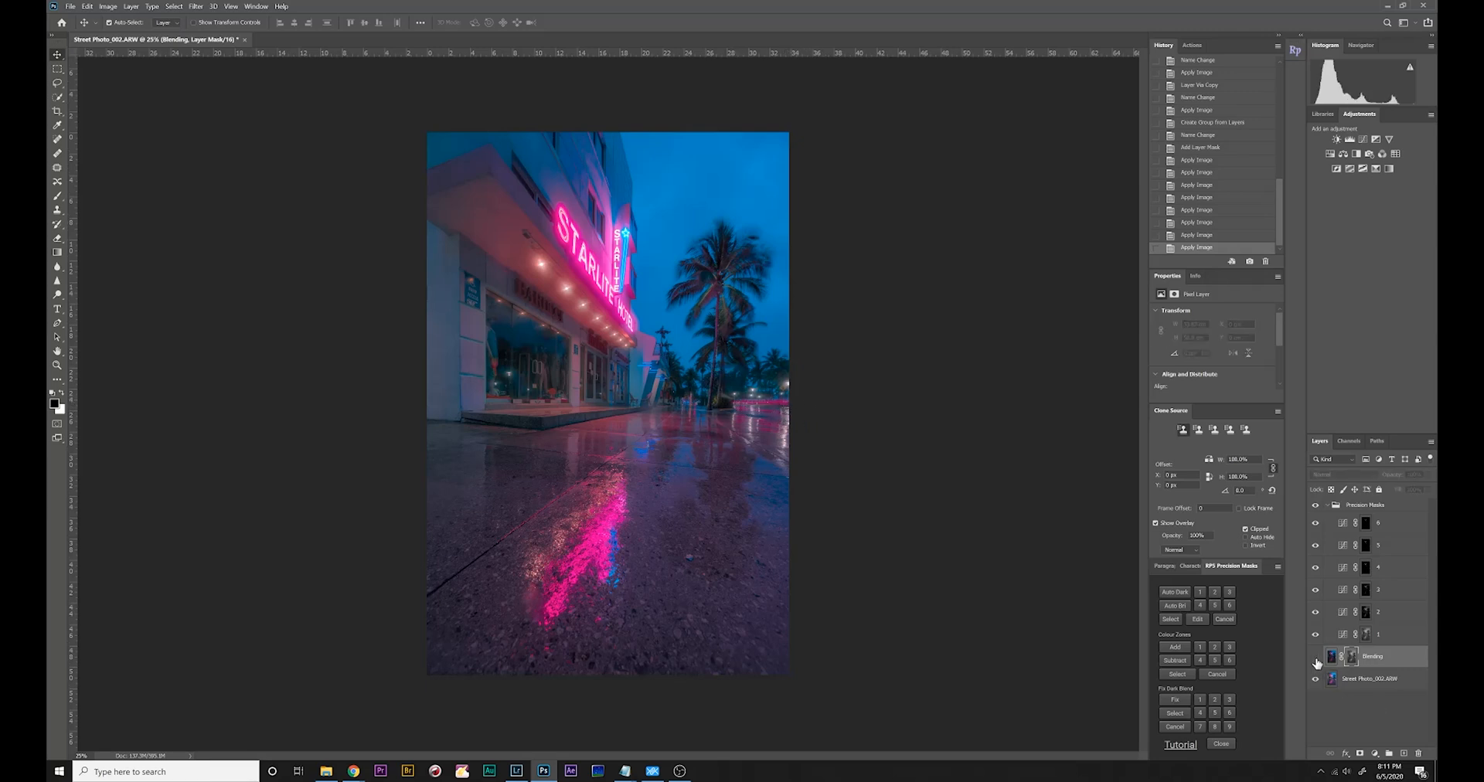
{"action": "left_click", "coordinate": [1316, 657]}
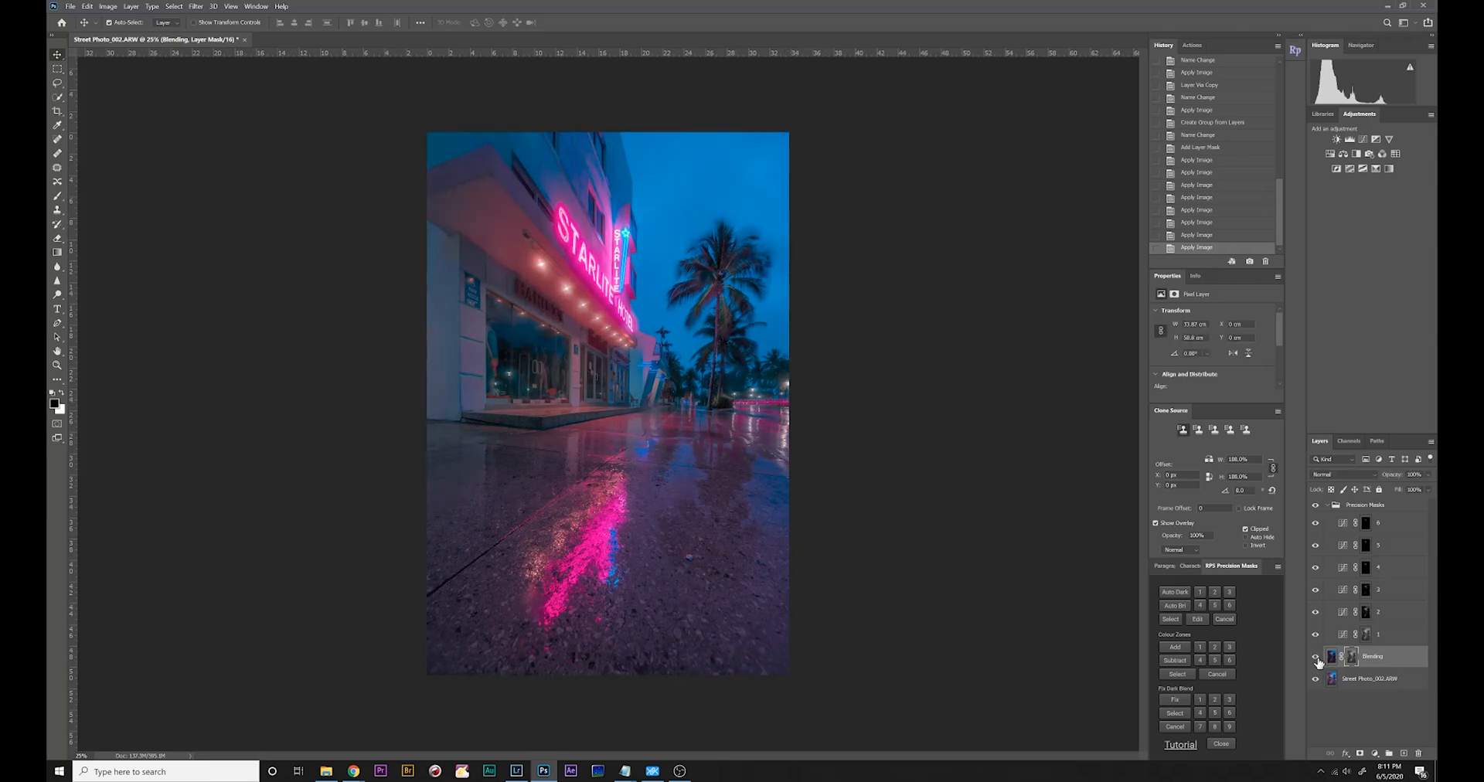
- Try precision mask 2 on the Blending layer and compare the image with the layer hidden and shown
{"action": "left_click", "coordinate": [1215, 594]}
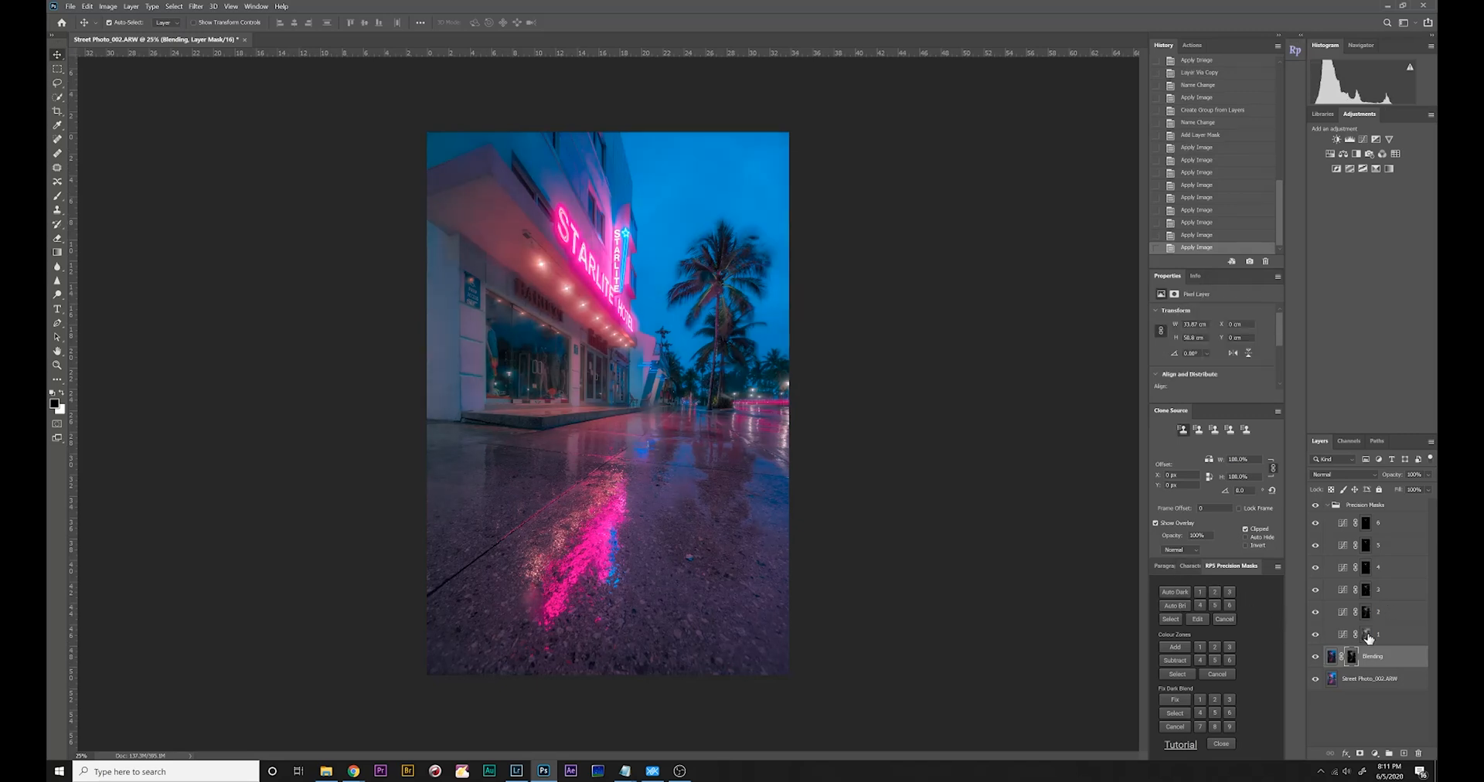
{"action": "left_click", "coordinate": [1314, 658]}
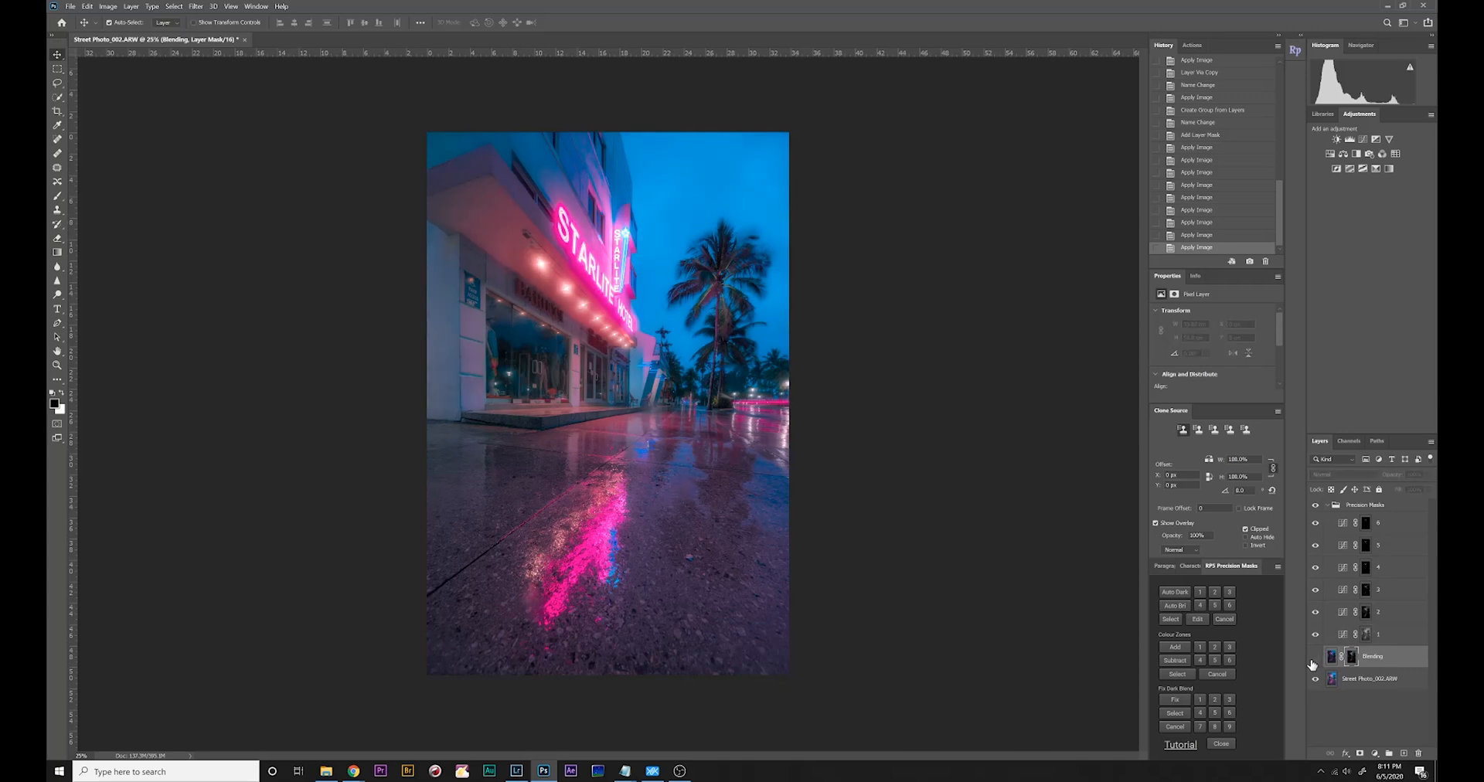
{"action": "left_click", "coordinate": [1315, 658]}
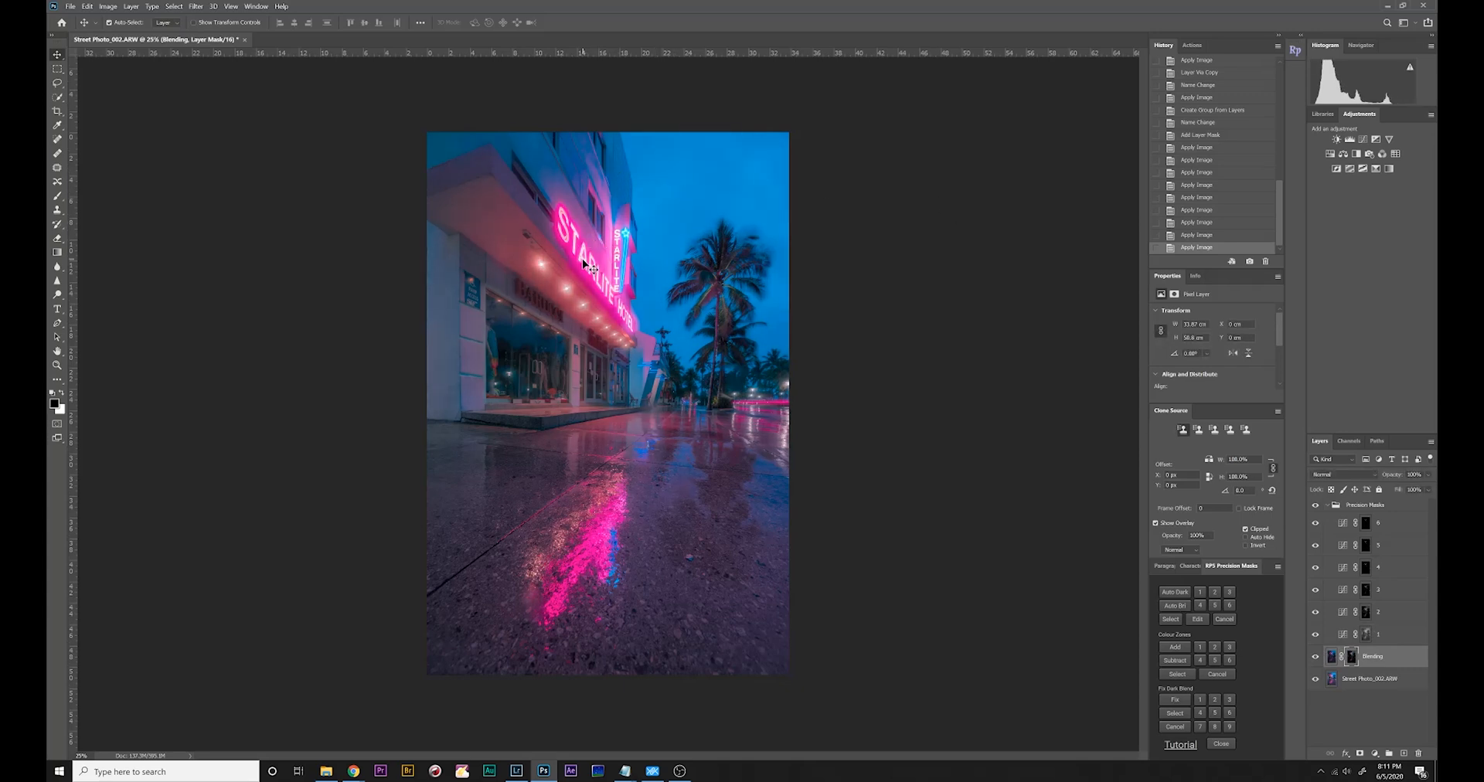
- Examine the neon sign and storefront lights up close with and without the Blending layer
{"action": "key", "text": "ctrl+plus"}
{"action": "key", "text": "ctrl+plus"}
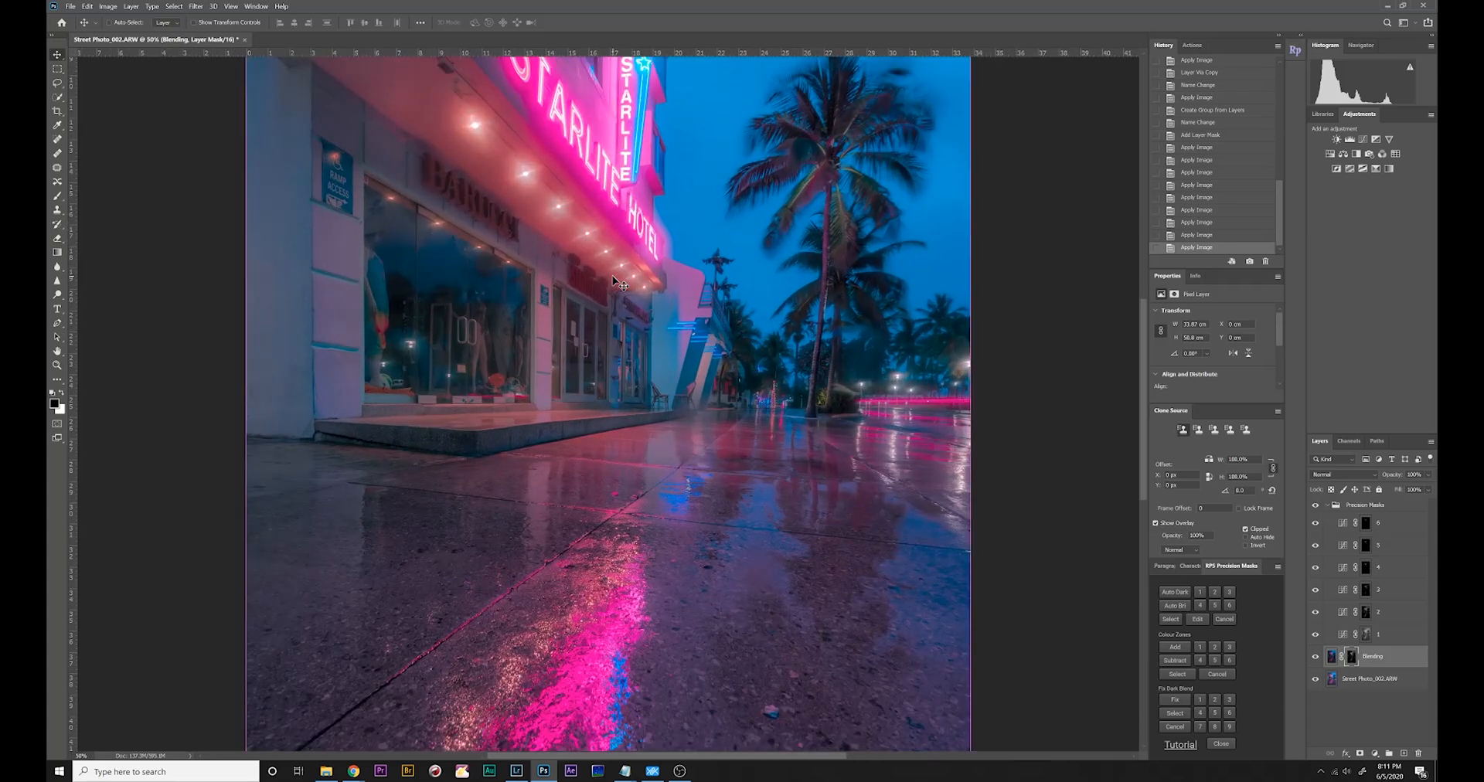
{"action": "scroll", "coordinate": [1139, 411], "scroll_direction": "up", "scroll_amount": 3}
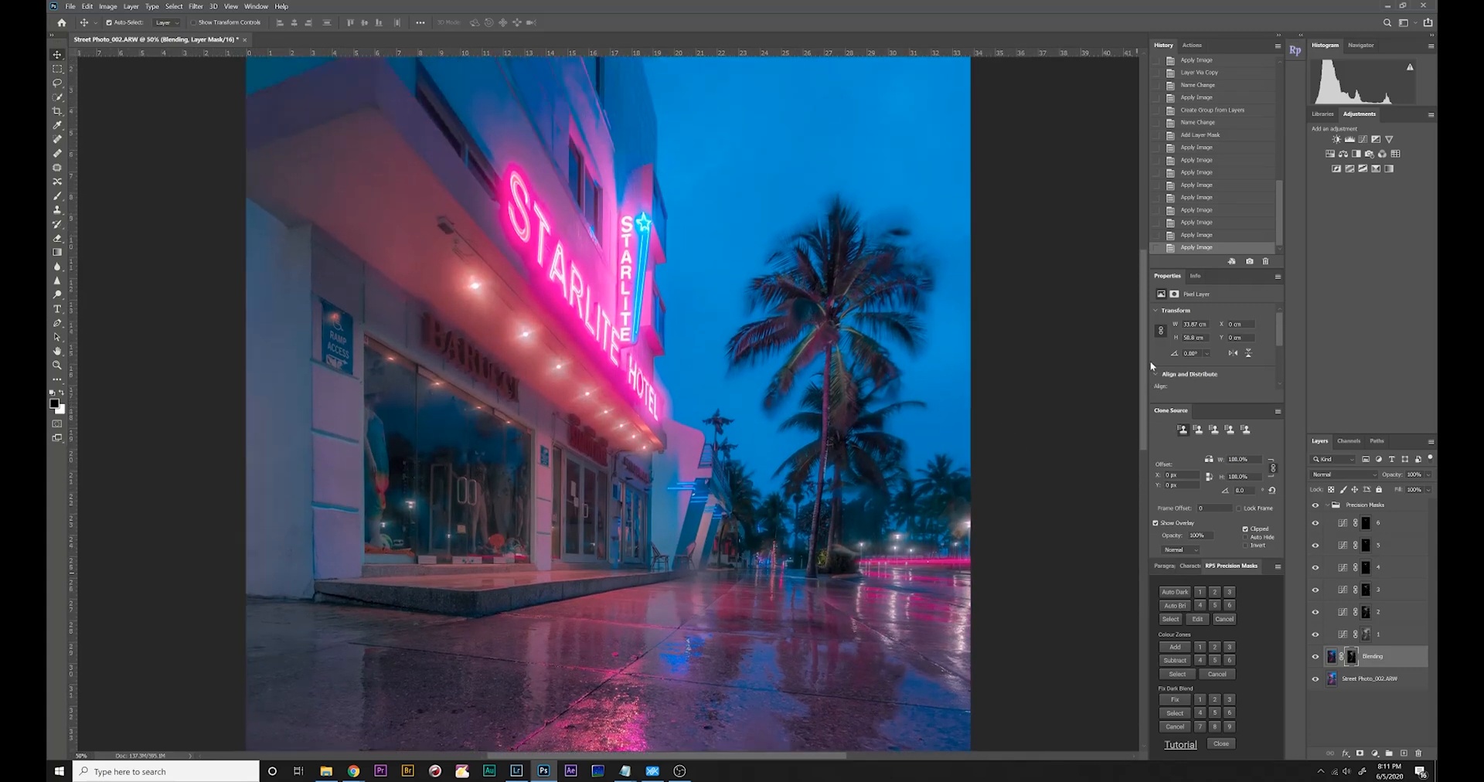
{"action": "key", "text": "ctrl+plus"}
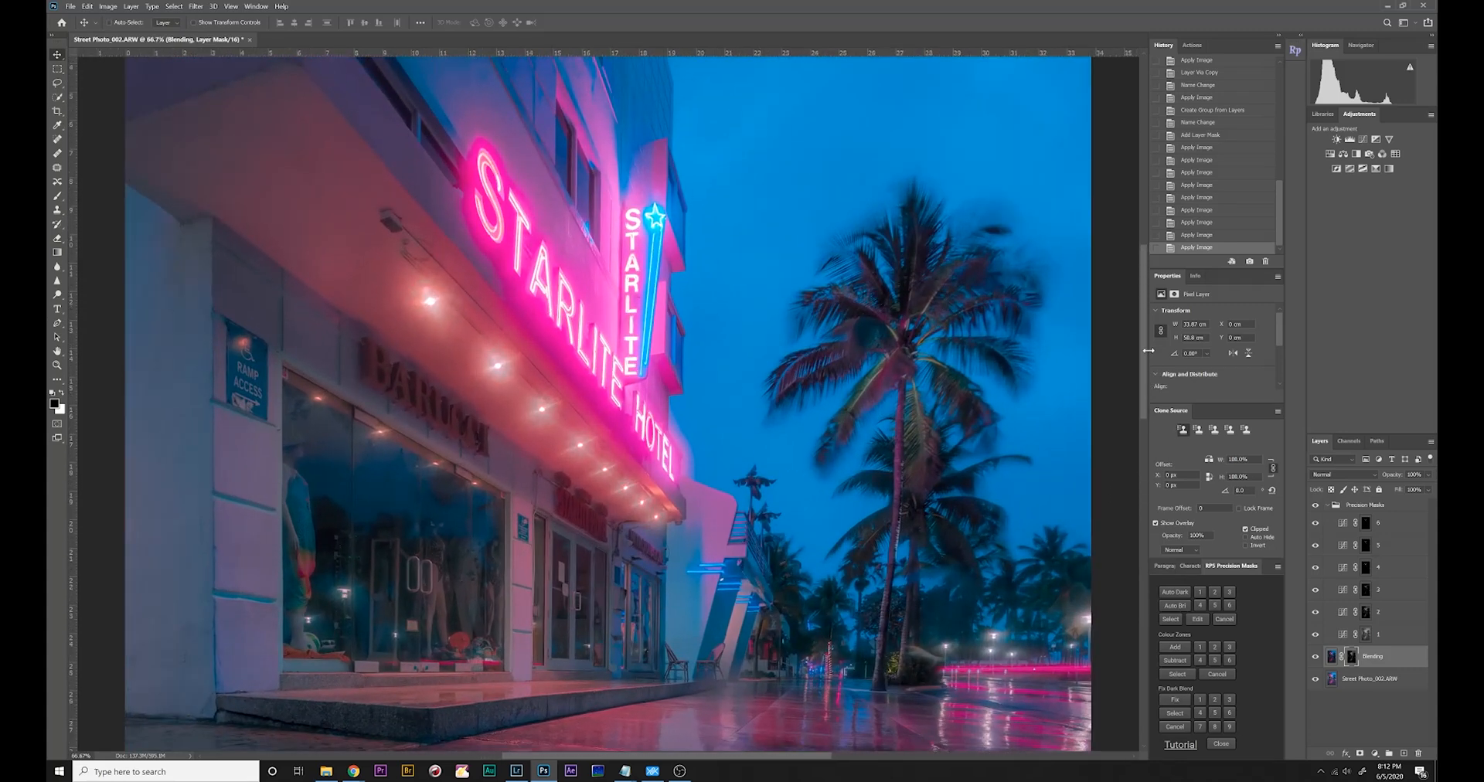
{"action": "key", "text": "ctrl+plus"}
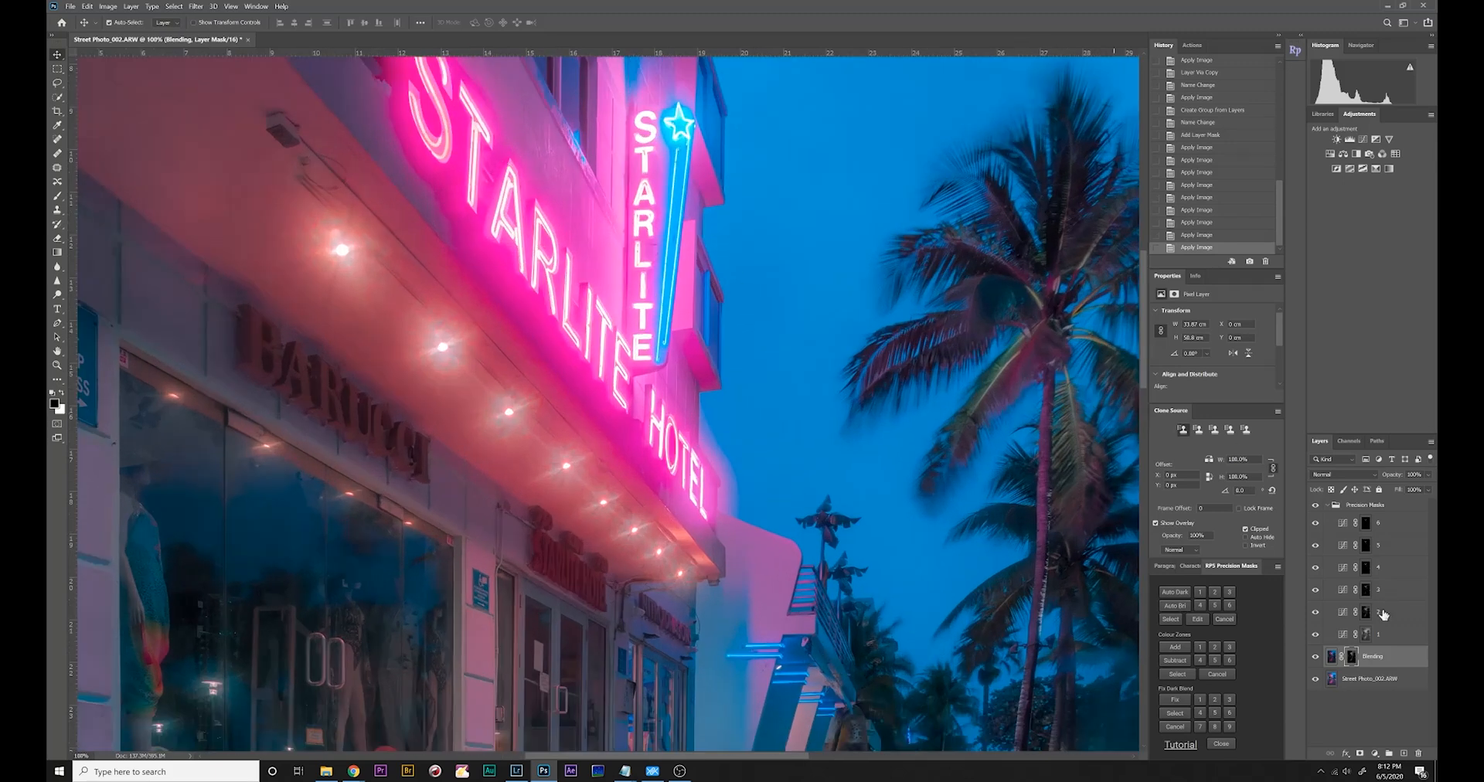
{"action": "left_click", "coordinate": [1315, 657]}
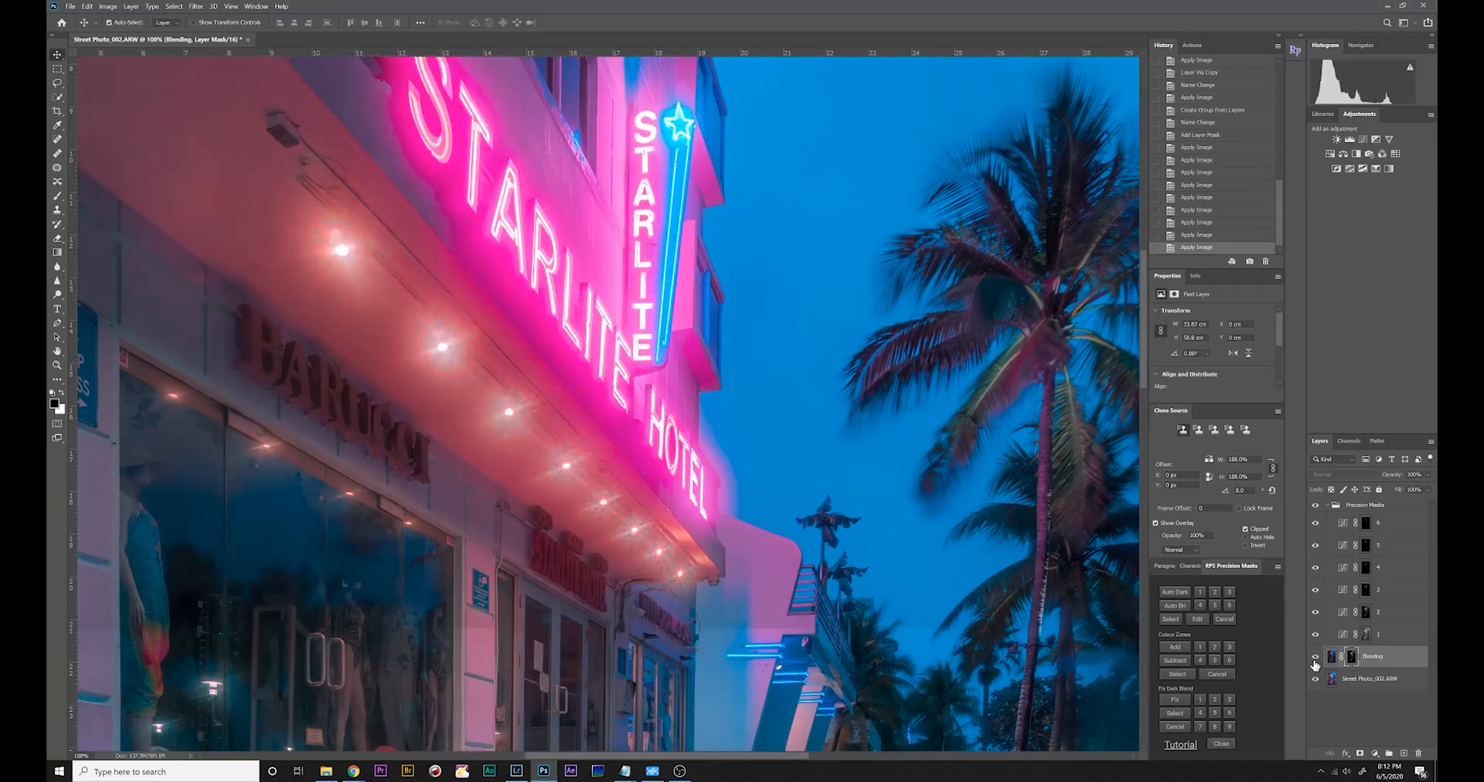
{"action": "left_click", "coordinate": [1315, 657]}
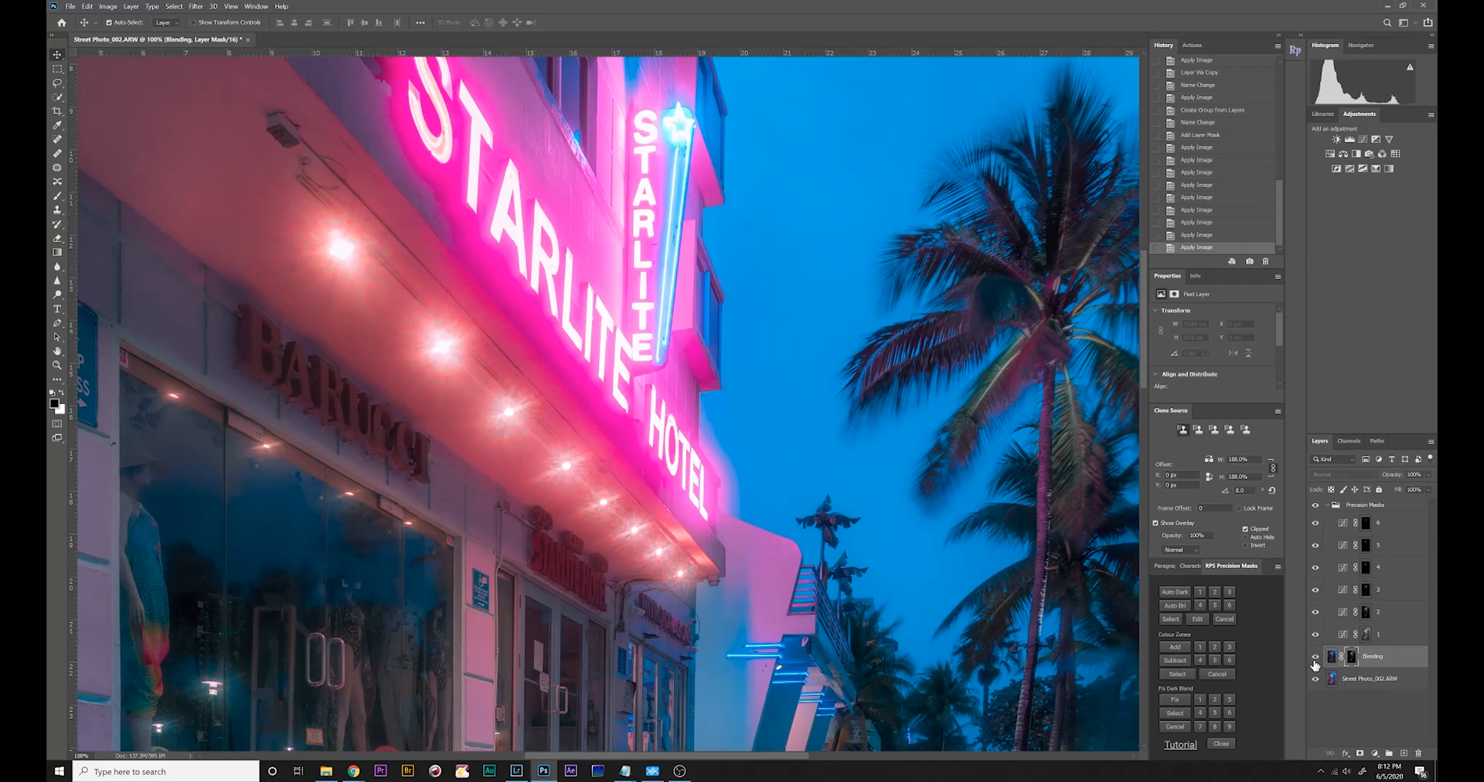
{"action": "left_click", "coordinate": [1315, 658]}
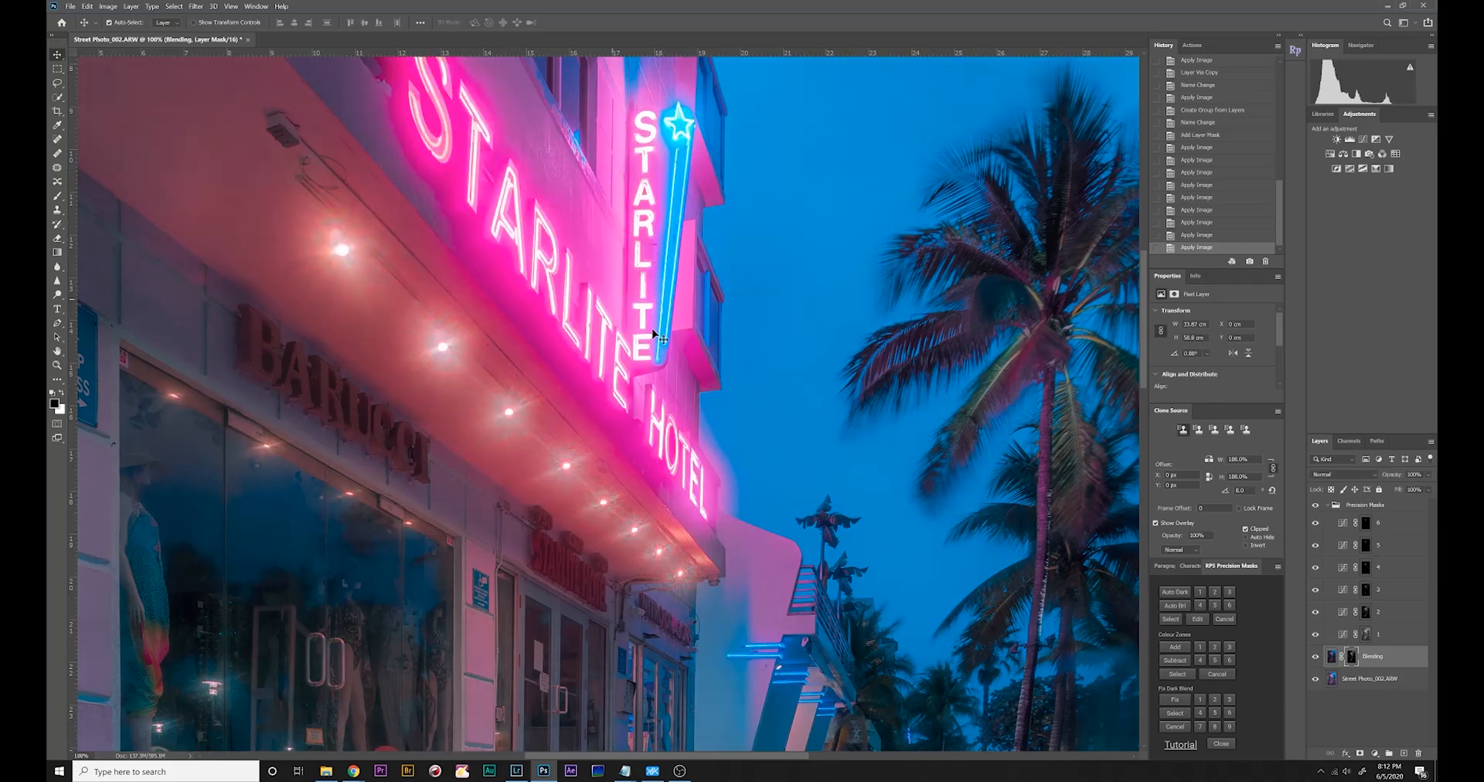
{"action": "left_click_drag", "start_coordinate": [1143, 313], "coordinate": [1143, 274]}
{"action": "left_click", "coordinate": [1315, 656]}
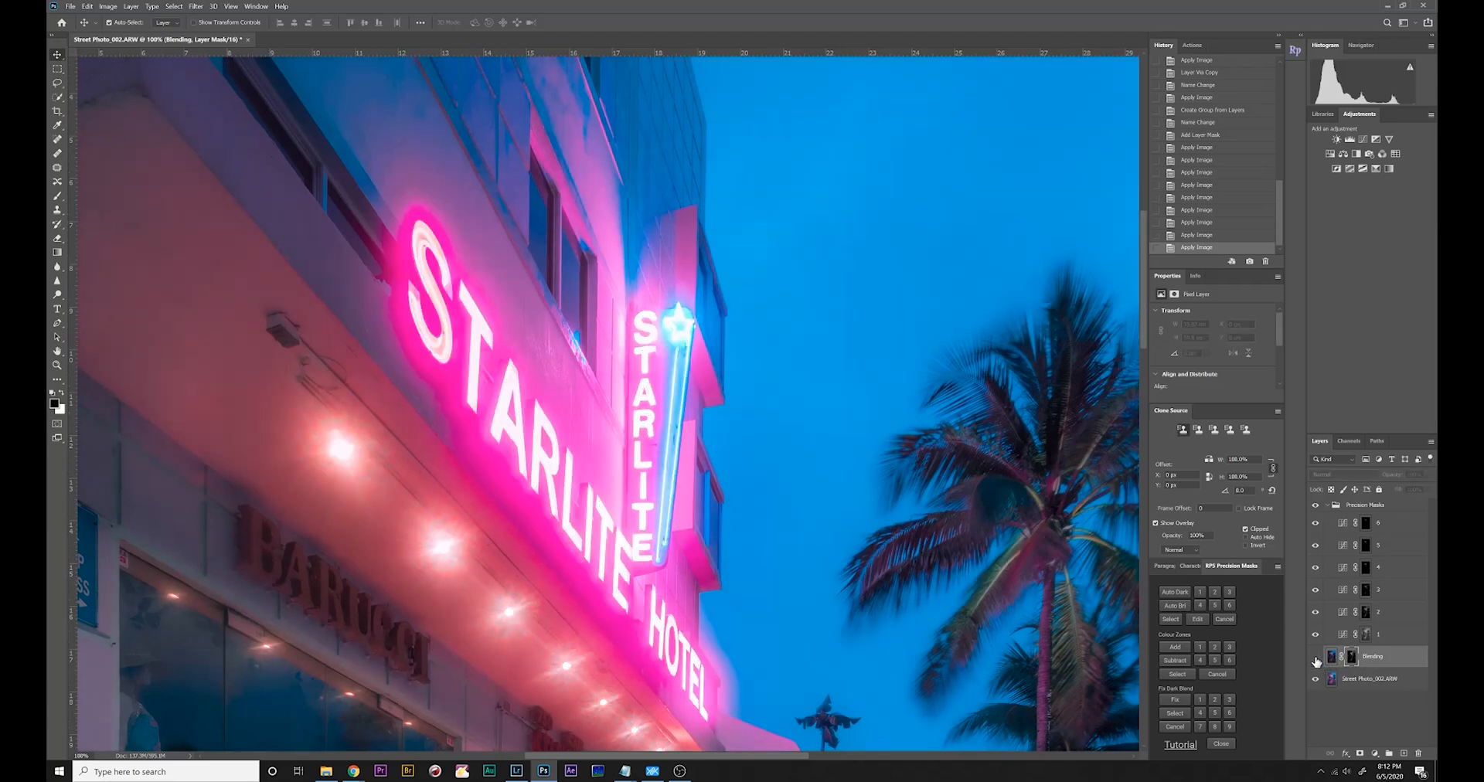
{"action": "left_click", "coordinate": [1316, 657]}
- Try precision mask 1 on the Blending layer again, switch back to mask 2 and review the wider image
{"action": "left_click", "coordinate": [1199, 593]}
{"action": "left_click", "coordinate": [1215, 592]}
{"action": "key", "text": "ctrl+minus"}
{"action": "key", "text": "ctrl+minus"}
{"action": "key", "text": "ctrl+minus"}
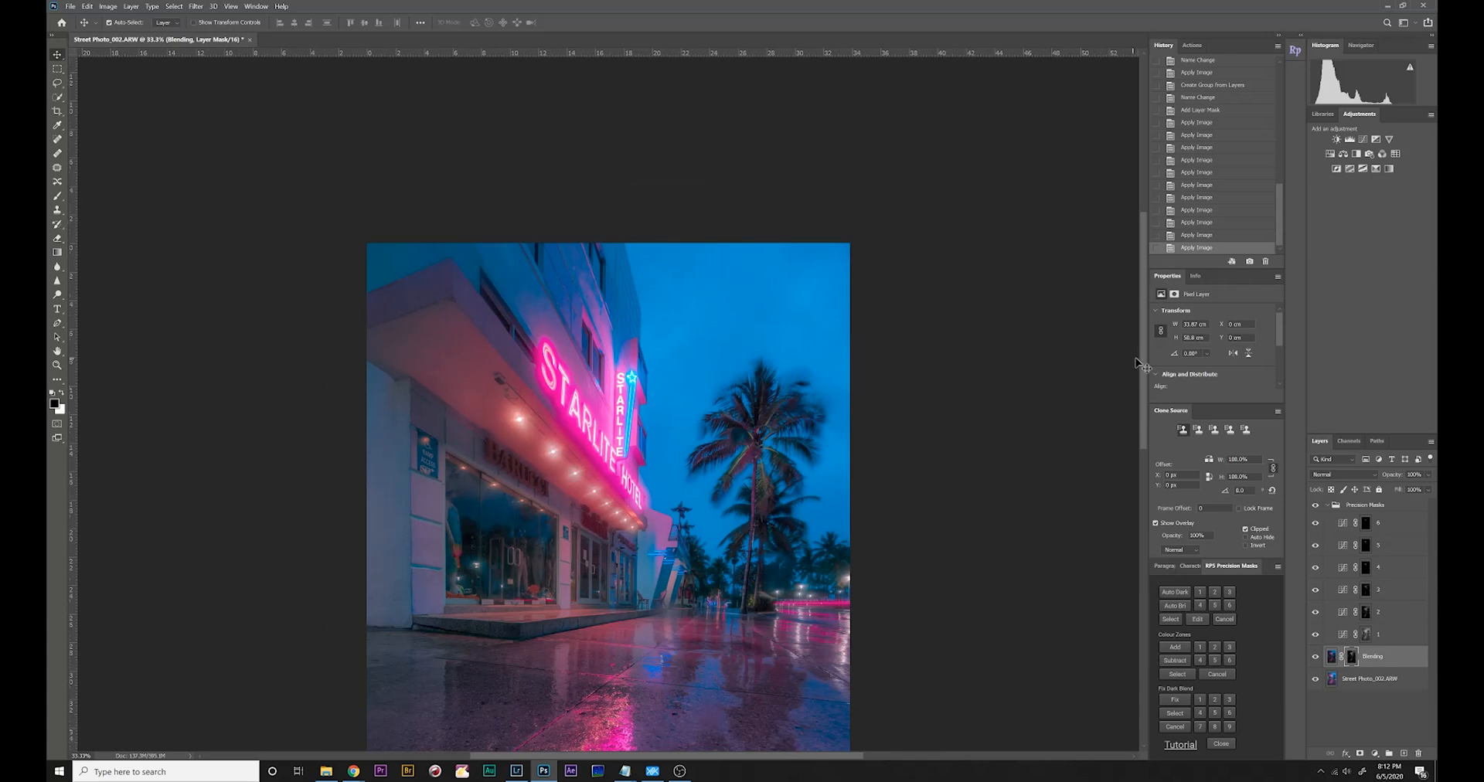
- Apply precision mask 3 to the Blending layer
{"action": "scroll", "coordinate": [1147, 389], "scroll_direction": "down", "scroll_amount": 2}
{"action": "scroll", "coordinate": [1147, 389], "scroll_direction": "down", "scroll_amount": 3}
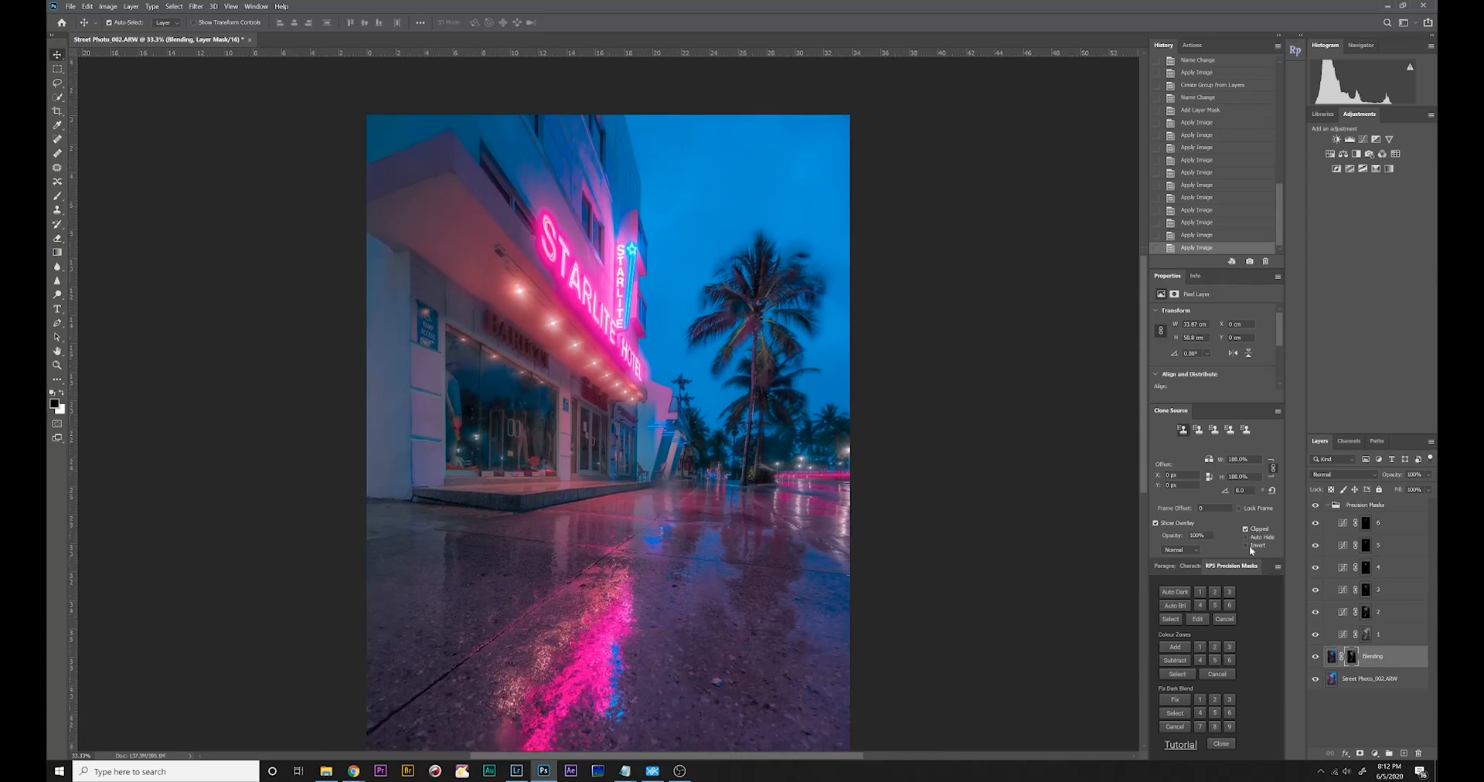
{"action": "left_click", "coordinate": [1231, 592]}
{"action": "left_click", "coordinate": [1230, 592]}
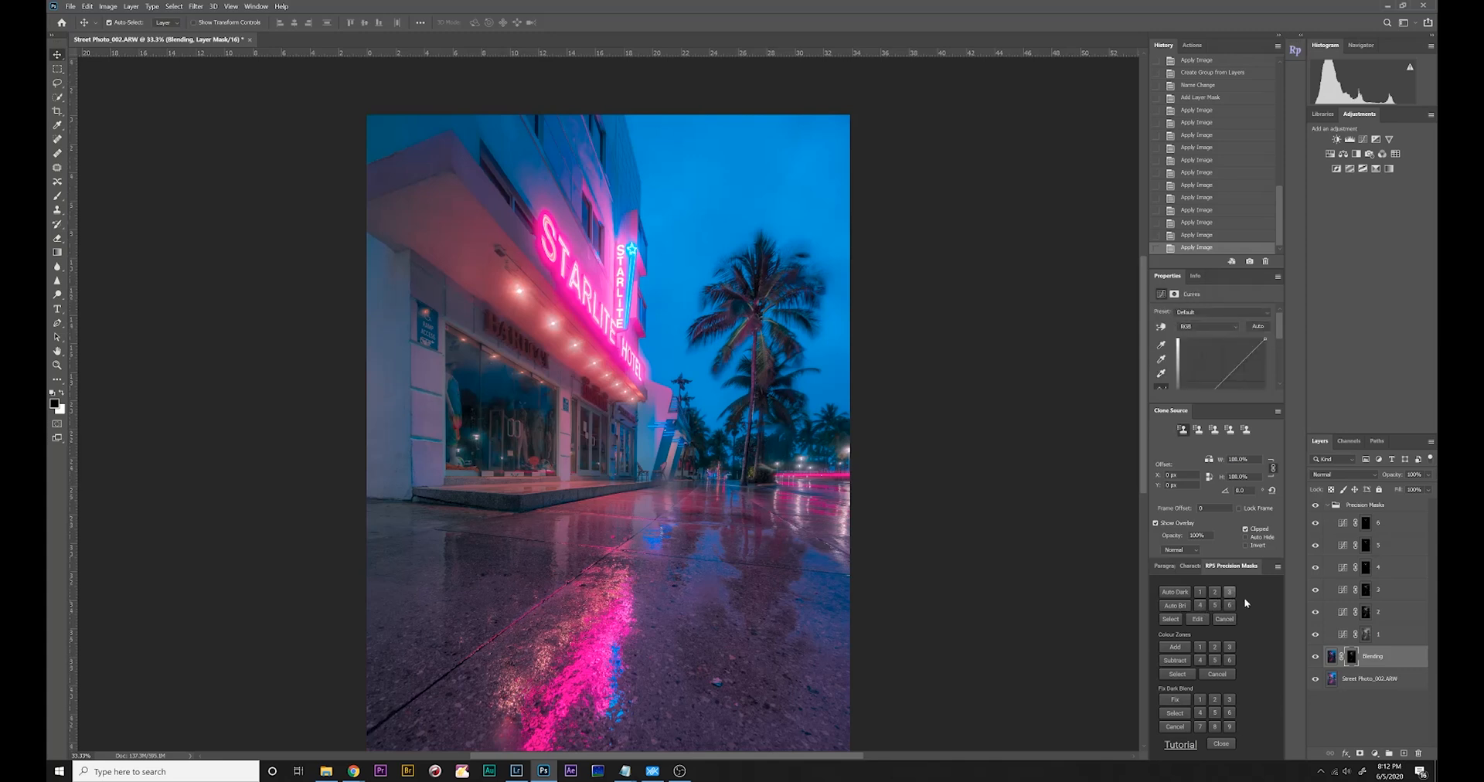
- Try precision masks 4, 5 and 6 on the Blending layer and compare the image with the layer hidden and shown
{"action": "left_click", "coordinate": [1314, 657]}
{"action": "left_click", "coordinate": [1315, 657]}
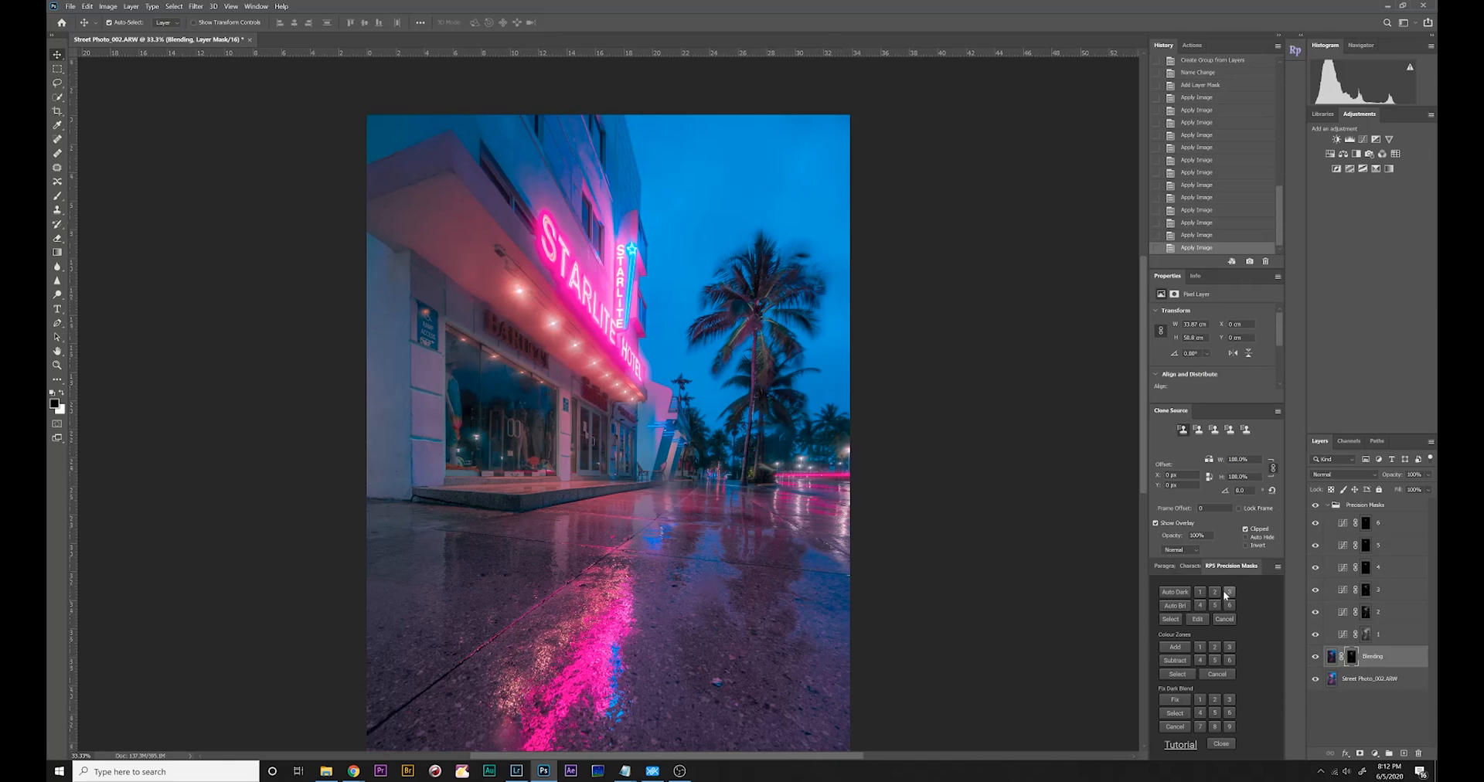
{"action": "left_click", "coordinate": [1200, 605]}
{"action": "left_click", "coordinate": [1215, 606]}
{"action": "left_click", "coordinate": [1230, 606]}
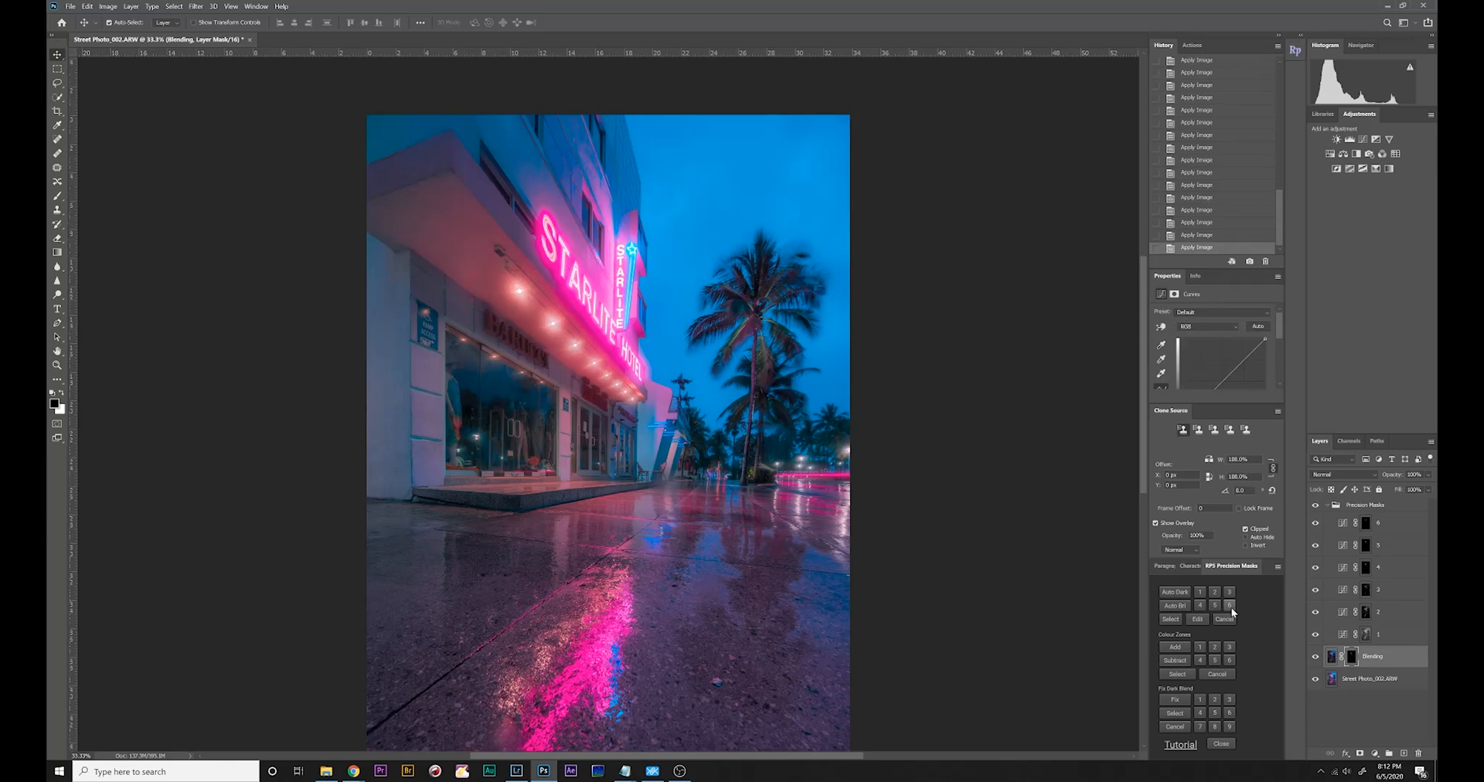
{"action": "left_click", "coordinate": [1315, 660]}
{"action": "left_click", "coordinate": [1315, 660]}
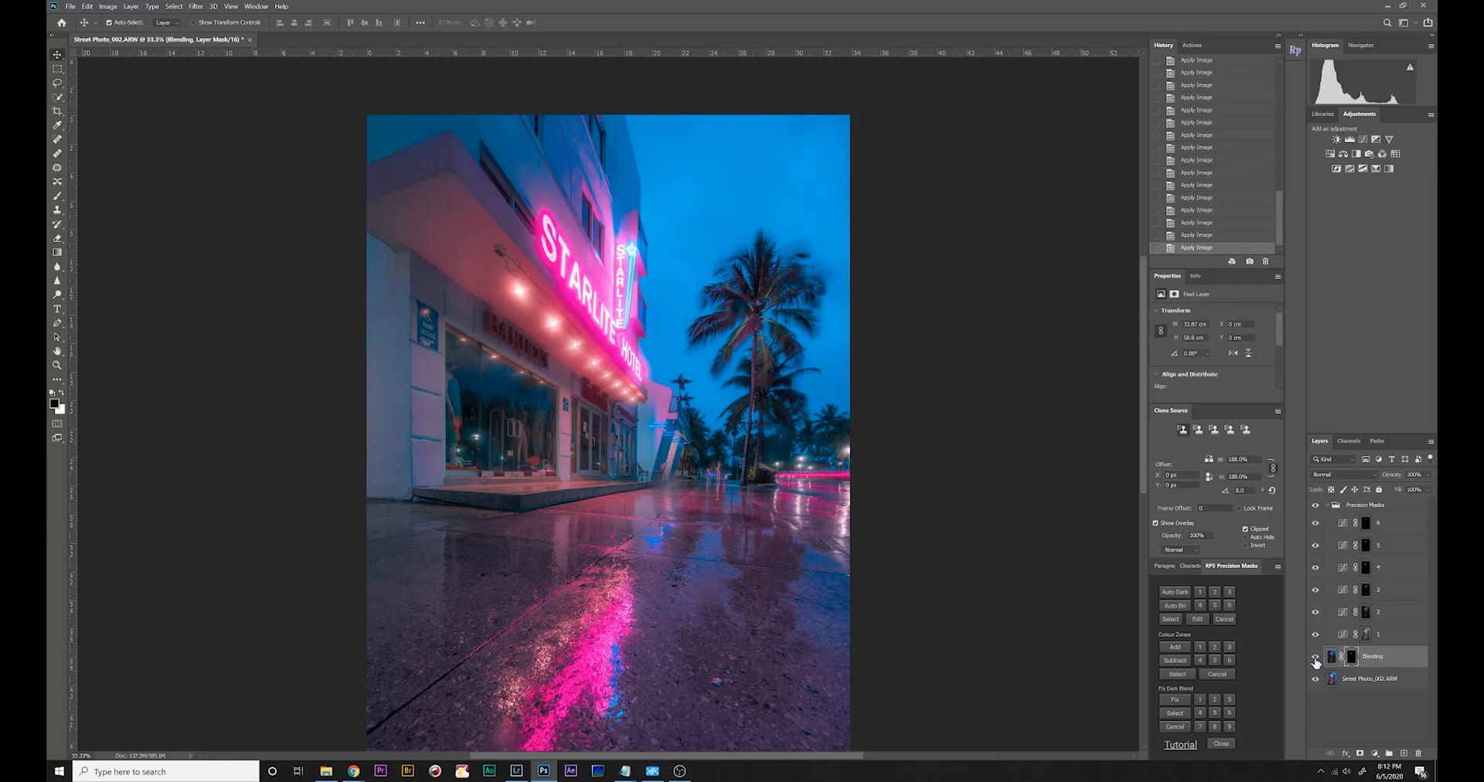
{"action": "left_click", "coordinate": [1315, 659]}
{"action": "left_click", "coordinate": [1315, 658]}
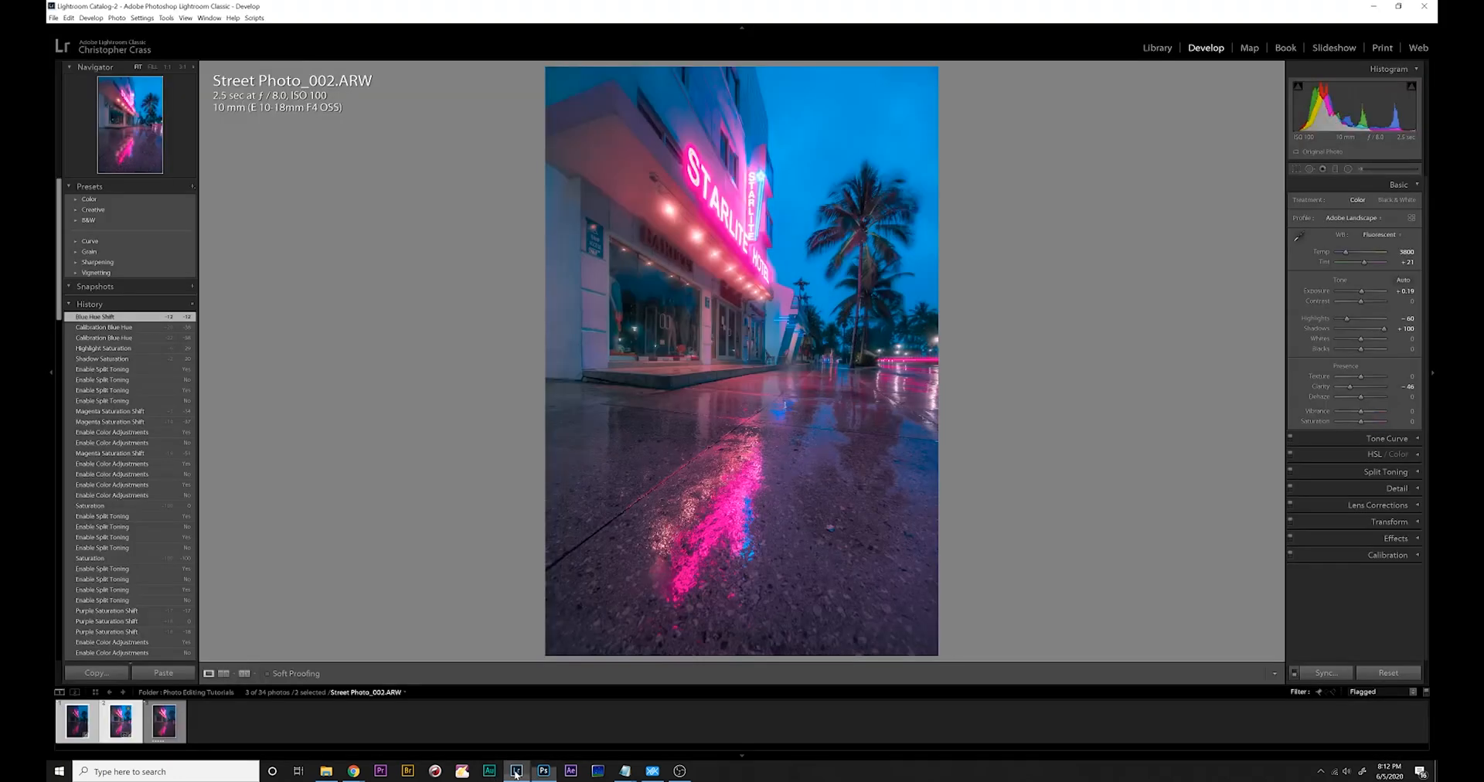
- Switch to Lightroom to review the darker exposure Street Photo_003.jpg, and return to Photoshop
{"action": "left_click", "coordinate": [516, 771]}
{"action": "left_click", "coordinate": [164, 721]}
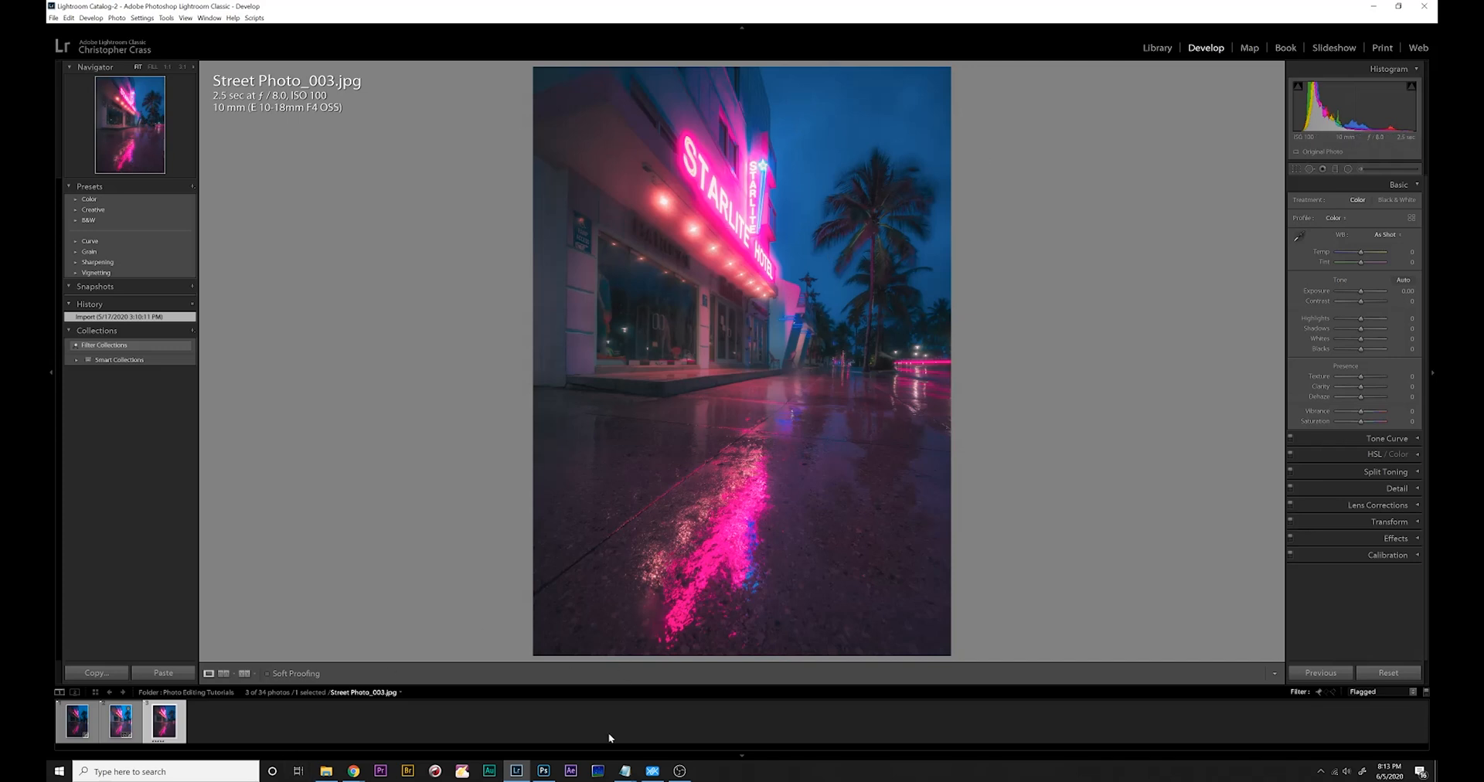
{"action": "left_click", "coordinate": [545, 770]}
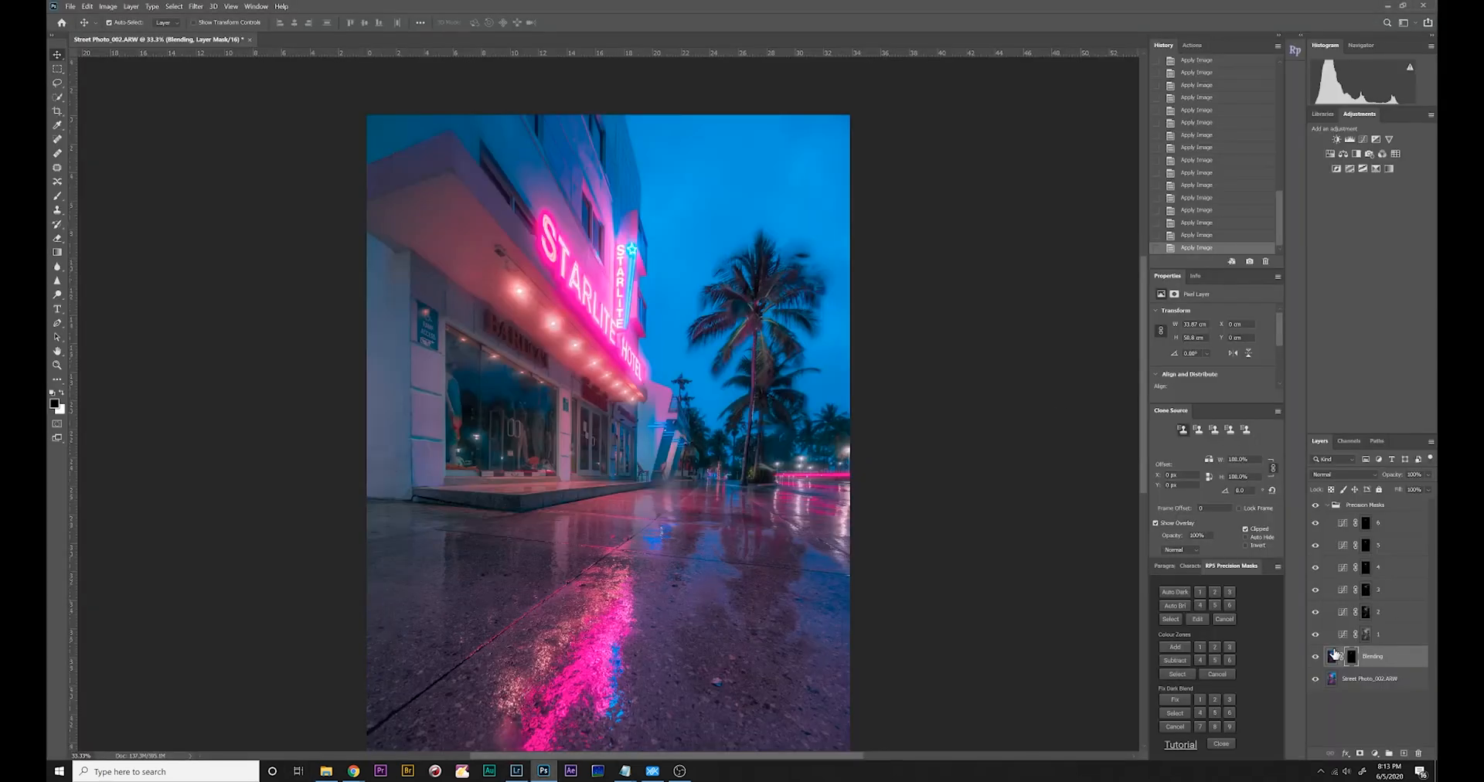
- Try precision mask 2 and then mask 3 on the Blending layer, checking the image with the layer off and on
{"action": "left_click", "coordinate": [1315, 658]}
{"action": "left_click", "coordinate": [1316, 658]}
{"action": "left_click", "coordinate": [1215, 592]}
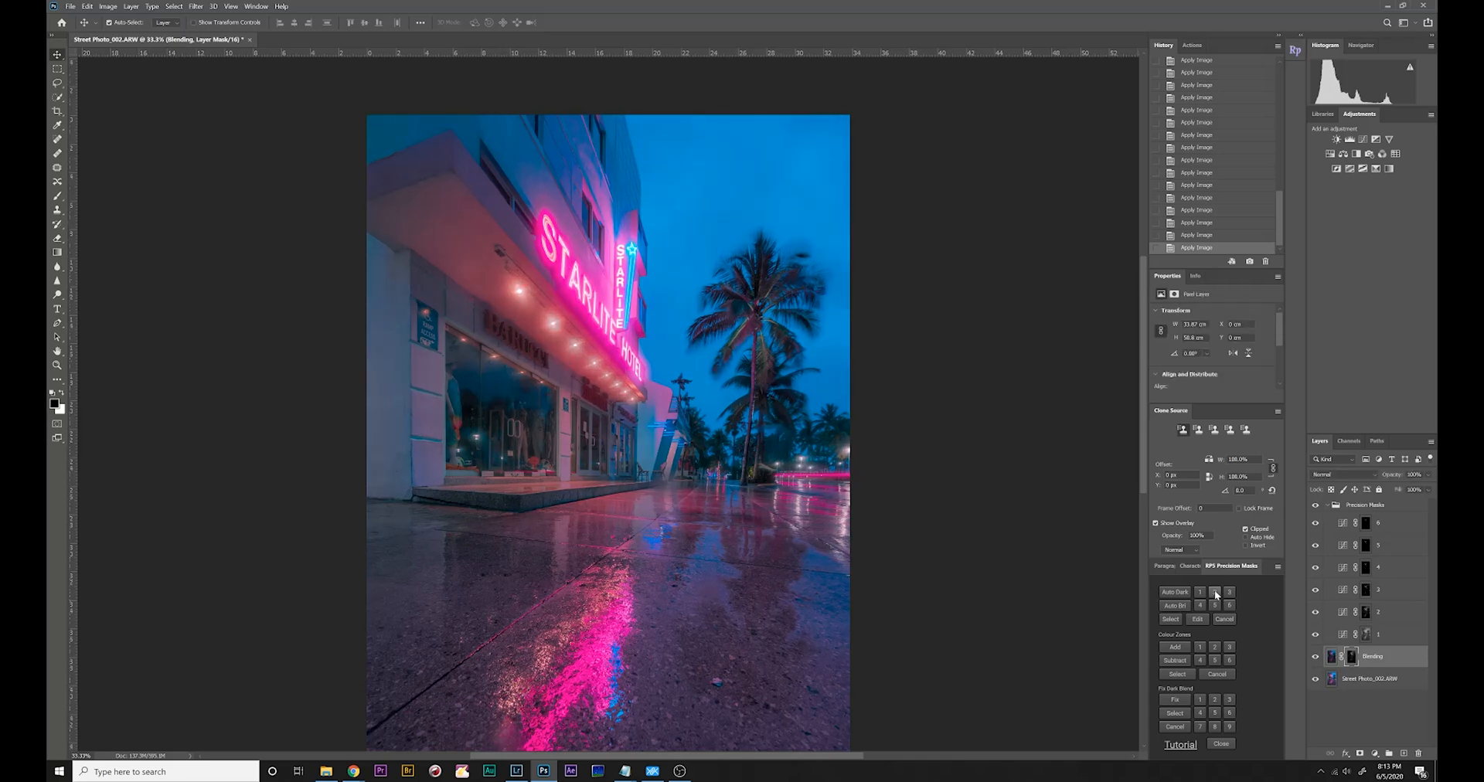
{"action": "left_click", "coordinate": [1230, 594]}
{"action": "left_click", "coordinate": [1315, 657]}
{"action": "left_click", "coordinate": [1315, 658]}
{"action": "left_click", "coordinate": [1315, 658]}
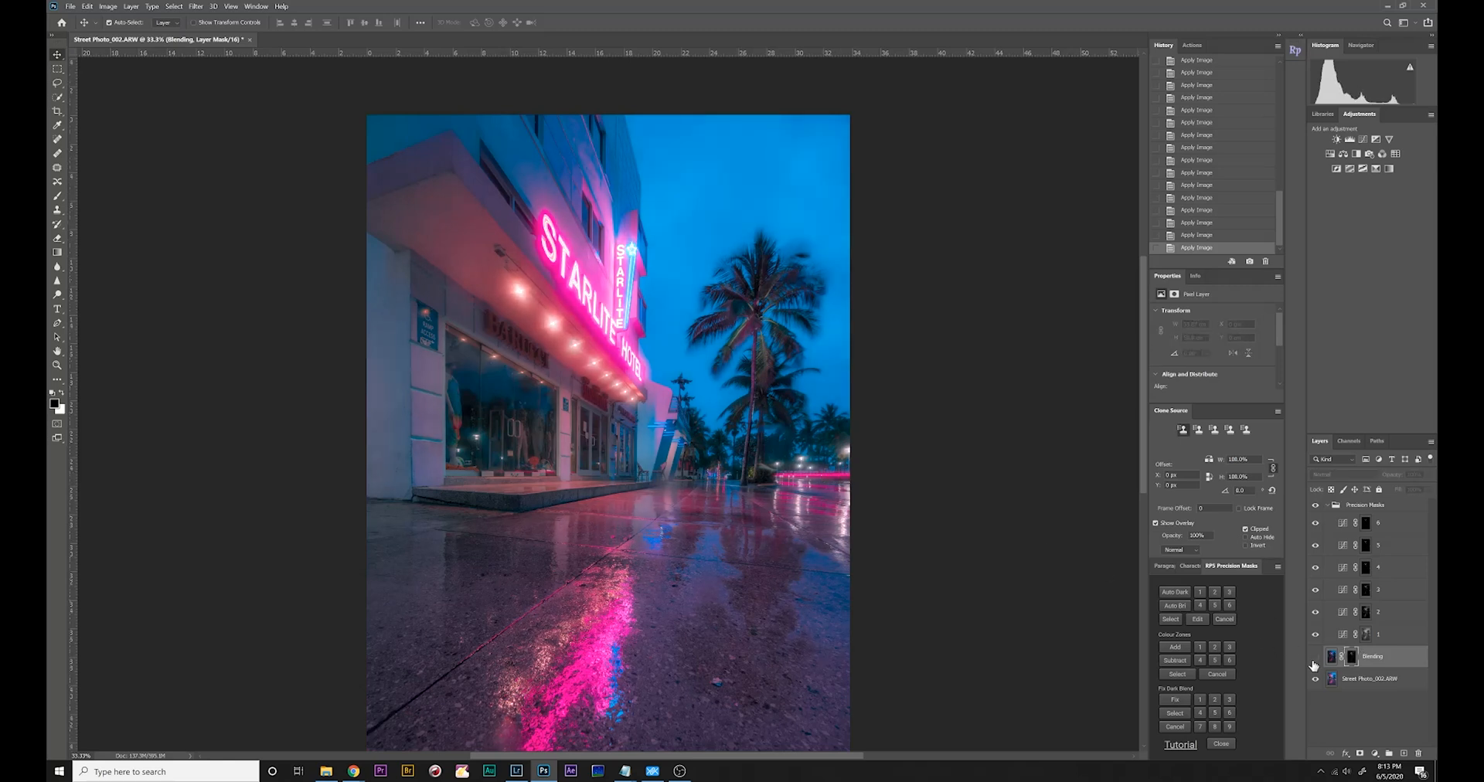
{"action": "left_click", "coordinate": [1315, 658]}
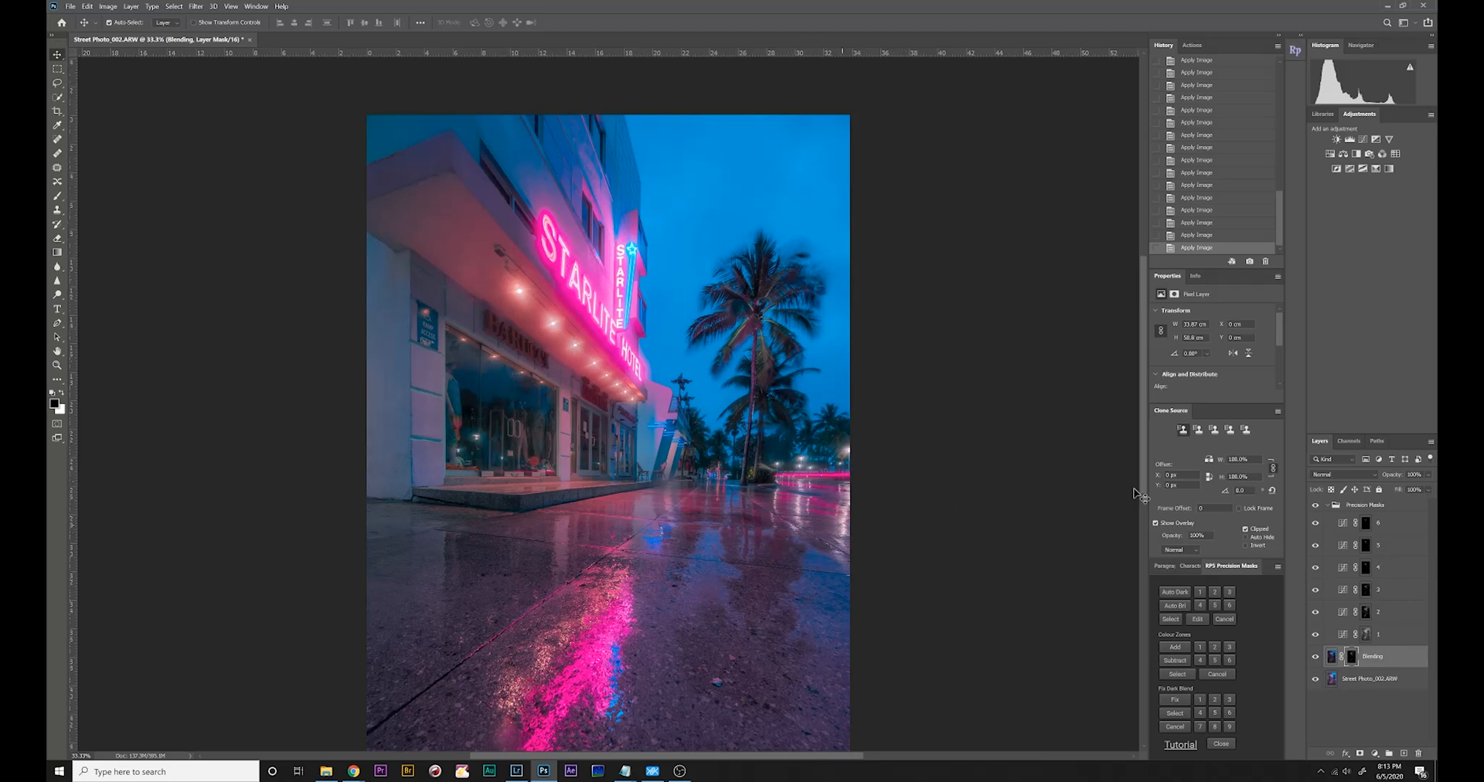
- Compare the neon sign and storefront lights repeatedly with and without the Blending layer
{"action": "left_click", "coordinate": [1315, 657]}
{"action": "left_click", "coordinate": [1315, 657]}
{"action": "left_click", "coordinate": [1315, 657]}
{"action": "left_click", "coordinate": [1316, 659]}
{"action": "left_click", "coordinate": [1316, 659]}
{"action": "left_click", "coordinate": [1316, 659]}
{"action": "left_click", "coordinate": [1316, 659]}
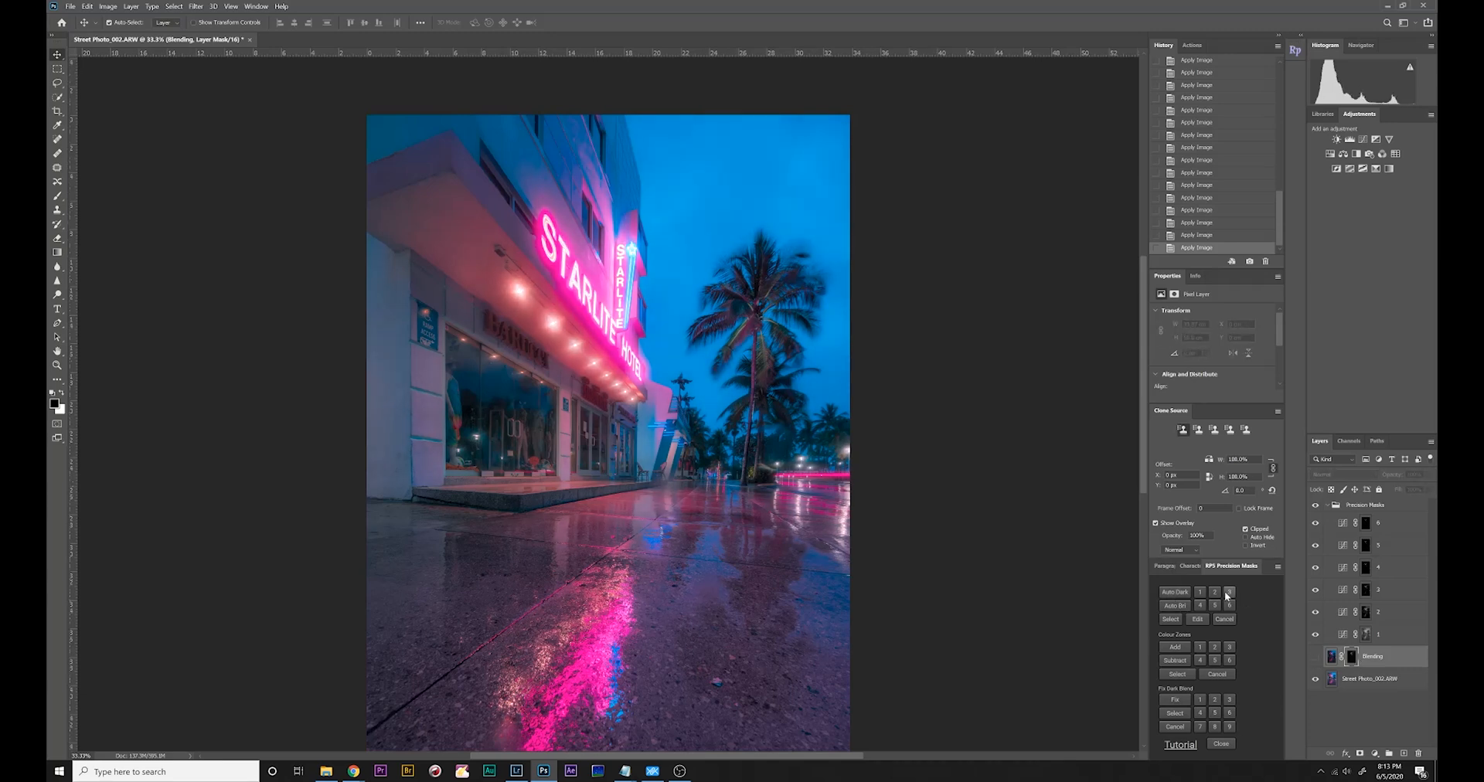
{"action": "left_click", "coordinate": [1316, 658]}
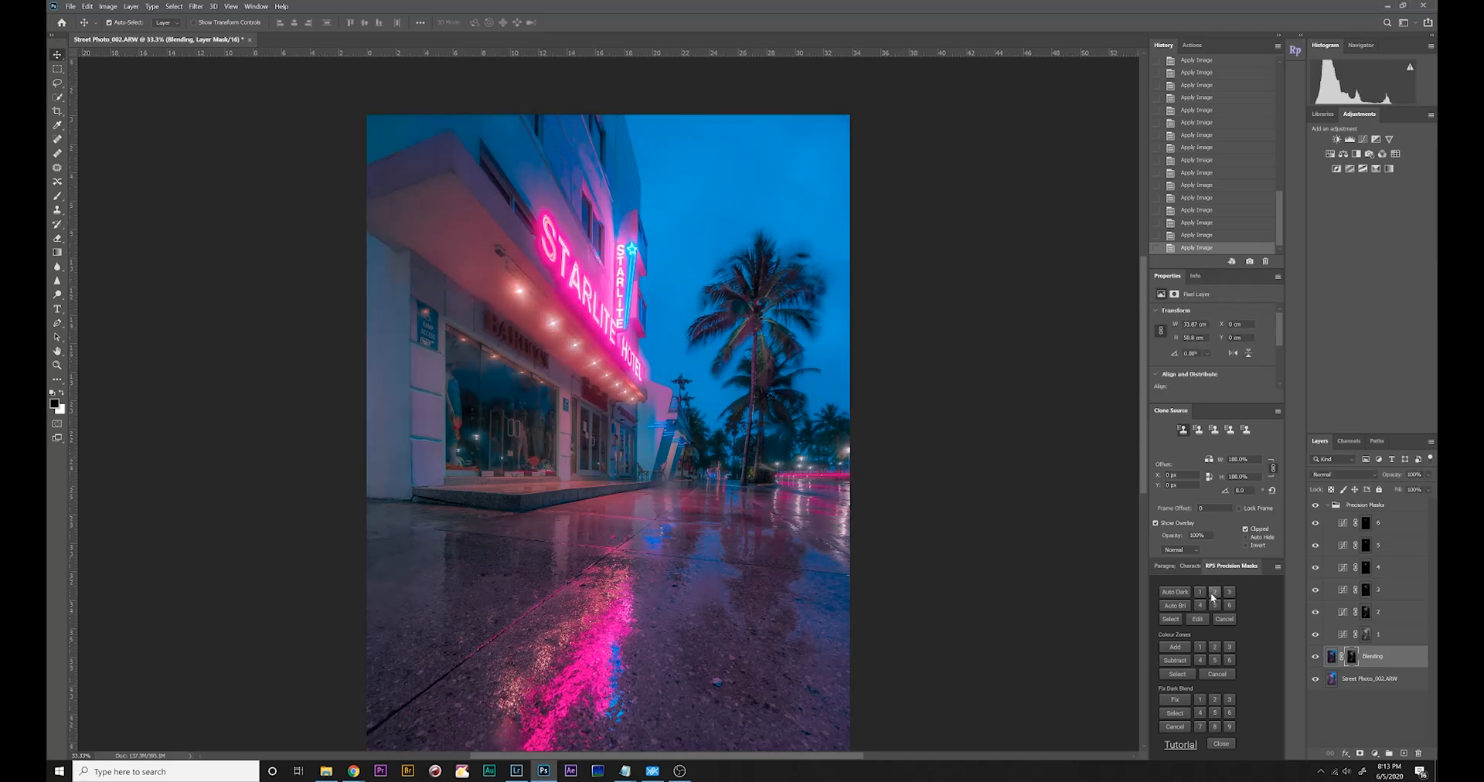
- Apply precision mask 2 to the Blending layer and check its effect with the layer hidden and shown
{"action": "left_click", "coordinate": [1210, 593]}
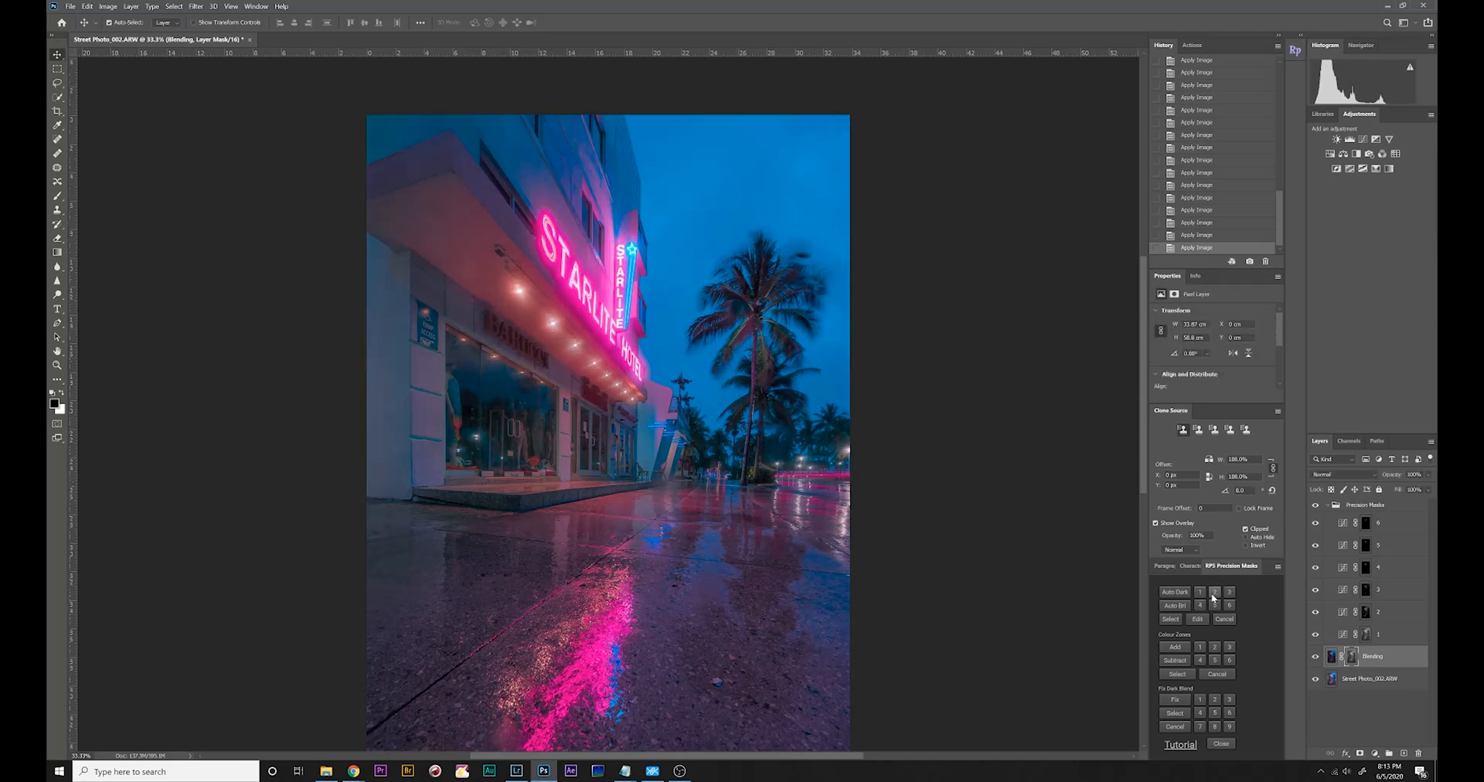
{"action": "left_click", "coordinate": [1212, 594]}
{"action": "left_click", "coordinate": [1315, 658]}
{"action": "left_click", "coordinate": [1314, 658]}
{"action": "left_click", "coordinate": [1315, 658]}
{"action": "left_click", "coordinate": [1315, 658]}
{"action": "left_click", "coordinate": [1315, 658]}
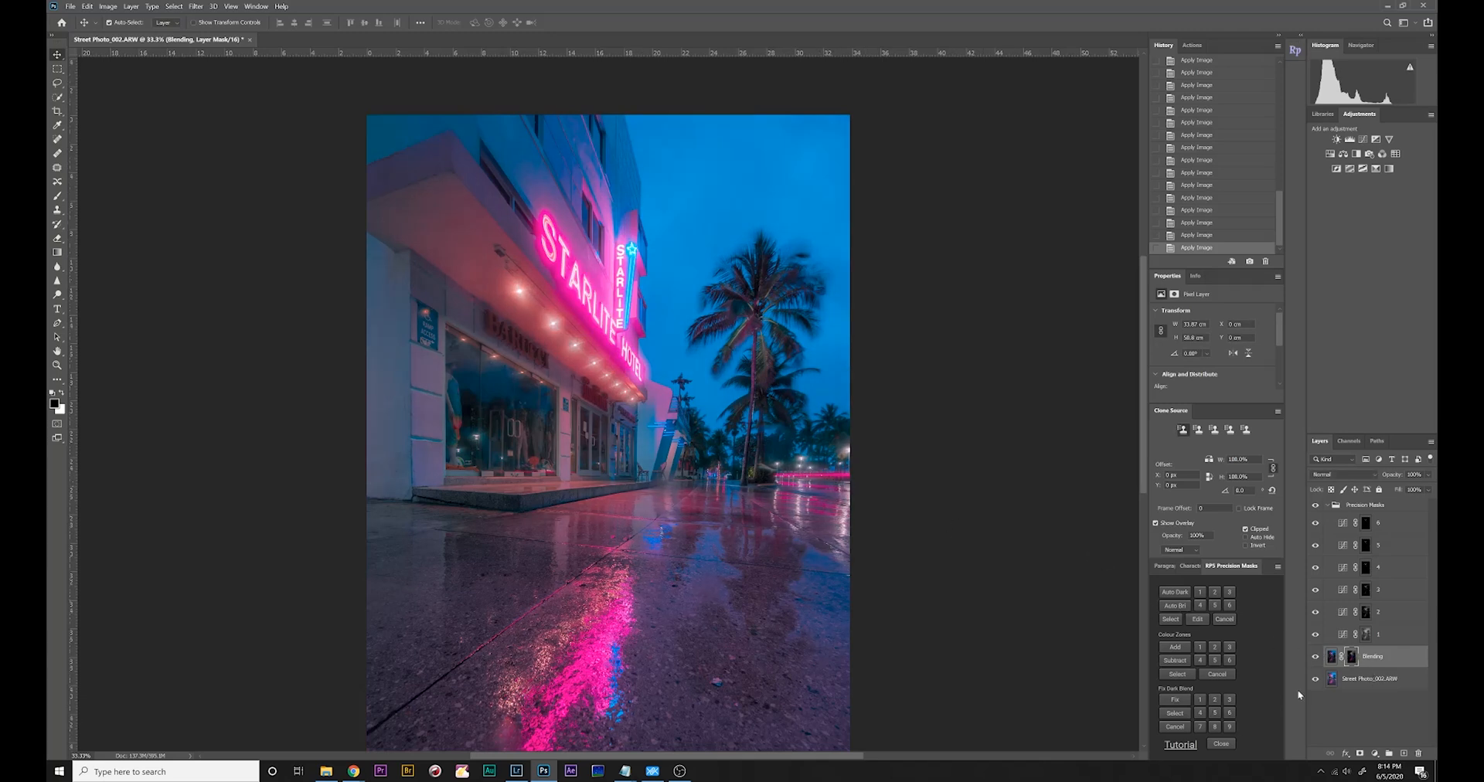
{"action": "left_click", "coordinate": [1315, 658]}
{"action": "key", "text": "ctrl+minus"}
{"action": "key", "text": "ctrl+plus"}
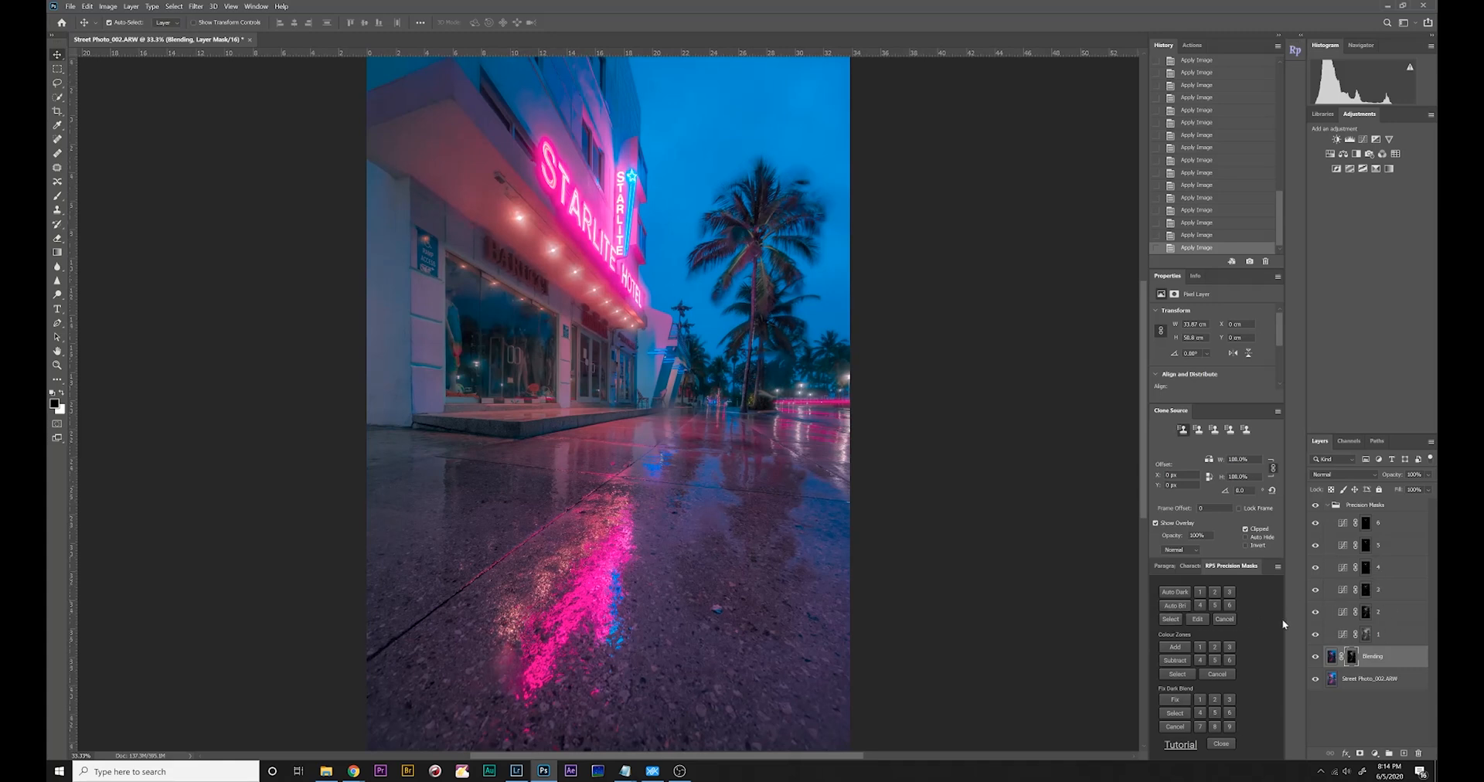
- Accept the chosen precision mask for the blend and compare the image with the Blended layer hidden and shown
{"action": "left_click", "coordinate": [1170, 619]}
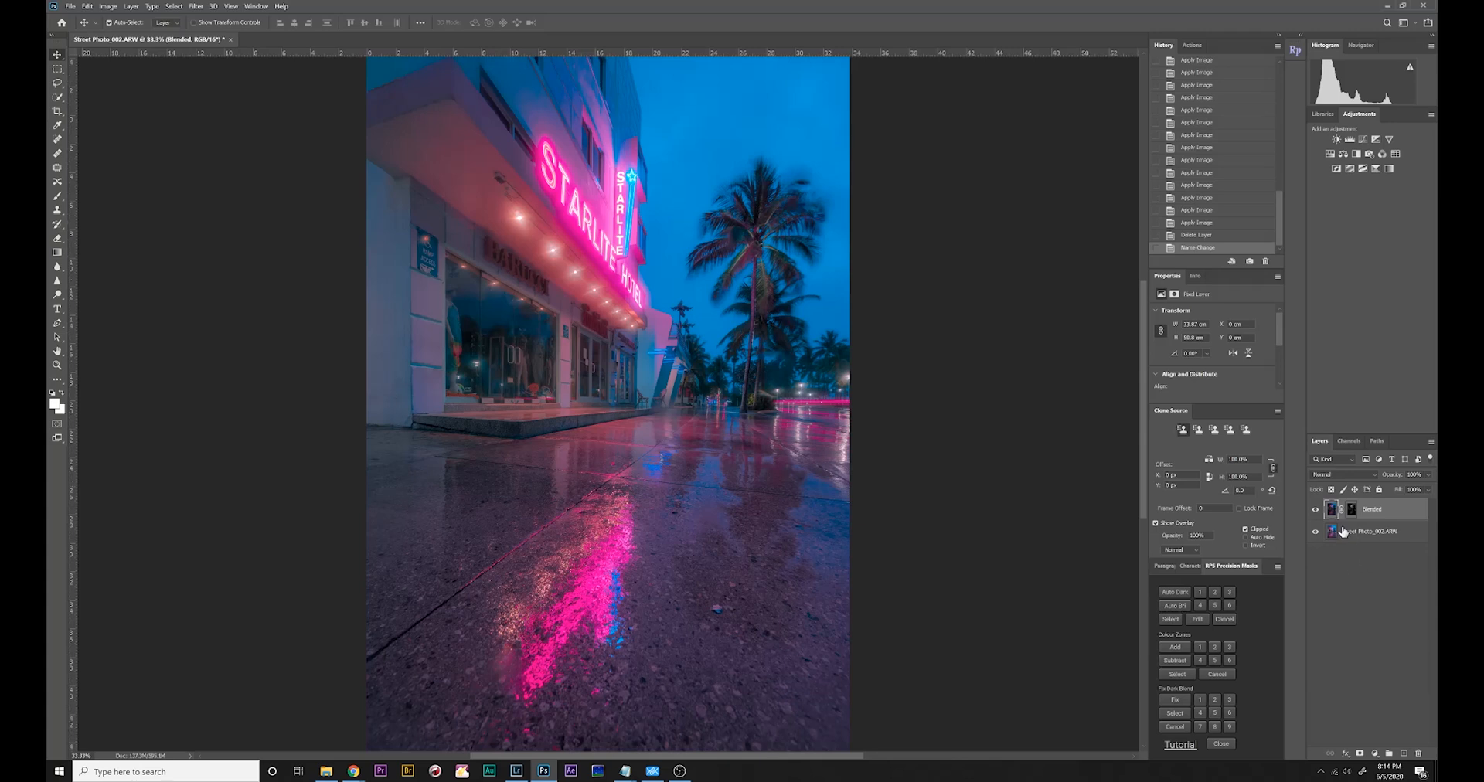
{"action": "left_click", "coordinate": [1316, 509]}
{"action": "left_click", "coordinate": [1315, 509]}
{"action": "left_click", "coordinate": [1316, 509]}
{"action": "left_click", "coordinate": [1316, 509]}
{"action": "left_click", "coordinate": [1315, 509]}
{"action": "left_click", "coordinate": [1316, 510]}
- Paint black on the Blended layer's mask with an enlarged, low-opacity brush to soften the darker exposure's effect
{"action": "left_click", "coordinate": [57, 196]}
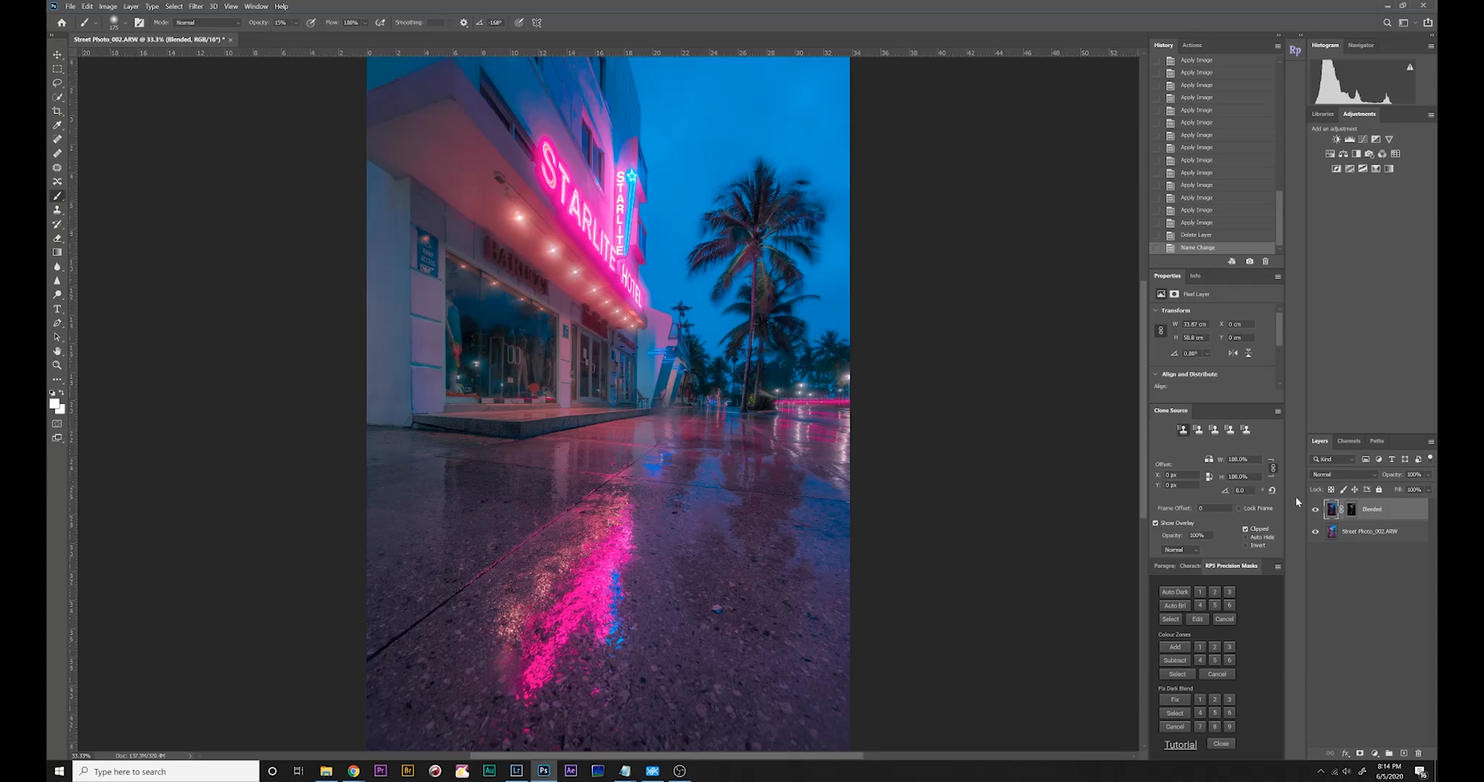
{"action": "left_click", "coordinate": [1351, 510]}
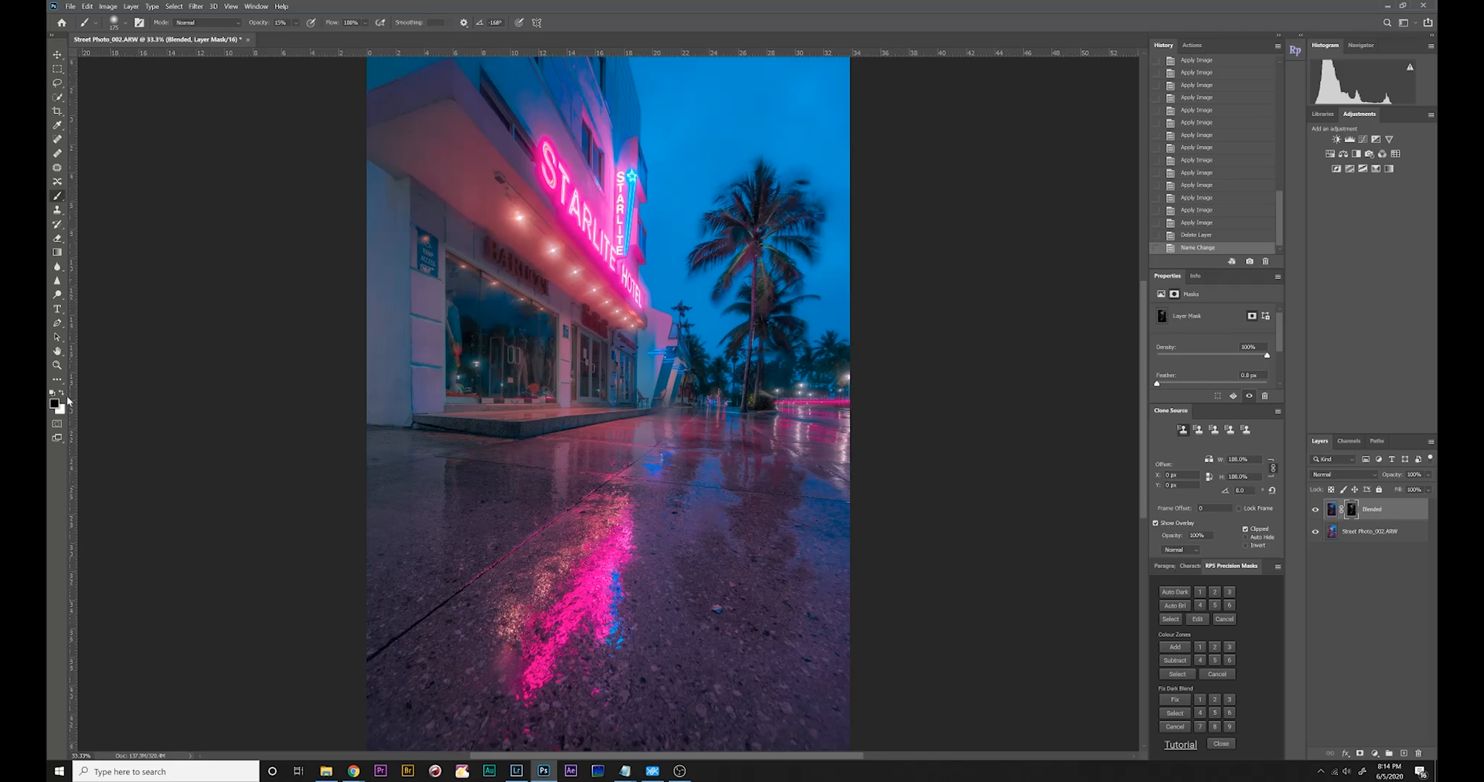
{"action": "left_click", "coordinate": [62, 394]}
{"action": "left_click", "coordinate": [63, 392]}
{"action": "key", "text": "bracketright"}
{"action": "key", "text": "bracketright"}
{"action": "key", "text": "bracketright"}
{"action": "key", "text": "bracketright"}
{"action": "key", "text": "bracketright"}
{"action": "key", "text": "bracketright"}
{"action": "key", "text": "bracketleft"}
{"action": "key", "text": "bracketright"}
{"action": "right_click", "coordinate": [815, 389]}
{"action": "left_click", "coordinate": [786, 420]}
- Review the brushed mask by toggling the Blended layer's visibility several times
{"action": "left_click", "coordinate": [1315, 510]}
{"action": "left_click", "coordinate": [1314, 510]}
{"action": "left_click", "coordinate": [1315, 510]}
{"action": "left_click", "coordinate": [1314, 510]}
{"action": "left_click", "coordinate": [1315, 510]}
{"action": "left_click", "coordinate": [1315, 510]}
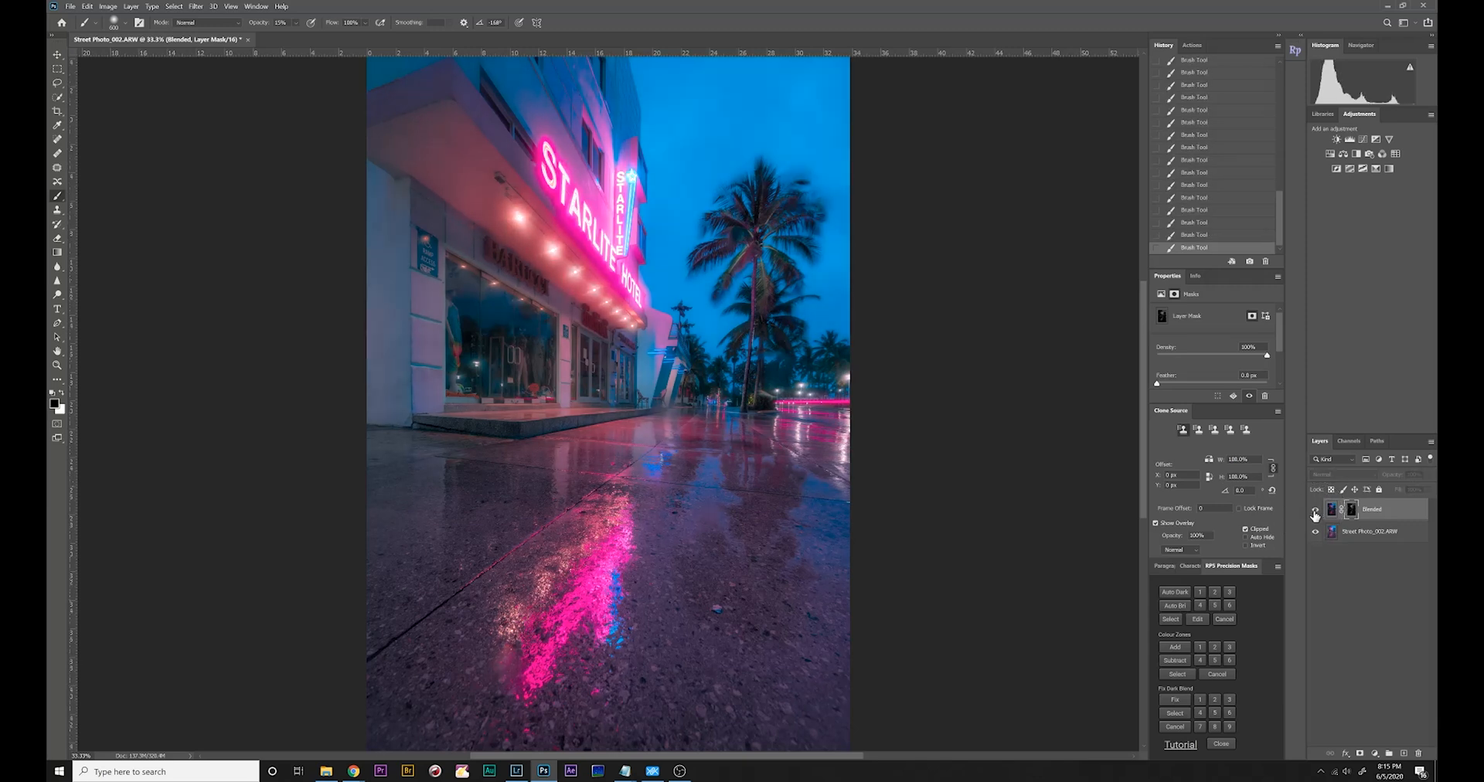
{"action": "left_click", "coordinate": [1314, 510]}
{"action": "left_click", "coordinate": [1316, 510]}
{"action": "left_click", "coordinate": [1316, 510]}
{"action": "left_click", "coordinate": [1316, 510]}
{"action": "left_click", "coordinate": [1316, 510]}
{"action": "left_click", "coordinate": [1315, 510]}
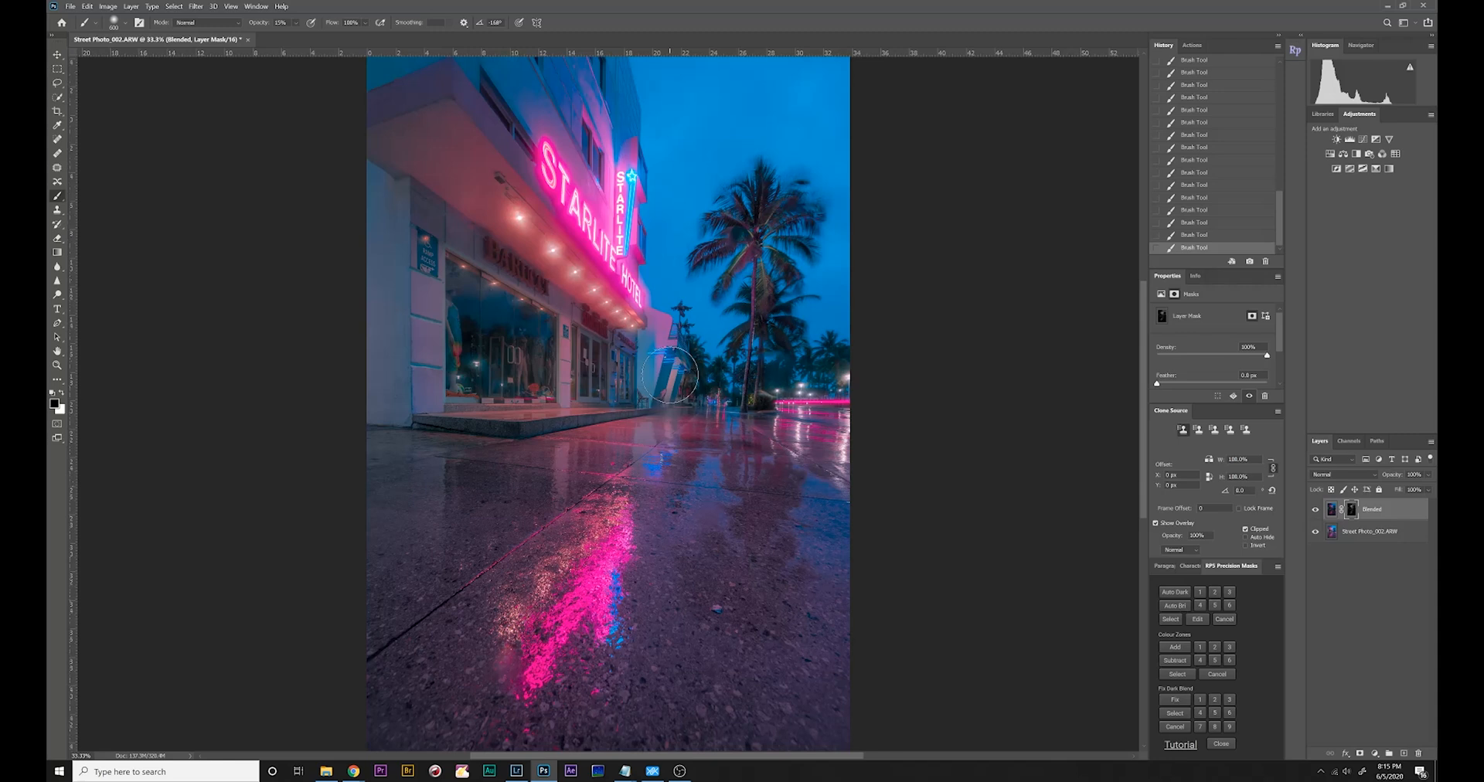
- Reduce the brush size and examine the whole blend again with the Blended layer off and on
{"action": "key", "text": "bracketleft"}
{"action": "key", "text": "bracketleft"}
{"action": "left_click", "coordinate": [1317, 513]}
{"action": "left_click", "coordinate": [1317, 512]}
{"action": "left_click", "coordinate": [1318, 514]}
{"action": "left_click", "coordinate": [1326, 518]}
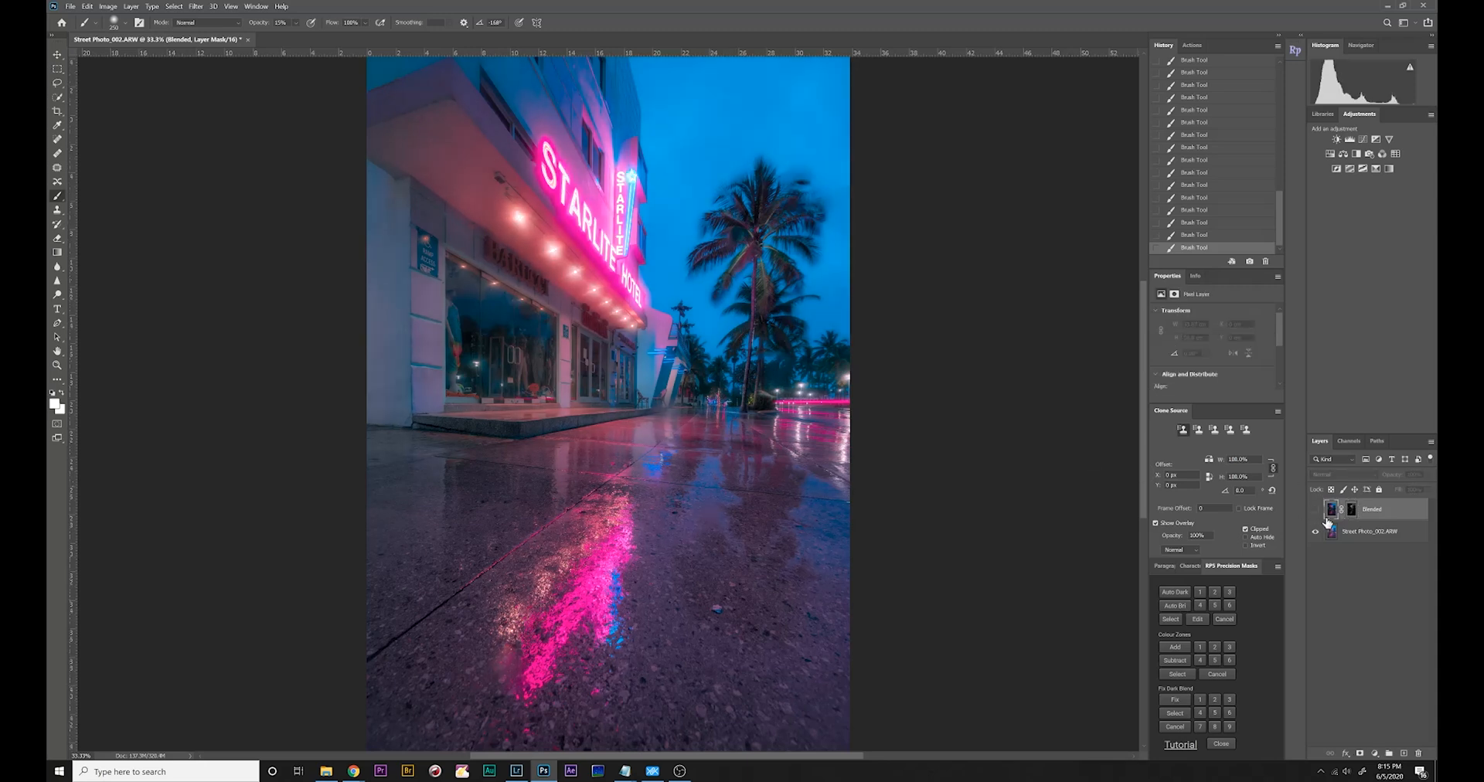
{"action": "left_click", "coordinate": [1317, 514]}
{"action": "left_click", "coordinate": [1317, 513]}
{"action": "left_click", "coordinate": [1317, 513]}
{"action": "left_click", "coordinate": [1317, 514]}
{"action": "left_click", "coordinate": [1316, 513]}
{"action": "left_click", "coordinate": [1316, 514]}
{"action": "left_click", "coordinate": [1316, 513]}
{"action": "left_click", "coordinate": [1317, 514]}
{"action": "left_click", "coordinate": [1316, 513]}
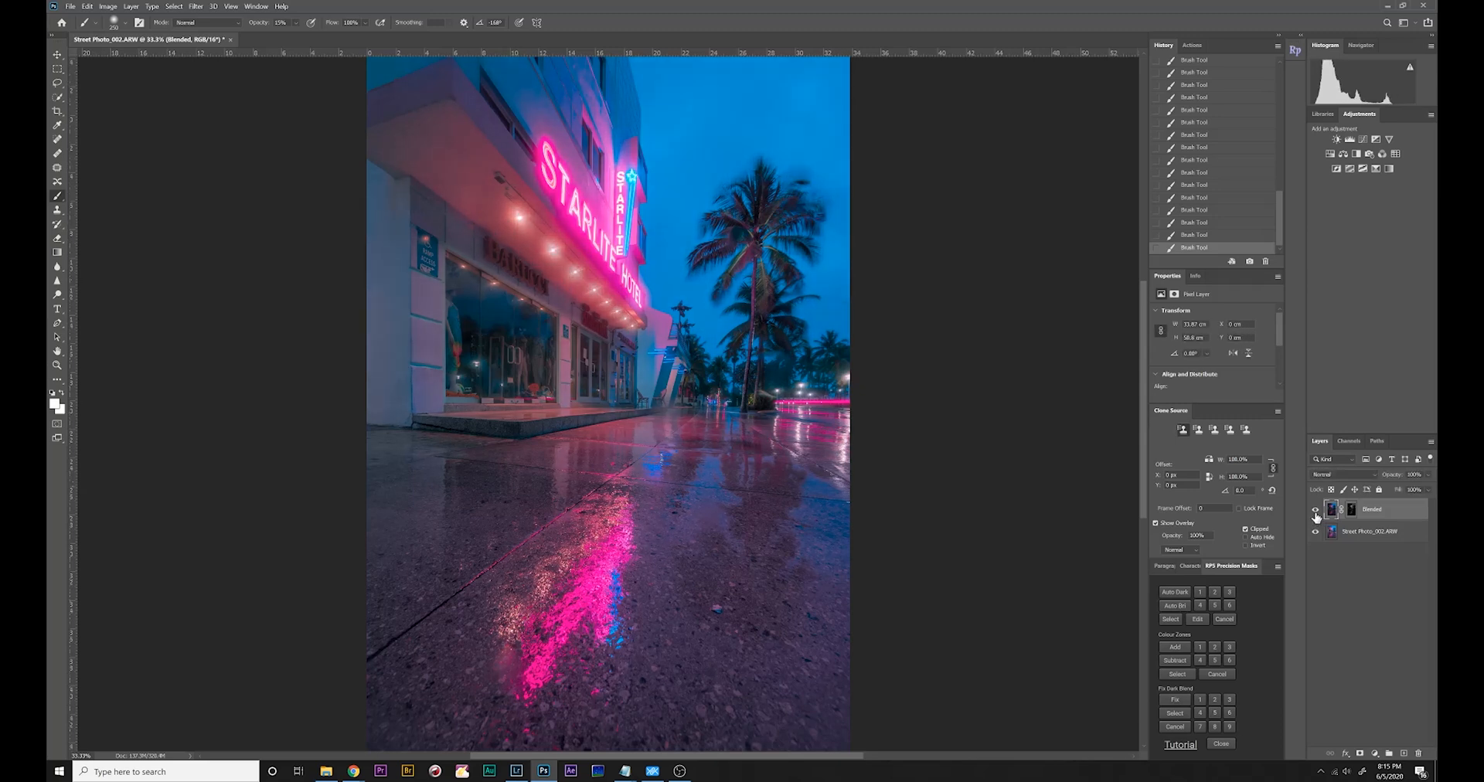
{"action": "left_click", "coordinate": [1316, 513]}
{"action": "left_click", "coordinate": [1315, 513]}
{"action": "left_click", "coordinate": [1316, 513]}
{"action": "left_click", "coordinate": [1314, 513]}
{"action": "left_click", "coordinate": [1316, 513]}
{"action": "left_click", "coordinate": [1315, 513]}
{"action": "left_click", "coordinate": [1314, 510]}
{"action": "left_click", "coordinate": [1315, 510]}
{"action": "left_click", "coordinate": [1315, 510]}
{"action": "left_click", "coordinate": [1314, 511]}
{"action": "left_click", "coordinate": [1314, 510]}
{"action": "left_click", "coordinate": [1314, 510]}
- Merge the visible layers into one and save the photo
{"action": "left_click", "coordinate": [137, 5]}
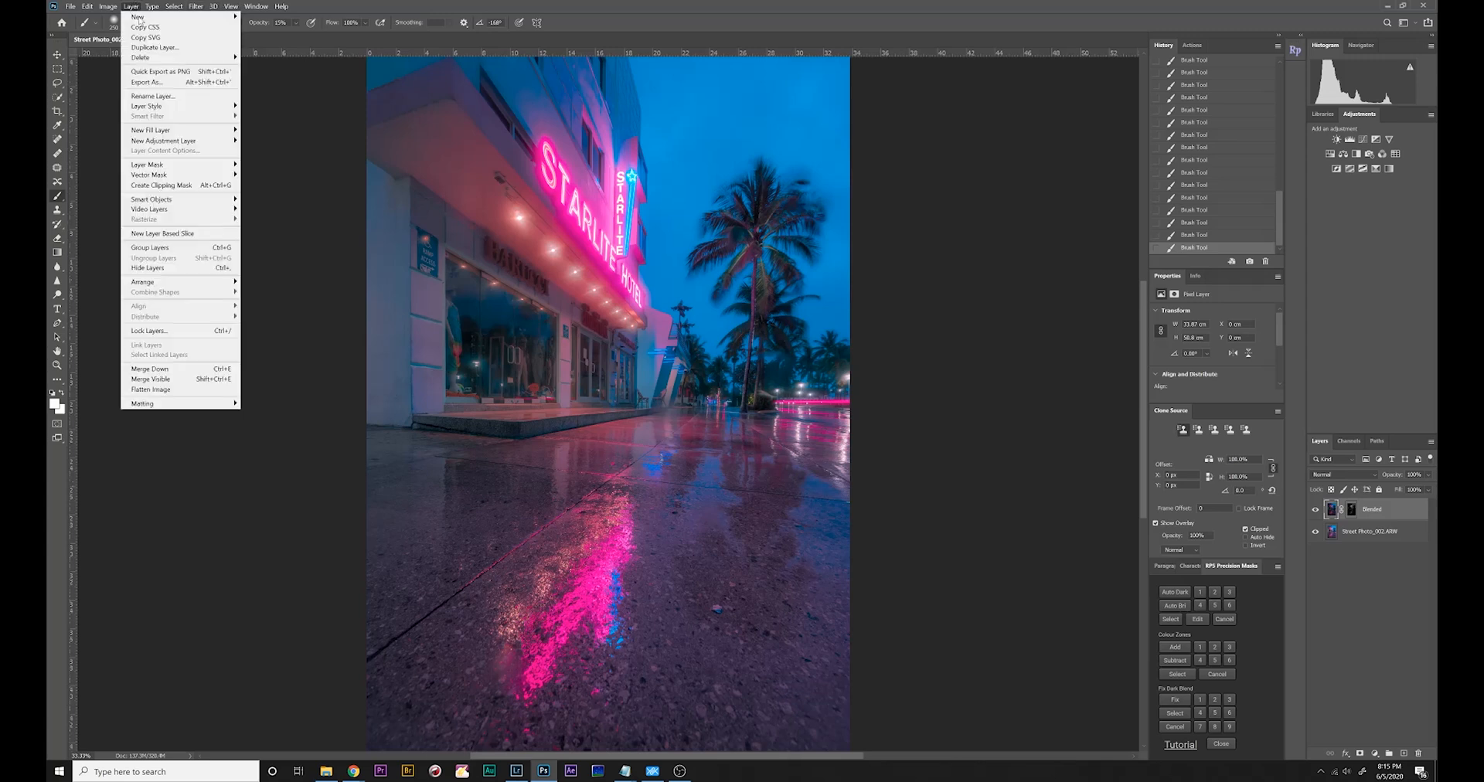
{"action": "left_click", "coordinate": [155, 379]}
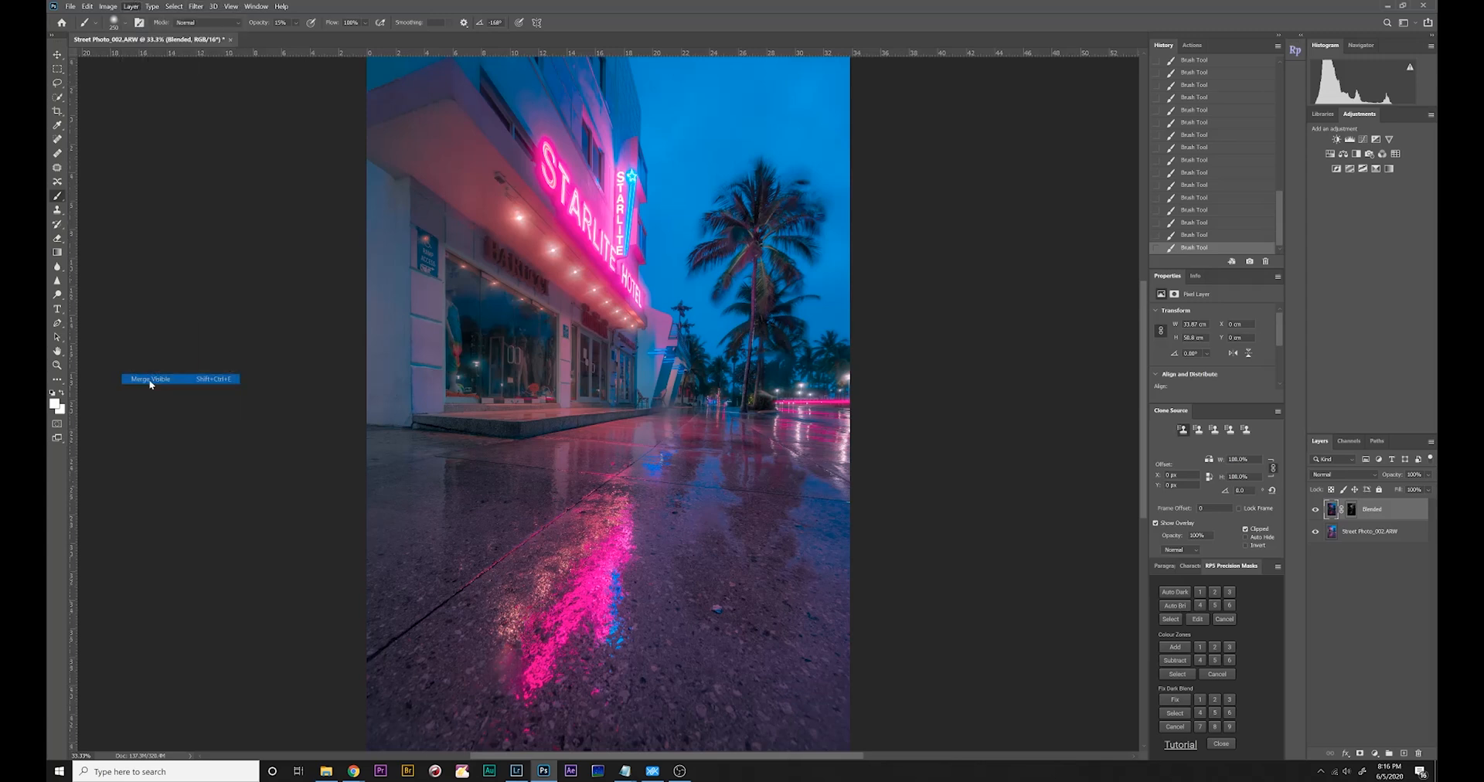
{"action": "left_click", "coordinate": [68, 6]}
{"action": "left_click", "coordinate": [99, 118]}
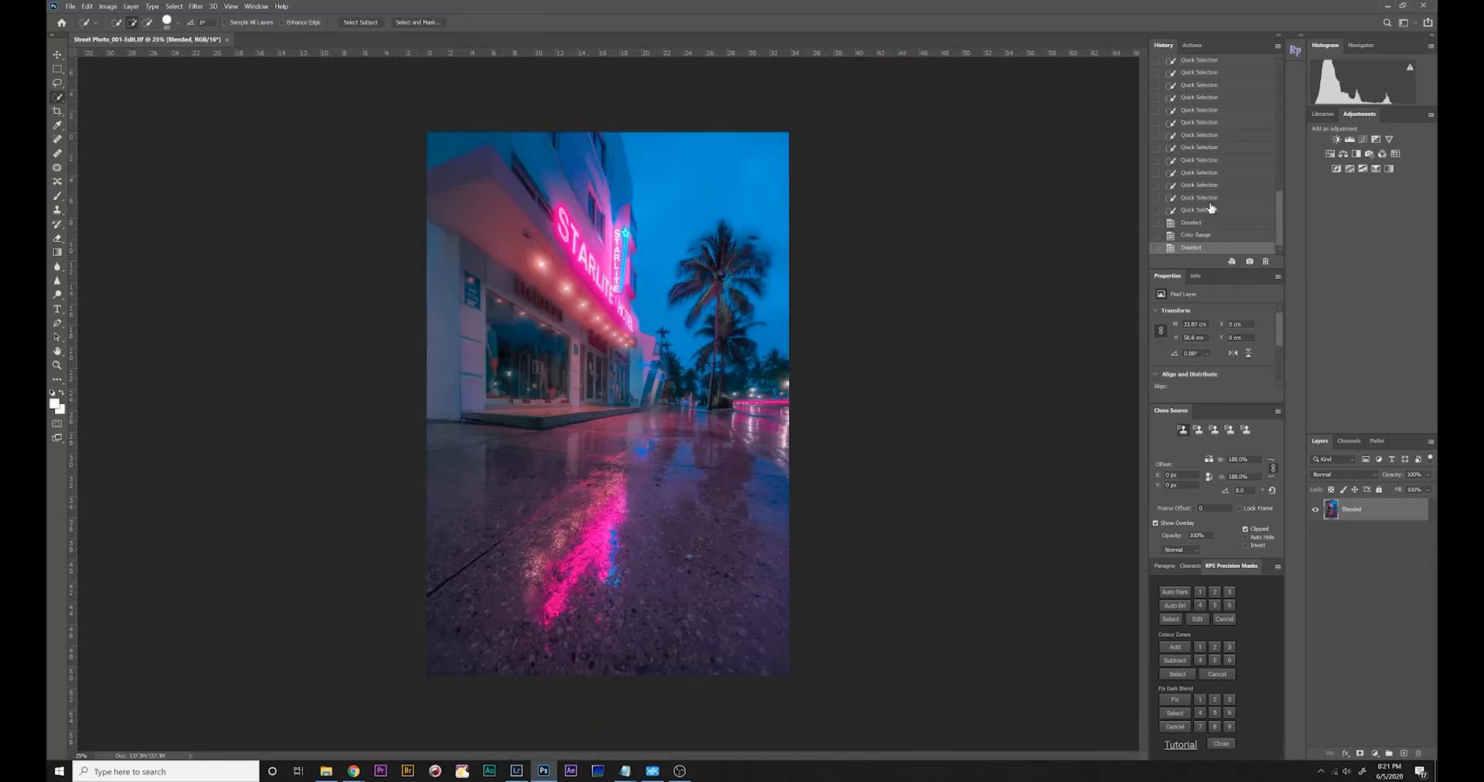
- Choose the Lasso tool and inspect the merged photo from the pavement to the sky for distracting spots
{"action": "left_click", "coordinate": [58, 82]}
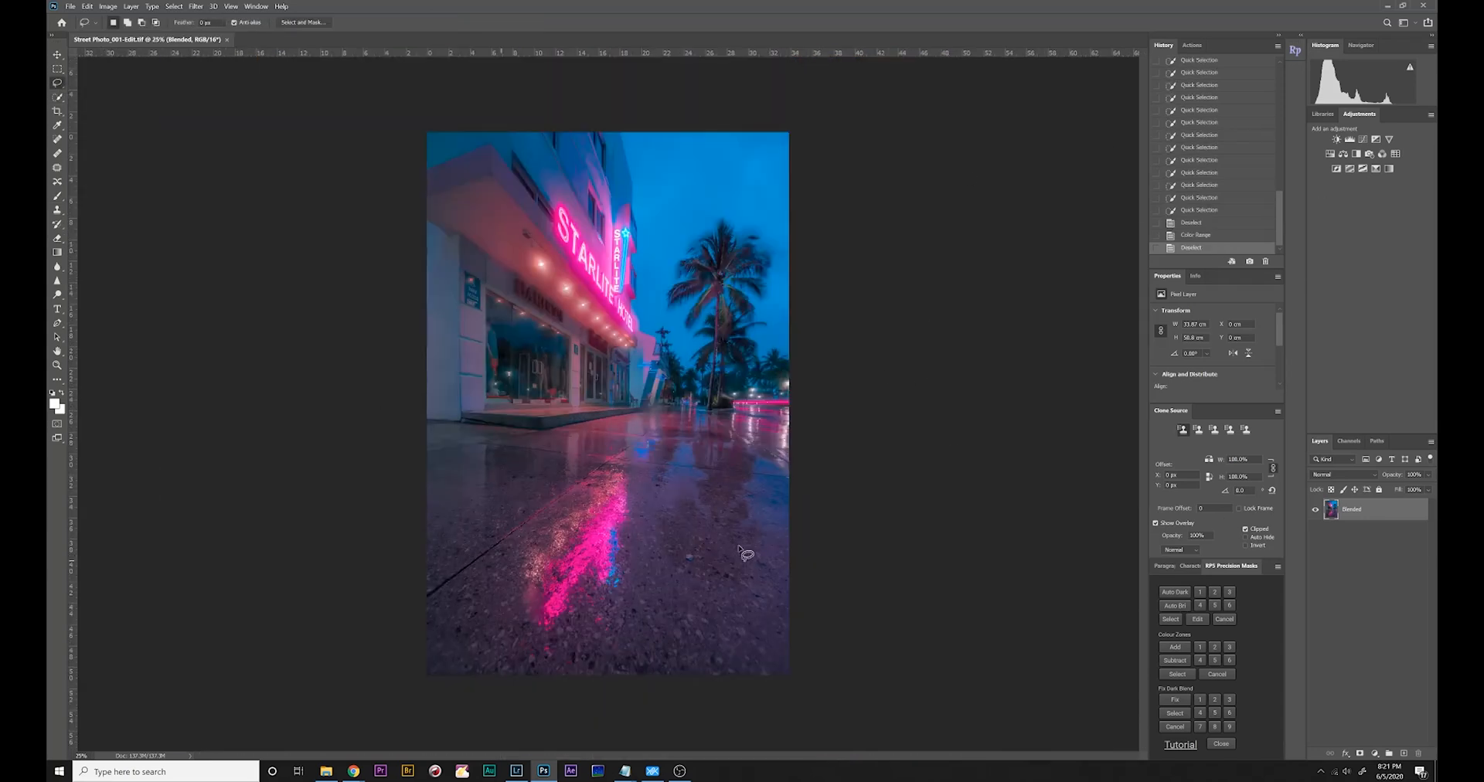
{"action": "key", "text": "ctrl+plus"}
{"action": "key", "text": "ctrl+plus"}
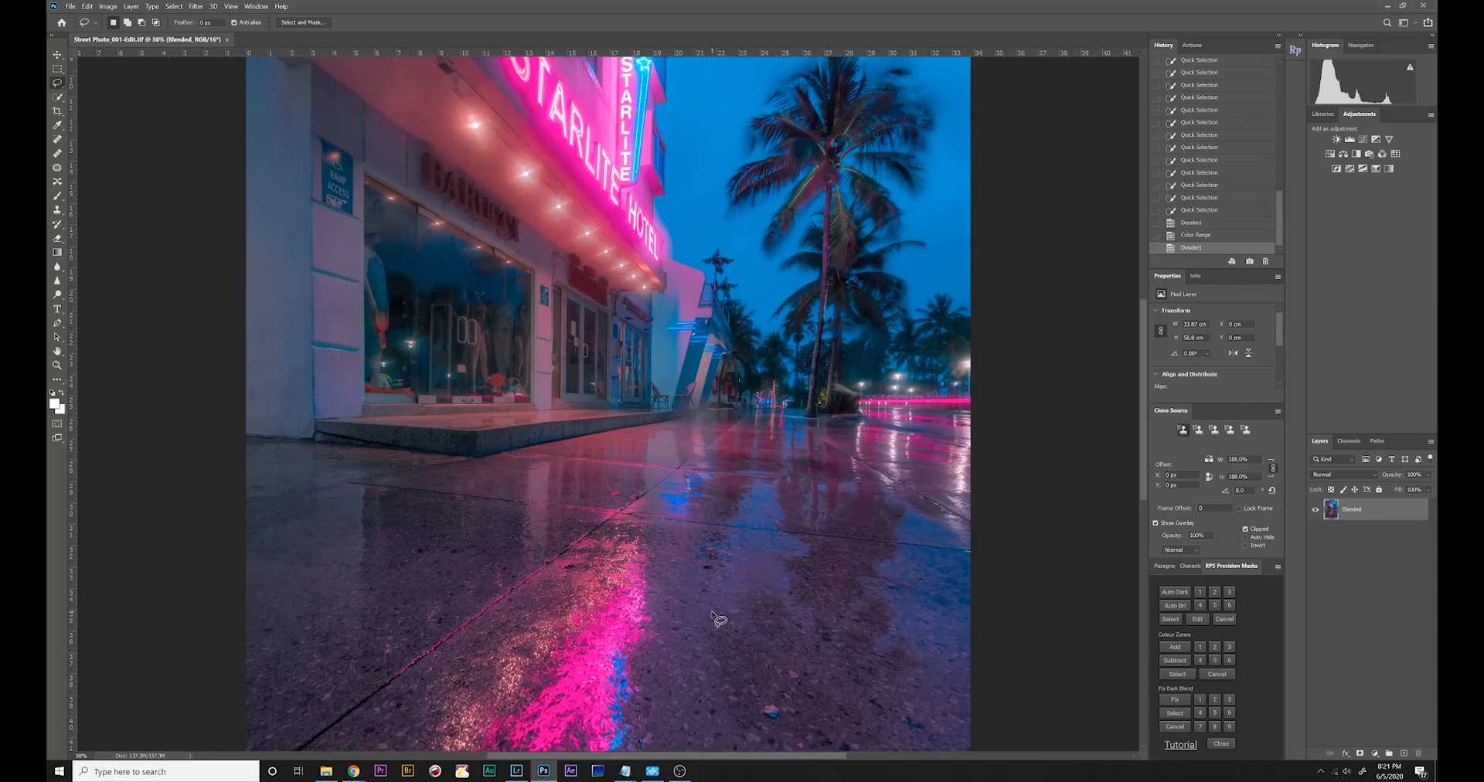
{"action": "scroll", "coordinate": [1055, 580], "scroll_direction": "down", "scroll_amount": 5}
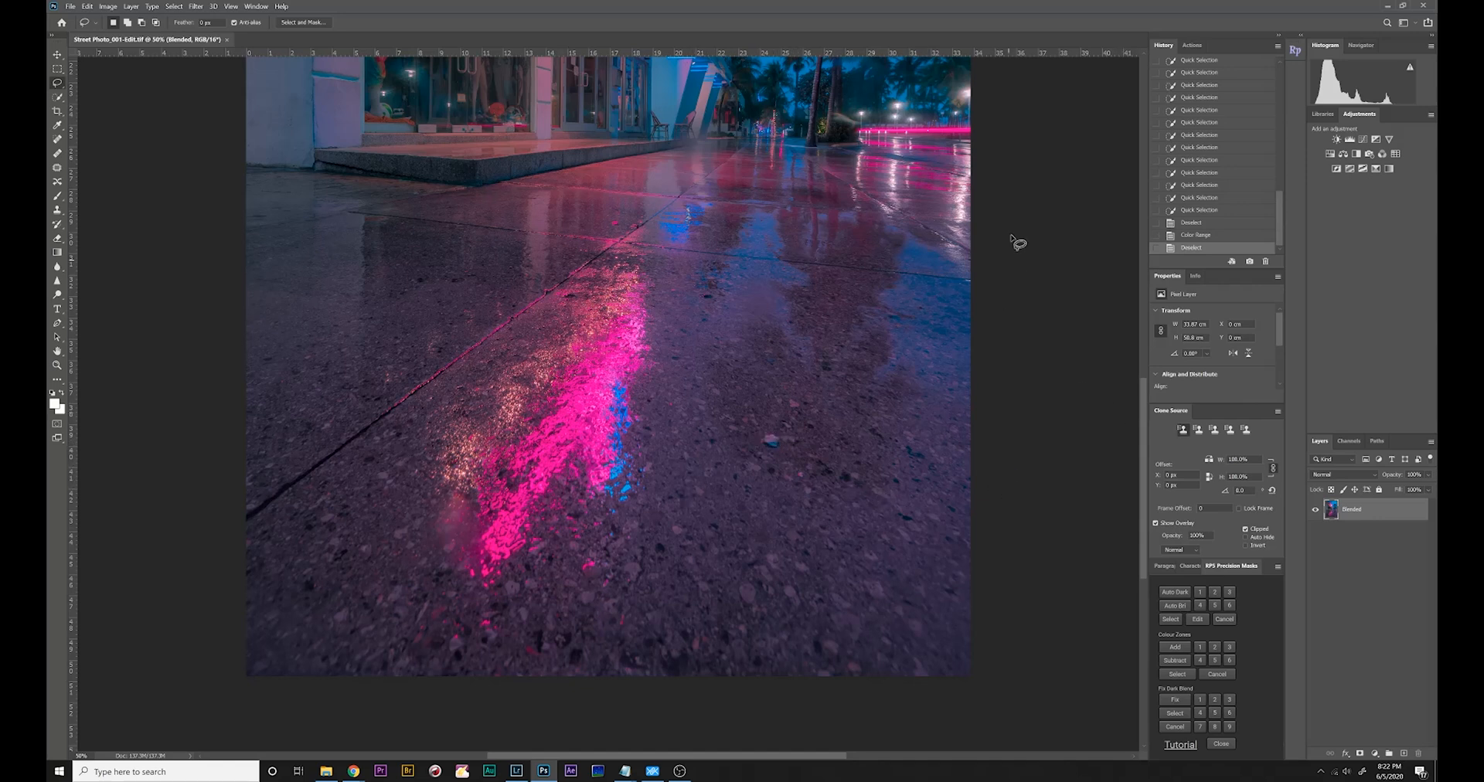
{"action": "left_click_drag", "start_coordinate": [1147, 428], "coordinate": [1119, 267]}
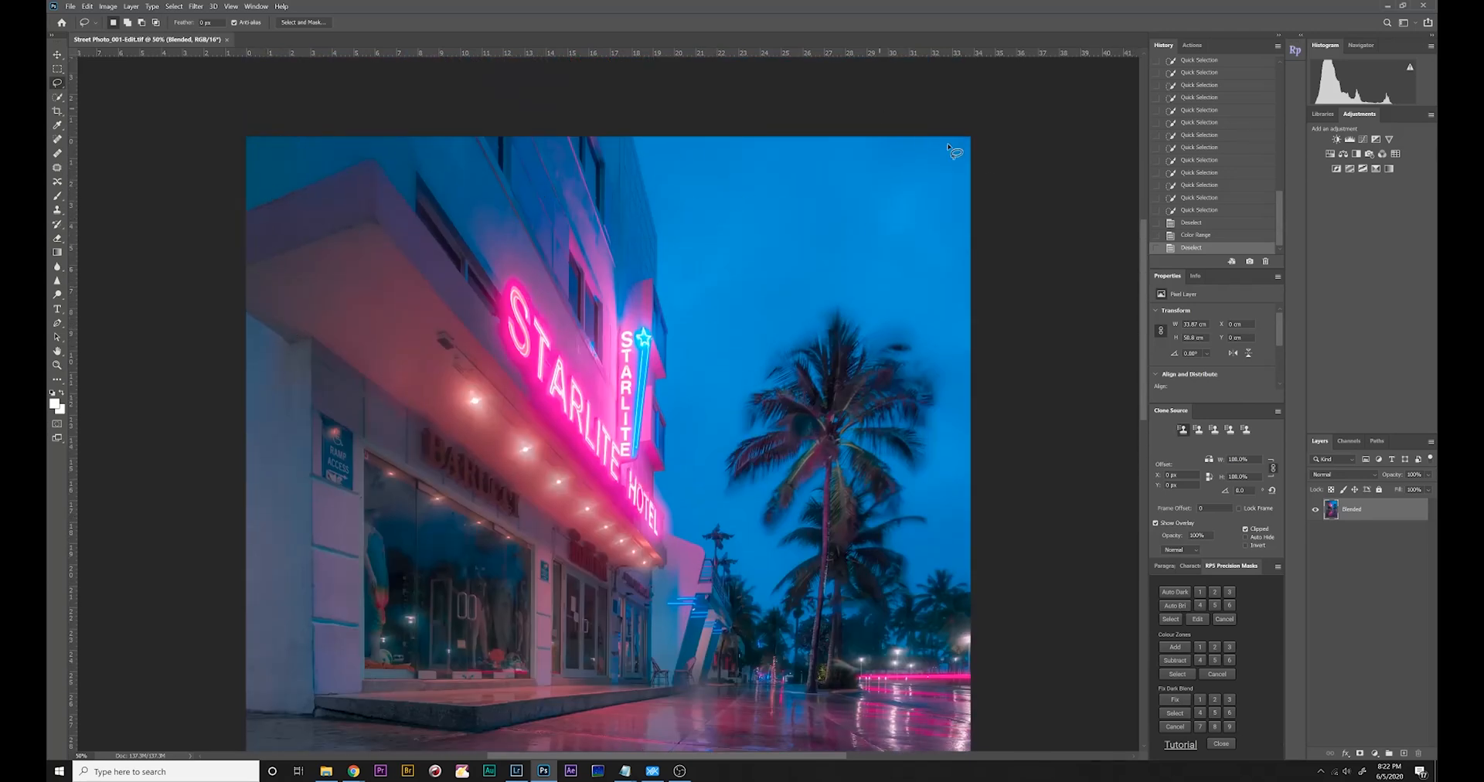
{"action": "left_click_drag", "start_coordinate": [1142, 261], "coordinate": [1079, 289]}
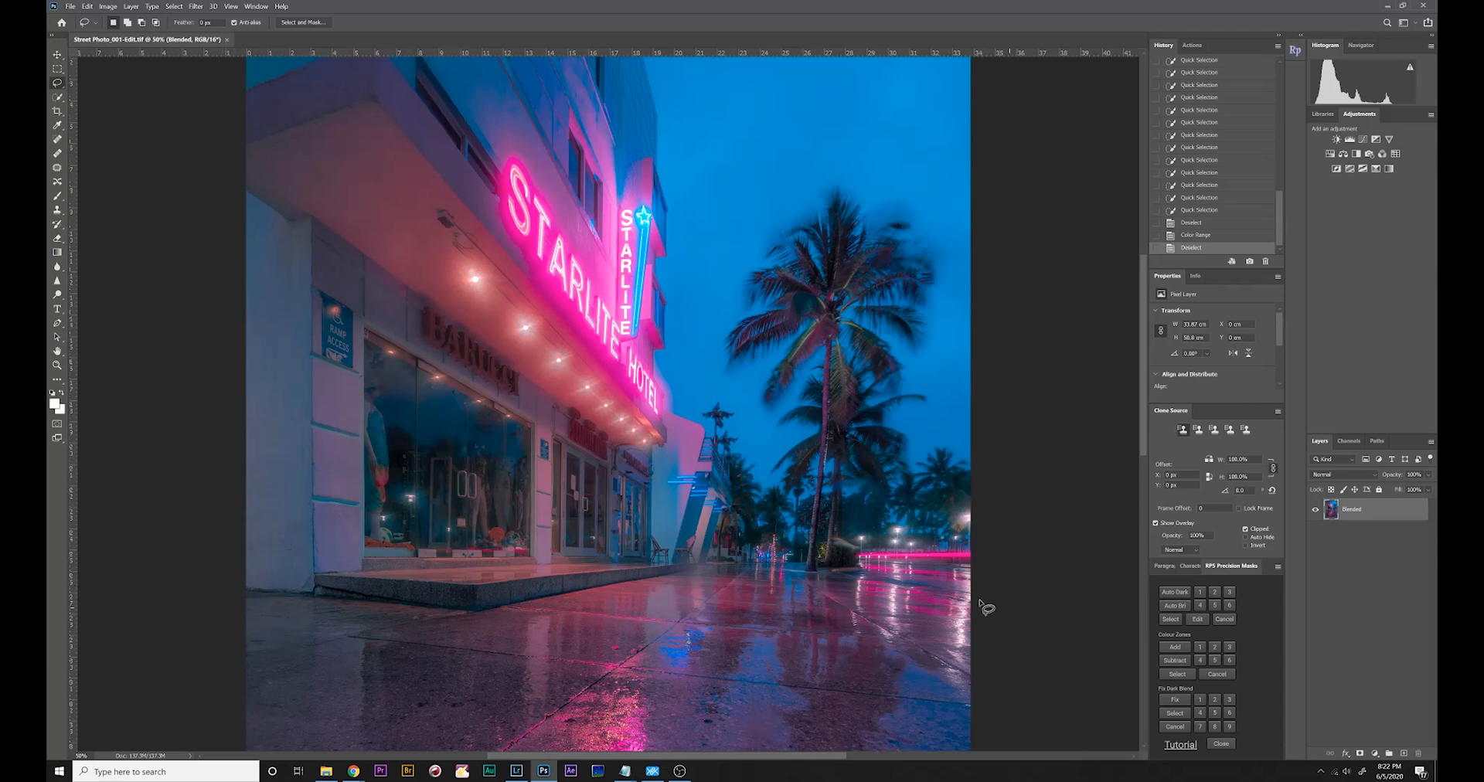
{"action": "left_click_drag", "start_coordinate": [1145, 332], "coordinate": [1121, 383]}
- Lasso the bright light at the photo's right edge beside the palms, remove it with a 100% Content-Aware fill and deselect
{"action": "left_click_drag", "start_coordinate": [991, 392], "coordinate": [958, 377]}
{"action": "key", "text": "ctrl+d"}
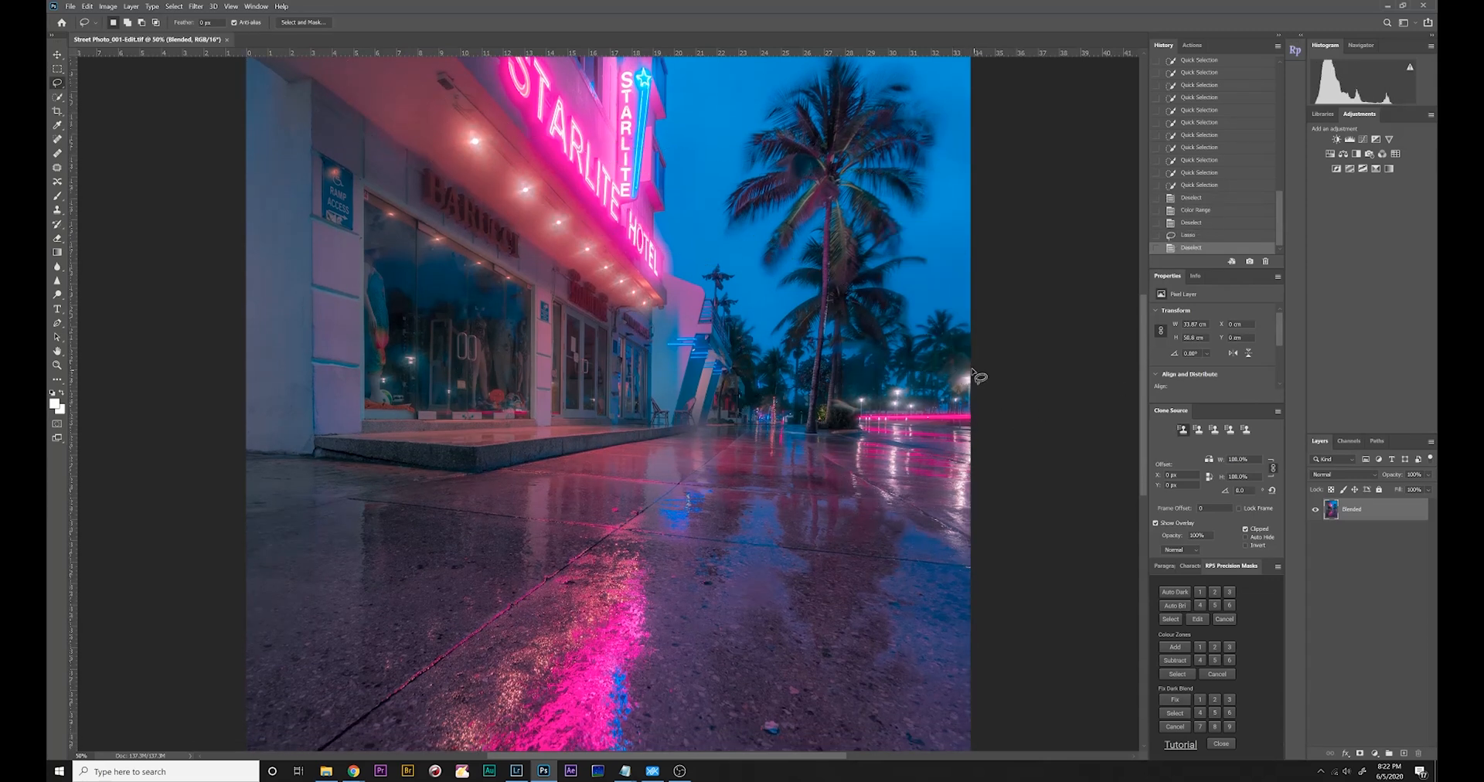
{"action": "mouse_move", "coordinate": [955, 395]}
{"action": "left_mouse_down"}
{"action": "mouse_move", "coordinate": [971, 411]}
{"action": "mouse_move", "coordinate": [983, 374]}
{"action": "left_mouse_up"}
{"action": "left_click", "coordinate": [86, 6]}
{"action": "left_click", "coordinate": [108, 161]}
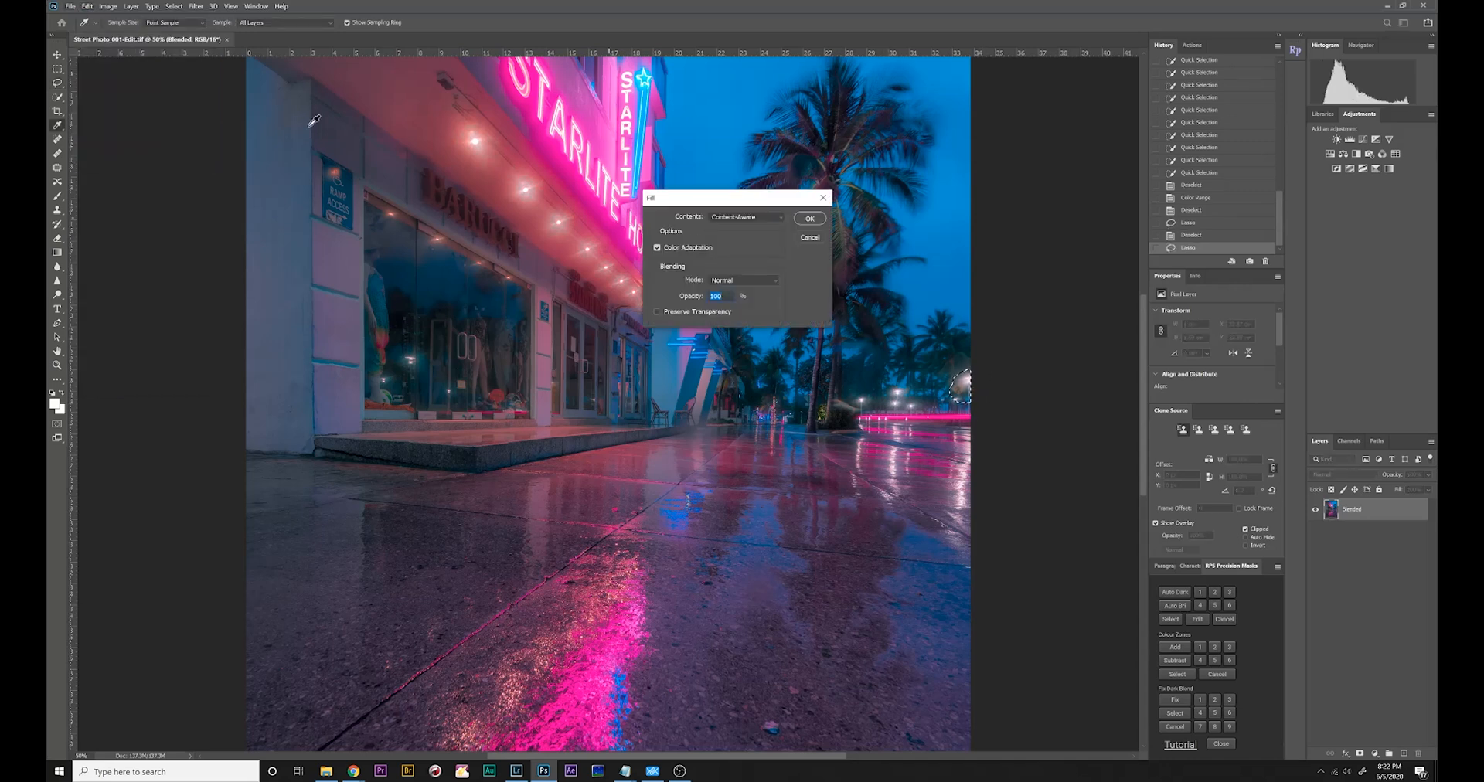
{"action": "left_click", "coordinate": [809, 219]}
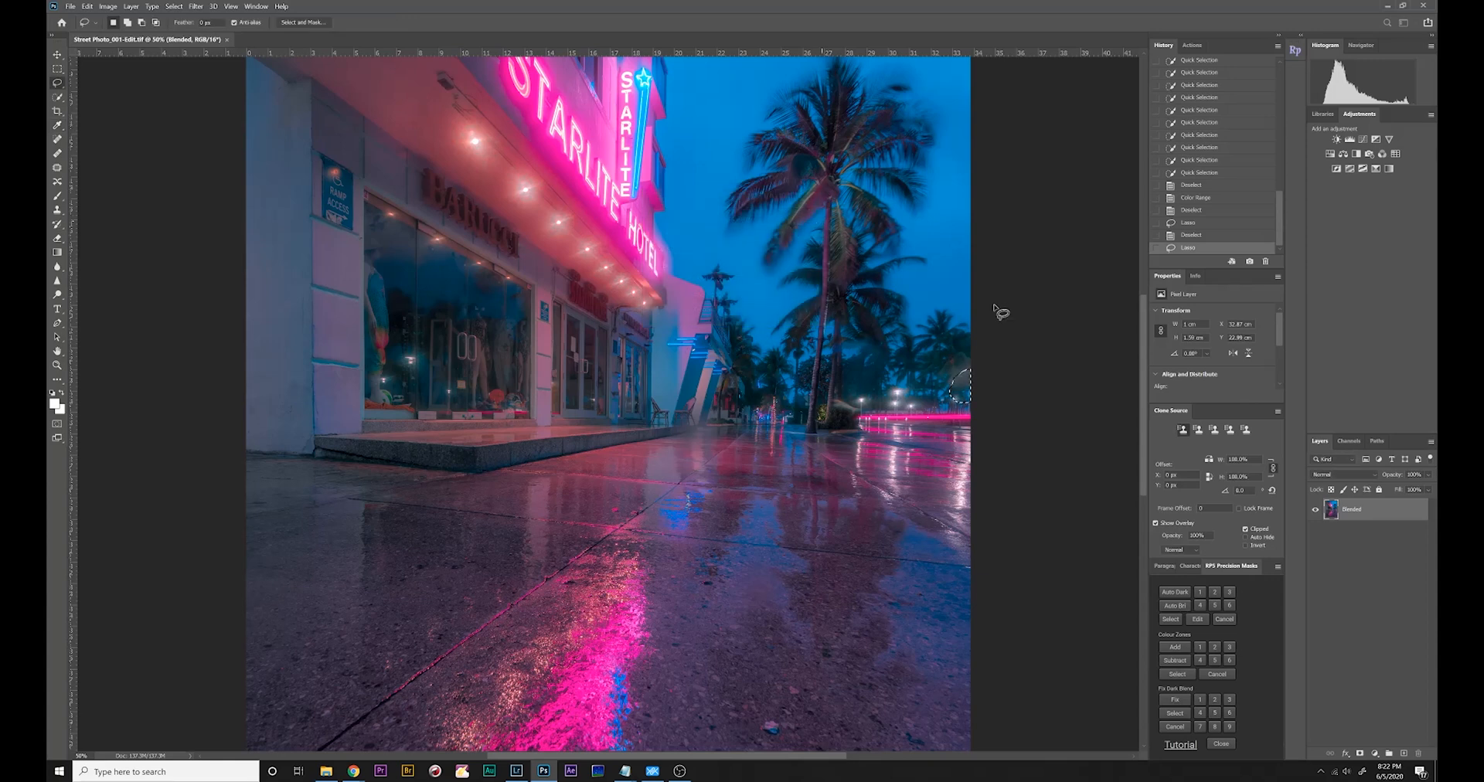
{"action": "key", "text": "ctrl+d"}
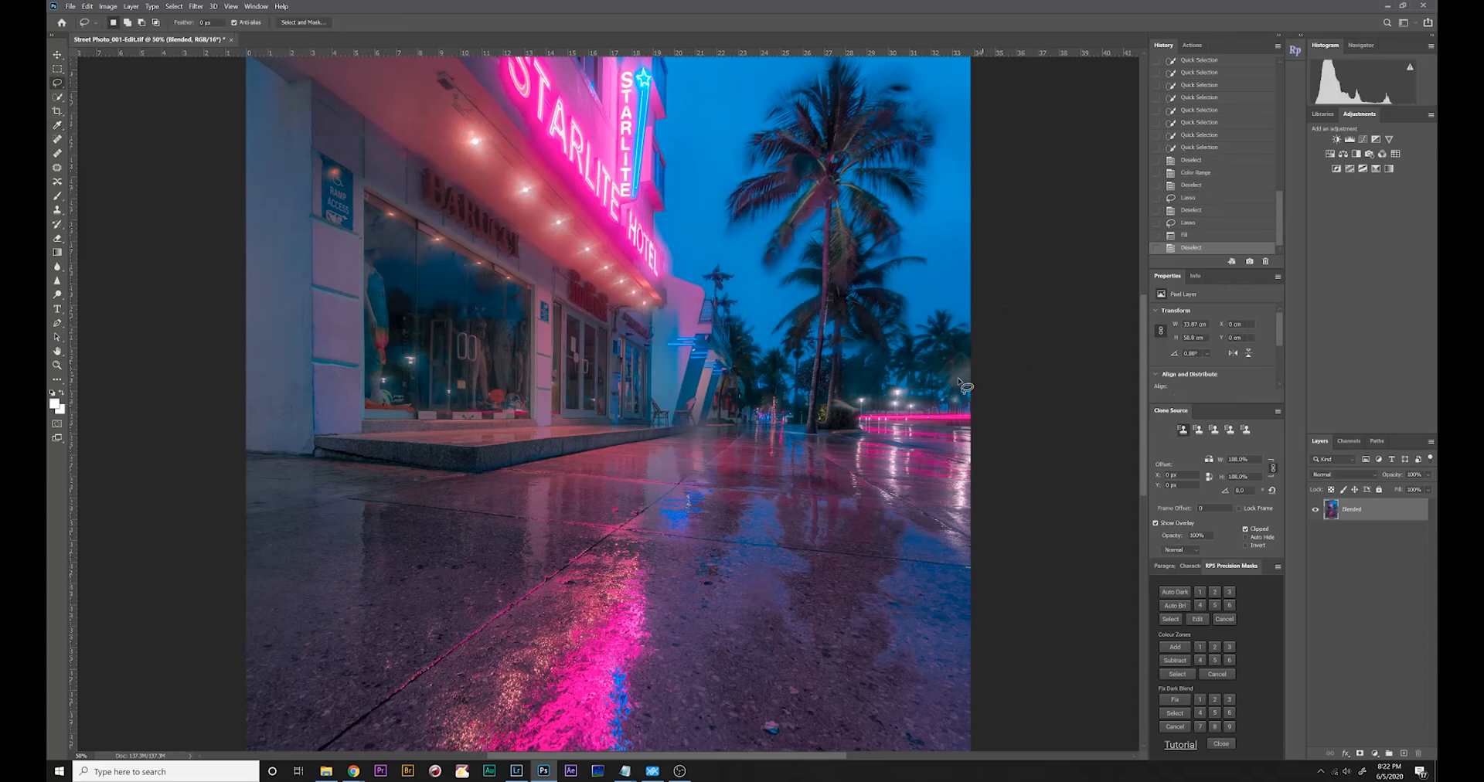
- Lasso the small debris spot on the wet pavement beside the pink reflection, remove it with a 100% Content-Aware fill and deselect
{"action": "left_click_drag", "start_coordinate": [1145, 367], "coordinate": [1144, 425]}
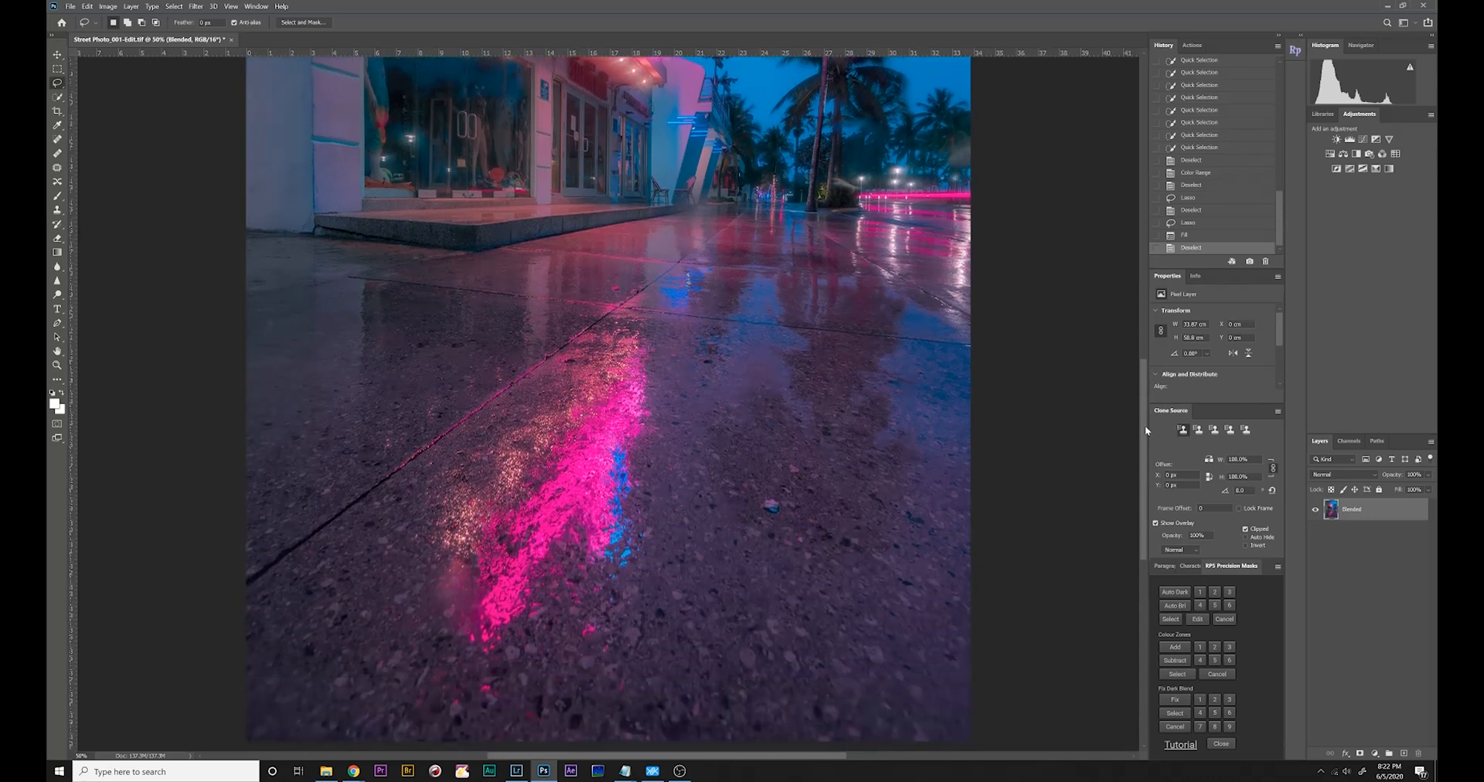
{"action": "mouse_move", "coordinate": [780, 498]}
{"action": "left_mouse_down"}
{"action": "mouse_move", "coordinate": [754, 514]}
{"action": "mouse_move", "coordinate": [782, 522]}
{"action": "mouse_move", "coordinate": [769, 495]}
{"action": "left_mouse_up"}
{"action": "key", "text": "ctrl+d"}
{"action": "left_click", "coordinate": [88, 6]}
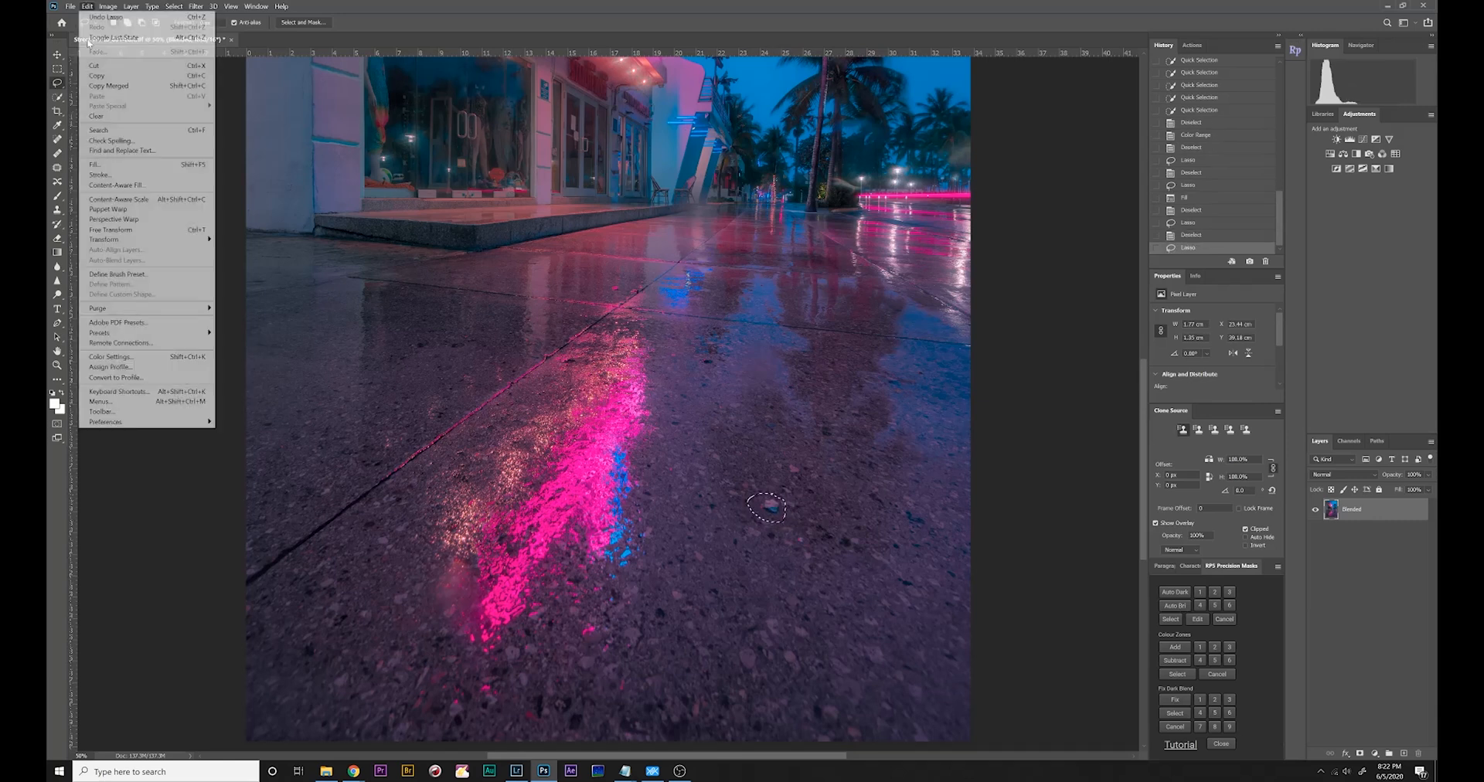
{"action": "left_click", "coordinate": [115, 164]}
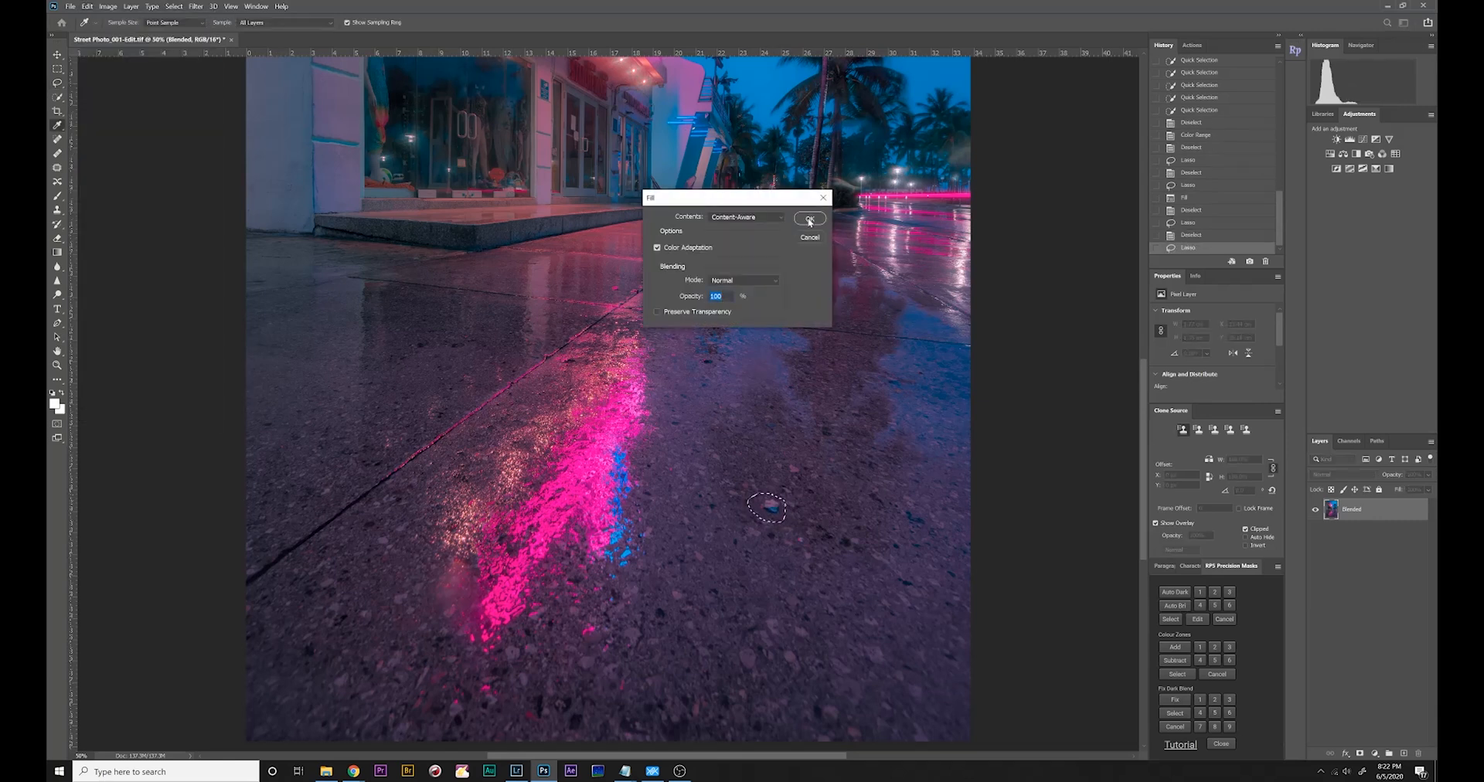
{"action": "key", "text": "Return"}
{"action": "key", "text": "ctrl+d"}
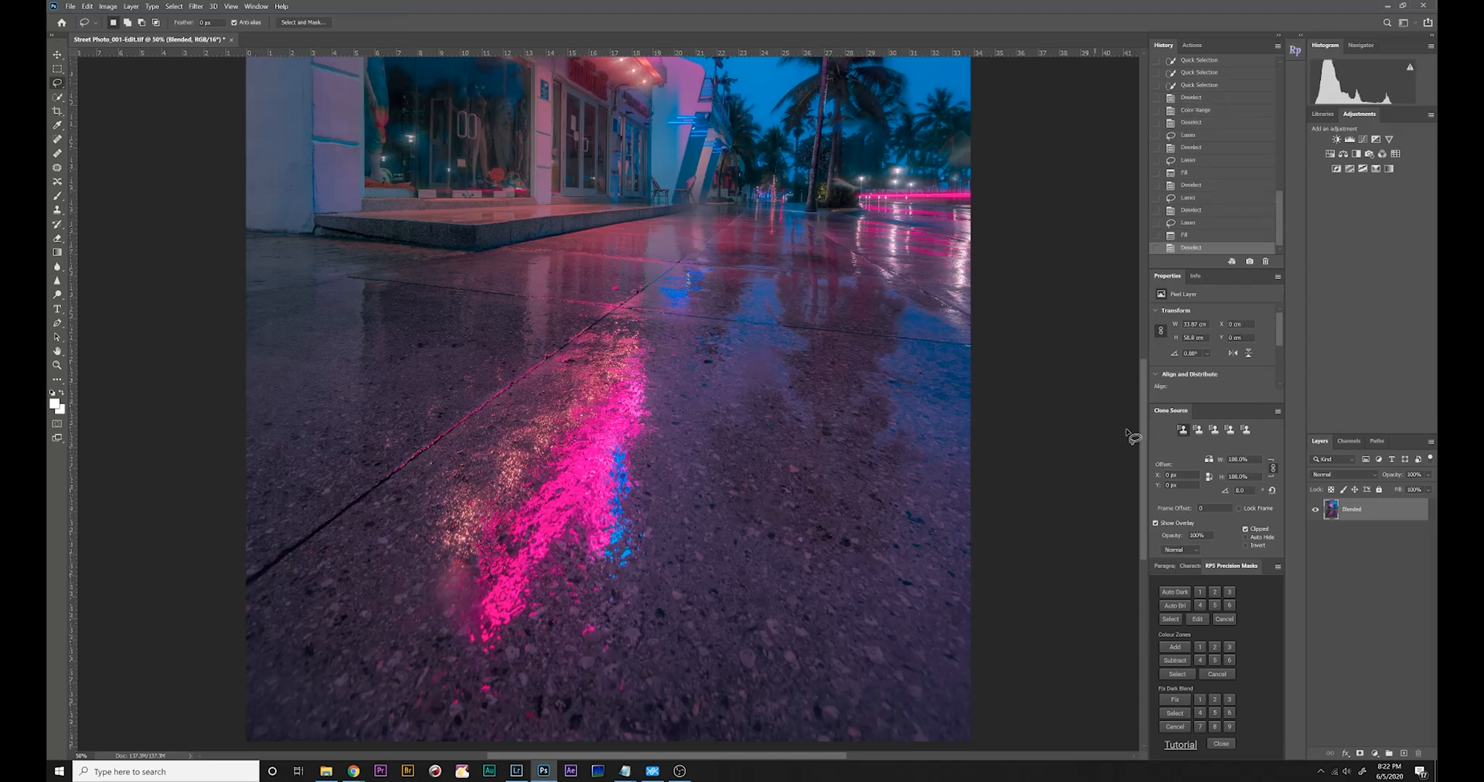
- Clear the Crop tool's preset ratio and trim a thin strip of sky and building off the photo's upper edge
{"action": "left_click_drag", "start_coordinate": [1147, 428], "coordinate": [1148, 353]}
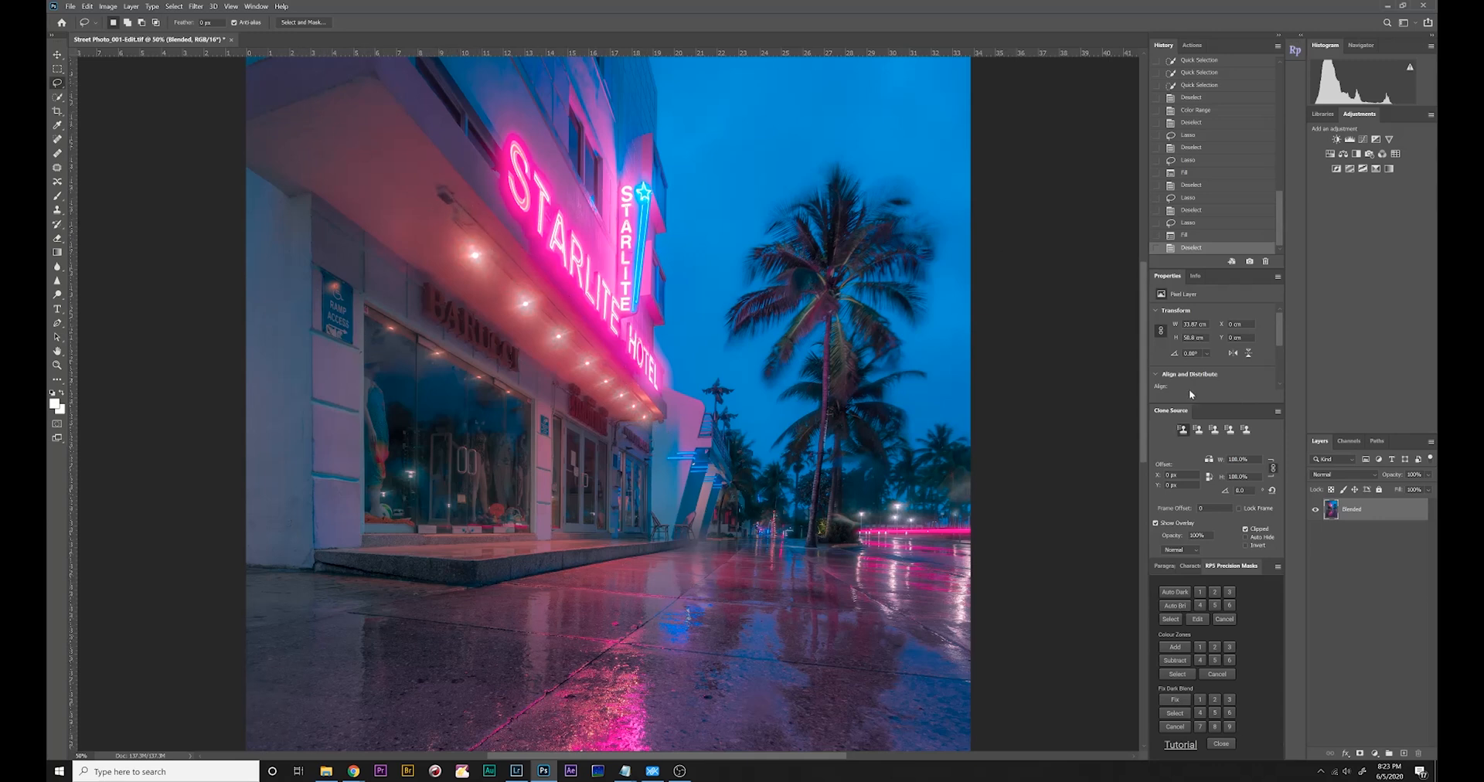
{"action": "scroll", "coordinate": [1147, 363], "scroll_direction": "up", "scroll_amount": 3}
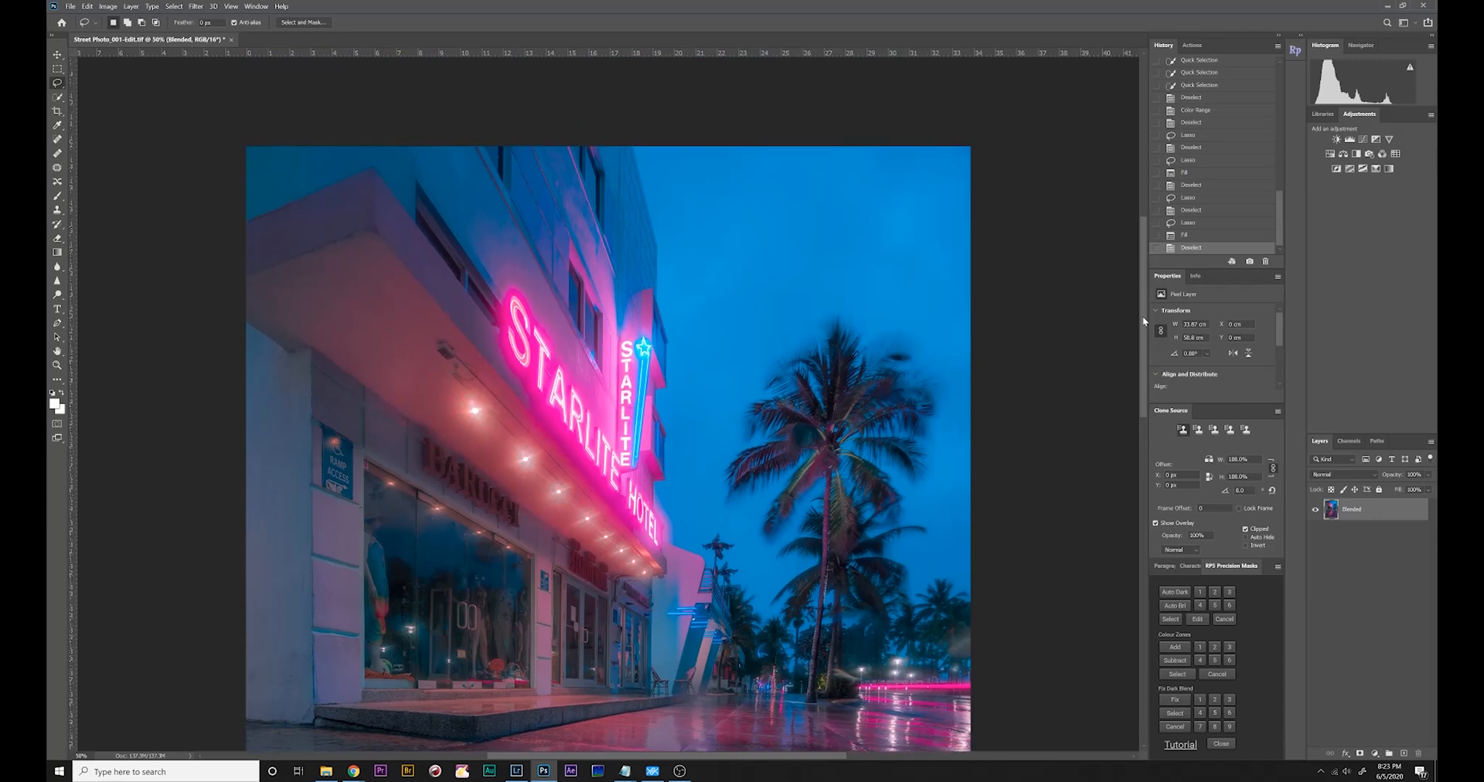
{"action": "left_click_drag", "start_coordinate": [1144, 321], "coordinate": [1134, 387]}
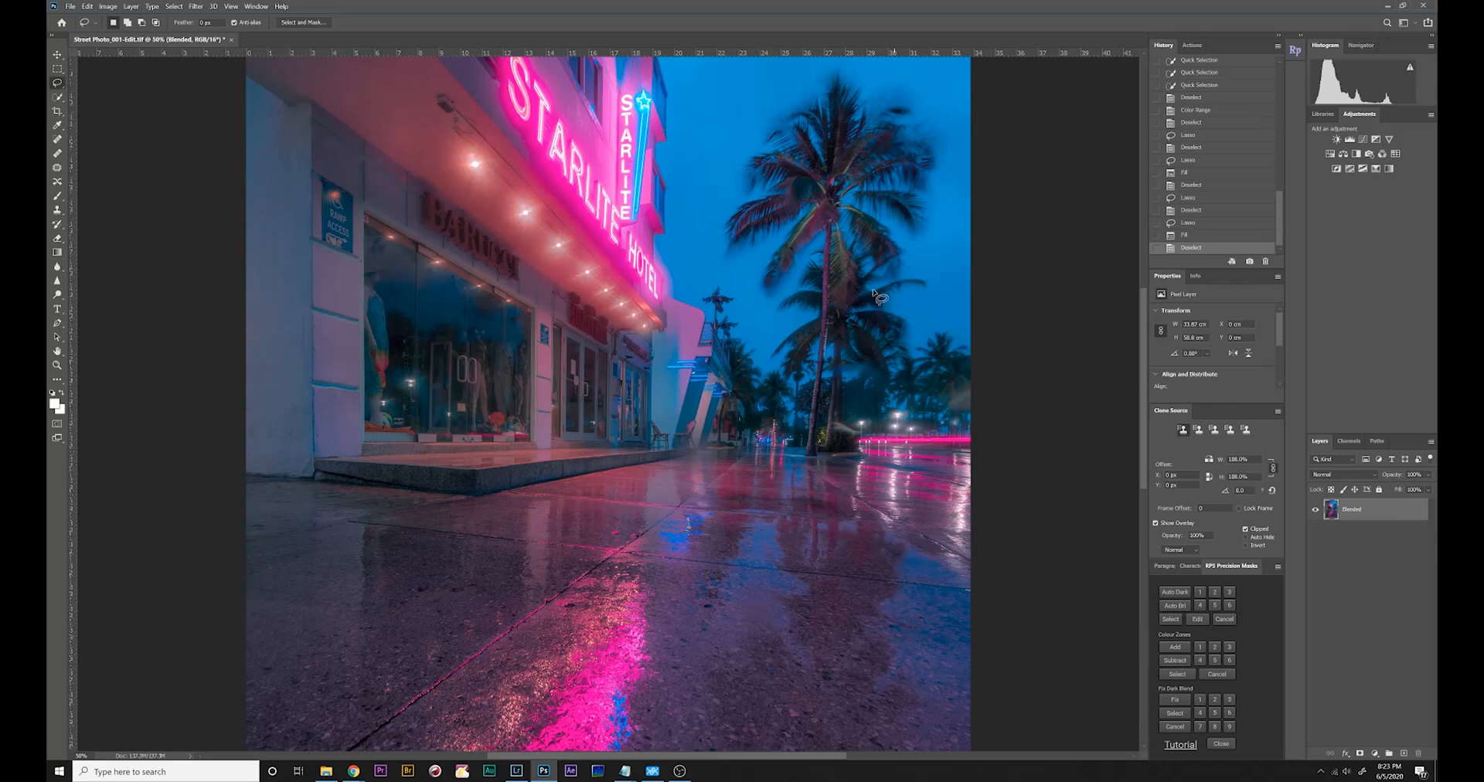
{"action": "key", "text": "ctrl+minus"}
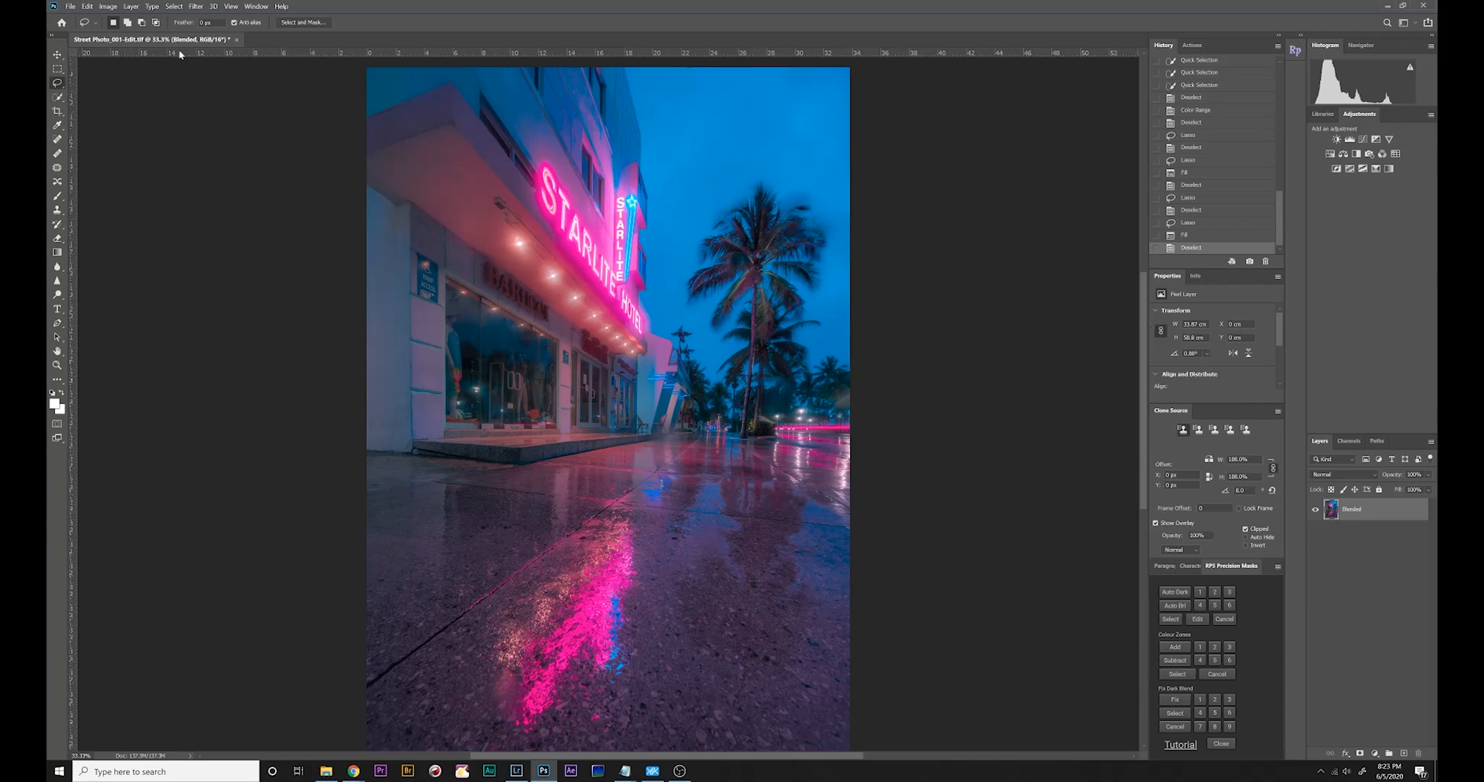
{"action": "left_click", "coordinate": [59, 113]}
{"action": "left_click", "coordinate": [272, 24]}
{"action": "left_click_drag", "start_coordinate": [607, 129], "coordinate": [610, 106]}
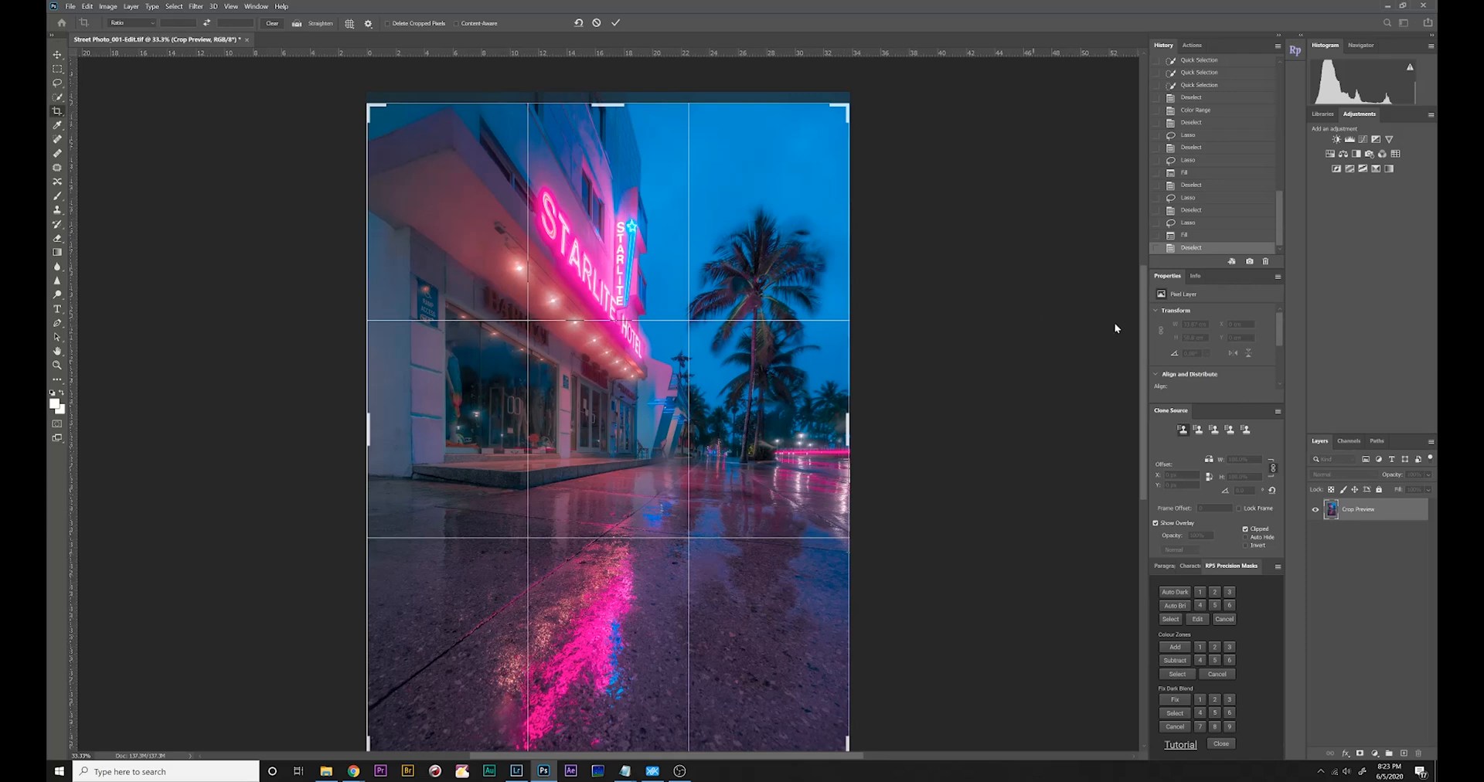
- Extend the crop's lower edge slightly below the wet pavement and apply the crop
{"action": "scroll", "coordinate": [1139, 345], "scroll_direction": "down", "scroll_amount": 2}
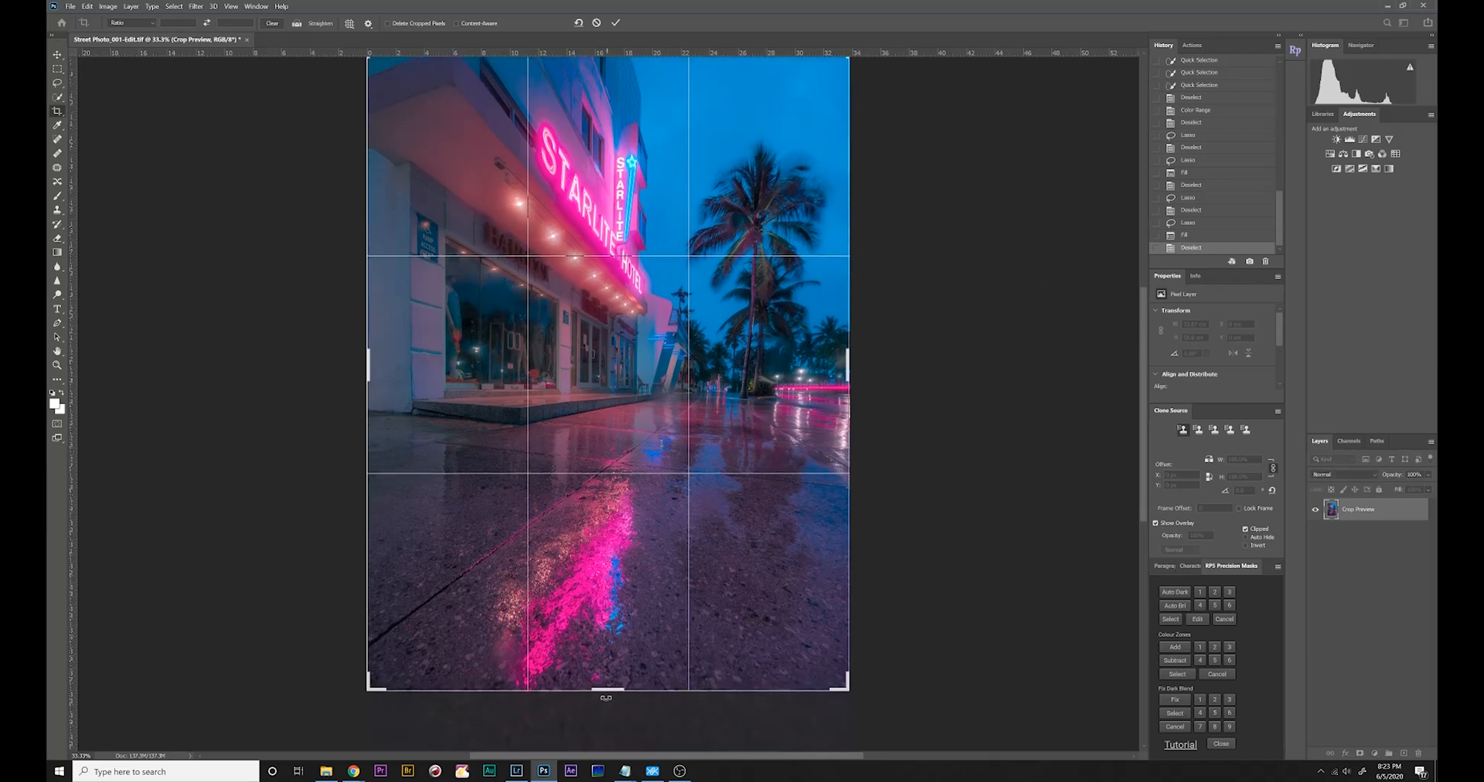
{"action": "mouse_move", "coordinate": [607, 691]}
{"action": "left_mouse_down"}
{"action": "mouse_move", "coordinate": [607, 719]}
{"action": "mouse_move", "coordinate": [606, 674]}
{"action": "mouse_move", "coordinate": [606, 697]}
{"action": "left_mouse_up"}
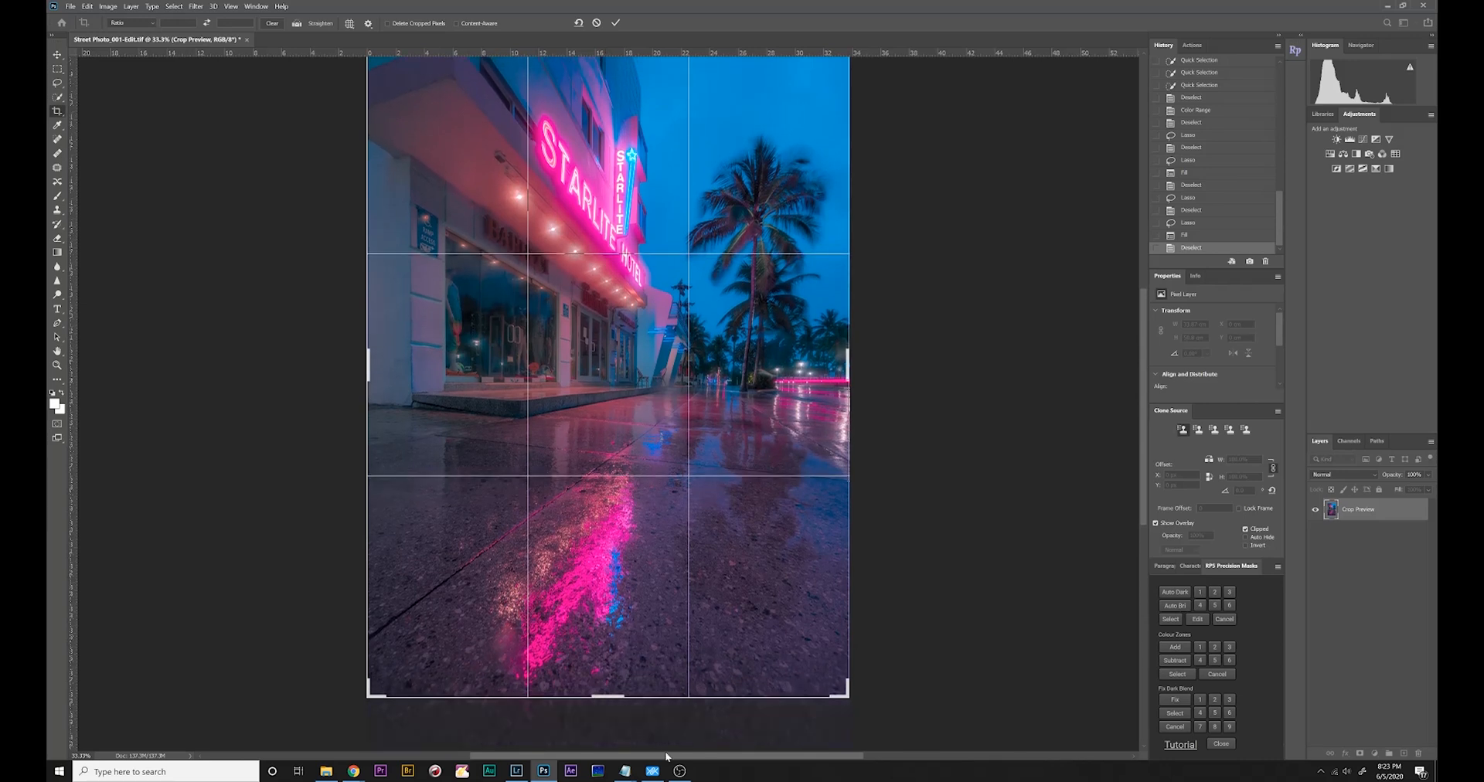
{"action": "key", "text": "Return"}
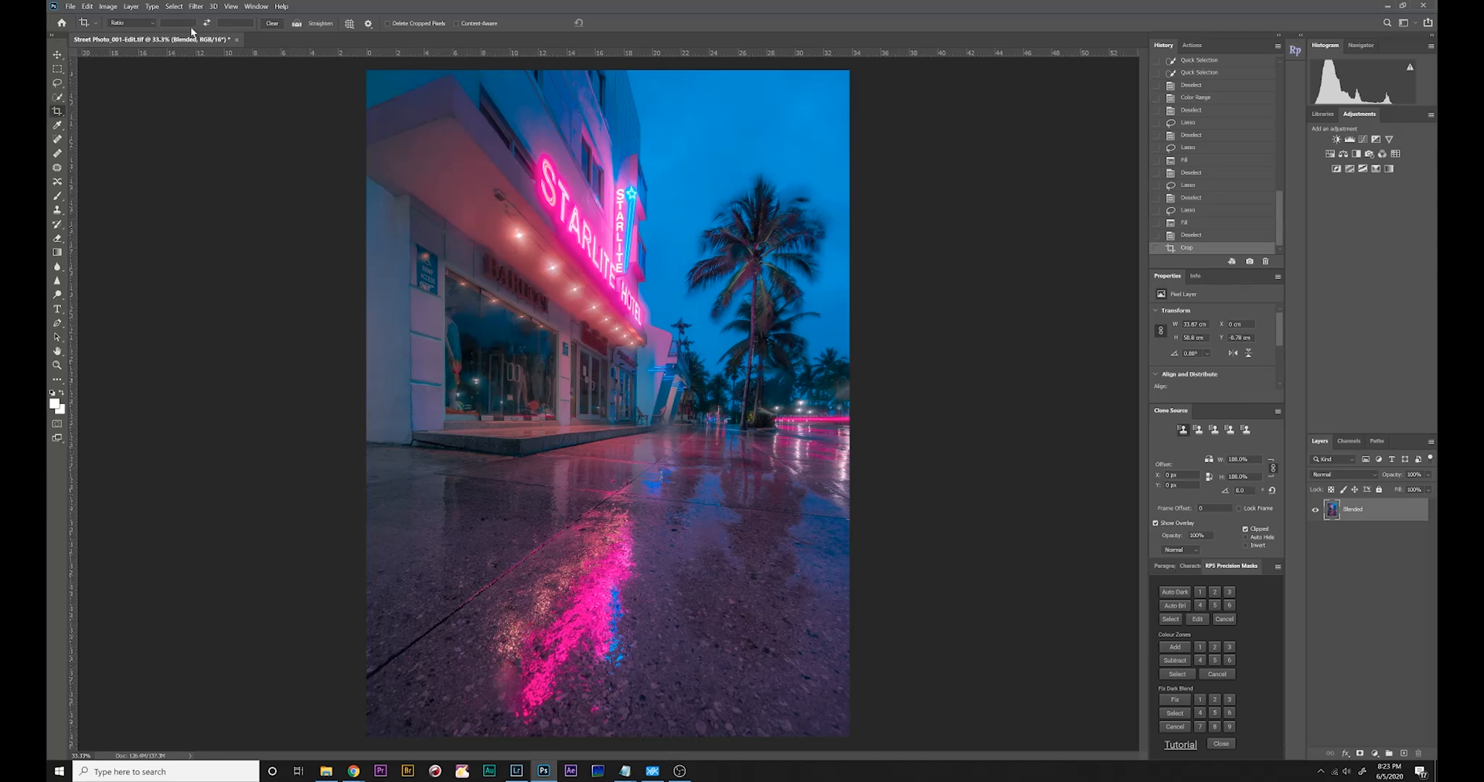
- Try cropping the photo to a 4:5 ratio
{"action": "type", "text": "4"}
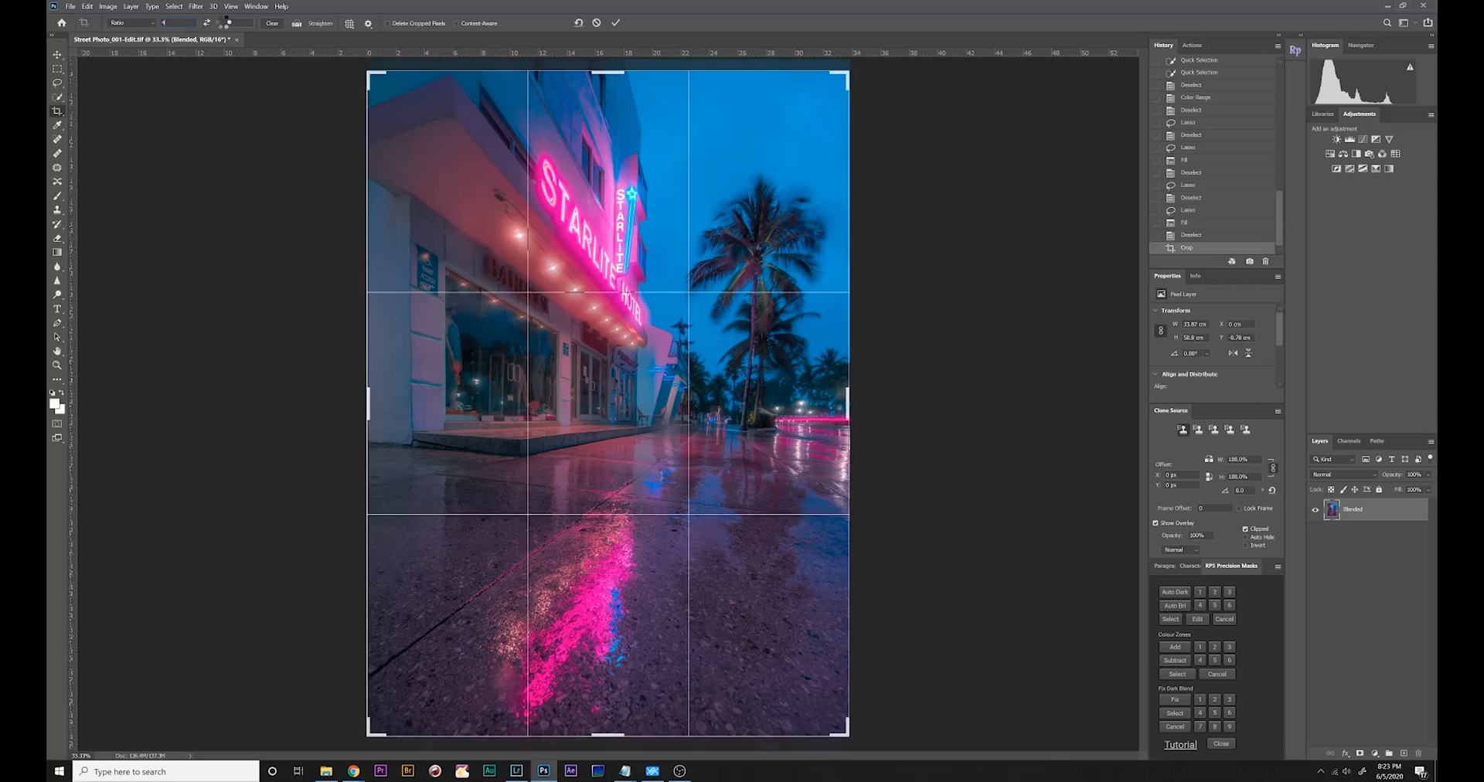
{"action": "type", "text": "55"}
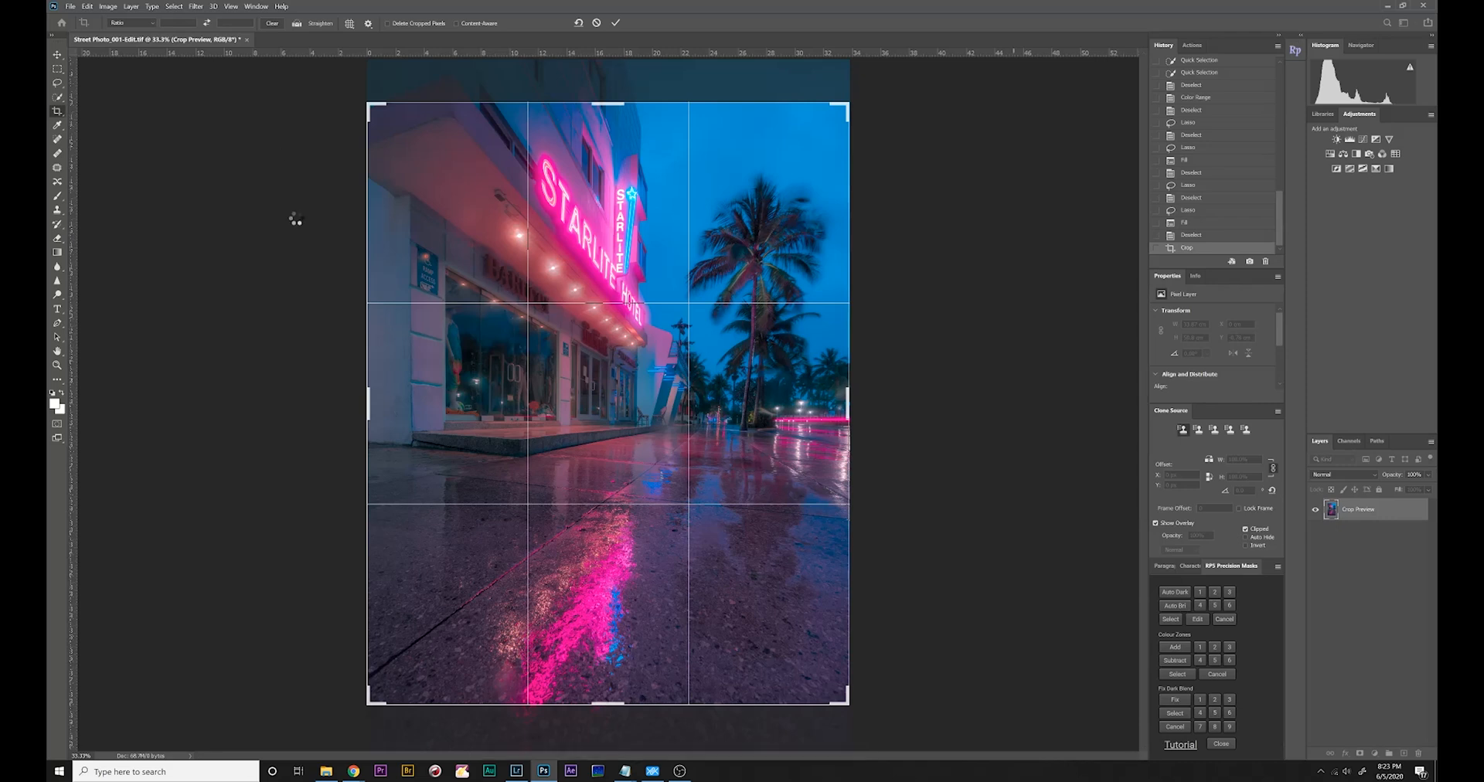
{"action": "key", "text": "Return"}
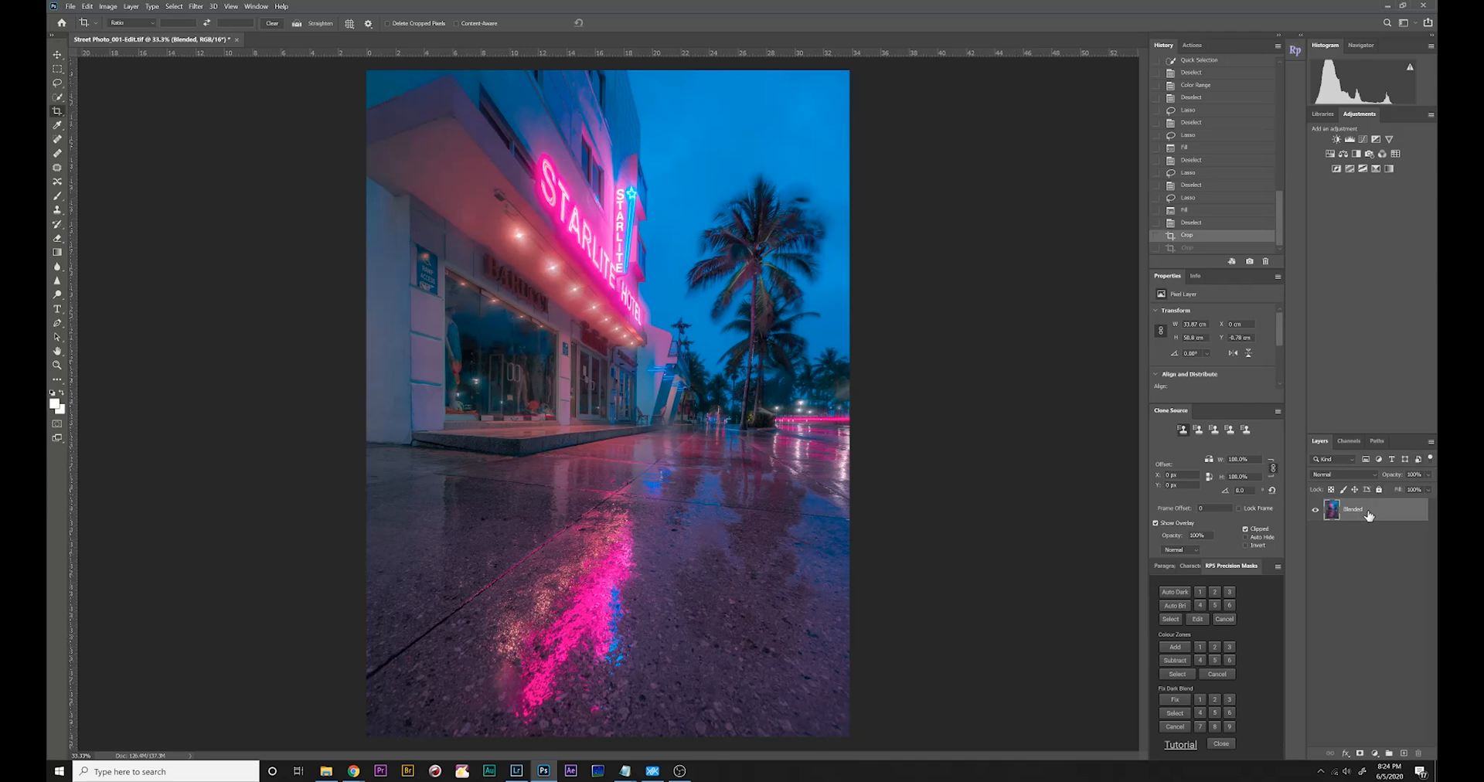
- Duplicate the Blended layer
{"action": "key", "text": "ctrl+j"}
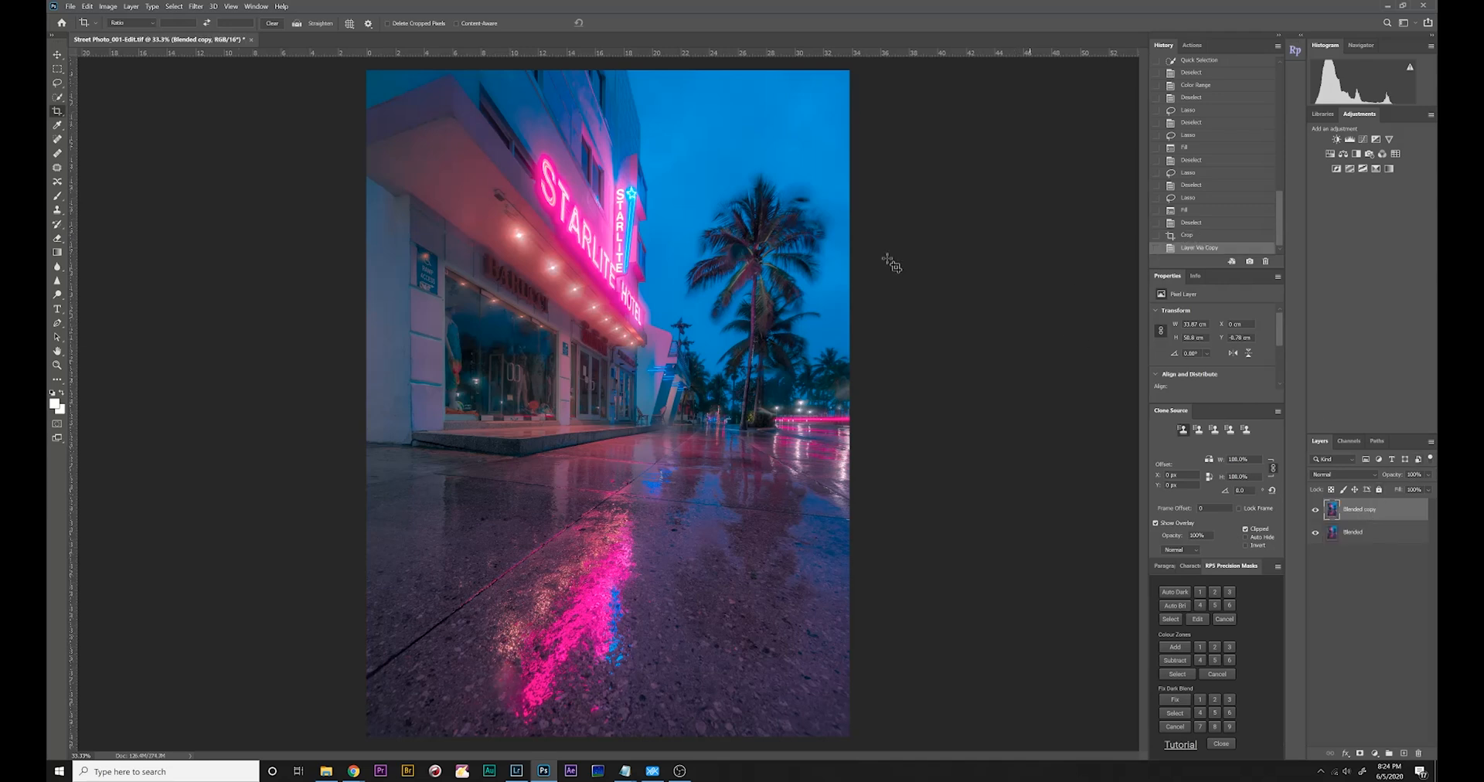
- Try the Dodge tool on the hotel facade and the Burn tool on the pavement
{"action": "left_click", "coordinate": [63, 295]}
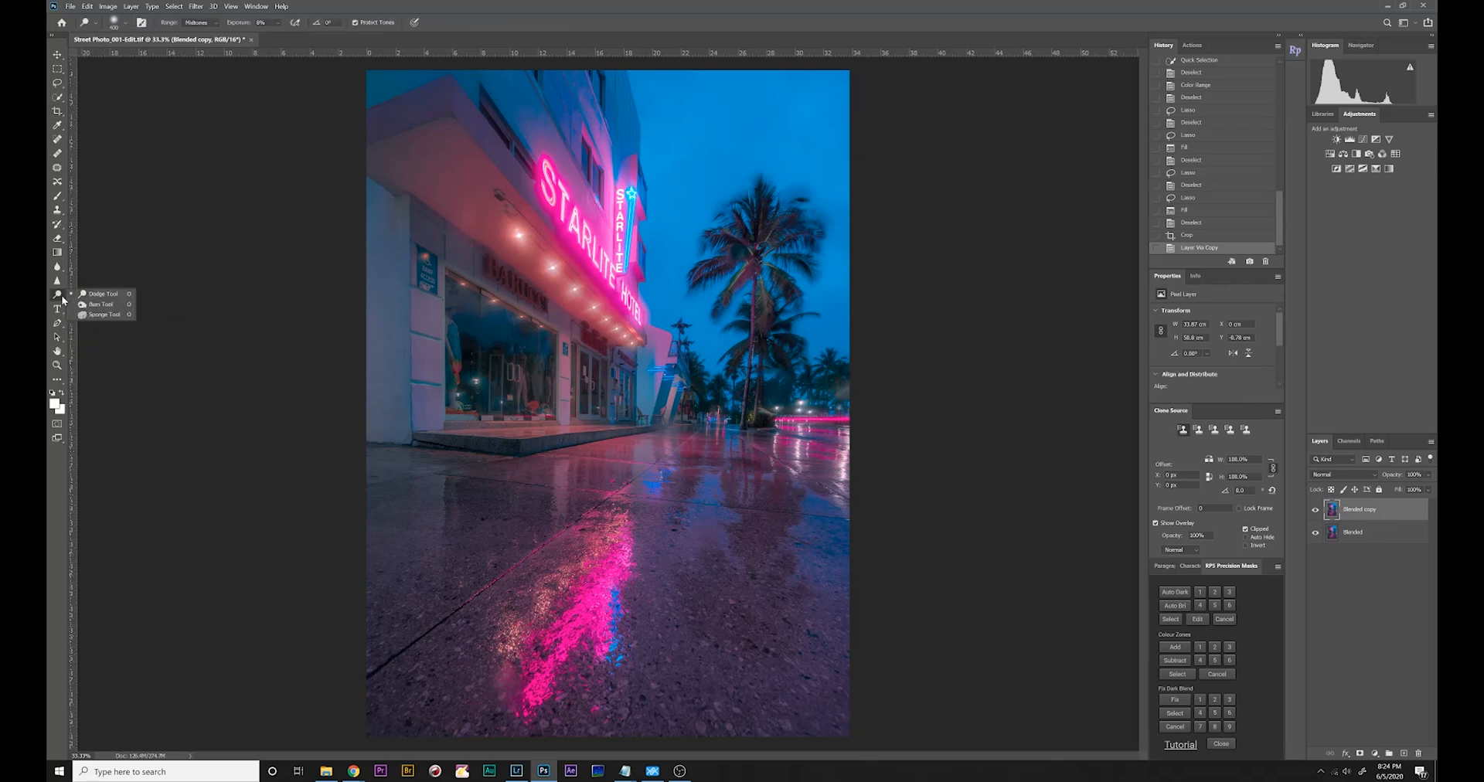
{"action": "left_click", "coordinate": [101, 294]}
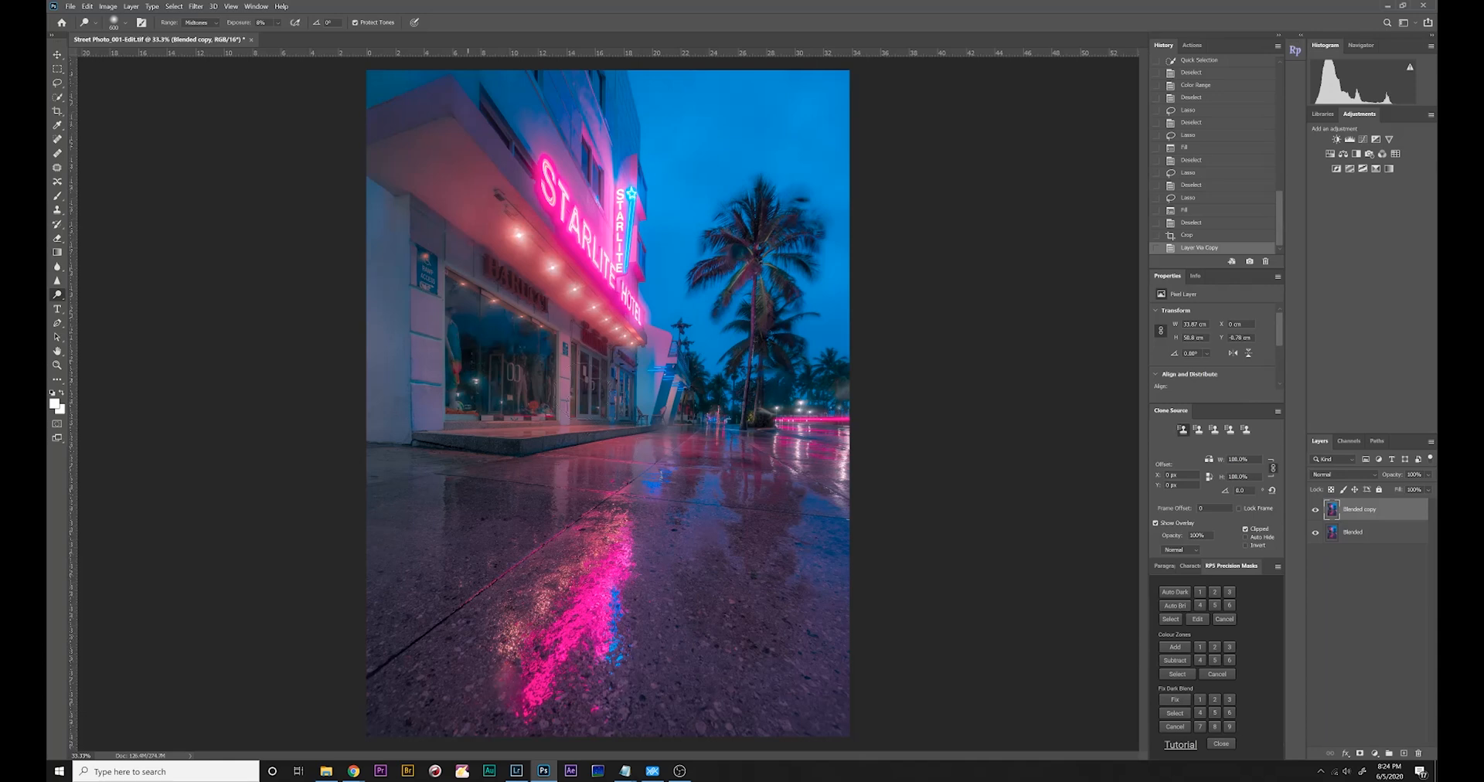
{"action": "left_click", "coordinate": [524, 340]}
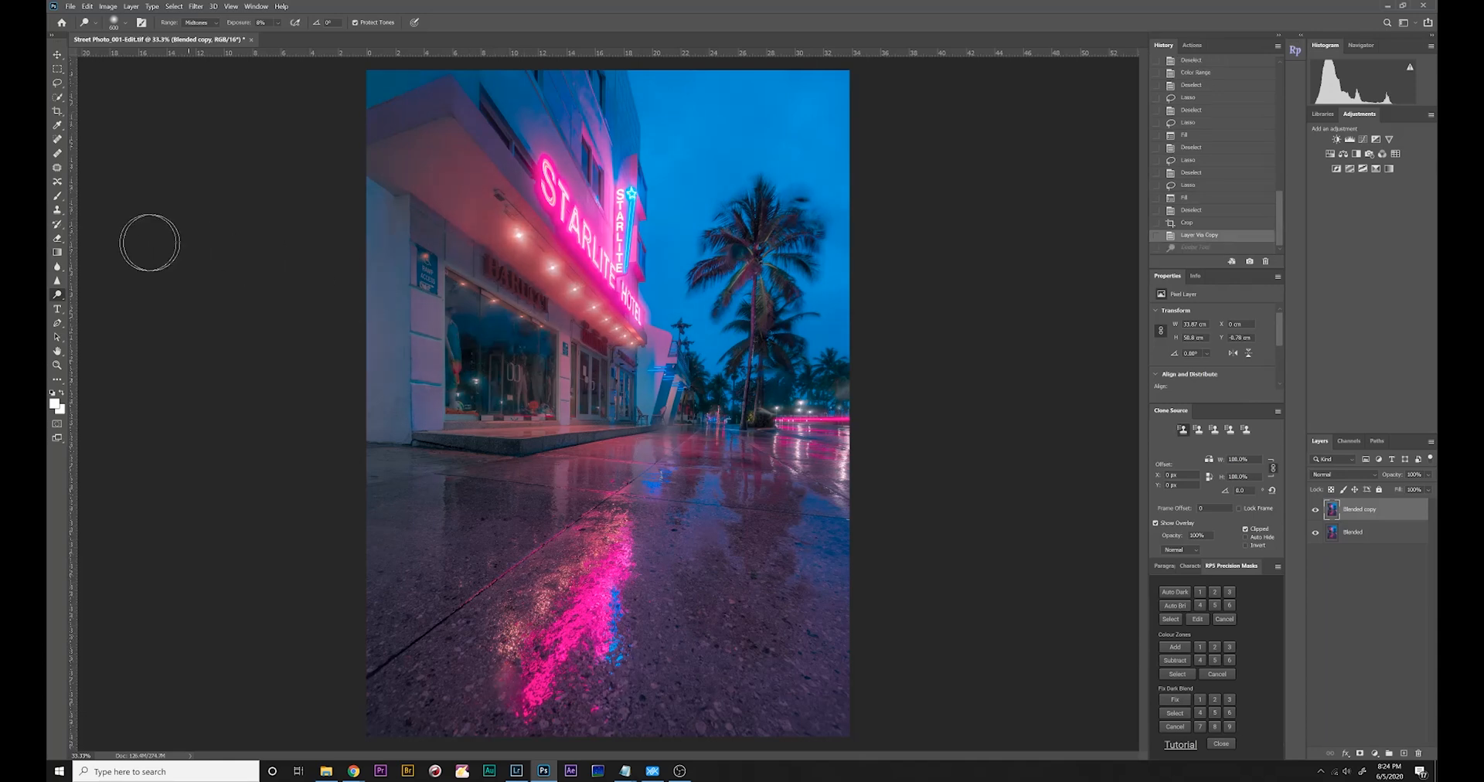
{"action": "right_click", "coordinate": [59, 295]}
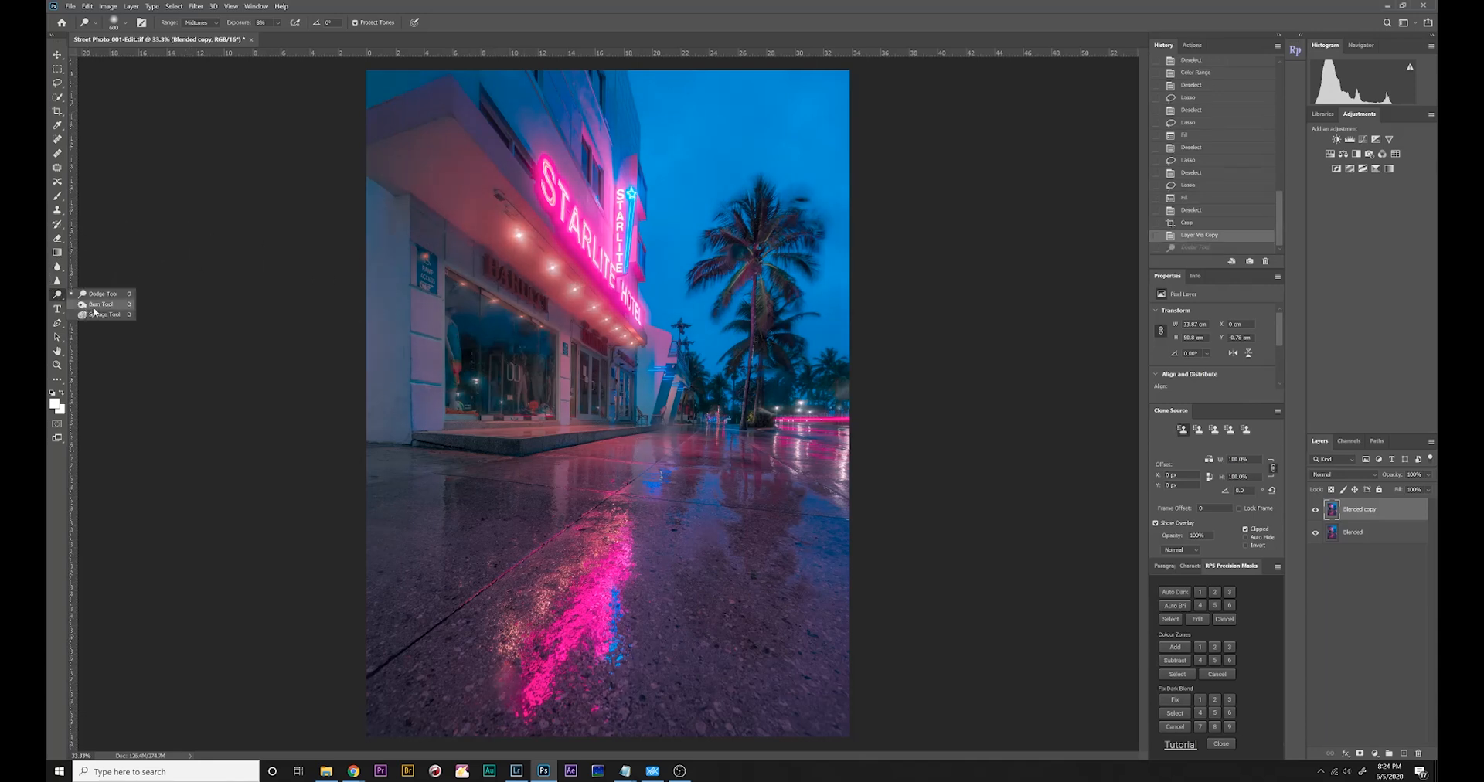
{"action": "left_click", "coordinate": [95, 304]}
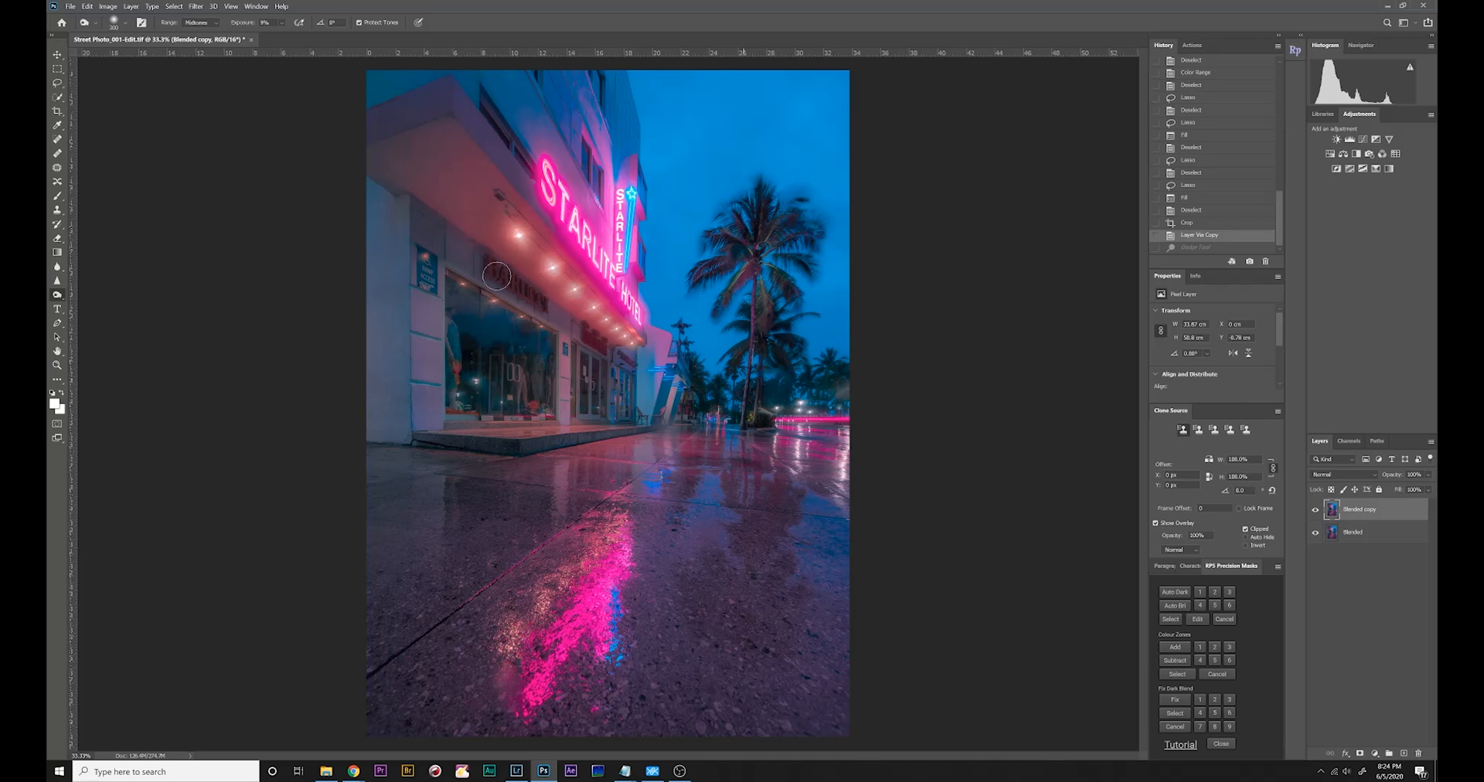
{"action": "left_click", "coordinate": [674, 578]}
{"action": "key", "text": "ctrl+z"}
{"action": "left_click", "coordinate": [56, 54]}
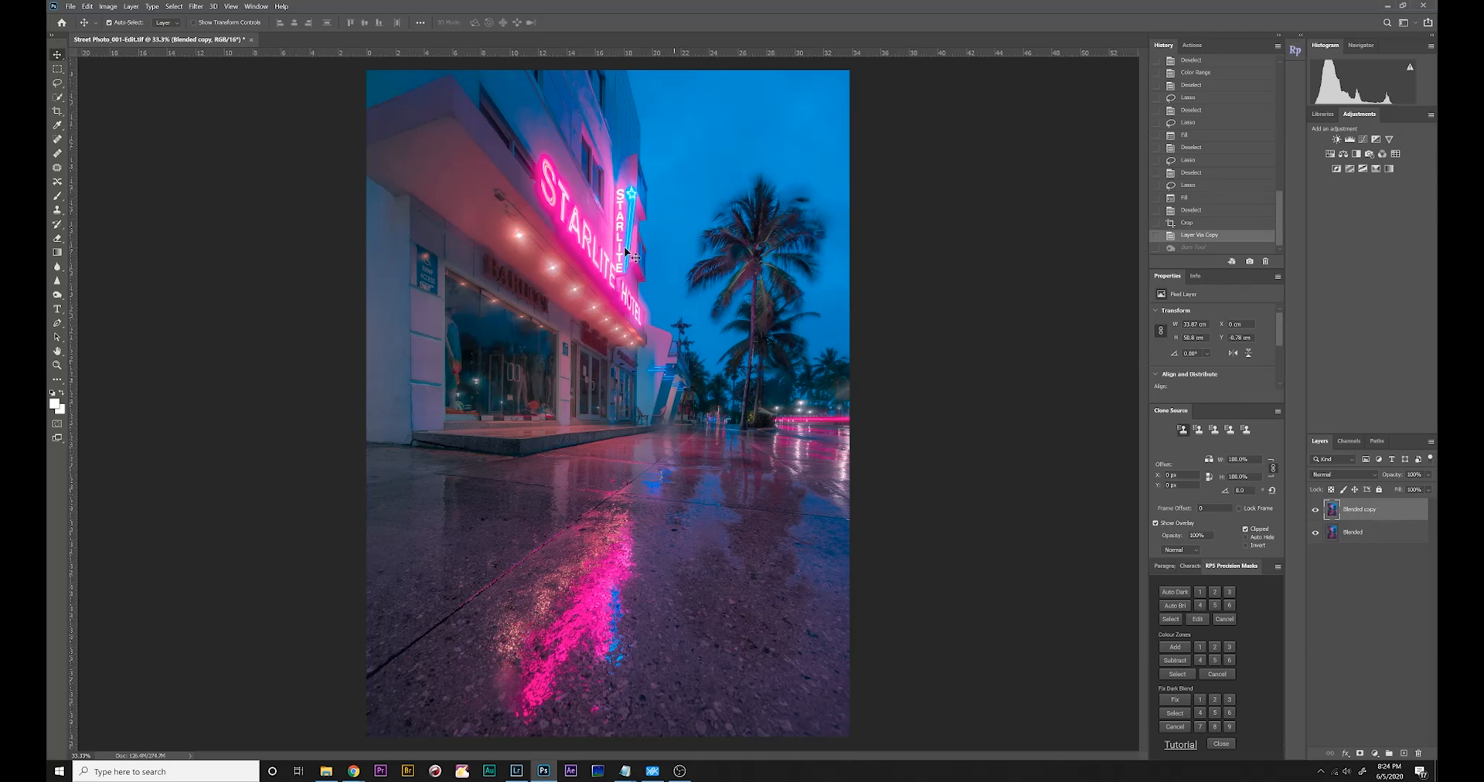
- Darken the Blended copy layer with a Curves adjustment, moving the midtone point to input 144, output 108
{"action": "left_click", "coordinate": [108, 7]}
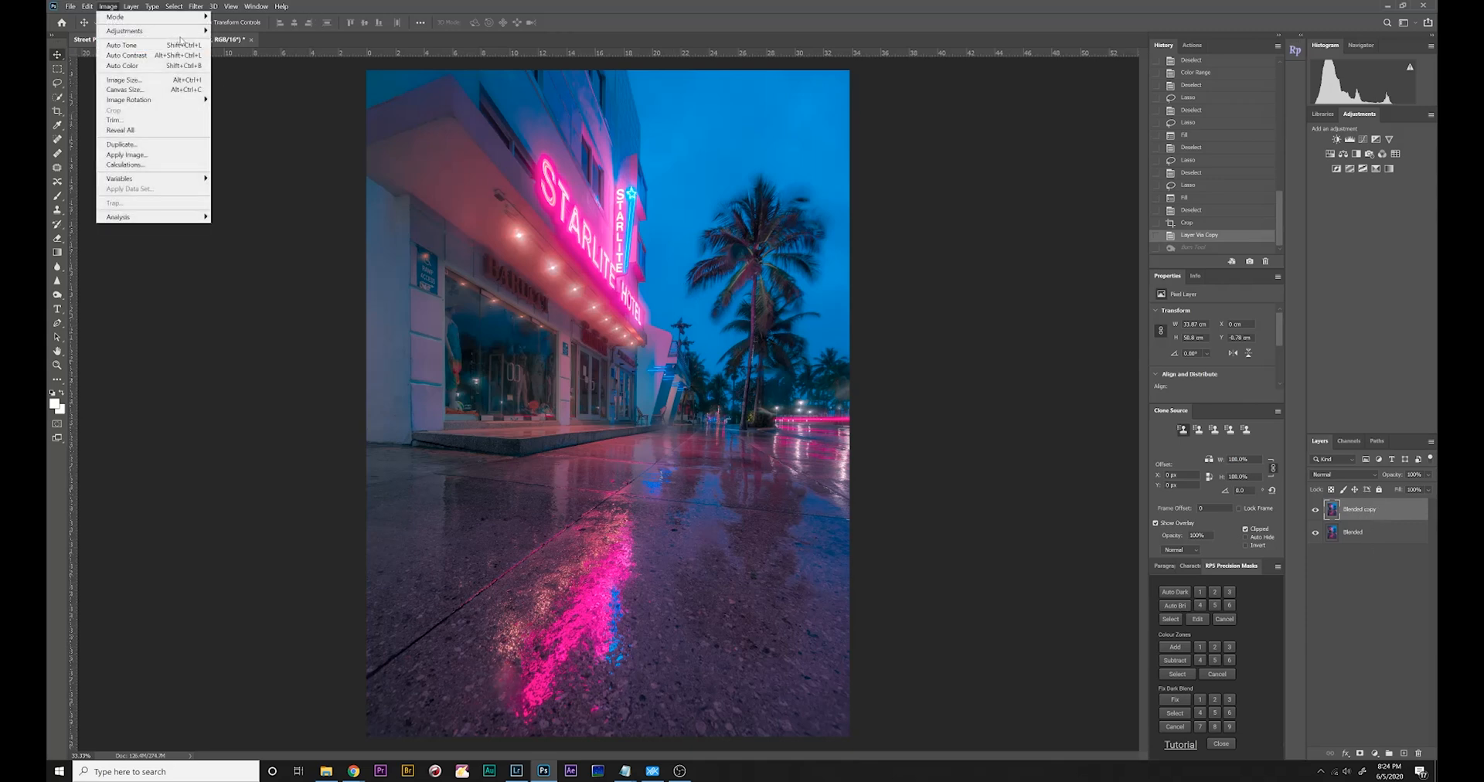
{"action": "mouse_move", "coordinate": [185, 31]}
{"action": "left_click", "coordinate": [229, 51]}
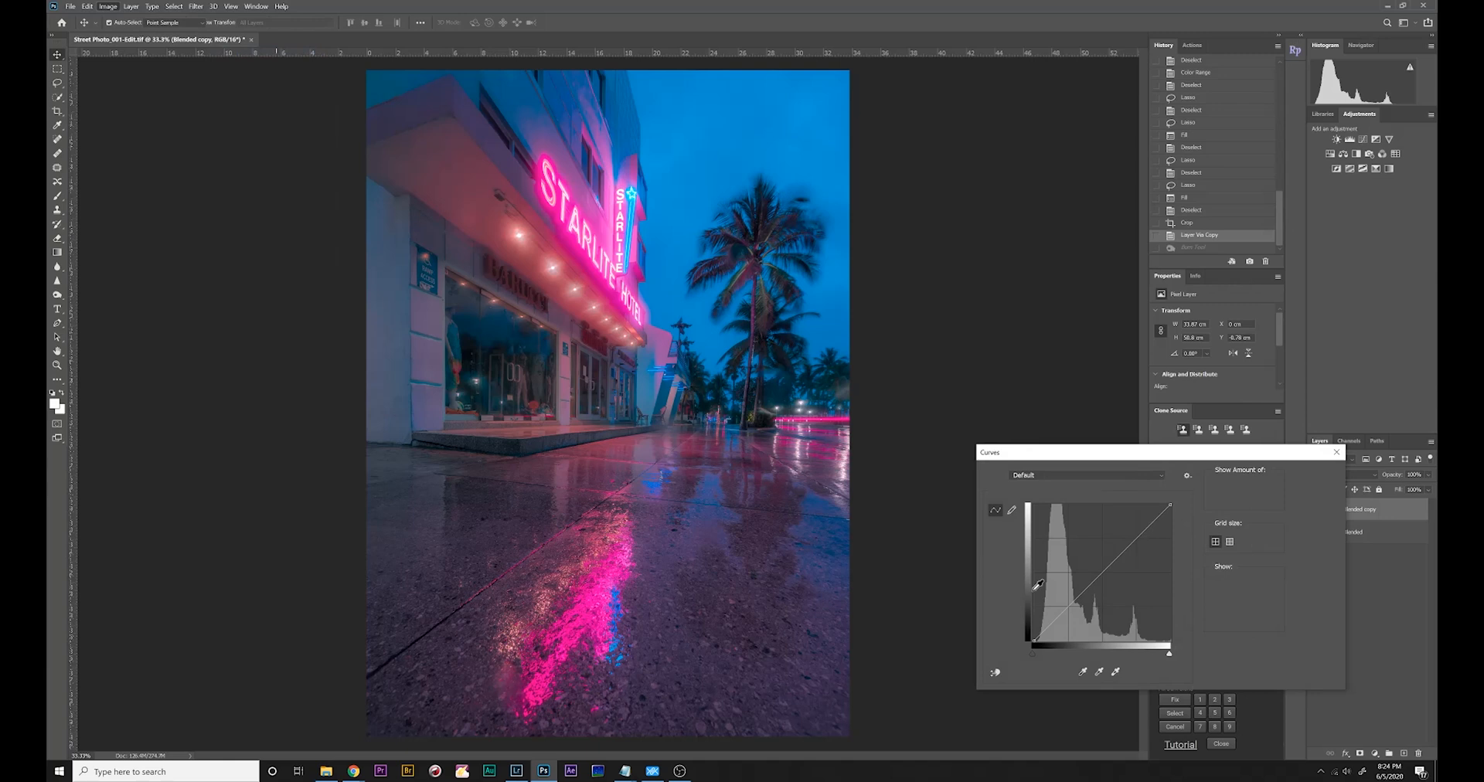
{"action": "left_click", "coordinate": [1102, 571]}
{"action": "left_click_drag", "start_coordinate": [1101, 572], "coordinate": [1110, 582]}
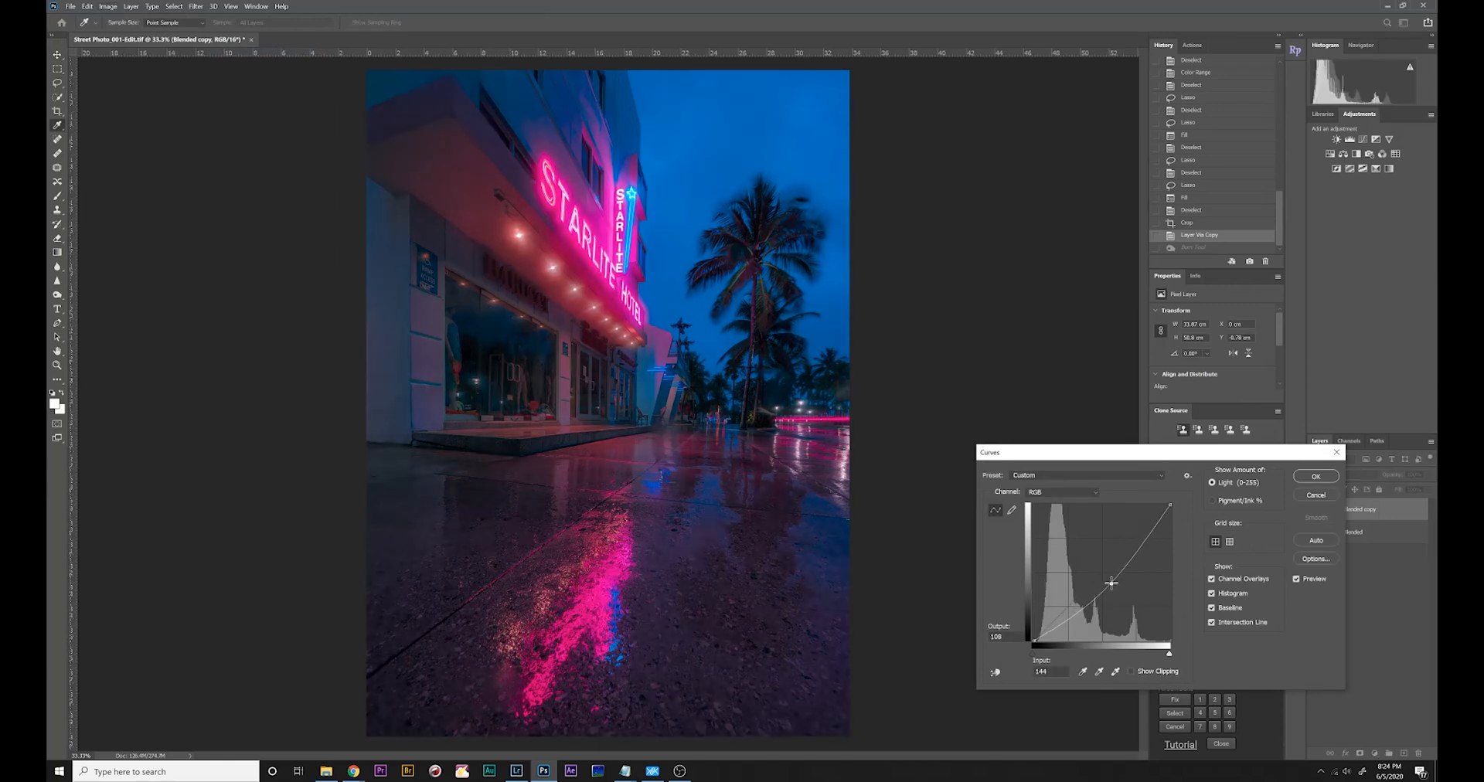
{"action": "key", "text": "Return"}
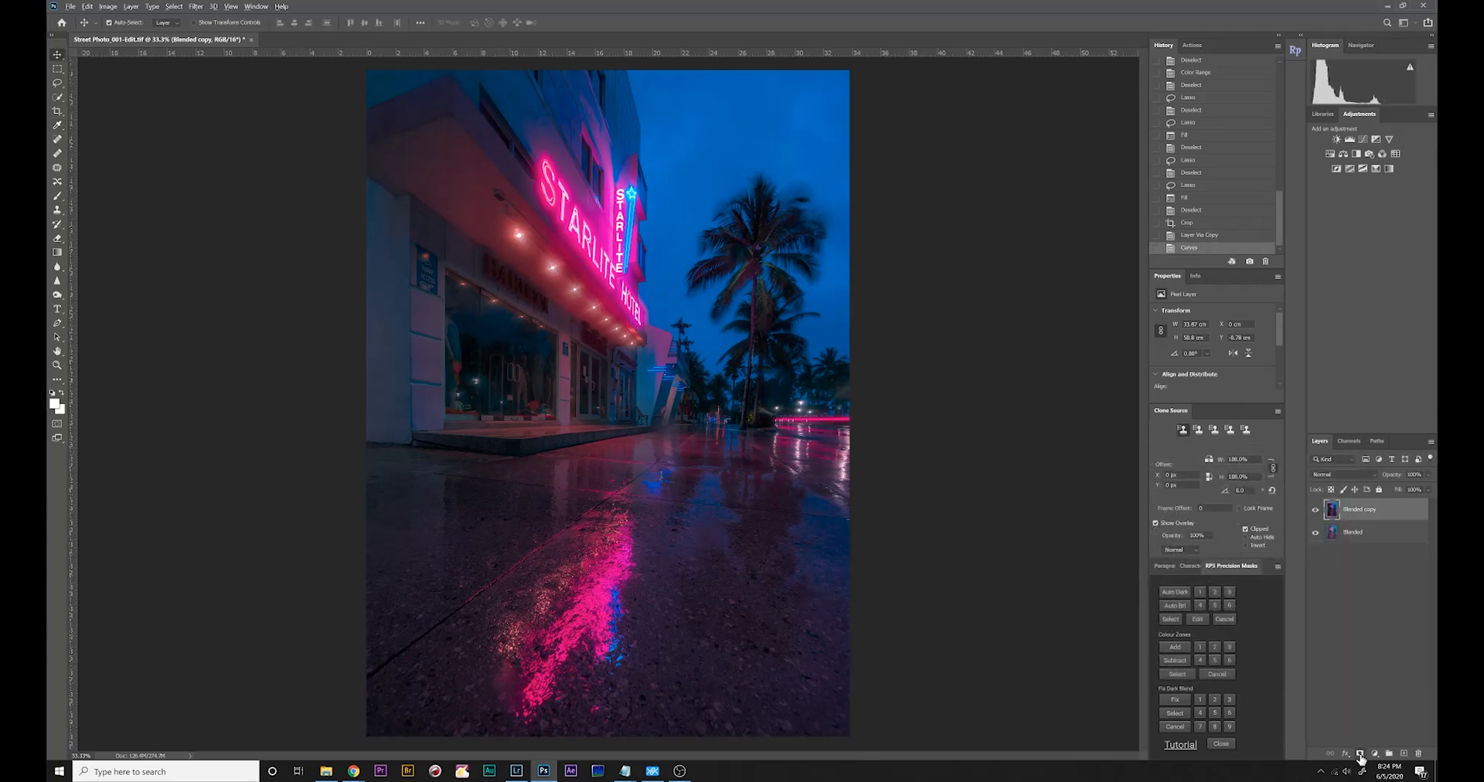
- Add a black mask to the Blended copy layer and paint white with an enlarged brush around the photo's edges to darken them
{"action": "left_click", "coordinate": [1360, 752], "text": "alt"}
{"action": "left_click", "coordinate": [56, 196]}
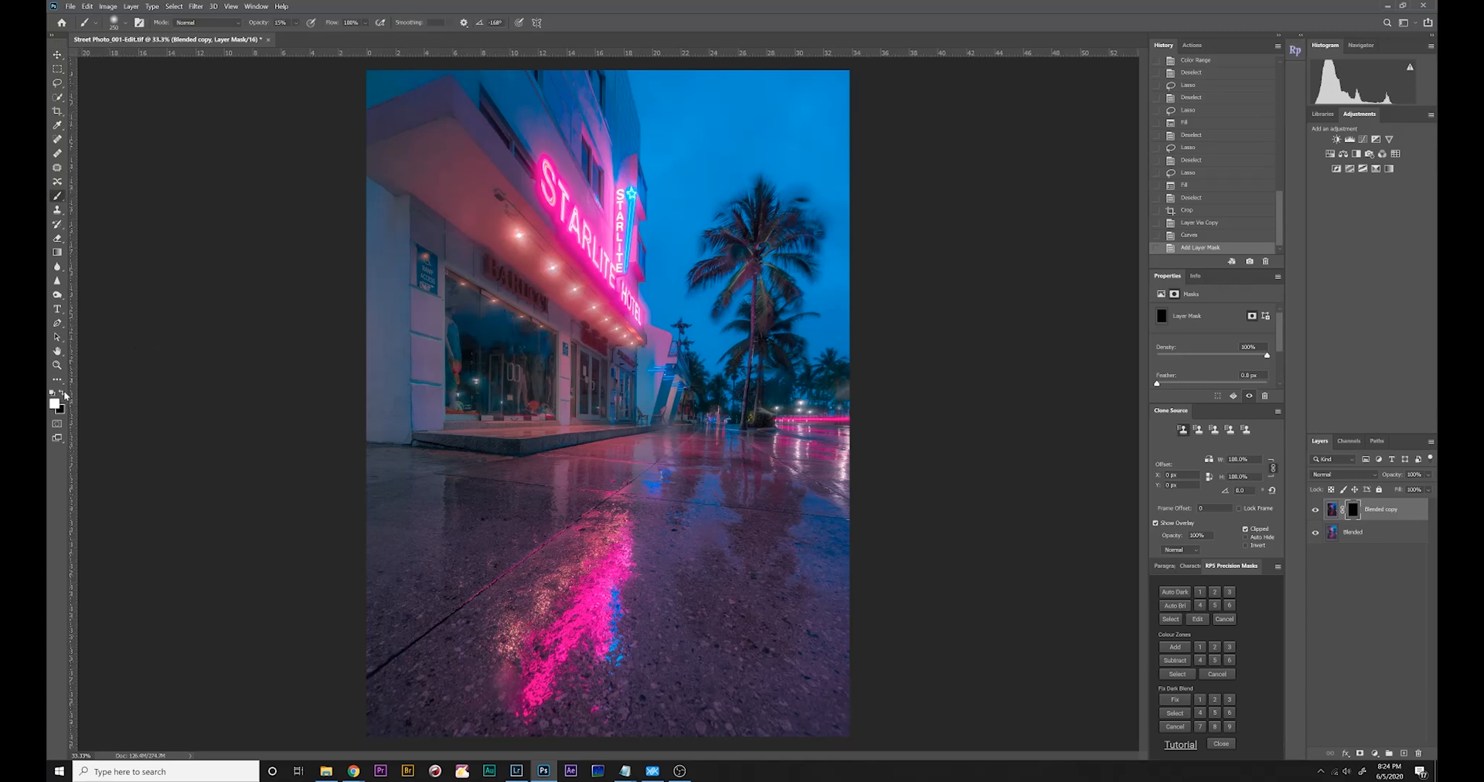
{"action": "key", "text": "bracketright"}
{"action": "key", "text": "bracketright"}
{"action": "key", "text": "bracketright"}
{"action": "mouse_move", "coordinate": [837, 632]}
{"action": "left_mouse_down"}
{"action": "mouse_move", "coordinate": [643, 724]}
{"action": "mouse_move", "coordinate": [757, 474]}
{"action": "mouse_move", "coordinate": [808, 496]}
{"action": "left_mouse_up"}
{"action": "left_click_drag", "start_coordinate": [425, 62], "coordinate": [603, 144]}
{"action": "mouse_move", "coordinate": [385, 230]}
{"action": "left_mouse_down"}
{"action": "mouse_move", "coordinate": [385, 317]}
{"action": "mouse_move", "coordinate": [367, 274]}
{"action": "left_mouse_up"}
{"action": "left_click_drag", "start_coordinate": [460, 463], "coordinate": [379, 269]}
{"action": "mouse_move", "coordinate": [437, 497]}
{"action": "left_mouse_down"}
{"action": "mouse_move", "coordinate": [448, 563]}
{"action": "mouse_move", "coordinate": [627, 640]}
{"action": "left_mouse_up"}
{"action": "left_click_drag", "start_coordinate": [877, 577], "coordinate": [819, 495]}
{"action": "left_click_drag", "start_coordinate": [773, 415], "coordinate": [830, 444]}
{"action": "left_click_drag", "start_coordinate": [863, 176], "coordinate": [788, 217]}
- Enlarge the brush further and paint the darkening into the sky around the palm trees on the Blended copy mask
{"action": "key", "text": "bracketright"}
{"action": "key", "text": "bracketright"}
{"action": "key", "text": "bracketright"}
{"action": "key", "text": "bracketright"}
{"action": "left_click_drag", "start_coordinate": [817, 294], "coordinate": [800, 110]}
{"action": "left_click_drag", "start_coordinate": [728, 305], "coordinate": [773, 98]}
{"action": "mouse_move", "coordinate": [822, 379]}
{"action": "left_mouse_down"}
{"action": "mouse_move", "coordinate": [731, 289]}
{"action": "mouse_move", "coordinate": [719, 105]}
{"action": "left_mouse_up"}
{"action": "left_click_drag", "start_coordinate": [661, 145], "coordinate": [680, 209]}
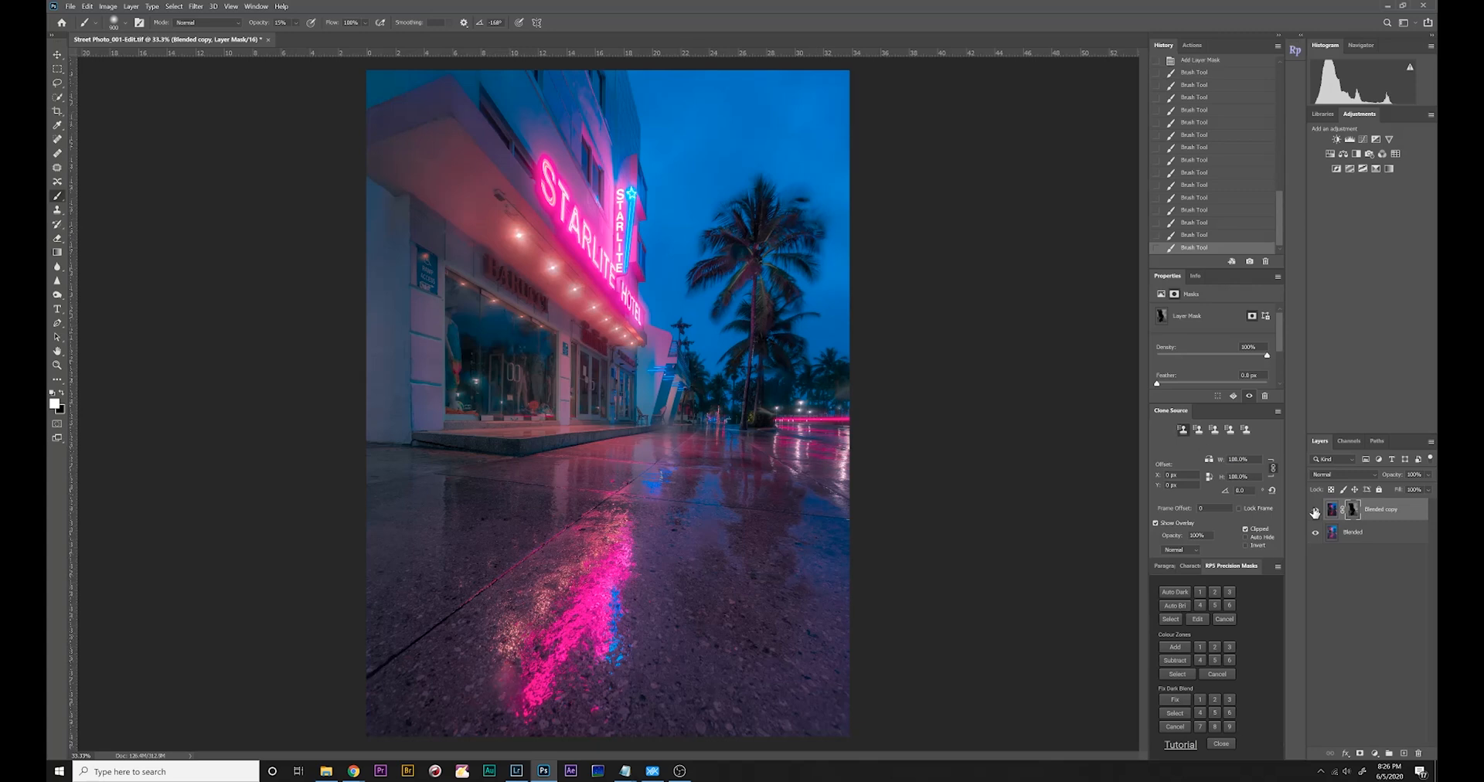
- Compare the photo with the Blended copy layer hidden and shown to judge the darkened edges and sky
{"action": "left_click", "coordinate": [1314, 511]}
{"action": "left_click", "coordinate": [1315, 511]}
{"action": "left_click", "coordinate": [1315, 511]}
{"action": "left_click", "coordinate": [1314, 511]}
{"action": "left_click", "coordinate": [1315, 511]}
{"action": "left_click", "coordinate": [1330, 511]}
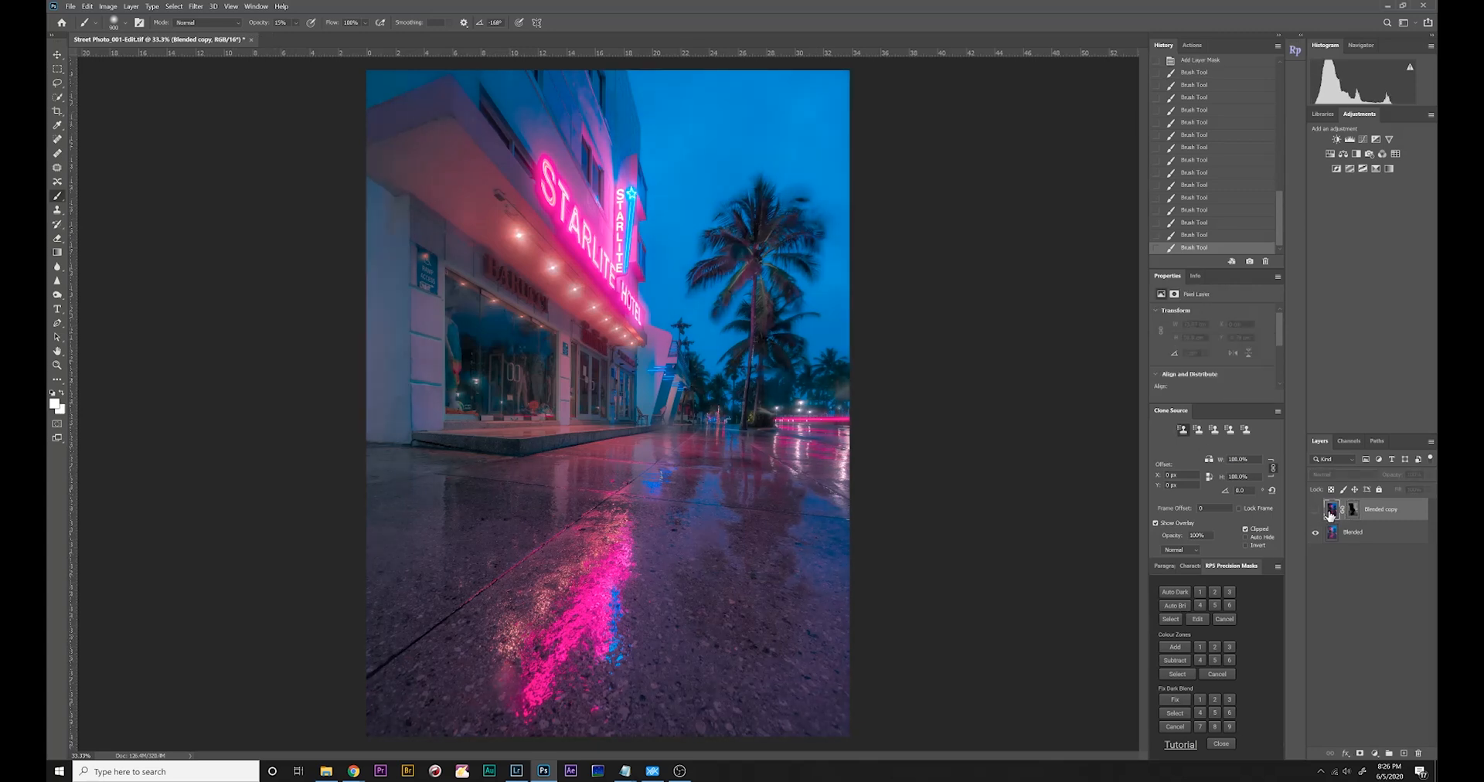
{"action": "left_click", "coordinate": [1315, 511]}
{"action": "left_click", "coordinate": [1315, 511]}
{"action": "left_click", "coordinate": [1315, 511]}
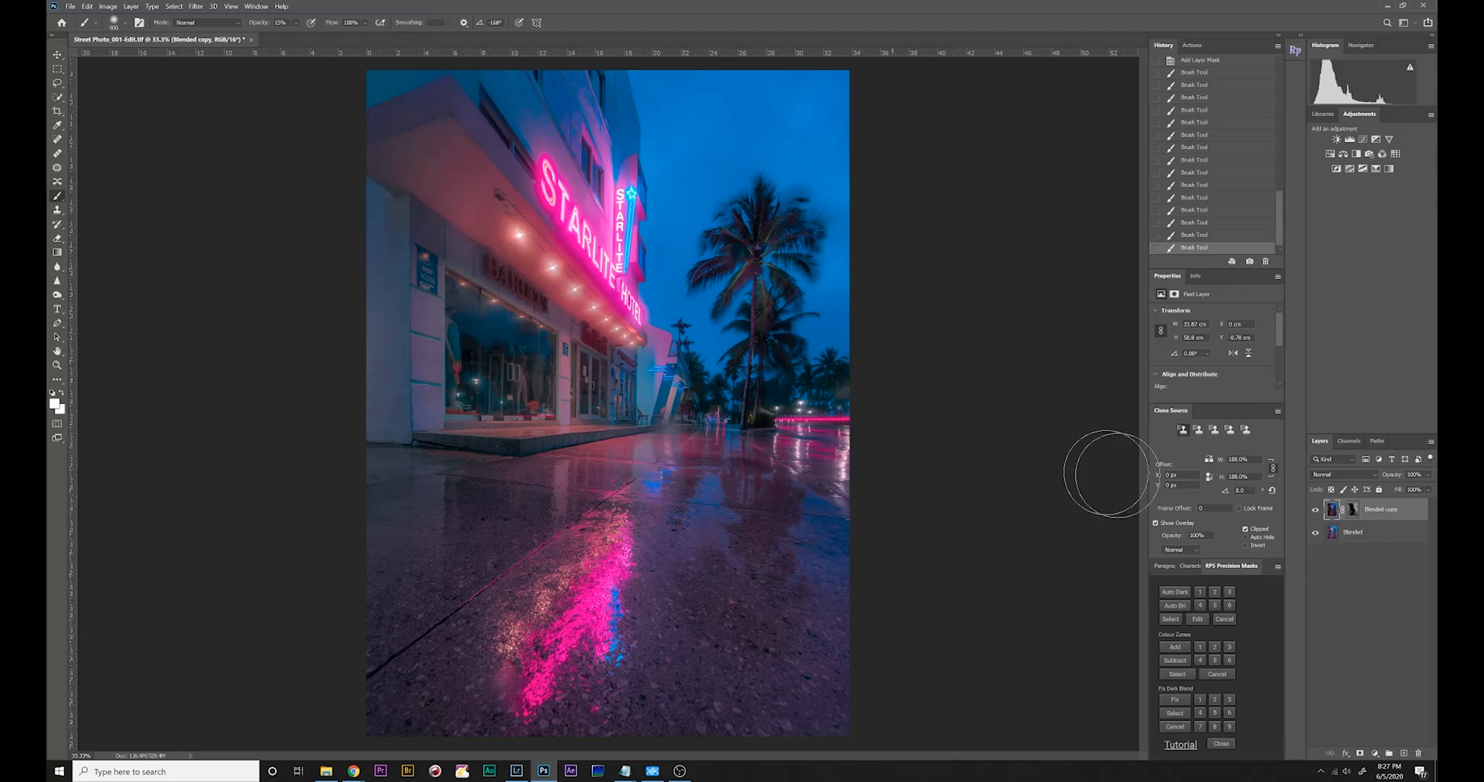
{"action": "left_click", "coordinate": [1315, 509]}
{"action": "left_click", "coordinate": [1316, 509]}
{"action": "left_click", "coordinate": [1315, 509]}
{"action": "left_click", "coordinate": [1318, 509]}
{"action": "left_click", "coordinate": [1320, 510]}
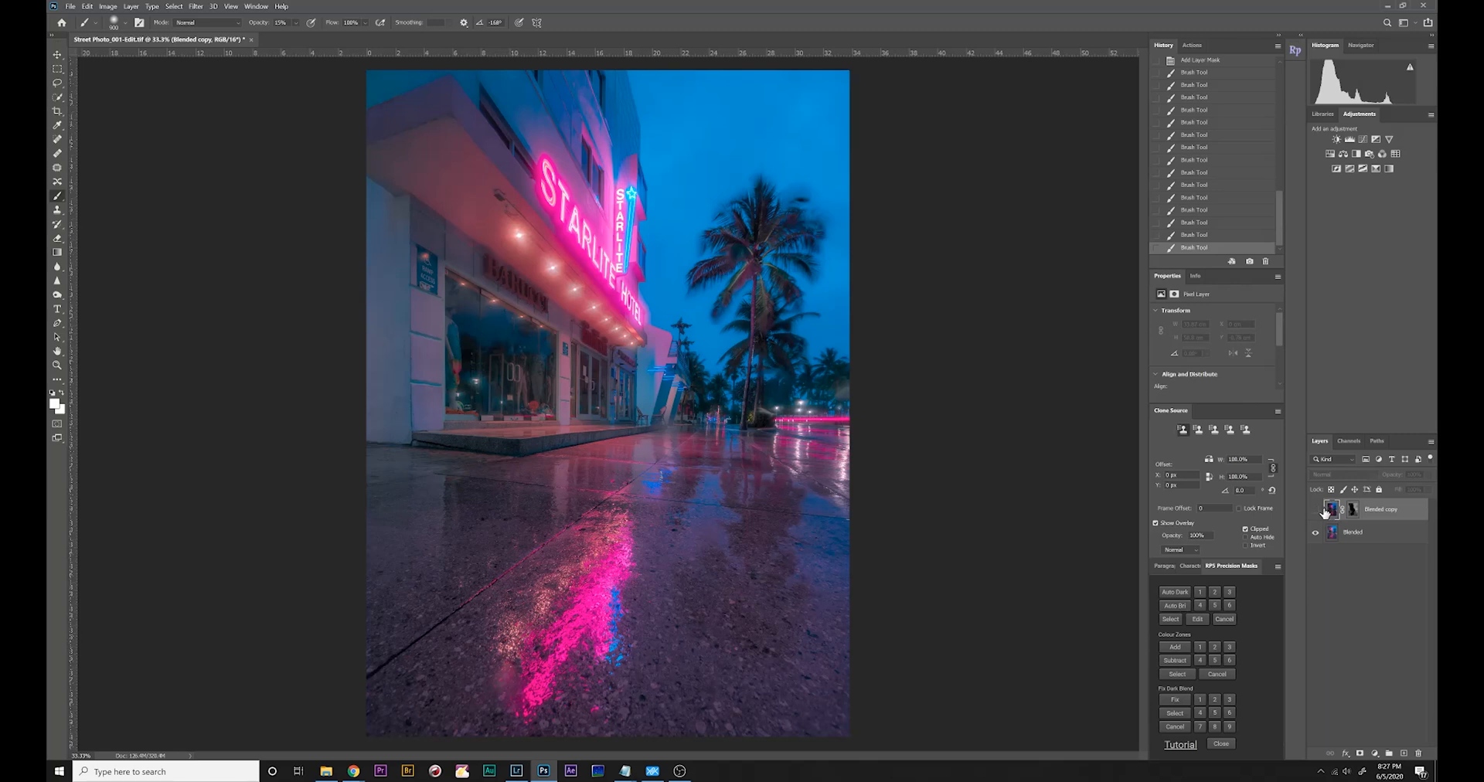
{"action": "left_click", "coordinate": [1316, 510]}
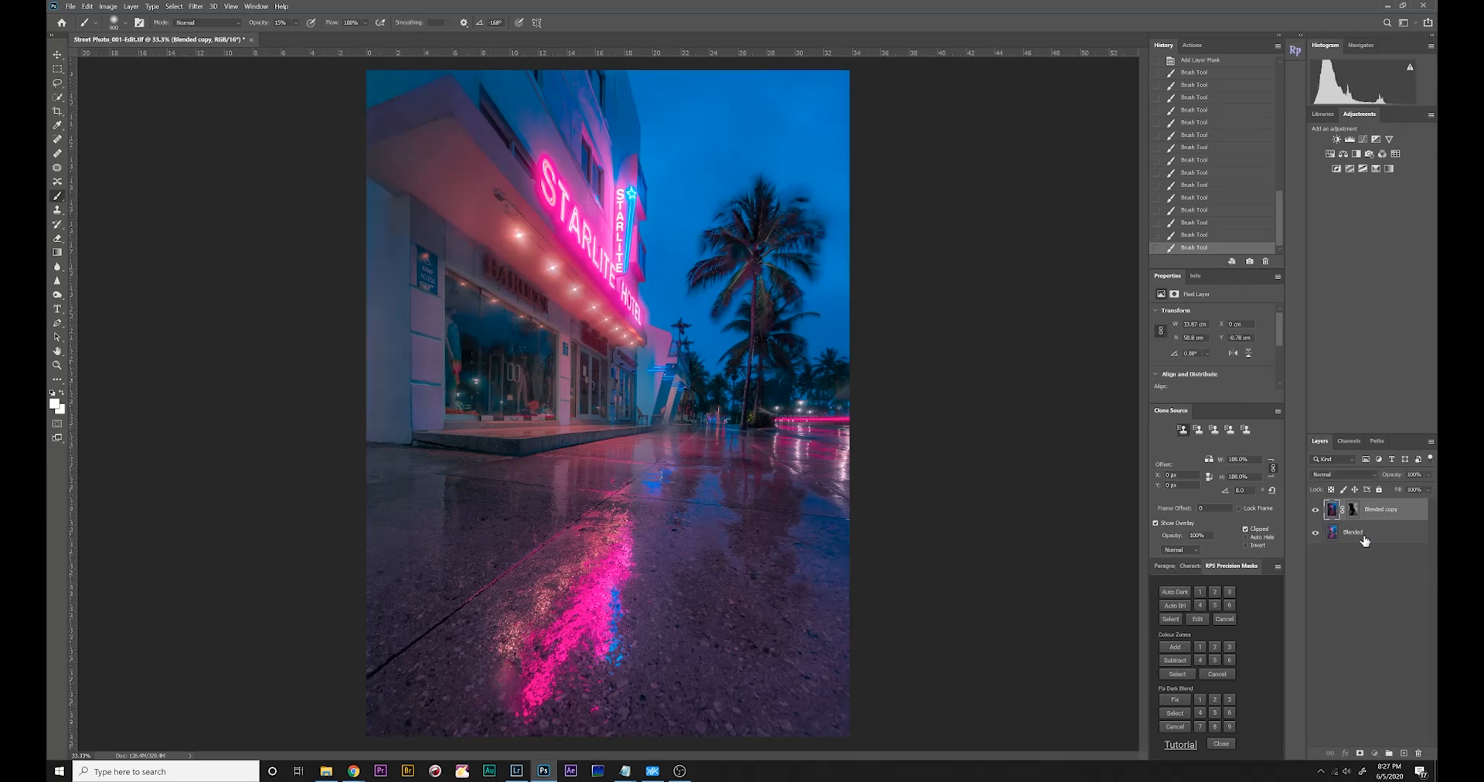
- Duplicate the Blended layer again and brighten the new copy with a Curves point at input 109, output 154
{"action": "left_click", "coordinate": [1364, 539]}
{"action": "key", "text": "ctrl+j"}
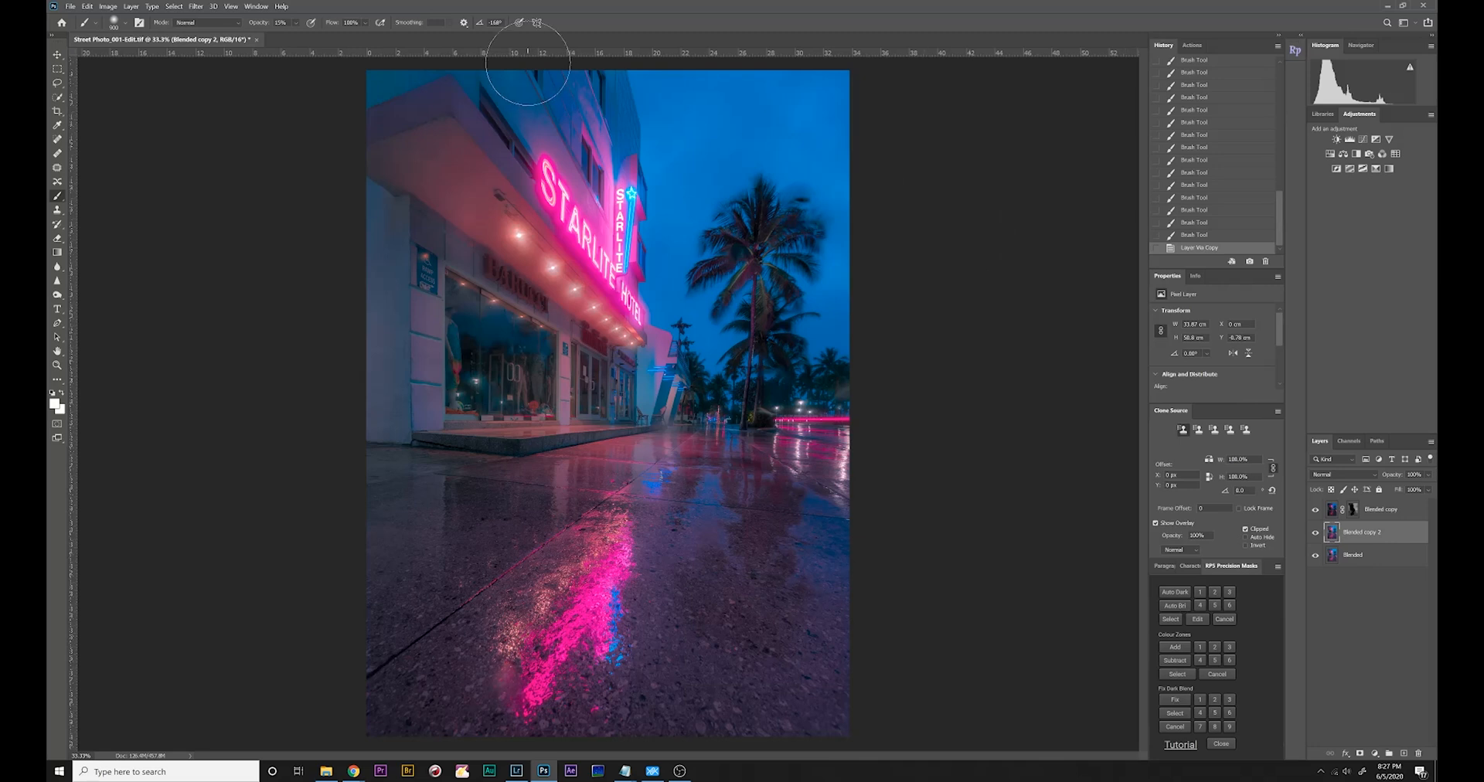
{"action": "left_click", "coordinate": [132, 6]}
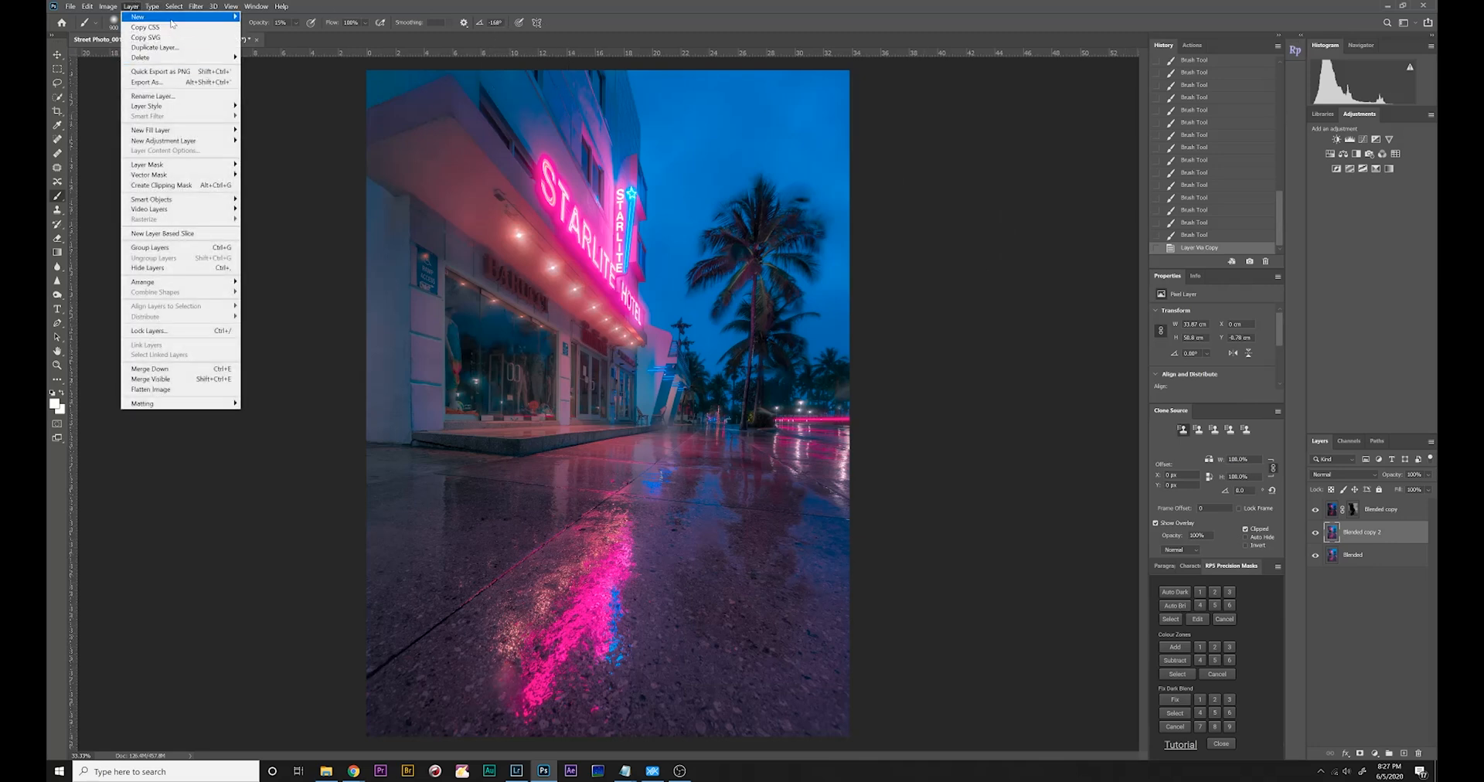
{"action": "mouse_move", "coordinate": [107, 7]}
{"action": "mouse_move", "coordinate": [147, 30]}
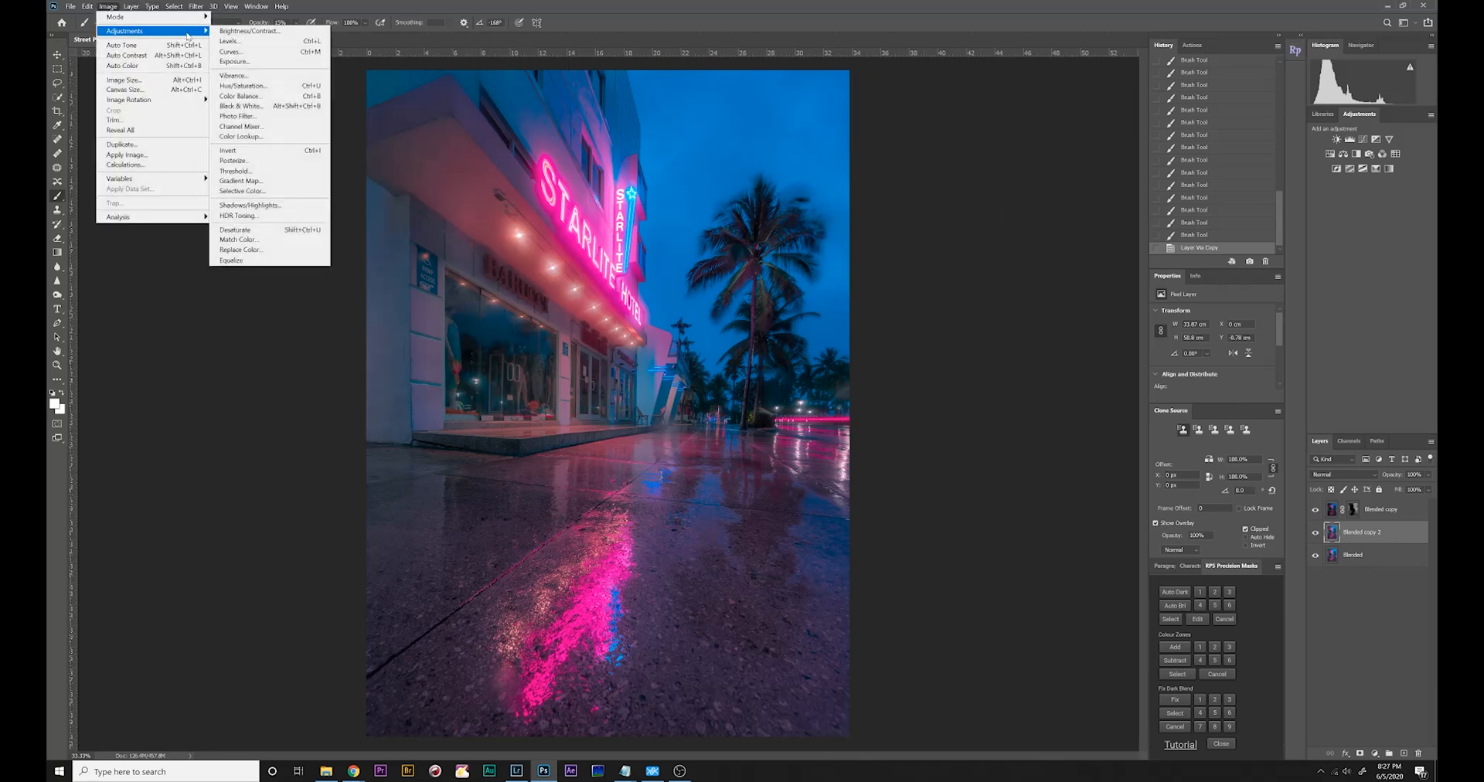
{"action": "left_click", "coordinate": [256, 52]}
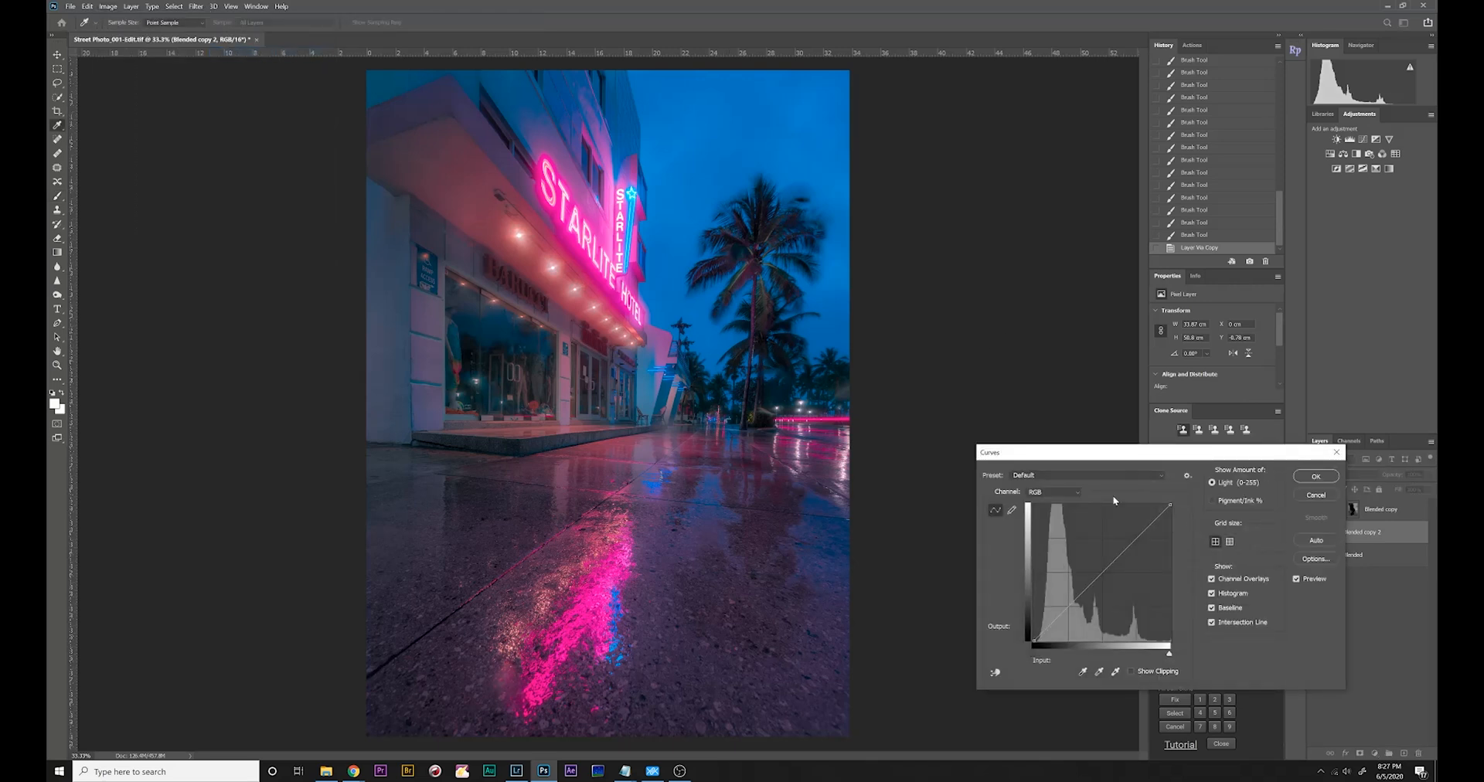
{"action": "left_click_drag", "start_coordinate": [1098, 560], "coordinate": [1092, 557]}
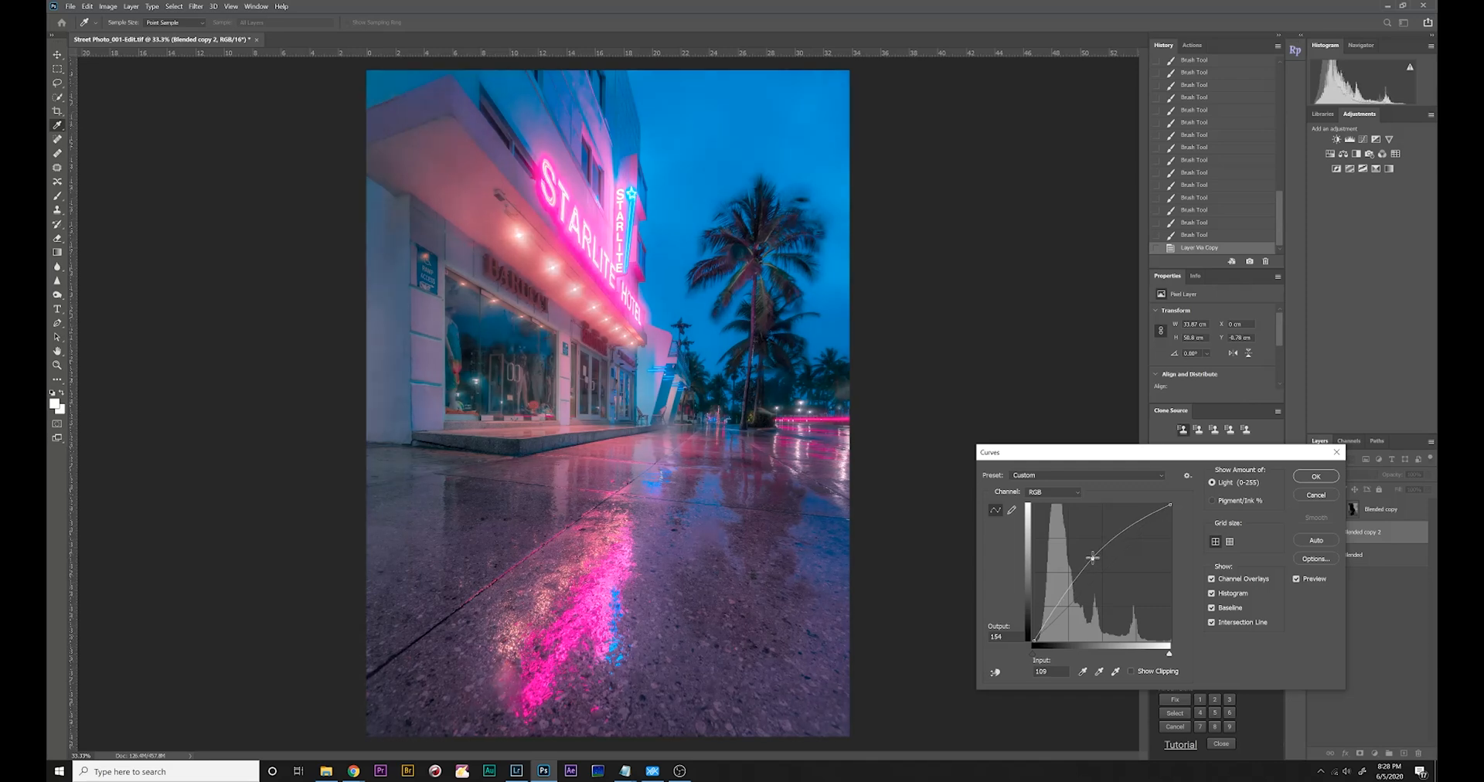
{"action": "left_click", "coordinate": [1315, 476]}
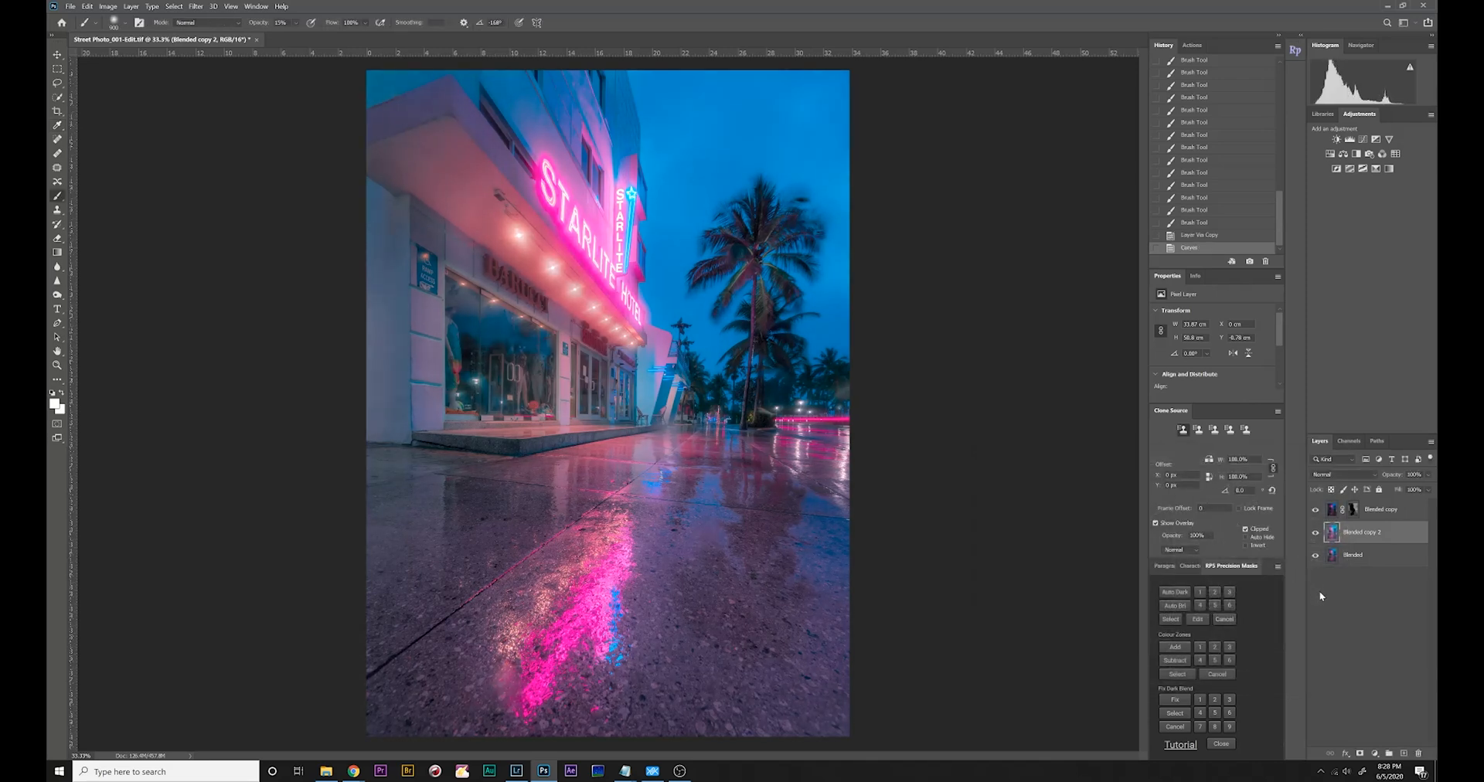
- Add a black mask to the Blended copy 2 layer and paint the brightening over the storefront with a smaller brush
{"action": "left_click", "coordinate": [1358, 754], "text": "alt"}
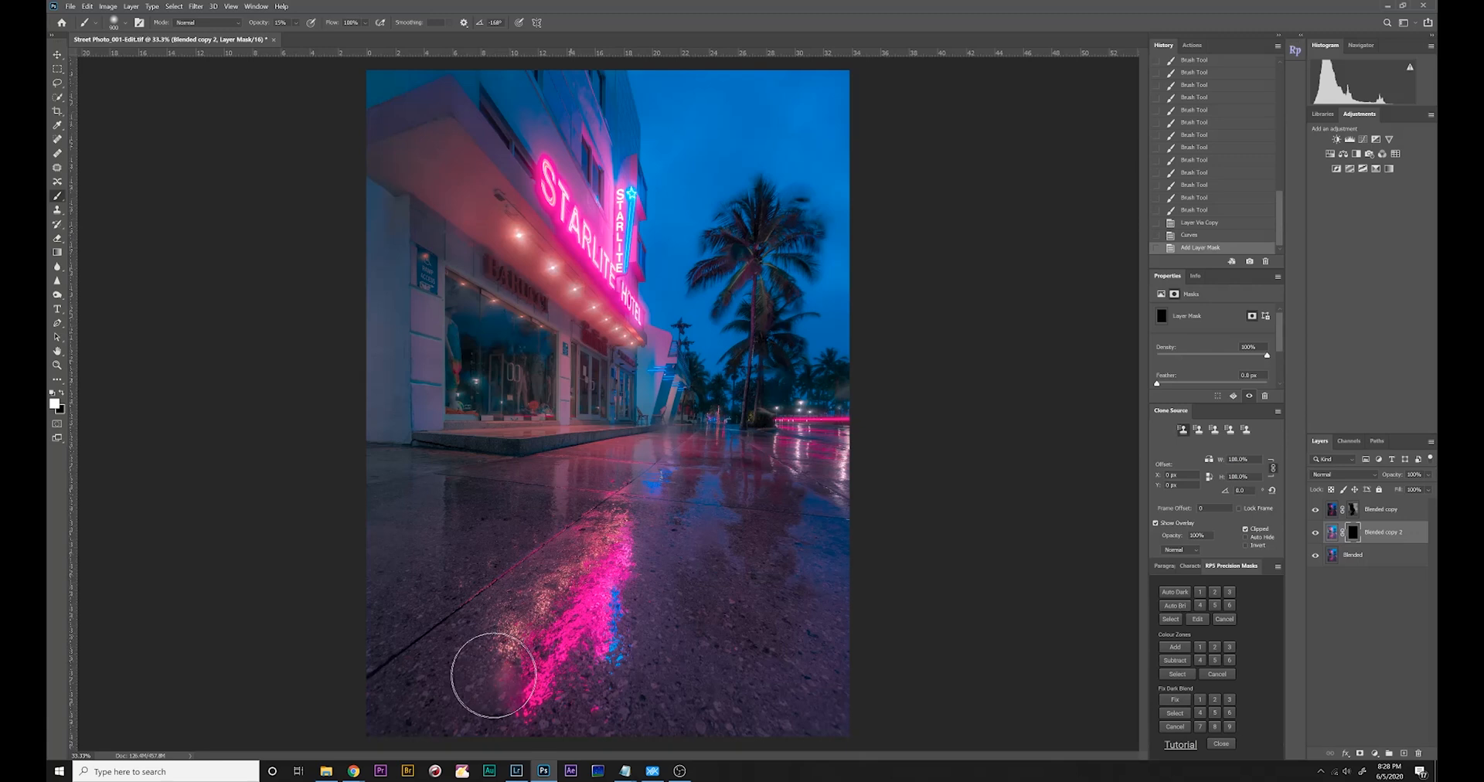
{"action": "key", "text": "bracketleft"}
{"action": "key", "text": "bracketleft"}
{"action": "key", "text": "bracketleft"}
{"action": "key", "text": "bracketleft"}
{"action": "key", "text": "bracketleft"}
{"action": "key", "text": "bracketleft"}
{"action": "mouse_move", "coordinate": [497, 284]}
{"action": "left_mouse_down"}
{"action": "mouse_move", "coordinate": [541, 444]}
{"action": "mouse_move", "coordinate": [567, 453]}
{"action": "left_mouse_up"}
- Paint black on the Blended copy mask to remove the darkening from the wall beside the storefront window
{"action": "left_click", "coordinate": [1382, 510]}
{"action": "left_click", "coordinate": [1352, 510]}
{"action": "key", "text": "x"}
{"action": "mouse_move", "coordinate": [447, 270]}
{"action": "left_mouse_down"}
{"action": "mouse_move", "coordinate": [426, 257]}
{"action": "mouse_move", "coordinate": [425, 190]}
{"action": "mouse_move", "coordinate": [438, 307]}
{"action": "left_mouse_up"}
- Compare the hotel facade with the Blended copy layer's darkening switched off and on
{"action": "left_click", "coordinate": [1316, 513]}
{"action": "left_click", "coordinate": [1317, 513]}
{"action": "left_click", "coordinate": [1317, 512]}
{"action": "left_click", "coordinate": [1317, 512]}
{"action": "left_click", "coordinate": [1317, 512]}
{"action": "left_click", "coordinate": [1317, 513]}
{"action": "left_click", "coordinate": [1317, 512]}
{"action": "left_click", "coordinate": [1317, 512]}
{"action": "left_click", "coordinate": [1317, 512]}
{"action": "left_click", "coordinate": [1317, 511]}
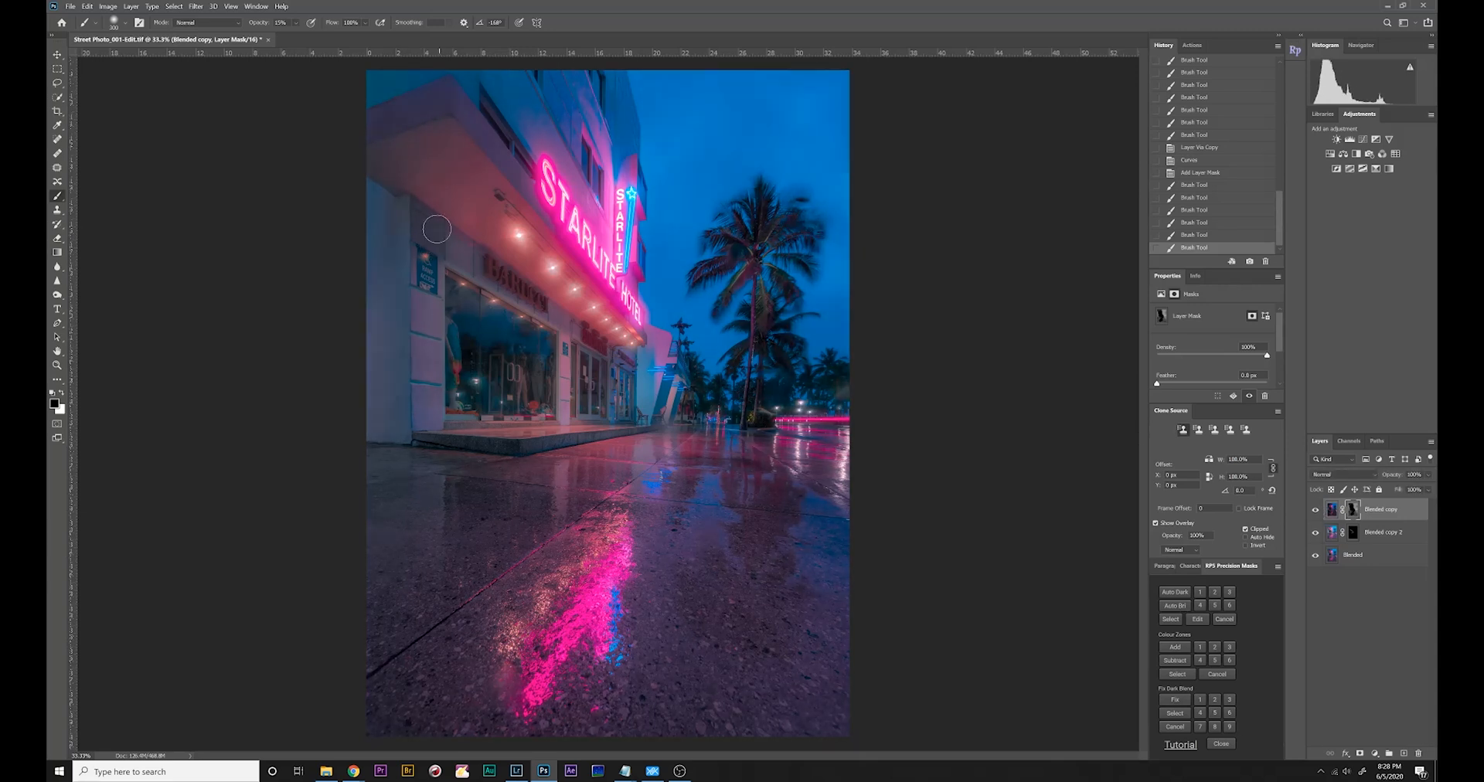
{"action": "left_click", "coordinate": [1314, 512]}
{"action": "left_click", "coordinate": [1314, 512]}
{"action": "left_click", "coordinate": [1313, 512]}
{"action": "left_click", "coordinate": [1314, 512]}
{"action": "left_click", "coordinate": [1314, 513]}
{"action": "left_click", "coordinate": [1314, 513]}
- Paint more black on the Blended copy mask over the wall around the small blue sign
{"action": "left_click_drag", "start_coordinate": [440, 246], "coordinate": [433, 264]}
{"action": "left_click", "coordinate": [417, 275]}
{"action": "left_click", "coordinate": [1343, 533]}
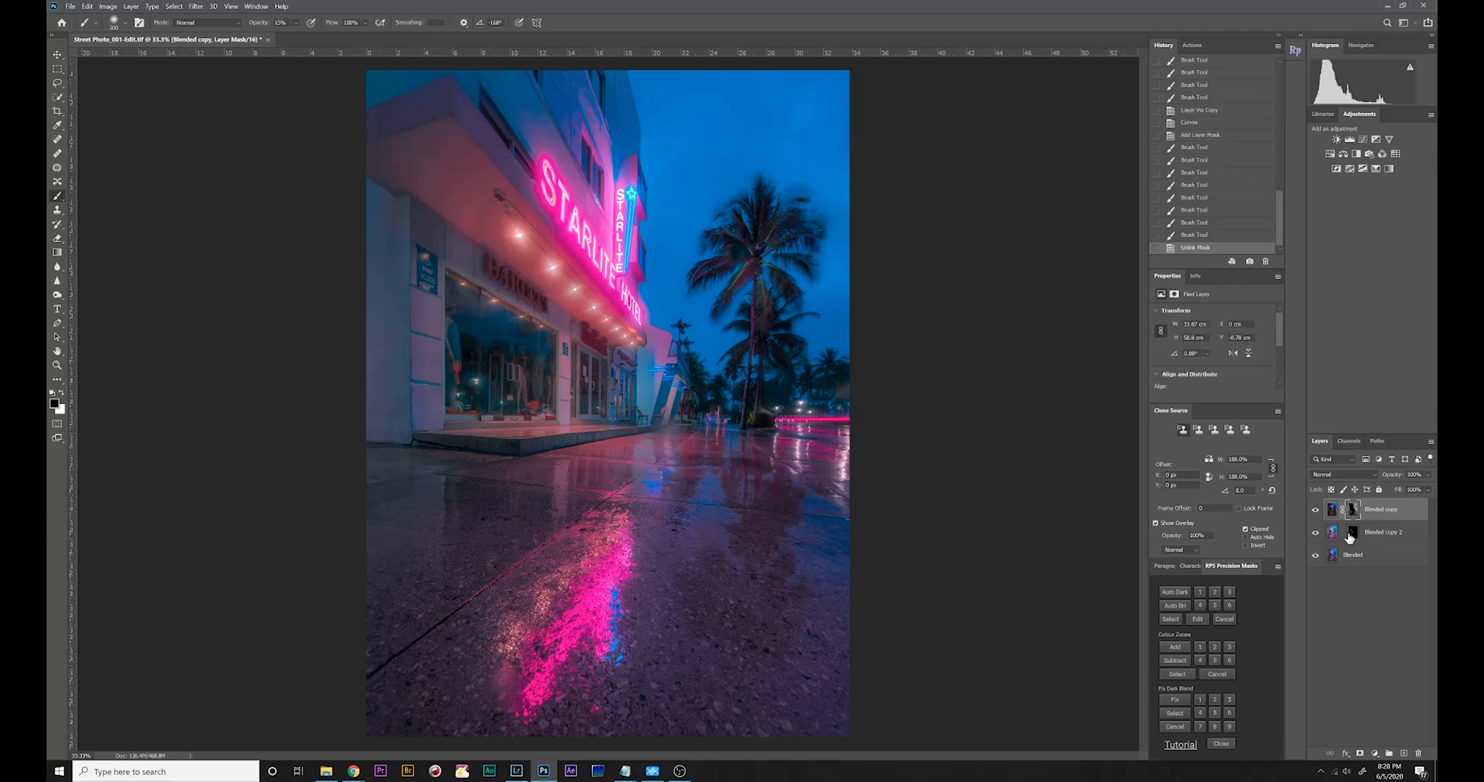
- Paint on the Blended copy 2 mask over the storefront window and the neon reflections on the wet pavement, varying the brush size
{"action": "left_click", "coordinate": [1351, 535]}
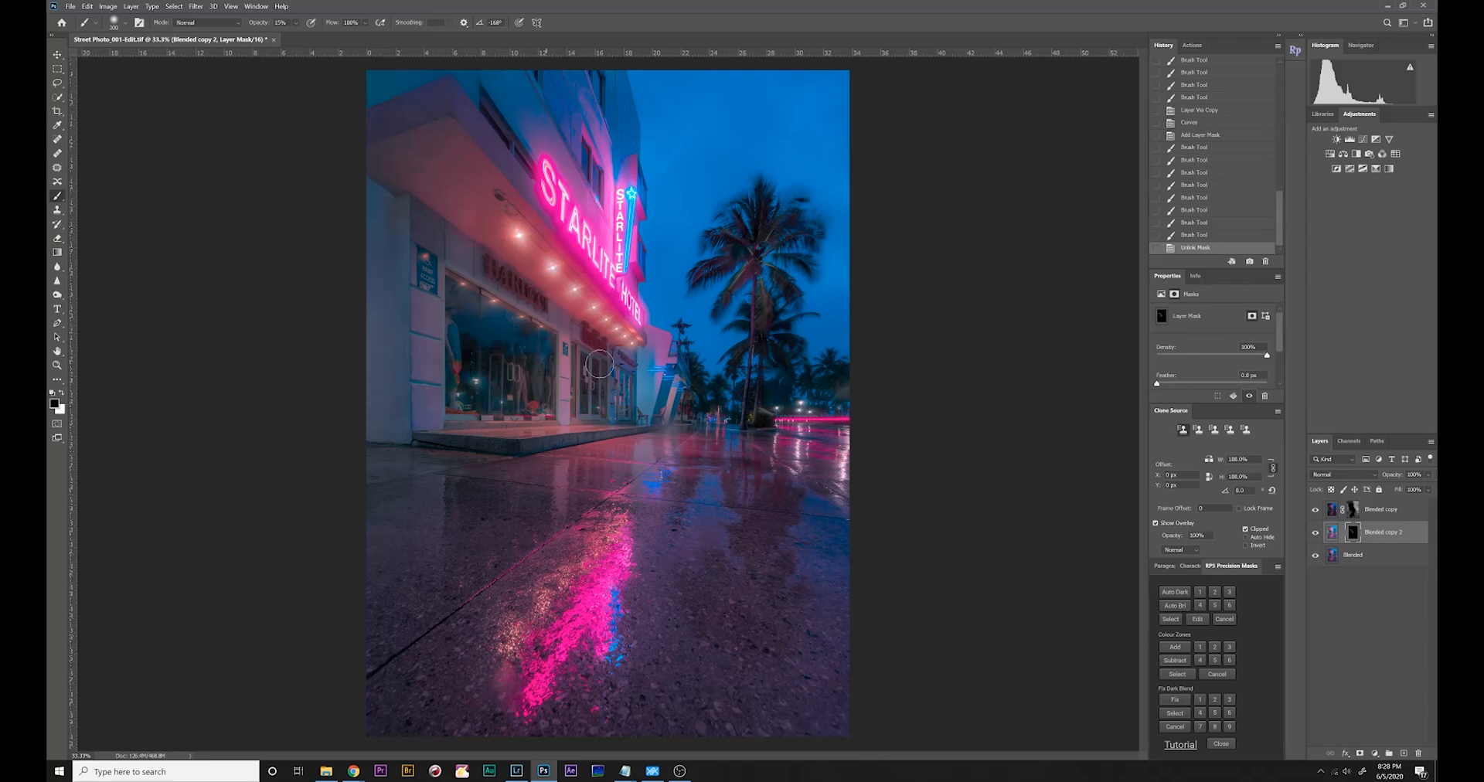
{"action": "mouse_move", "coordinate": [544, 390]}
{"action": "left_mouse_down"}
{"action": "mouse_move", "coordinate": [482, 393]}
{"action": "mouse_move", "coordinate": [464, 247]}
{"action": "mouse_move", "coordinate": [528, 408]}
{"action": "mouse_move", "coordinate": [502, 416]}
{"action": "left_mouse_up"}
{"action": "key", "text": "bracketright"}
{"action": "key", "text": "bracketright"}
{"action": "key", "text": "bracketright"}
{"action": "key", "text": "bracketleft"}
{"action": "key", "text": "bracketleft"}
{"action": "key", "text": "bracketleft"}
{"action": "left_click_drag", "start_coordinate": [692, 458], "coordinate": [618, 463]}
{"action": "mouse_move", "coordinate": [618, 464]}
{"action": "left_mouse_down"}
{"action": "mouse_move", "coordinate": [542, 432]}
{"action": "mouse_move", "coordinate": [618, 430]}
{"action": "mouse_move", "coordinate": [529, 528]}
{"action": "mouse_move", "coordinate": [496, 596]}
{"action": "left_mouse_up"}
{"action": "key", "text": "x"}
{"action": "key", "text": "bracketright"}
{"action": "key", "text": "bracketright"}
{"action": "left_click_drag", "start_coordinate": [496, 596], "coordinate": [600, 501]}
- Refine the Blended copy 2 mask with black along the far wet pavement, checking it with the layer hidden and shown
{"action": "left_click", "coordinate": [1316, 533]}
{"action": "key", "text": "x"}
{"action": "mouse_move", "coordinate": [679, 449]}
{"action": "left_mouse_down"}
{"action": "mouse_move", "coordinate": [620, 473]}
{"action": "mouse_move", "coordinate": [677, 441]}
{"action": "mouse_move", "coordinate": [660, 453]}
{"action": "left_mouse_up"}
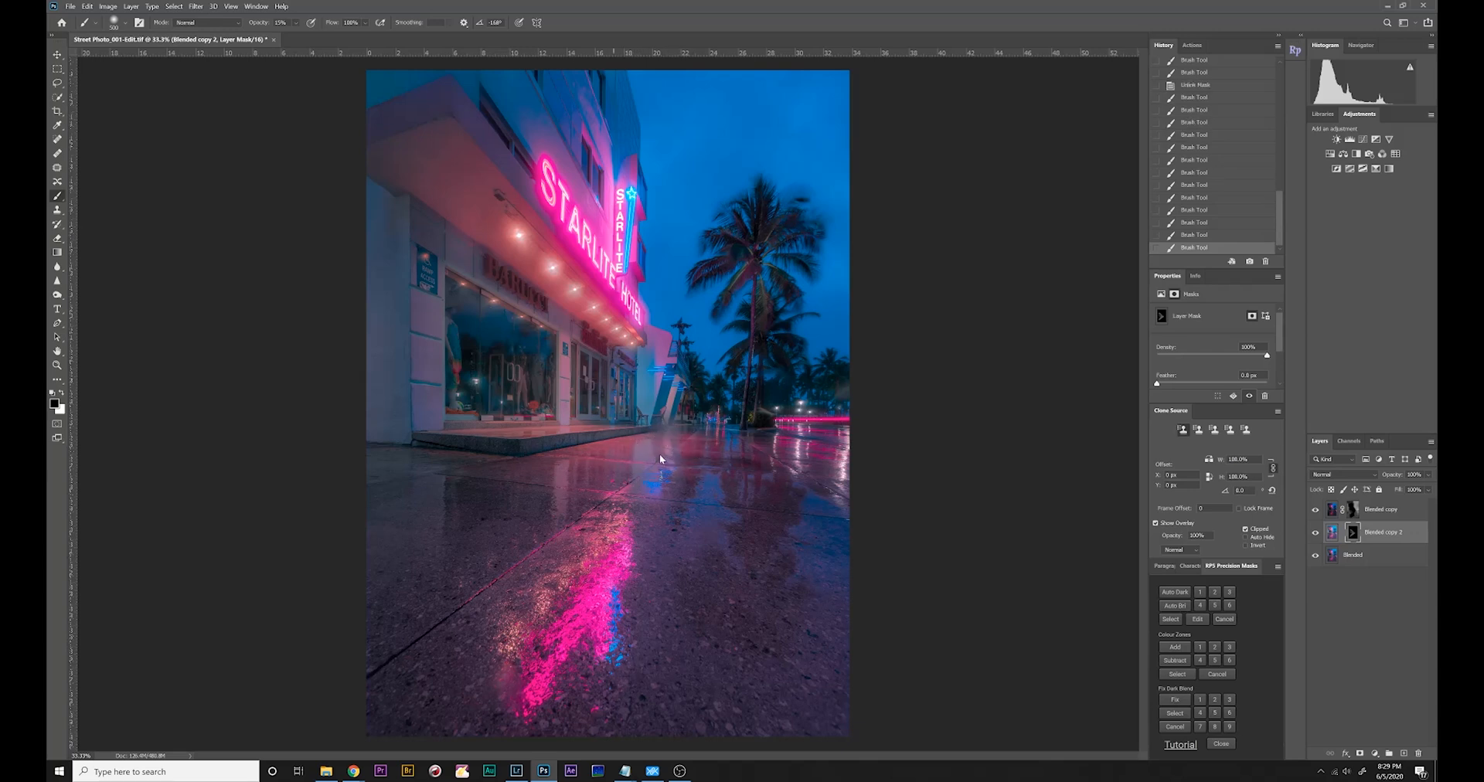
{"action": "left_click", "coordinate": [1316, 533]}
{"action": "left_click", "coordinate": [1315, 533]}
{"action": "left_click_drag", "start_coordinate": [711, 450], "coordinate": [629, 470]}
{"action": "left_click", "coordinate": [1315, 535]}
{"action": "left_click", "coordinate": [1316, 534]}
{"action": "left_click", "coordinate": [1318, 534]}
{"action": "left_click", "coordinate": [1320, 533]}
- Check the photo with and without the Blended copy 2 brightening, and select the Blended layer
{"action": "key", "text": "x"}
{"action": "key", "text": "bracketleft"}
{"action": "key", "text": "bracketleft"}
{"action": "key", "text": "bracketleft"}
{"action": "key", "text": "x"}
{"action": "left_click", "coordinate": [1353, 510]}
{"action": "left_click", "coordinate": [1363, 532]}
{"action": "left_click", "coordinate": [1316, 534]}
{"action": "left_click", "coordinate": [1315, 534]}
{"action": "left_click", "coordinate": [1375, 556]}
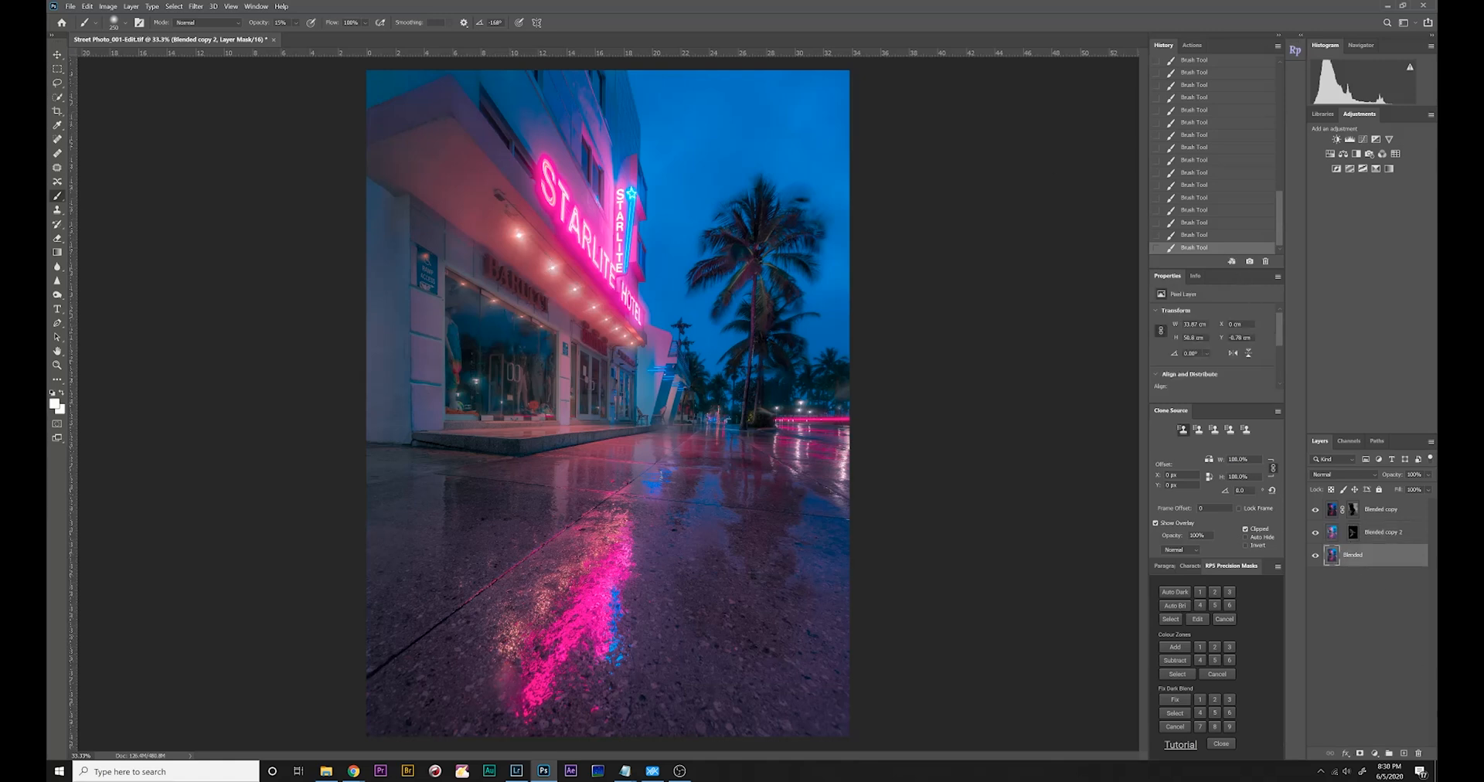
- Duplicate the Blended layer and clip a contrast-boosting Curves adjustment to the copy, raising the highlights and anchoring the shadows
{"action": "key", "text": "ctrl+j"}
{"action": "left_click", "coordinate": [1363, 141]}
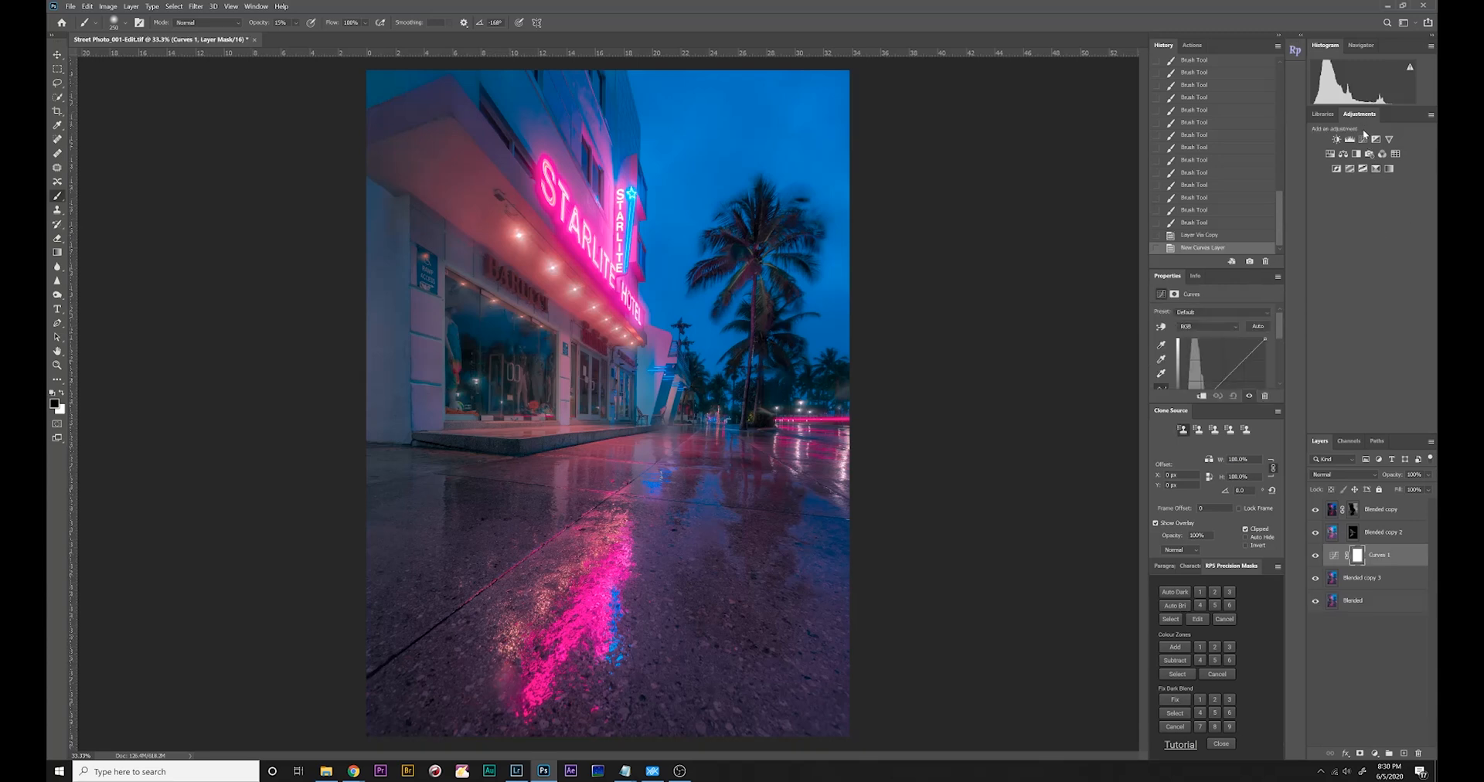
{"action": "scroll", "coordinate": [1244, 355], "scroll_direction": "down", "scroll_amount": 2}
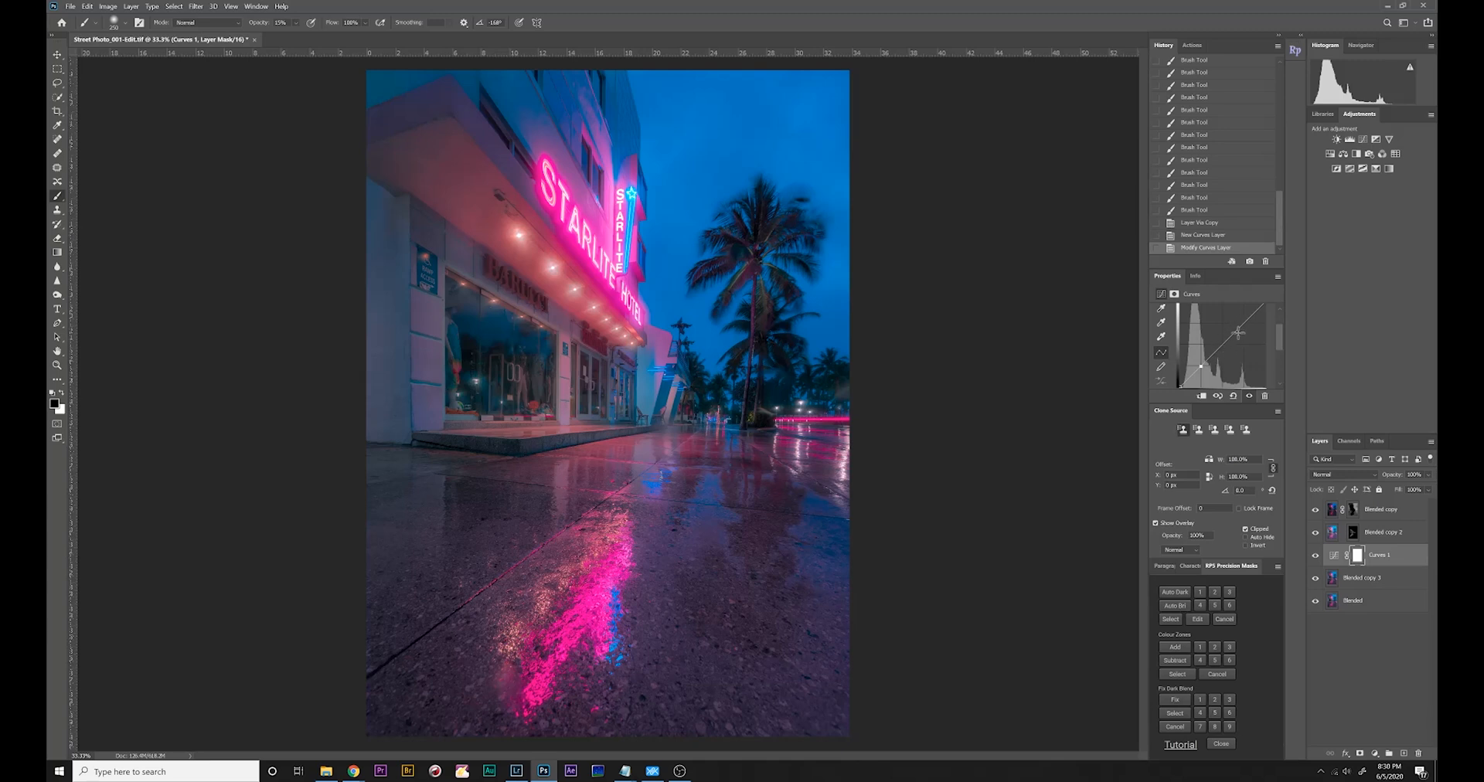
{"action": "left_click_drag", "start_coordinate": [1243, 324], "coordinate": [1234, 316]}
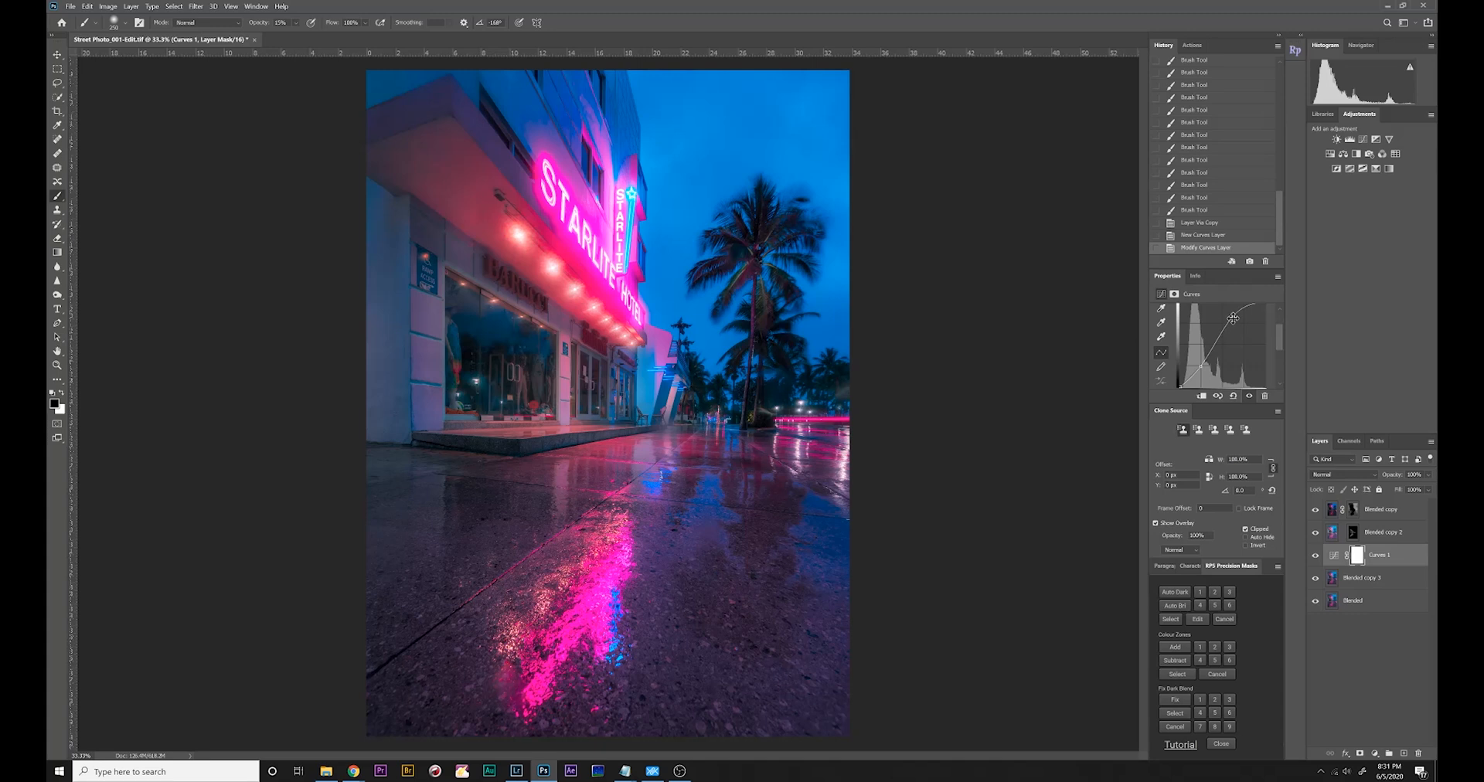
{"action": "left_click_drag", "start_coordinate": [1233, 316], "coordinate": [1230, 317]}
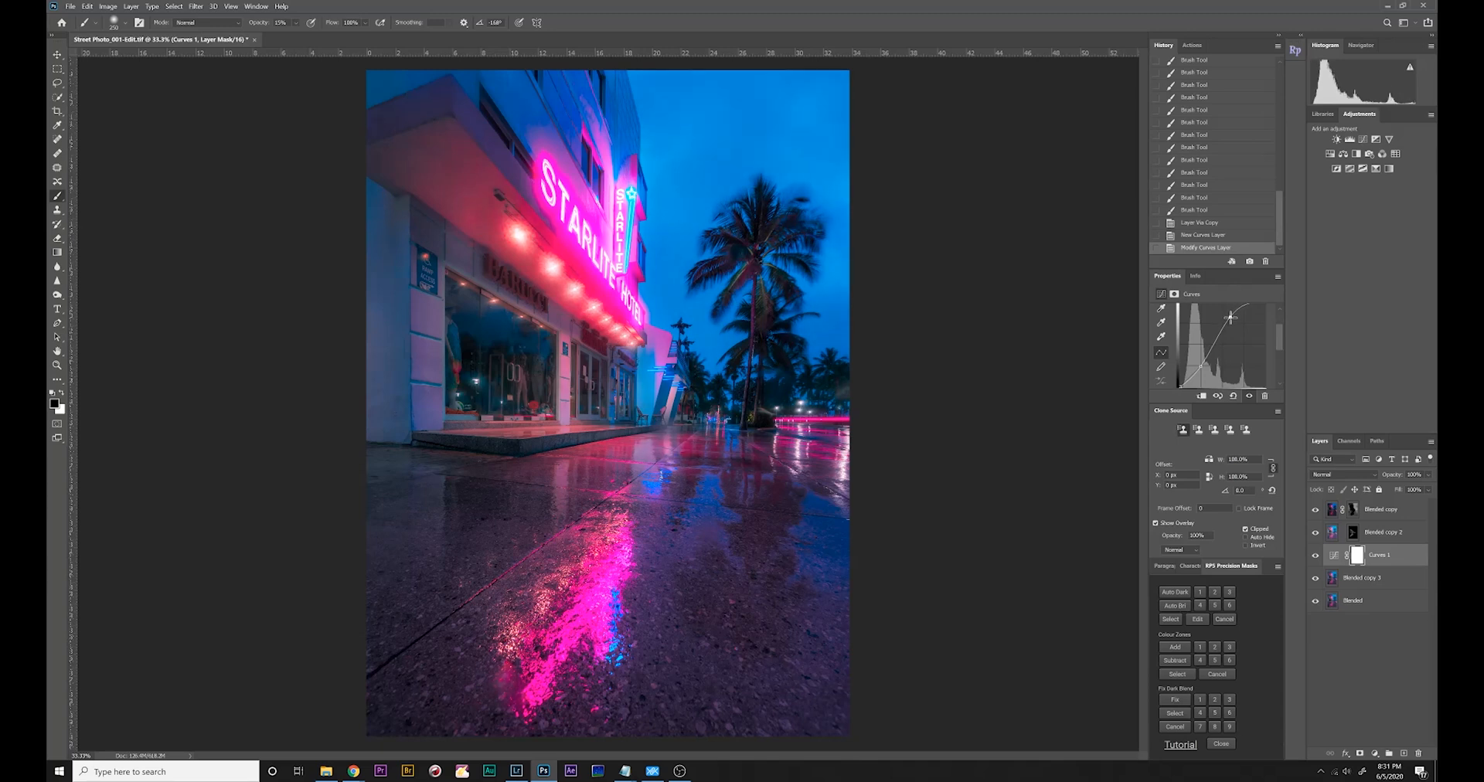
{"action": "left_click", "coordinate": [1202, 396]}
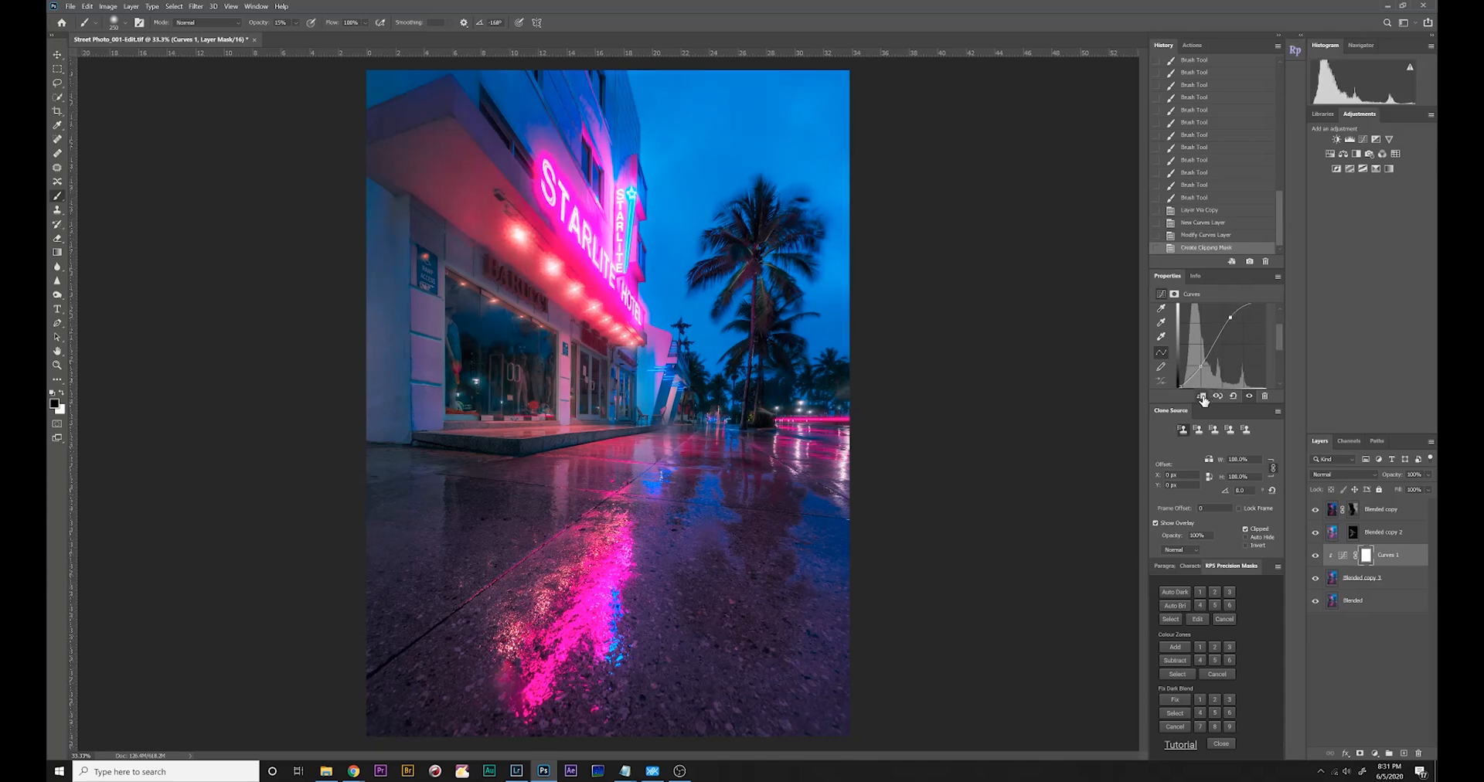
- Apply a Gaussian Blur to the Blended copy 3 layer, adjusting the radius with the preview on
{"action": "left_click", "coordinate": [1361, 580]}
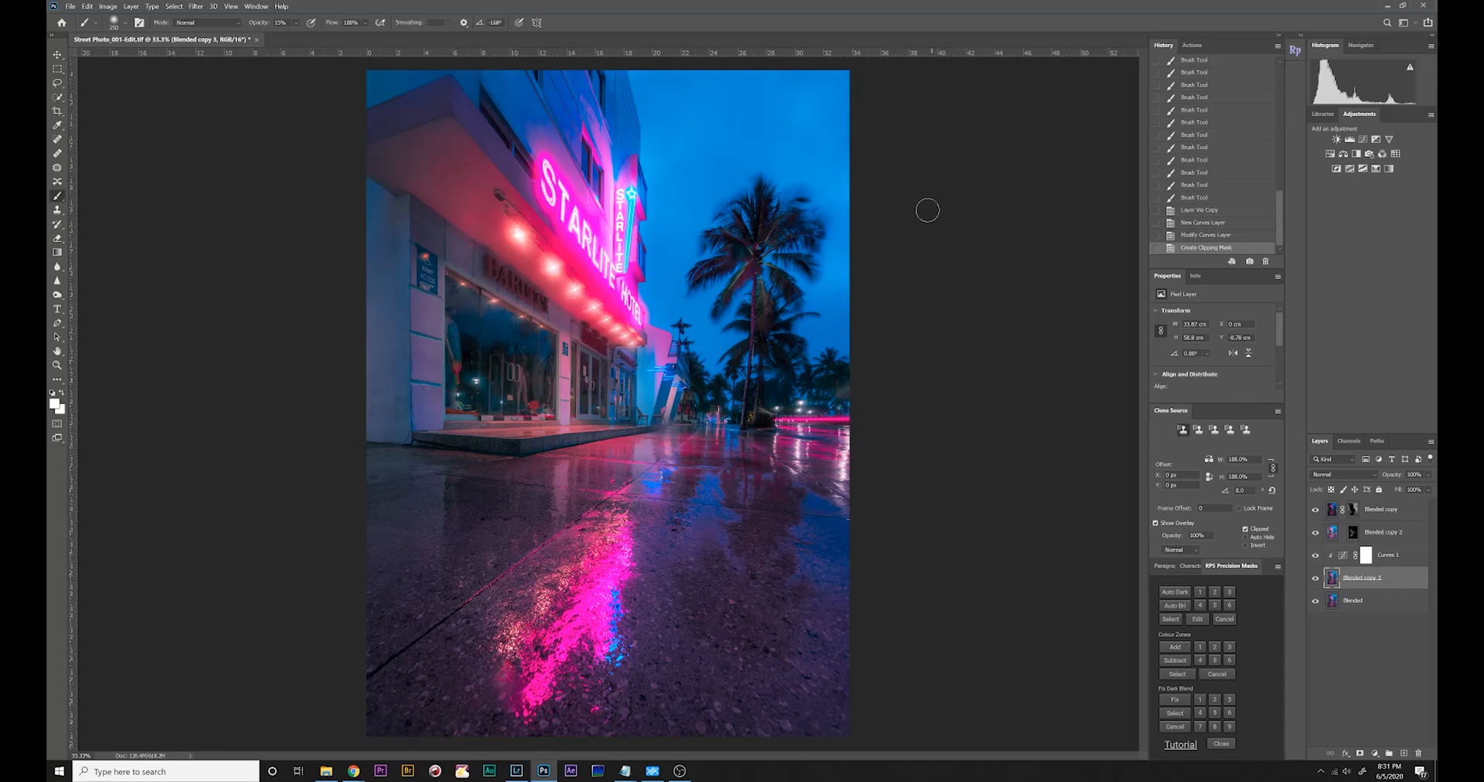
{"action": "left_click", "coordinate": [174, 6]}
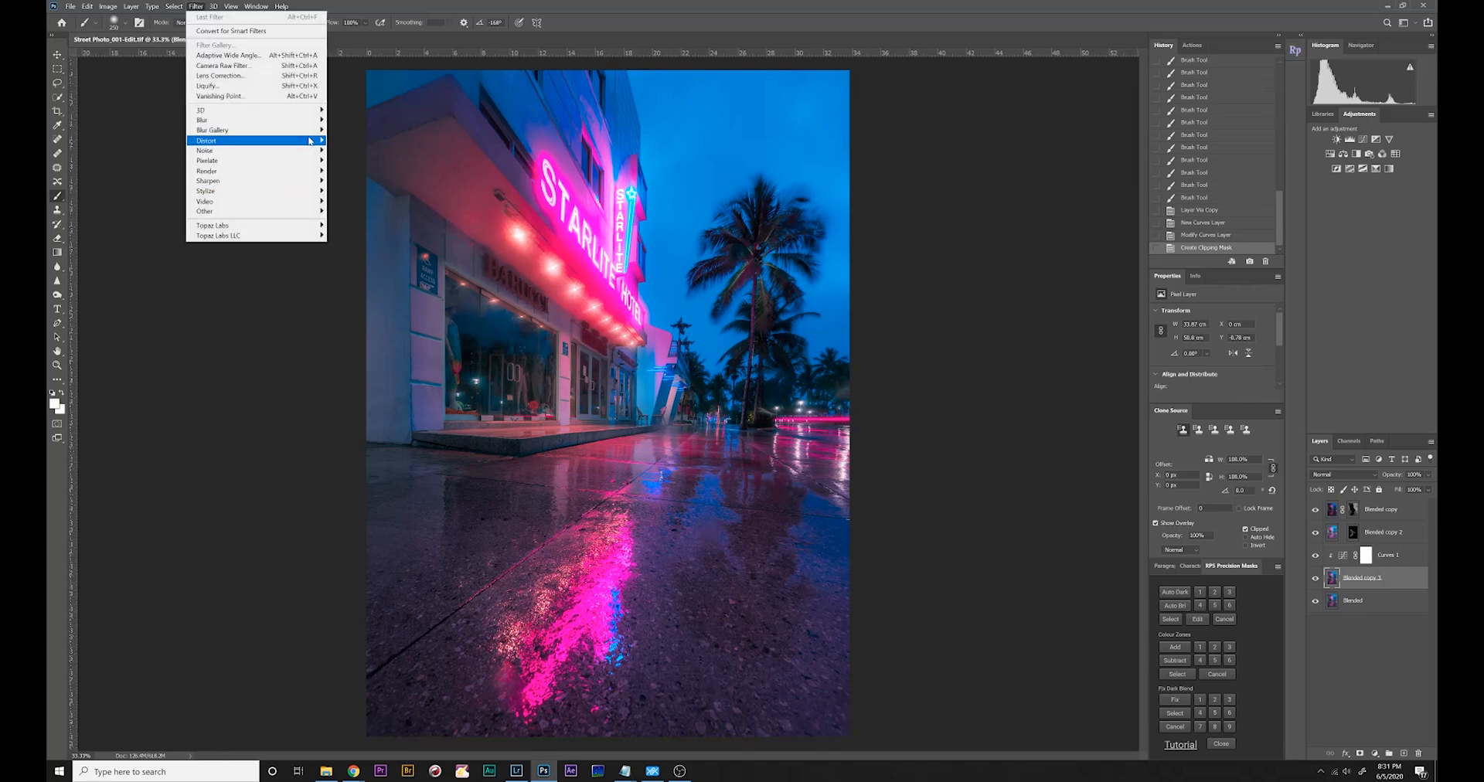
{"action": "mouse_move", "coordinate": [302, 121]}
{"action": "left_click", "coordinate": [352, 160]}
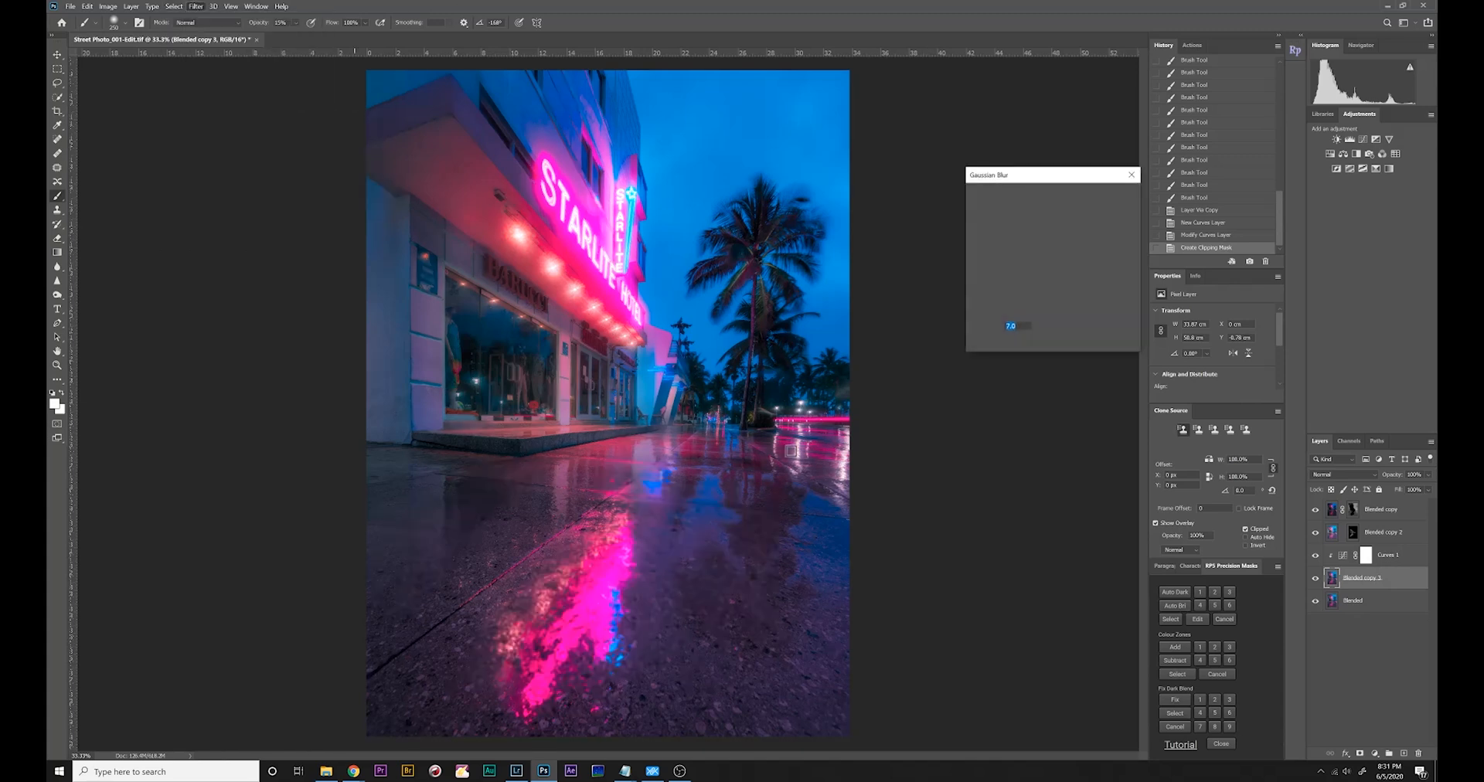
{"action": "mouse_move", "coordinate": [1017, 347]}
{"action": "left_mouse_down"}
{"action": "mouse_move", "coordinate": [1032, 349]}
{"action": "mouse_move", "coordinate": [994, 344]}
{"action": "left_mouse_up"}
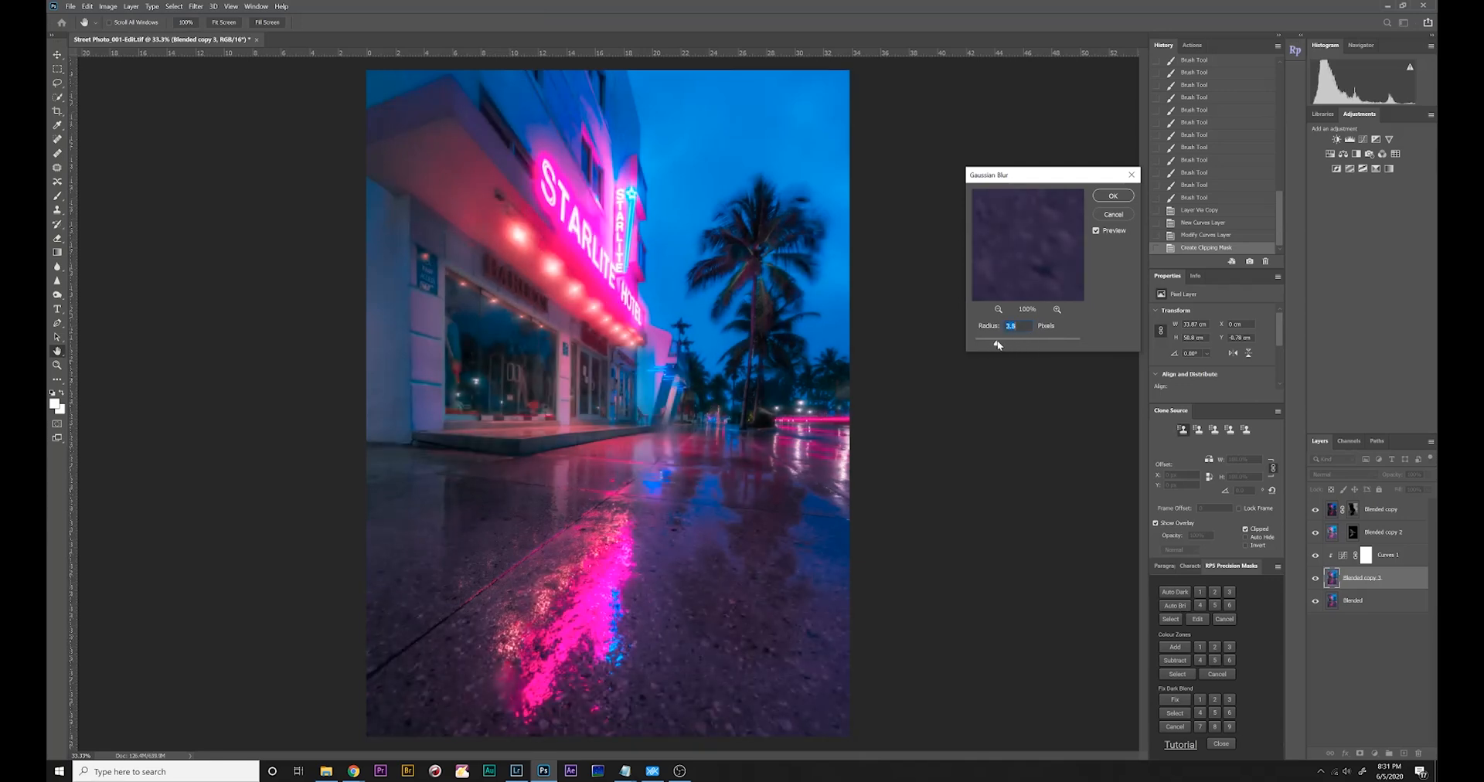
{"action": "left_click_drag", "start_coordinate": [1011, 347], "coordinate": [1013, 348]}
{"action": "left_click", "coordinate": [1117, 196]}
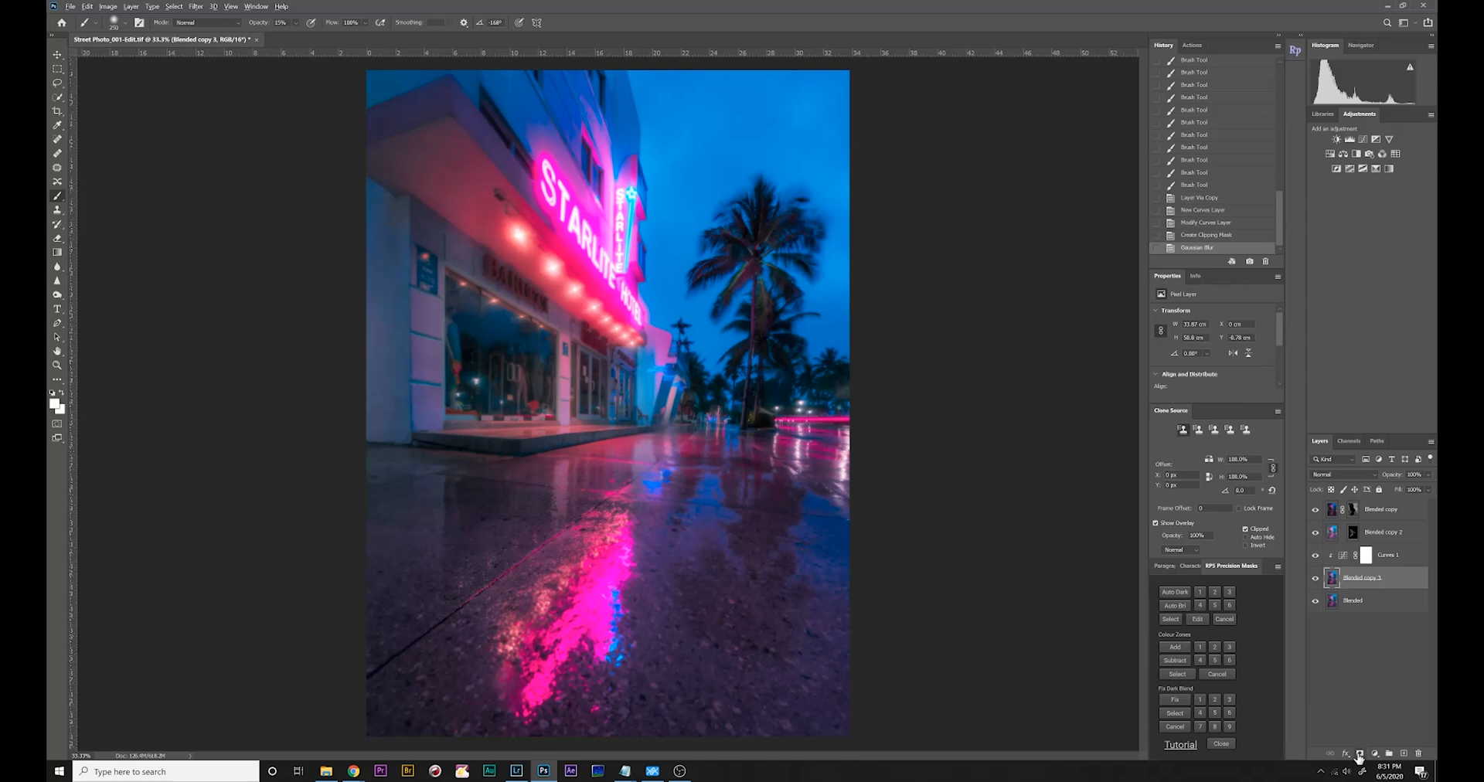
- Add a black mask to Blended copy 3 and paint white with an enlarged brush over the hotel sign and neon glow
{"action": "left_click", "coordinate": [1359, 754], "text": "alt"}
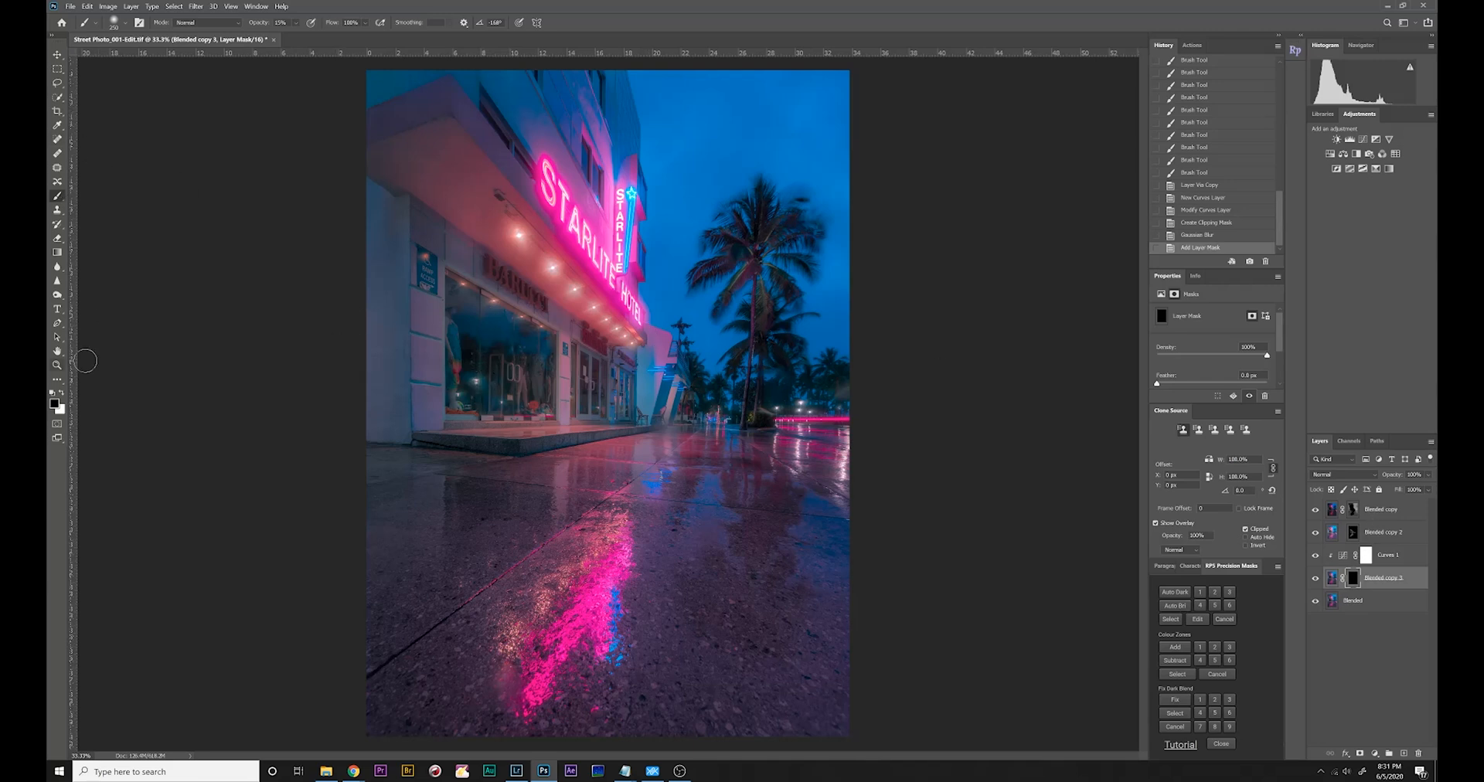
{"action": "key", "text": "bracketright"}
{"action": "key", "text": "bracketright"}
{"action": "key", "text": "bracketright"}
{"action": "key", "text": "bracketright"}
{"action": "key", "text": "bracketright"}
{"action": "key", "text": "bracketright"}
{"action": "key", "text": "bracketleft"}
{"action": "key", "text": "bracketleft"}
{"action": "key", "text": "bracketright"}
{"action": "left_click", "coordinate": [597, 309]}
{"action": "left_click", "coordinate": [589, 298]}
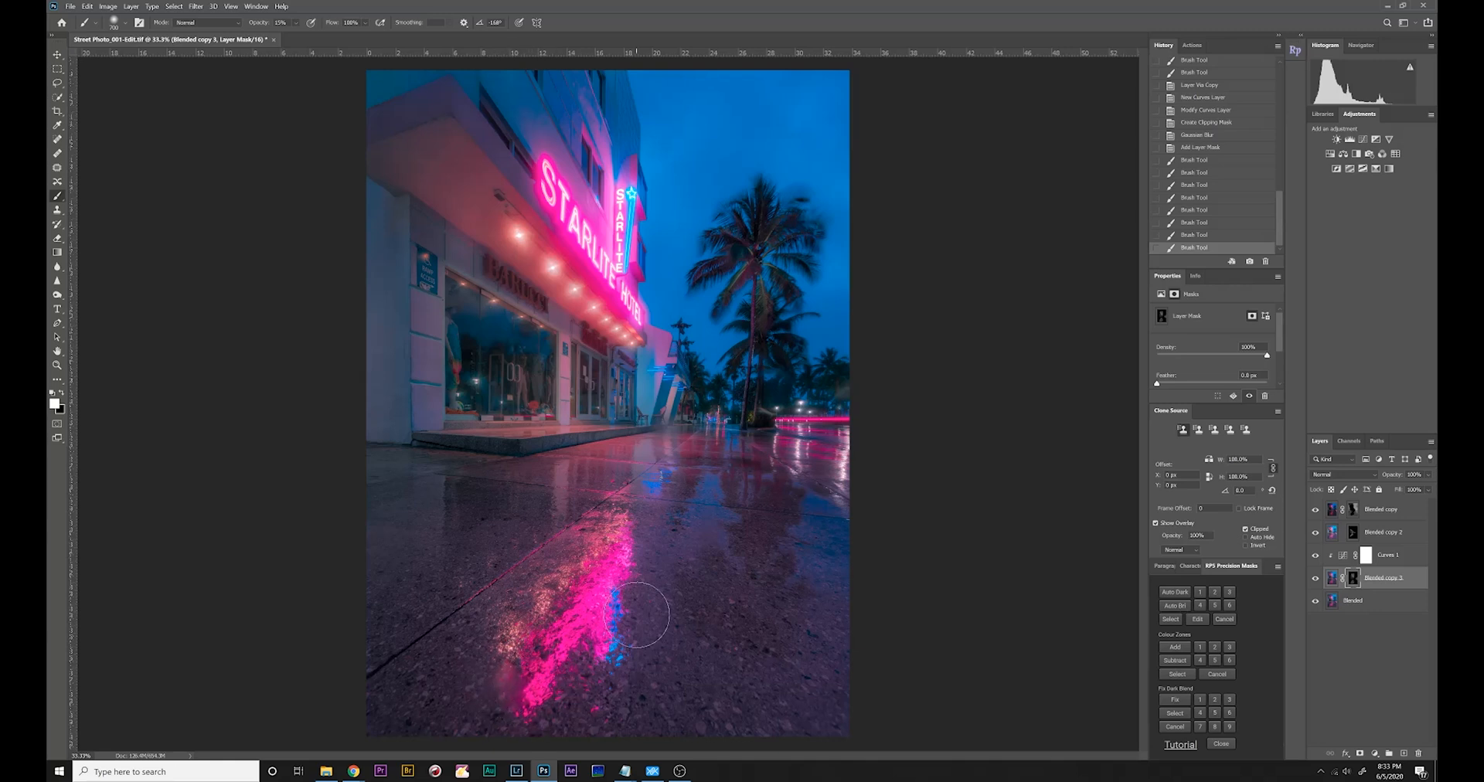
- Compare the photo with Blended copy 3 hidden and shown
{"action": "left_click", "coordinate": [1316, 580]}
{"action": "left_click", "coordinate": [1316, 580]}
{"action": "left_click", "coordinate": [1317, 579]}
{"action": "left_click", "coordinate": [1315, 580]}
{"action": "left_click", "coordinate": [1315, 580]}
{"action": "left_click", "coordinate": [1315, 580]}
{"action": "left_click", "coordinate": [1316, 581]}
{"action": "left_click", "coordinate": [1315, 581]}
{"action": "left_click", "coordinate": [1315, 580]}
{"action": "left_click", "coordinate": [1315, 581]}
{"action": "left_click", "coordinate": [1316, 579]}
{"action": "left_click", "coordinate": [1315, 579]}
{"action": "left_click", "coordinate": [1316, 579]}
{"action": "left_click", "coordinate": [1316, 580]}
{"action": "left_click", "coordinate": [1315, 581]}
{"action": "left_click", "coordinate": [1315, 580]}
{"action": "left_click", "coordinate": [1311, 579]}
{"action": "left_click", "coordinate": [1312, 579]}
{"action": "left_click", "coordinate": [1315, 579]}
{"action": "left_click", "coordinate": [1317, 580]}
{"action": "left_click", "coordinate": [1316, 583]}
{"action": "left_click", "coordinate": [1316, 586]}
{"action": "left_click", "coordinate": [1315, 581]}
{"action": "left_click", "coordinate": [1314, 584]}
{"action": "left_click", "coordinate": [1314, 584]}
{"action": "left_click", "coordinate": [1315, 584]}
{"action": "left_click", "coordinate": [1317, 585]}
- Paint on the Blended copy 3 mask over the far wet pavement with a smaller brush and the storefront with a larger one
{"action": "key", "text": "bracketleft"}
{"action": "key", "text": "bracketleft"}
{"action": "key", "text": "bracketleft"}
{"action": "key", "text": "bracketleft"}
{"action": "left_click_drag", "start_coordinate": [691, 437], "coordinate": [717, 433]}
{"action": "left_click", "coordinate": [738, 457]}
{"action": "key", "text": "bracketright"}
{"action": "key", "text": "bracketright"}
{"action": "key", "text": "bracketright"}
{"action": "left_click_drag", "start_coordinate": [491, 359], "coordinate": [610, 395]}
- Check the Blended copy 3 effect, reselect its mask and paint white over the neon reflection on the pavement
{"action": "left_click", "coordinate": [1317, 585]}
{"action": "left_click", "coordinate": [1320, 585]}
{"action": "double_click", "coordinate": [1326, 585]}
{"action": "key", "text": "Escape"}
{"action": "left_click", "coordinate": [1357, 581]}
{"action": "mouse_move", "coordinate": [537, 589]}
{"action": "left_mouse_down"}
{"action": "mouse_move", "coordinate": [685, 588]}
{"action": "mouse_move", "coordinate": [650, 510]}
{"action": "left_mouse_up"}
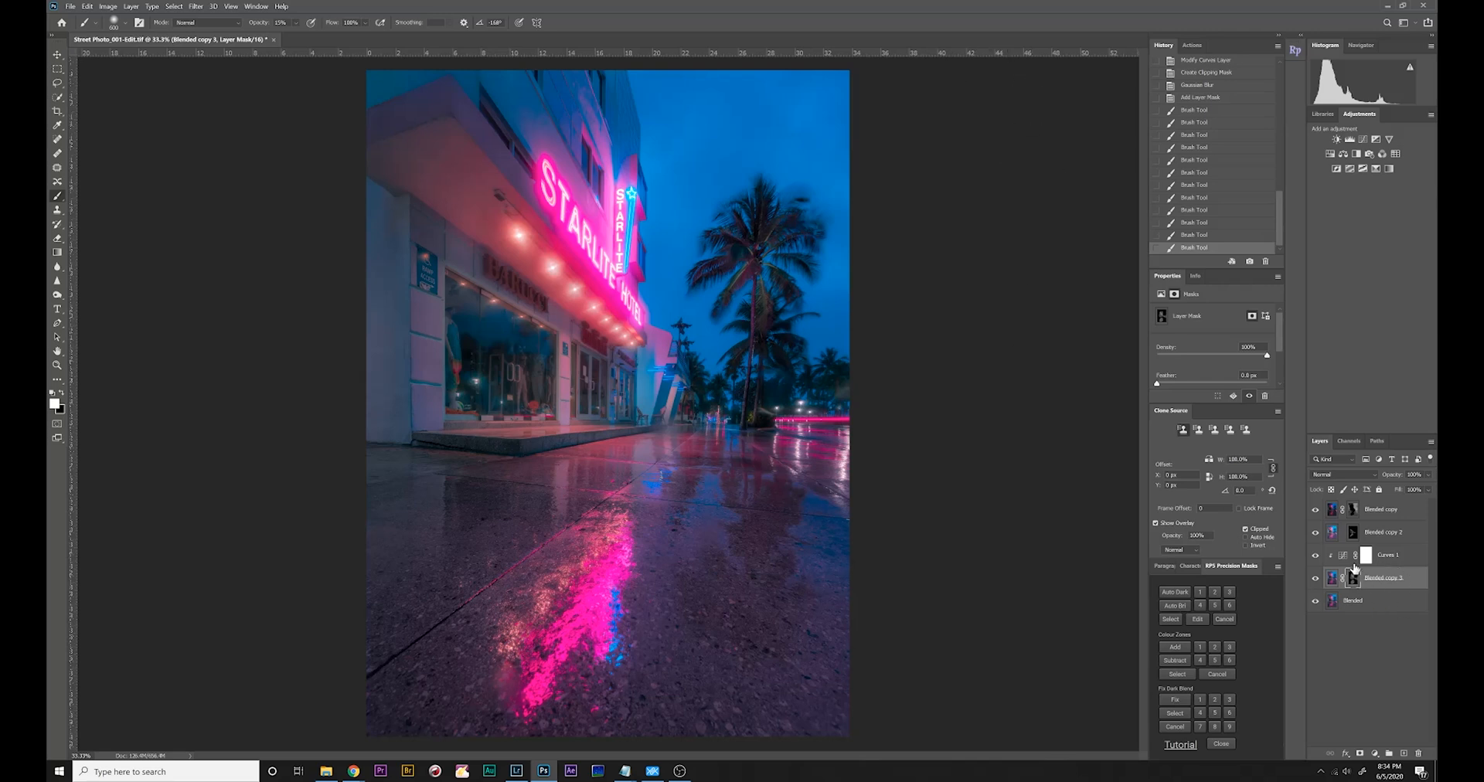
- Compare the photo with each of the three masked Blended copies hidden and shown
{"action": "left_click", "coordinate": [1316, 535]}
{"action": "left_click", "coordinate": [1316, 535]}
{"action": "left_click", "coordinate": [1316, 535]}
{"action": "left_click", "coordinate": [1315, 535]}
{"action": "left_click", "coordinate": [1315, 535]}
{"action": "left_click", "coordinate": [1316, 535]}
{"action": "left_click", "coordinate": [1313, 511]}
{"action": "left_click", "coordinate": [1313, 511]}
{"action": "left_click", "coordinate": [1313, 511]}
{"action": "left_click", "coordinate": [1314, 511]}
{"action": "left_click", "coordinate": [1313, 511]}
{"action": "left_click", "coordinate": [1313, 511]}
{"action": "left_click", "coordinate": [1313, 511]}
{"action": "left_click", "coordinate": [1313, 510]}
{"action": "left_click", "coordinate": [1313, 511]}
{"action": "left_click", "coordinate": [1316, 579]}
{"action": "left_click", "coordinate": [1315, 579]}
- Merge all visible layers into one, and save and close the photo
{"action": "left_click", "coordinate": [130, 6]}
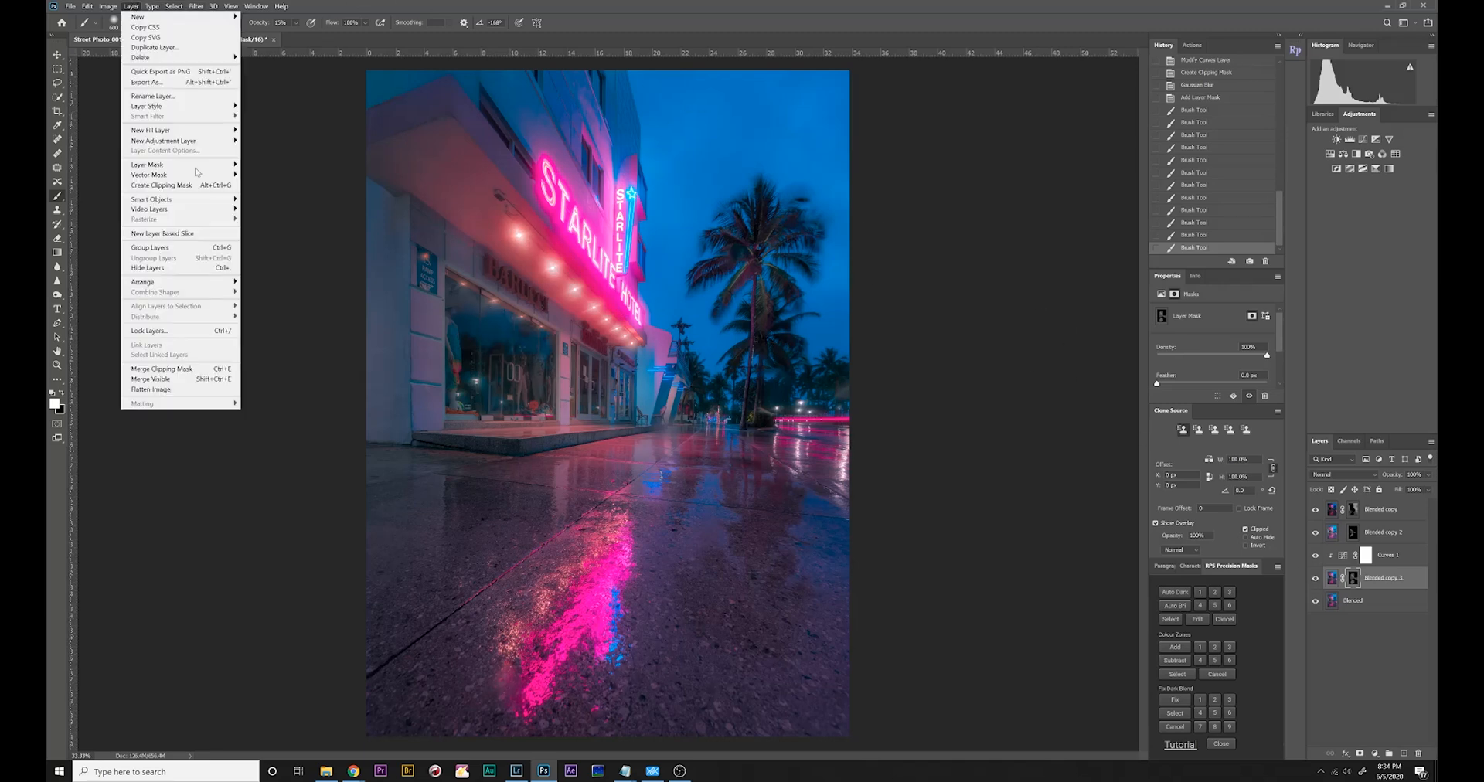
{"action": "left_click", "coordinate": [185, 381]}
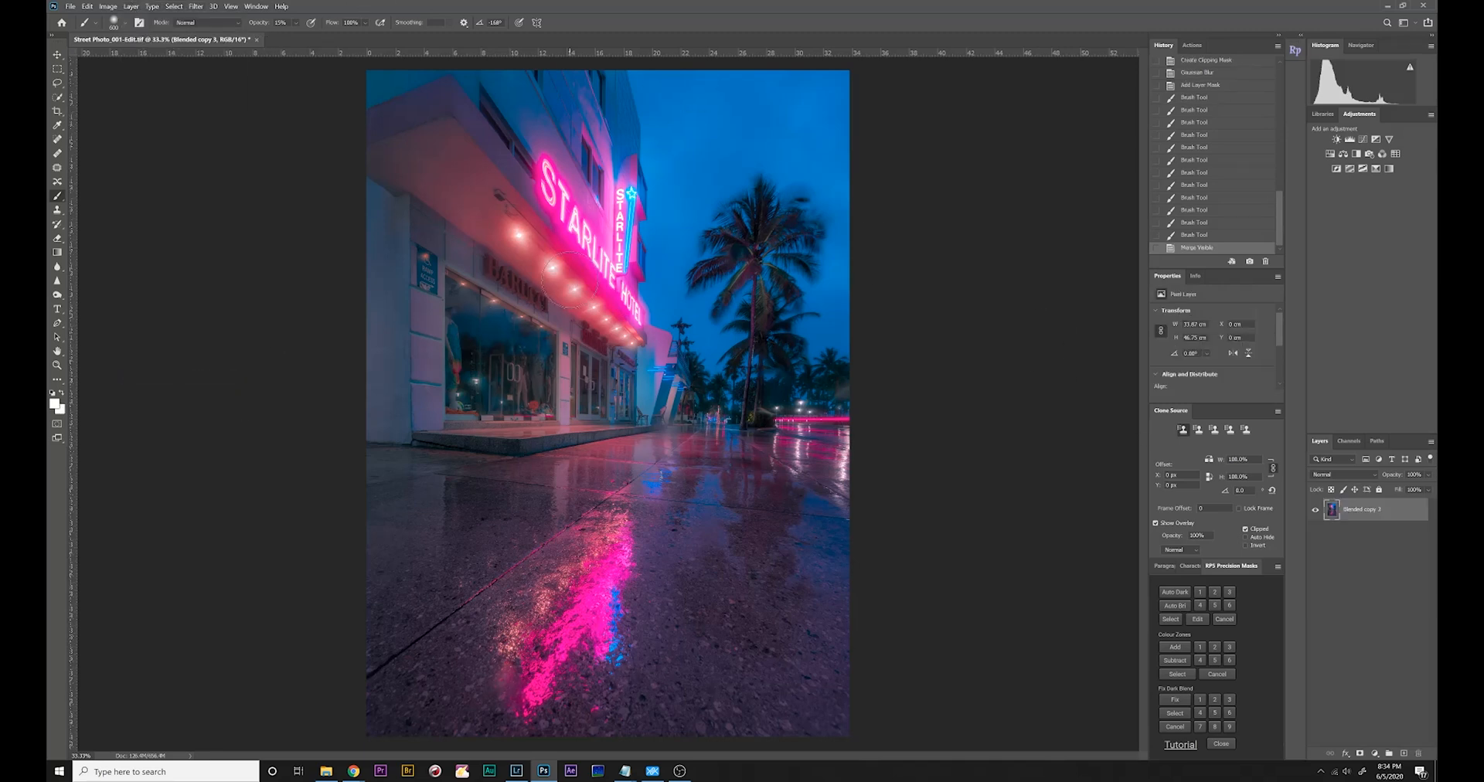
{"action": "left_click", "coordinate": [72, 6]}
{"action": "left_click", "coordinate": [89, 117]}
{"action": "left_click", "coordinate": [252, 39]}
- Switch to Lightroom Classic and compare Street Photo_001-Edit.tif with Street Photo_003.jpg
{"action": "left_click", "coordinate": [516, 771]}
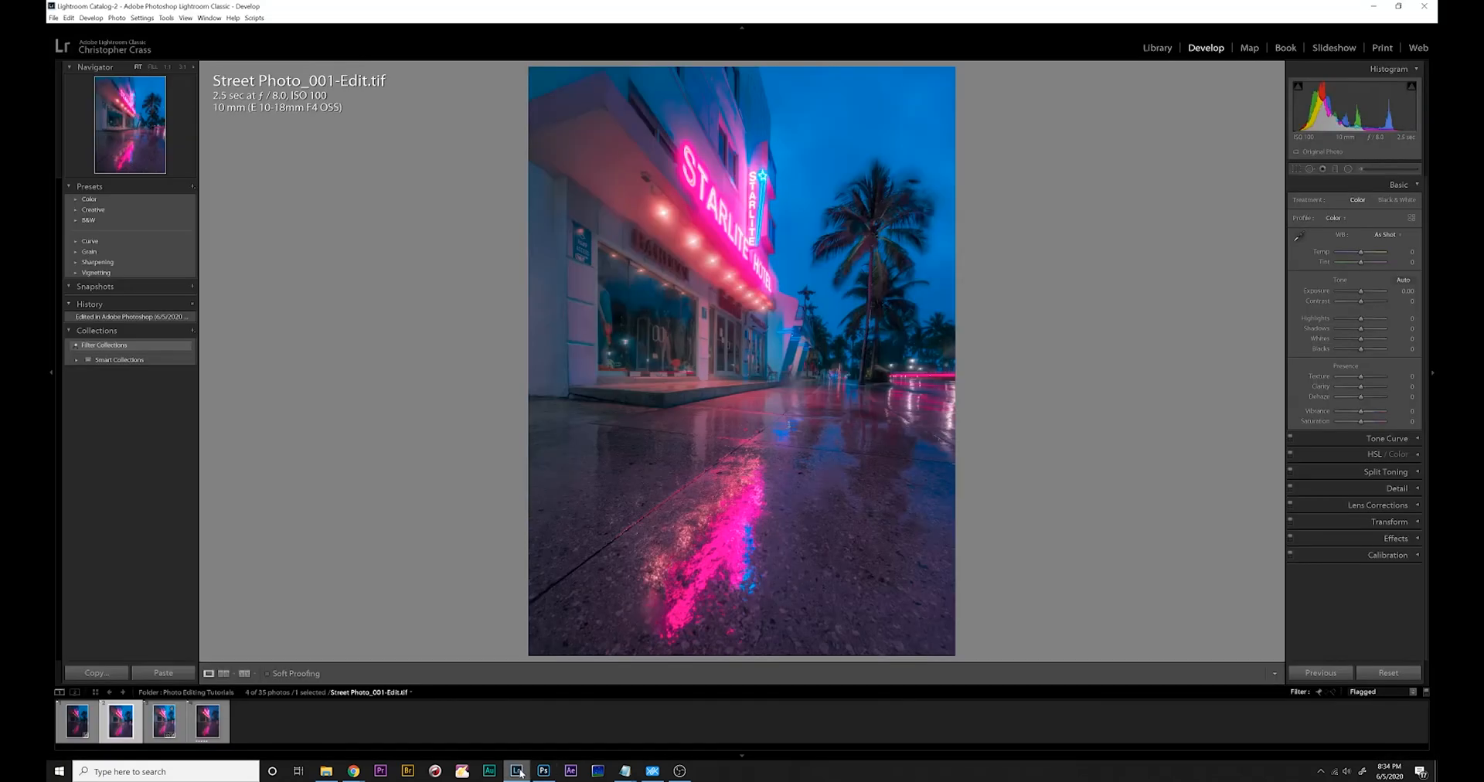
{"action": "left_click", "coordinate": [209, 721]}
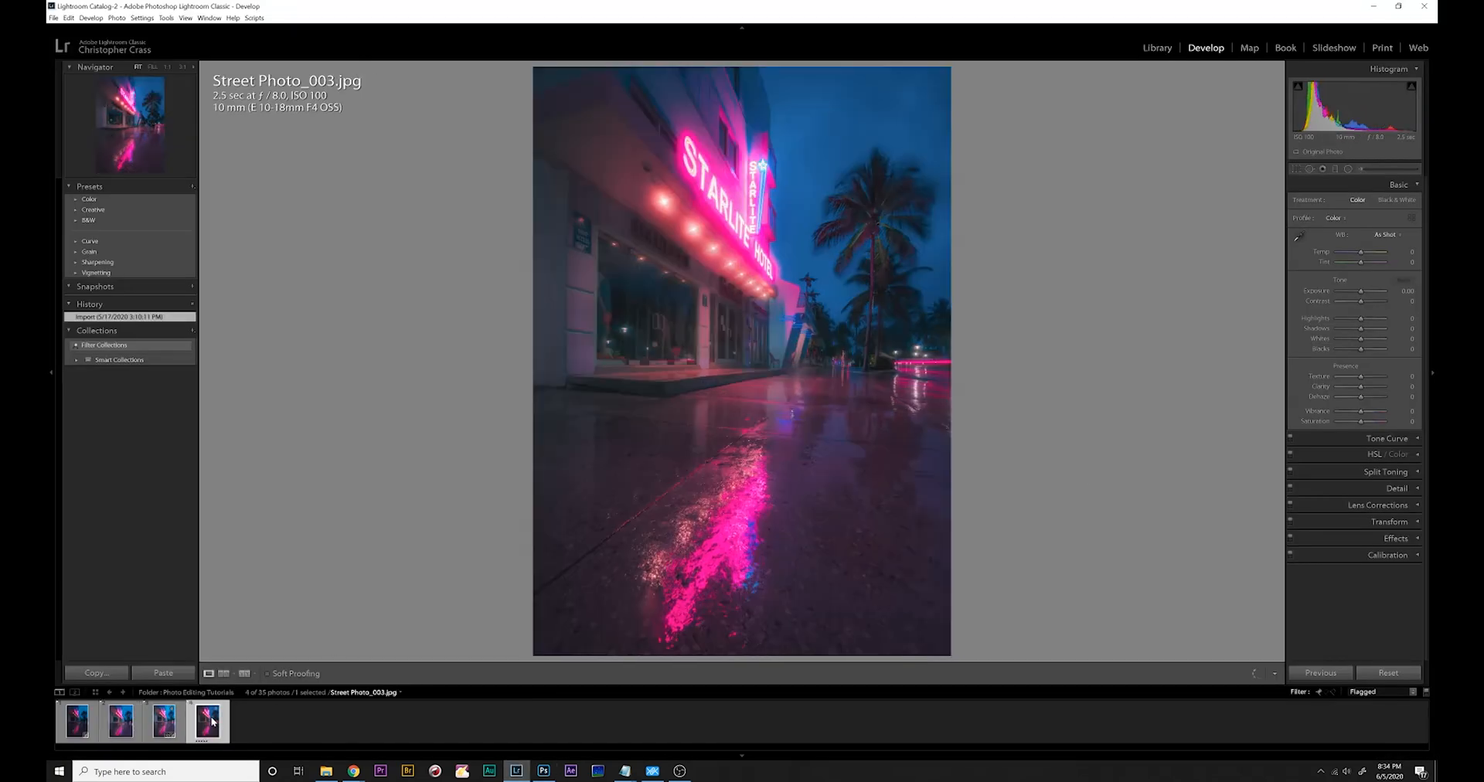
{"action": "left_click", "coordinate": [116, 720]}
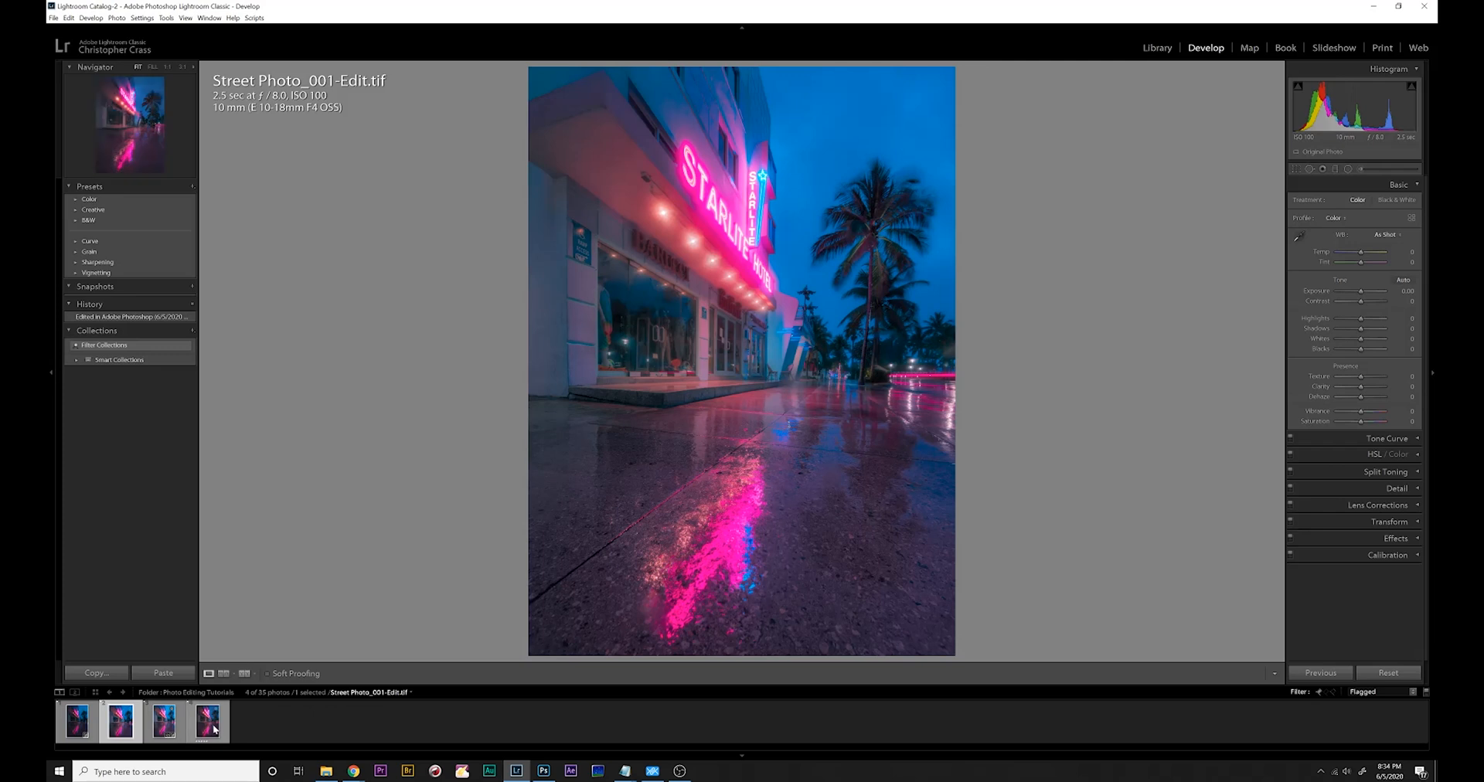
{"action": "left_click", "coordinate": [207, 720]}
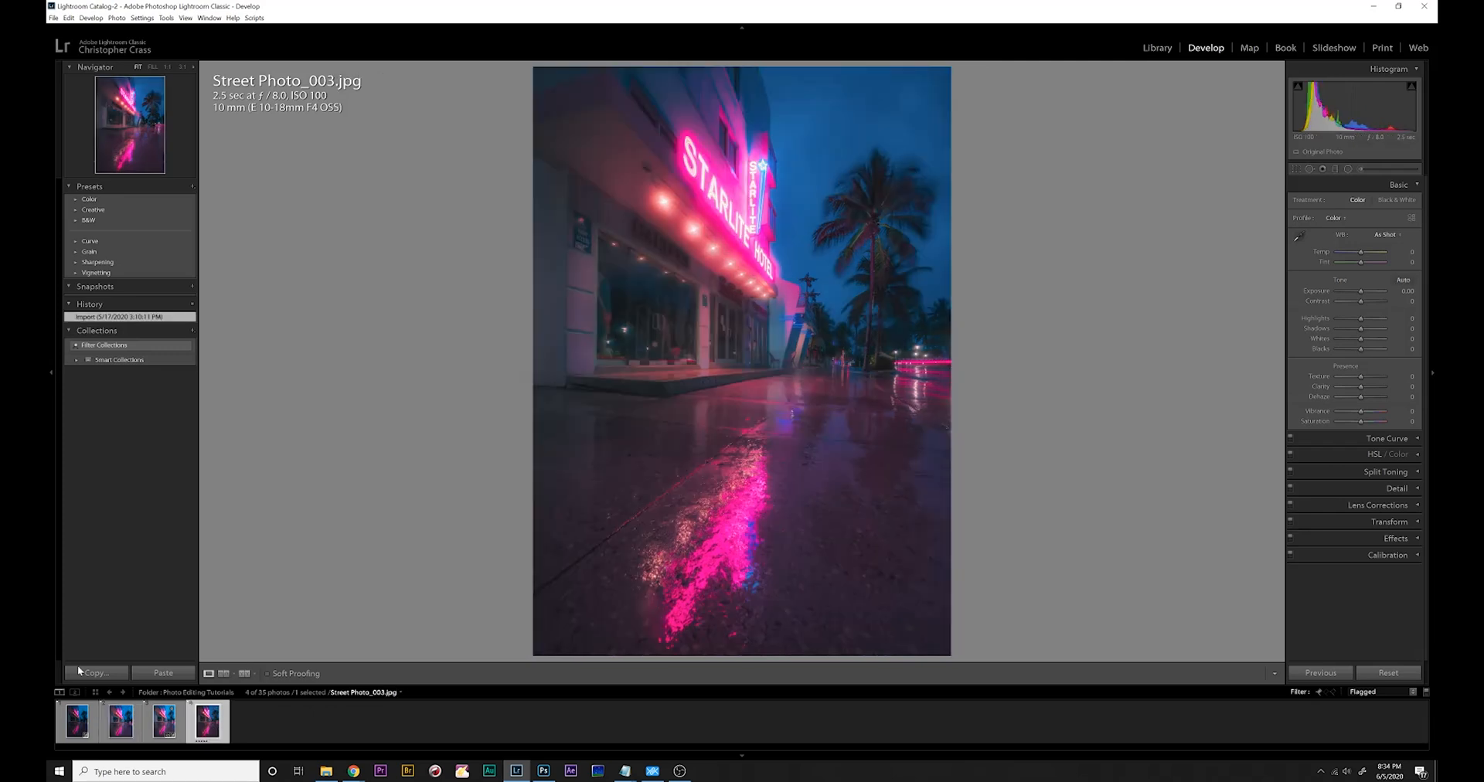
{"action": "left_click", "coordinate": [120, 721]}
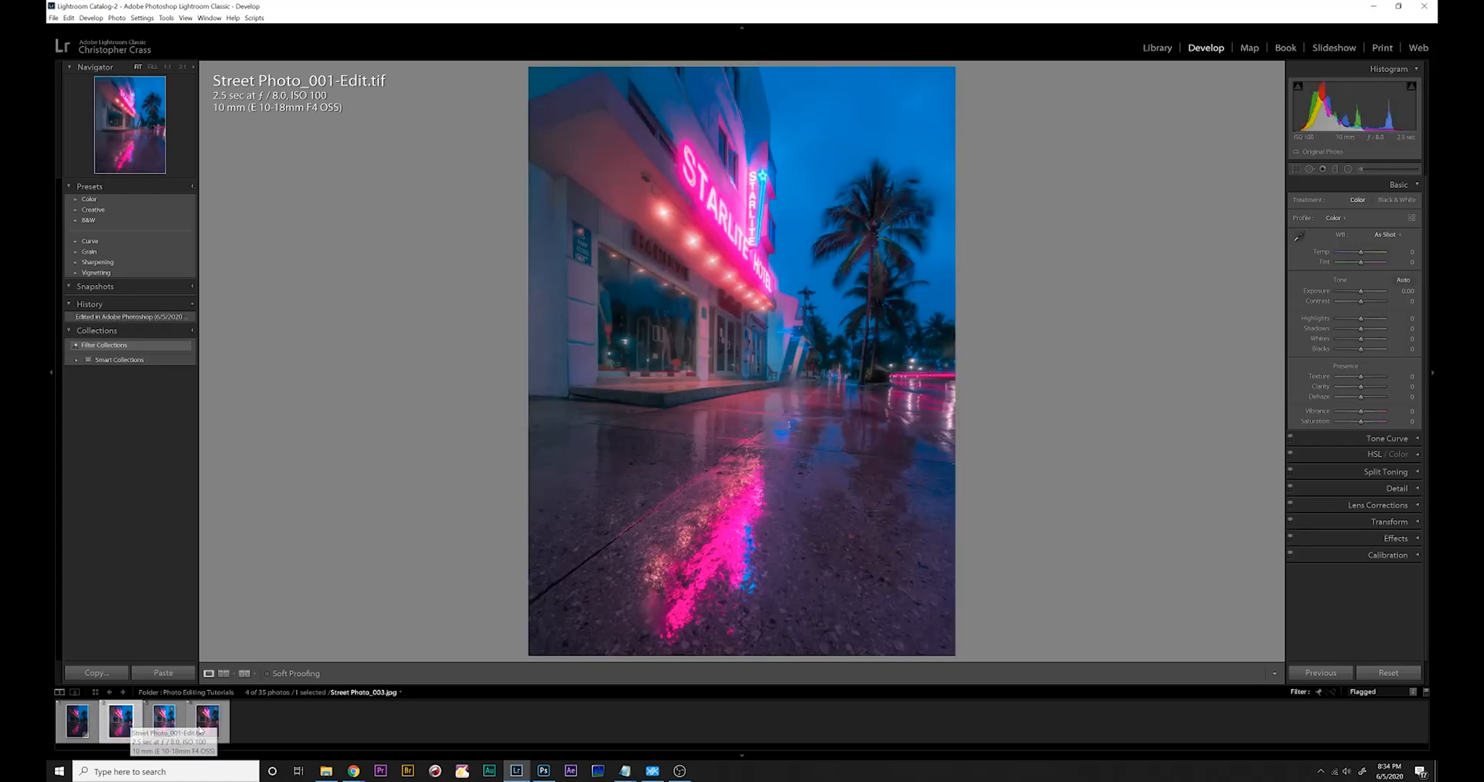
{"action": "left_click", "coordinate": [198, 726]}
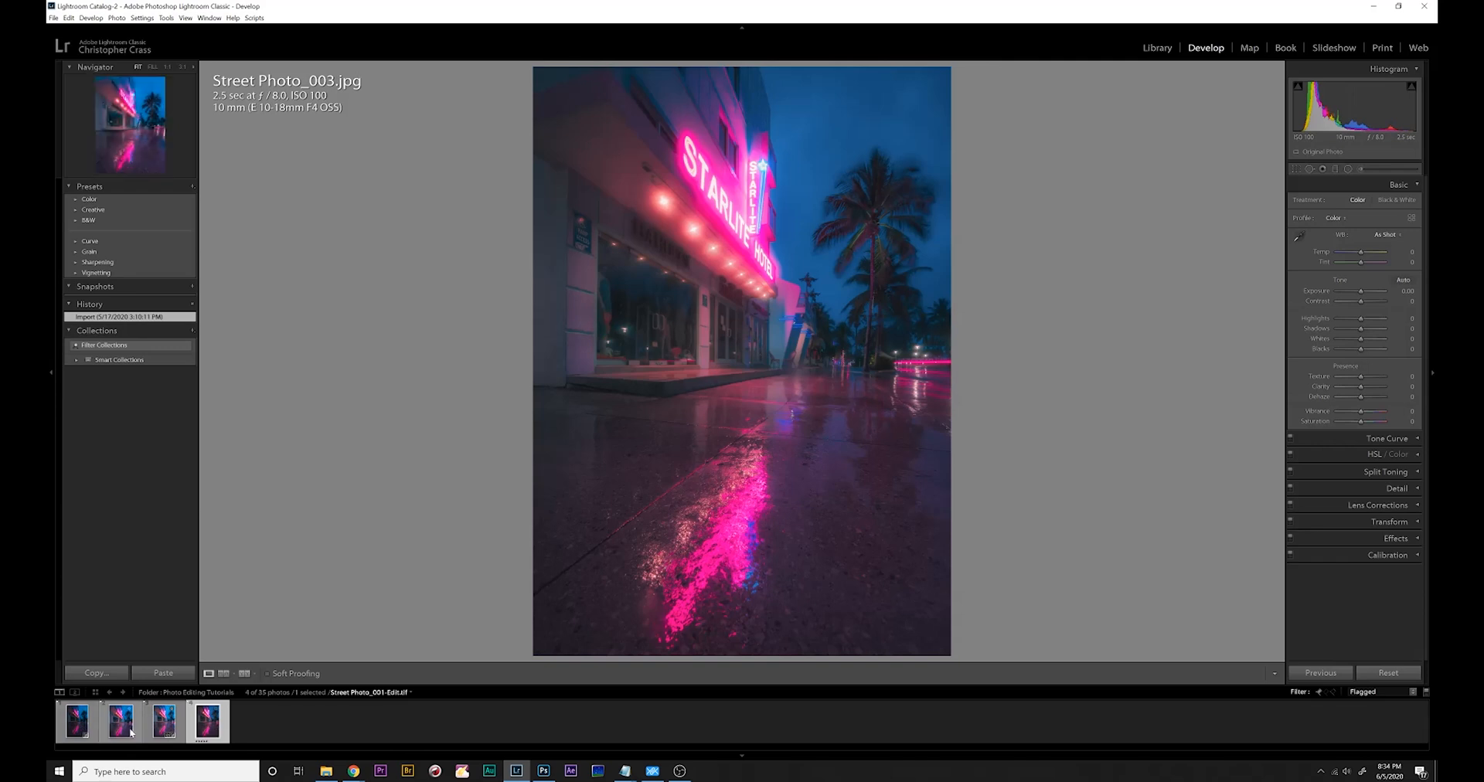
{"action": "left_click", "coordinate": [132, 733]}
{"action": "left_click", "coordinate": [201, 727]}
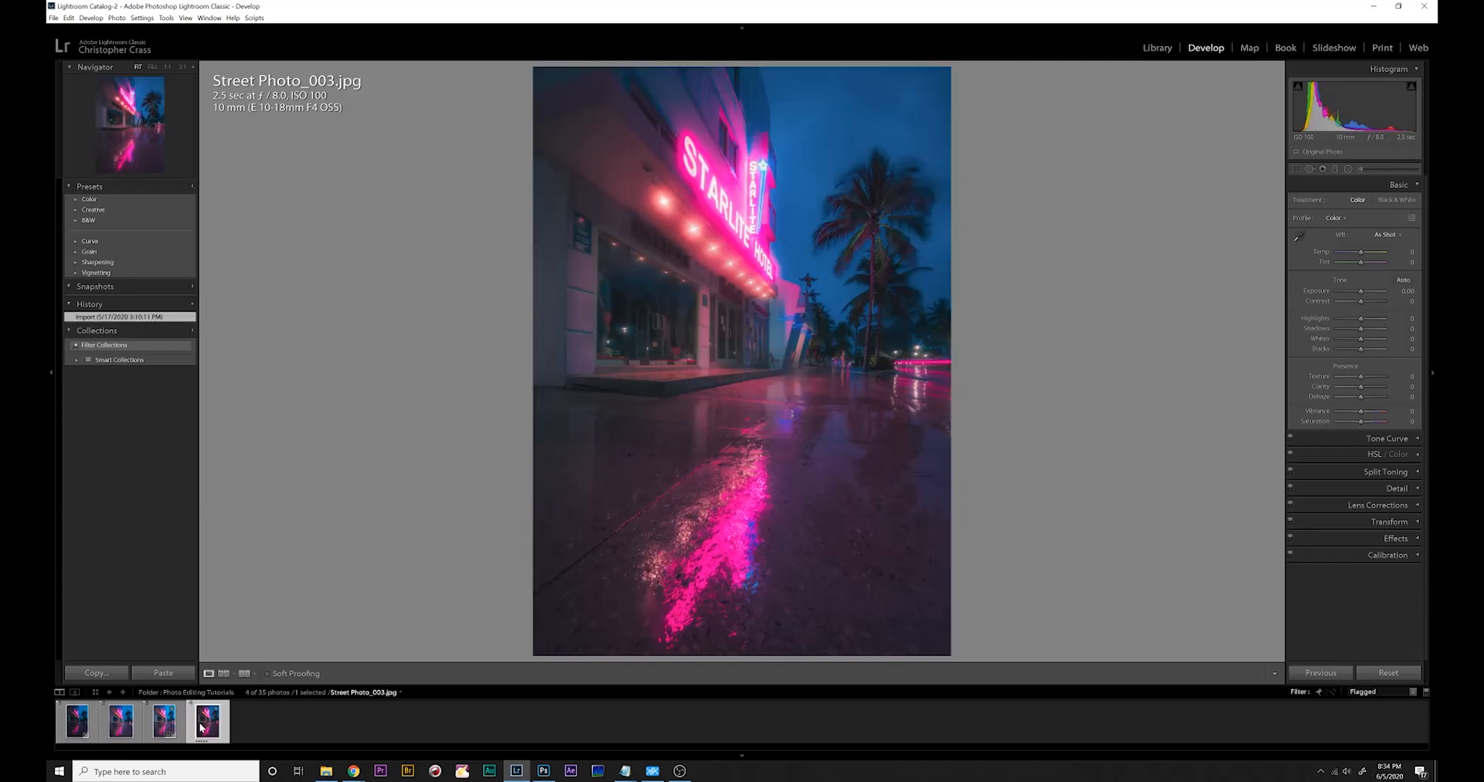
{"action": "left_click", "coordinate": [124, 726]}
{"action": "left_click", "coordinate": [214, 732]}
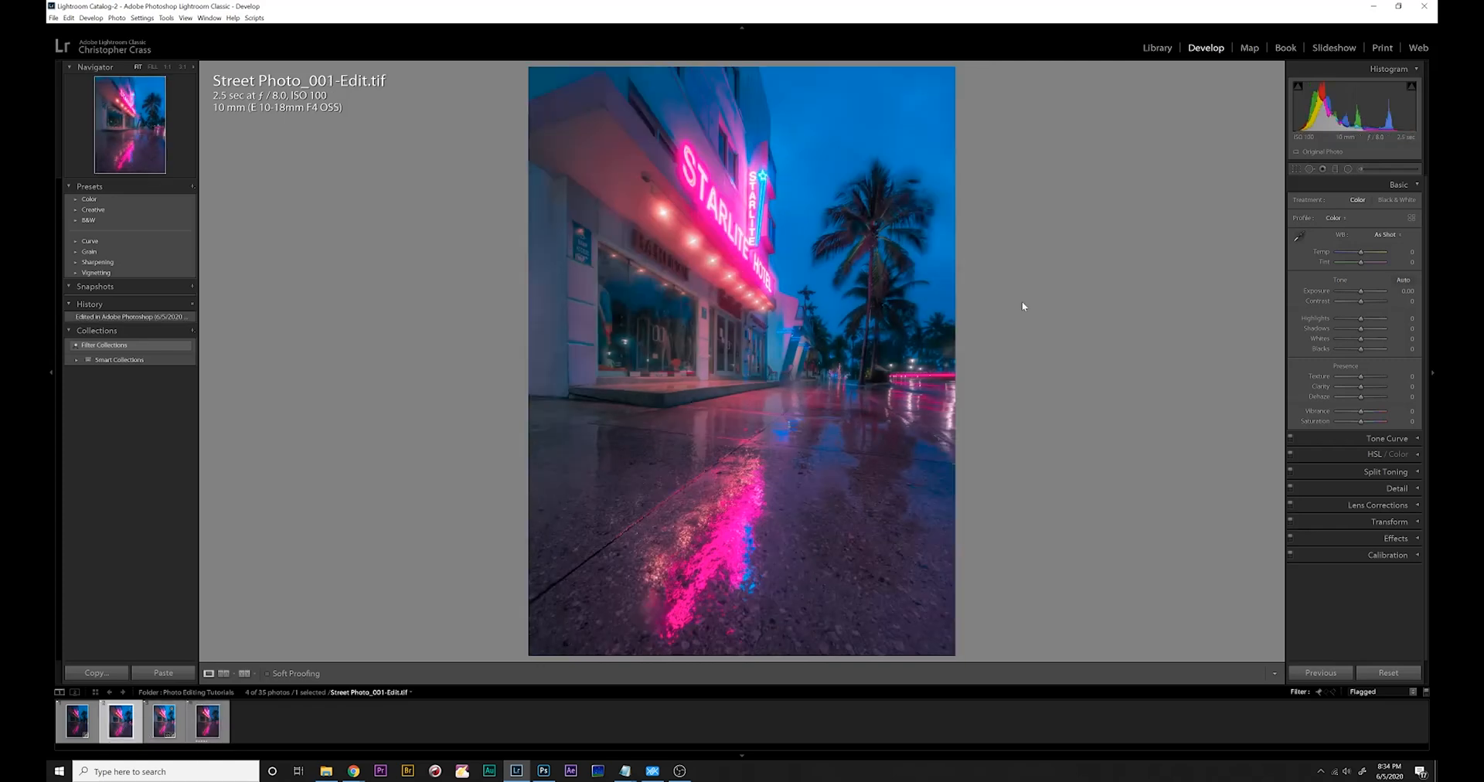
{"action": "left_click", "coordinate": [206, 723]}
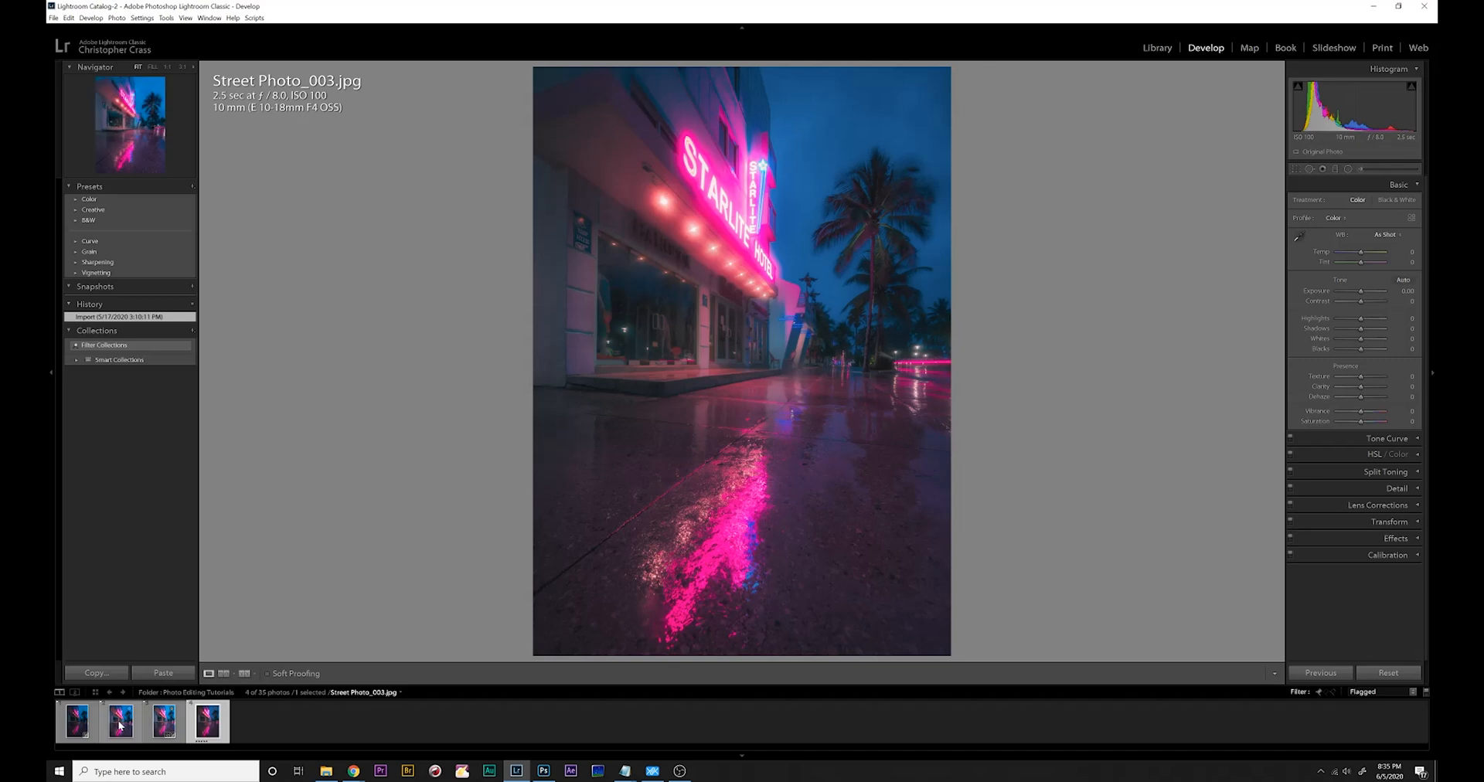
{"action": "left_click", "coordinate": [121, 724]}
{"action": "left_click", "coordinate": [205, 723]}
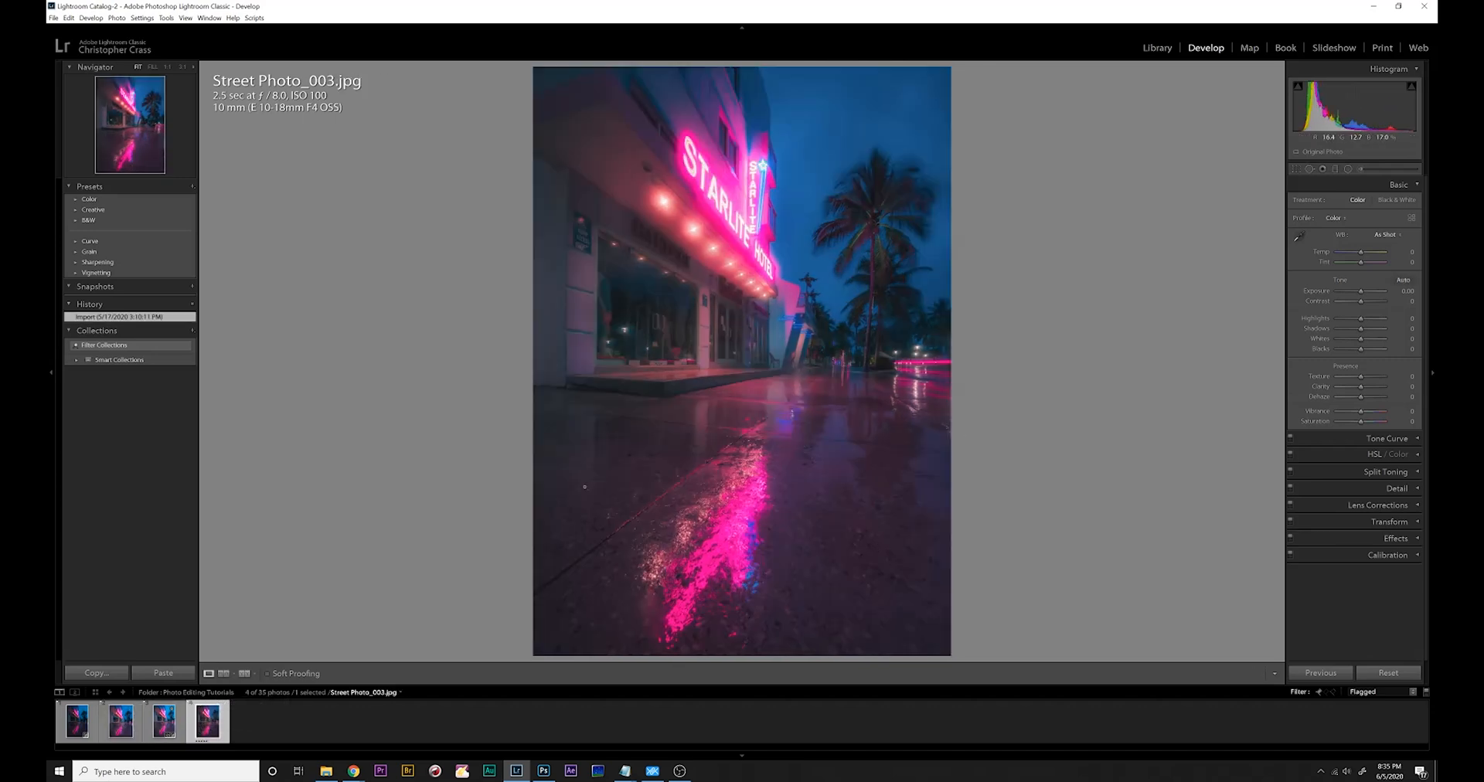
{"action": "left_click", "coordinate": [120, 722]}
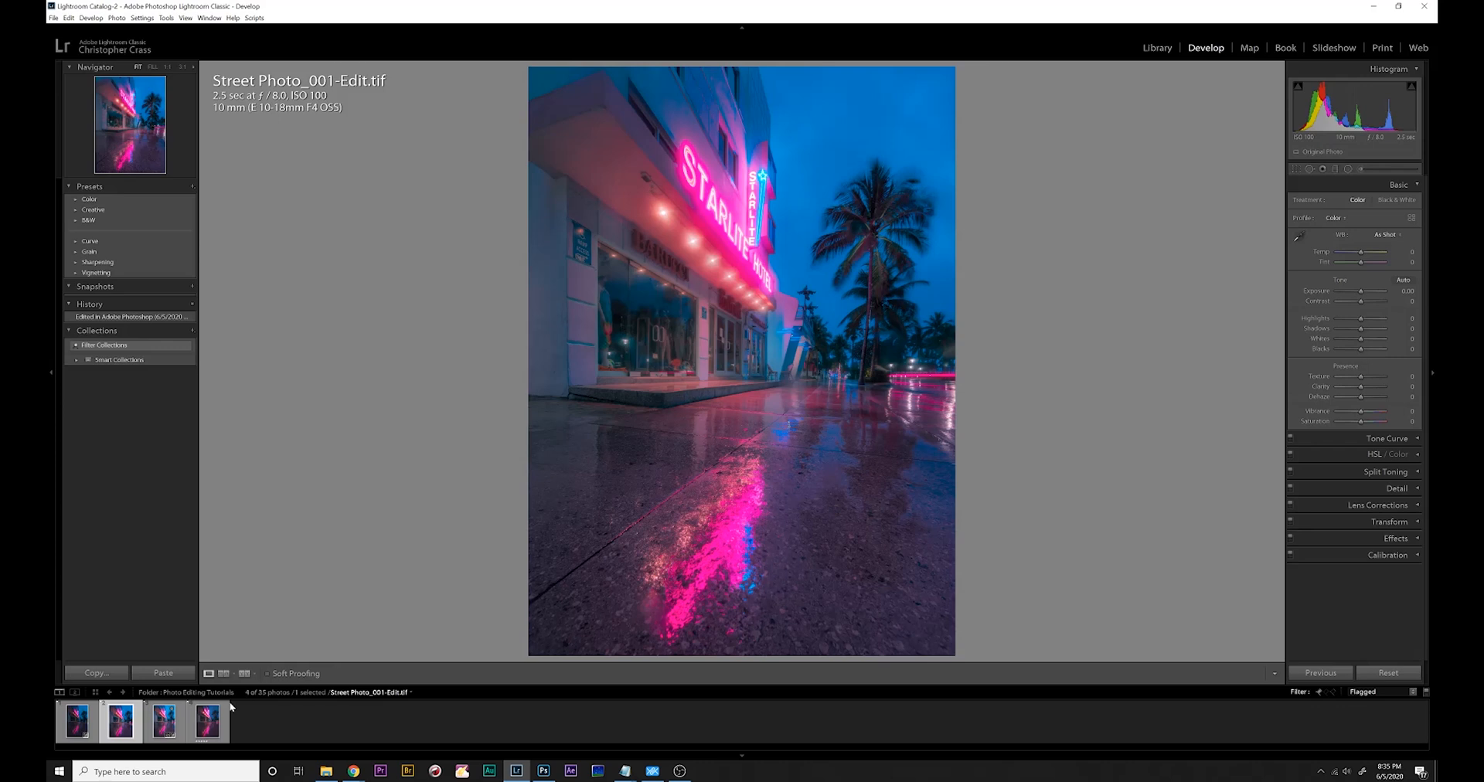
{"action": "left_click", "coordinate": [208, 721]}
{"action": "left_click", "coordinate": [116, 722]}
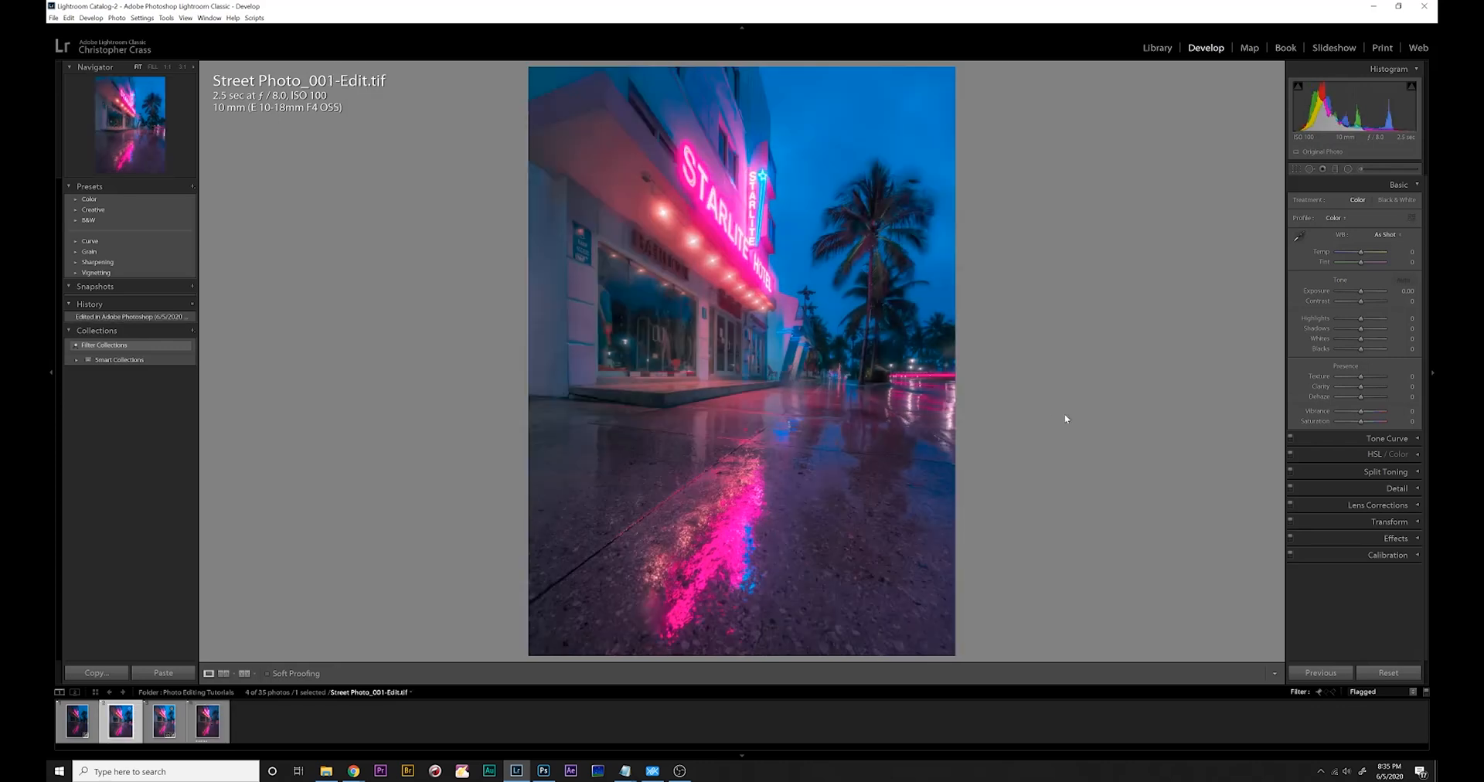
- Set the edited photo's Highlights to -57 and fit a large radial filter around the palm trees and sky
{"action": "left_click_drag", "start_coordinate": [1361, 318], "coordinate": [1345, 320]}
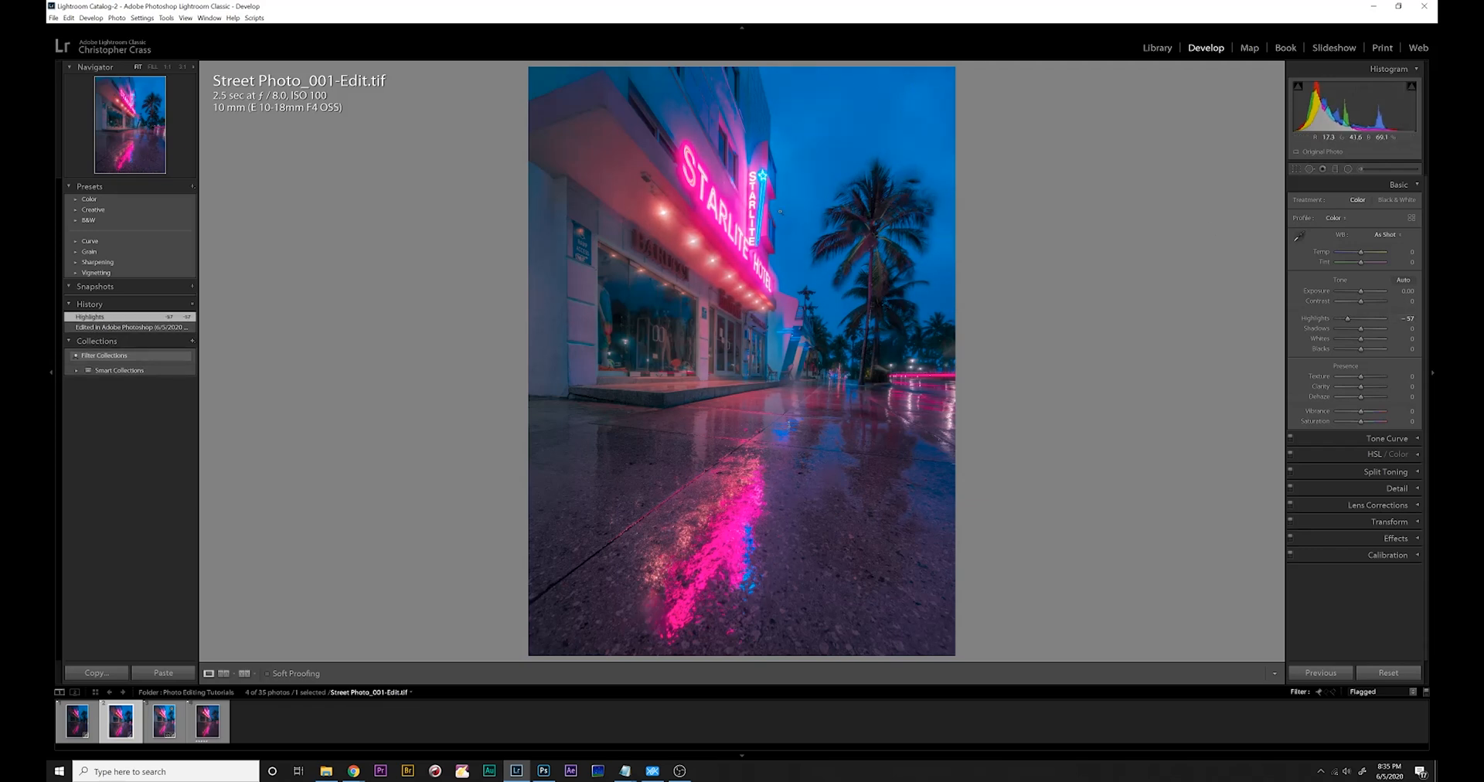
{"action": "left_click", "coordinate": [1348, 169]}
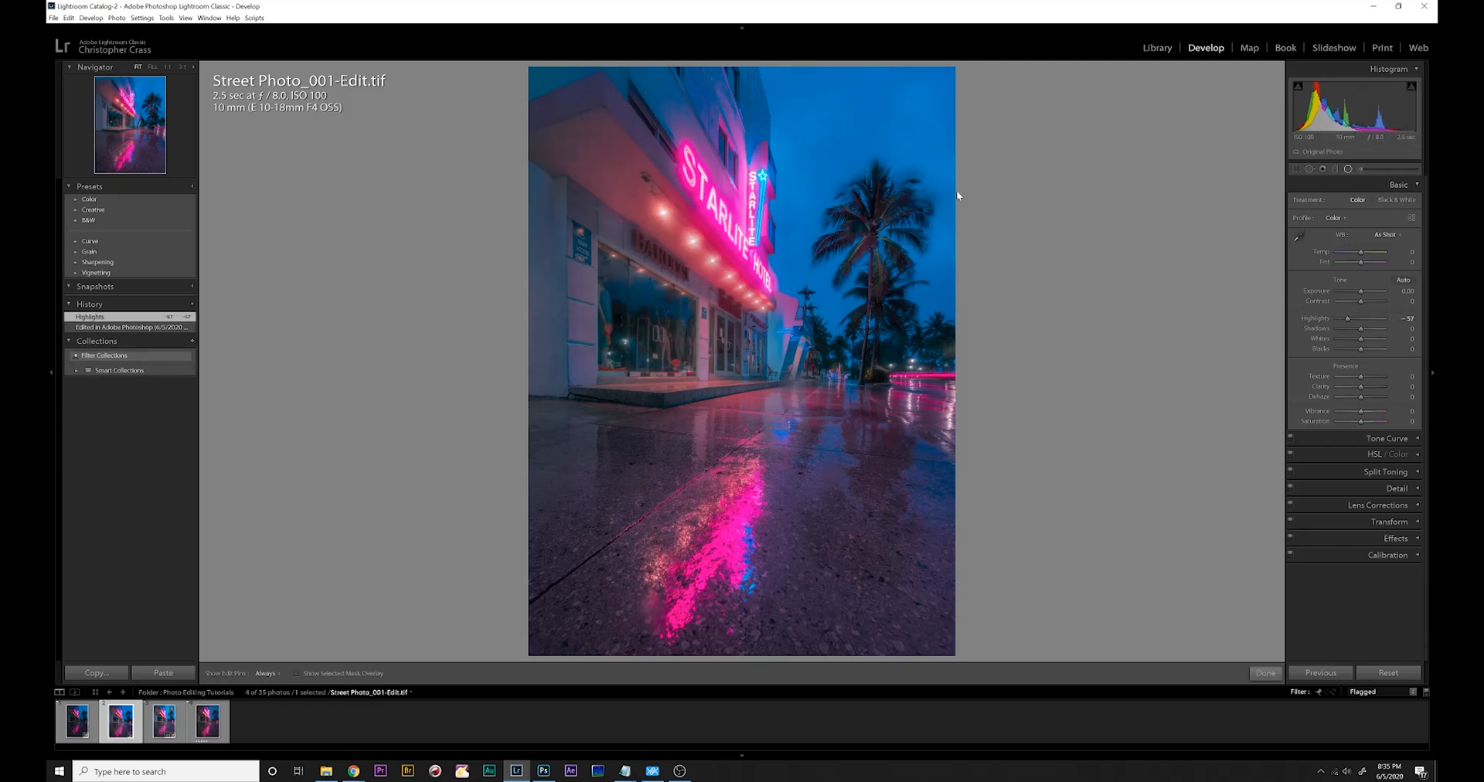
{"action": "left_click_drag", "start_coordinate": [882, 161], "coordinate": [884, 232]}
{"action": "left_click_drag", "start_coordinate": [900, 379], "coordinate": [1007, 308]}
{"action": "left_click_drag", "start_coordinate": [1007, 303], "coordinate": [1034, 277]}
{"action": "left_click_drag", "start_coordinate": [884, 232], "coordinate": [882, 194]}
{"action": "left_click_drag", "start_coordinate": [840, 387], "coordinate": [838, 410]}
{"action": "left_click_drag", "start_coordinate": [1041, 232], "coordinate": [1045, 193]}
{"action": "left_click_drag", "start_coordinate": [884, 192], "coordinate": [917, 175]}
{"action": "left_click_drag", "start_coordinate": [923, 397], "coordinate": [924, 366]}
{"action": "mouse_move", "coordinate": [917, 175]}
{"action": "left_mouse_down"}
{"action": "mouse_move", "coordinate": [931, 159]}
{"action": "mouse_move", "coordinate": [919, 188]}
{"action": "left_mouse_up"}
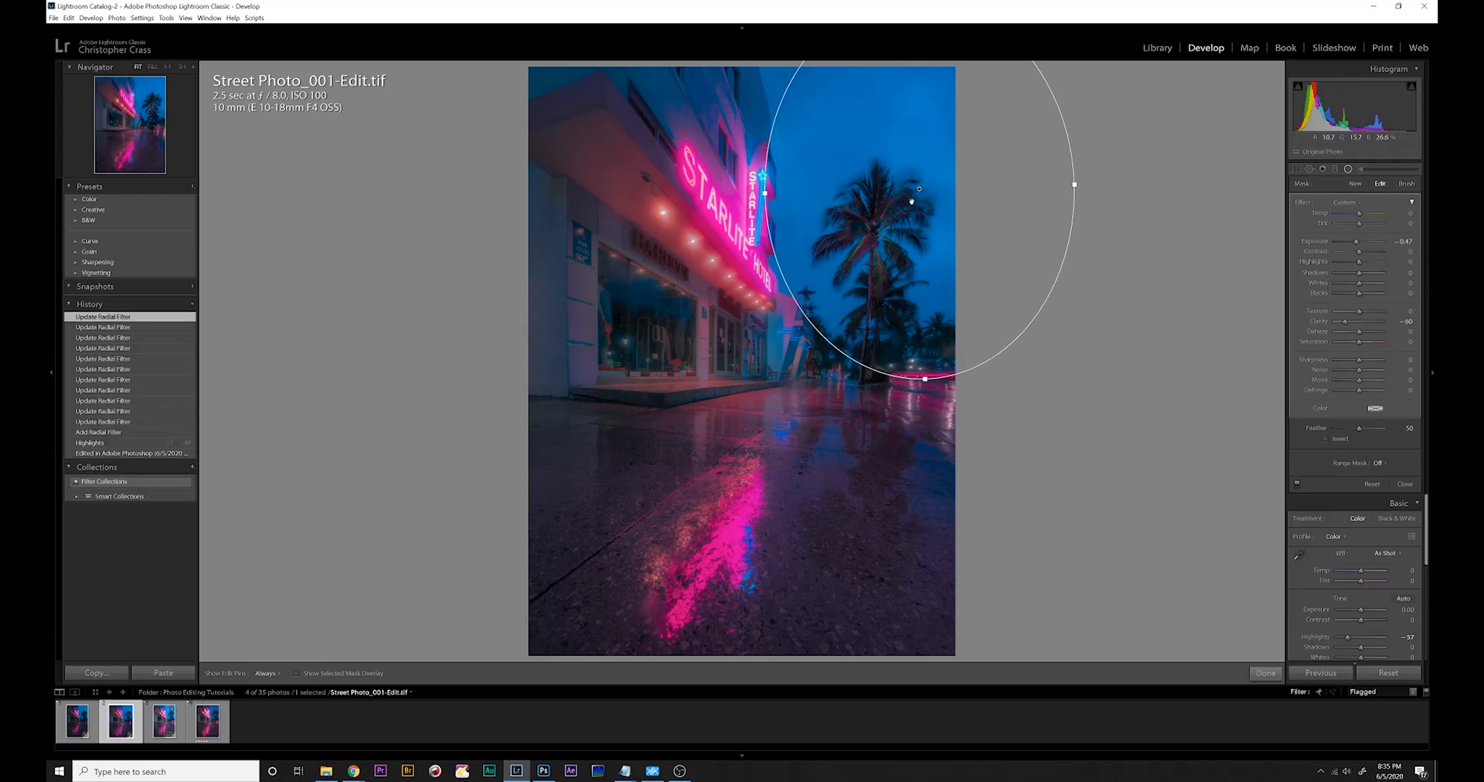
- Reset the radial filter's Clarity, set its Exposure to -0.77 and invert its mask
{"action": "double_click", "coordinate": [1344, 320]}
{"action": "double_click", "coordinate": [1355, 243]}
{"action": "left_click_drag", "start_coordinate": [1358, 243], "coordinate": [1356, 246]}
{"action": "left_click", "coordinate": [1331, 440]}
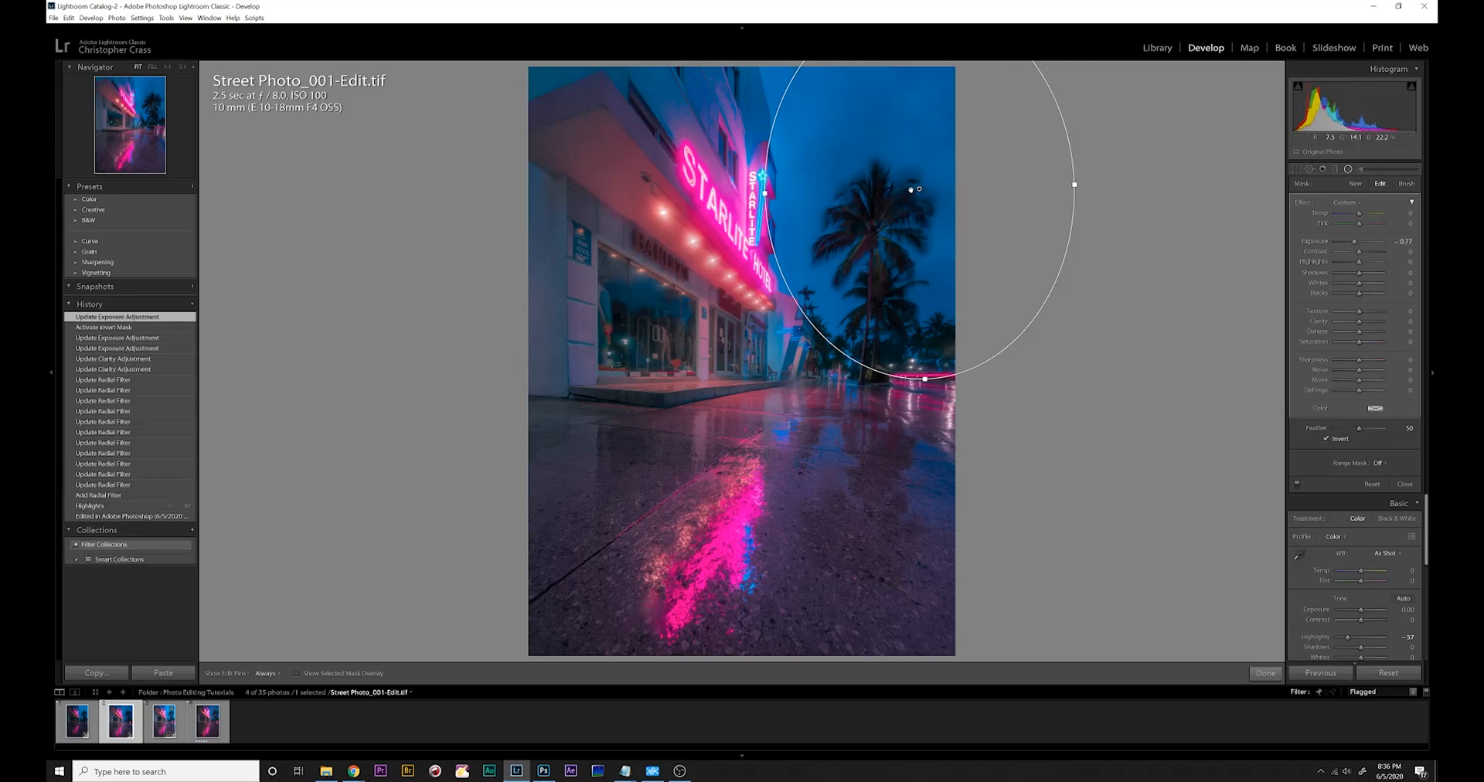
- Widen the radial filter and reposition it over the sky and palms, overlapping the hotel sign
{"action": "left_click_drag", "start_coordinate": [863, 186], "coordinate": [815, 169]}
{"action": "left_click_drag", "start_coordinate": [1027, 168], "coordinate": [1059, 167]}
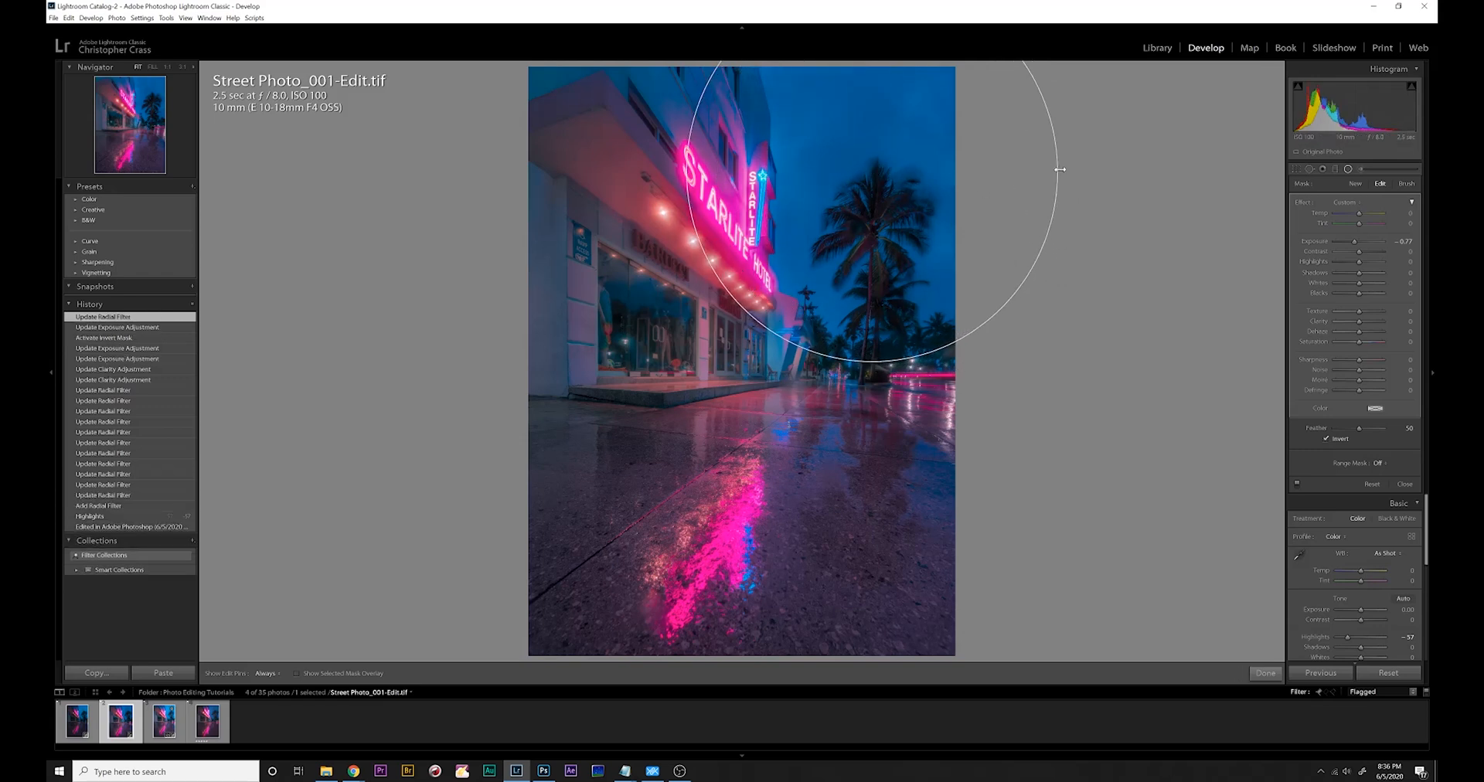
{"action": "mouse_move", "coordinate": [874, 174]}
{"action": "left_mouse_down"}
{"action": "mouse_move", "coordinate": [900, 205]}
{"action": "mouse_move", "coordinate": [898, 173]}
{"action": "left_mouse_up"}
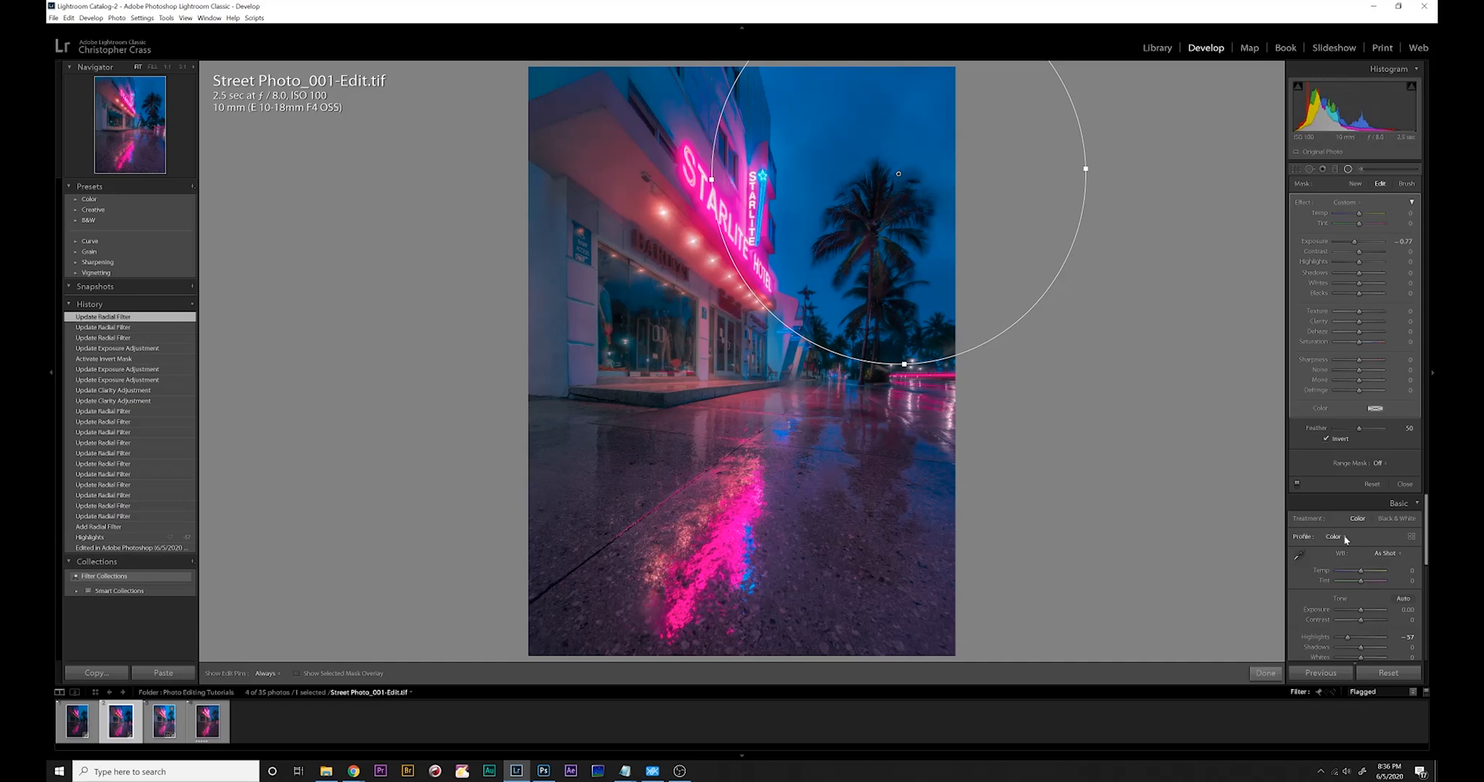
- Show the radial filter's mask overlay and erase the mask from the hotel sign and upper facade with the brush
{"action": "left_click", "coordinate": [1405, 184]}
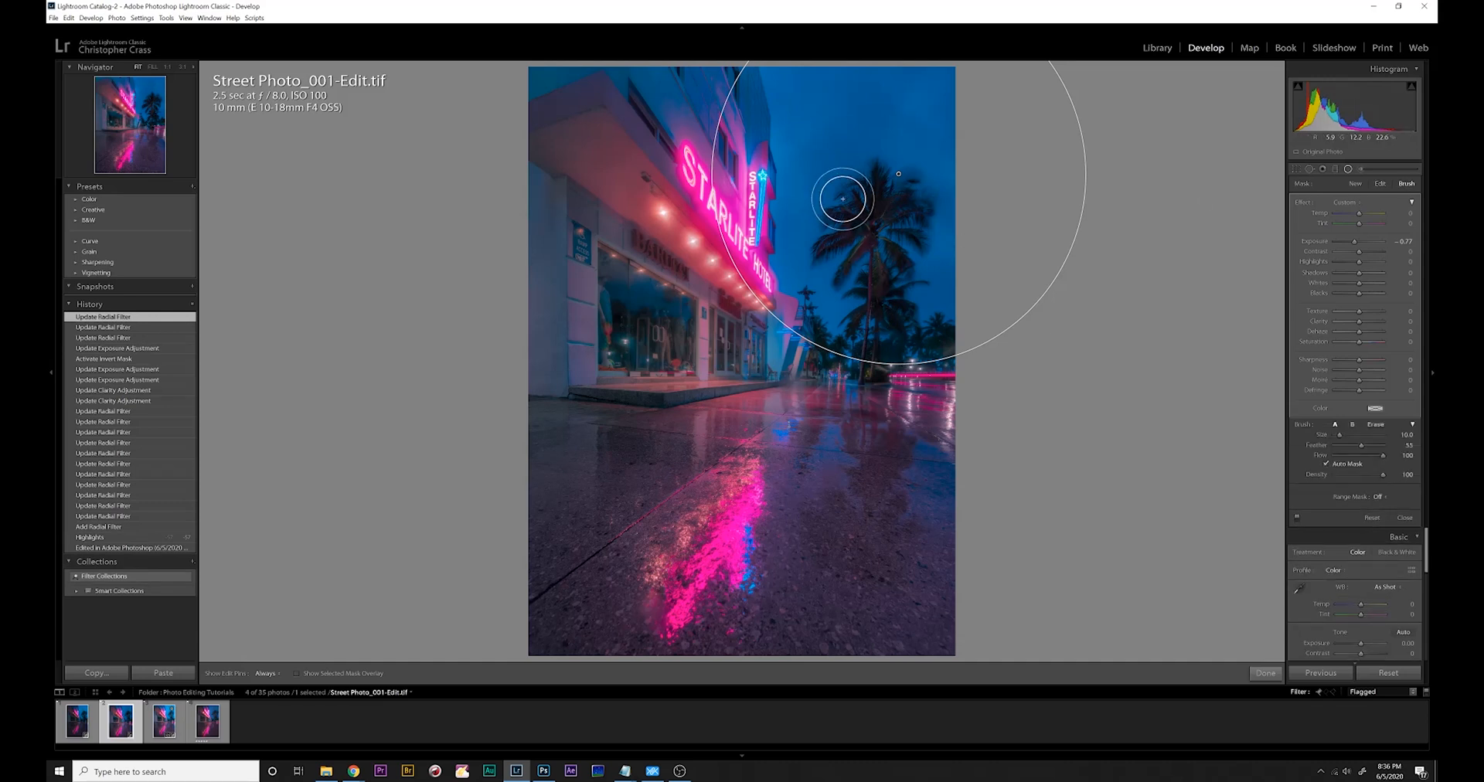
{"action": "left_click", "coordinate": [298, 673]}
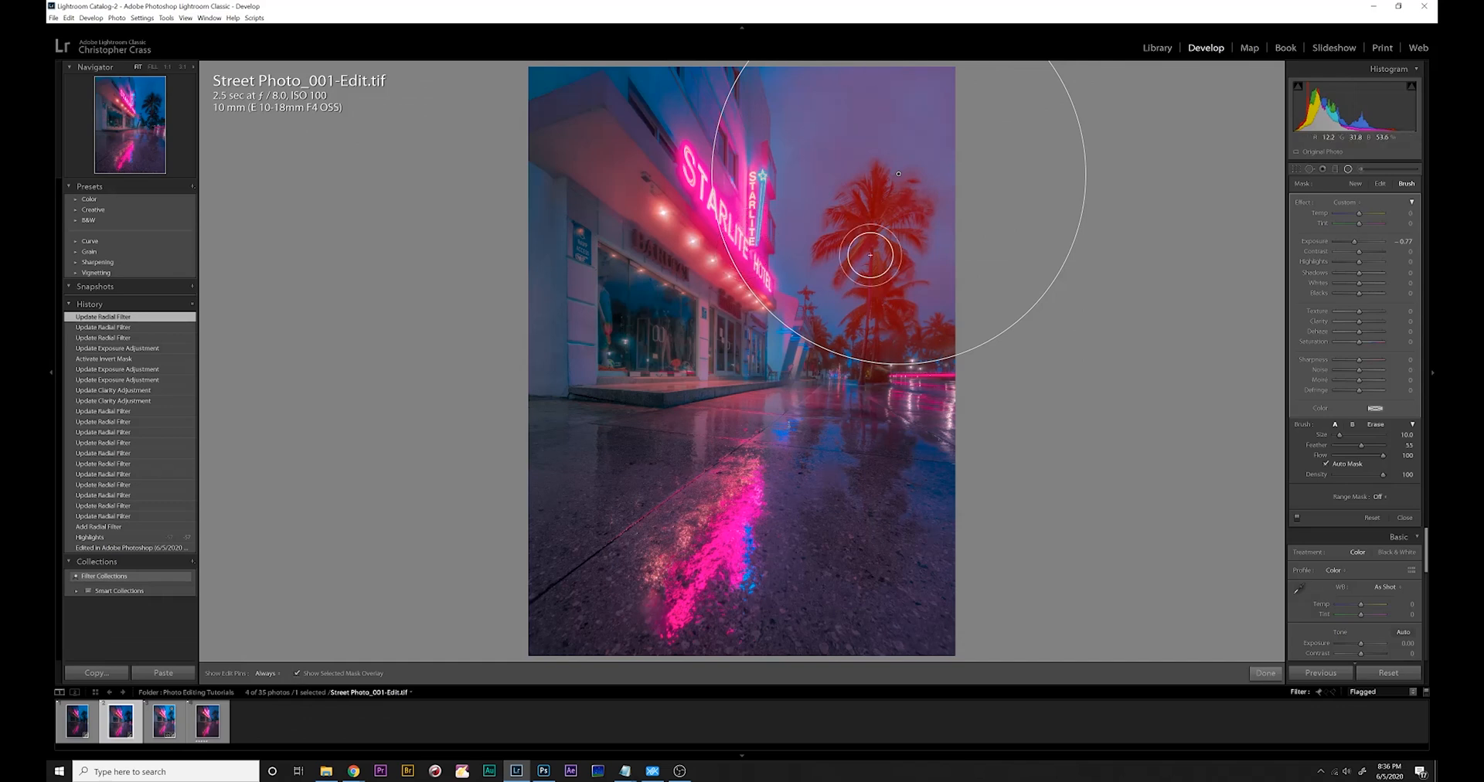
{"action": "key", "text": "alt"}
{"action": "mouse_move", "coordinate": [712, 220]}
{"action": "left_mouse_down"}
{"action": "mouse_move", "coordinate": [716, 169]}
{"action": "mouse_move", "coordinate": [727, 264]}
{"action": "mouse_move", "coordinate": [723, 138]}
{"action": "mouse_move", "coordinate": [737, 321]}
{"action": "mouse_move", "coordinate": [716, 98]}
{"action": "mouse_move", "coordinate": [733, 159]}
{"action": "mouse_move", "coordinate": [732, 125]}
{"action": "mouse_move", "coordinate": [736, 297]}
{"action": "mouse_move", "coordinate": [746, 250]}
{"action": "mouse_move", "coordinate": [747, 373]}
{"action": "mouse_move", "coordinate": [724, 147]}
{"action": "mouse_move", "coordinate": [744, 294]}
{"action": "mouse_move", "coordinate": [735, 159]}
{"action": "mouse_move", "coordinate": [739, 286]}
{"action": "mouse_move", "coordinate": [707, 98]}
{"action": "left_mouse_up"}
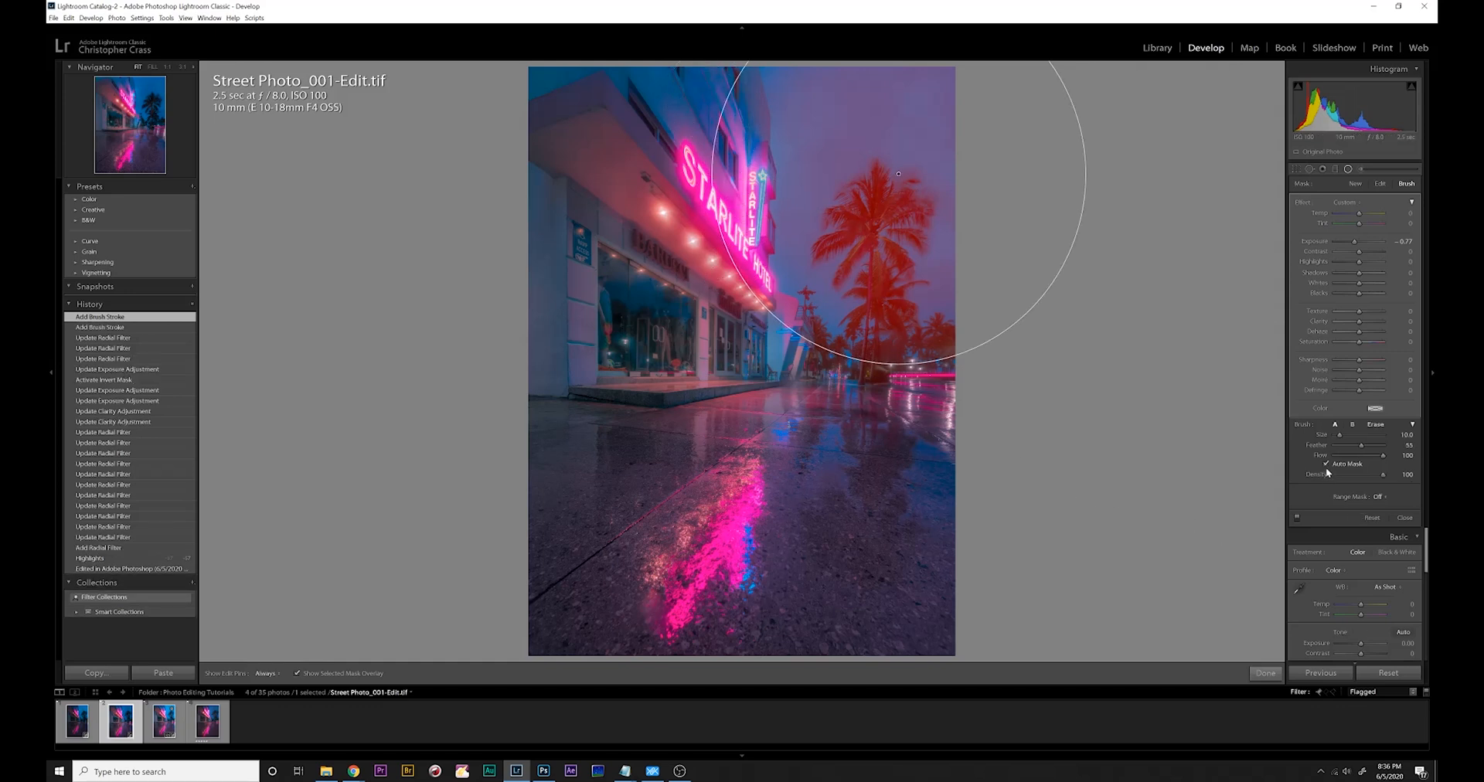
{"action": "left_click_drag", "start_coordinate": [730, 189], "coordinate": [733, 210]}
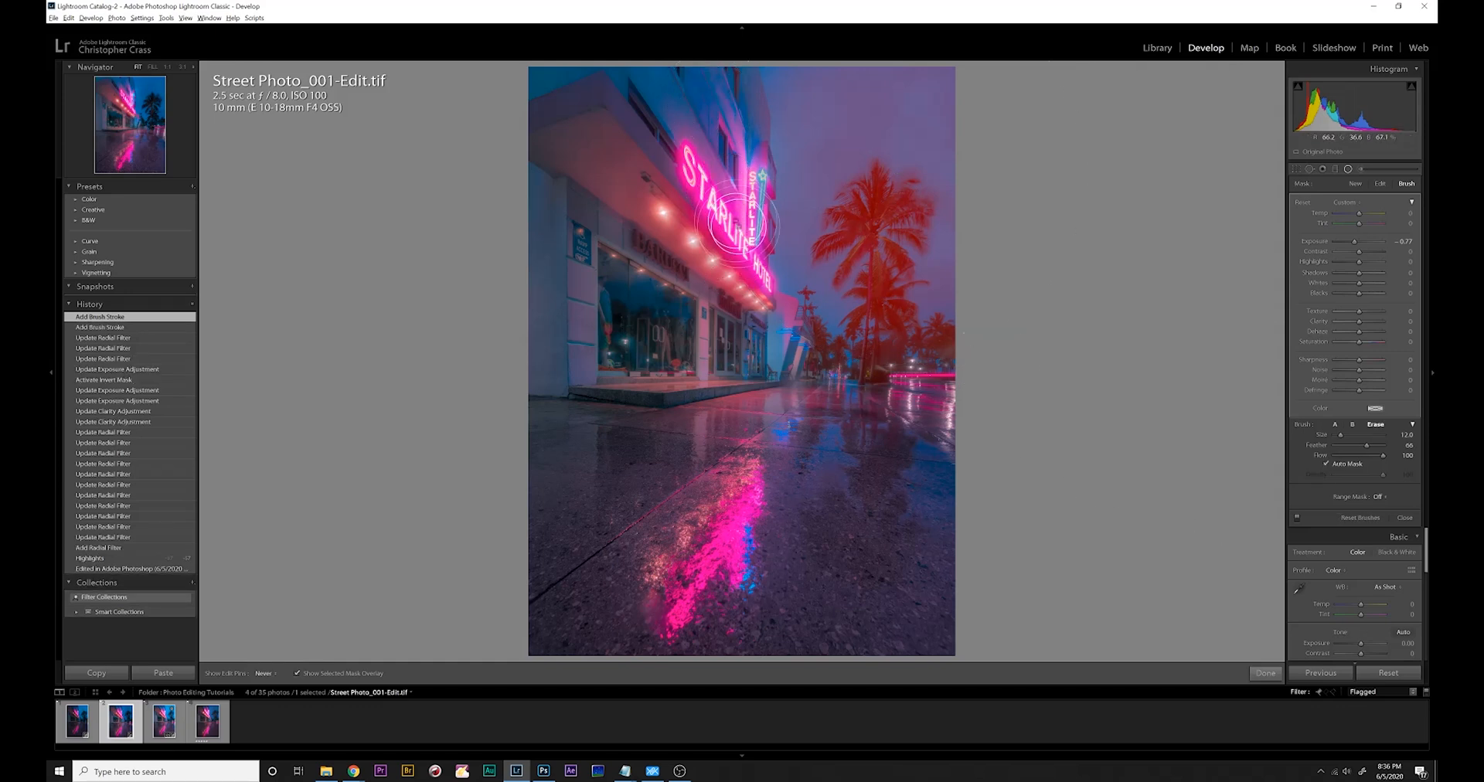
{"action": "mouse_move", "coordinate": [725, 136]}
{"action": "left_mouse_down"}
{"action": "mouse_move", "coordinate": [733, 208]}
{"action": "mouse_move", "coordinate": [723, 70]}
{"action": "mouse_move", "coordinate": [739, 81]}
{"action": "left_mouse_up"}
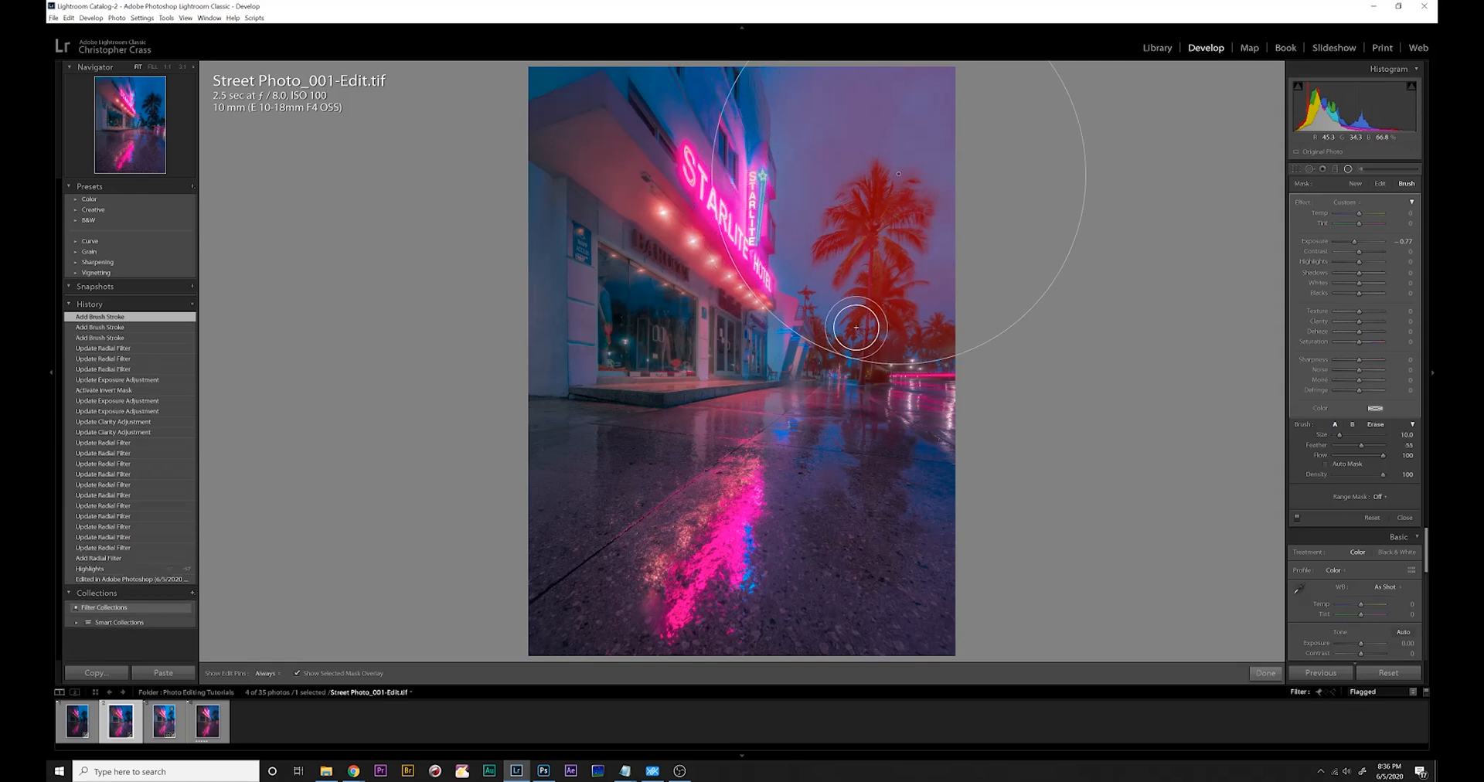
- Compare the photo repeatedly with the radial filter switched off and on
{"action": "left_click", "coordinate": [1297, 516]}
{"action": "left_click", "coordinate": [1297, 515]}
{"action": "left_click", "coordinate": [1297, 516]}
{"action": "left_click", "coordinate": [1297, 516]}
{"action": "left_click", "coordinate": [1297, 517]}
{"action": "left_click", "coordinate": [1297, 517]}
{"action": "left_click", "coordinate": [1297, 518]}
{"action": "left_click", "coordinate": [1297, 517]}
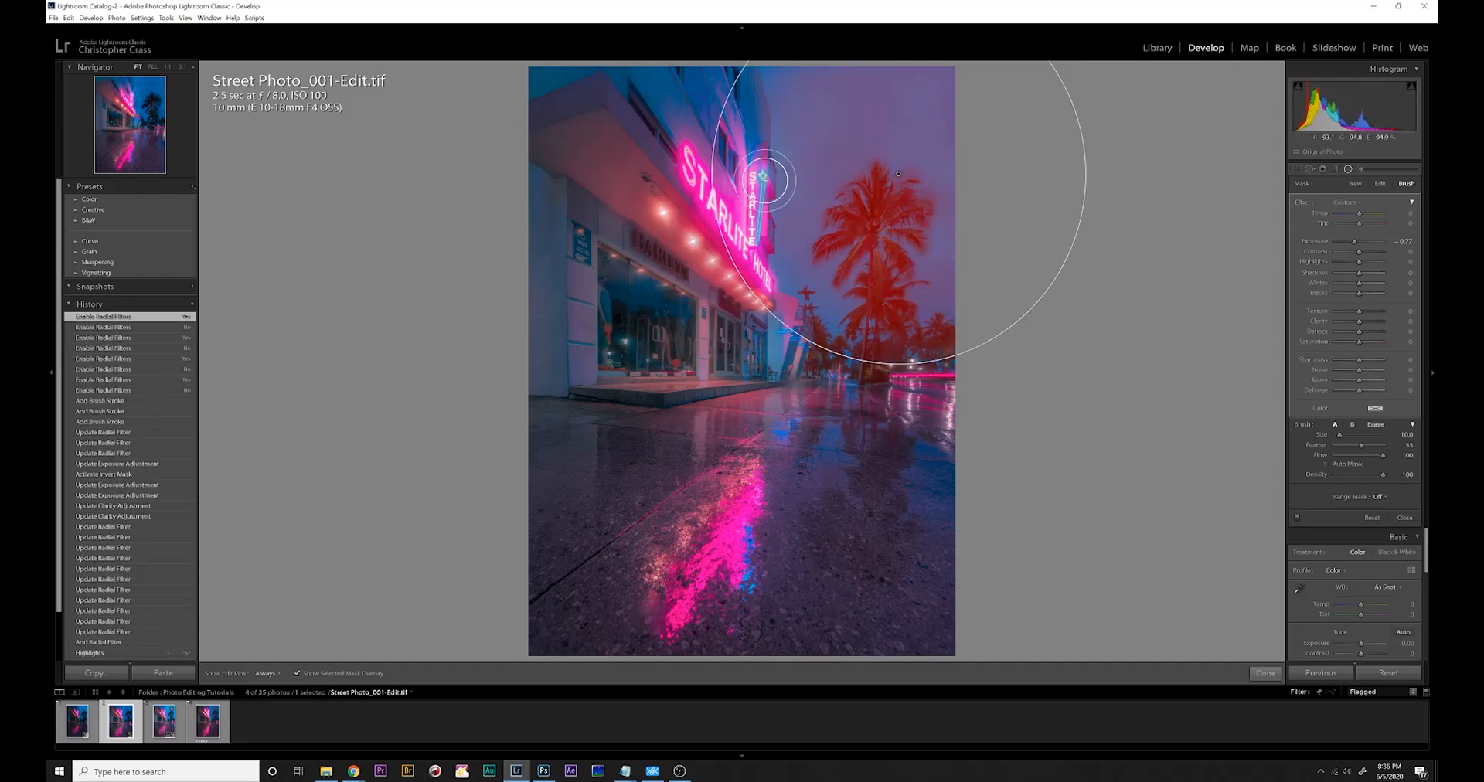
- Erase more of the radial filter's mask along the hotel facade beside the sign and hide the mask overlay
{"action": "left_click_drag", "start_coordinate": [732, 186], "coordinate": [725, 198]}
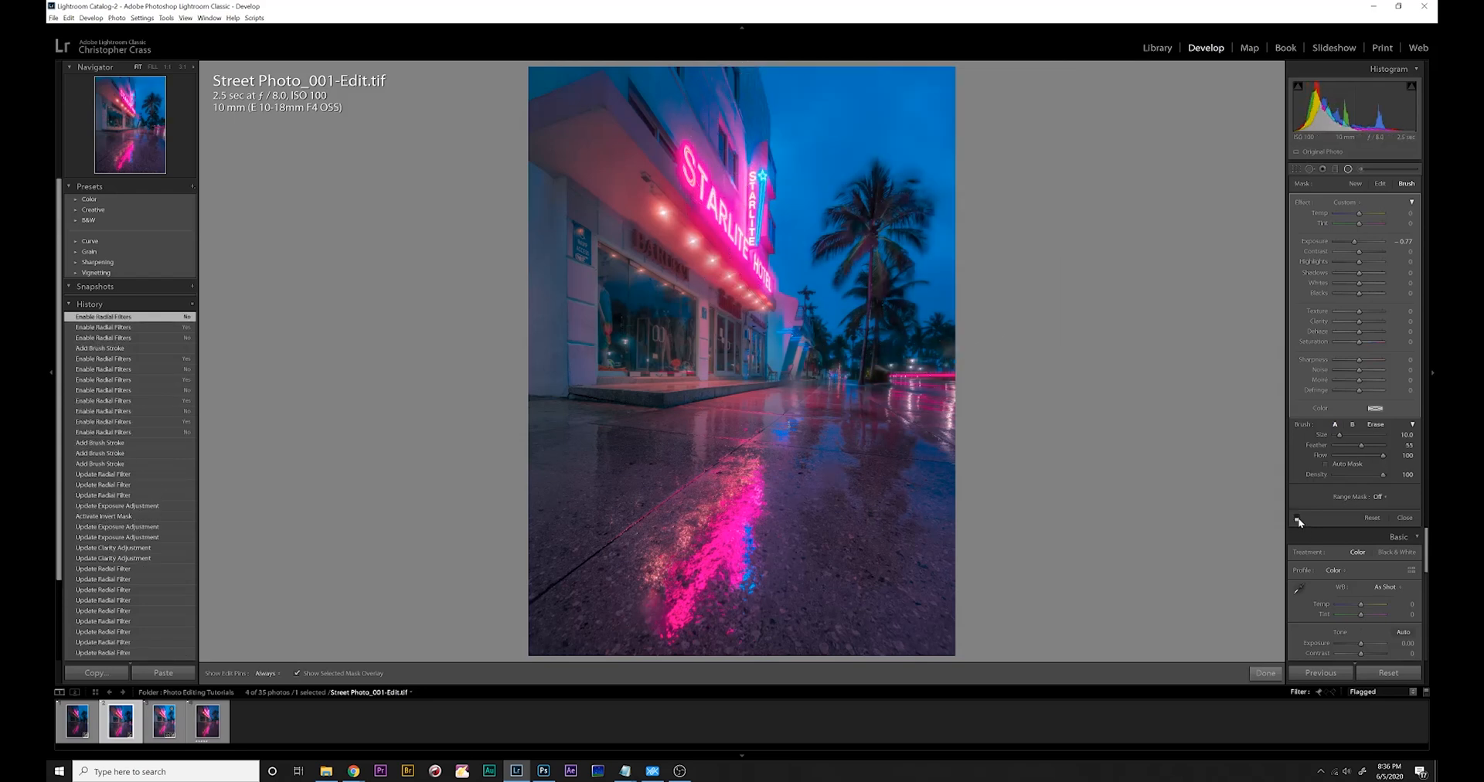
{"action": "left_click", "coordinate": [1297, 517]}
{"action": "left_click_drag", "start_coordinate": [734, 203], "coordinate": [734, 120]}
{"action": "left_click", "coordinate": [1298, 517]}
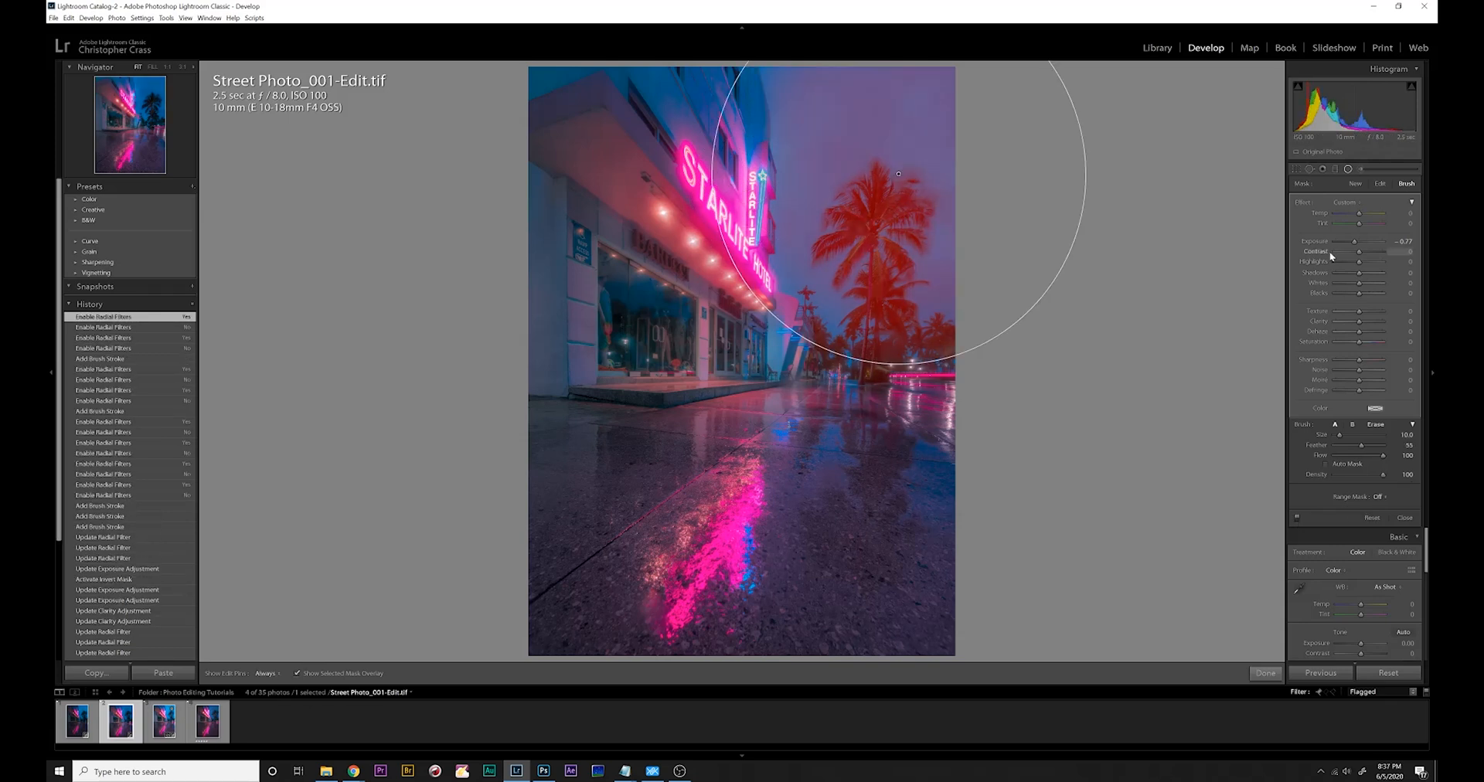
{"action": "left_click", "coordinate": [298, 674]}
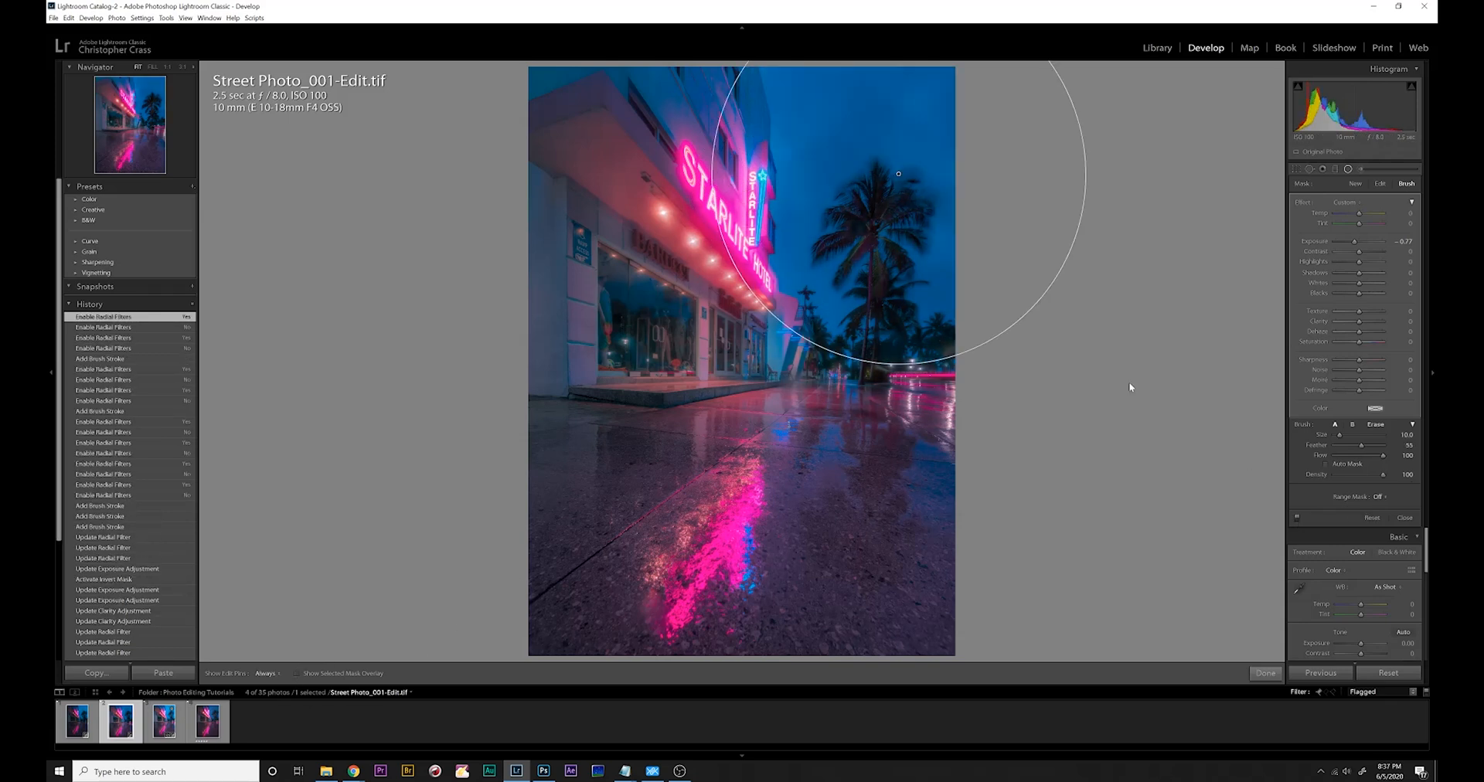
- Set the radial filter's Exposure to -0.53 and compare the photo with the filter off and on
{"action": "double_click", "coordinate": [1355, 244]}
{"action": "left_click", "coordinate": [1354, 243]}
{"action": "double_click", "coordinate": [1358, 244]}
{"action": "left_click_drag", "start_coordinate": [1358, 244], "coordinate": [1356, 246]}
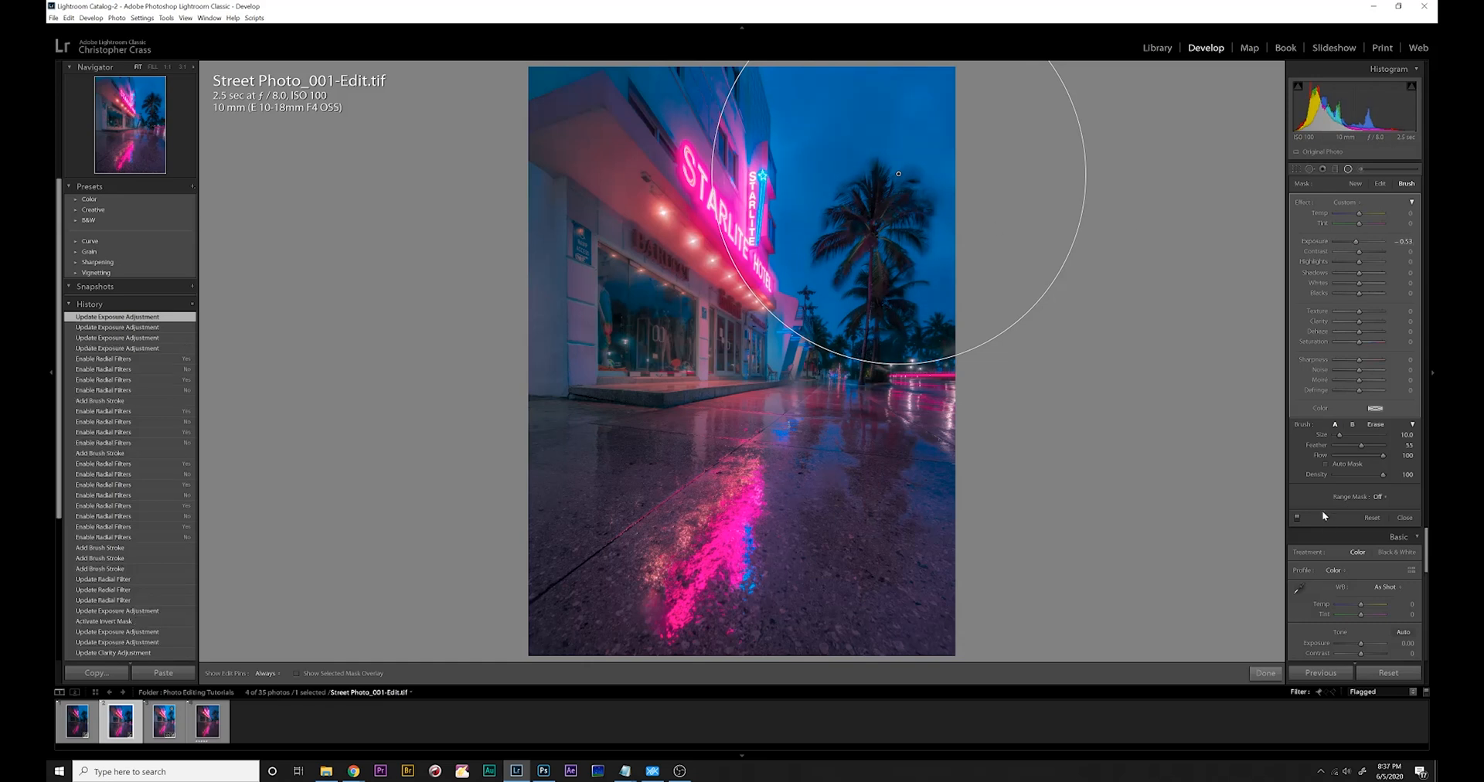
{"action": "left_click", "coordinate": [1297, 517]}
{"action": "left_click", "coordinate": [1297, 517]}
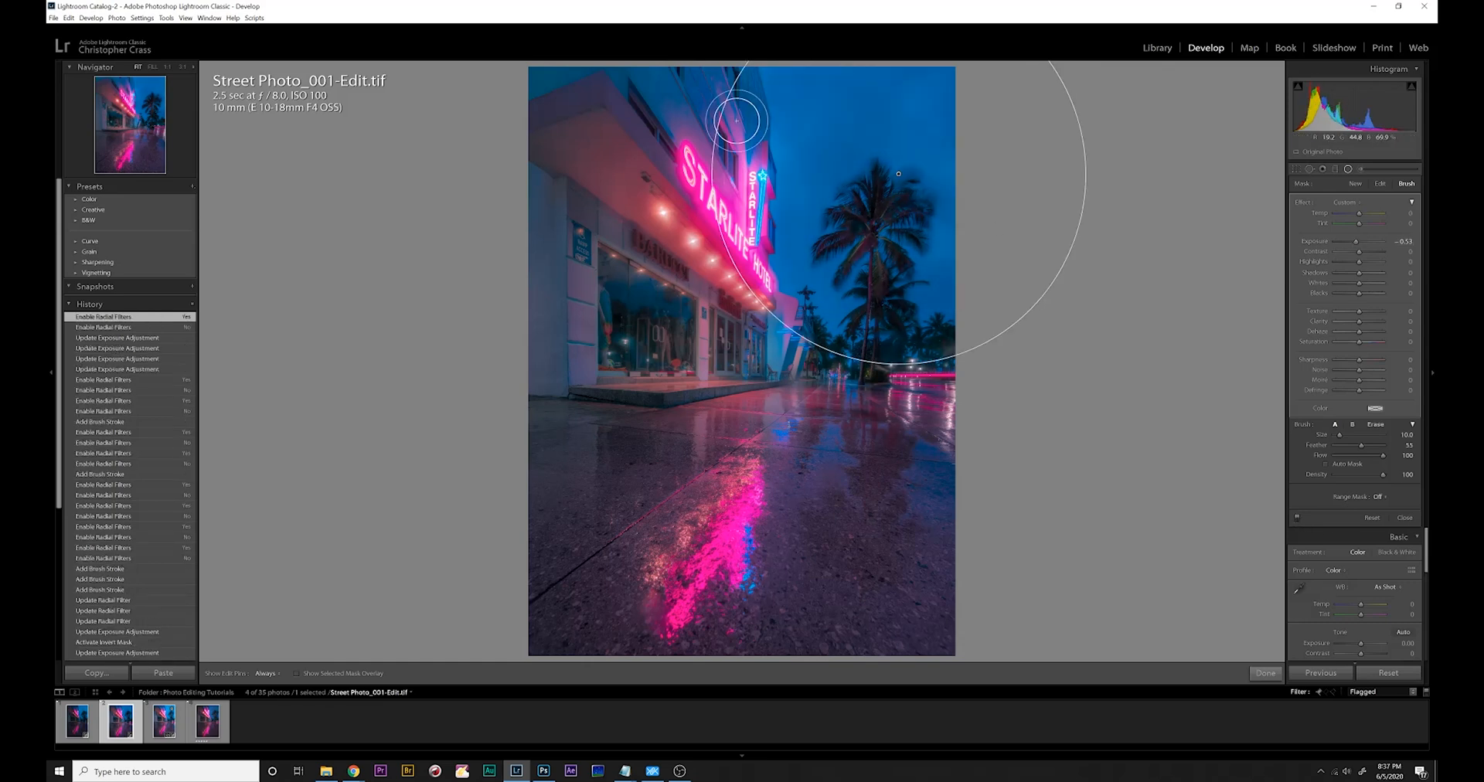
- Enlarge the mask brush to size 12 and retouch the radial filter's mask around the upper hotel facade, erasing it over the building
{"action": "scroll", "coordinate": [812, 140], "scroll_direction": "up", "scroll_amount": 2}
{"action": "key", "text": "h"}
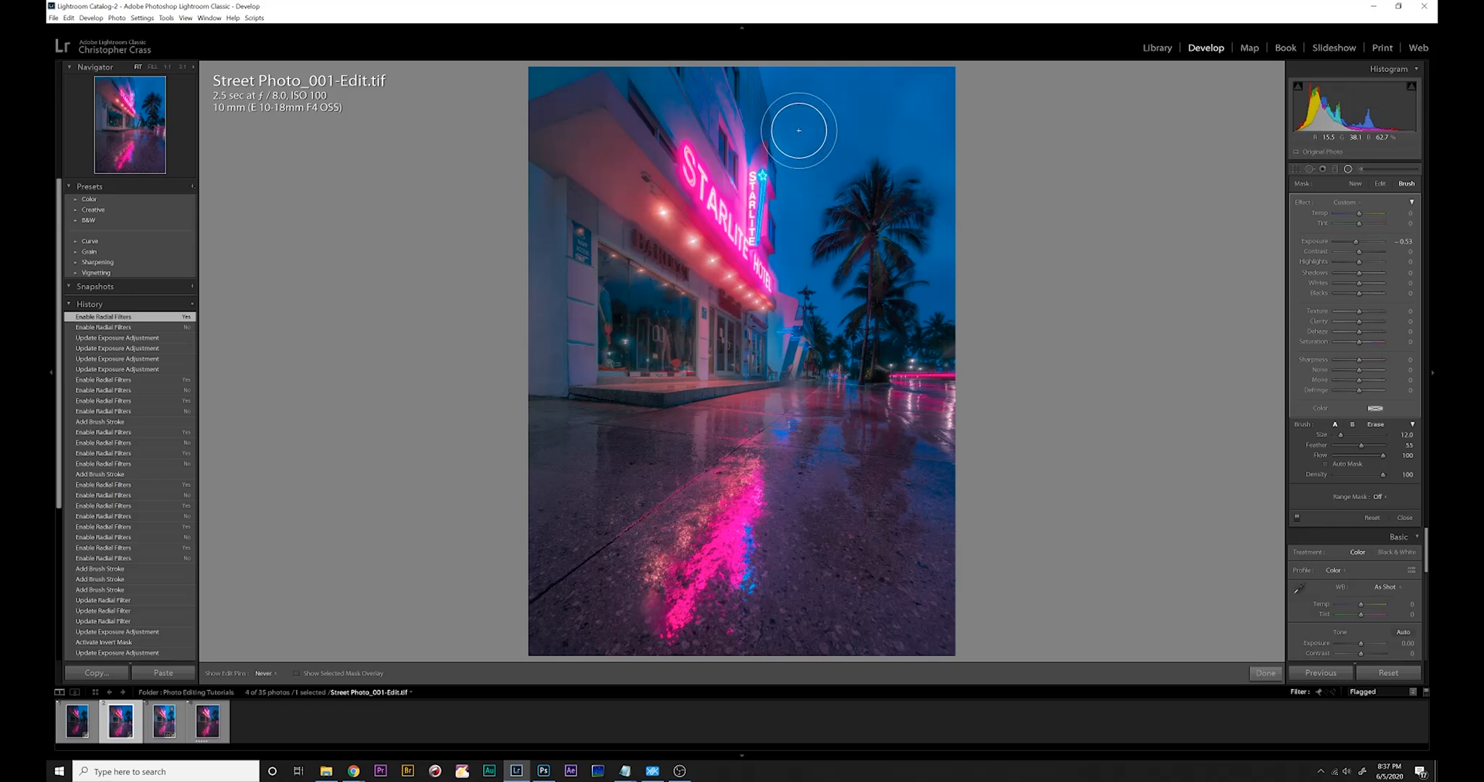
{"action": "left_click", "coordinate": [780, 45]}
{"action": "left_click", "coordinate": [1297, 517]}
{"action": "left_click", "coordinate": [1297, 517]}
{"action": "key", "text": "alt"}
{"action": "key", "text": "h"}
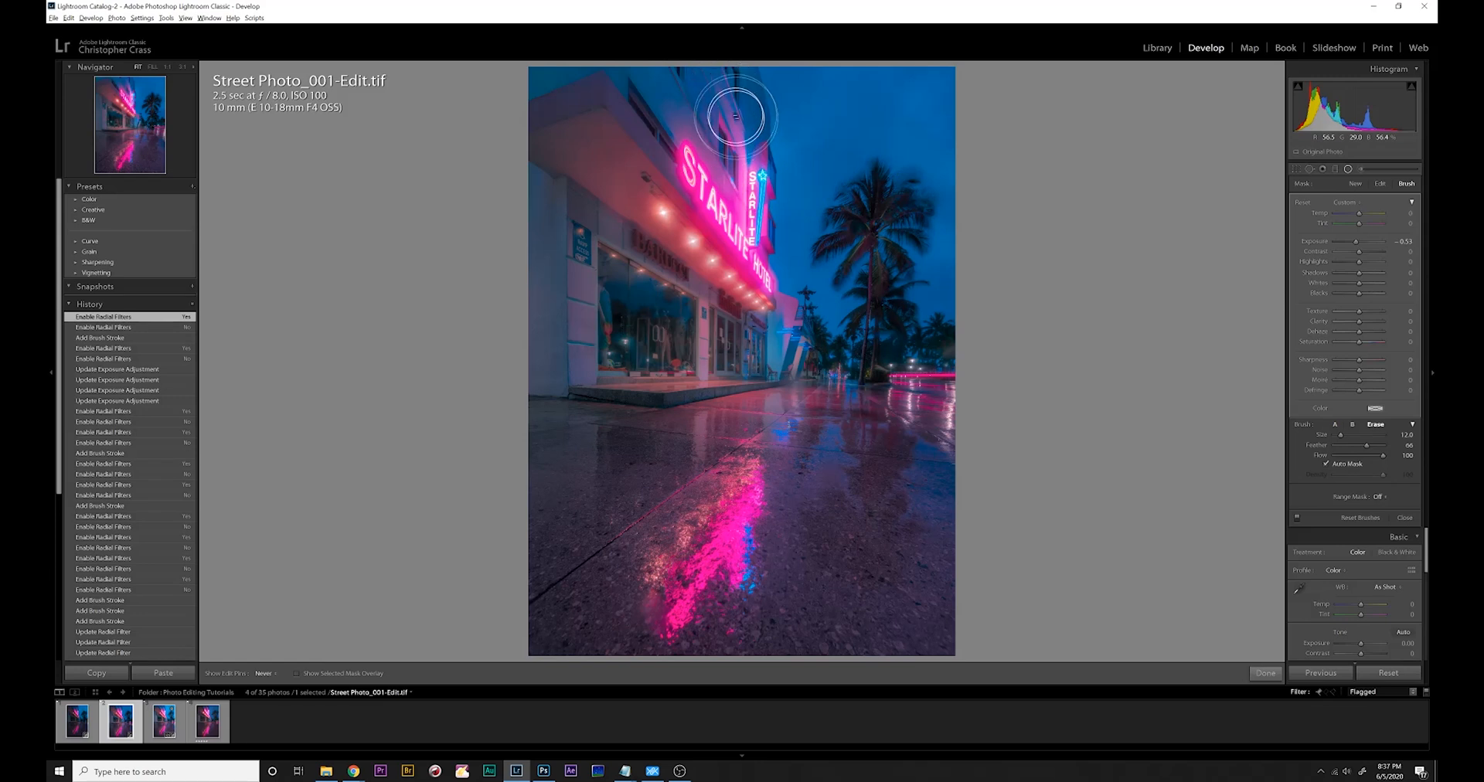
{"action": "left_click_drag", "start_coordinate": [732, 120], "coordinate": [742, 143]}
{"action": "key", "text": "h"}
{"action": "left_click", "coordinate": [1297, 517]}
{"action": "left_click", "coordinate": [1297, 517]}
- Apply a Luminance range mask to the radial filter and set its Range to 50/100
{"action": "left_click", "coordinate": [1374, 497]}
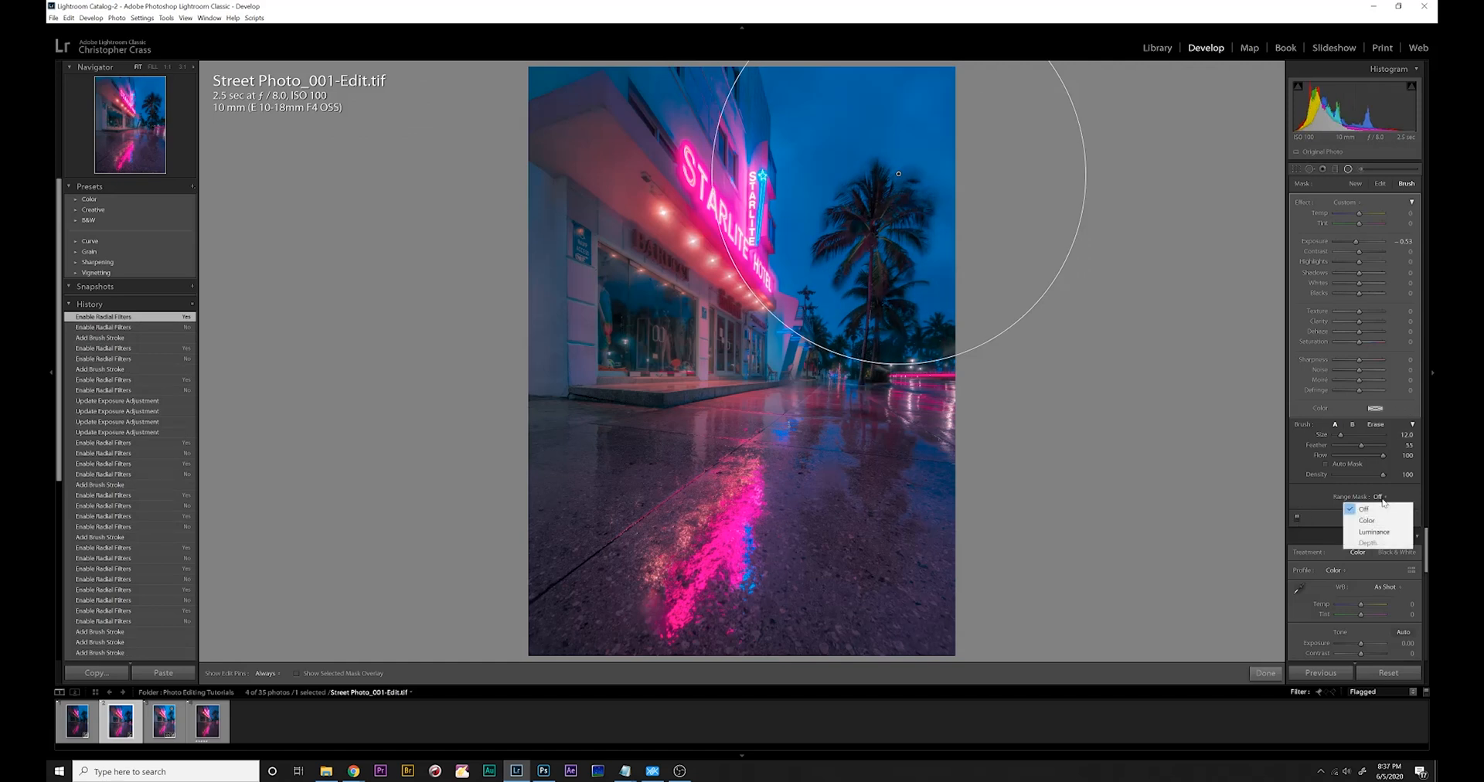
{"action": "left_click", "coordinate": [1380, 523]}
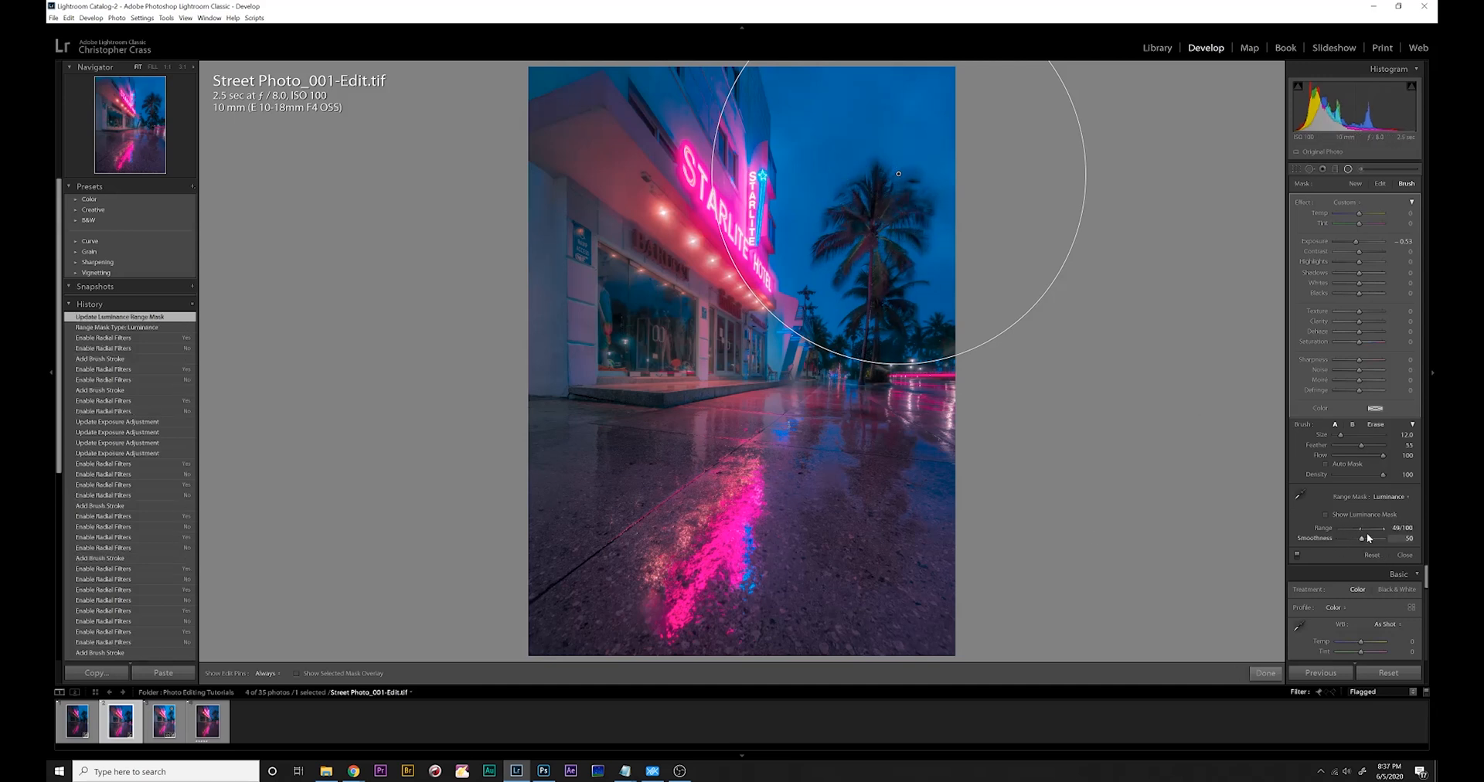
{"action": "mouse_move", "coordinate": [1352, 529]}
{"action": "left_mouse_down"}
{"action": "mouse_move", "coordinate": [1368, 530]}
{"action": "mouse_move", "coordinate": [1347, 529]}
{"action": "left_mouse_up"}
{"action": "left_click_drag", "start_coordinate": [1362, 532], "coordinate": [1355, 533]}
- Compare the luminance-masked radial filter's effect on the sky and building by switching it off and on
{"action": "left_click", "coordinate": [1296, 556]}
{"action": "left_click", "coordinate": [1296, 556]}
{"action": "left_click", "coordinate": [1296, 556]}
{"action": "left_click", "coordinate": [1296, 555]}
{"action": "left_click", "coordinate": [1297, 556]}
{"action": "left_click", "coordinate": [1297, 556]}
{"action": "left_click", "coordinate": [1296, 556]}
{"action": "left_click", "coordinate": [1296, 556]}
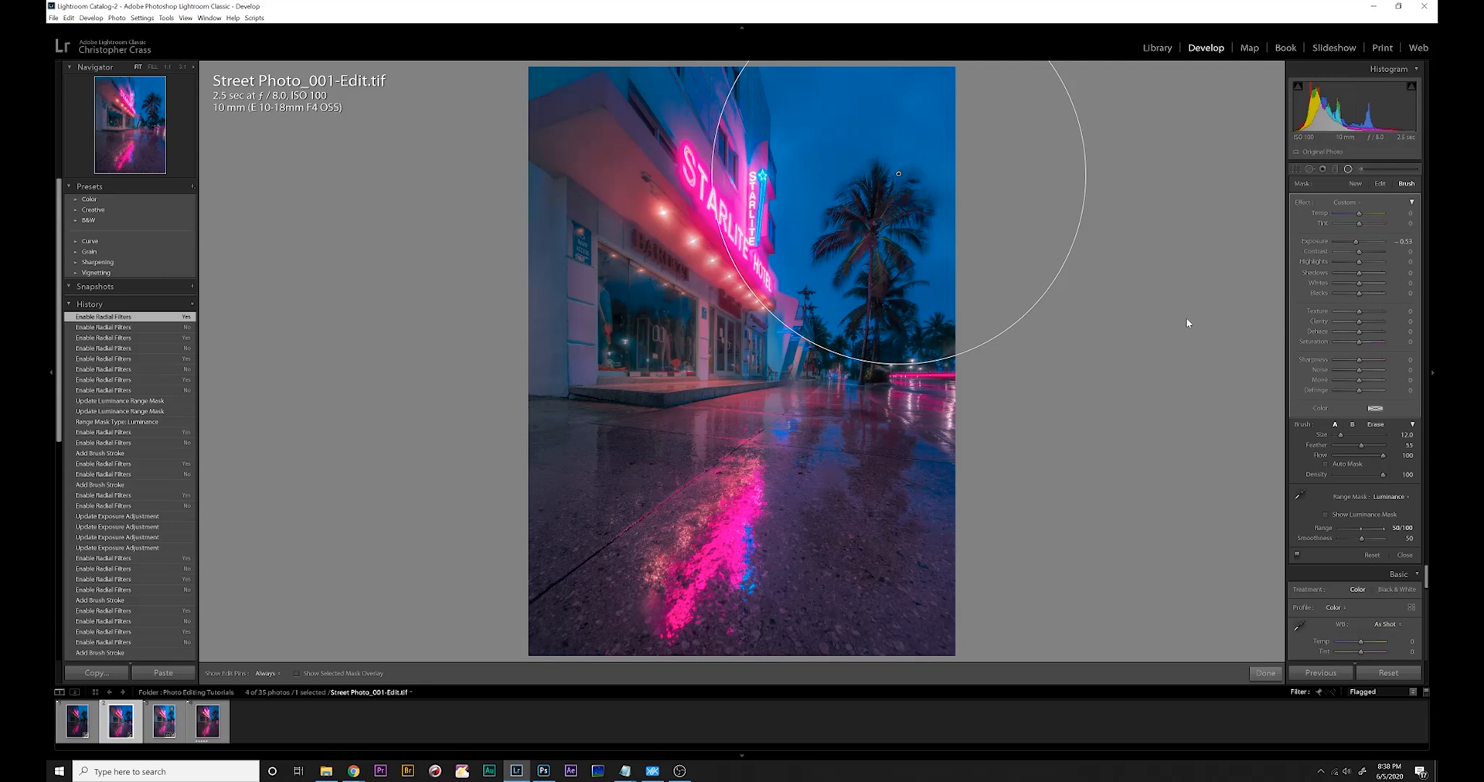
{"action": "left_click", "coordinate": [1296, 555]}
{"action": "left_click", "coordinate": [1296, 556]}
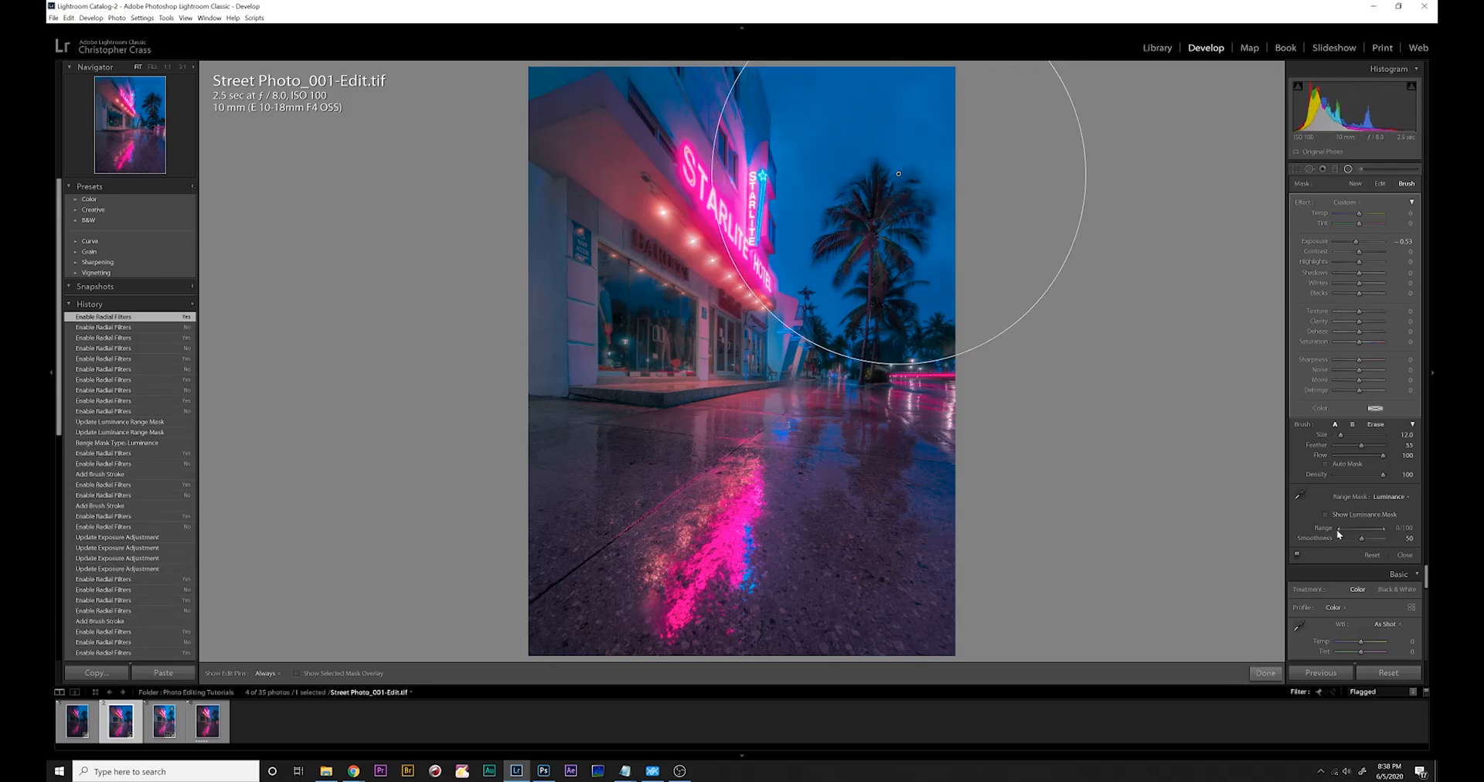
- Readjust the luminance Range to 50/100, fine-tune the radial filter's Exposure and close the filter
{"action": "left_click_drag", "start_coordinate": [1360, 530], "coordinate": [1363, 531]}
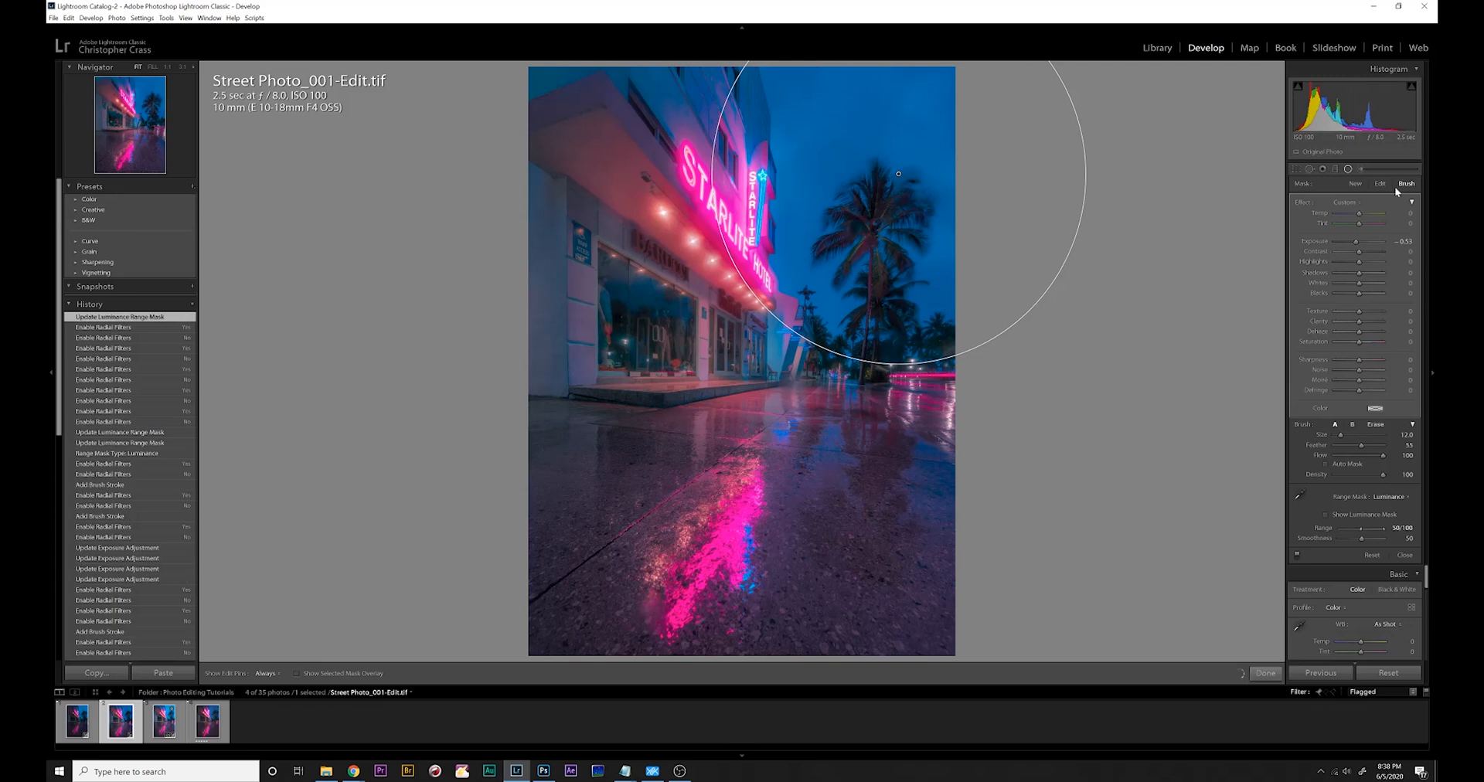
{"action": "left_click", "coordinate": [1356, 239]}
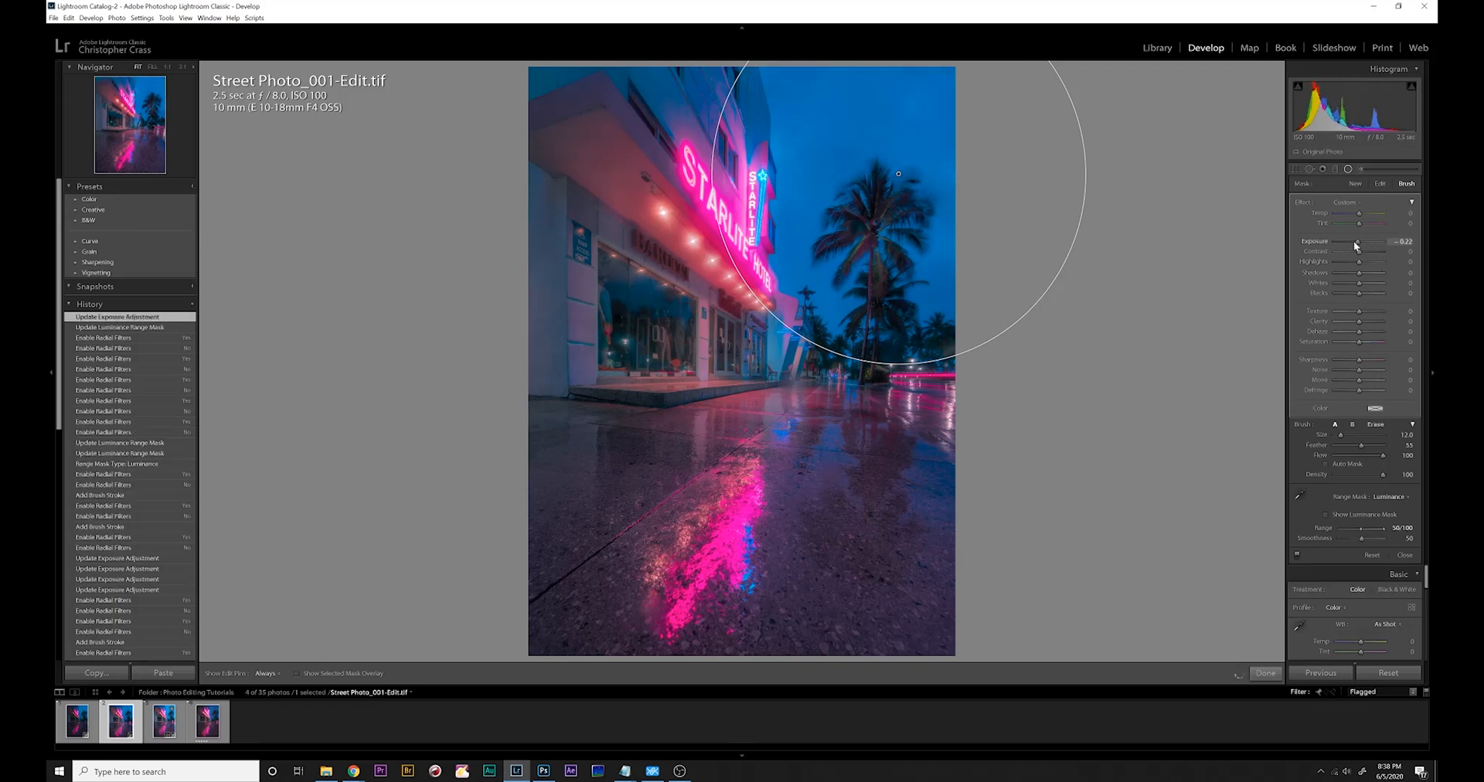
{"action": "left_click", "coordinate": [1353, 239]}
{"action": "left_click", "coordinate": [1348, 168]}
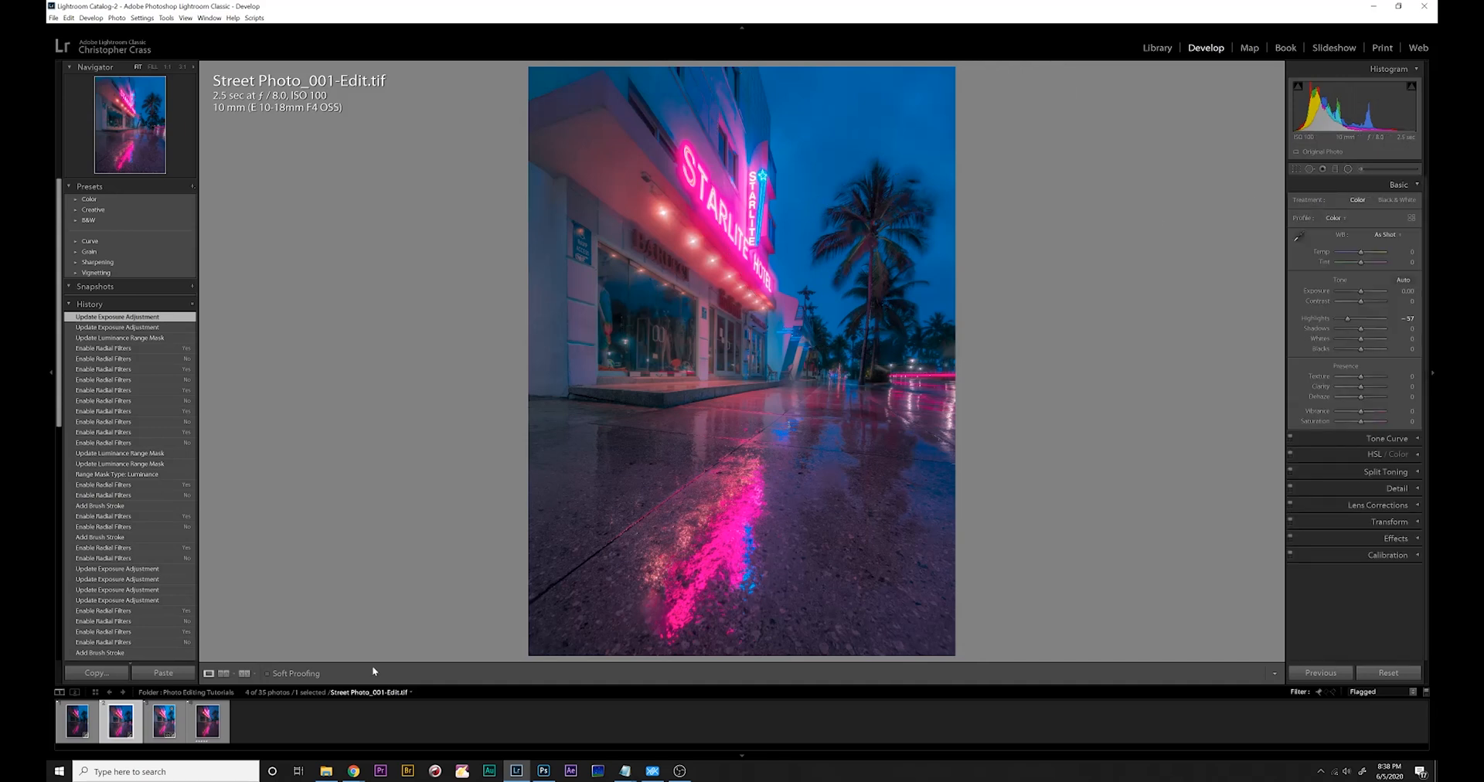
- Compare with Street Photo_003.jpg, and set the edited photo's Highlights to -13, Shadows to +21 and Clarity to -30
{"action": "left_click", "coordinate": [207, 721]}
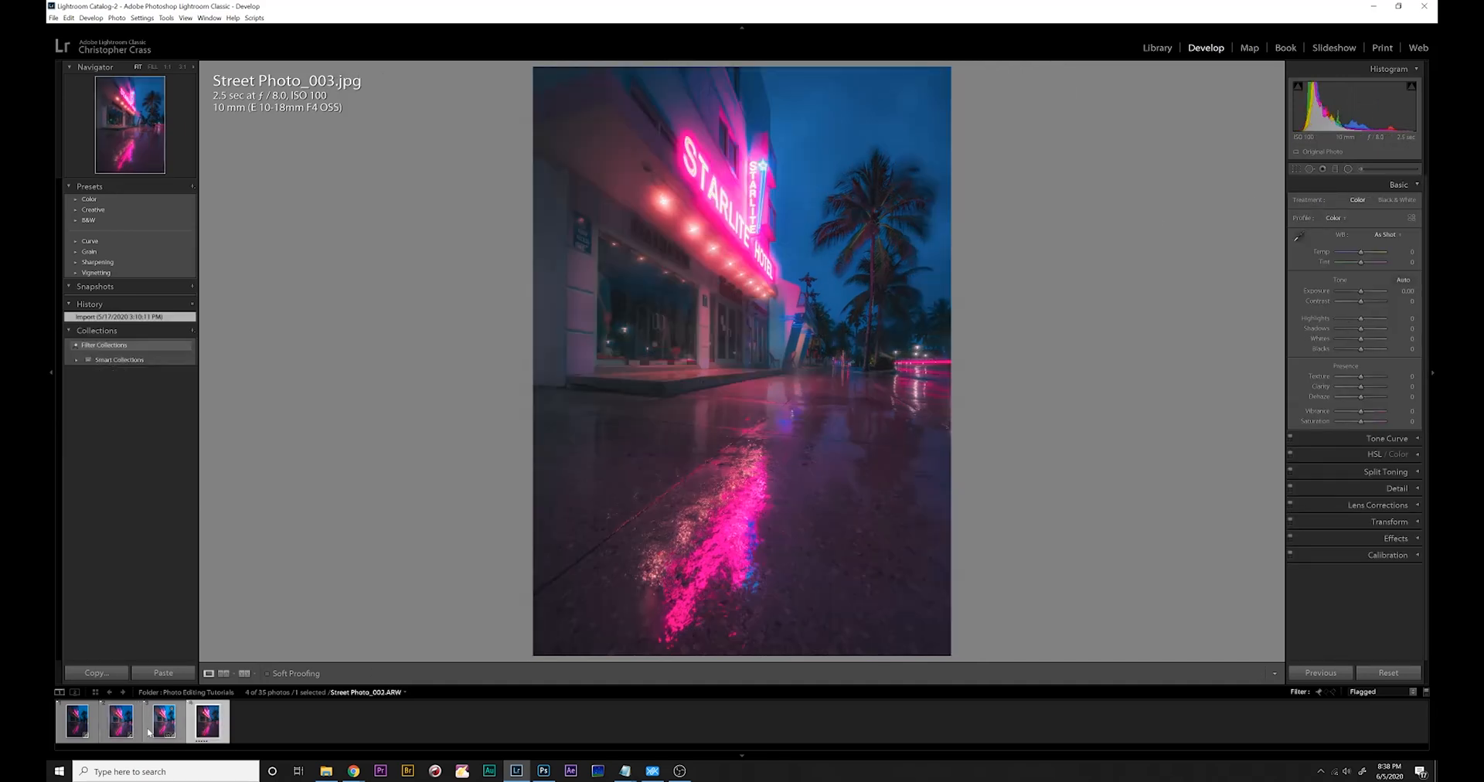
{"action": "left_click", "coordinate": [122, 721]}
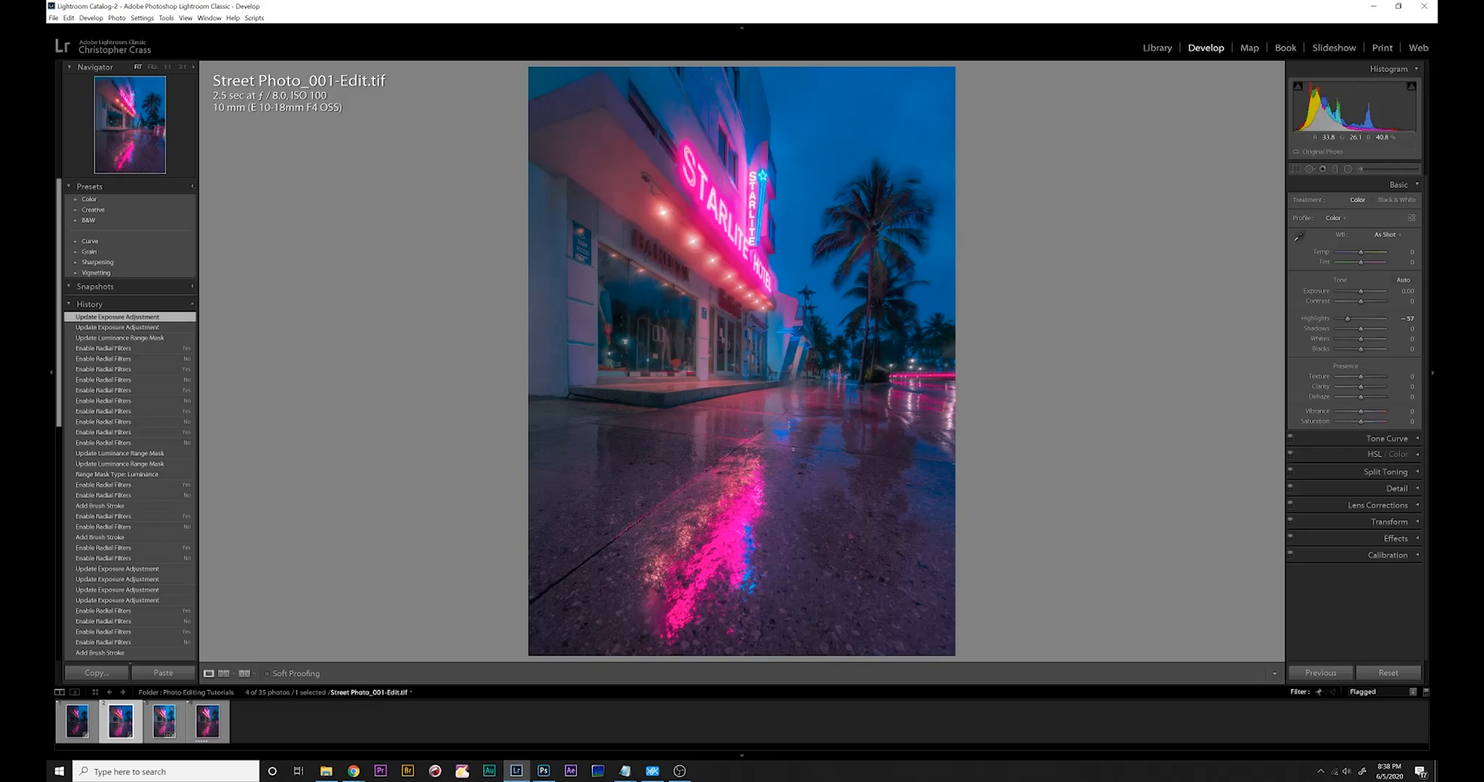
{"action": "left_click_drag", "start_coordinate": [1347, 317], "coordinate": [1358, 319]}
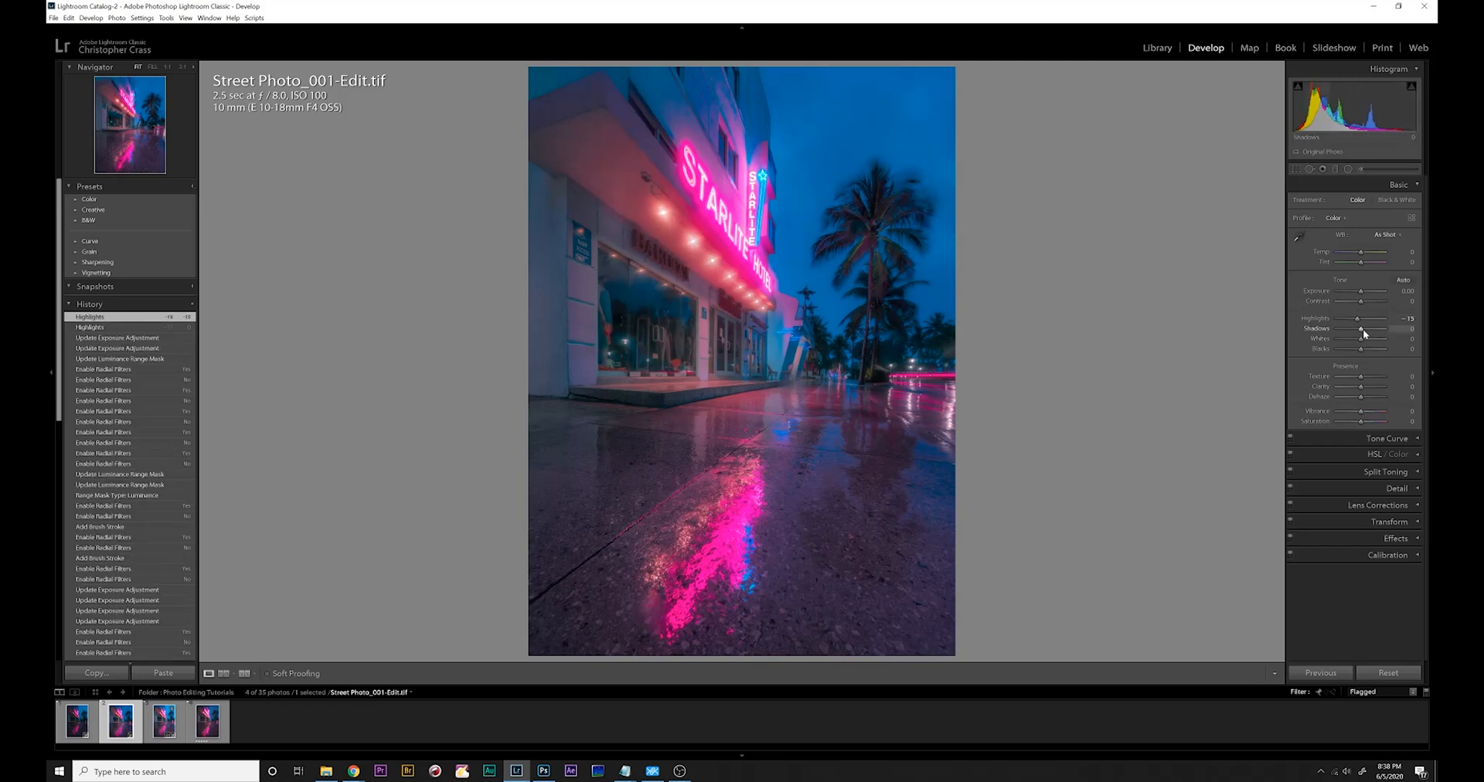
{"action": "left_click_drag", "start_coordinate": [1363, 332], "coordinate": [1367, 327]}
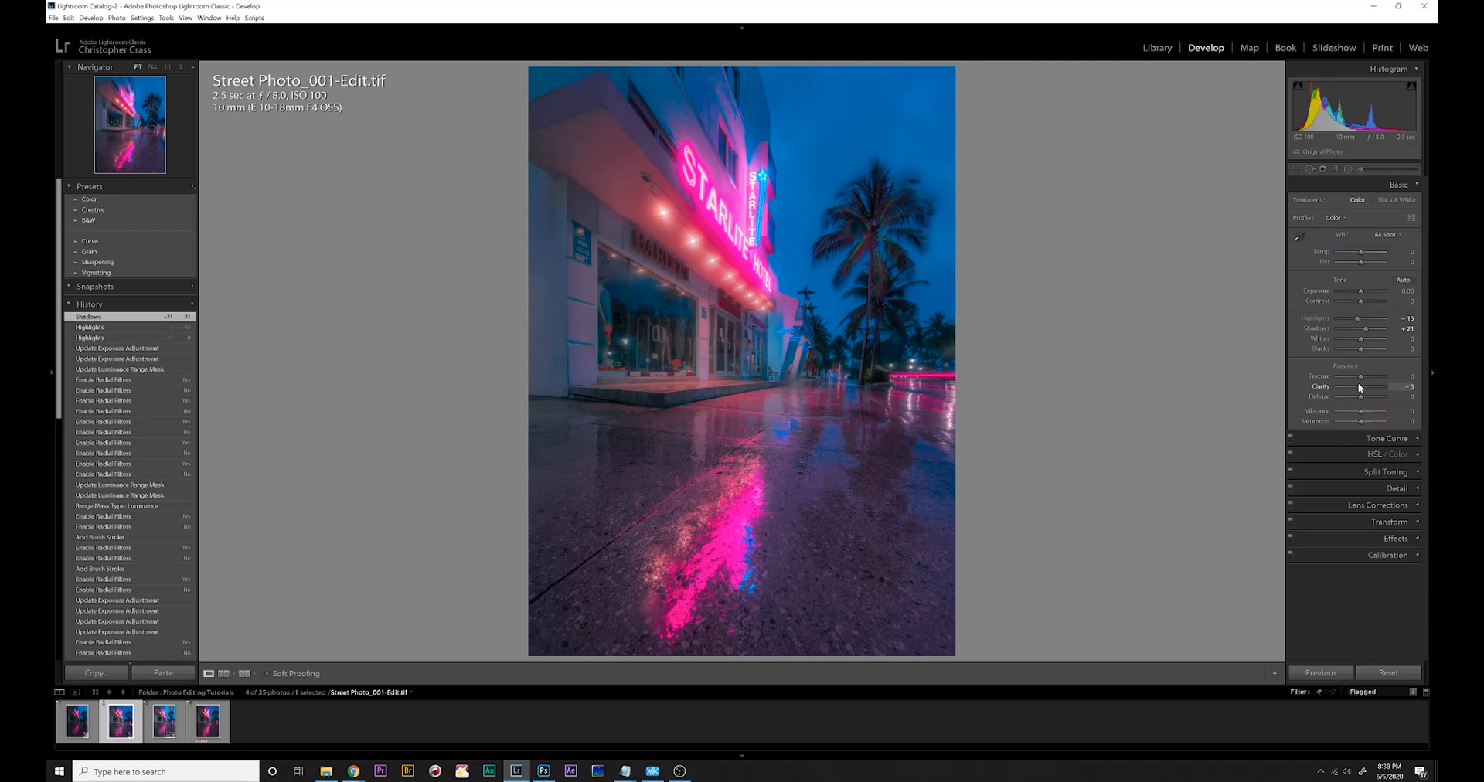
{"action": "left_click_drag", "start_coordinate": [1365, 387], "coordinate": [1351, 384]}
- Examine the neon sign and facade up close and compare the photo before and after the adjustments
{"action": "left_click", "coordinate": [750, 232]}
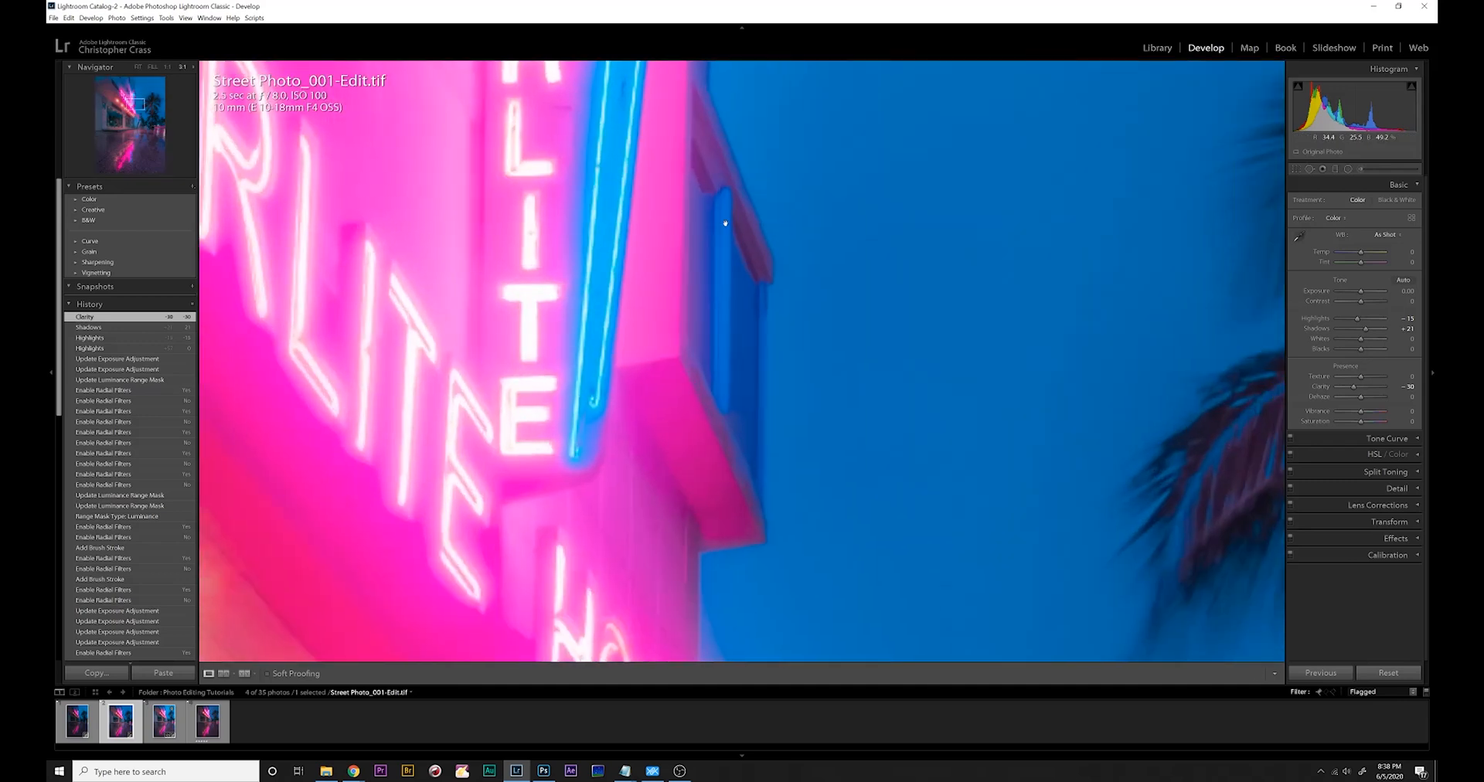
{"action": "left_click", "coordinate": [193, 68]}
{"action": "left_click", "coordinate": [166, 123]}
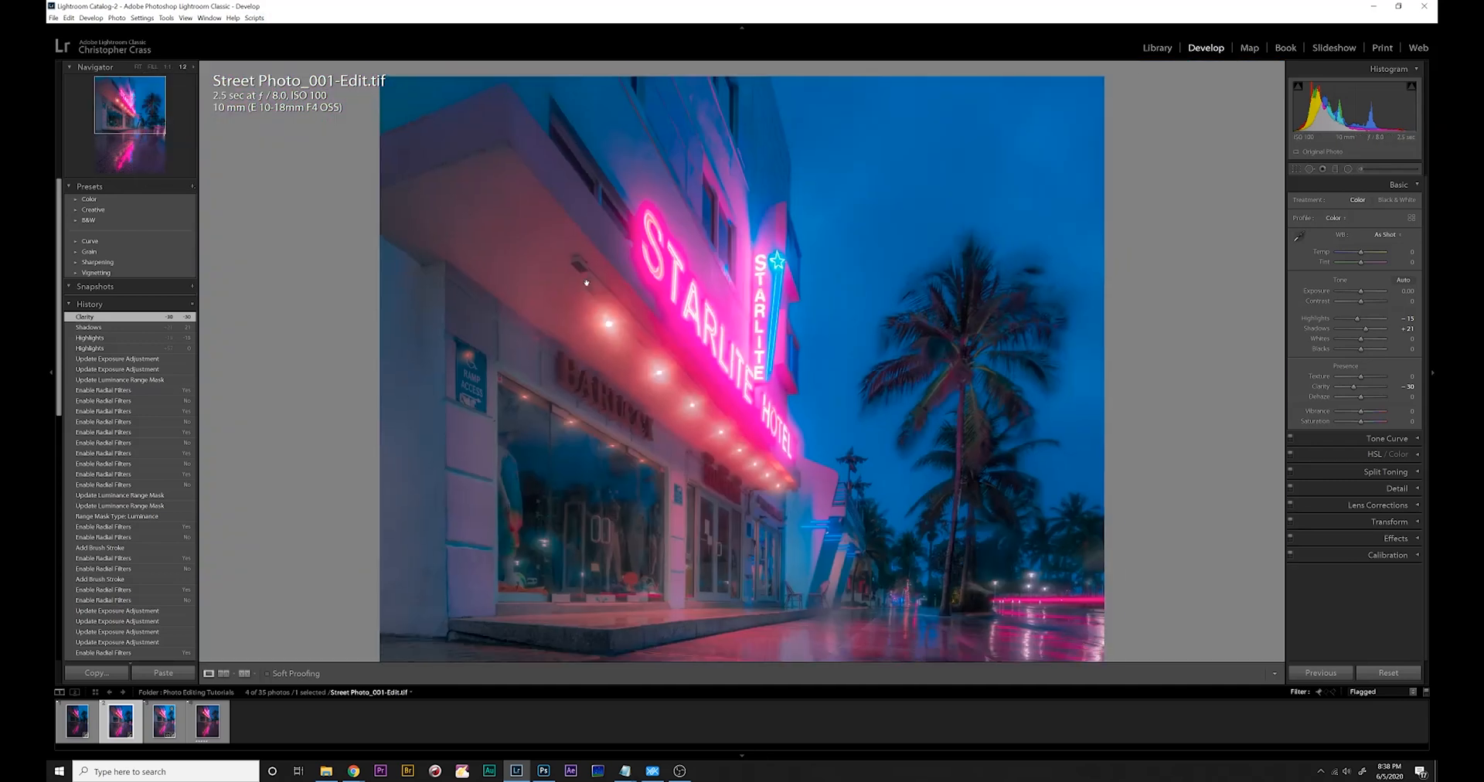
{"action": "left_click", "coordinate": [689, 259]}
{"action": "left_click", "coordinate": [689, 257]}
{"action": "key", "text": "backslash"}
{"action": "key", "text": "bracketright"}
{"action": "key", "text": "backslash"}
{"action": "key", "text": "backslash"}
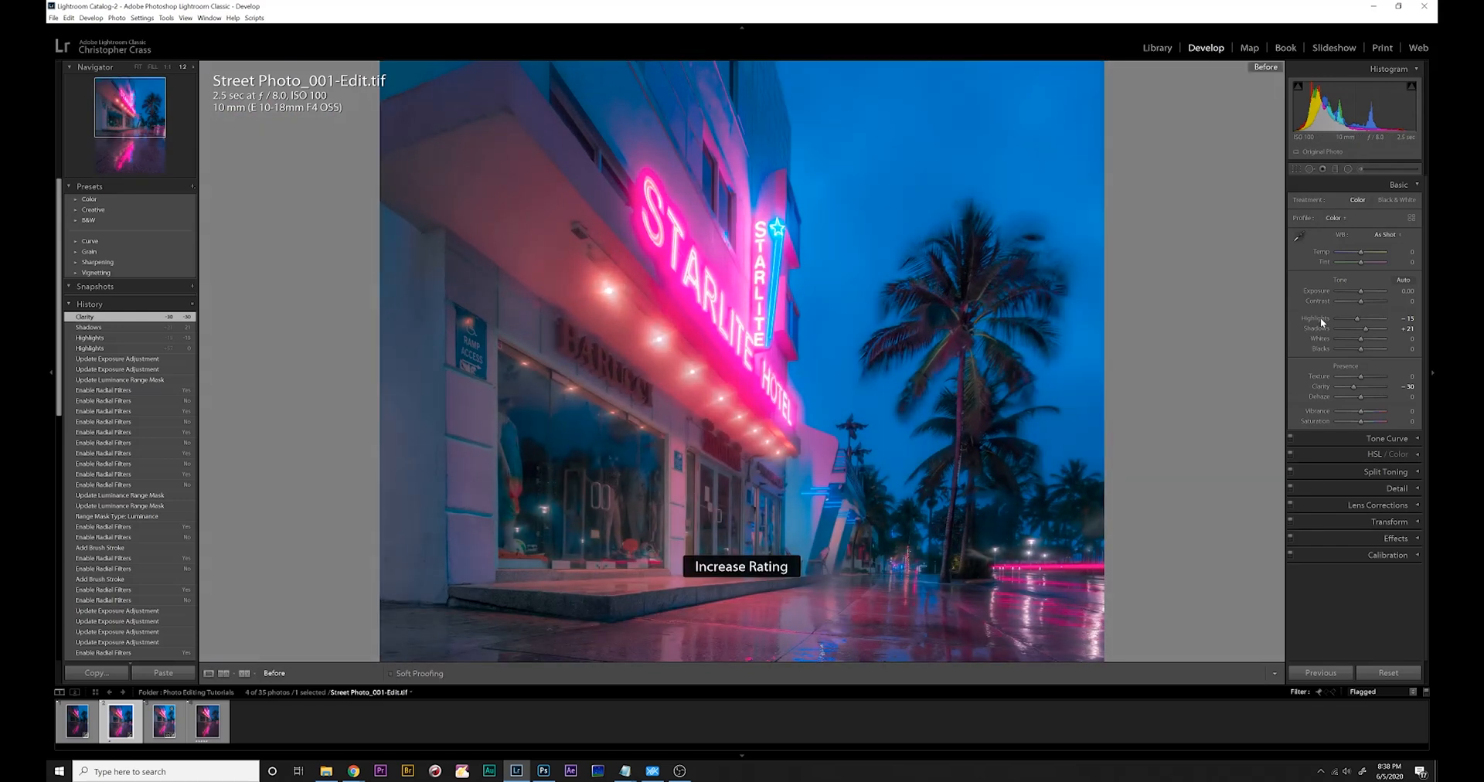
{"action": "left_click", "coordinate": [1075, 301]}
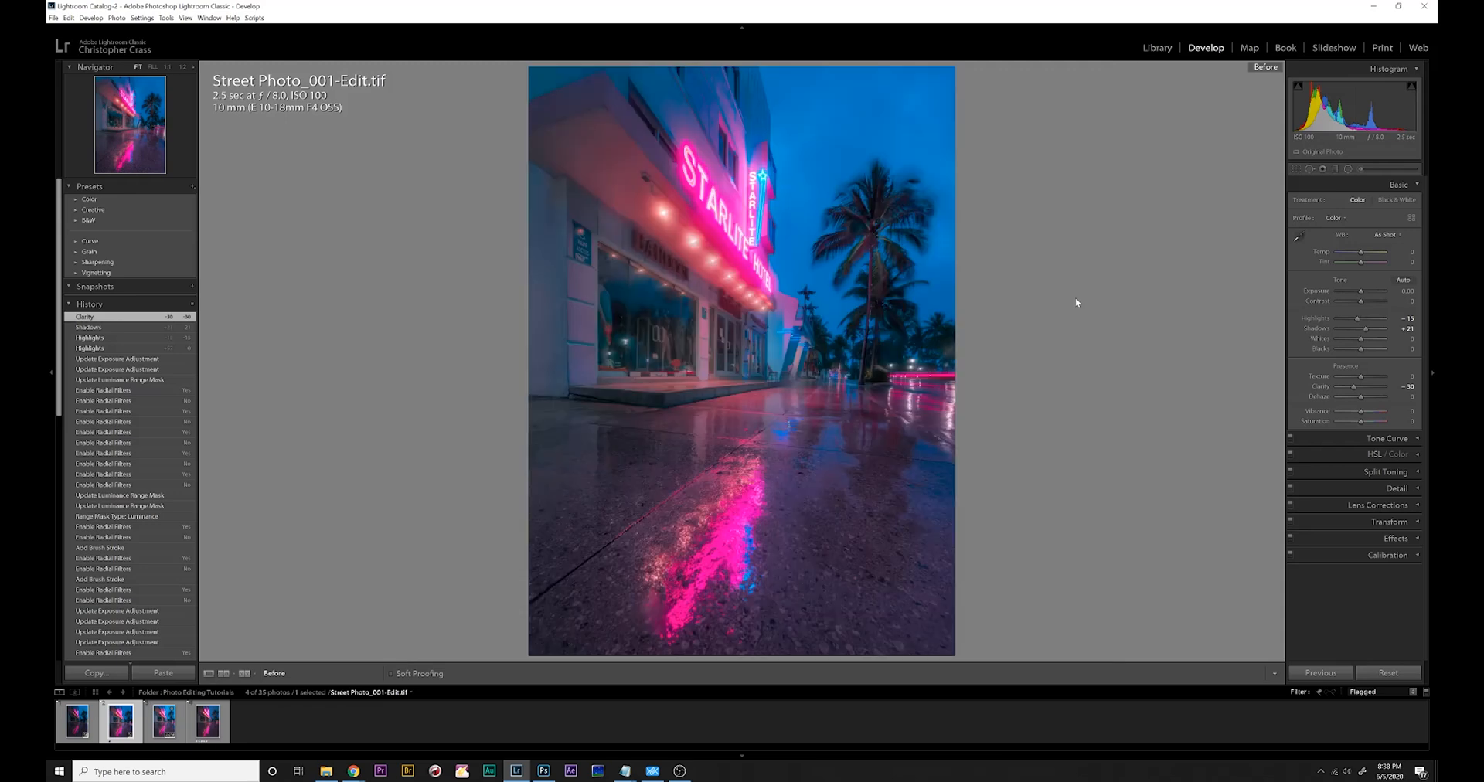
{"action": "key", "text": "backslash"}
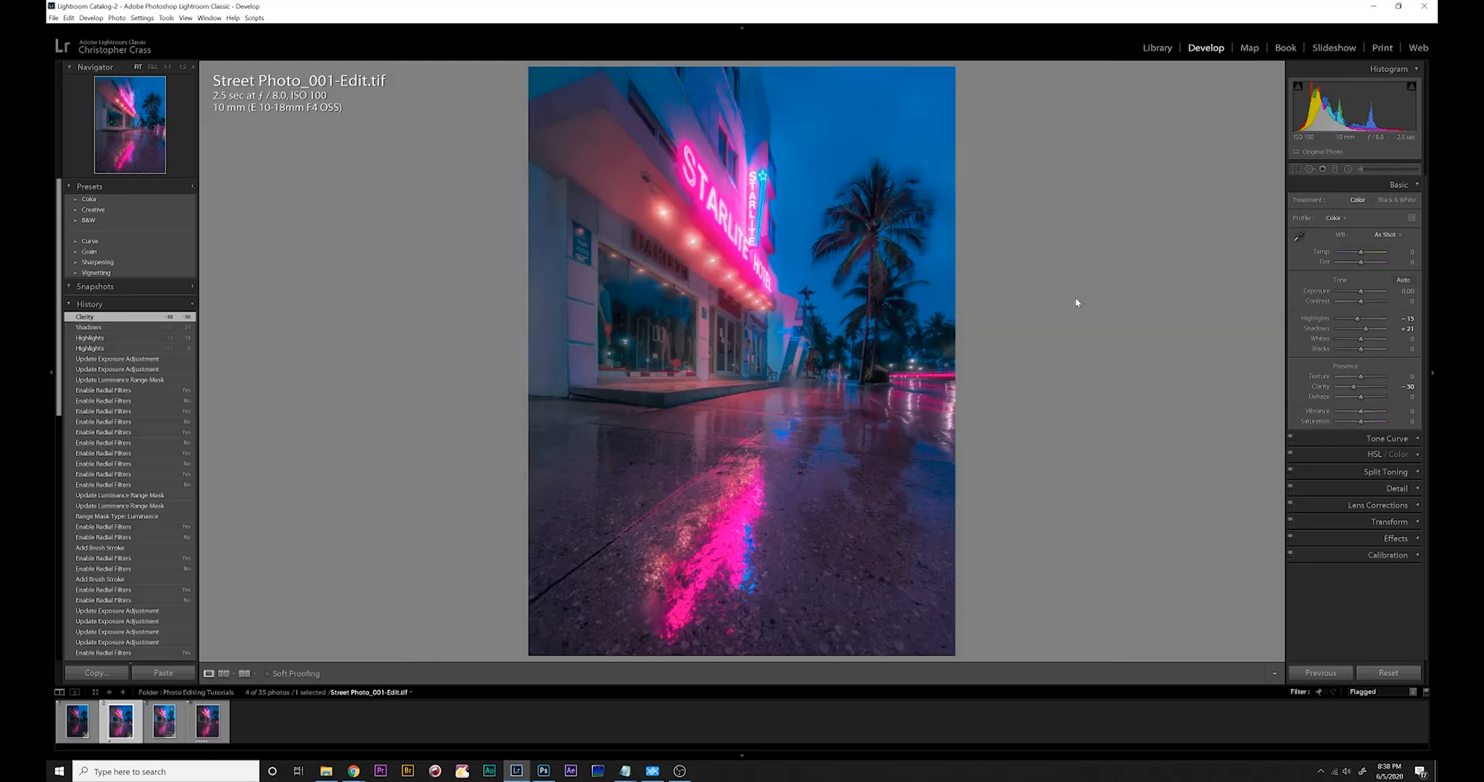
- Add midtone, highlight and shadow points to the RGB tone curve and raise the highlight point slightly
{"action": "left_click", "coordinate": [1416, 184]}
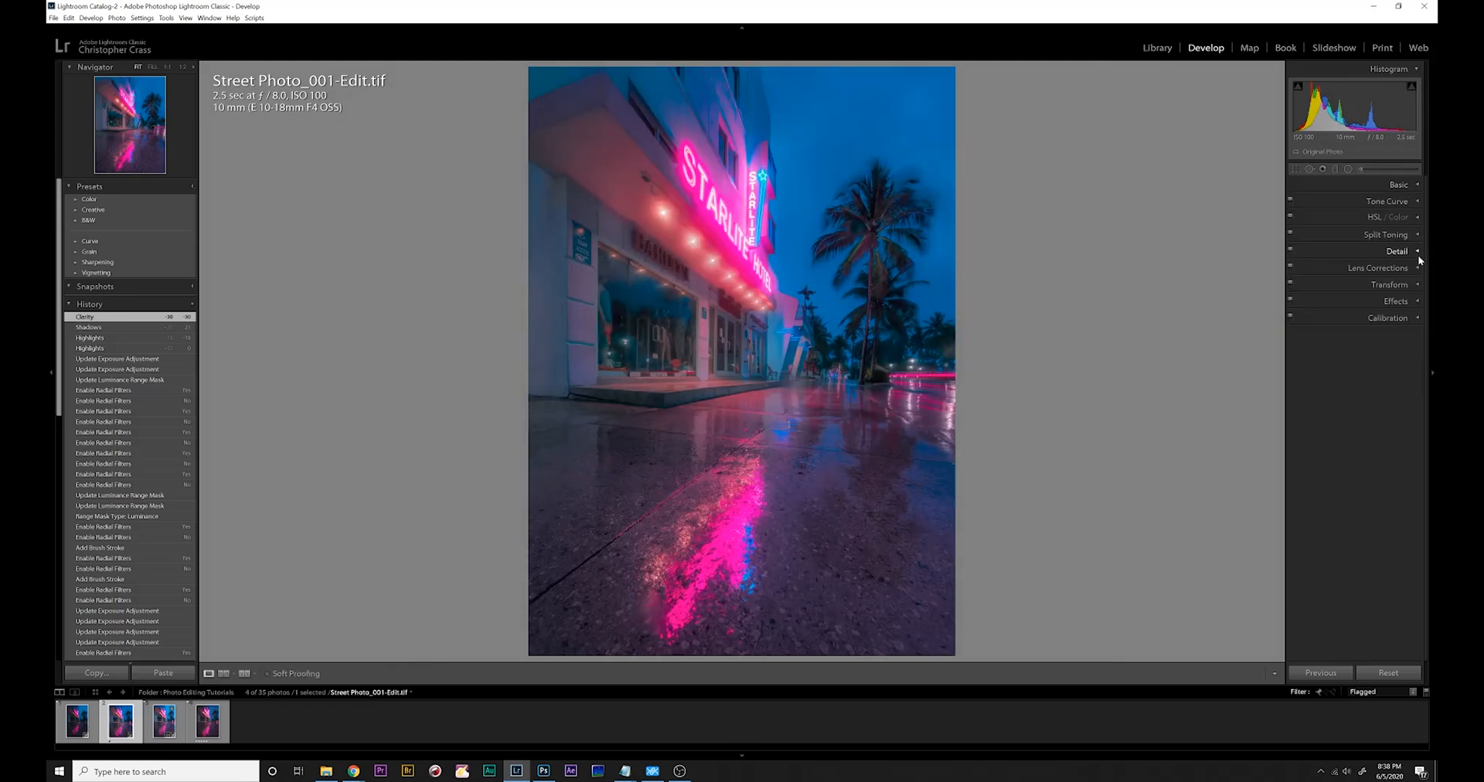
{"action": "left_click", "coordinate": [1387, 201]}
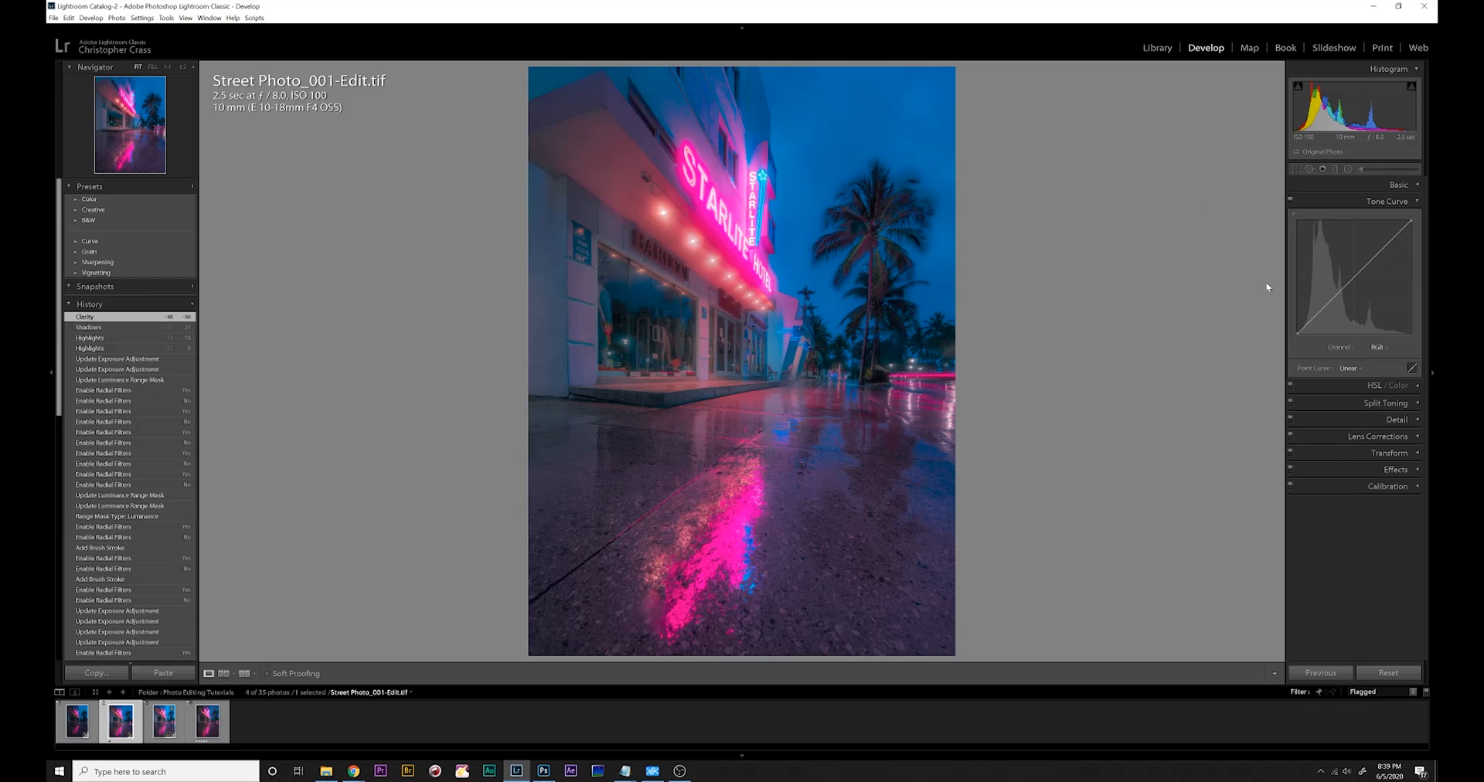
{"action": "left_click", "coordinate": [1354, 278]}
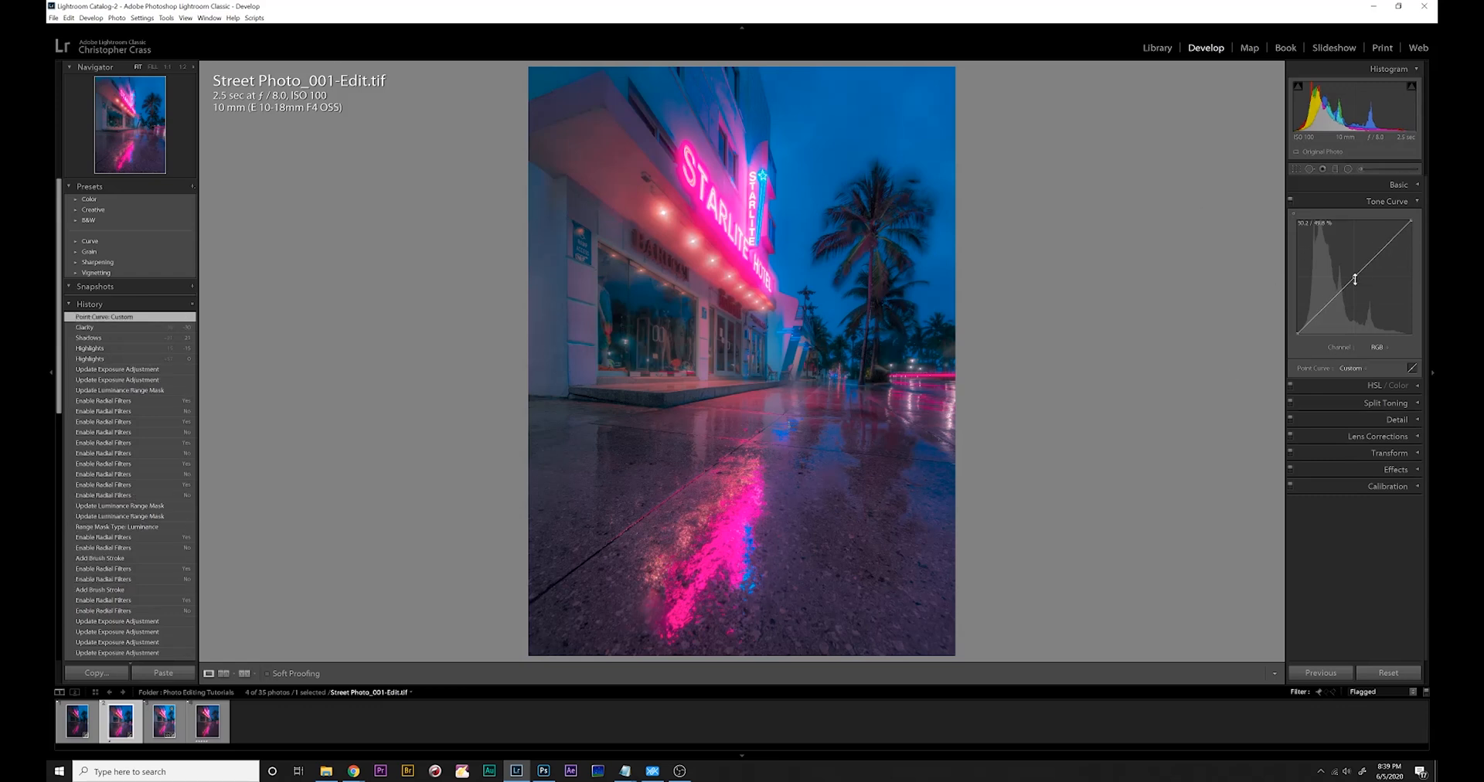
{"action": "left_click", "coordinate": [1366, 261]}
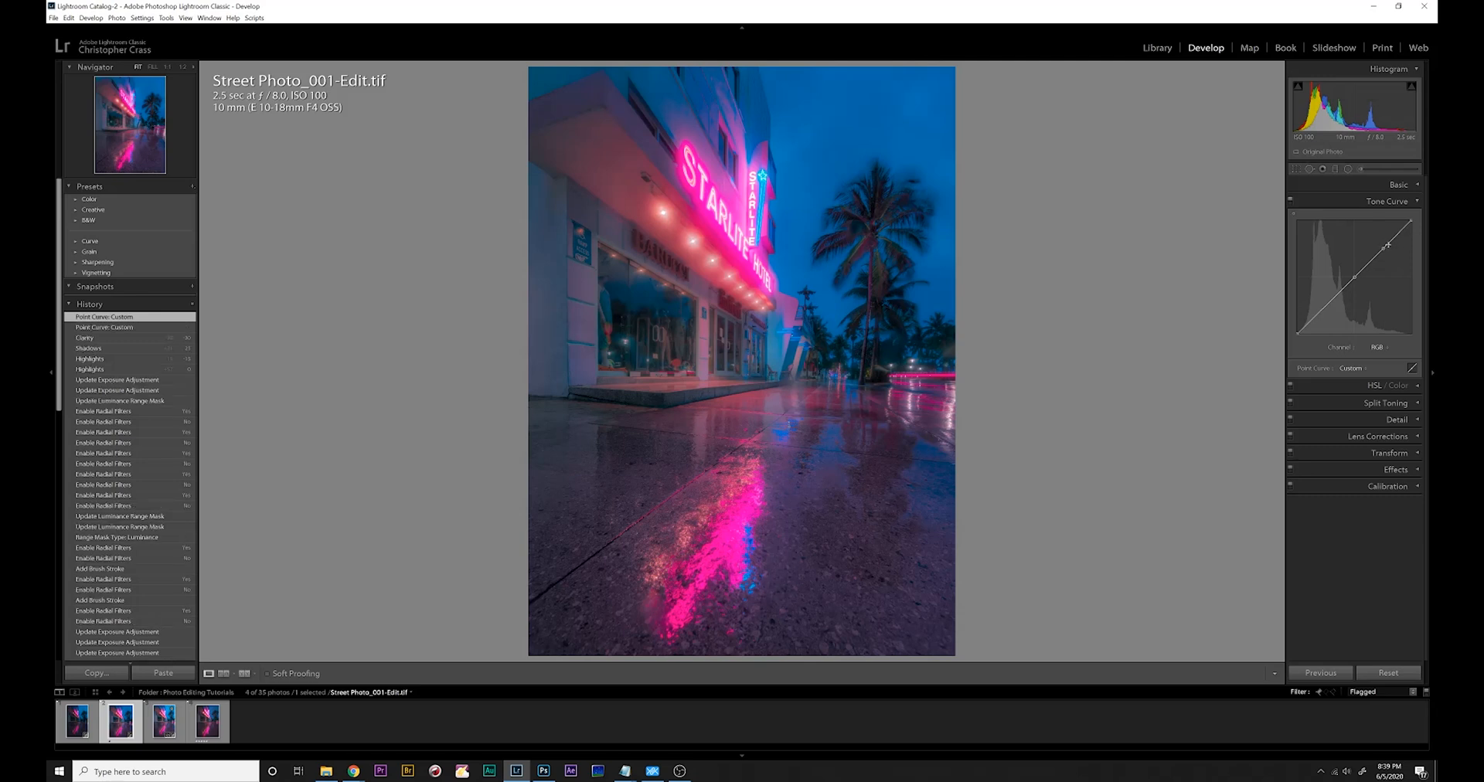
{"action": "left_click", "coordinate": [1325, 306]}
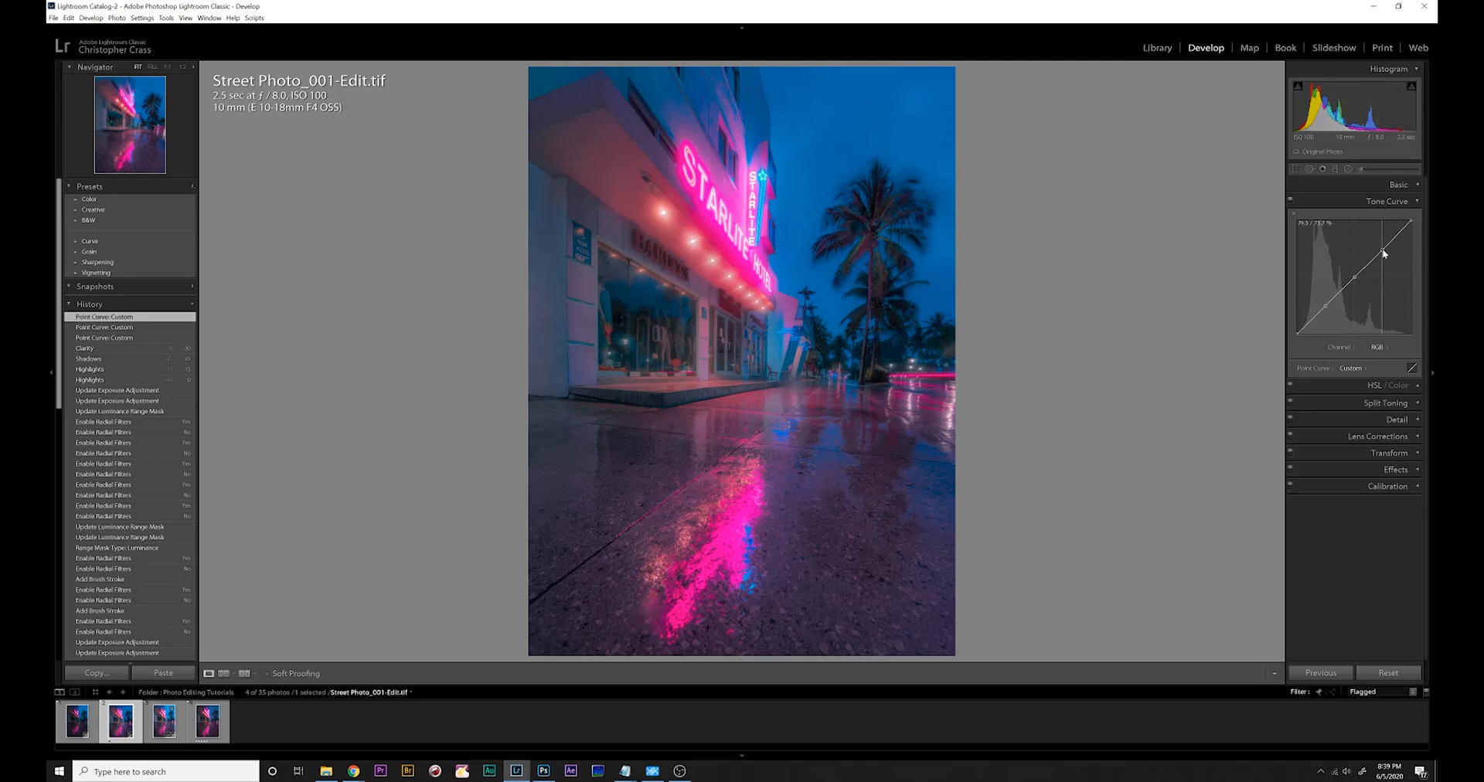
{"action": "left_click_drag", "start_coordinate": [1383, 249], "coordinate": [1383, 245]}
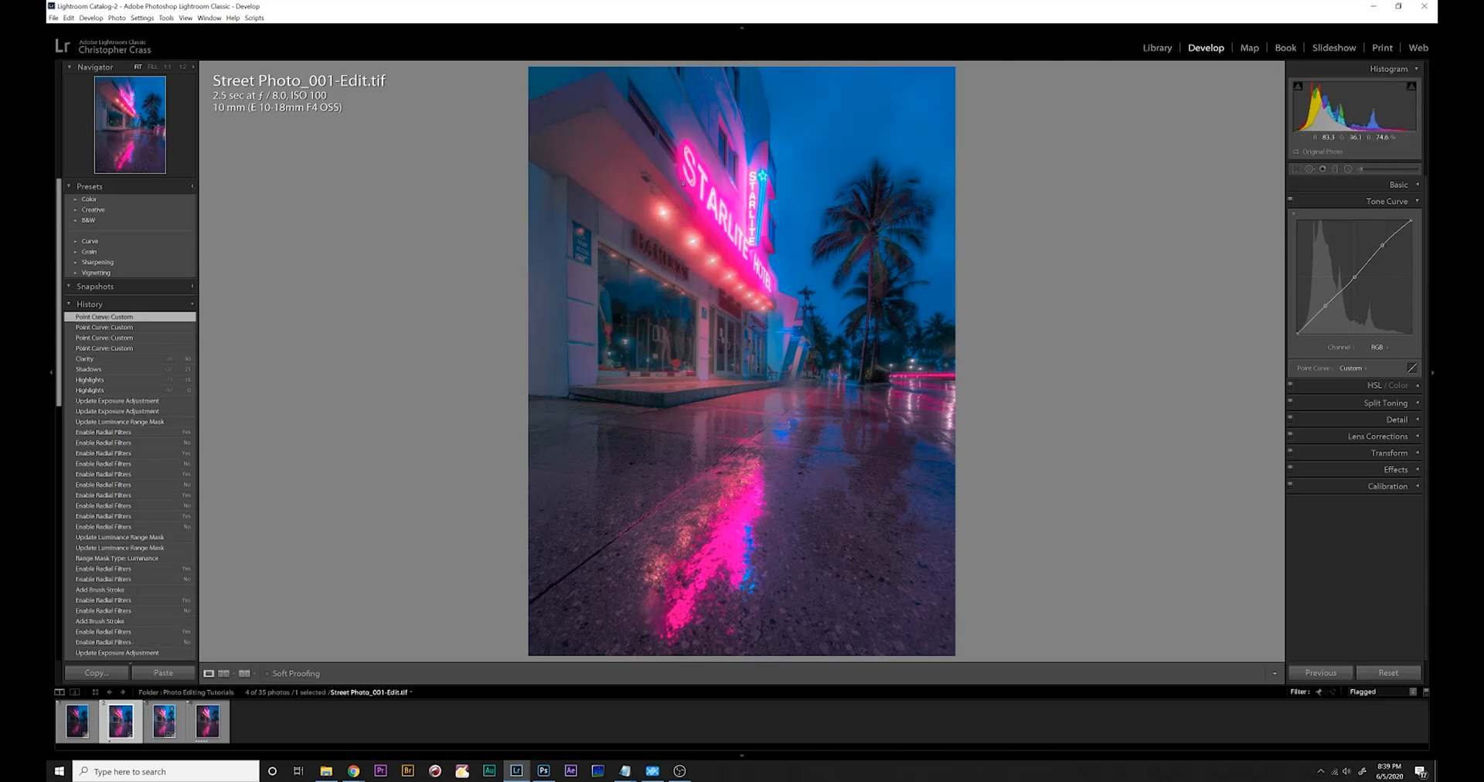
- Set the custom zoom ratio to 2:1 and examine the neon sign and building facade up close
{"action": "left_click", "coordinate": [665, 184]}
{"action": "left_click_drag", "start_coordinate": [464, 299], "coordinate": [460, 115]}
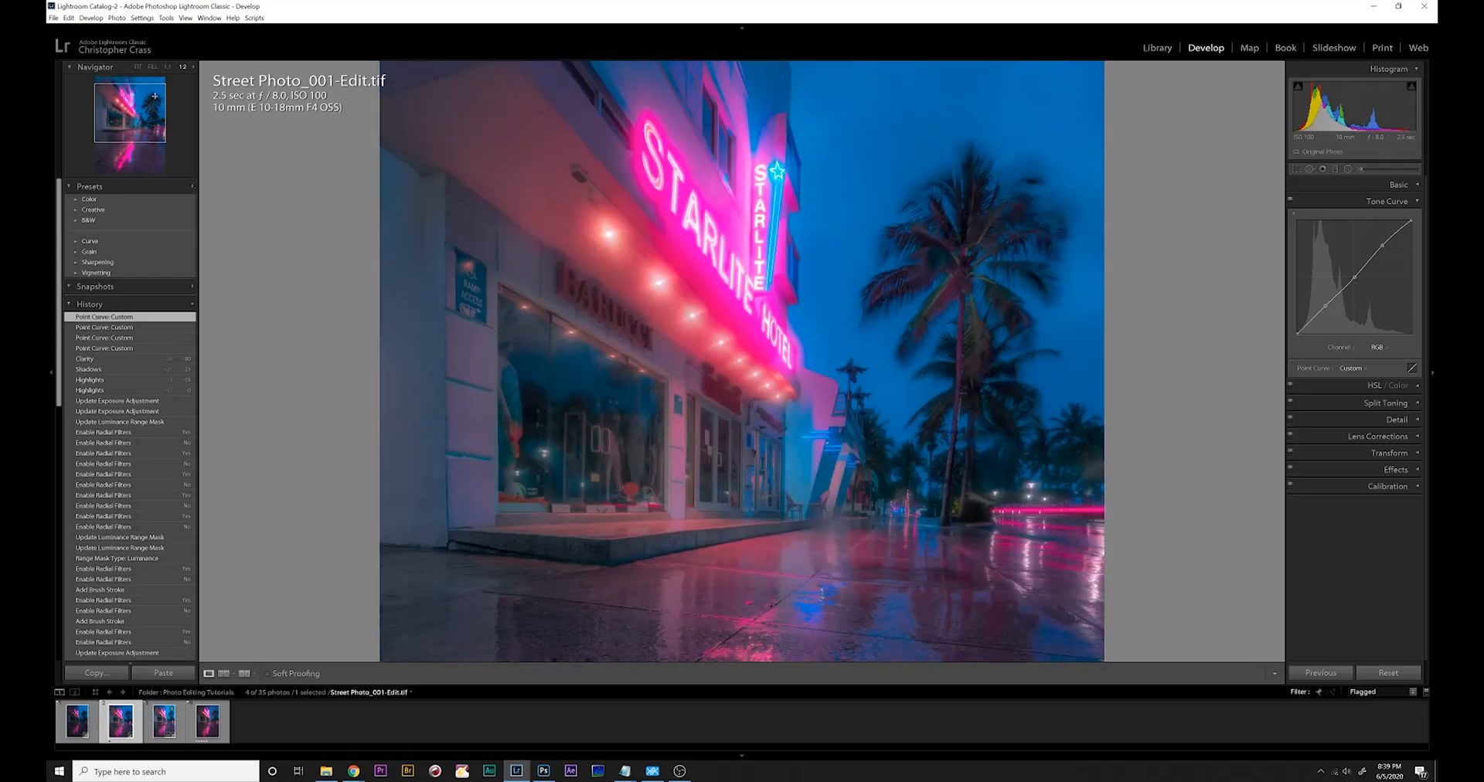
{"action": "left_click", "coordinate": [194, 69]}
{"action": "left_click", "coordinate": [193, 68]}
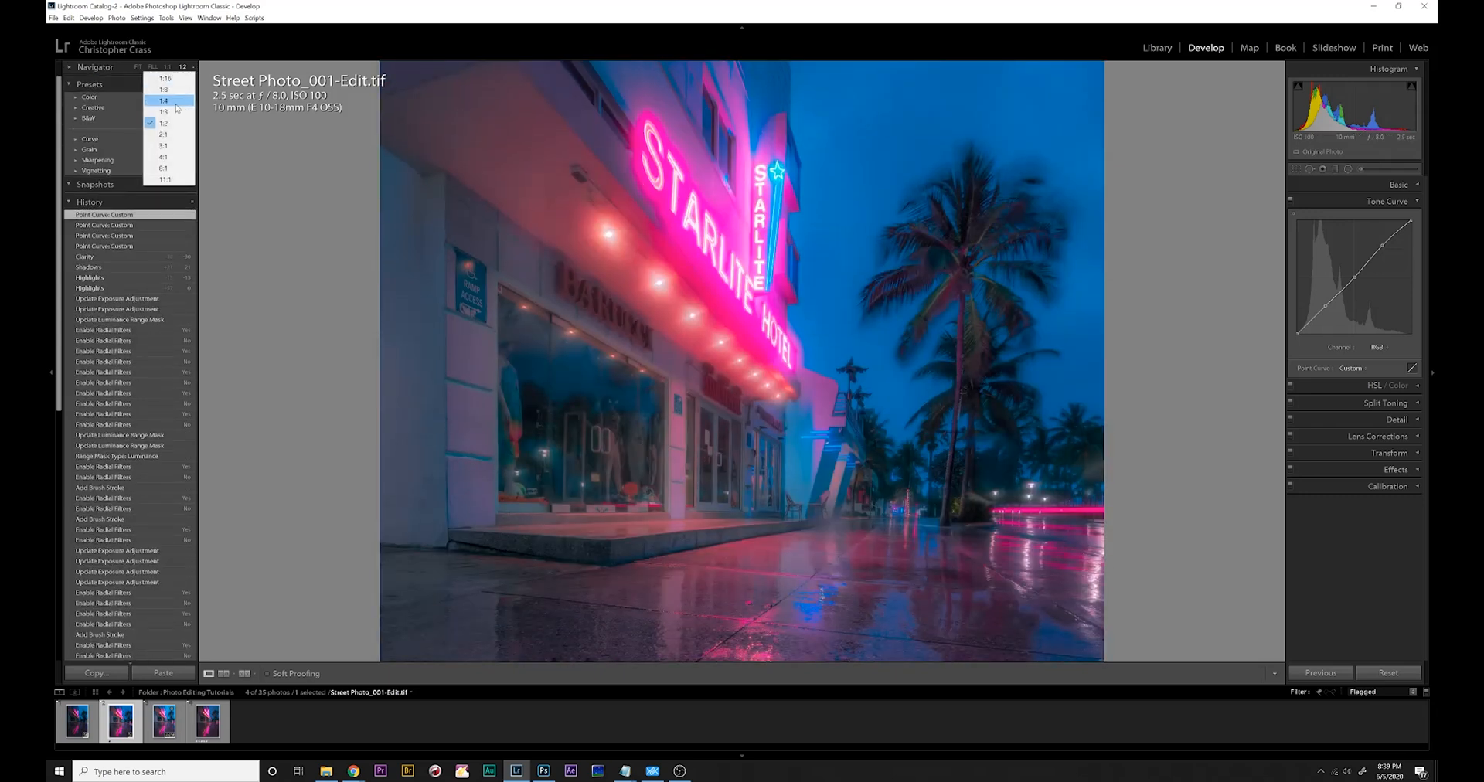
{"action": "left_click", "coordinate": [172, 136]}
{"action": "left_click_drag", "start_coordinate": [920, 117], "coordinate": [735, 434]}
{"action": "left_click_drag", "start_coordinate": [846, 69], "coordinate": [741, 234]}
{"action": "left_click", "coordinate": [741, 234]}
- Compare the whole photo with the tone curve adjustment off and on
{"action": "left_click", "coordinate": [1290, 202]}
{"action": "left_click", "coordinate": [1290, 202]}
{"action": "left_click", "coordinate": [1290, 202]}
{"action": "left_click", "coordinate": [1290, 202]}
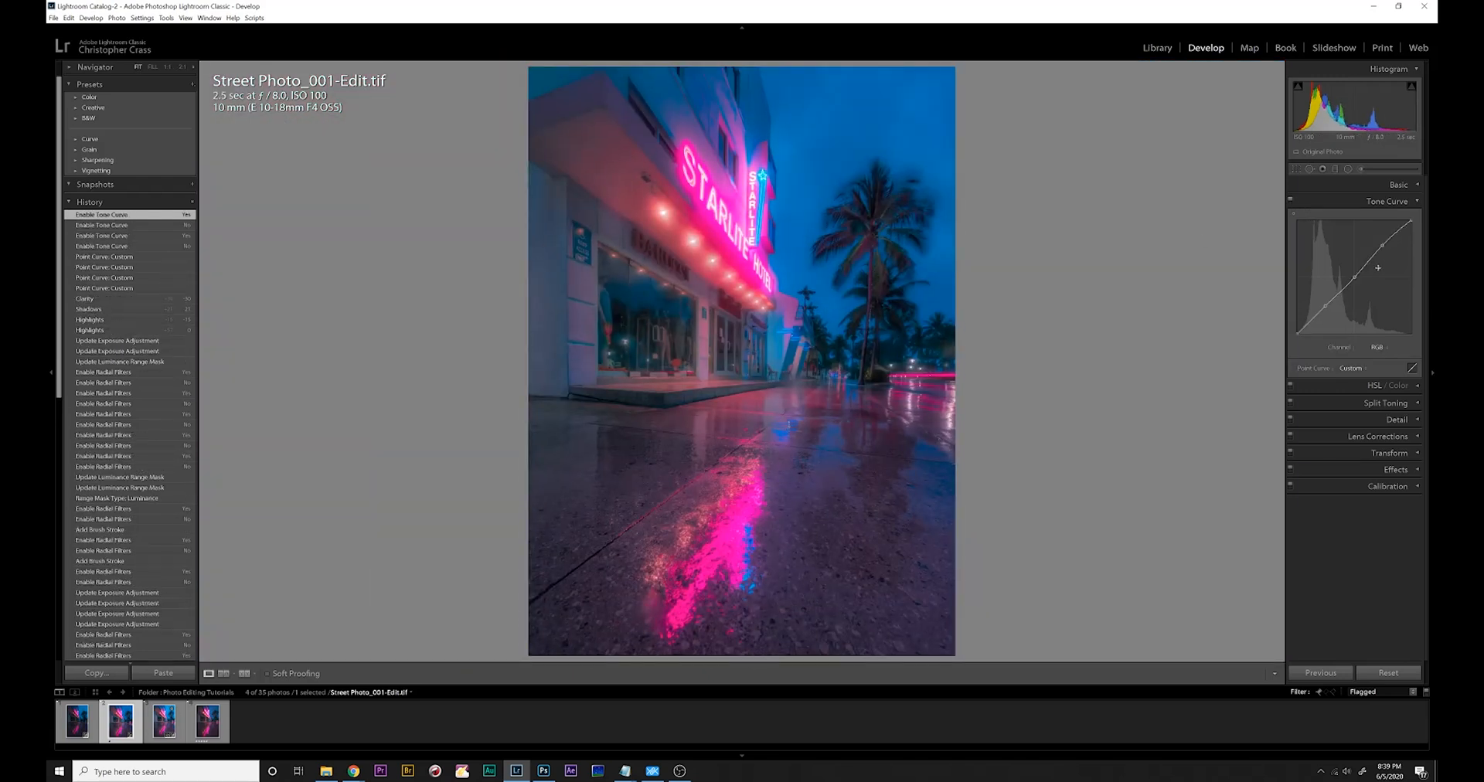
- Lower the RGB tone curve's shadow point, raise its black point slightly to fade the blacks, and check the palm fronds
{"action": "left_click_drag", "start_coordinate": [1325, 307], "coordinate": [1329, 314]}
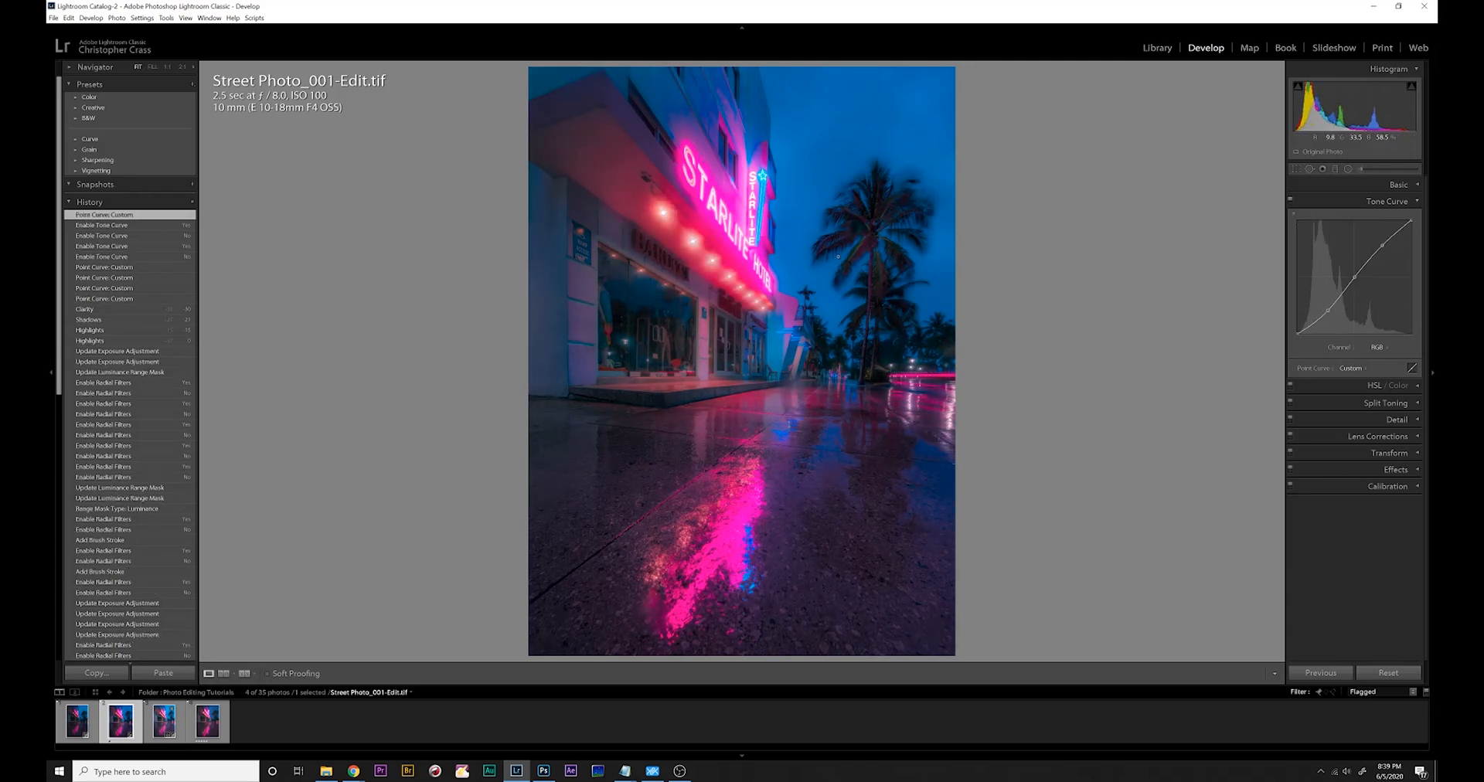
{"action": "left_click_drag", "start_coordinate": [1298, 332], "coordinate": [1298, 325]}
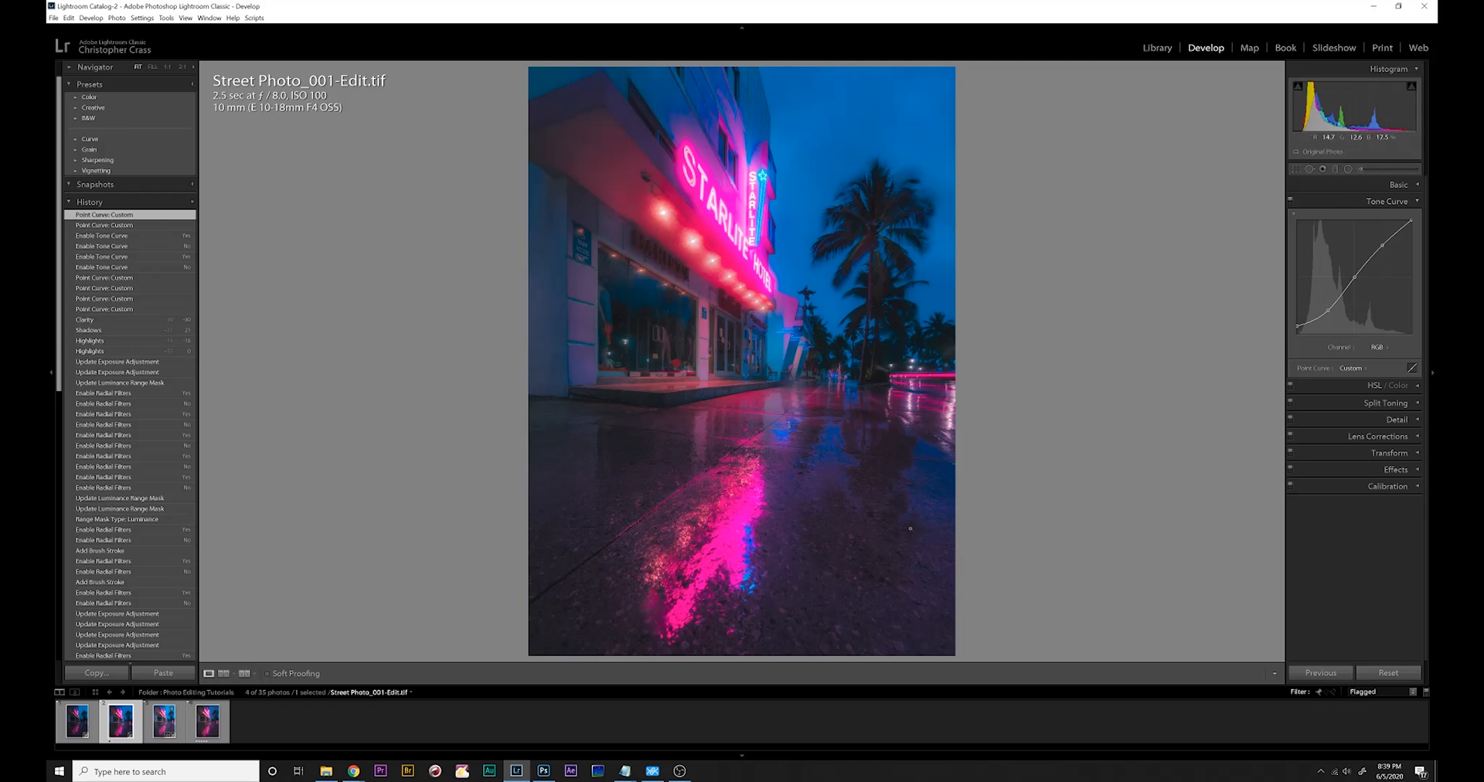
{"action": "mouse_move", "coordinate": [1299, 328]}
{"action": "left_mouse_down"}
{"action": "mouse_move", "coordinate": [1296, 344]}
{"action": "mouse_move", "coordinate": [1291, 326]}
{"action": "left_mouse_up"}
{"action": "left_click", "coordinate": [881, 198]}
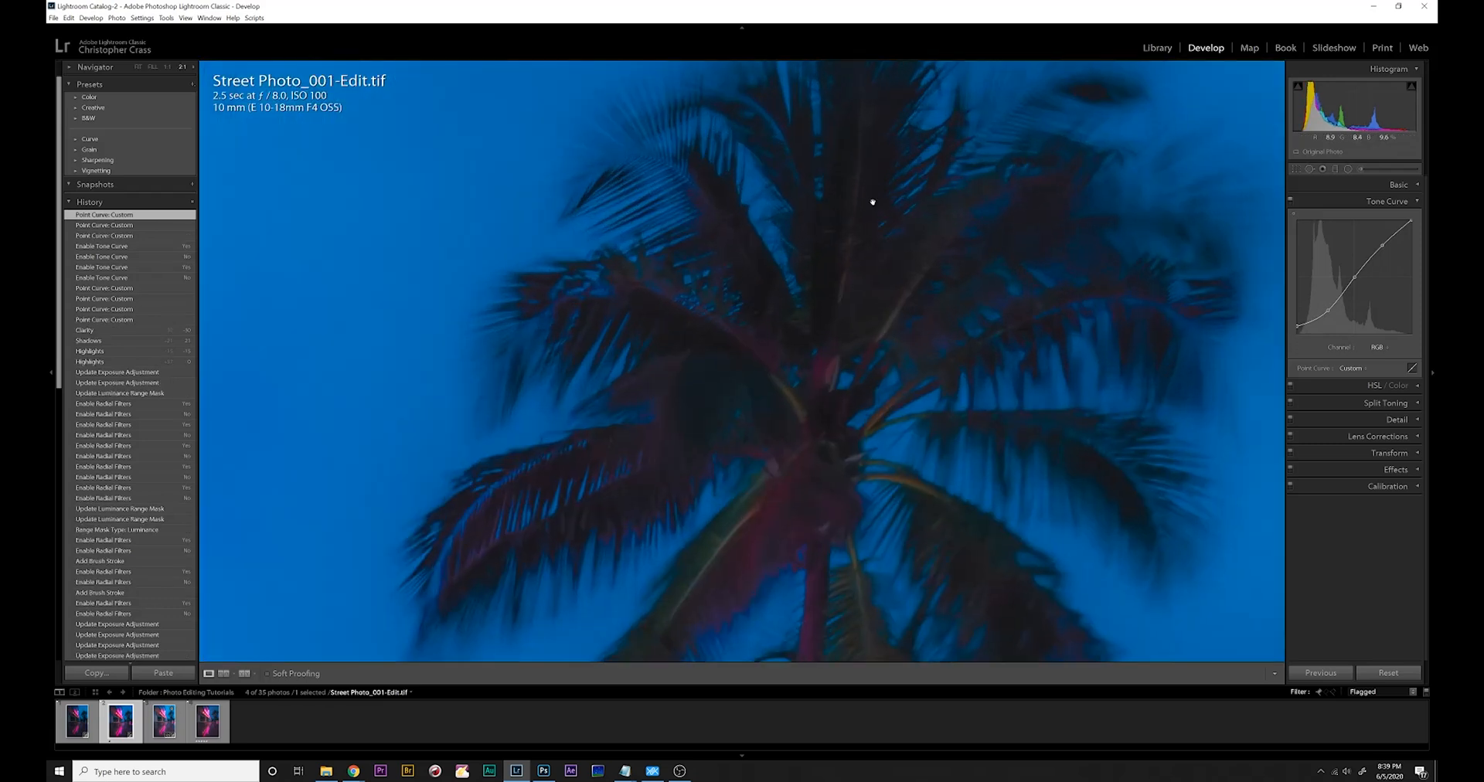
{"action": "left_click", "coordinate": [972, 267]}
- Compare the photo with the tone curve off and on, and against Street Photo_003.jpg and Street Photo_001.ARW
{"action": "left_click", "coordinate": [1289, 199]}
{"action": "left_click", "coordinate": [1290, 199]}
{"action": "left_click", "coordinate": [1289, 199]}
{"action": "left_click", "coordinate": [1290, 199]}
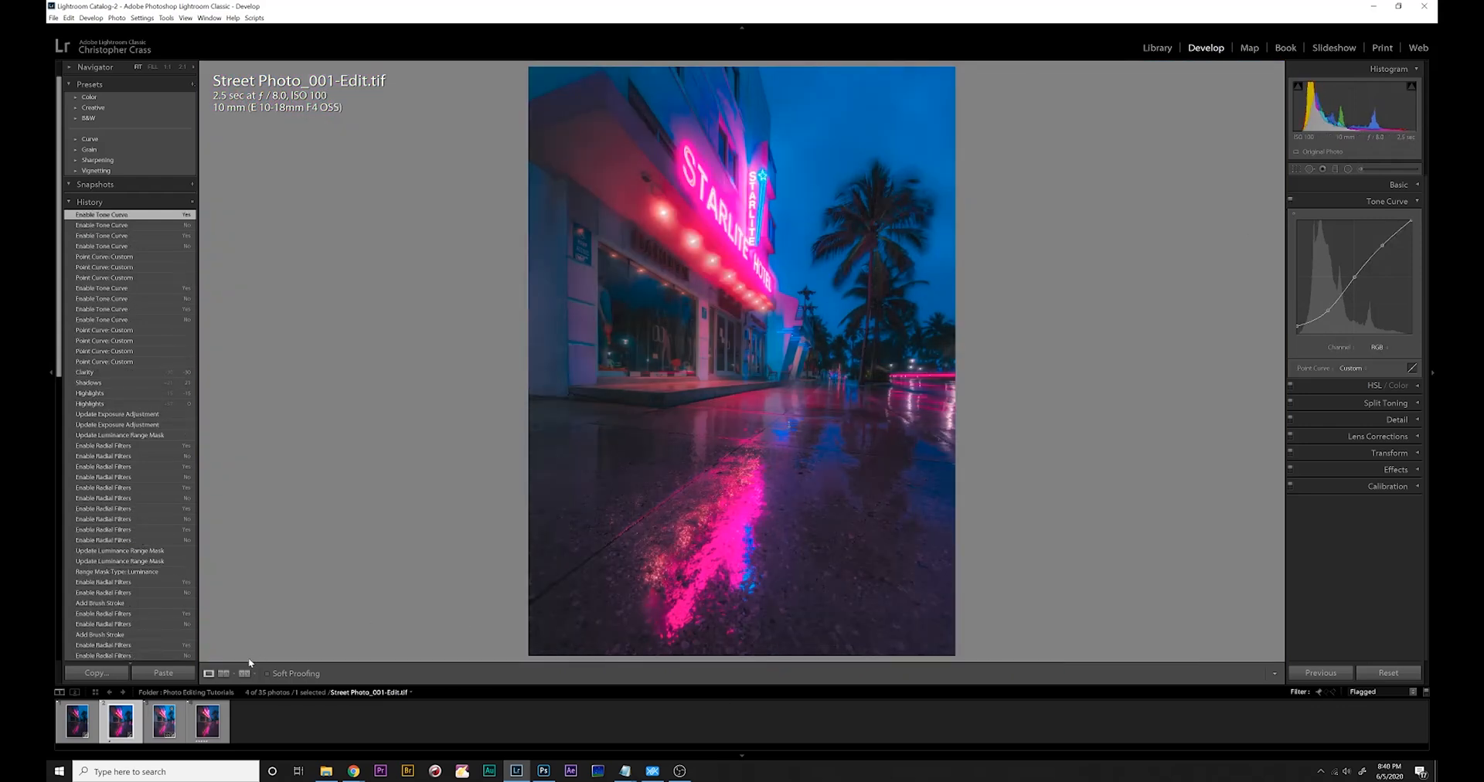
{"action": "left_click", "coordinate": [207, 721]}
{"action": "left_click", "coordinate": [80, 725]}
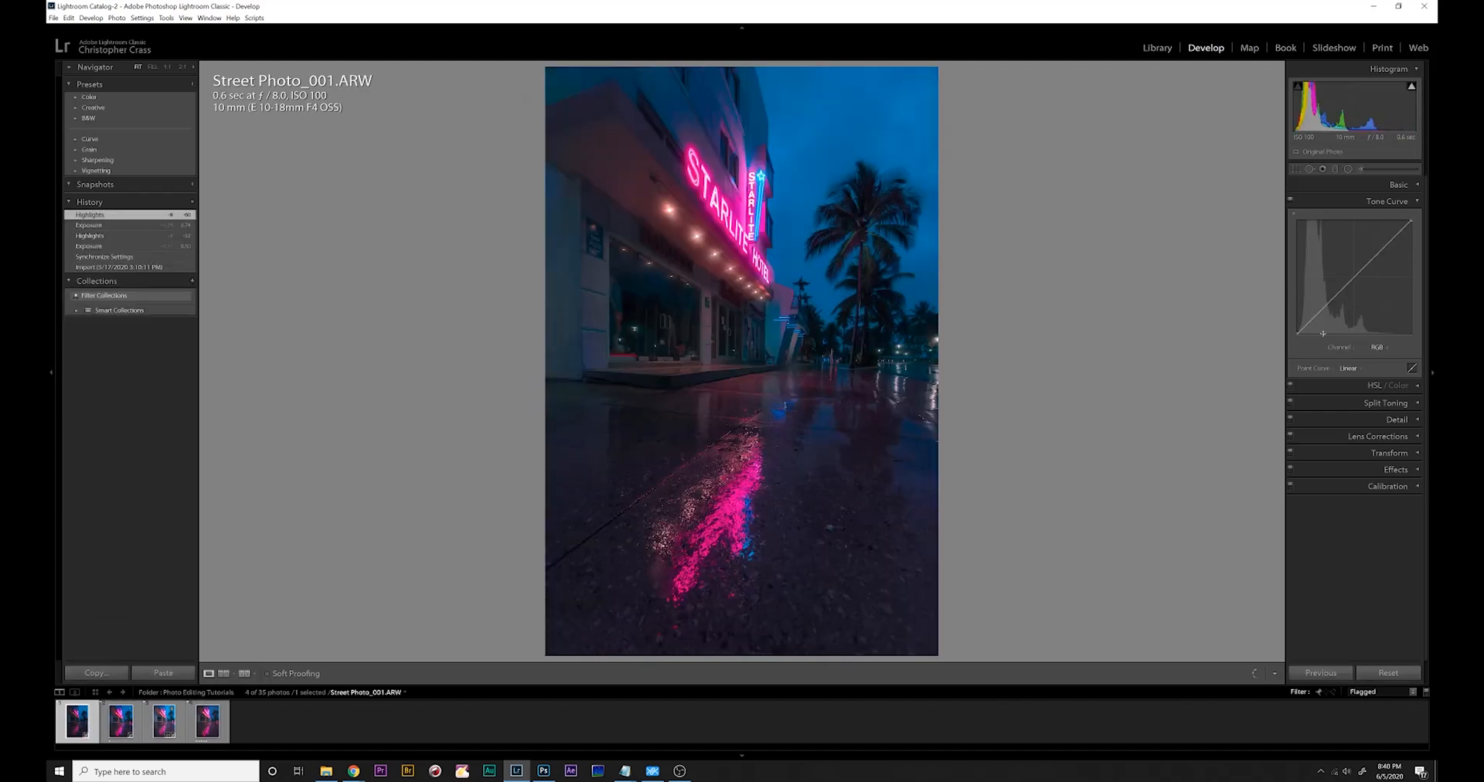
{"action": "left_click", "coordinate": [121, 721]}
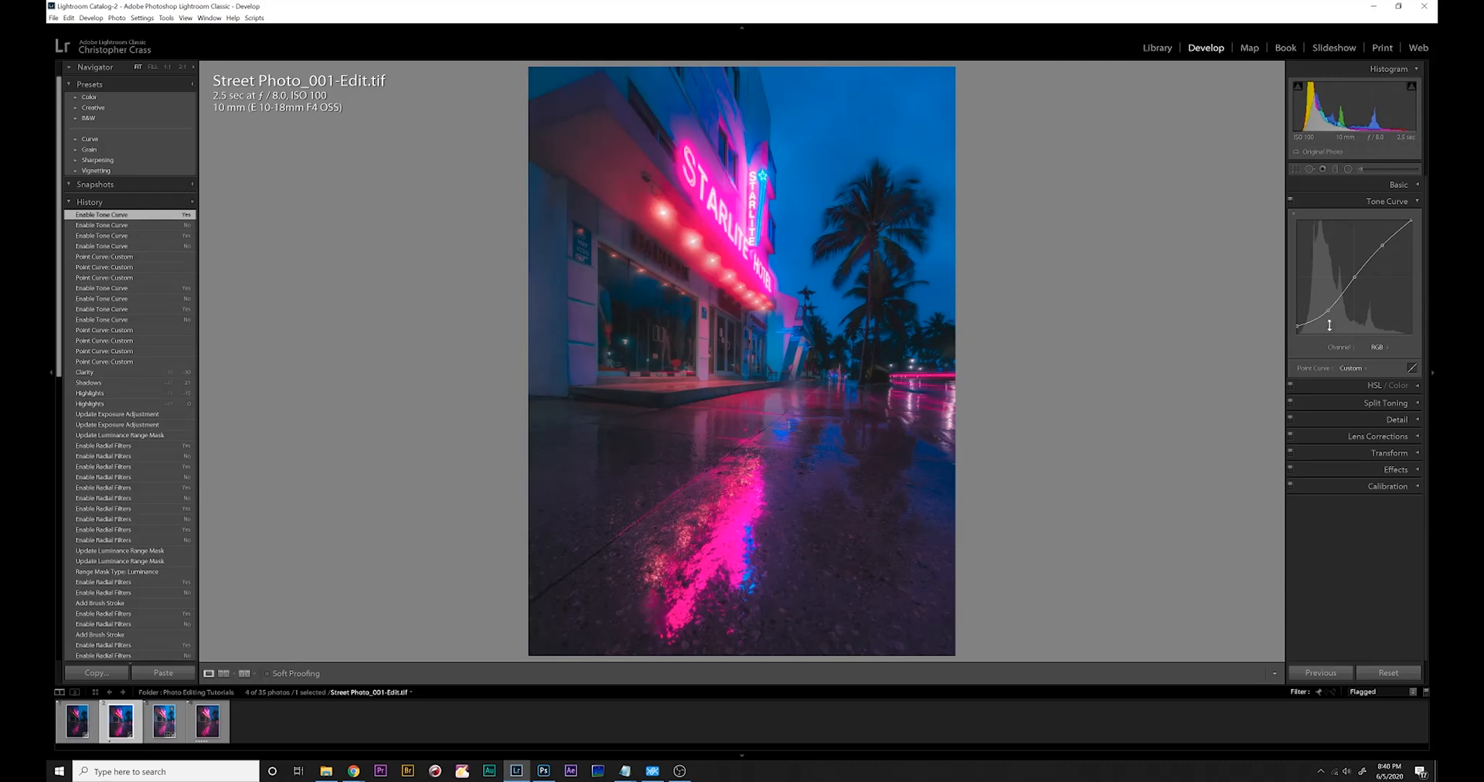
- Raise the tone curve's shadow point slightly and check the result against Street Photo_003.jpg and in the distant street
{"action": "left_click_drag", "start_coordinate": [1327, 309], "coordinate": [1328, 306]}
{"action": "left_click", "coordinate": [199, 725]}
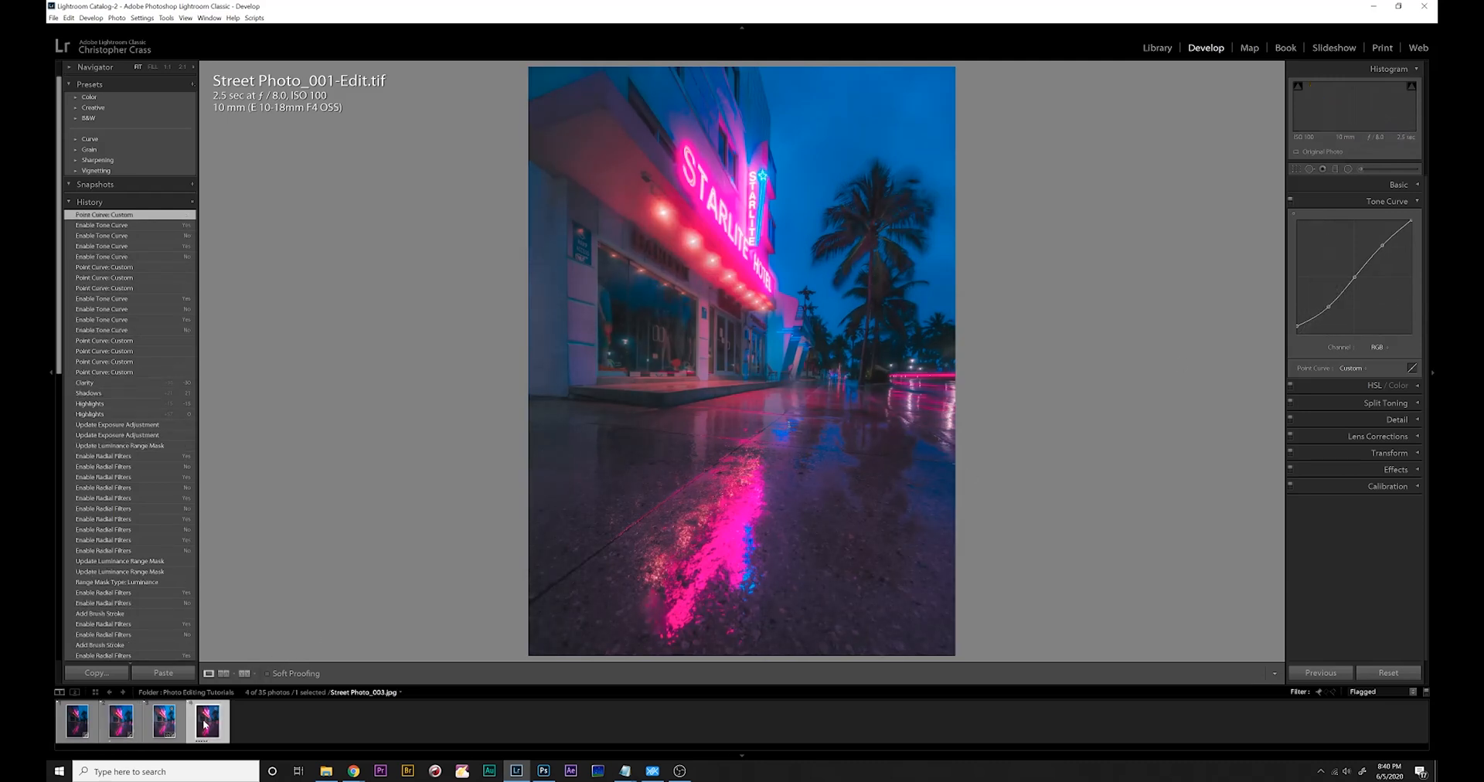
{"action": "left_click", "coordinate": [122, 723]}
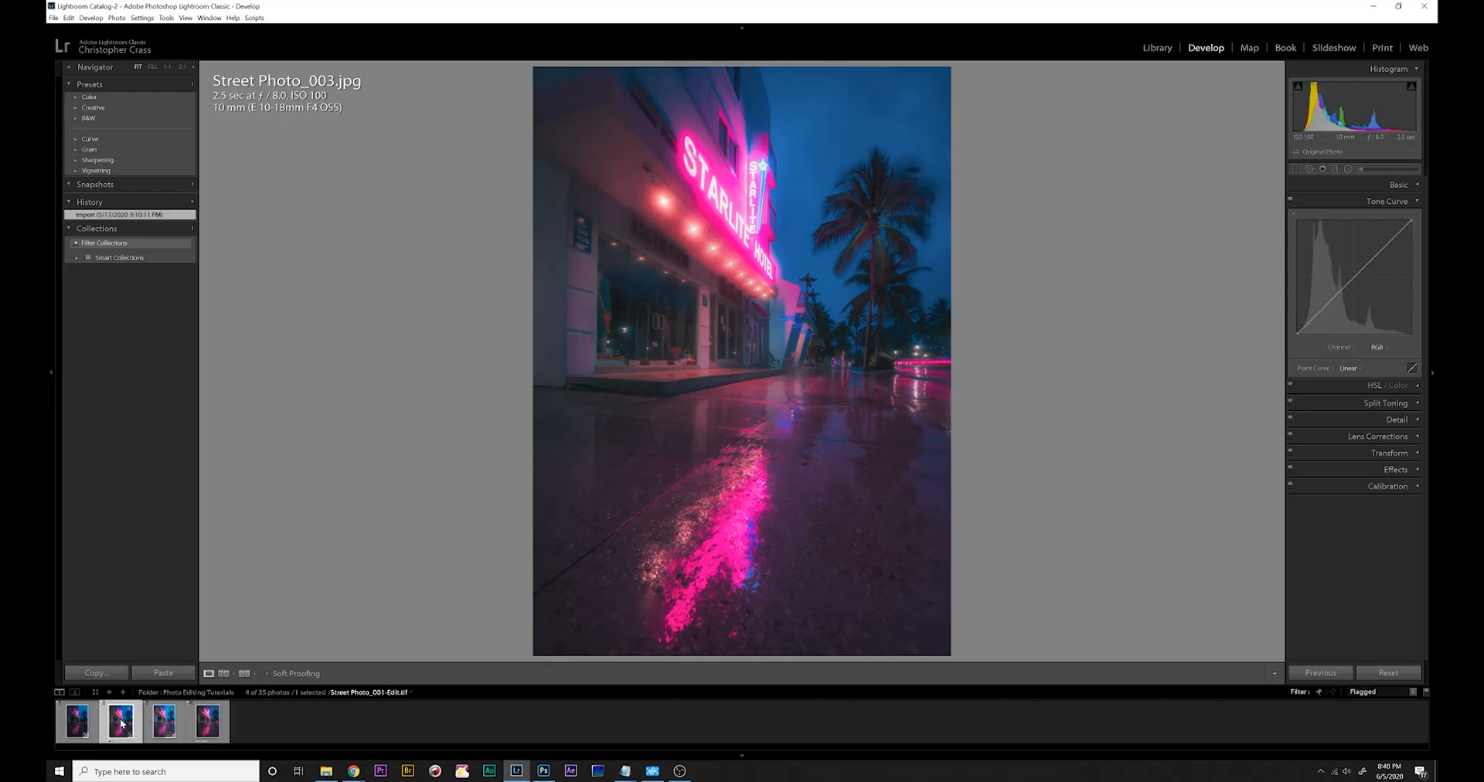
{"action": "left_click", "coordinate": [204, 723]}
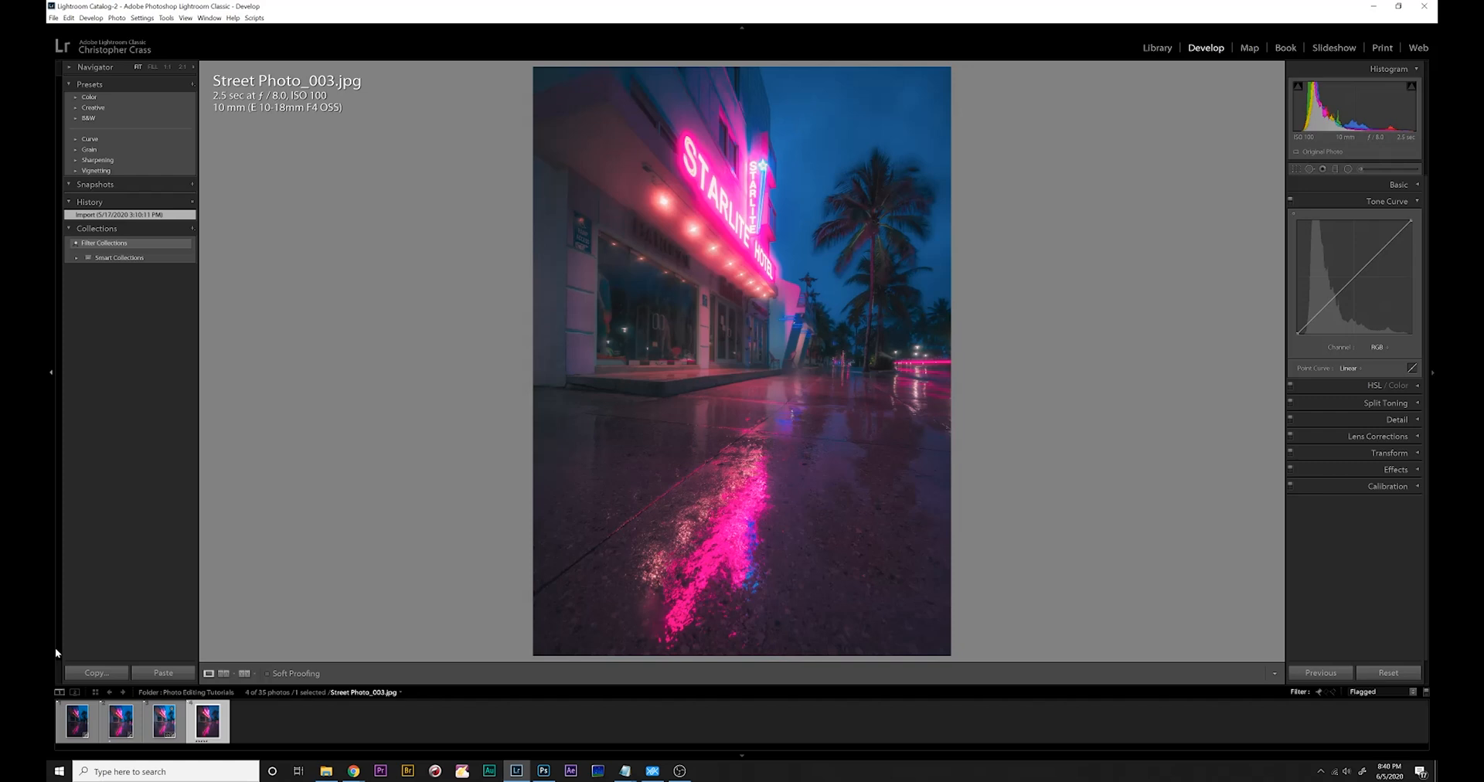
{"action": "left_click", "coordinate": [117, 726]}
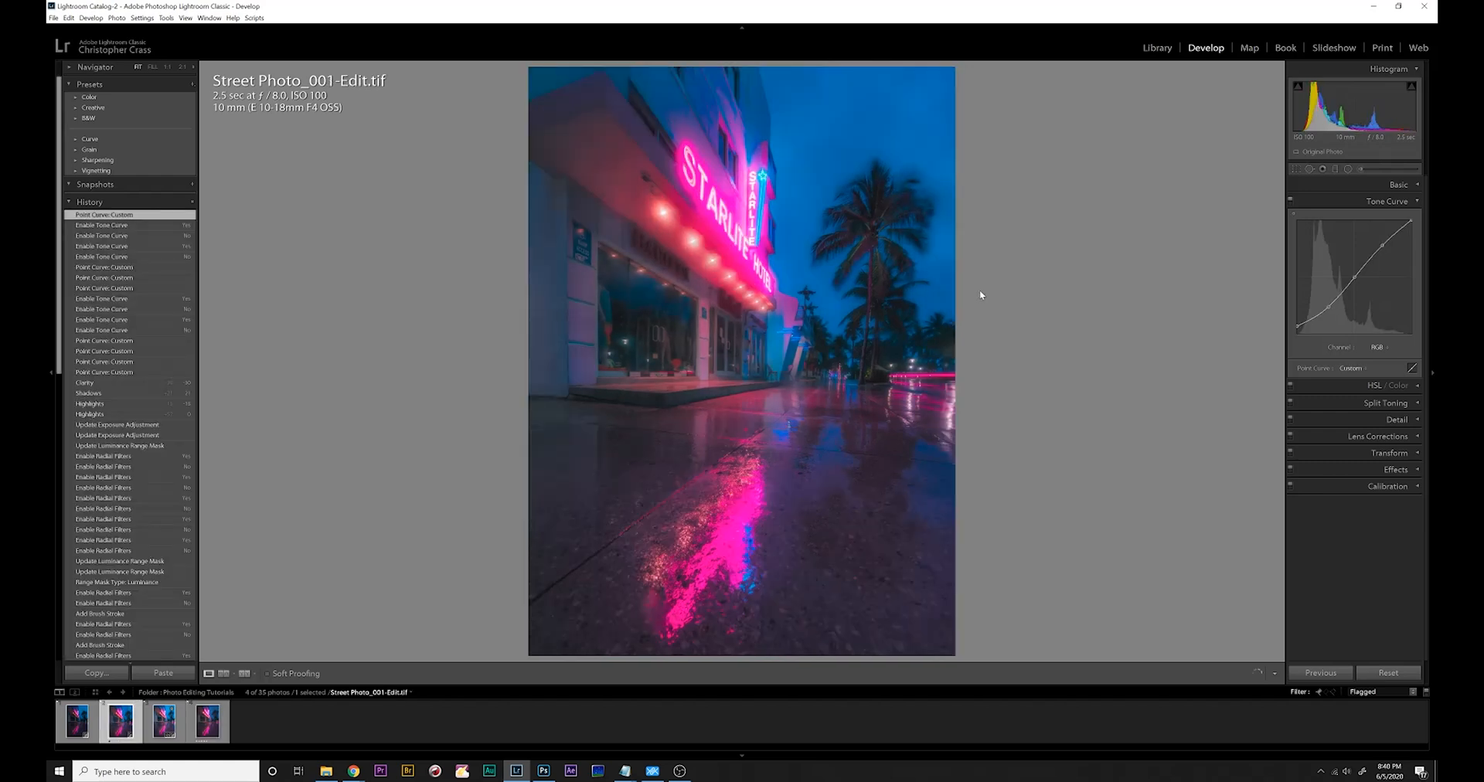
{"action": "left_click", "coordinate": [1419, 203]}
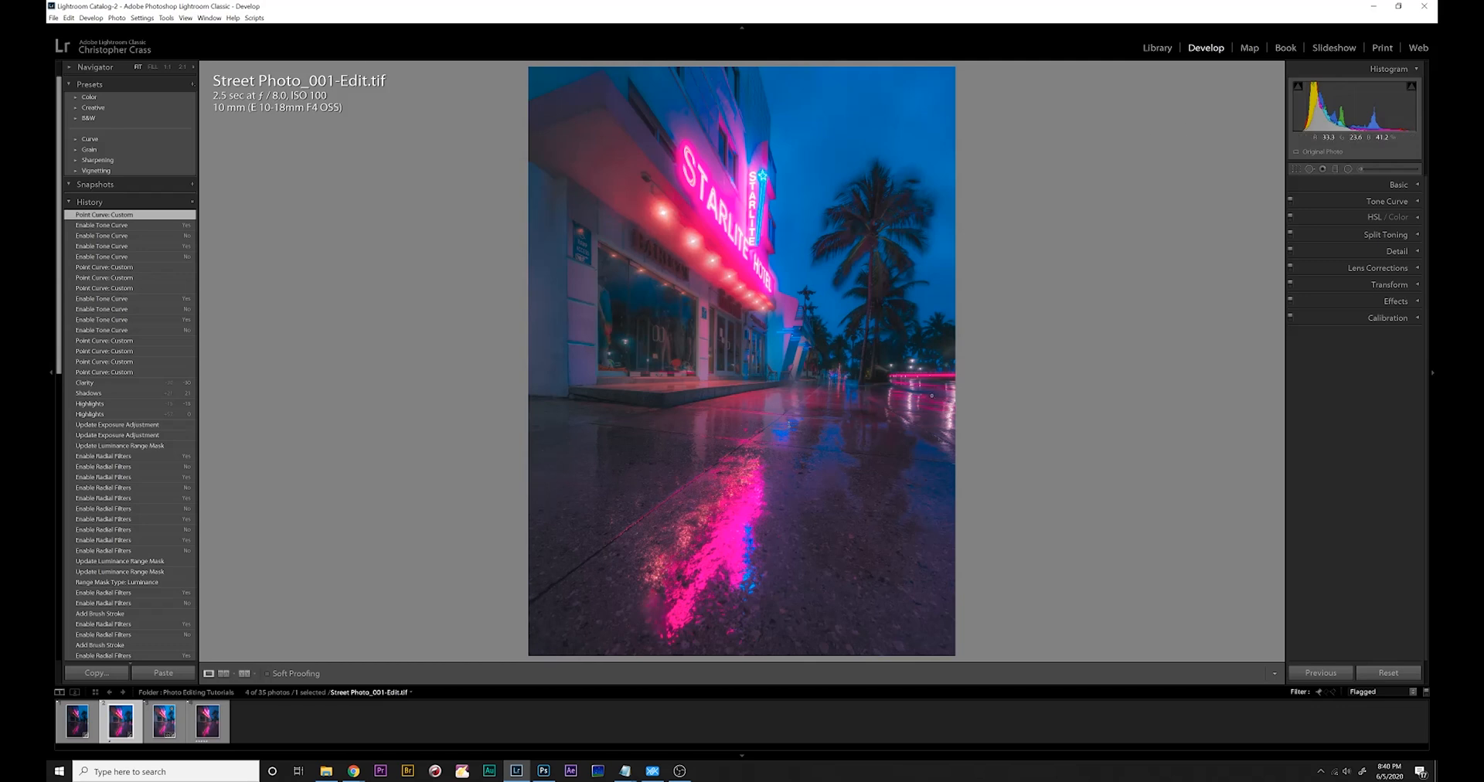
{"action": "left_click", "coordinate": [887, 400]}
{"action": "left_click_drag", "start_coordinate": [607, 132], "coordinate": [690, 321]}
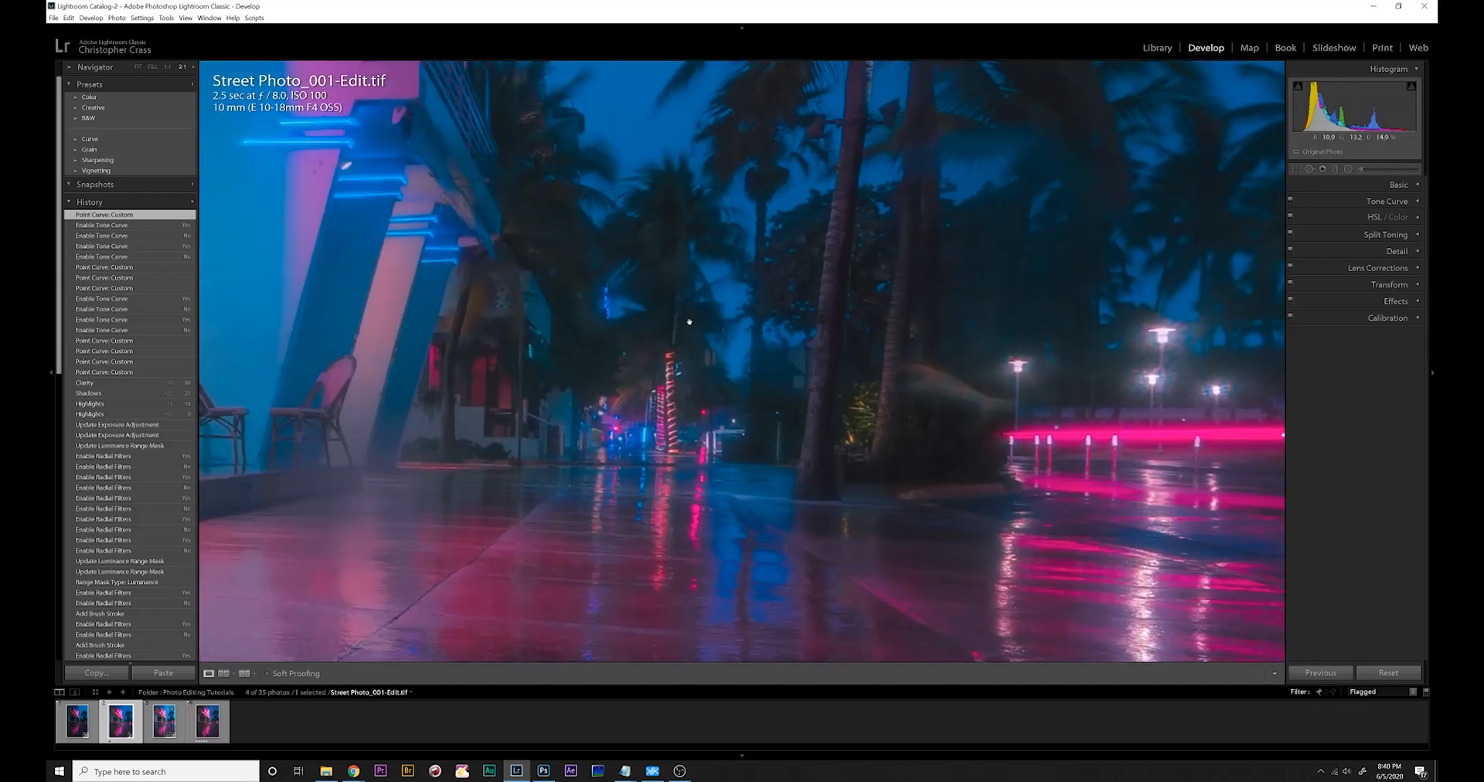
{"action": "left_click", "coordinate": [625, 414]}
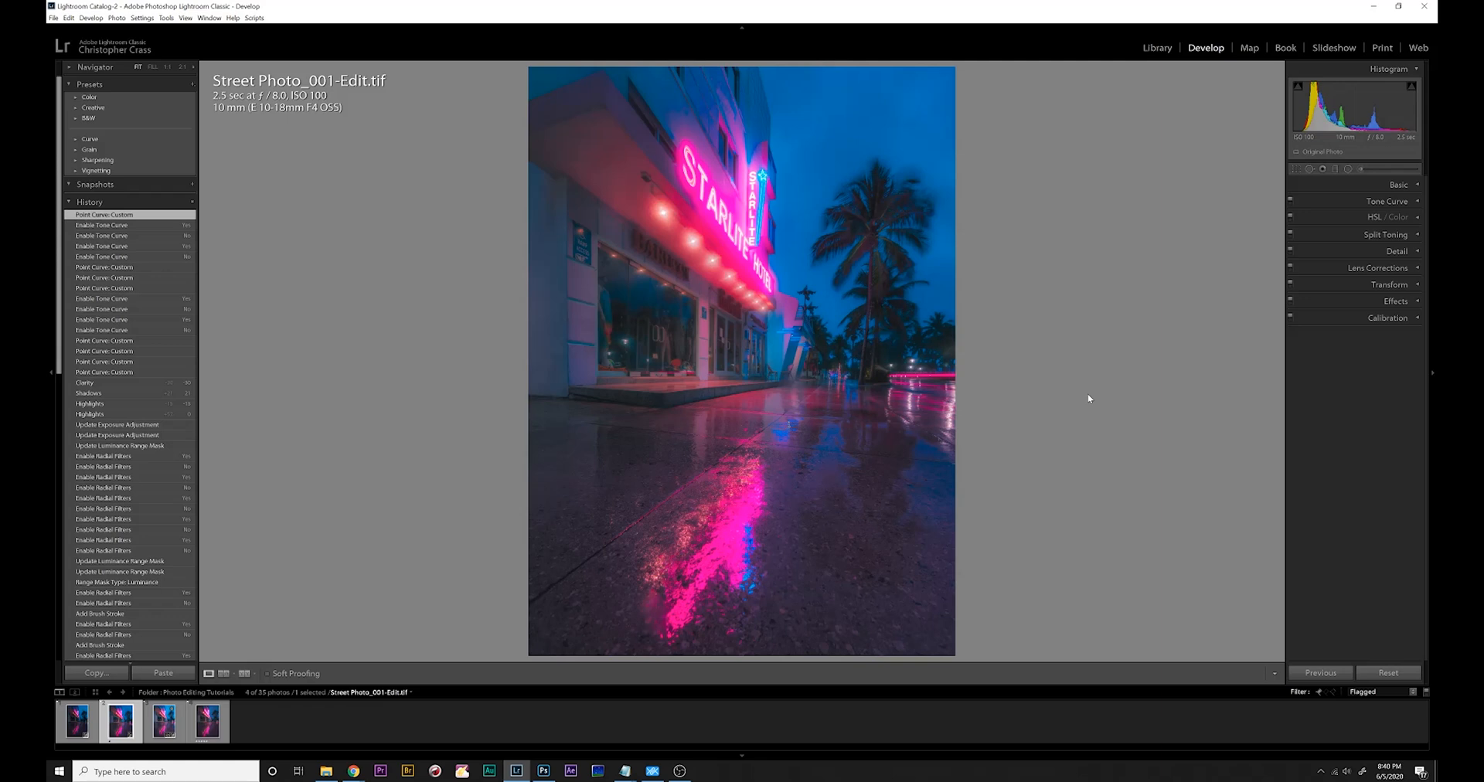
- Set the Blue Primary Hue in the camera calibration to -4 and compare the photo with calibration off and on
{"action": "left_click", "coordinate": [1412, 319]}
{"action": "left_click_drag", "start_coordinate": [1358, 466], "coordinate": [1355, 467]}
{"action": "double_click", "coordinate": [1361, 467]}
{"action": "double_click", "coordinate": [1359, 467]}
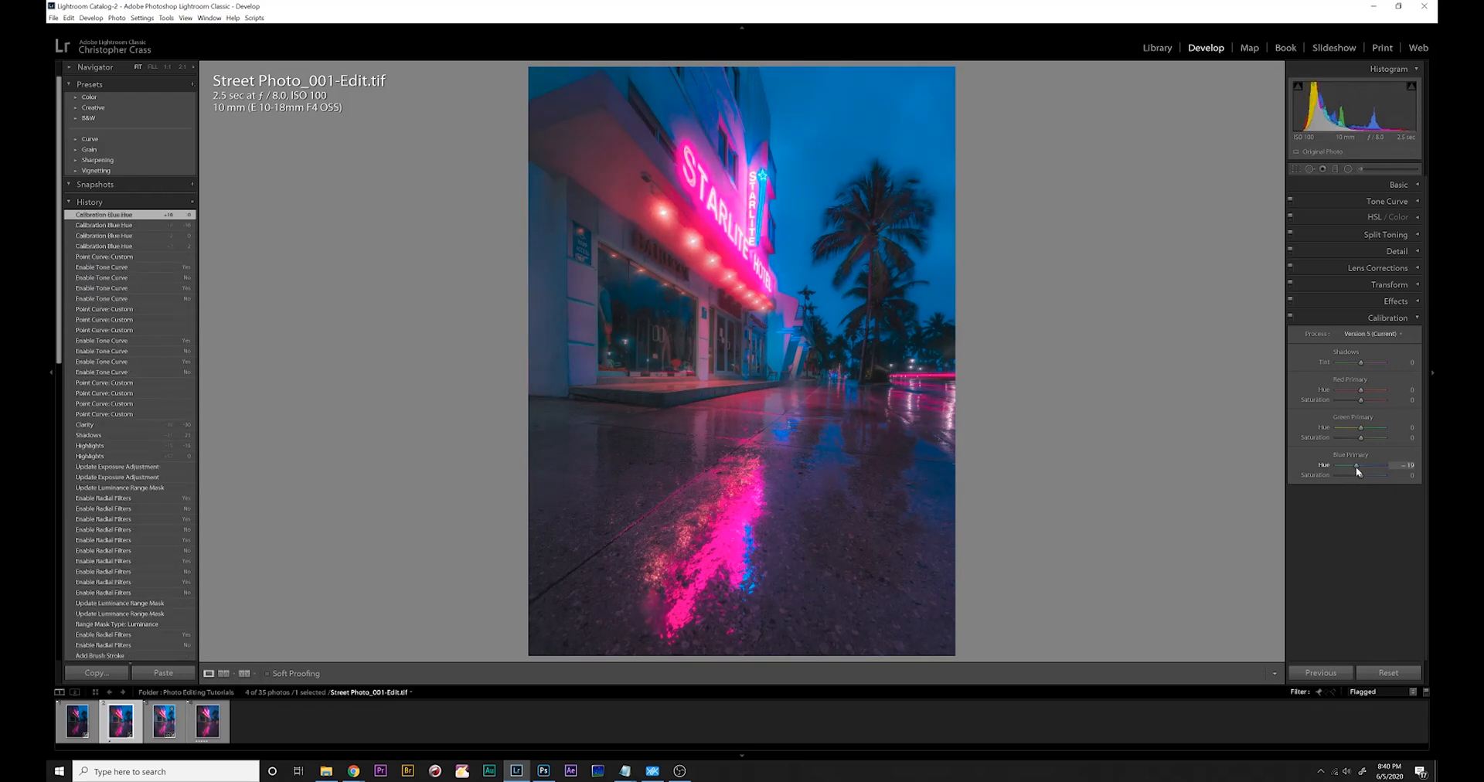
{"action": "double_click", "coordinate": [1360, 468]}
{"action": "left_click_drag", "start_coordinate": [1361, 467], "coordinate": [1360, 467]}
{"action": "left_click", "coordinate": [1289, 317]}
{"action": "left_click", "coordinate": [1289, 316]}
{"action": "left_click", "coordinate": [1289, 317]}
{"action": "left_click", "coordinate": [1289, 317]}
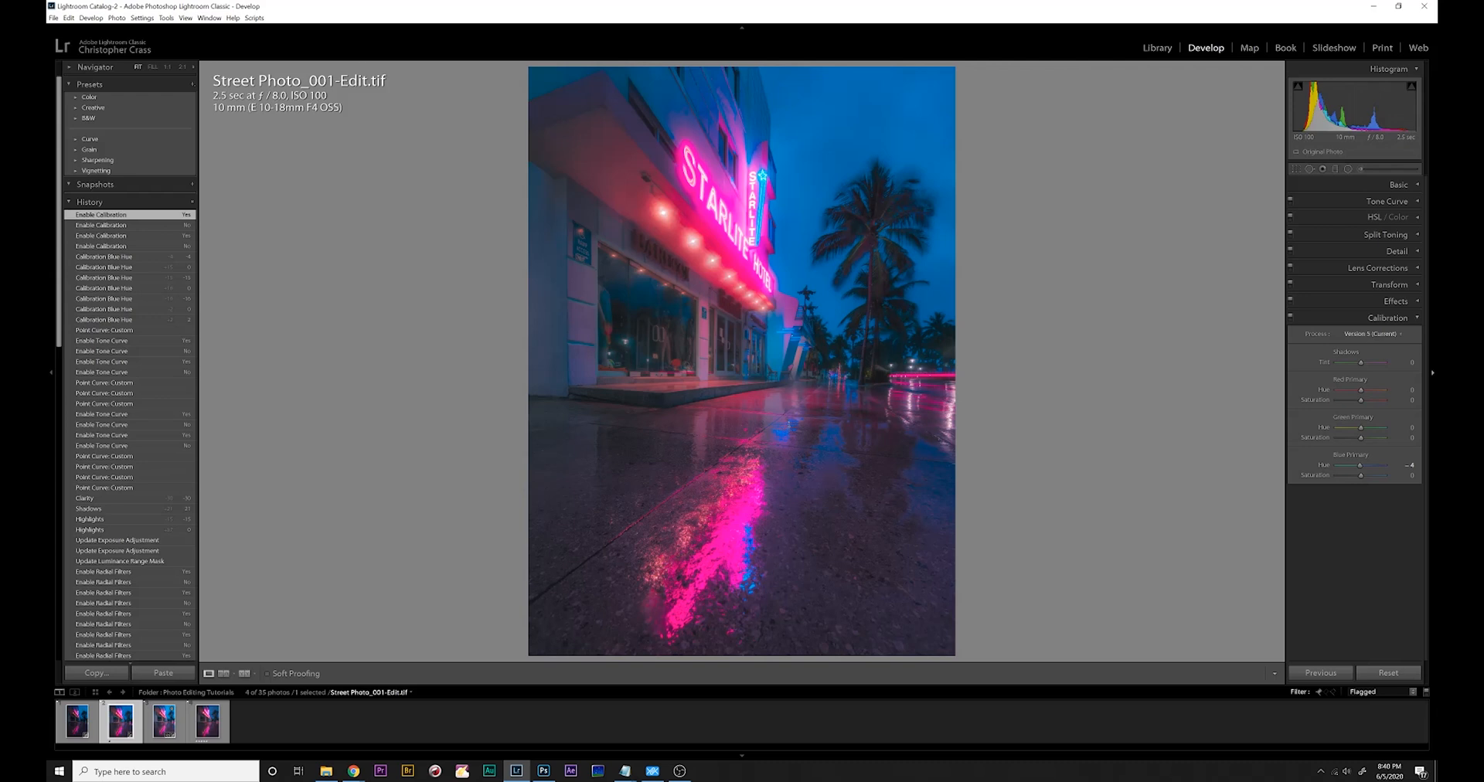
{"action": "left_click", "coordinate": [1387, 317]}
- Examine the neon sign and the facade's upper windows up close for the effect of the calibration
{"action": "left_click", "coordinate": [675, 200]}
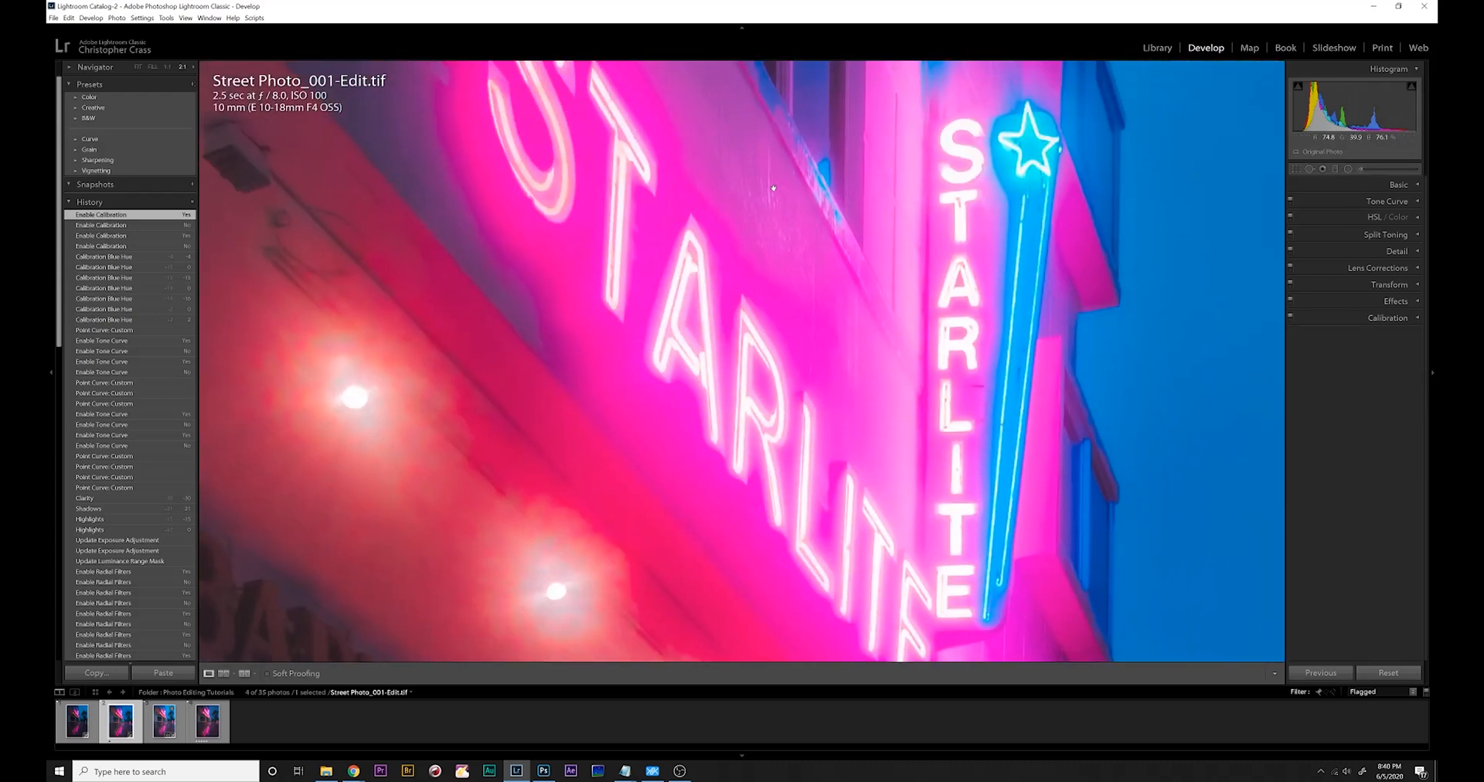
{"action": "left_click_drag", "start_coordinate": [773, 188], "coordinate": [712, 291]}
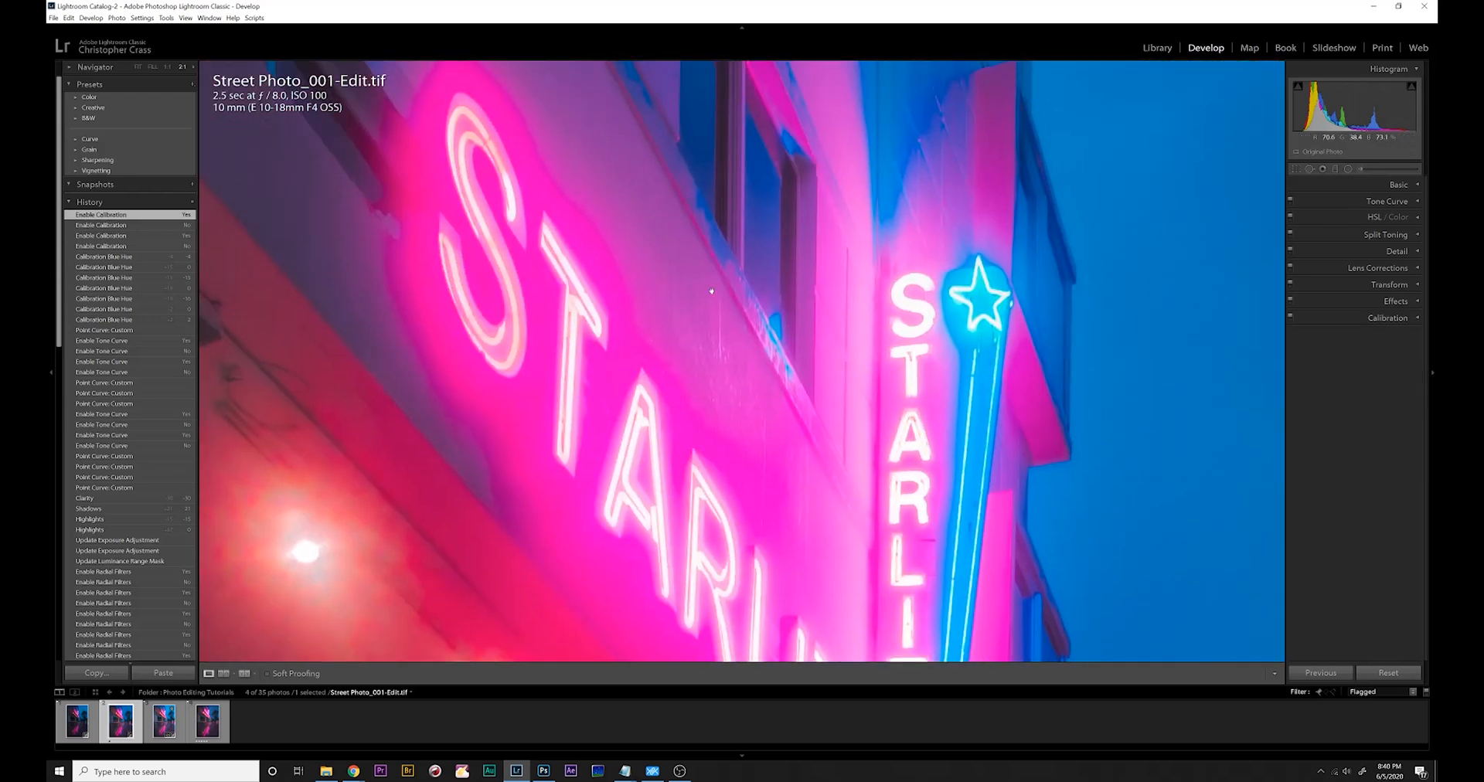
{"action": "left_click", "coordinate": [767, 456]}
{"action": "left_click", "coordinate": [590, 172]}
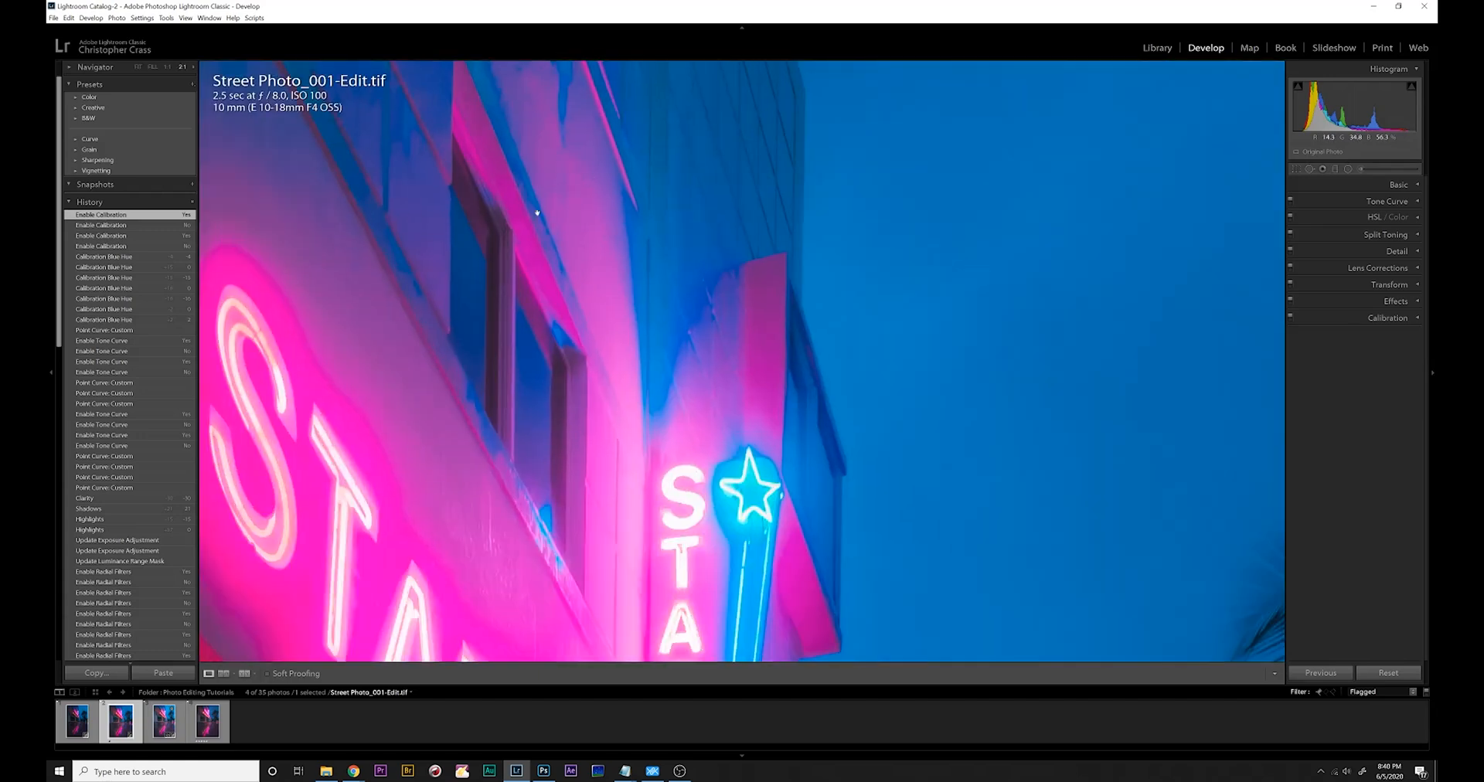
{"action": "left_click_drag", "start_coordinate": [557, 201], "coordinate": [629, 49]}
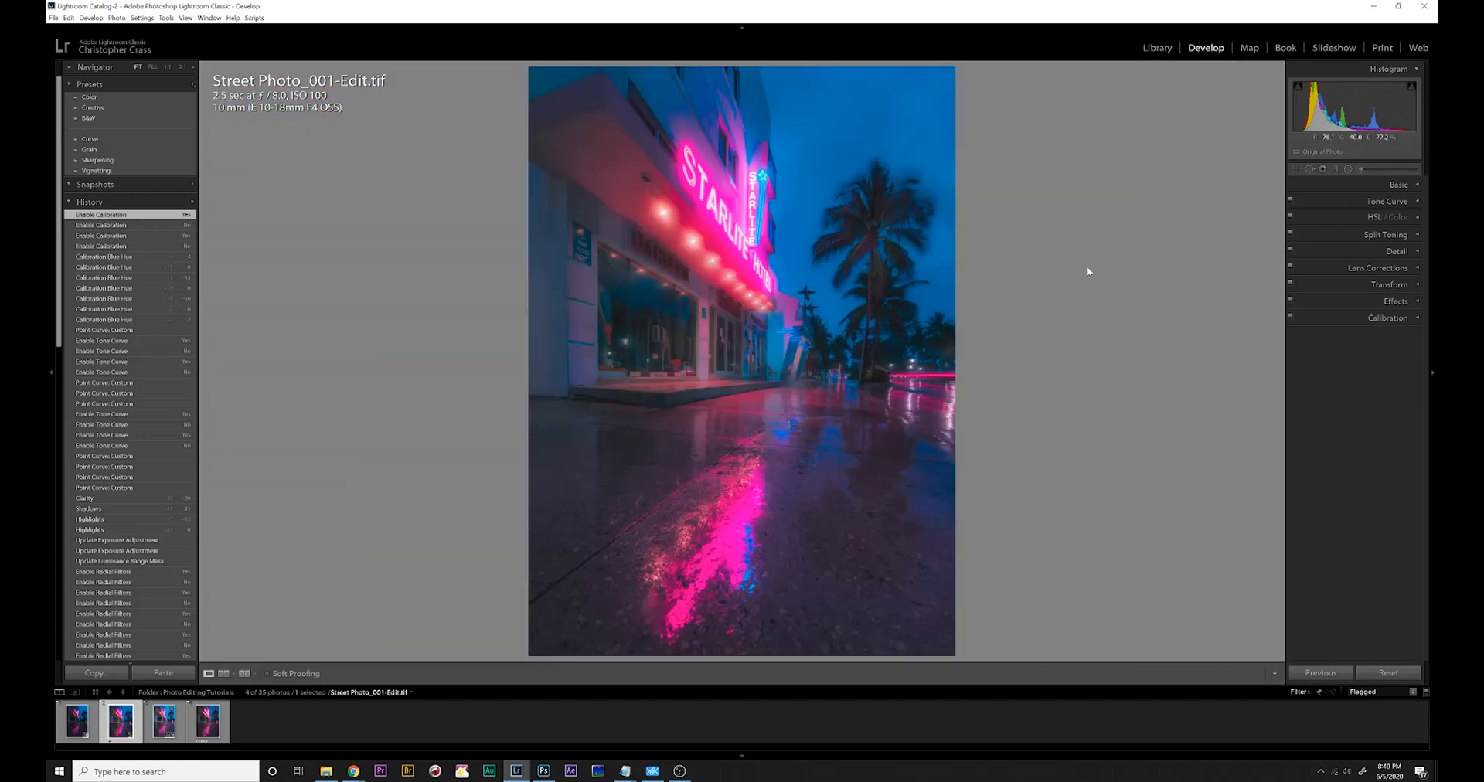
- Compare the before and after versions of the edit repeatedly, both on the neon sign up close and on the whole photo
{"action": "key", "text": "backslash"}
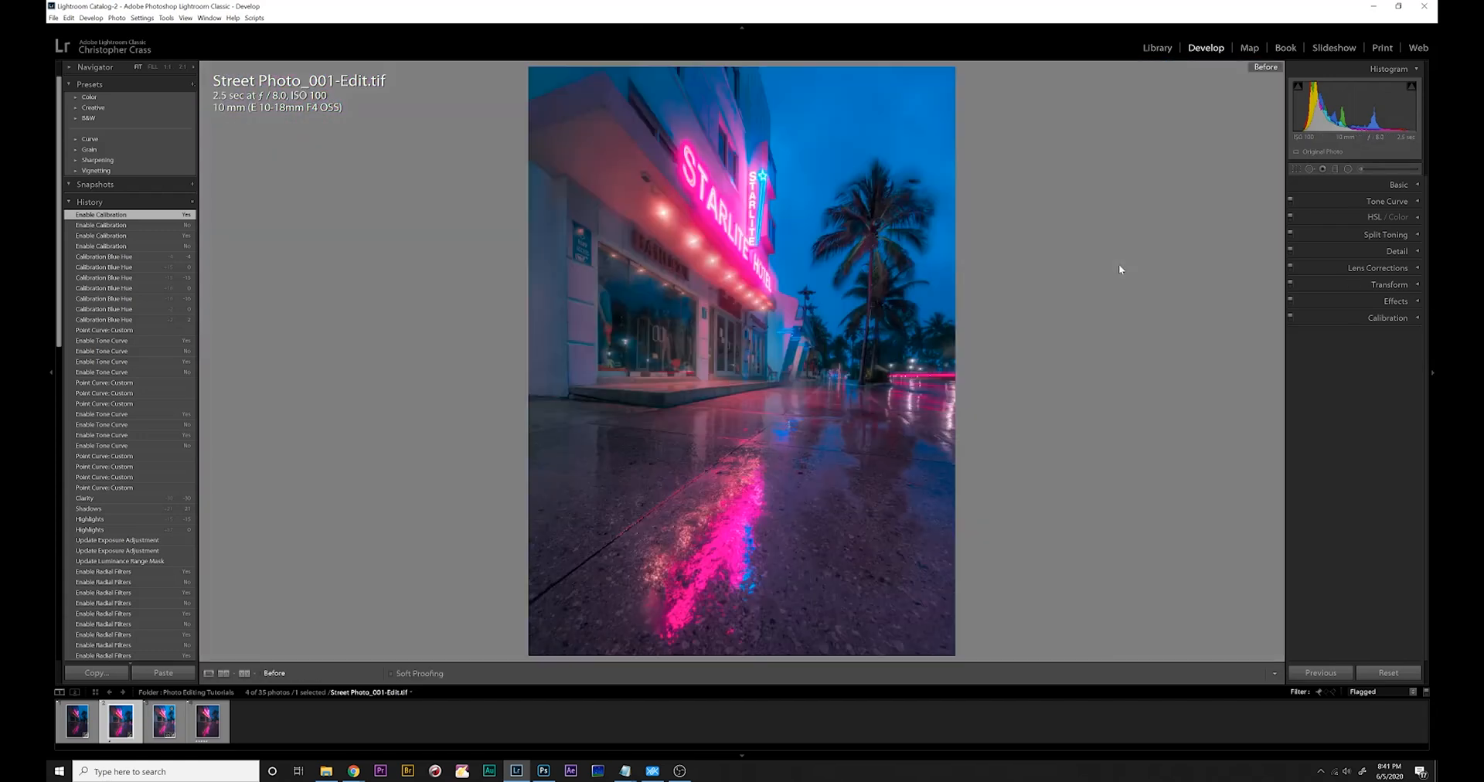
{"action": "left_click", "coordinate": [710, 218]}
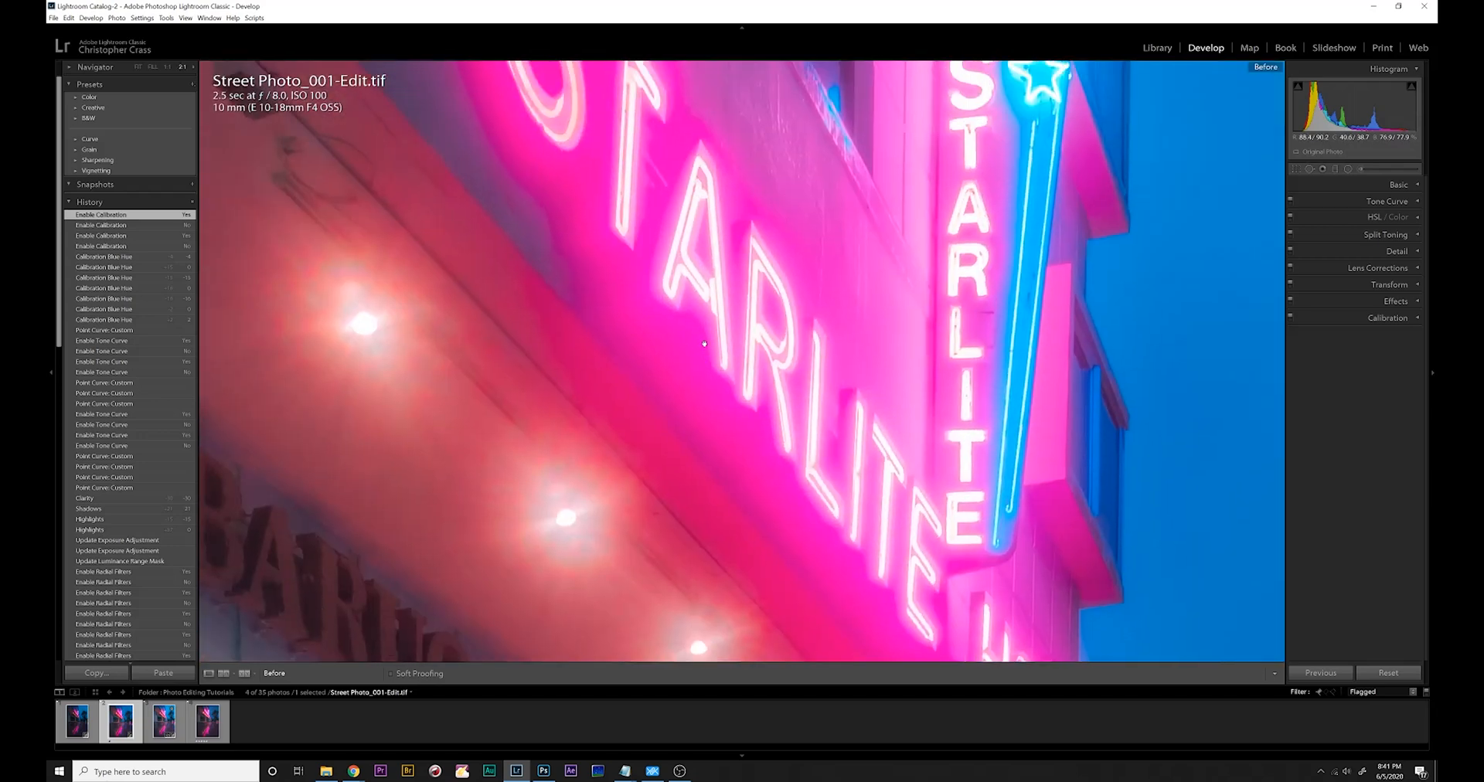
{"action": "left_click_drag", "start_coordinate": [822, 172], "coordinate": [776, 269]}
{"action": "key", "text": "backslash"}
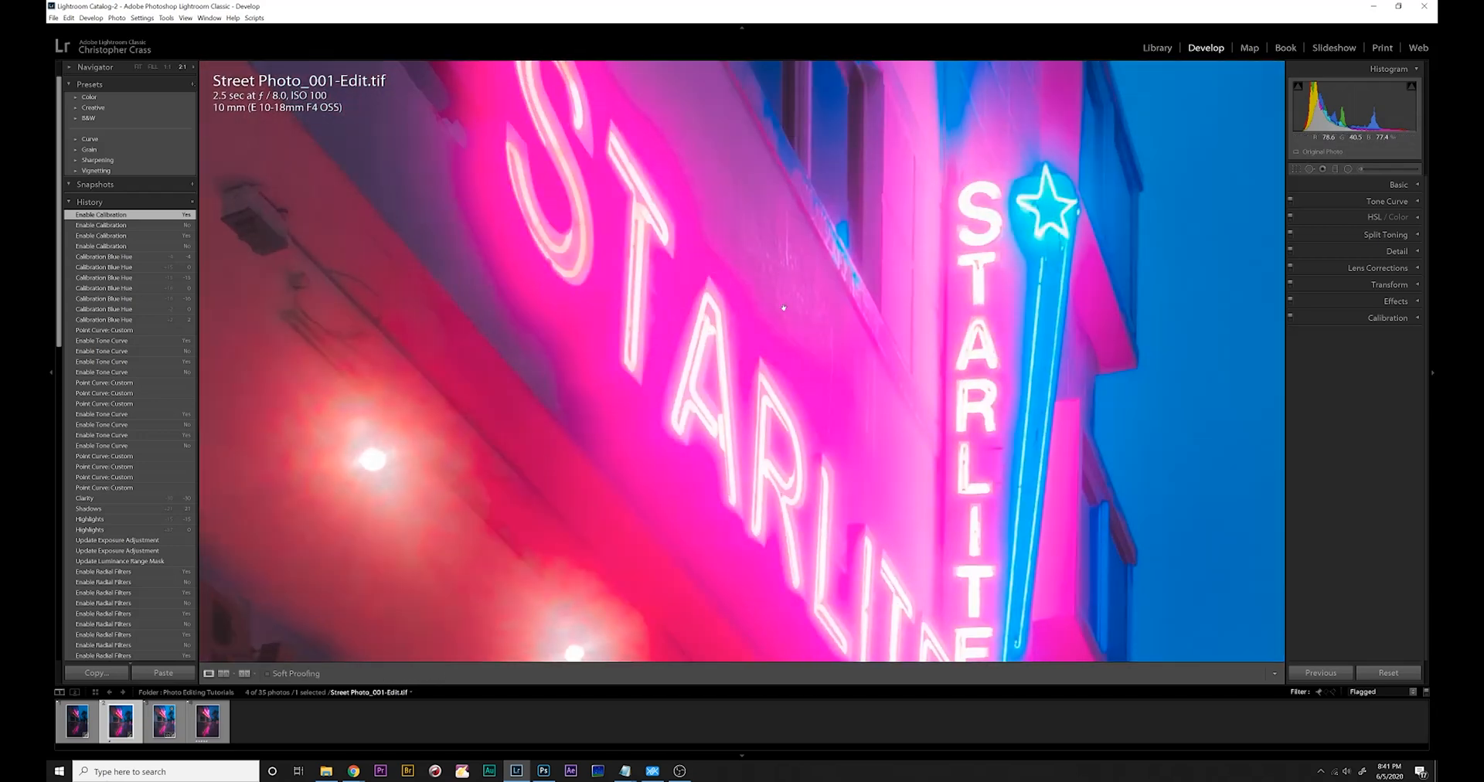
{"action": "key", "text": "backslash"}
{"action": "key", "text": "backslash"}
{"action": "key", "text": "backslash"}
{"action": "key", "text": "backslash"}
{"action": "key", "text": "backslash"}
{"action": "key", "text": "backslash"}
{"action": "key", "text": "backslash"}
{"action": "key", "text": "backslash"}
{"action": "key", "text": "backslash"}
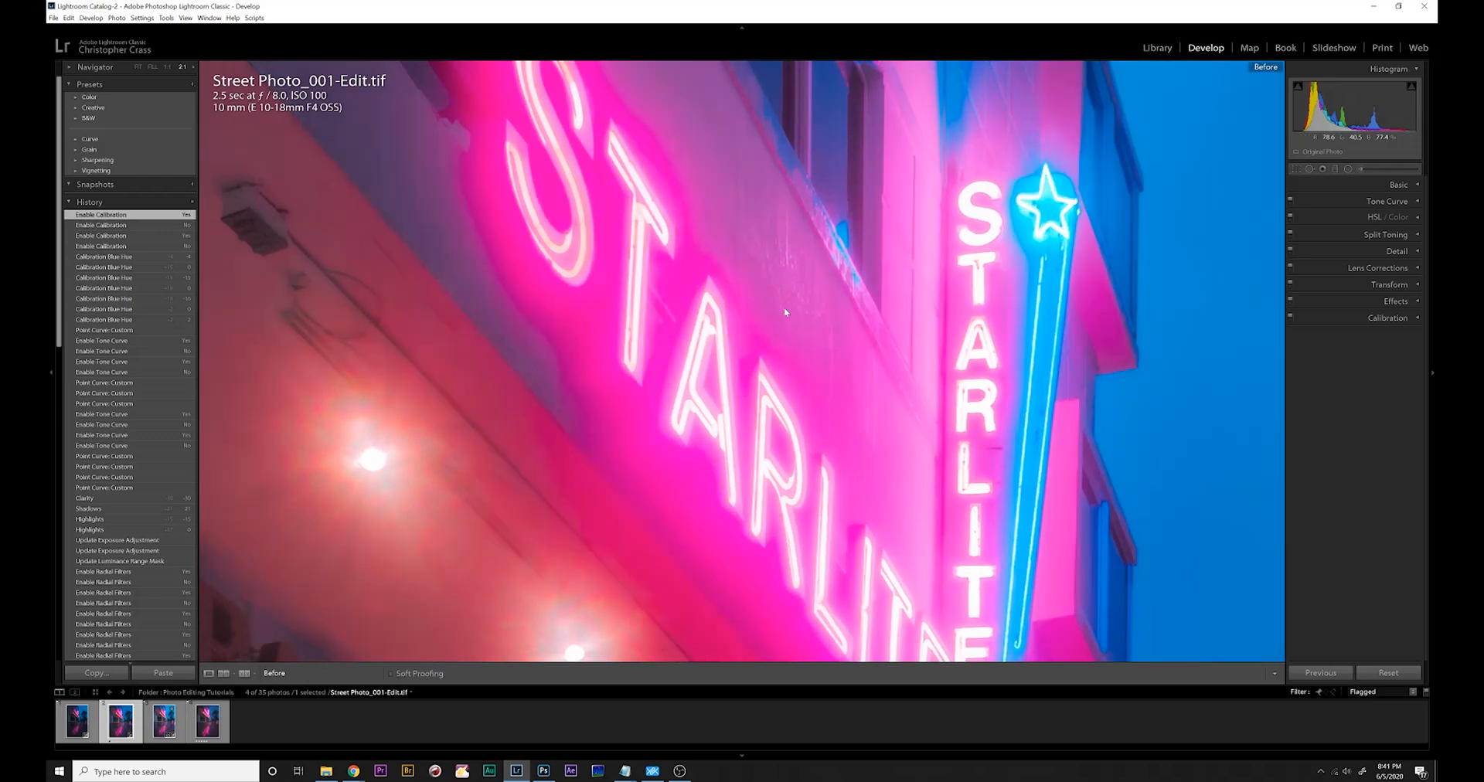
{"action": "key", "text": "backslash"}
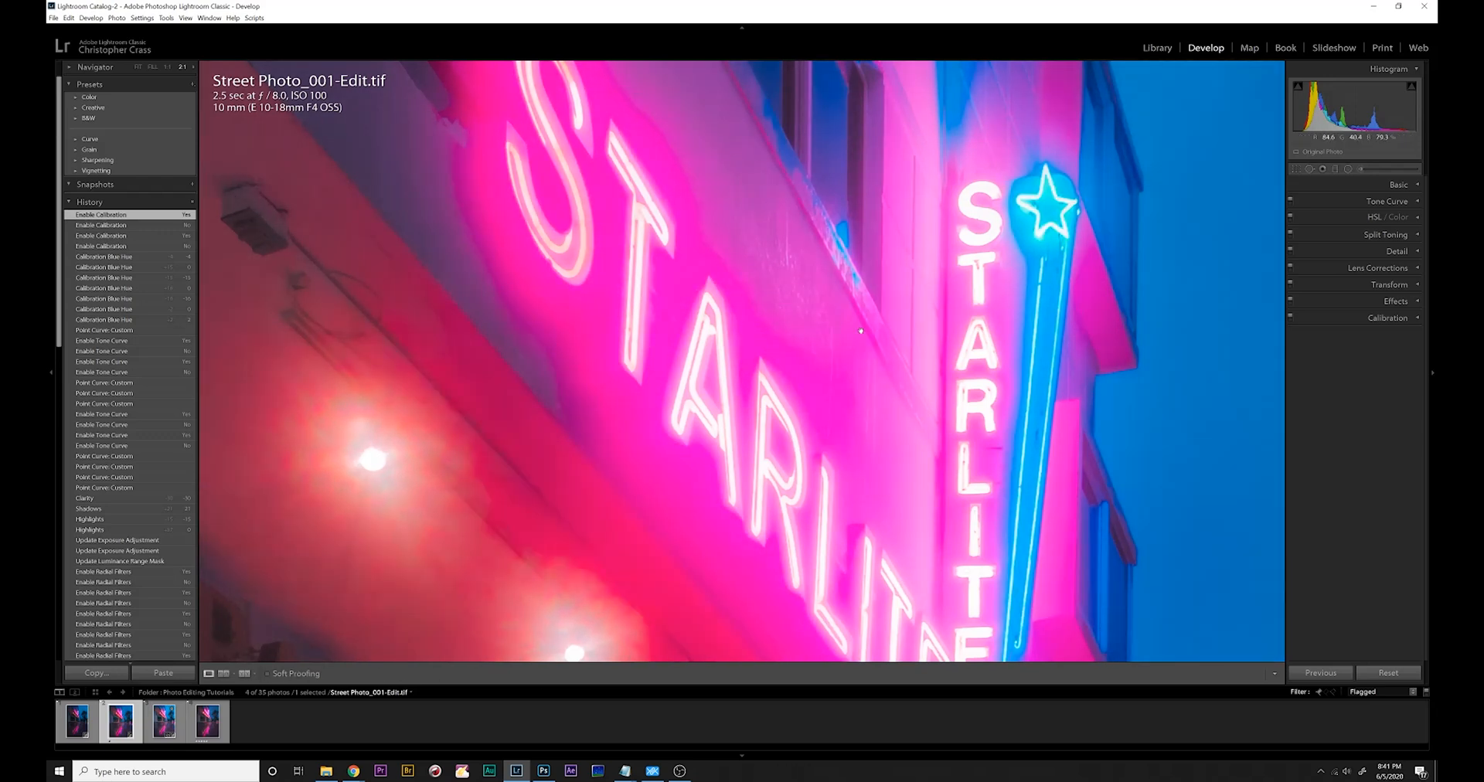
{"action": "left_click", "coordinate": [777, 435]}
{"action": "key", "text": "backslash"}
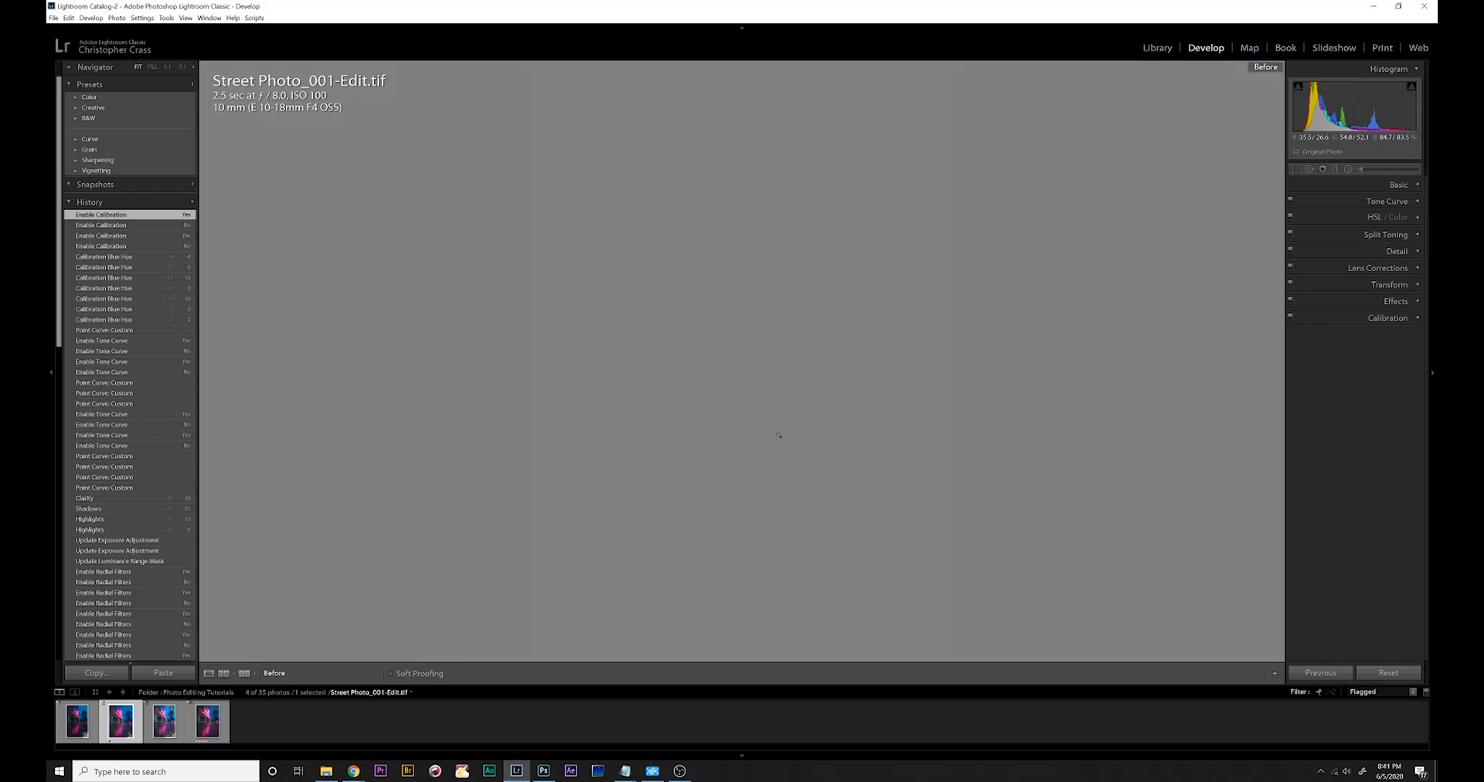
{"action": "key", "text": "backslash"}
{"action": "key", "text": "backslash"}
{"action": "key", "text": "backslash"}
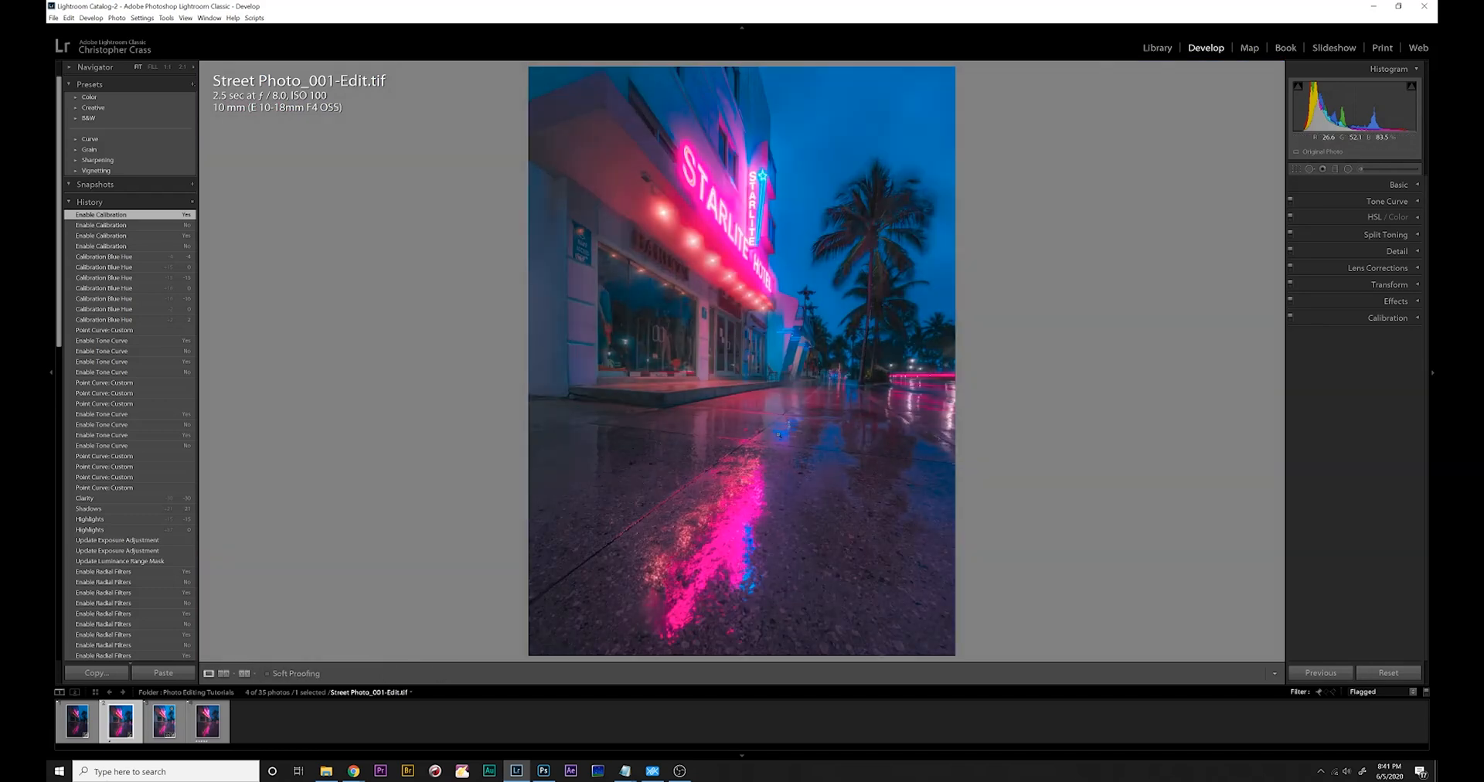
{"action": "key", "text": "backslash"}
{"action": "key", "text": "backslash"}
- Lower the HSL saturation of the Magenta and Purple colors slightly
{"action": "left_click", "coordinate": [1417, 218]}
{"action": "left_click", "coordinate": [1345, 235]}
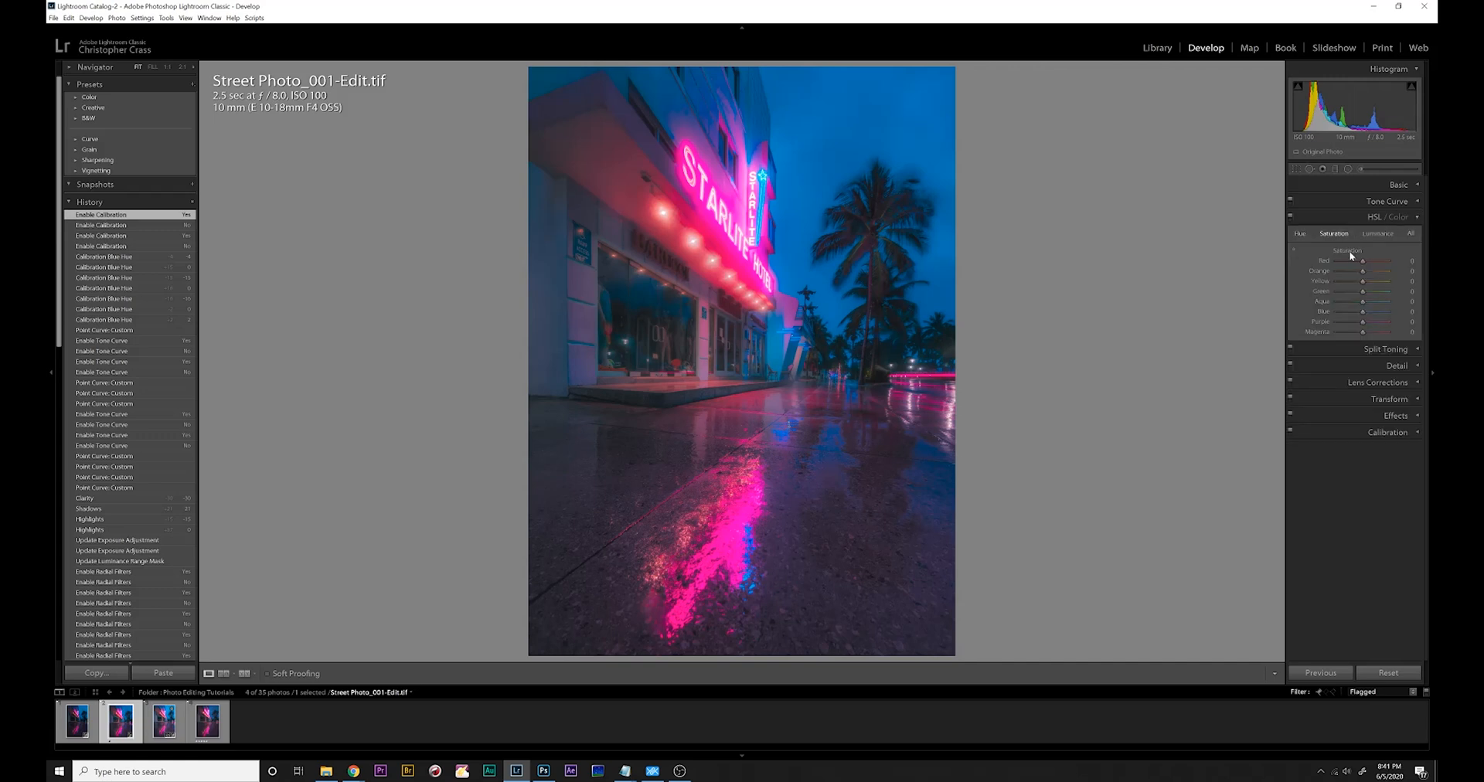
{"action": "mouse_move", "coordinate": [1362, 333]}
{"action": "left_mouse_down"}
{"action": "mouse_move", "coordinate": [1347, 332]}
{"action": "mouse_move", "coordinate": [1361, 335]}
{"action": "mouse_move", "coordinate": [1357, 322]}
{"action": "left_mouse_up"}
{"action": "double_click", "coordinate": [1361, 331]}
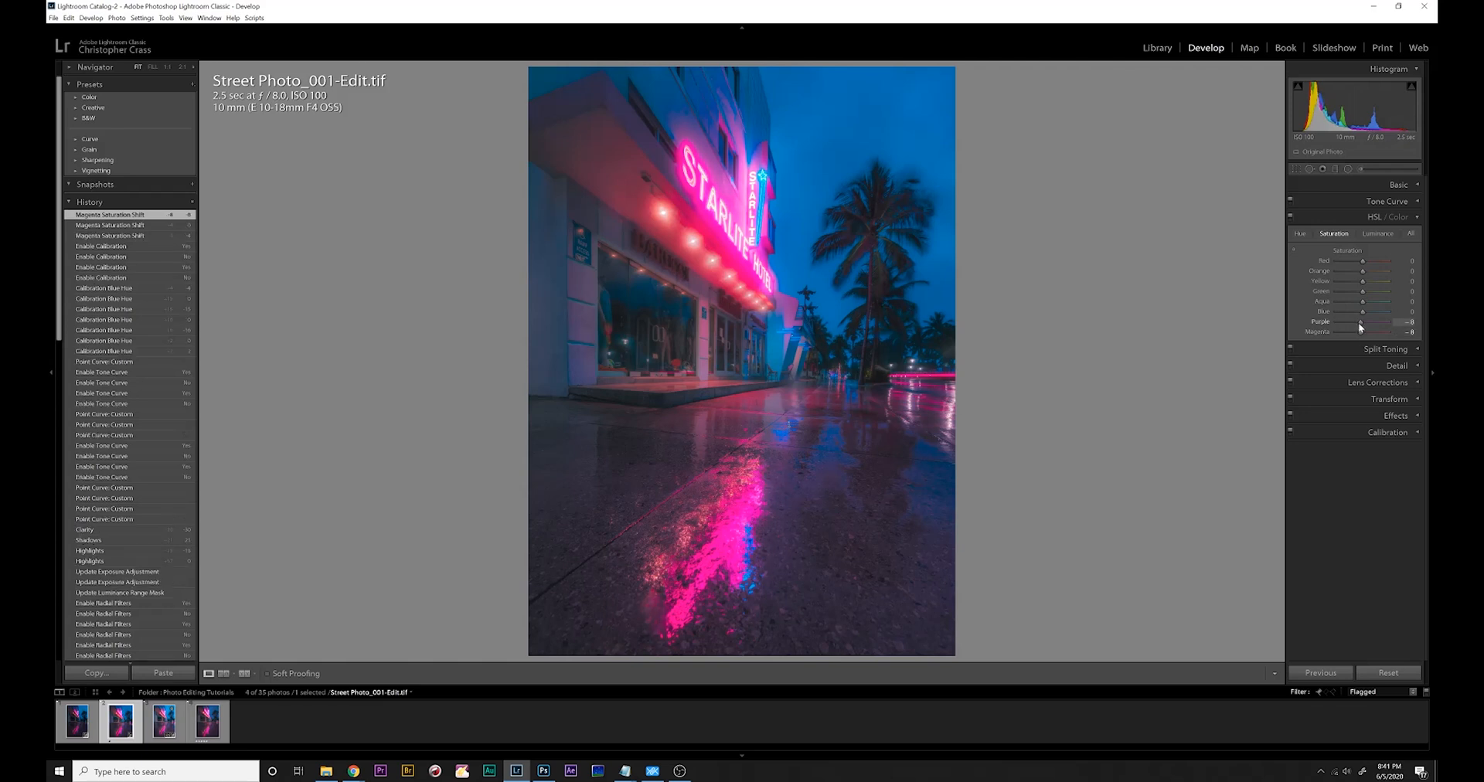
{"action": "left_click", "coordinate": [1413, 216]}
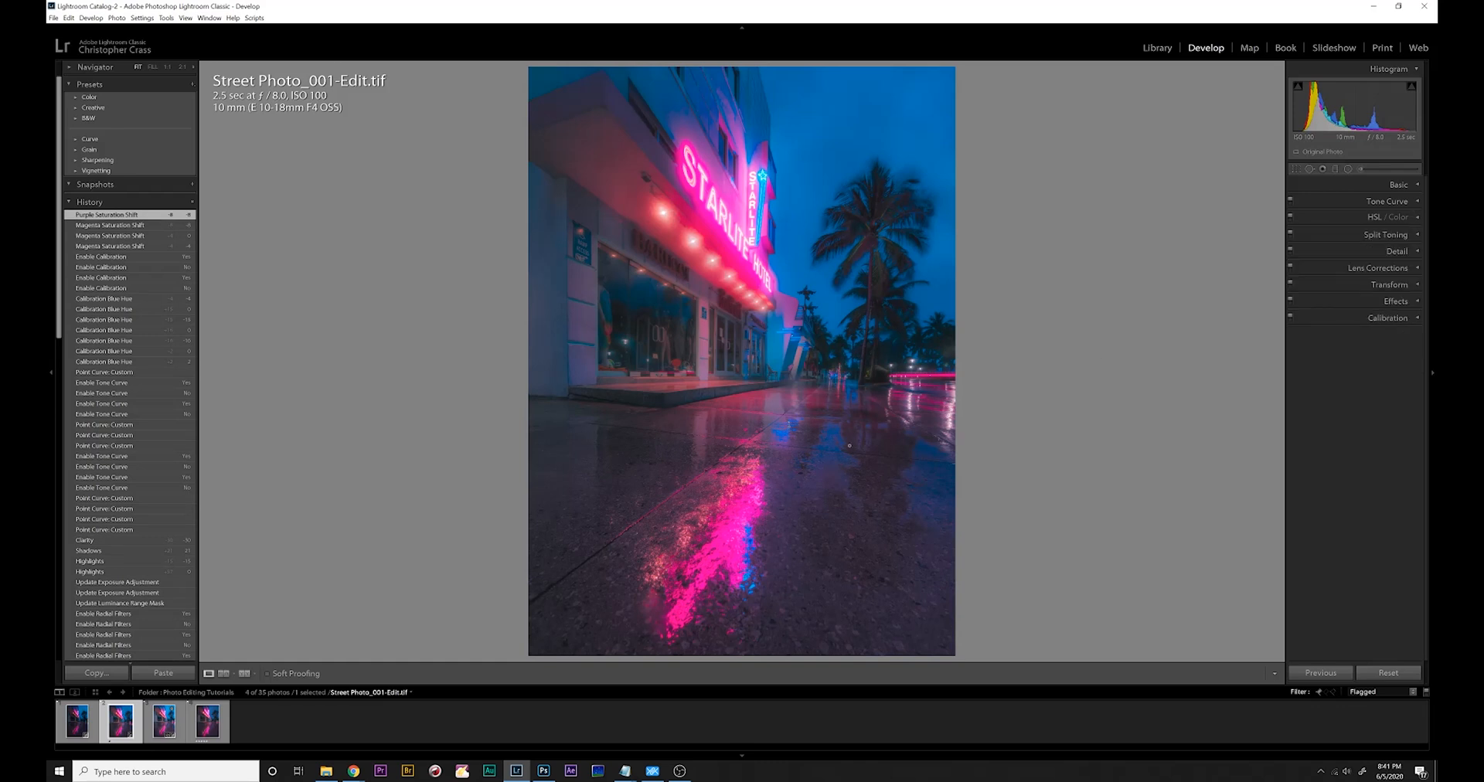
- Set the split toning shadows to Hue 195 and Saturation 5
{"action": "left_click", "coordinate": [1415, 201]}
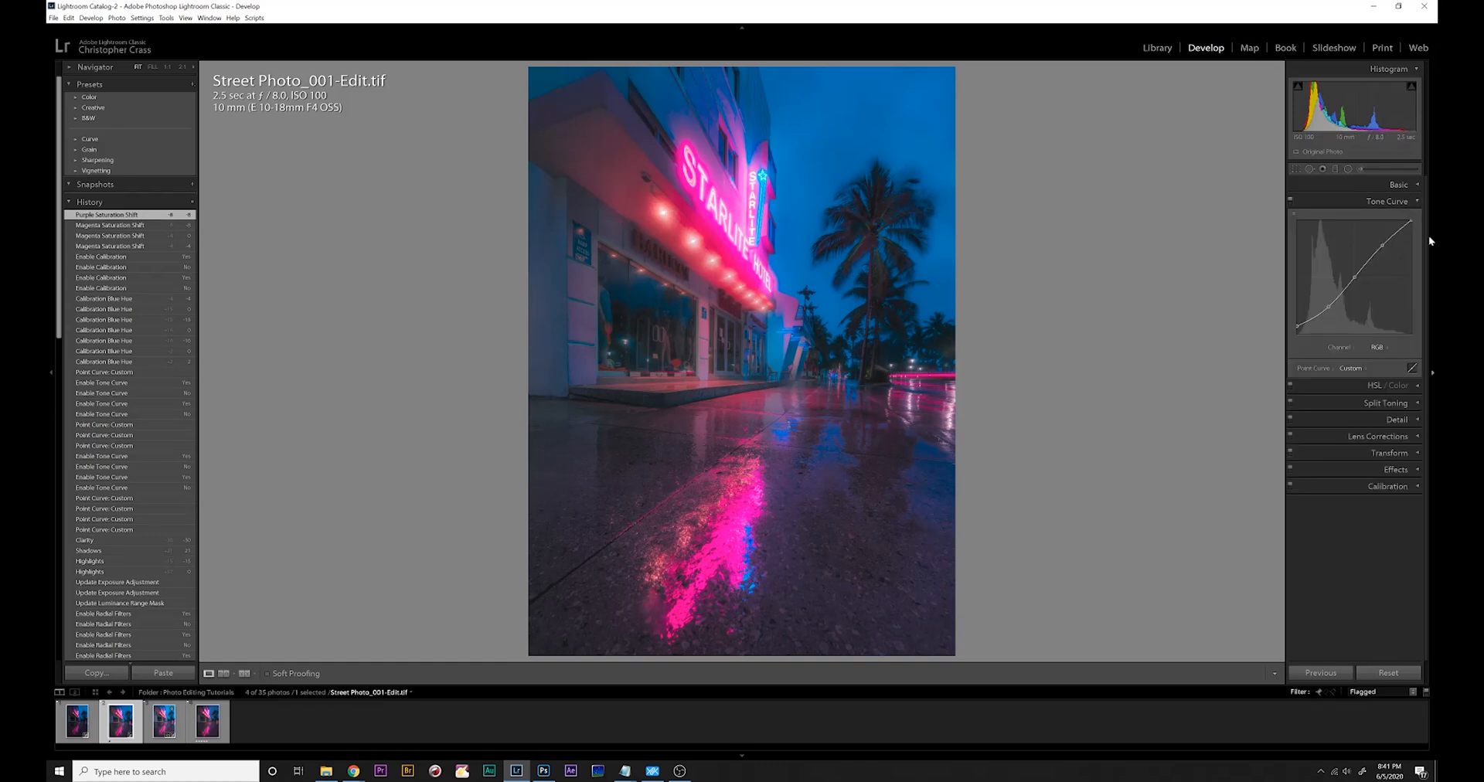
{"action": "left_click", "coordinate": [1417, 202]}
{"action": "left_click", "coordinate": [1416, 219]}
{"action": "left_click", "coordinate": [1414, 218]}
{"action": "left_click", "coordinate": [1415, 233]}
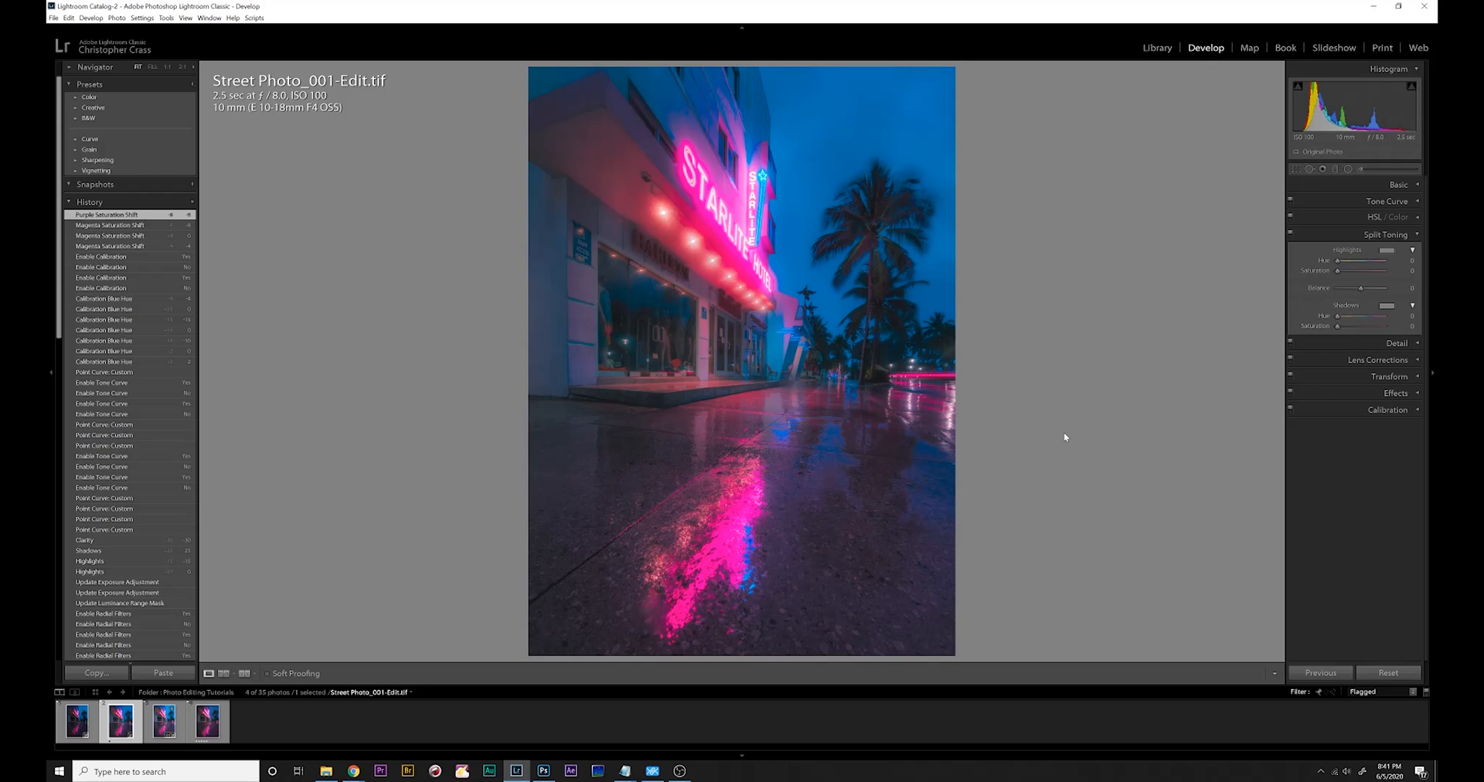
{"action": "mouse_move", "coordinate": [1337, 316]}
{"action": "left_mouse_down"}
{"action": "mouse_move", "coordinate": [1368, 320]}
{"action": "mouse_move", "coordinate": [1342, 327]}
{"action": "left_mouse_up"}
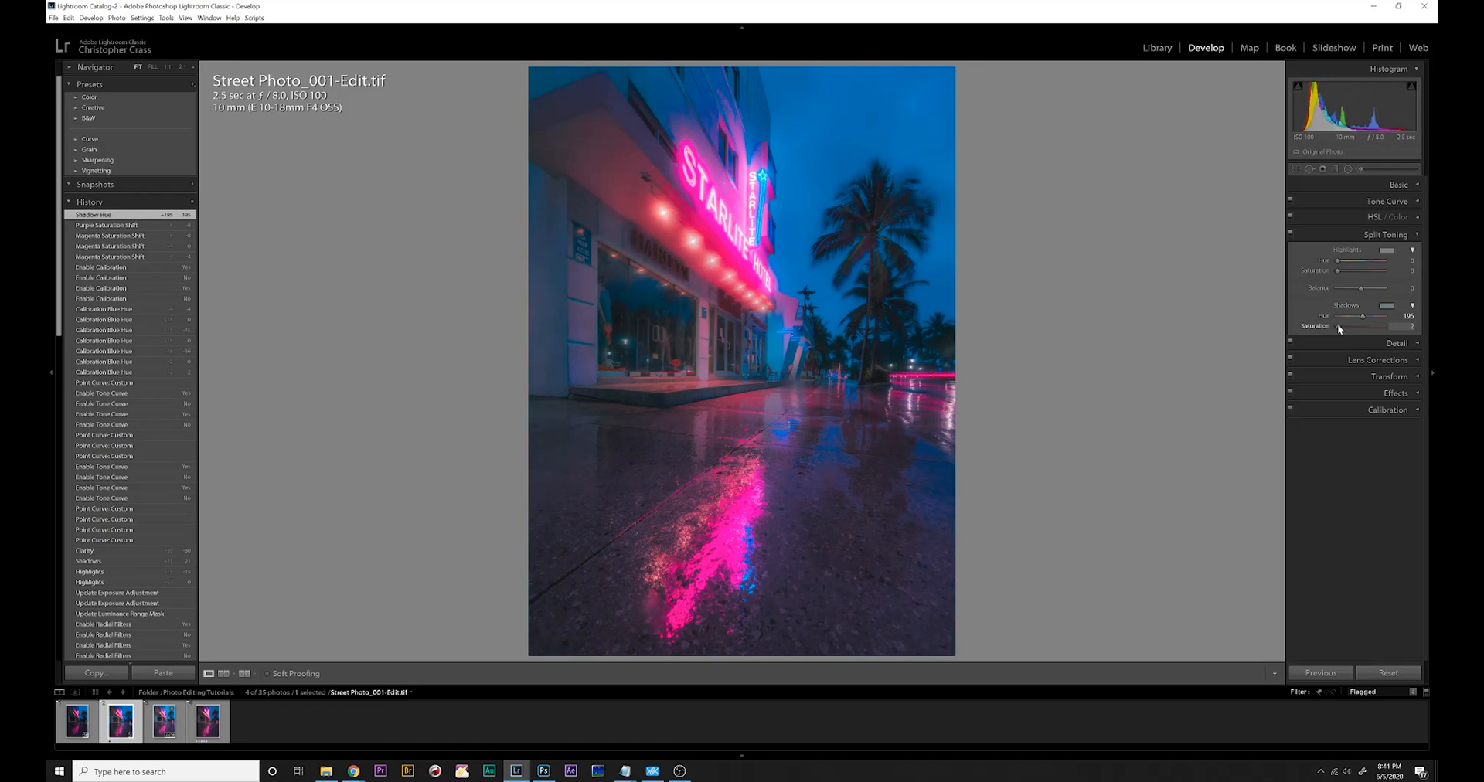
{"action": "left_click_drag", "start_coordinate": [1341, 327], "coordinate": [1340, 328]}
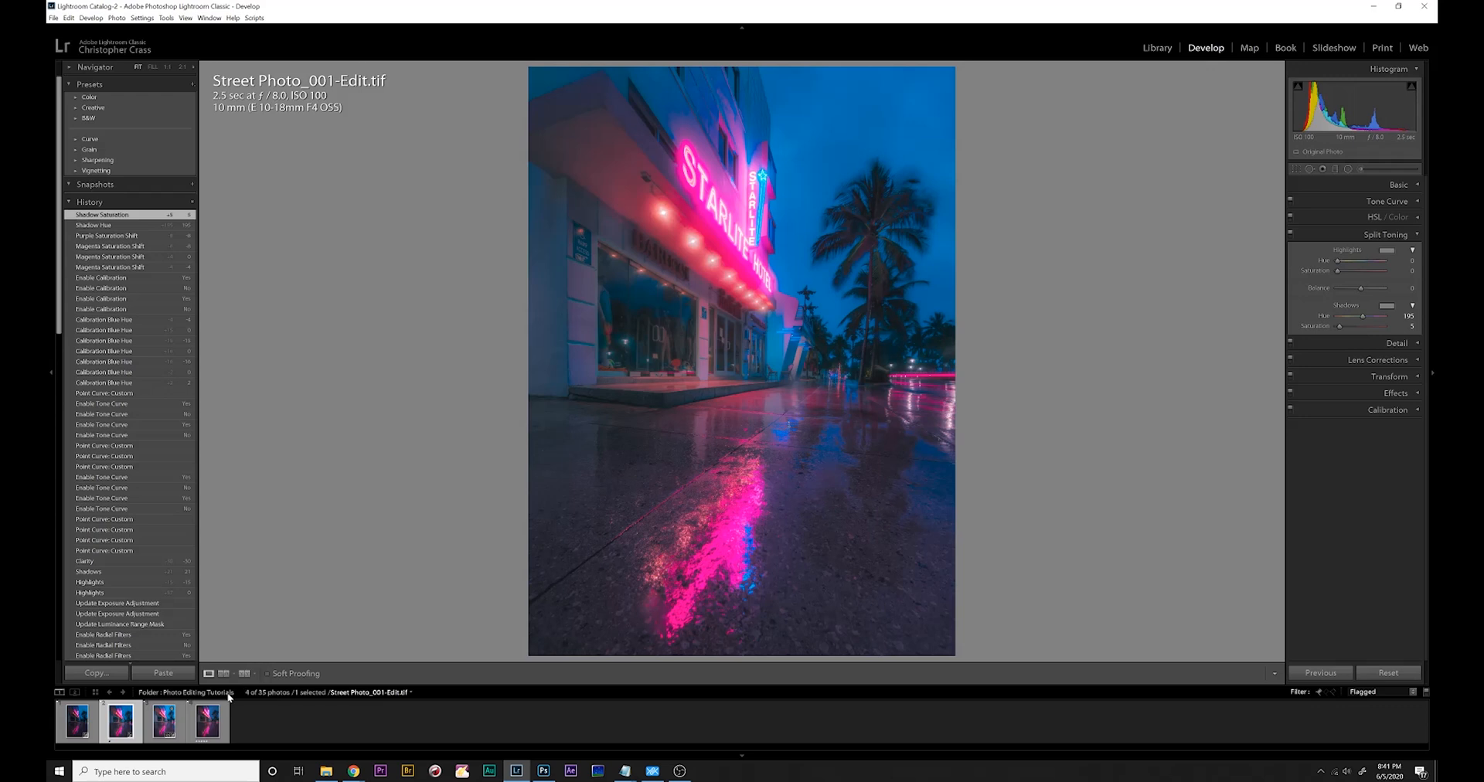
- Examine the finished reference Street Photo_003.jpg as a whole and up close, and return to Street Photo_001-Edit.tif
{"action": "left_click", "coordinate": [209, 719]}
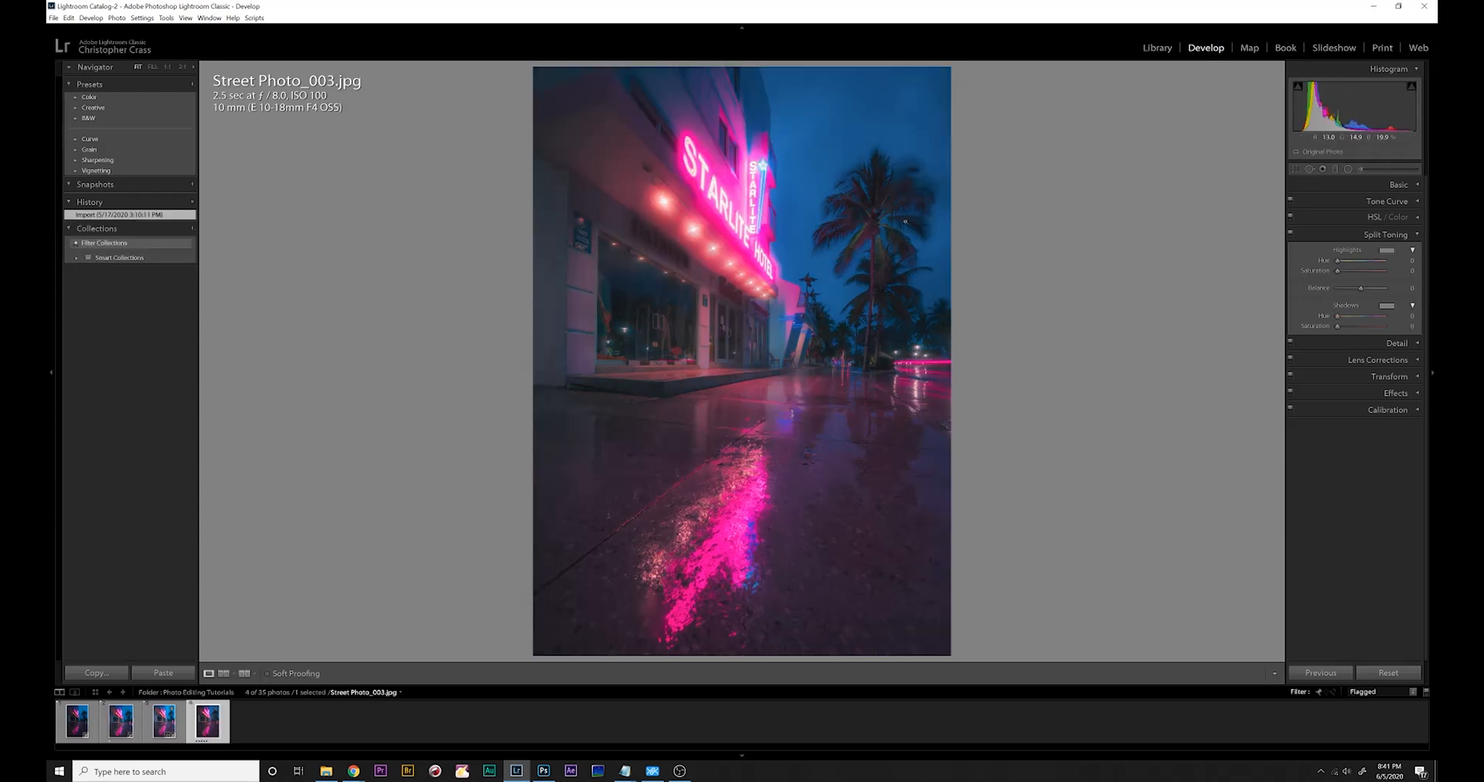
{"action": "left_click", "coordinate": [889, 232]}
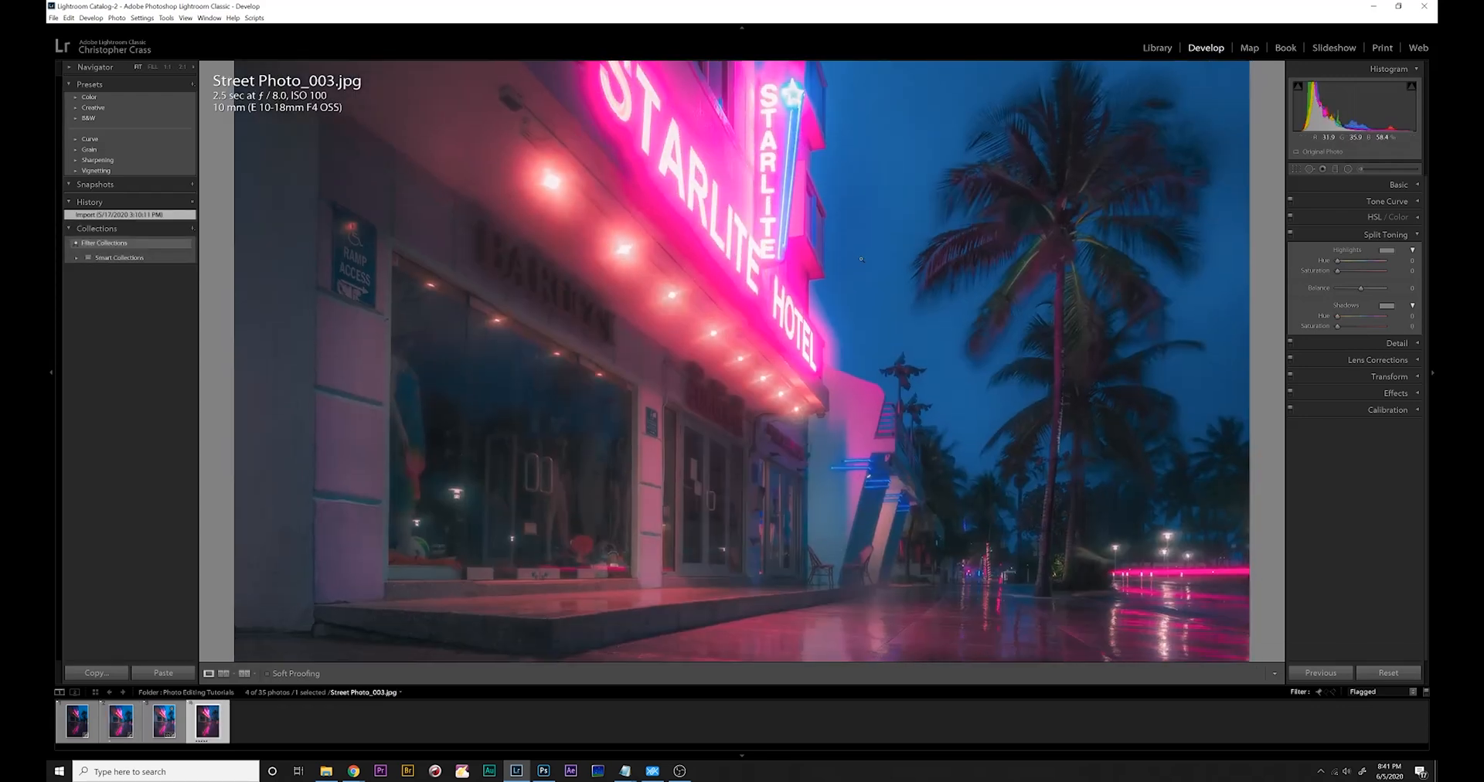
{"action": "left_click", "coordinate": [861, 259]}
{"action": "left_click", "coordinate": [115, 723]}
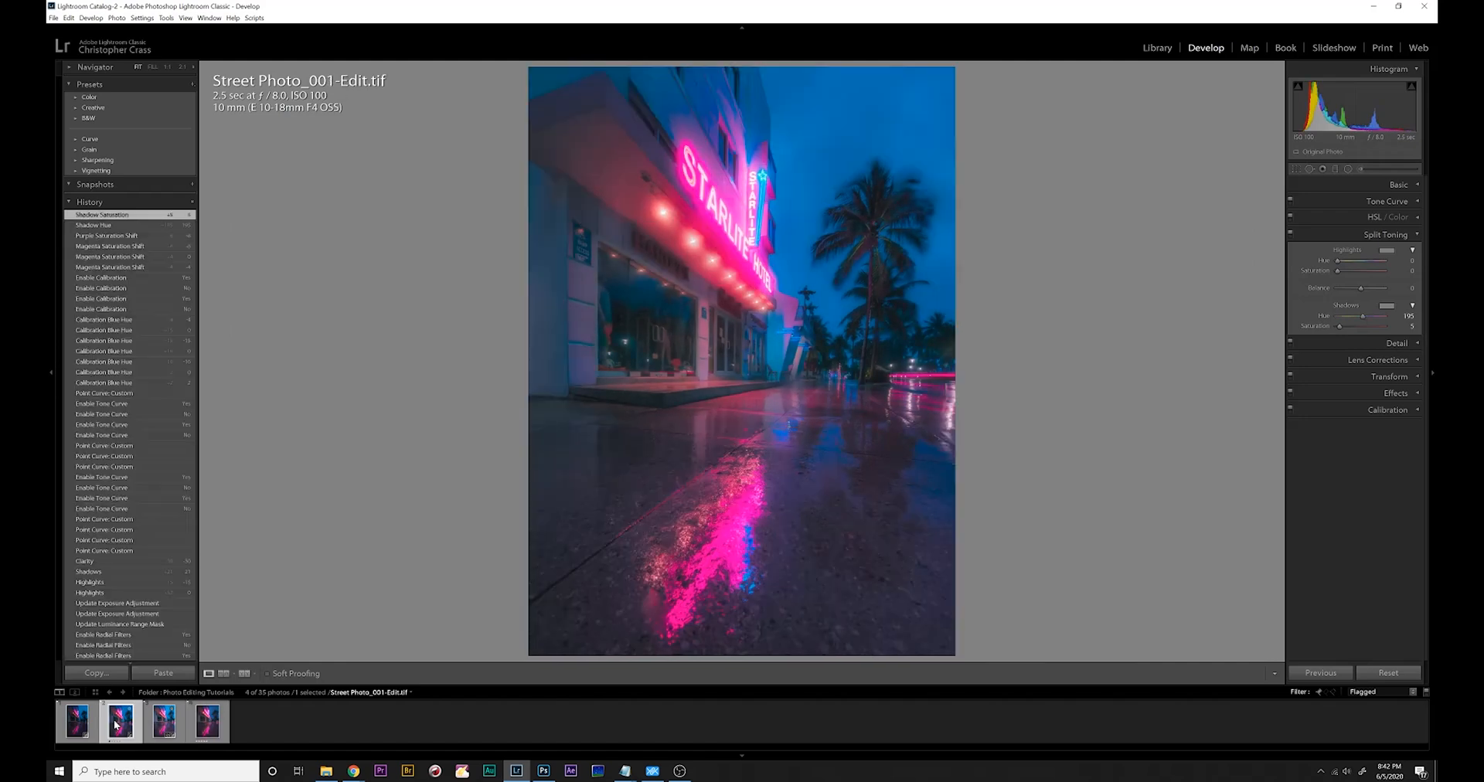
- Compare the photo with split toning off and on, and compare its before and after versions
{"action": "left_click", "coordinate": [1290, 235]}
{"action": "left_click", "coordinate": [1290, 235]}
{"action": "left_click", "coordinate": [1290, 235]}
{"action": "left_click", "coordinate": [1290, 235]}
{"action": "left_click", "coordinate": [1290, 235]}
{"action": "left_click", "coordinate": [1290, 235]}
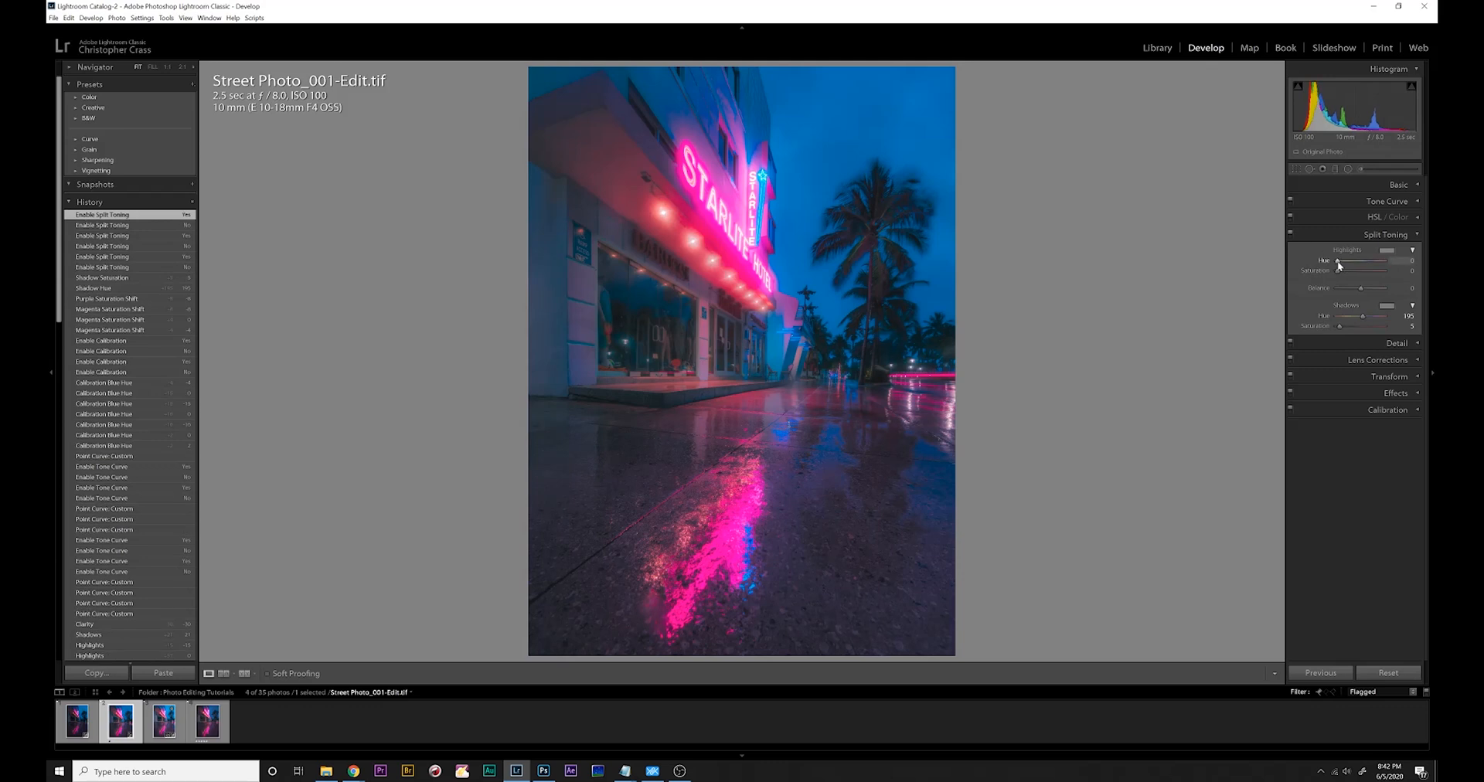
{"action": "left_click", "coordinate": [673, 176]}
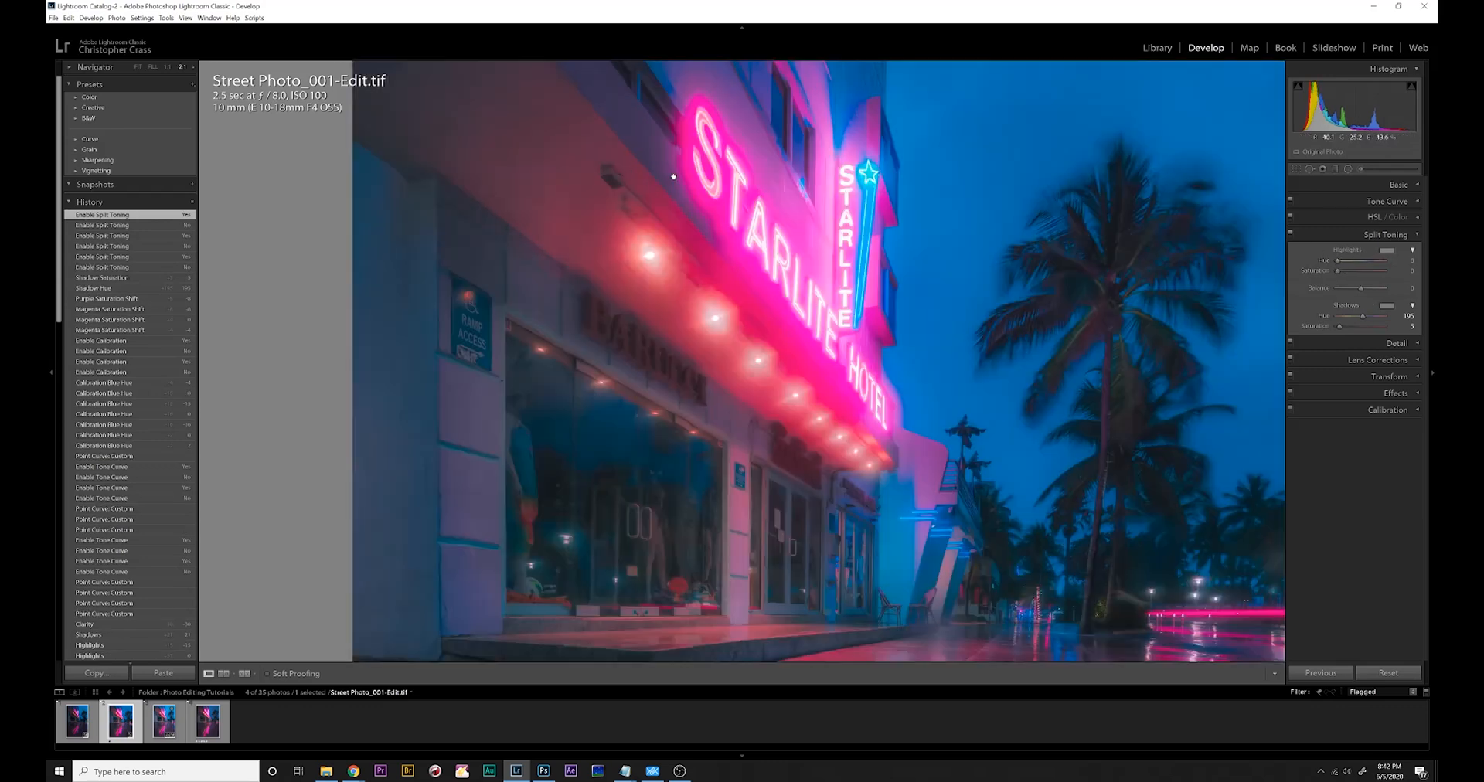
{"action": "left_click", "coordinate": [680, 167]}
{"action": "key", "text": "backslash"}
{"action": "key", "text": "backslash"}
{"action": "key", "text": "backslash"}
{"action": "key", "text": "backslash"}
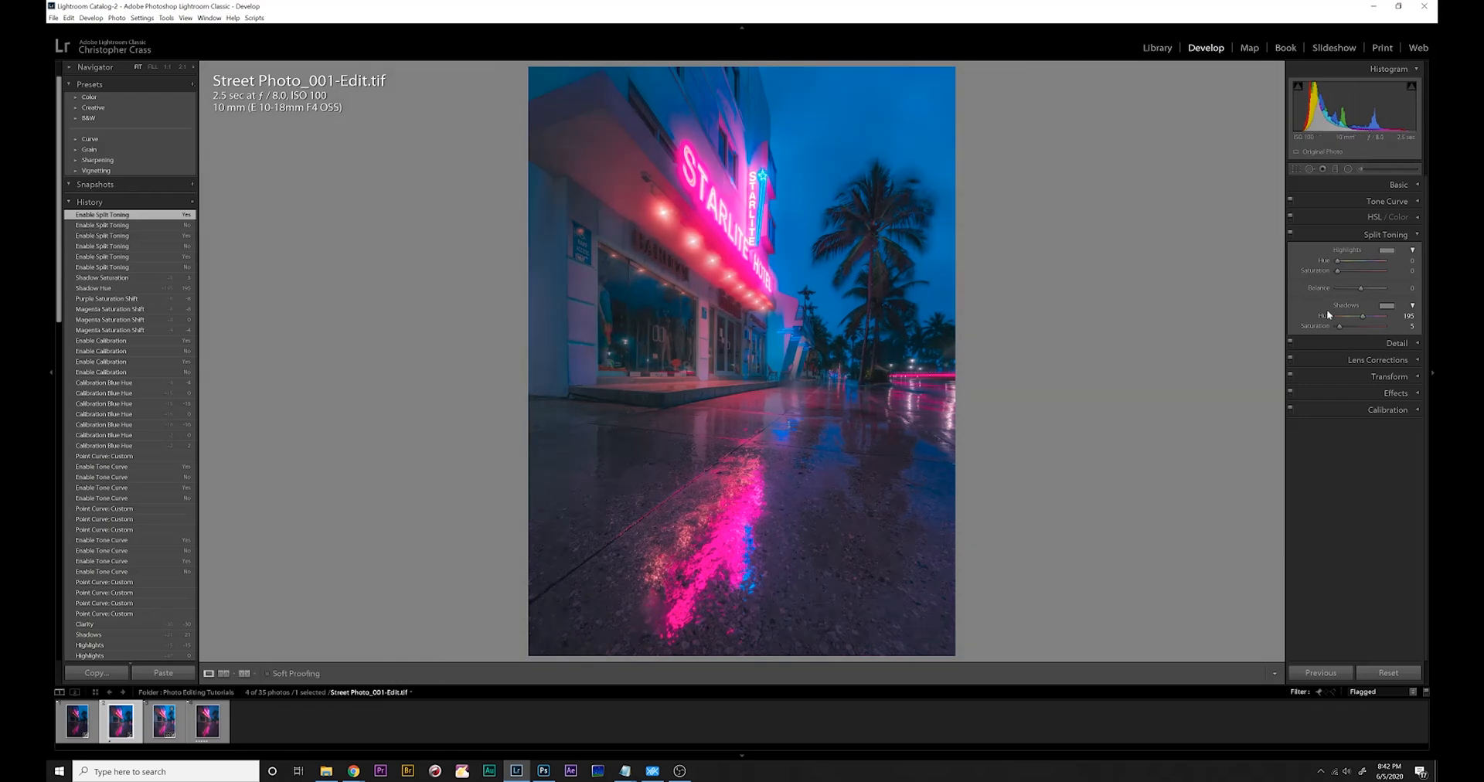
- Give the highlights a split toning hue with a very low saturation
{"action": "mouse_move", "coordinate": [1337, 260]}
{"action": "left_mouse_down"}
{"action": "mouse_move", "coordinate": [1379, 265]}
{"action": "mouse_move", "coordinate": [1336, 272]}
{"action": "left_mouse_up"}
{"action": "left_click_drag", "start_coordinate": [1337, 268], "coordinate": [1338, 269]}
{"action": "left_click", "coordinate": [1419, 234]}
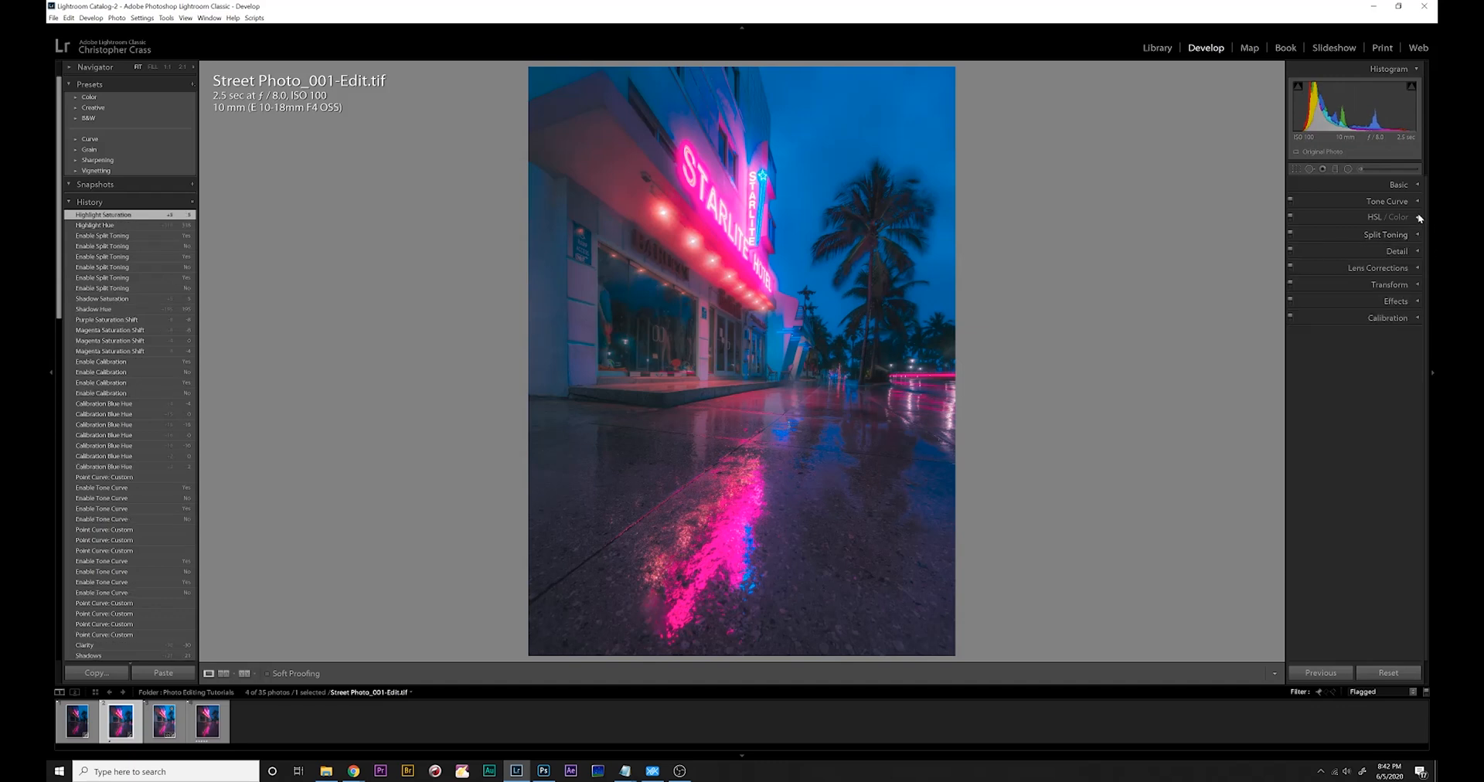
- Set the HSL Magenta saturation to -14 and compare the photo with the HSL adjustments off and on
{"action": "left_click", "coordinate": [1416, 216]}
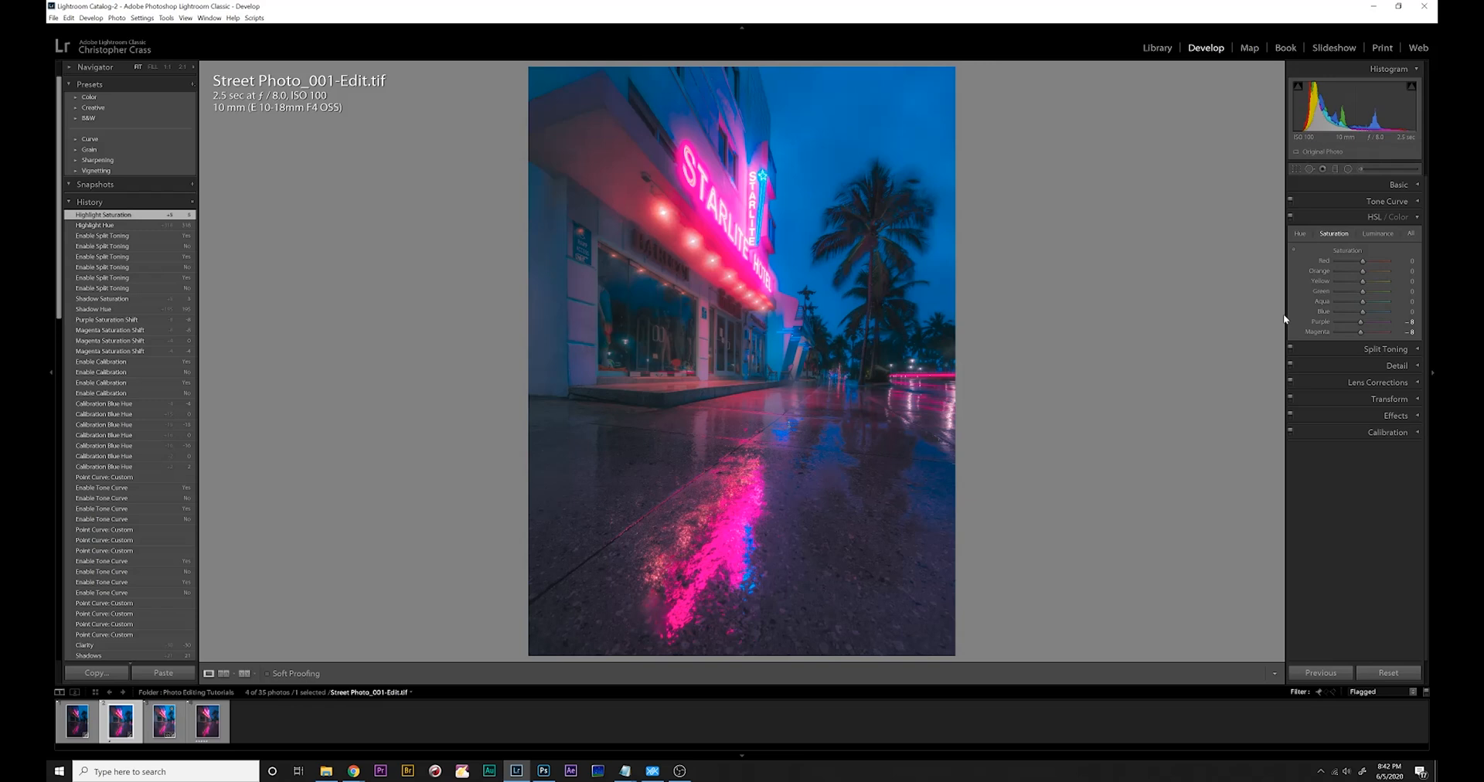
{"action": "left_click_drag", "start_coordinate": [1362, 334], "coordinate": [1359, 335]}
{"action": "left_click", "coordinate": [1290, 217]}
{"action": "left_click", "coordinate": [1290, 217]}
{"action": "left_click", "coordinate": [1290, 217]}
{"action": "left_click", "coordinate": [1290, 217]}
{"action": "left_click", "coordinate": [1290, 217]}
{"action": "left_click", "coordinate": [1290, 217]}
{"action": "left_click", "coordinate": [1290, 217]}
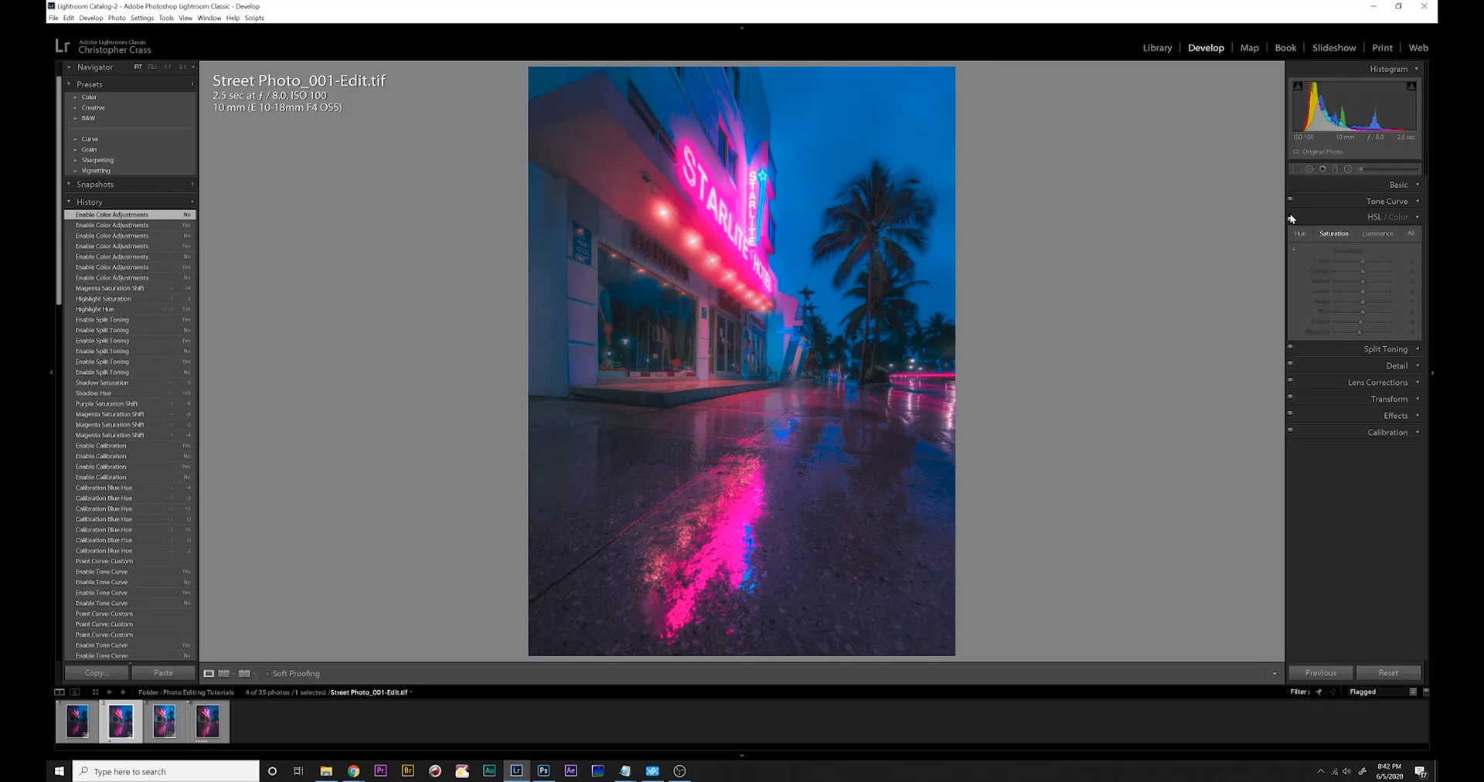
{"action": "left_click", "coordinate": [1290, 217]}
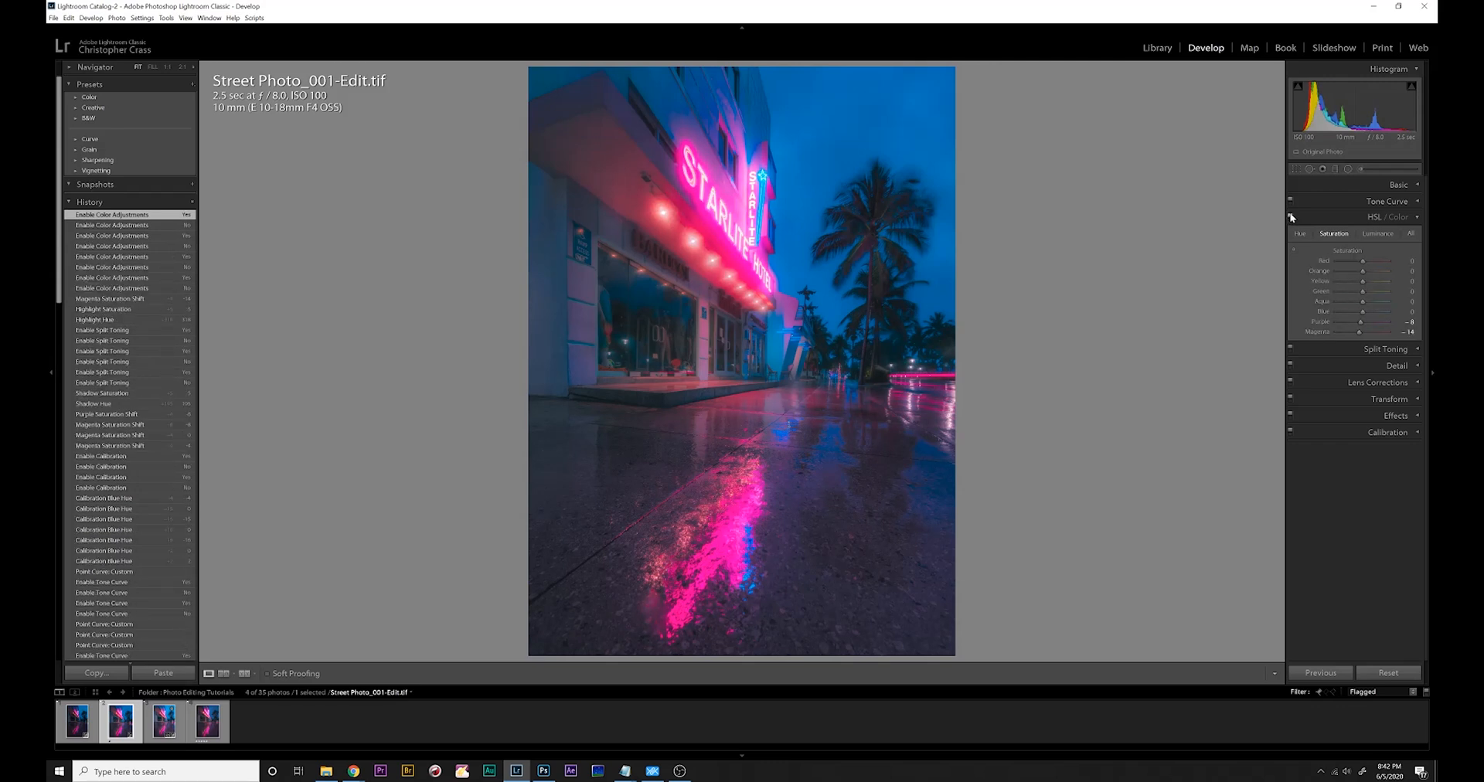
{"action": "left_click", "coordinate": [738, 198]}
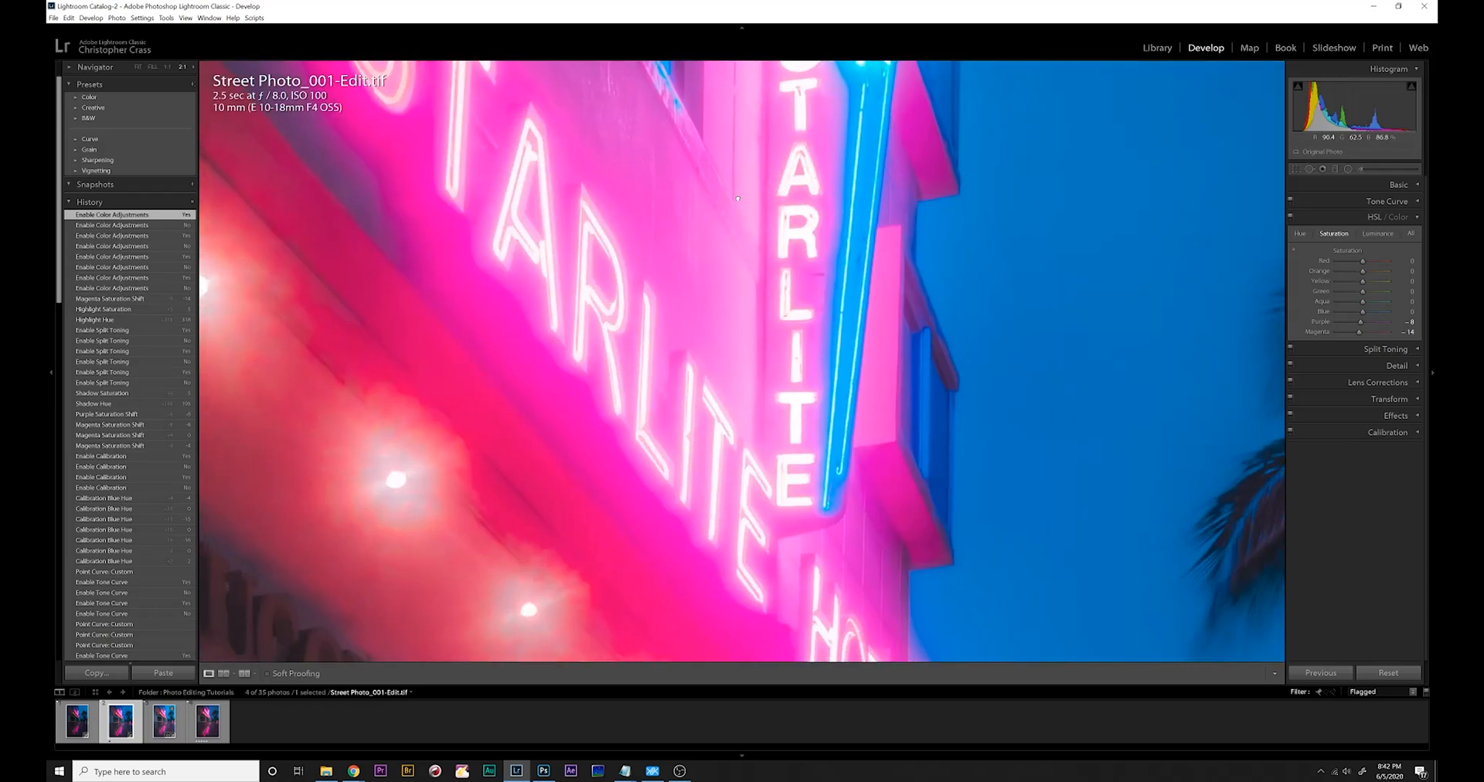
{"action": "left_click", "coordinate": [738, 198]}
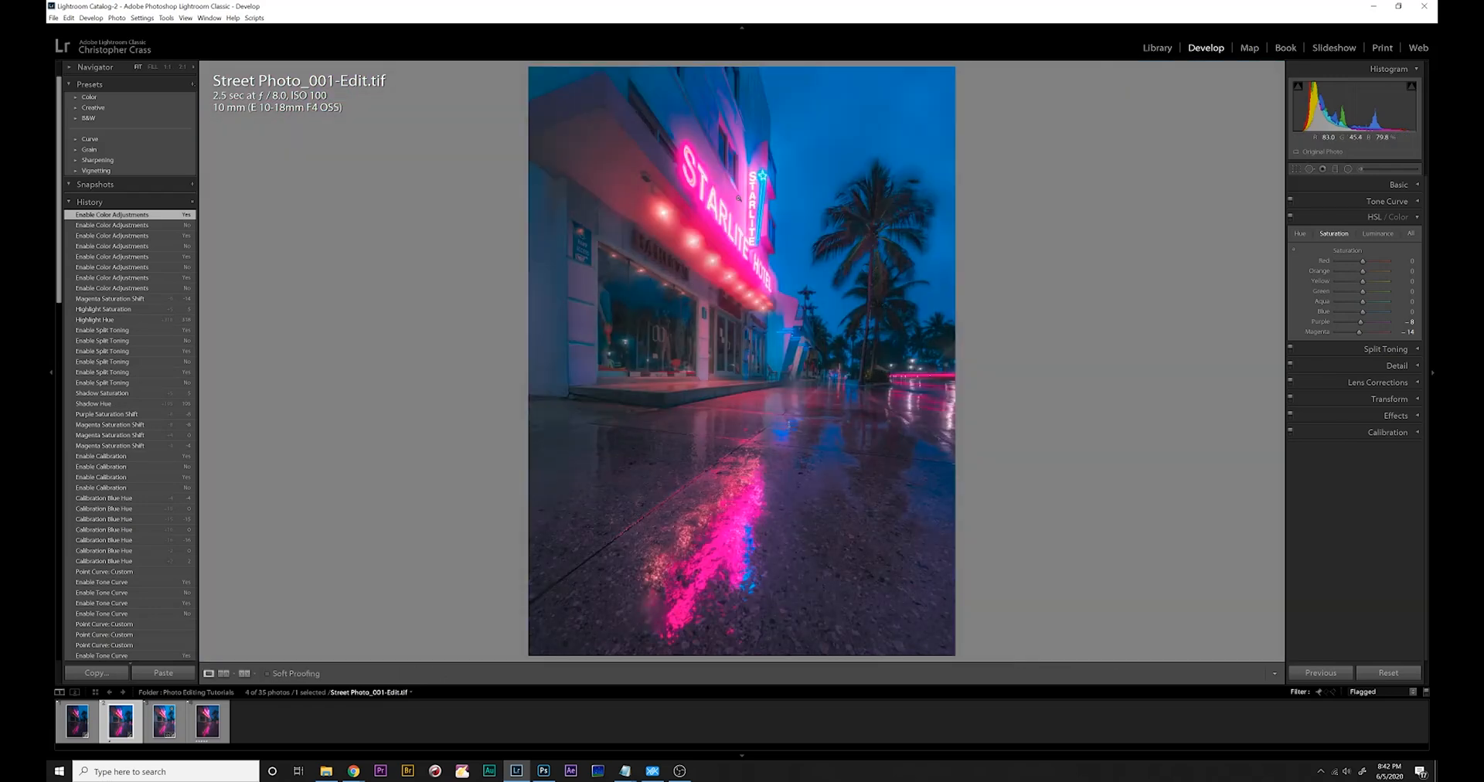
- Fine-tune the upper point of the RGB tone curve
{"action": "left_click", "coordinate": [1419, 224]}
{"action": "left_click", "coordinate": [1391, 200]}
{"action": "left_click_drag", "start_coordinate": [1382, 246], "coordinate": [1383, 246]}
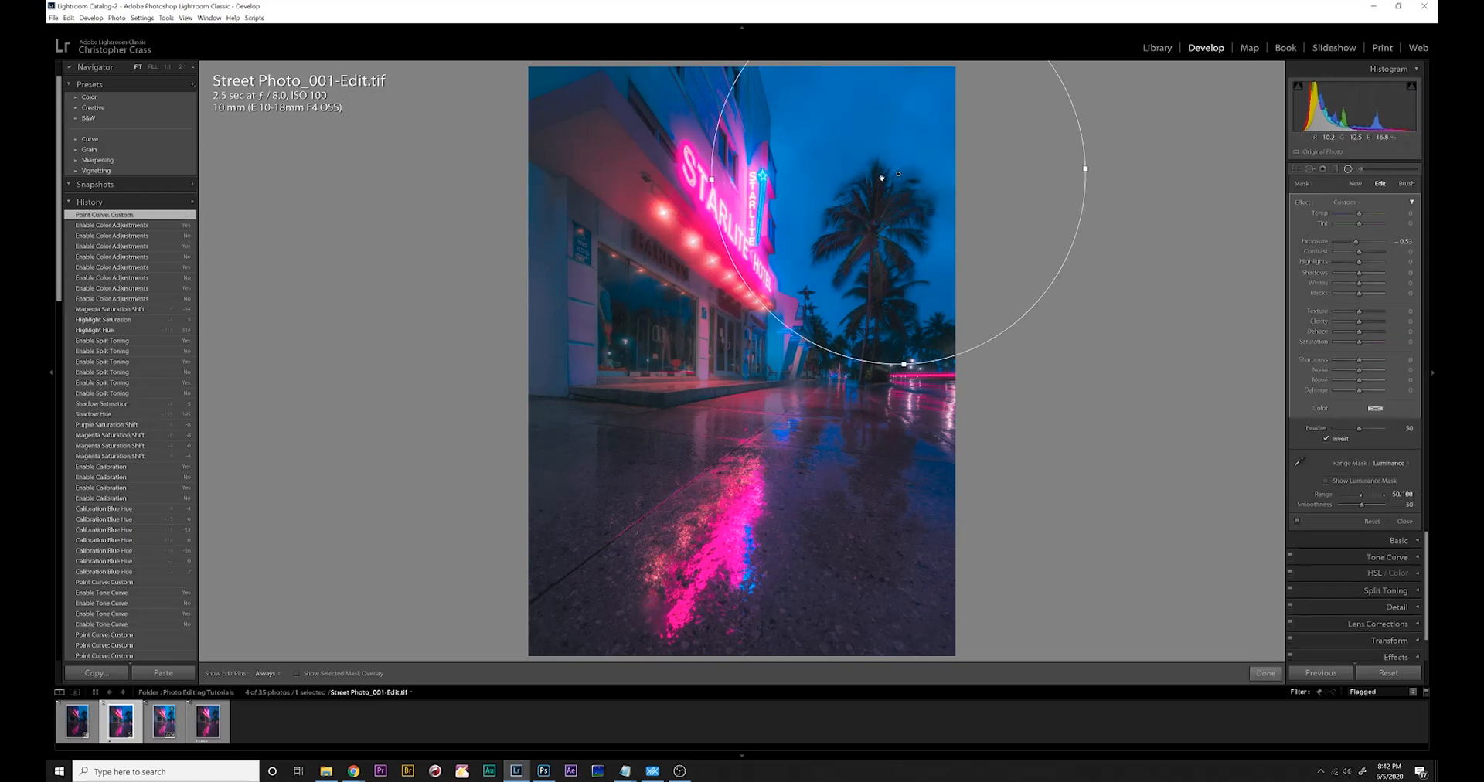
- Readjust the exposure of the radial filter over the sky and palm tree, and check the result
{"action": "left_click_drag", "start_coordinate": [1360, 241], "coordinate": [1354, 244]}
{"action": "double_click", "coordinate": [1358, 244]}
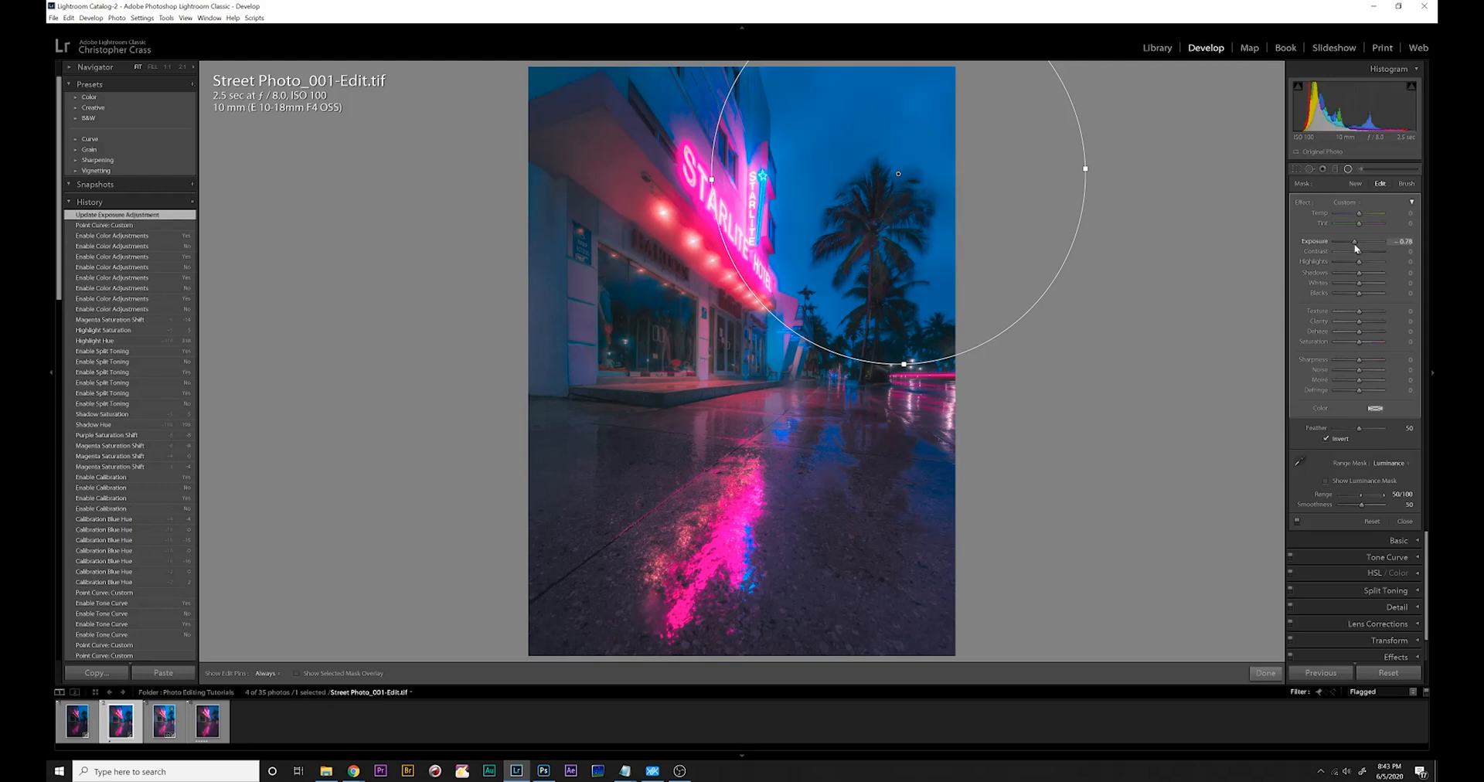
{"action": "left_click", "coordinate": [1348, 169]}
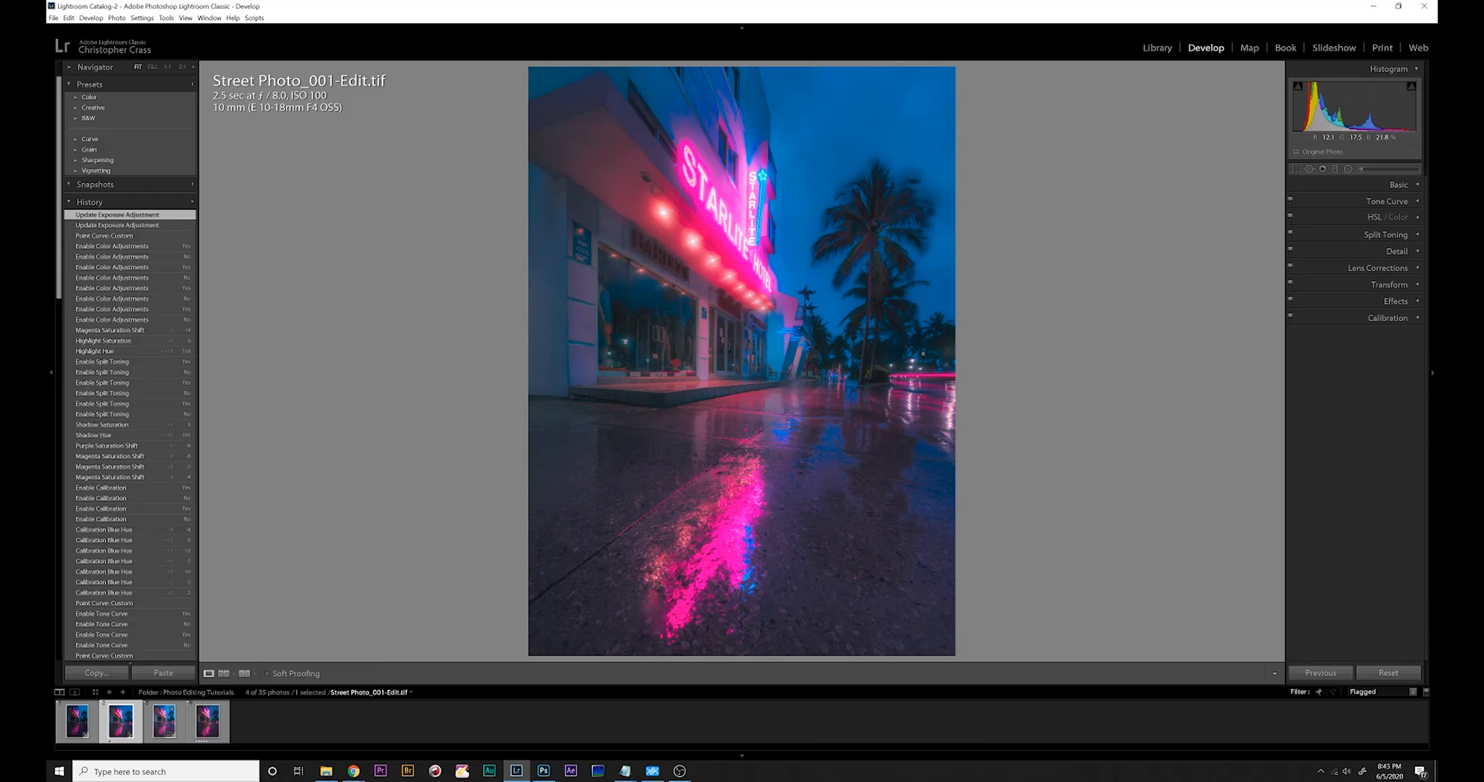
{"action": "key", "text": "backslash"}
- Try darkening the photo's edges with a large radial filter and a post-crop vignette of -49, and remove both
{"action": "left_click", "coordinate": [193, 68]}
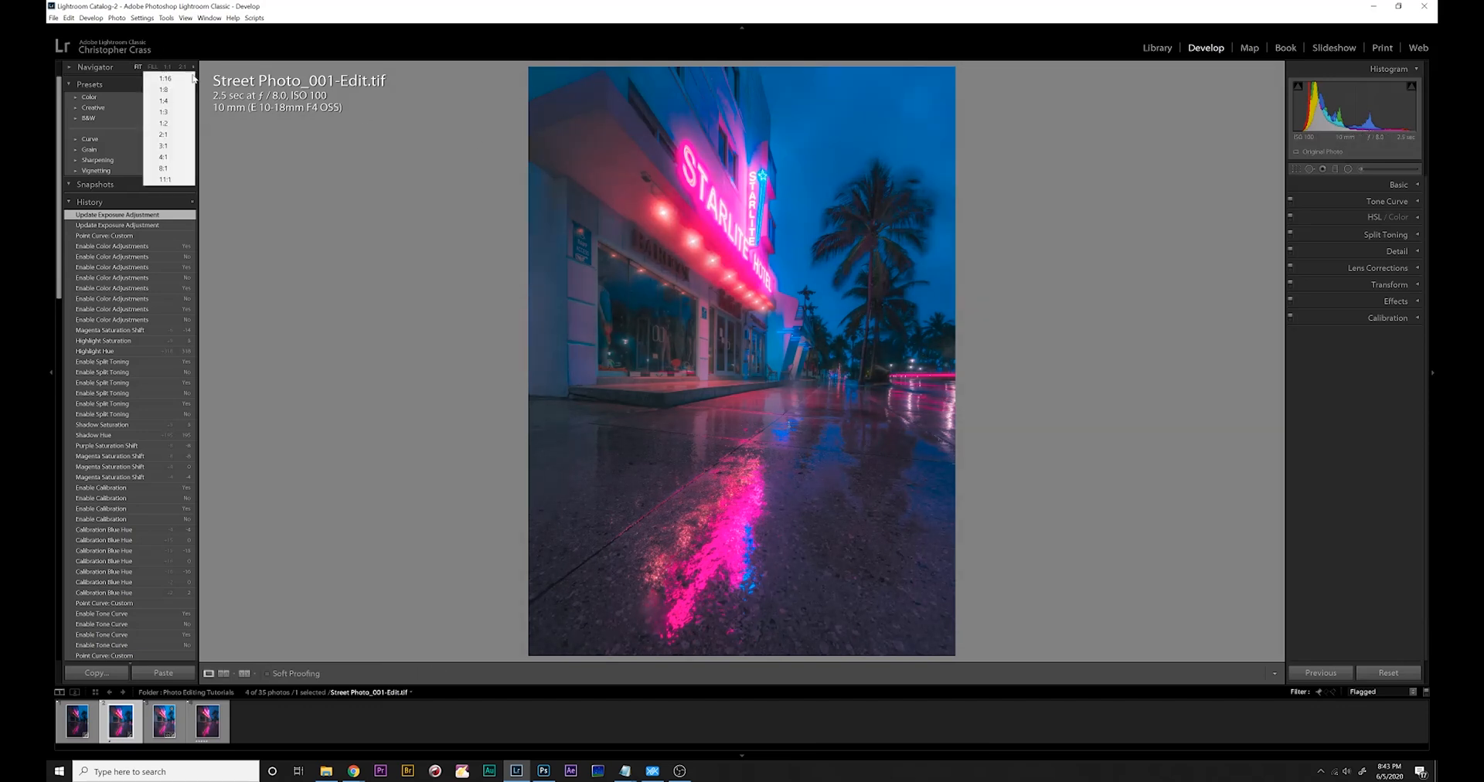
{"action": "left_click", "coordinate": [171, 112]}
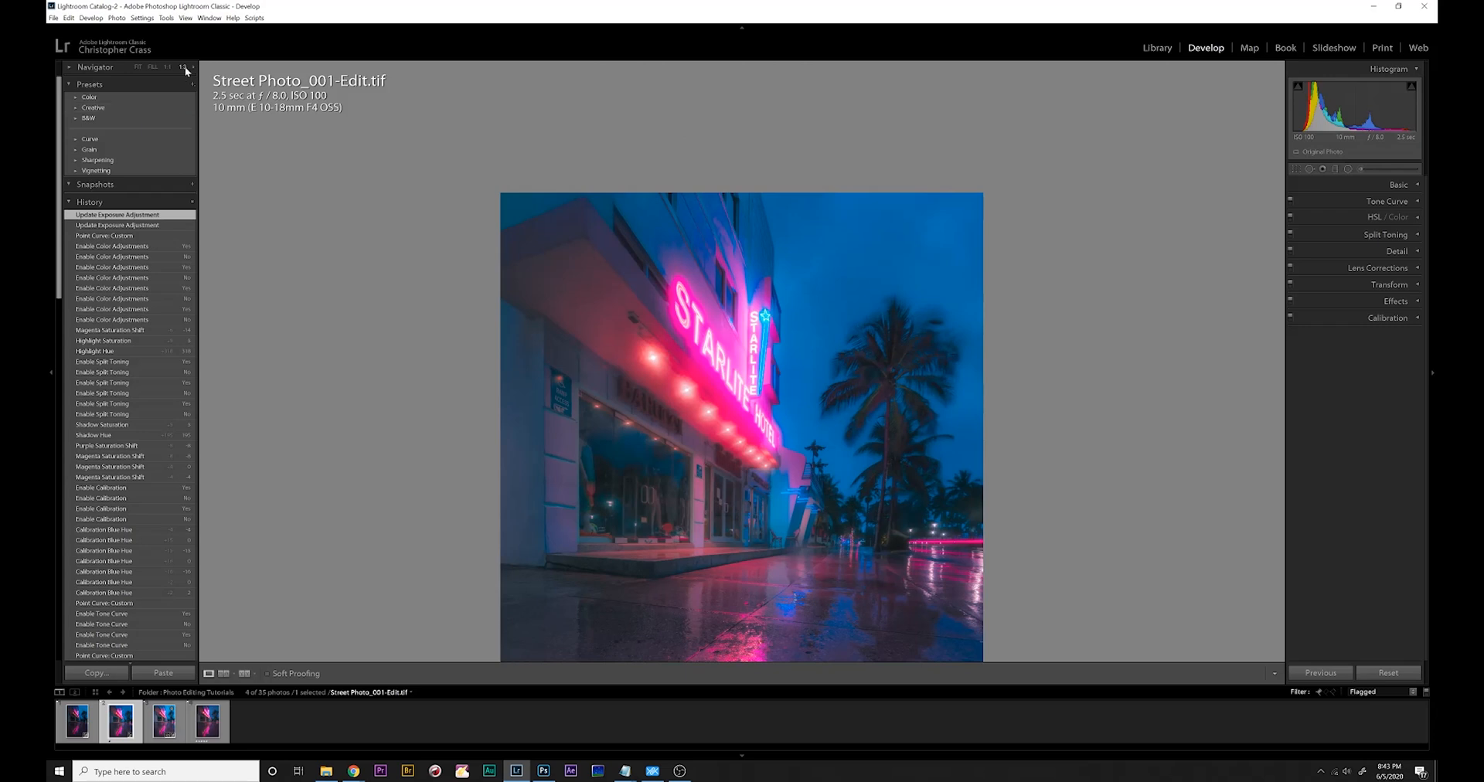
{"action": "left_click", "coordinate": [183, 68]}
{"action": "left_click", "coordinate": [166, 101]}
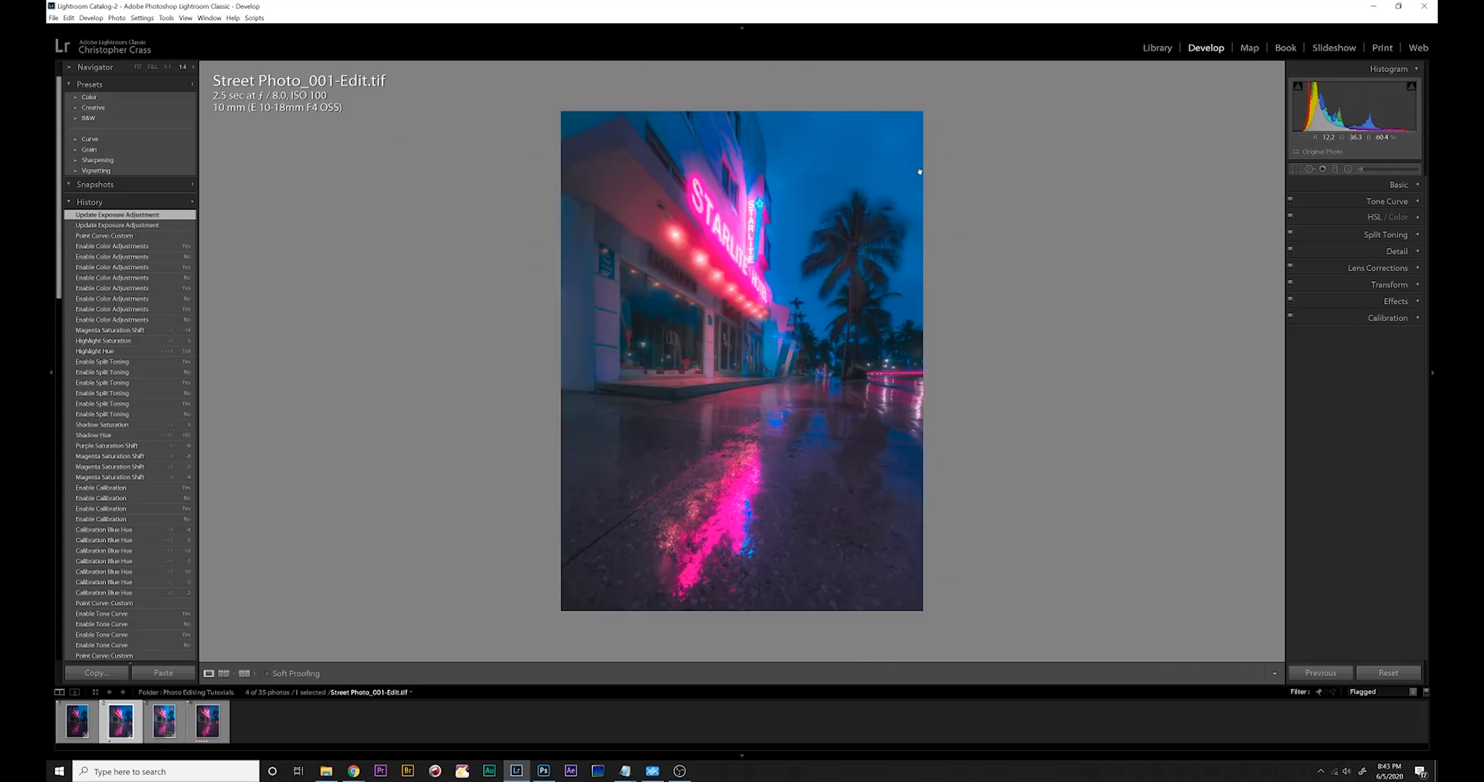
{"action": "left_click", "coordinate": [1349, 173]}
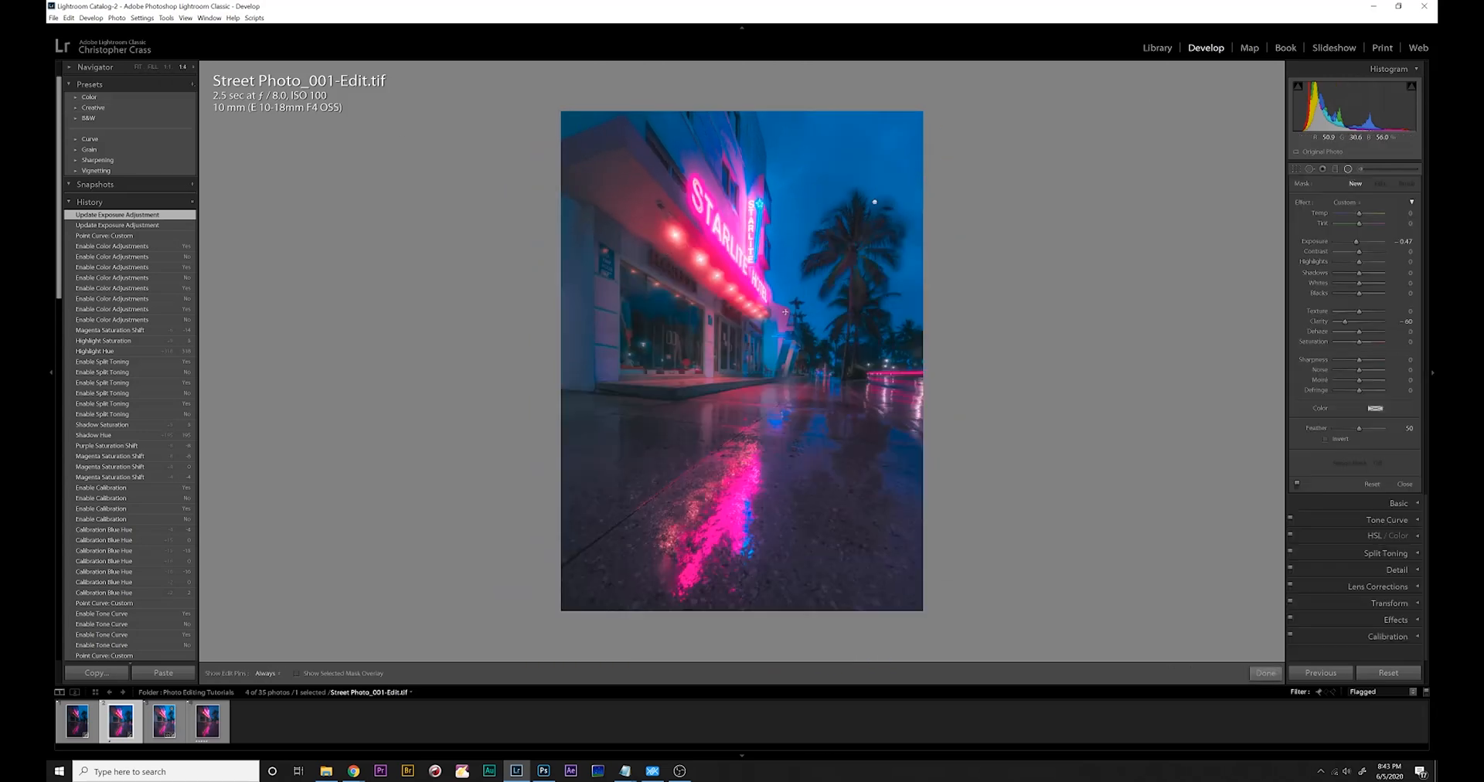
{"action": "left_click_drag", "start_coordinate": [746, 325], "coordinate": [1004, 650]}
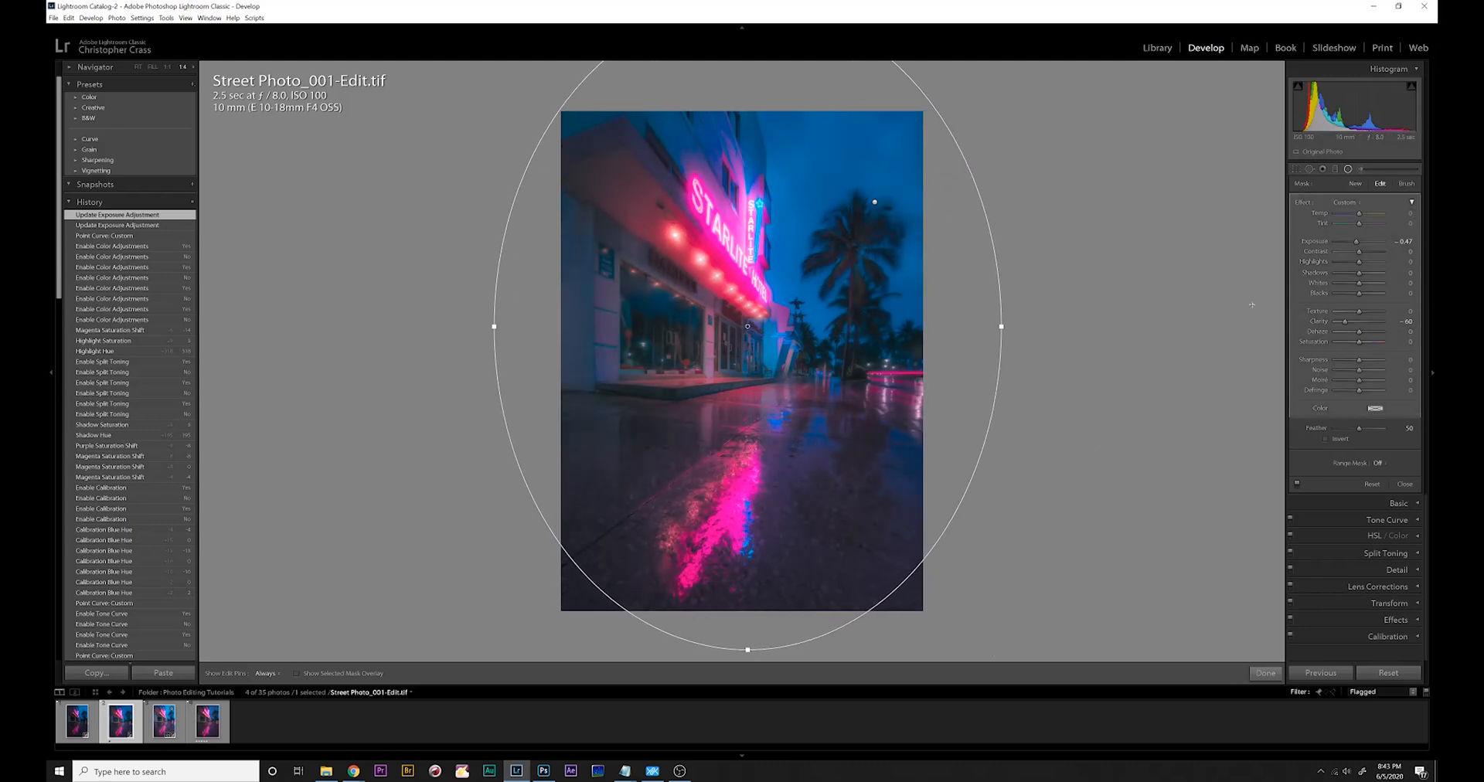
{"action": "left_click", "coordinate": [1416, 620]}
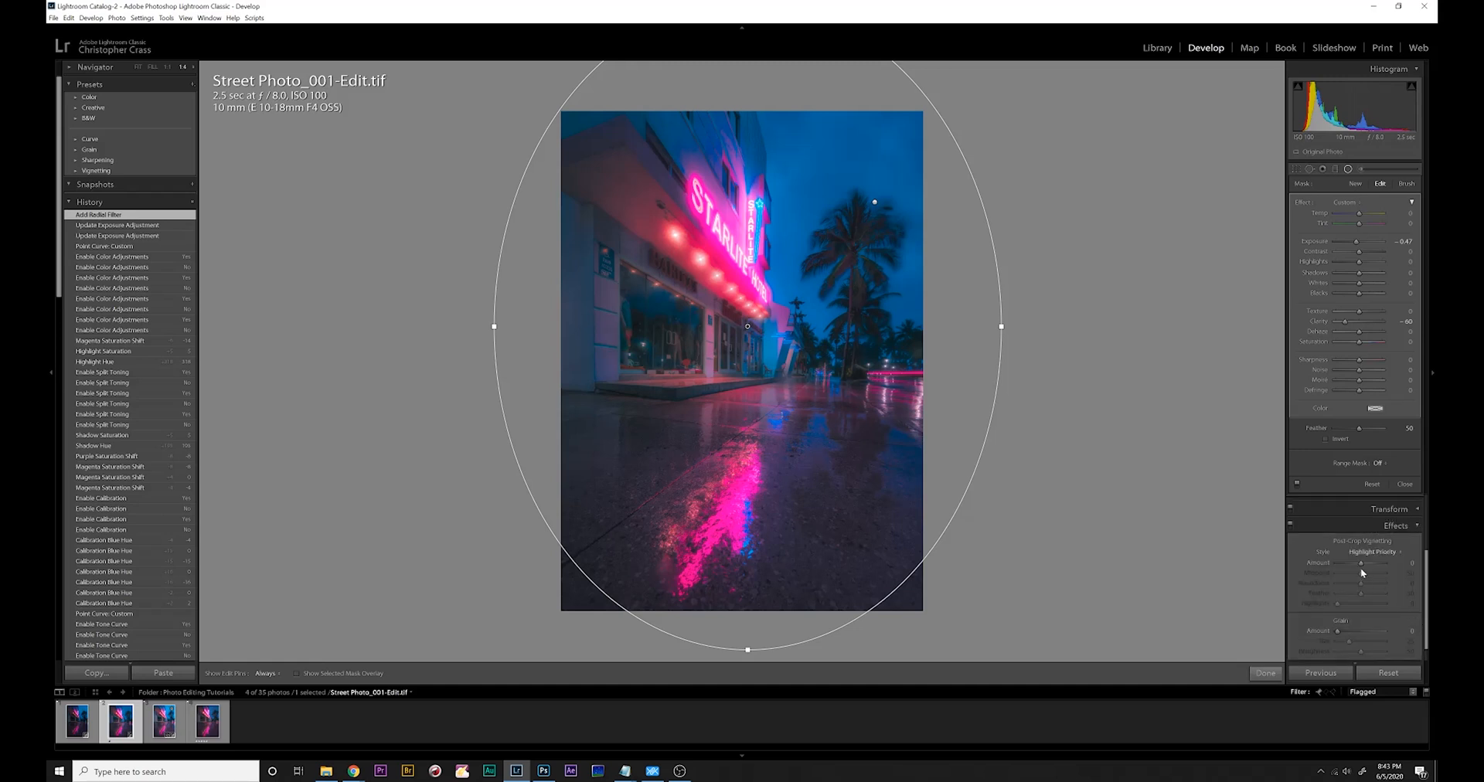
{"action": "left_click", "coordinate": [747, 328]}
{"action": "key", "text": "Delete"}
{"action": "left_click_drag", "start_coordinate": [1359, 567], "coordinate": [1347, 558]}
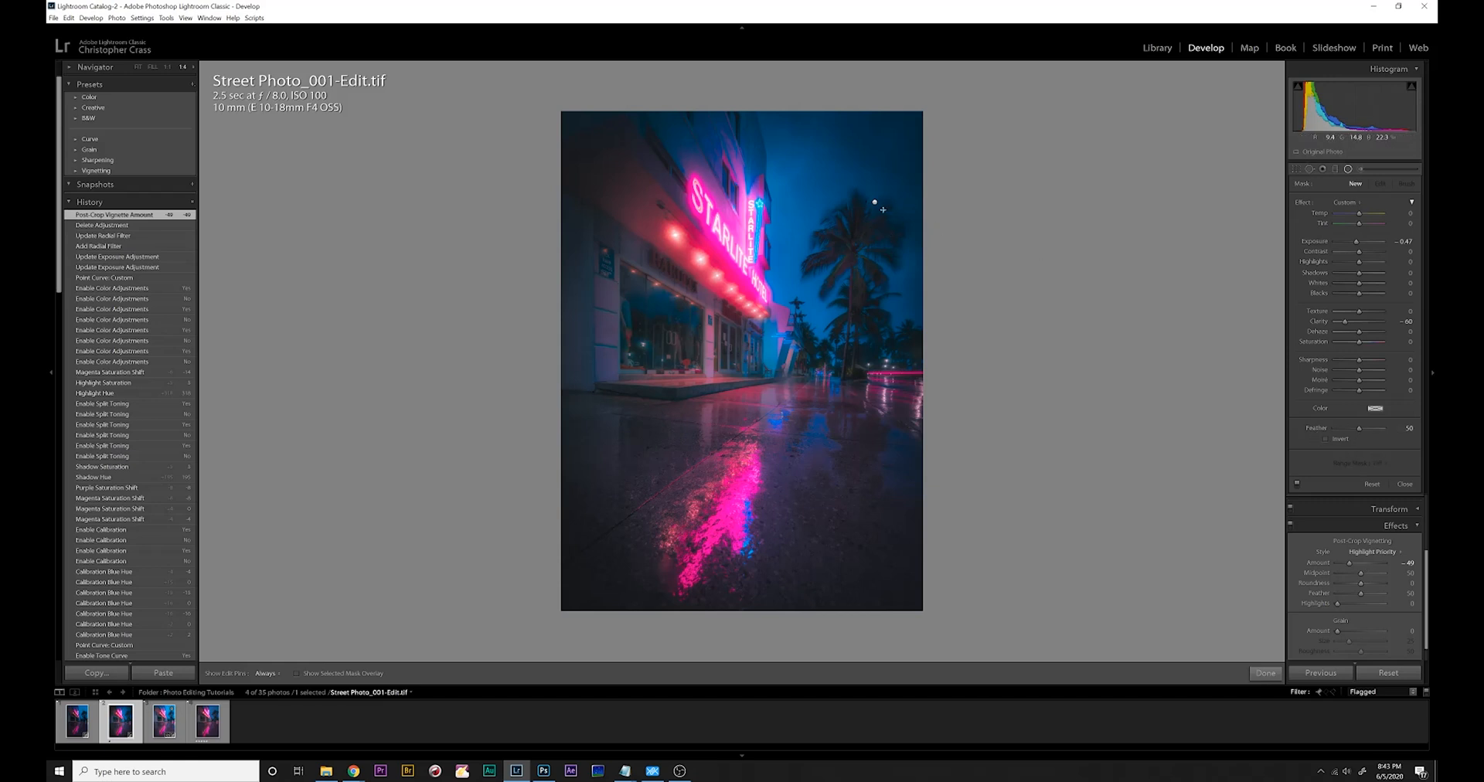
{"action": "double_click", "coordinate": [1349, 564]}
- Draw a large elliptical radial filter around the whole photo, widen it and center it near the hotel entrance
{"action": "left_click", "coordinate": [1344, 171]}
{"action": "left_click", "coordinate": [1345, 171]}
{"action": "left_click_drag", "start_coordinate": [747, 347], "coordinate": [972, 630]}
{"action": "left_click_drag", "start_coordinate": [776, 340], "coordinate": [775, 366]}
{"action": "mouse_move", "coordinate": [975, 358]}
{"action": "left_mouse_down"}
{"action": "mouse_move", "coordinate": [990, 358]}
{"action": "mouse_move", "coordinate": [963, 358]}
{"action": "left_mouse_up"}
{"action": "left_click_drag", "start_coordinate": [748, 363], "coordinate": [744, 363]}
{"action": "left_click_drag", "start_coordinate": [963, 359], "coordinate": [986, 360]}
{"action": "mouse_move", "coordinate": [745, 360]}
{"action": "left_mouse_down"}
{"action": "mouse_move", "coordinate": [741, 321]}
{"action": "mouse_move", "coordinate": [742, 348]}
{"action": "mouse_move", "coordinate": [738, 336]}
{"action": "left_mouse_up"}
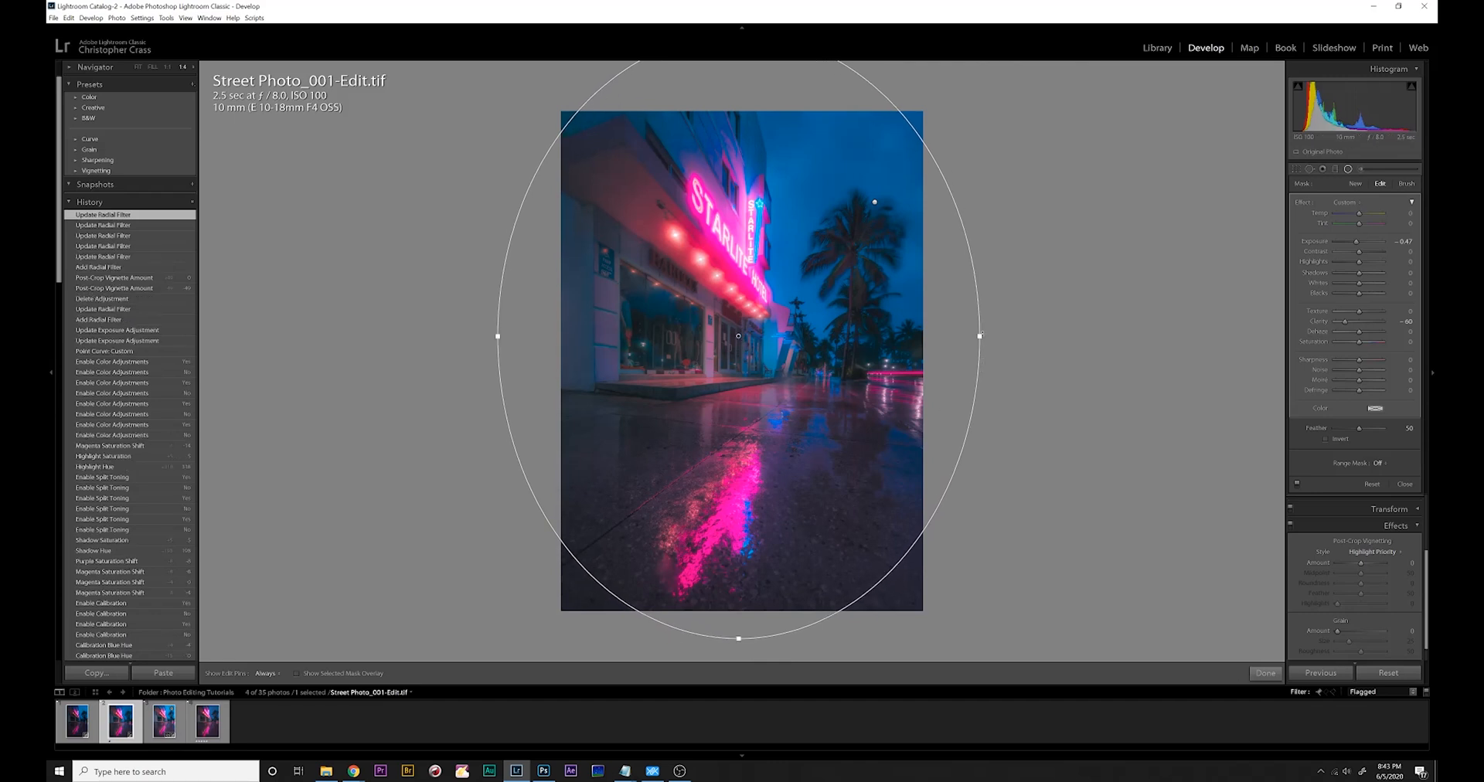
- Limit the large radial filter with a Luminance range mask set to 47/100
{"action": "left_click", "coordinate": [1378, 463]}
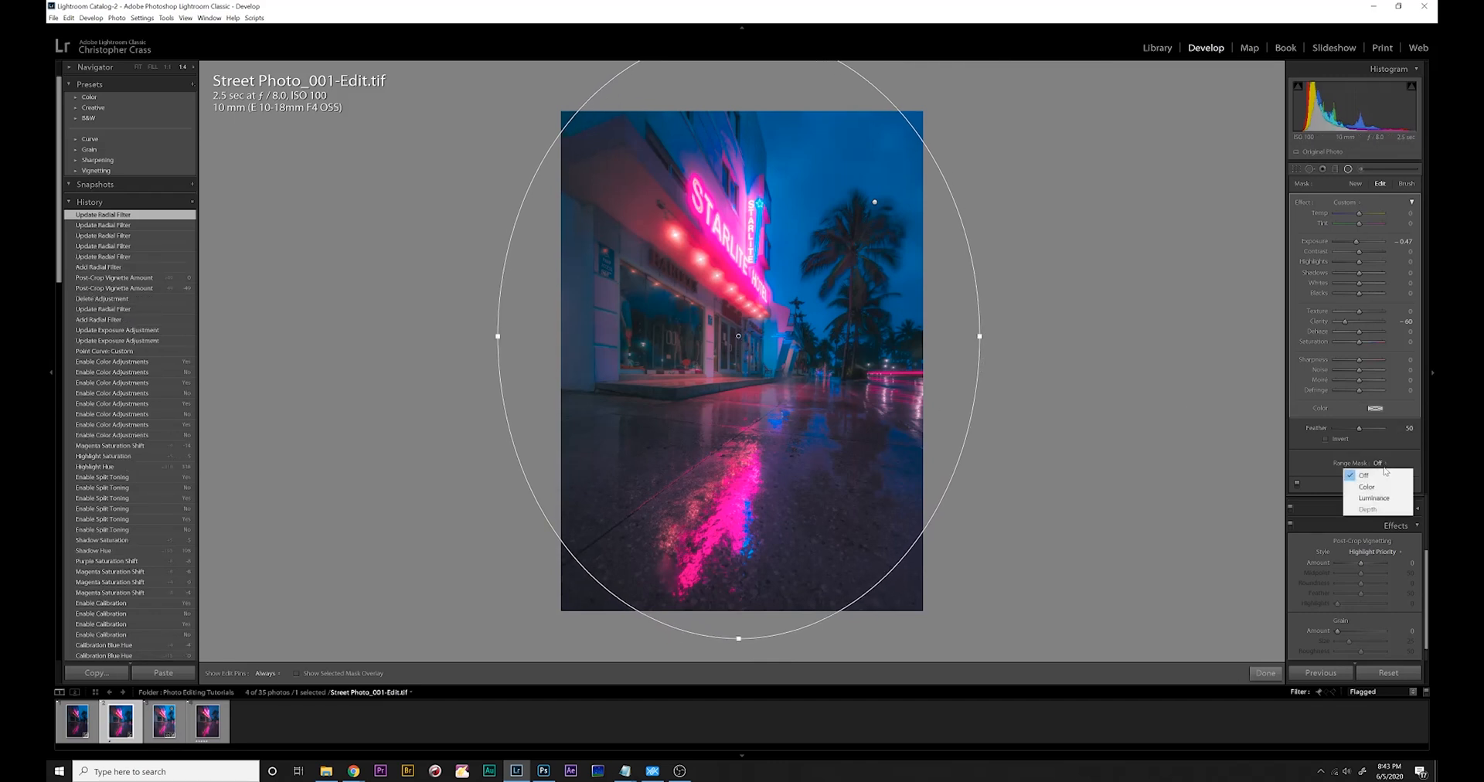
{"action": "left_click", "coordinate": [1374, 499]}
{"action": "left_click_drag", "start_coordinate": [1340, 495], "coordinate": [1359, 497]}
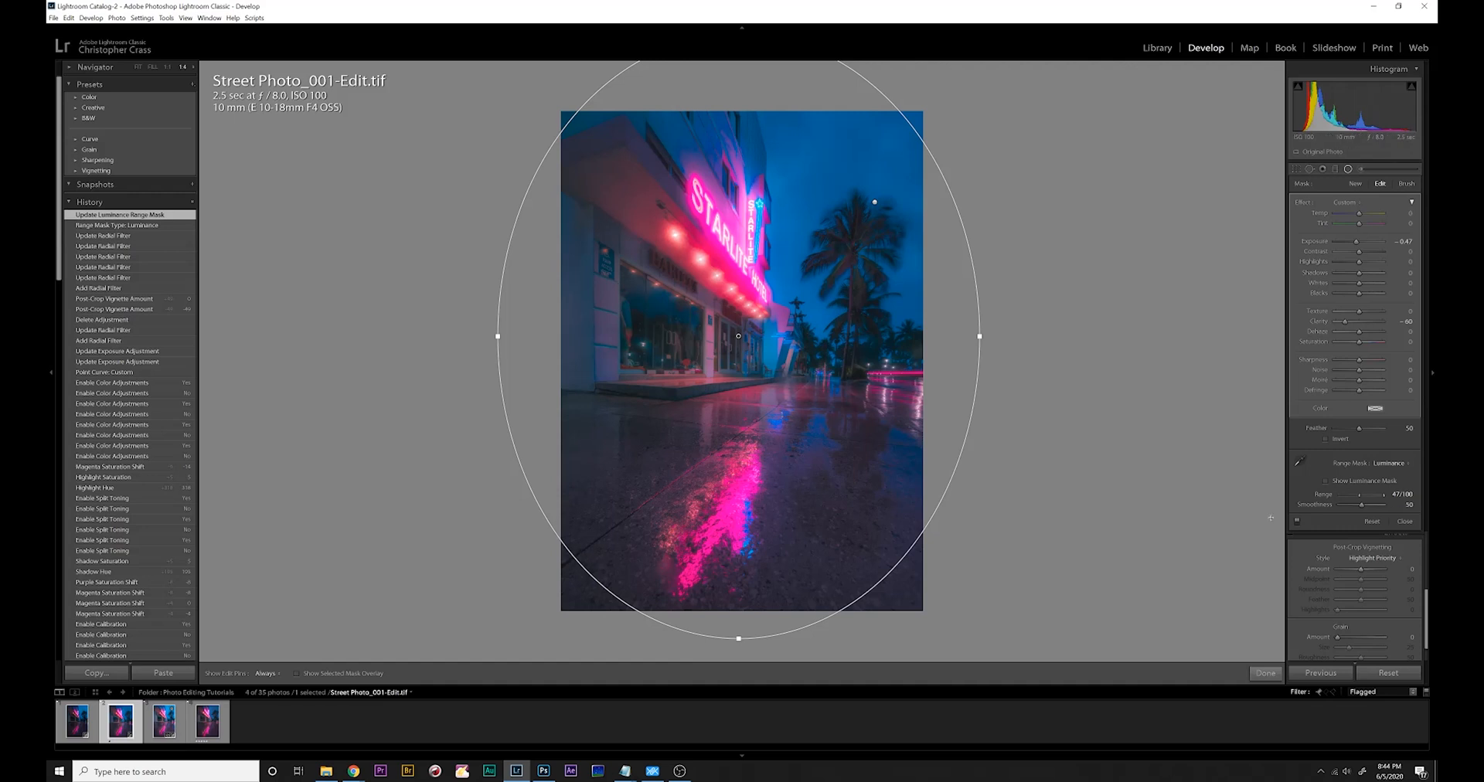
- Compare the photo with the radial filters off and on
{"action": "left_click", "coordinate": [1297, 522]}
{"action": "left_click", "coordinate": [1297, 521]}
{"action": "left_click", "coordinate": [1297, 522]}
{"action": "left_click", "coordinate": [1297, 522]}
{"action": "left_click", "coordinate": [1297, 521]}
{"action": "left_click", "coordinate": [1297, 521]}
{"action": "left_click", "coordinate": [1297, 522]}
{"action": "left_click", "coordinate": [1297, 522]}
{"action": "left_click", "coordinate": [1296, 522]}
{"action": "left_click", "coordinate": [1297, 521]}
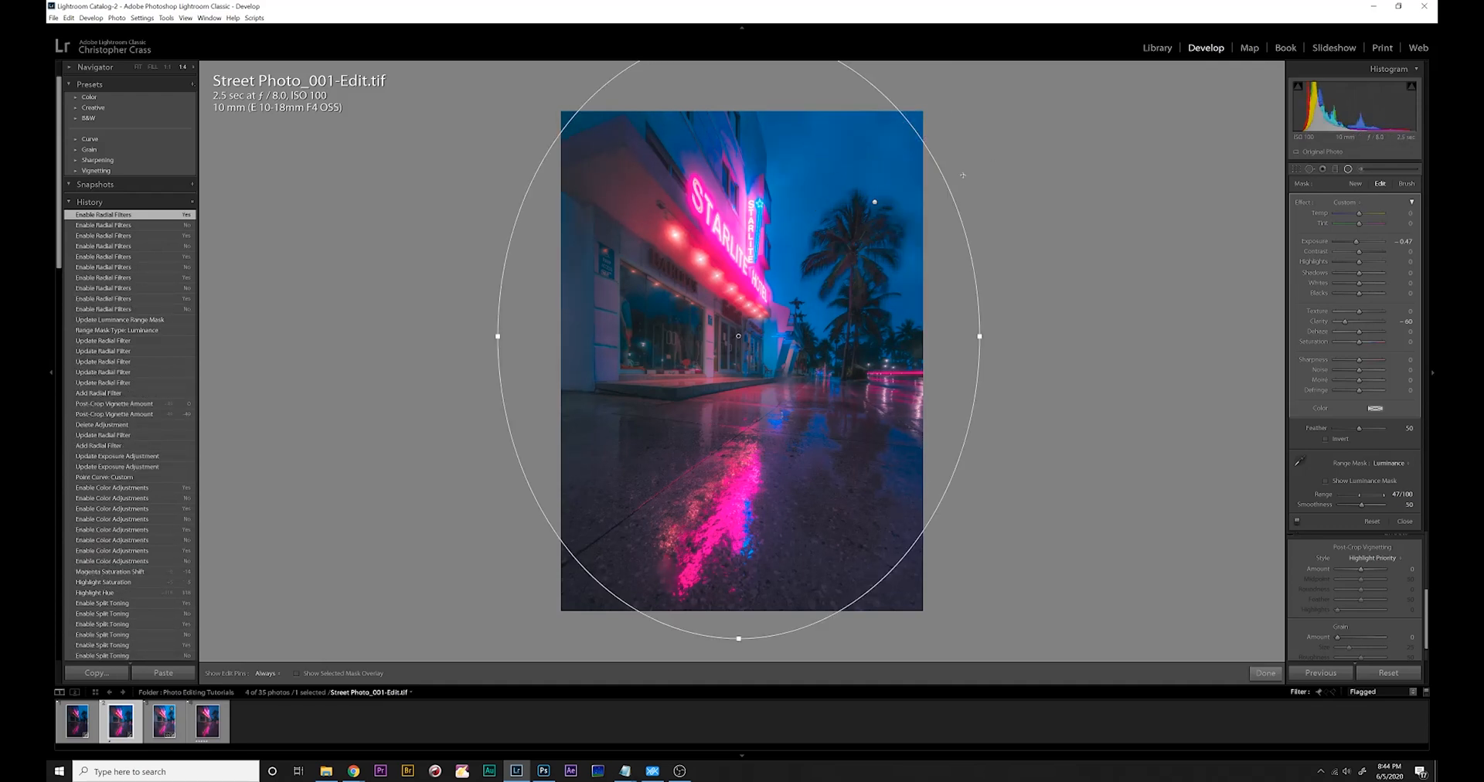
{"action": "left_click", "coordinate": [1297, 522]}
{"action": "left_click", "coordinate": [1297, 522]}
- Reset the large radial filter's Clarity to 0 and set its Exposure to -1.21
{"action": "double_click", "coordinate": [1318, 321]}
{"action": "mouse_move", "coordinate": [1355, 242]}
{"action": "left_mouse_down"}
{"action": "mouse_move", "coordinate": [1339, 243]}
{"action": "mouse_move", "coordinate": [1351, 239]}
{"action": "left_mouse_up"}
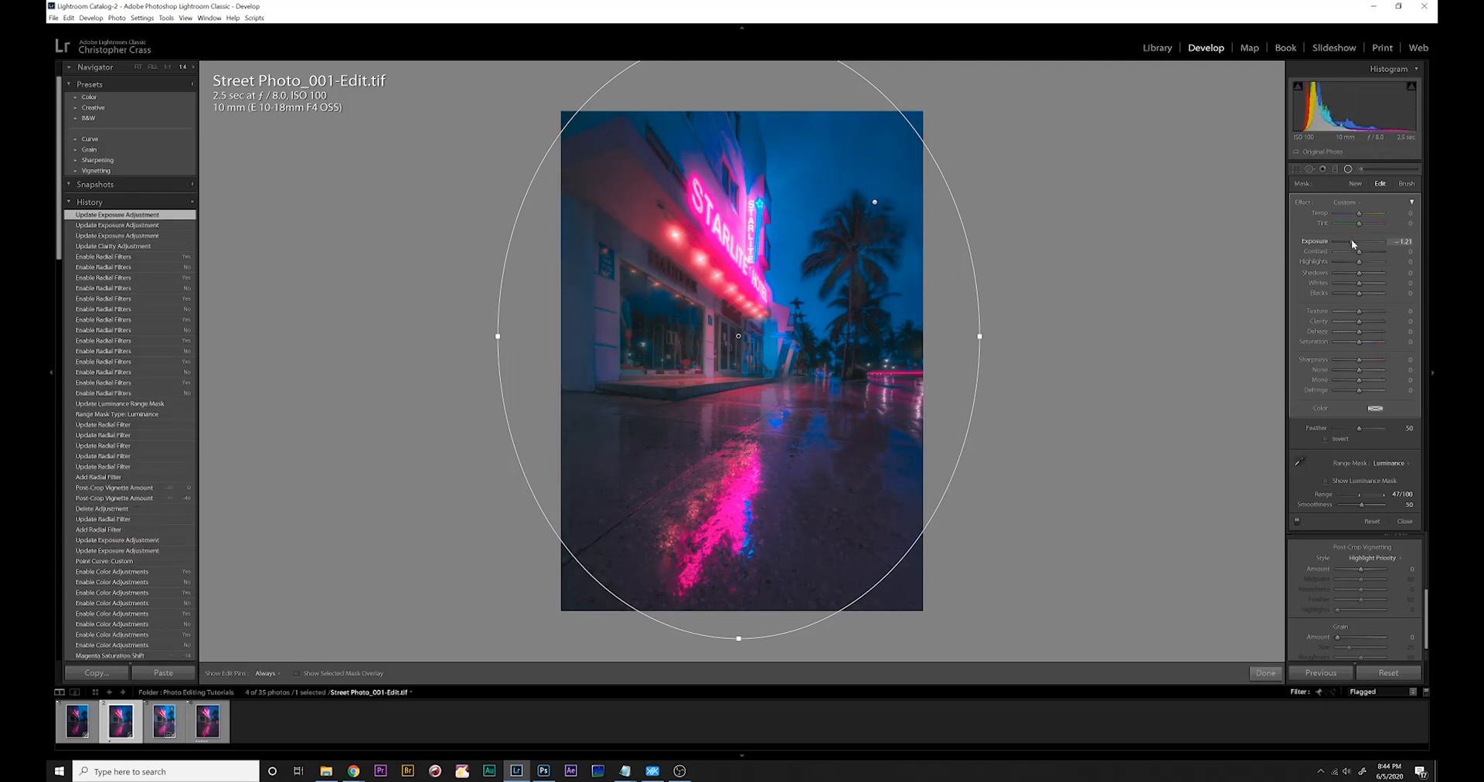
{"action": "left_click", "coordinate": [1348, 169]}
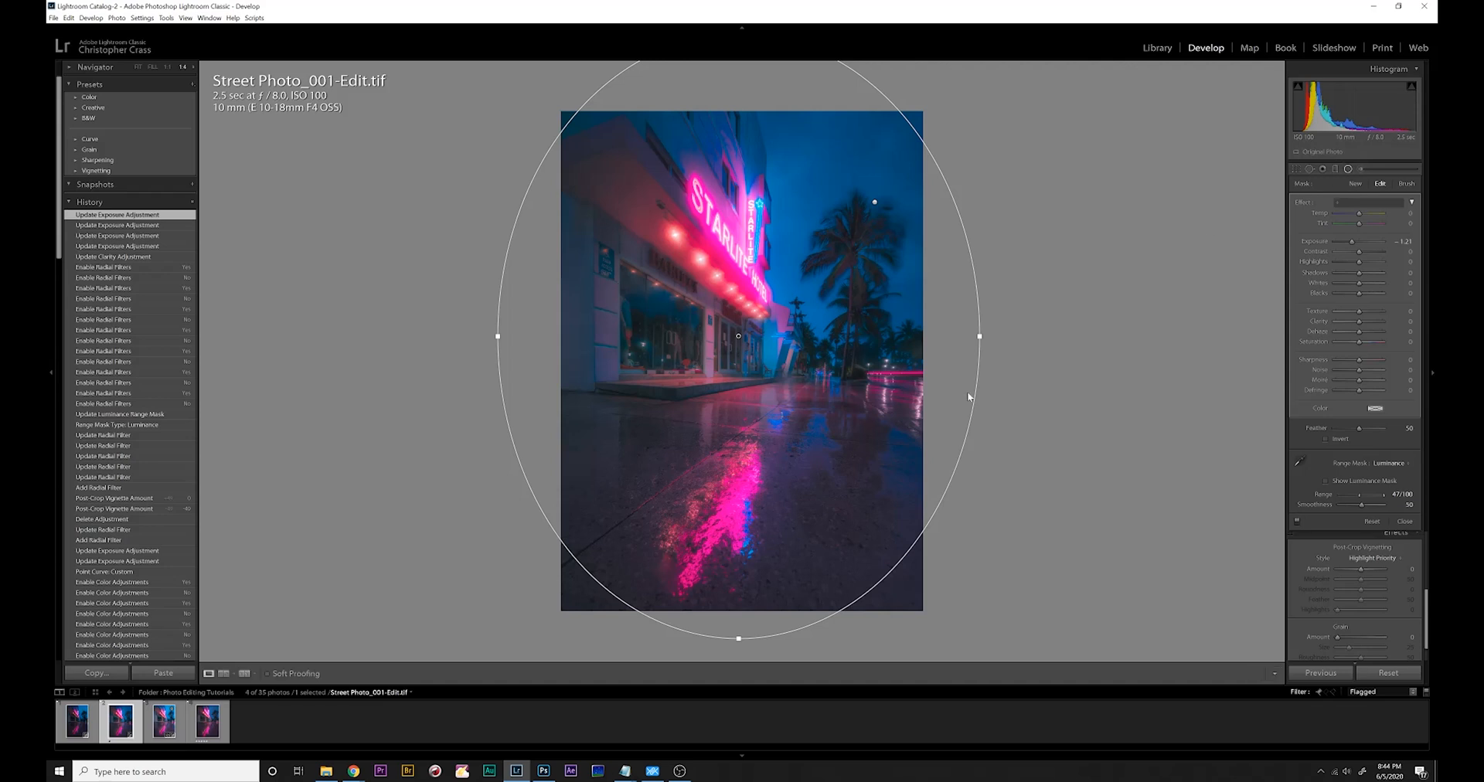
- Fit the whole photo in view and compare its before and after versions
{"action": "left_click", "coordinate": [137, 67]}
{"action": "key", "text": "bracketright"}
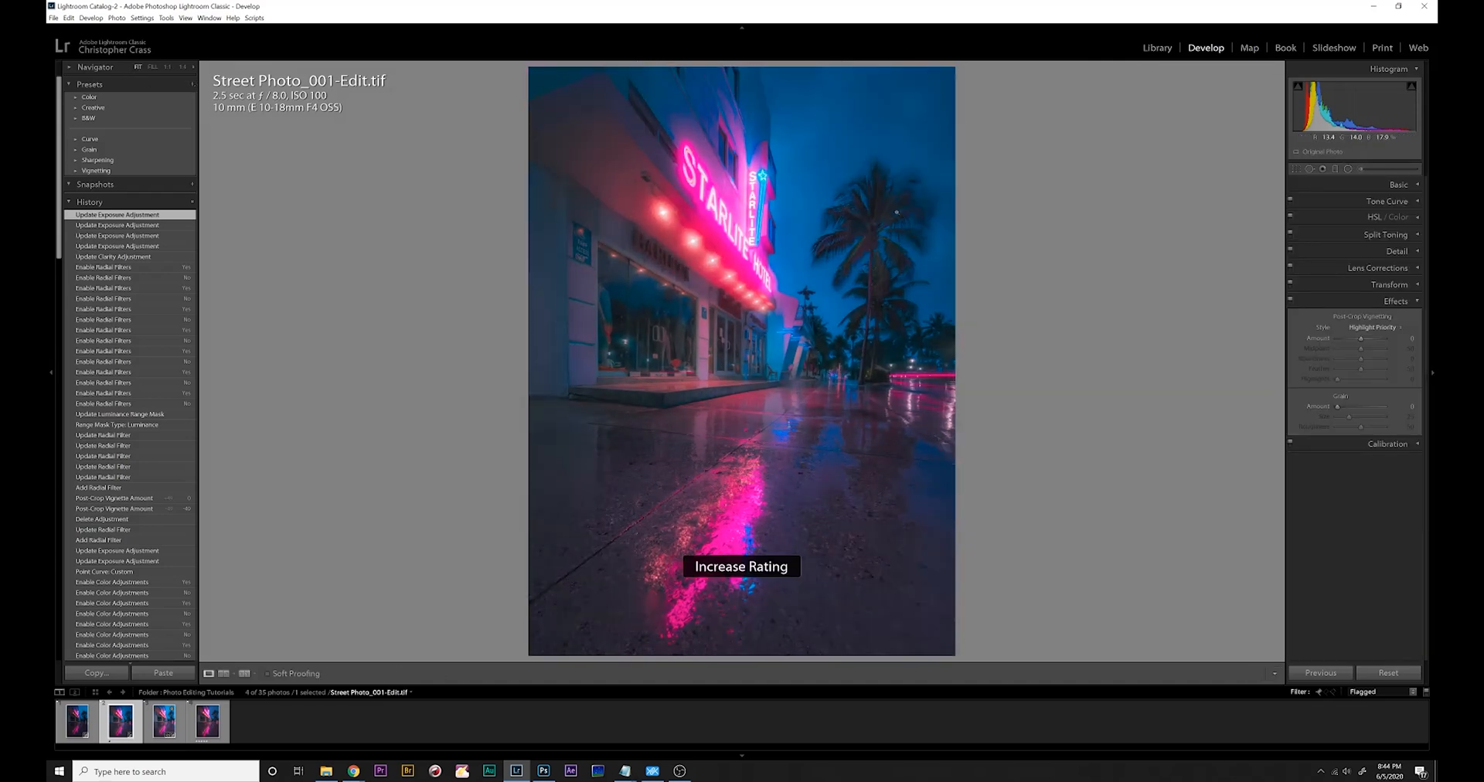
{"action": "key", "text": "backslash"}
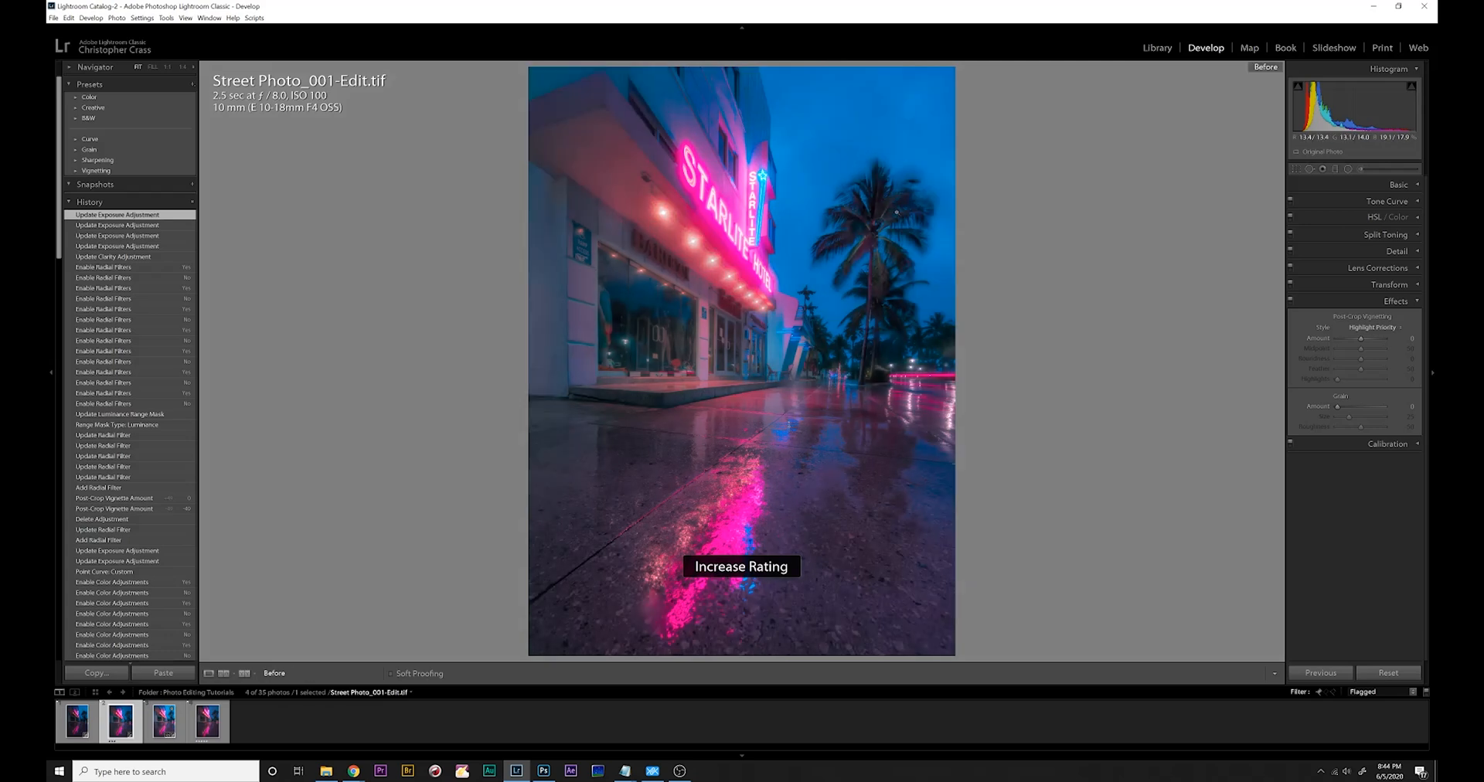
{"action": "key", "text": "backslash"}
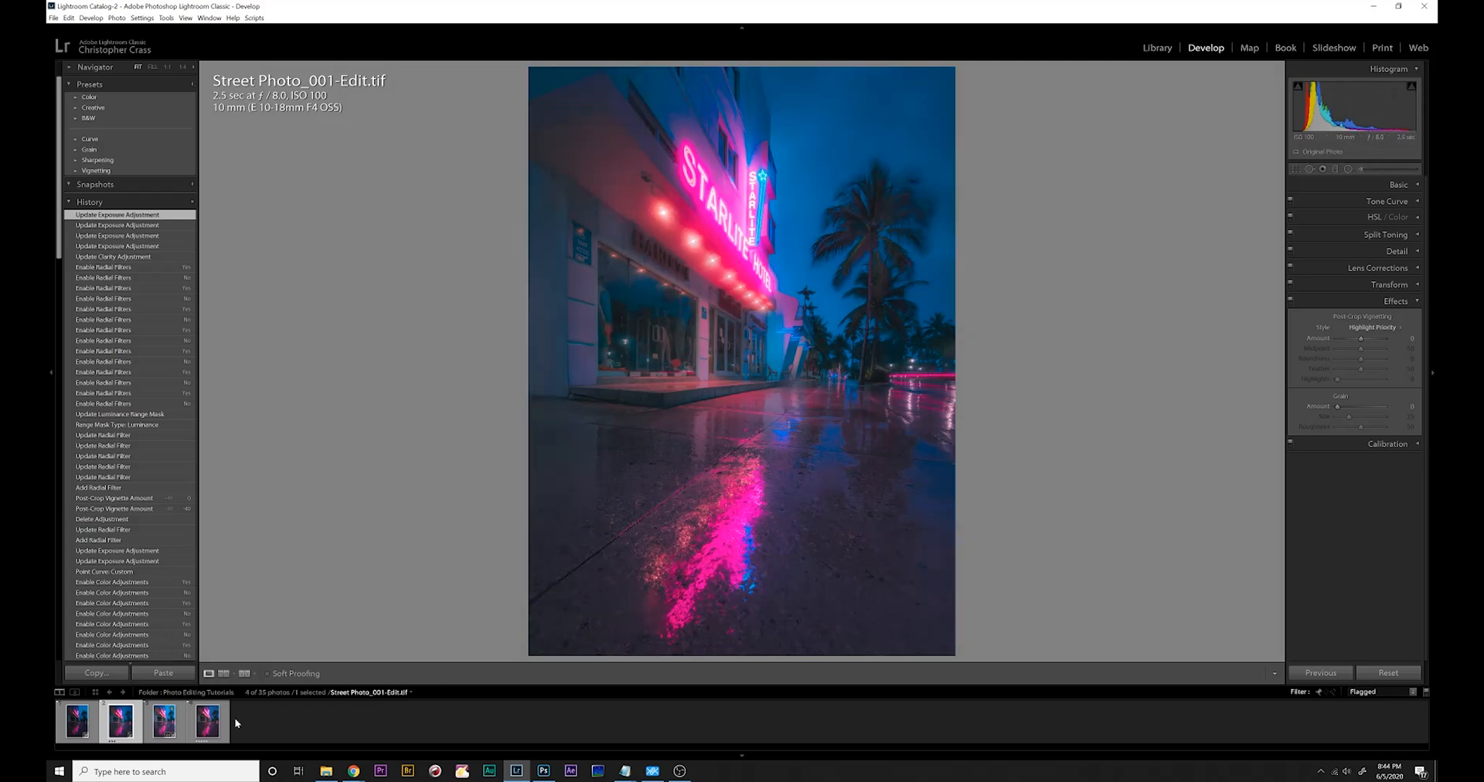
- Compare the whole Street Photo_001-Edit.tif with the reference version Street Photo_003.jpg by switching between them
{"action": "left_click", "coordinate": [208, 723]}
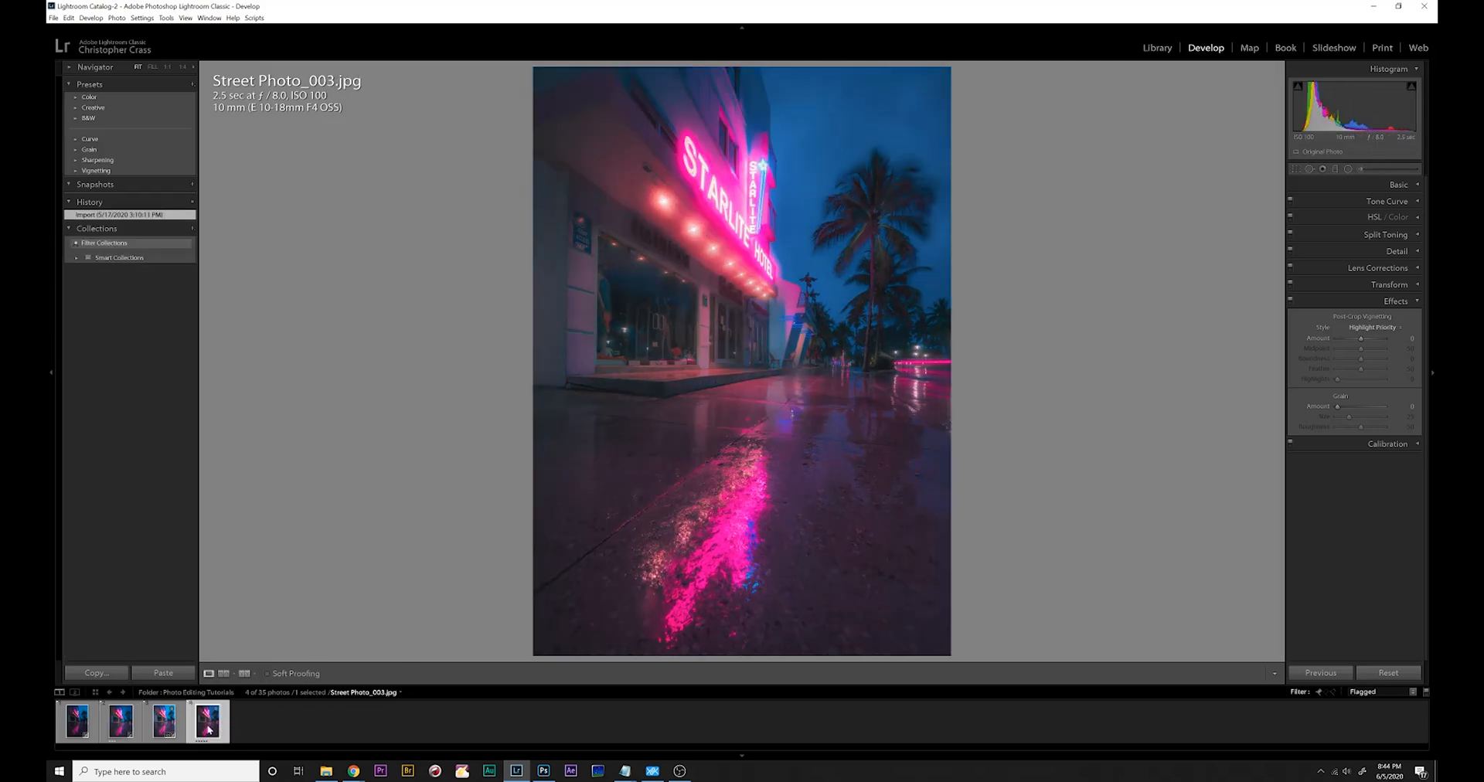
{"action": "left_click", "coordinate": [128, 727]}
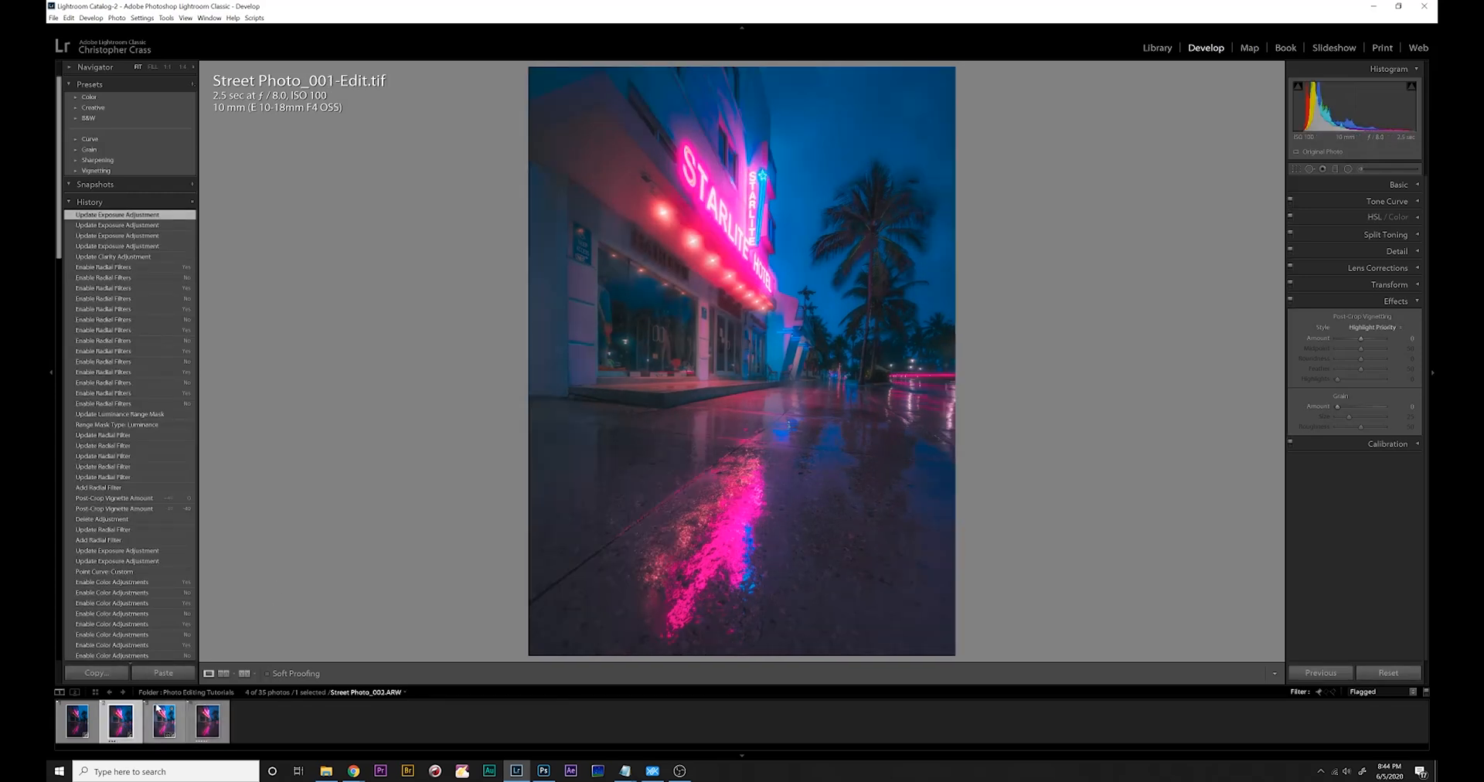
{"action": "left_click", "coordinate": [206, 725]}
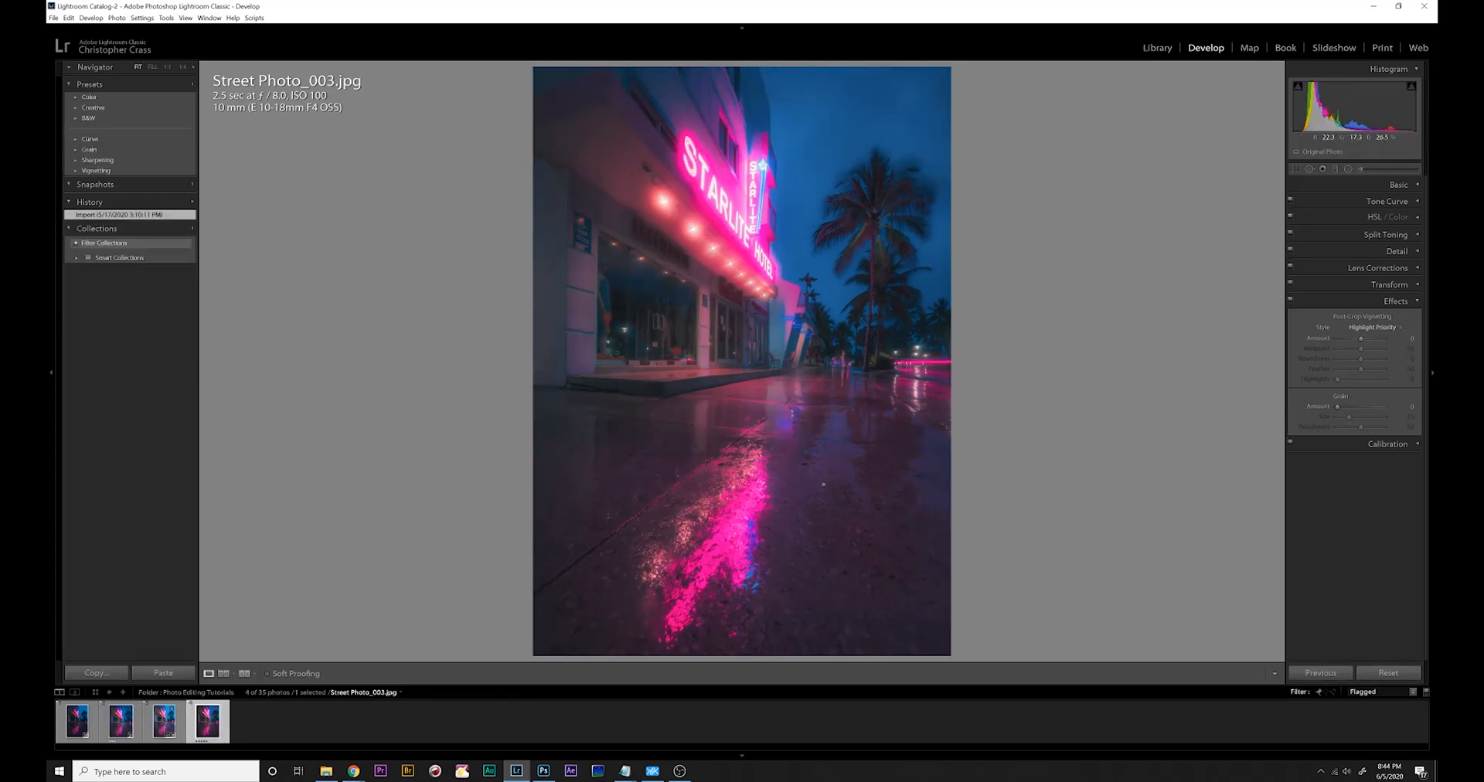
- Change the zoom ratio and examine the wet pavement reflections in Street Photo_003.jpg, ending with the whole photo in view
{"action": "left_click", "coordinate": [193, 68]}
{"action": "left_click", "coordinate": [166, 100]}
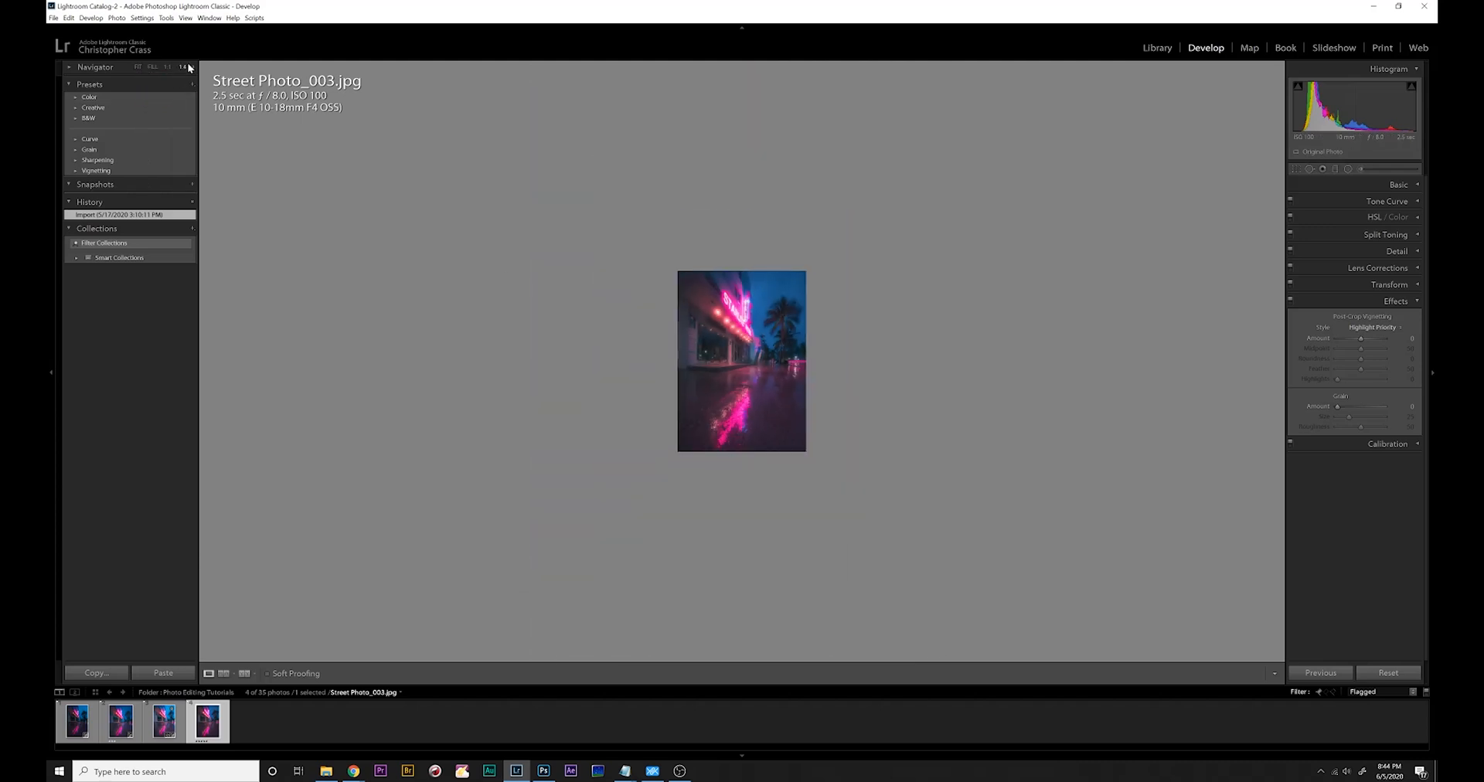
{"action": "left_click", "coordinate": [187, 68]}
{"action": "left_click", "coordinate": [166, 149]}
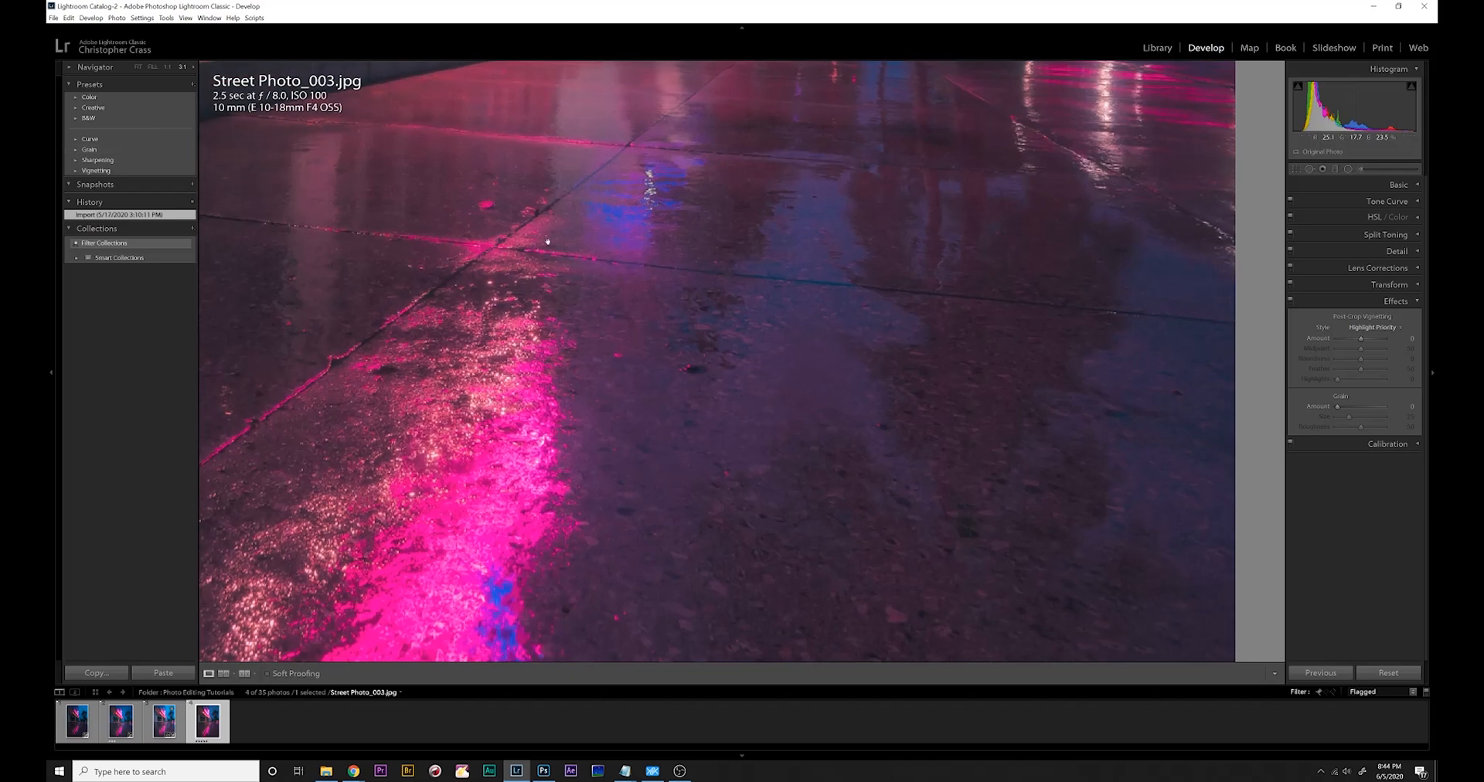
{"action": "left_click_drag", "start_coordinate": [438, 252], "coordinate": [624, 342]}
{"action": "left_click", "coordinate": [690, 300]}
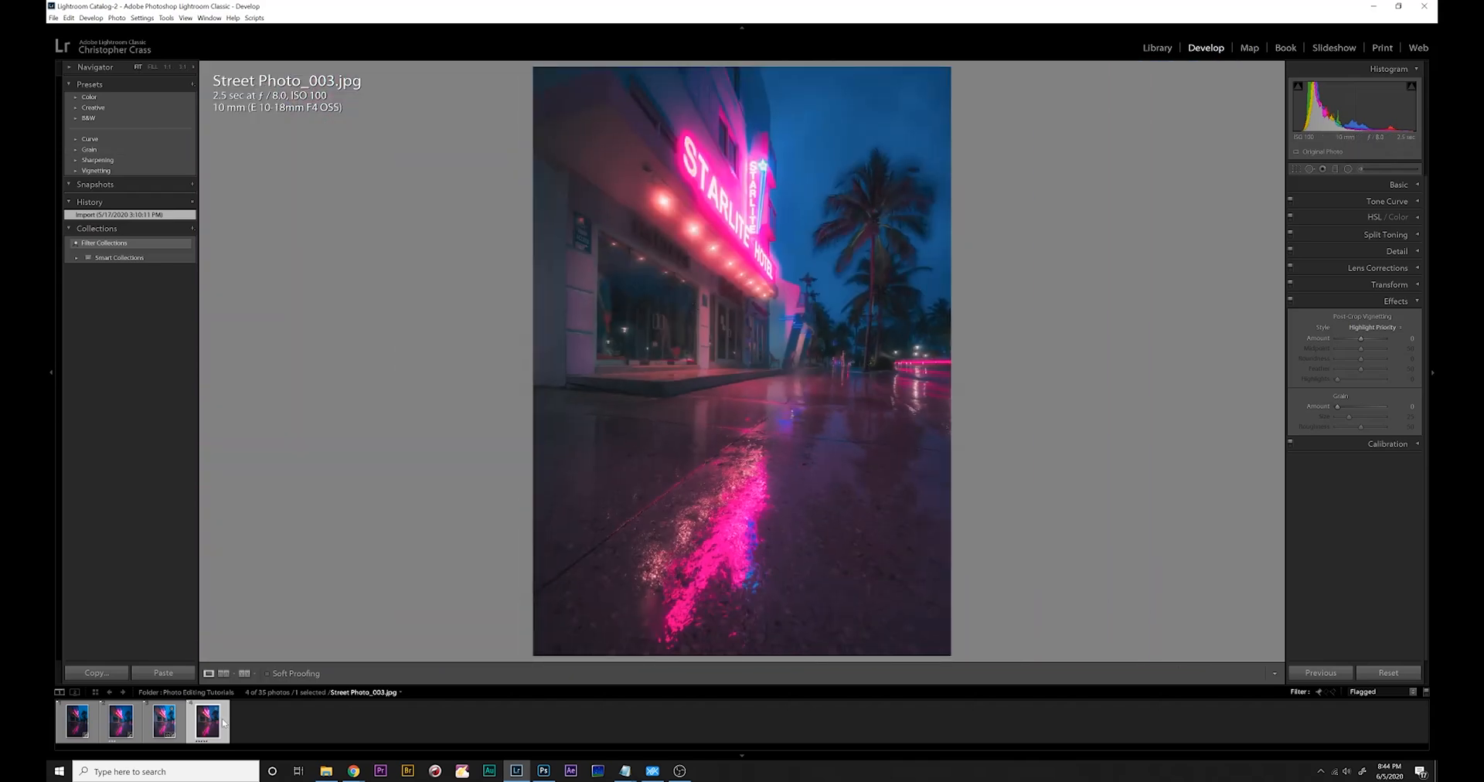
- Examine the blue pavement reflections in Street Photo_001-Edit.tif up close and compare the photo with Street Photo_003.jpg
{"action": "left_click", "coordinate": [116, 721]}
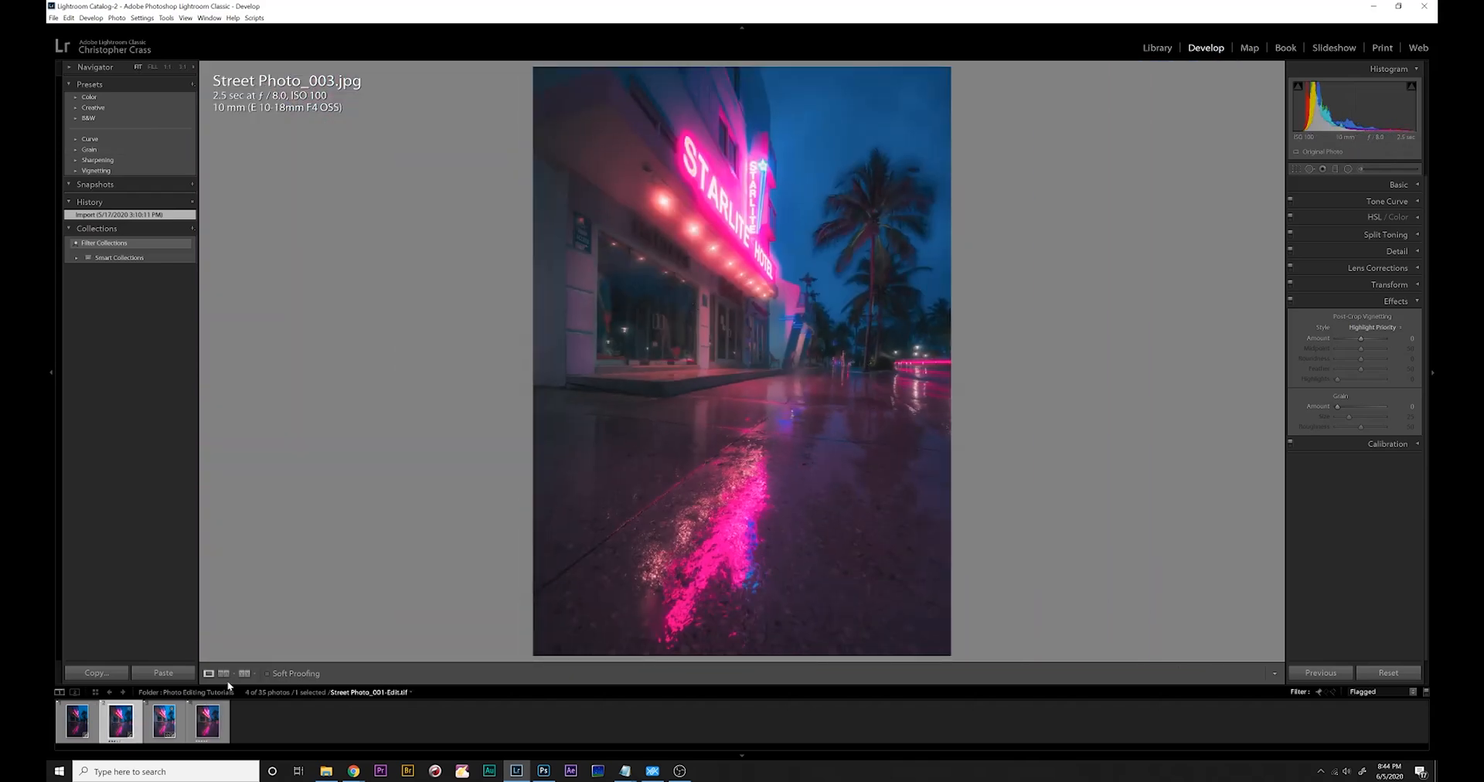
{"action": "left_click", "coordinate": [832, 437]}
{"action": "left_click_drag", "start_coordinate": [311, 316], "coordinate": [524, 258]}
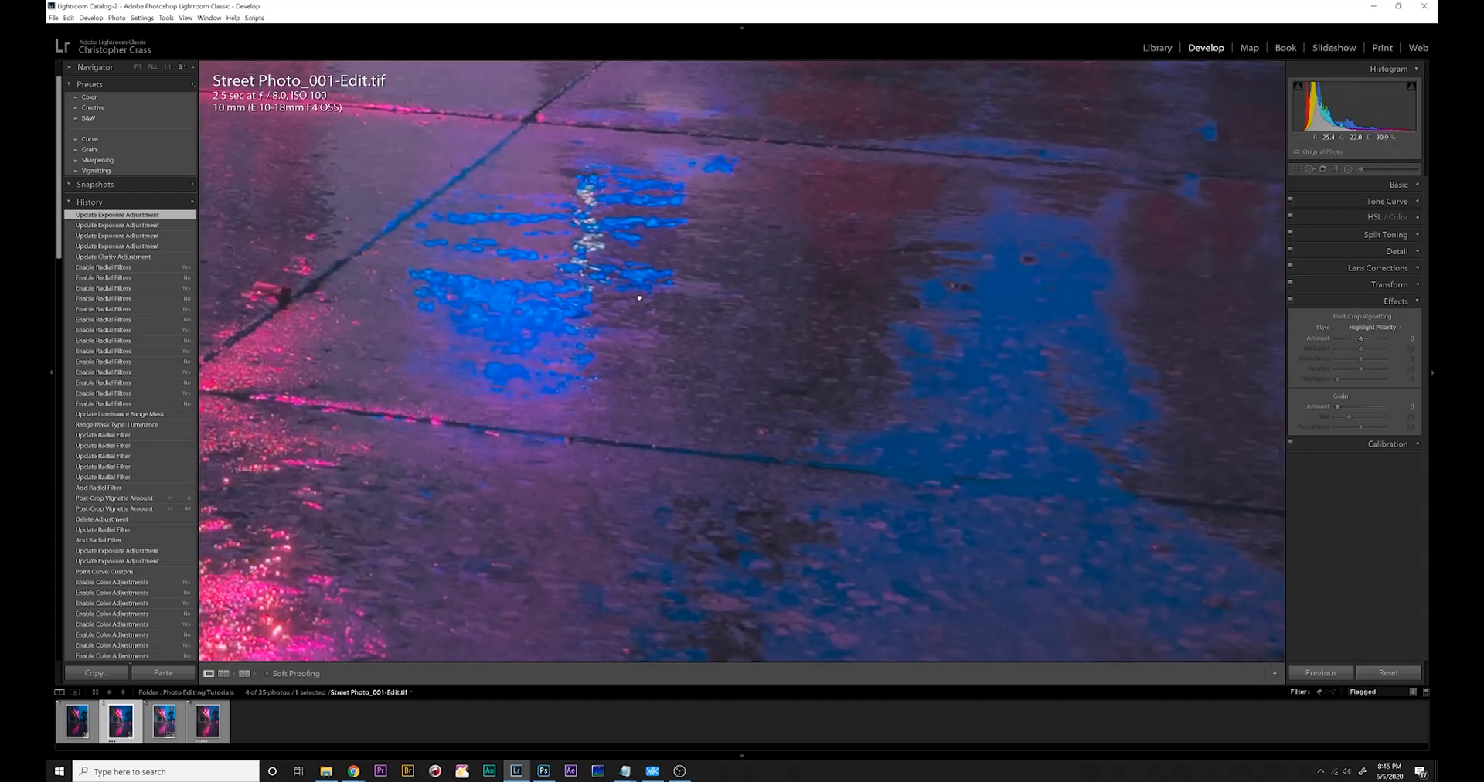
{"action": "left_click", "coordinate": [523, 259]}
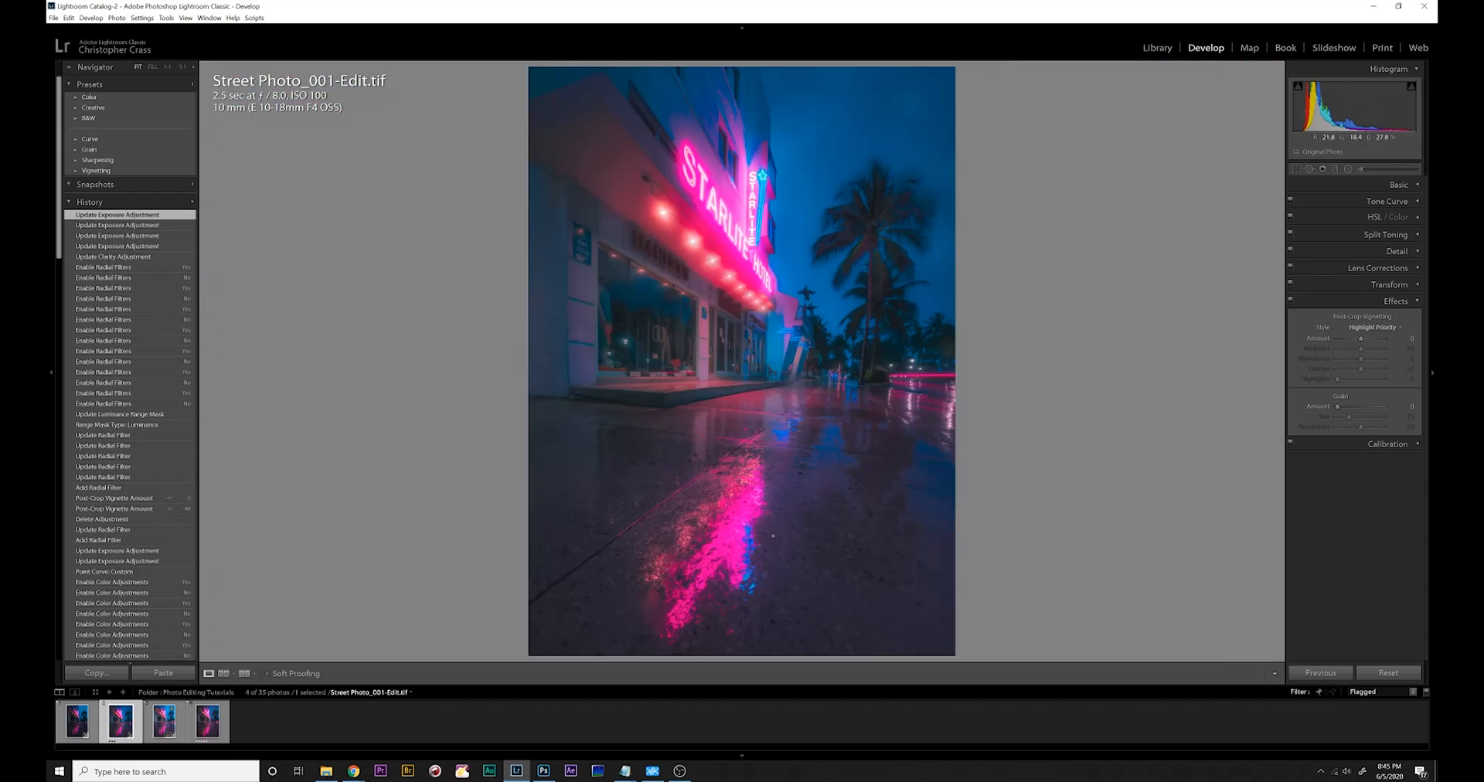
{"action": "left_click", "coordinate": [207, 721]}
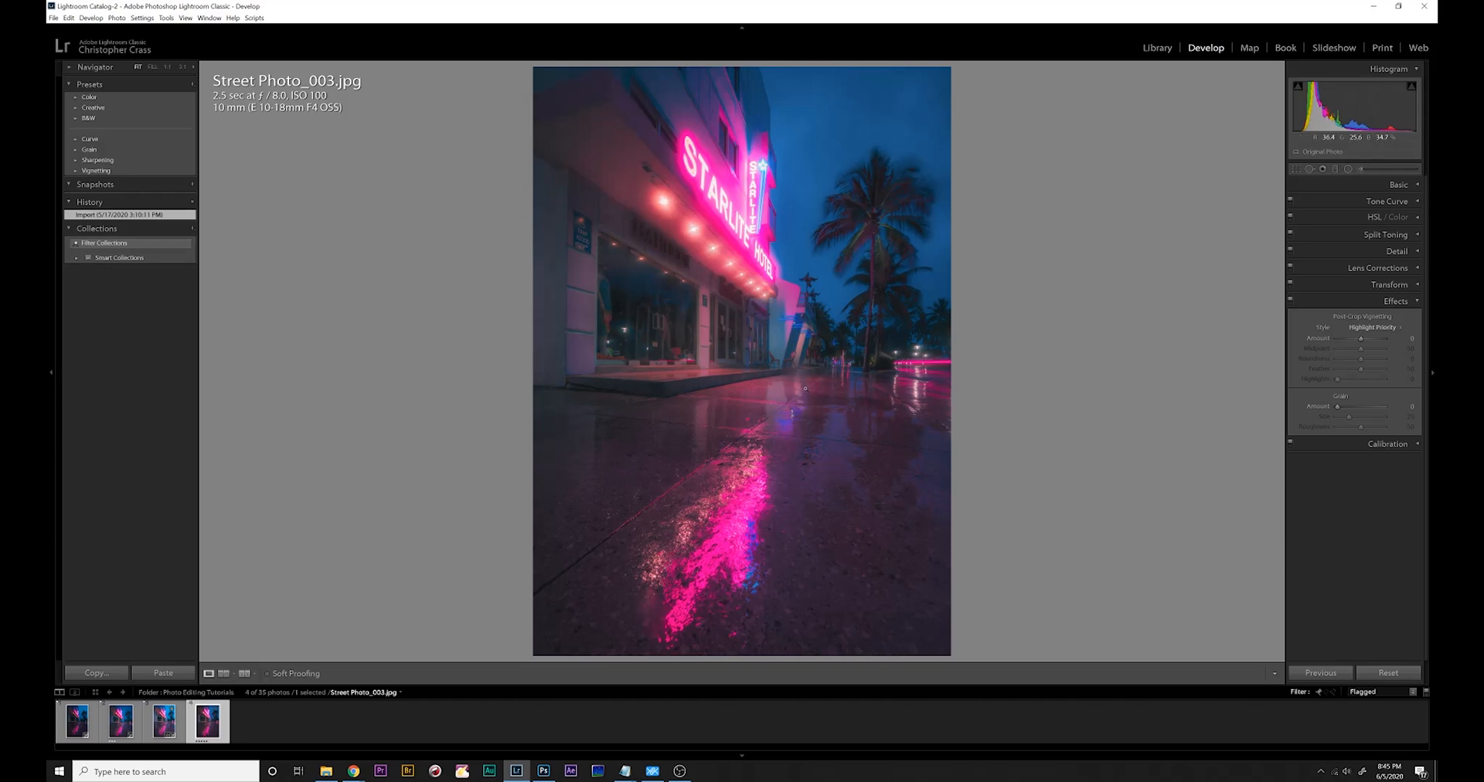
- Readjust the HSL Blue saturation of Street Photo_001-Edit.tif and set its Blue luminance to -11
{"action": "left_click", "coordinate": [121, 721]}
{"action": "left_click", "coordinate": [1417, 302]}
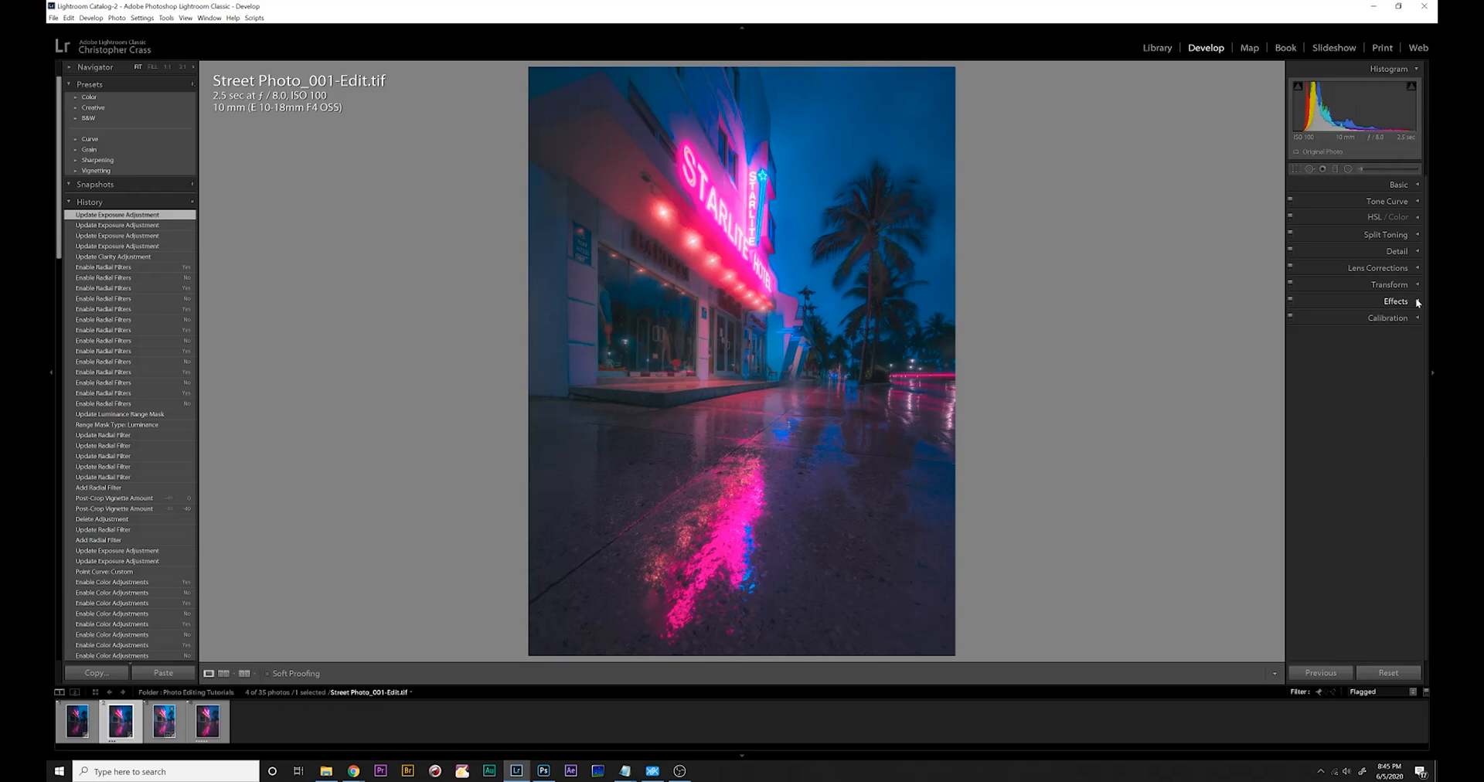
{"action": "left_click", "coordinate": [1416, 216]}
{"action": "mouse_move", "coordinate": [1345, 312]}
{"action": "left_mouse_down"}
{"action": "mouse_move", "coordinate": [1390, 313]}
{"action": "mouse_move", "coordinate": [1356, 310]}
{"action": "left_mouse_up"}
{"action": "left_click", "coordinate": [1377, 234]}
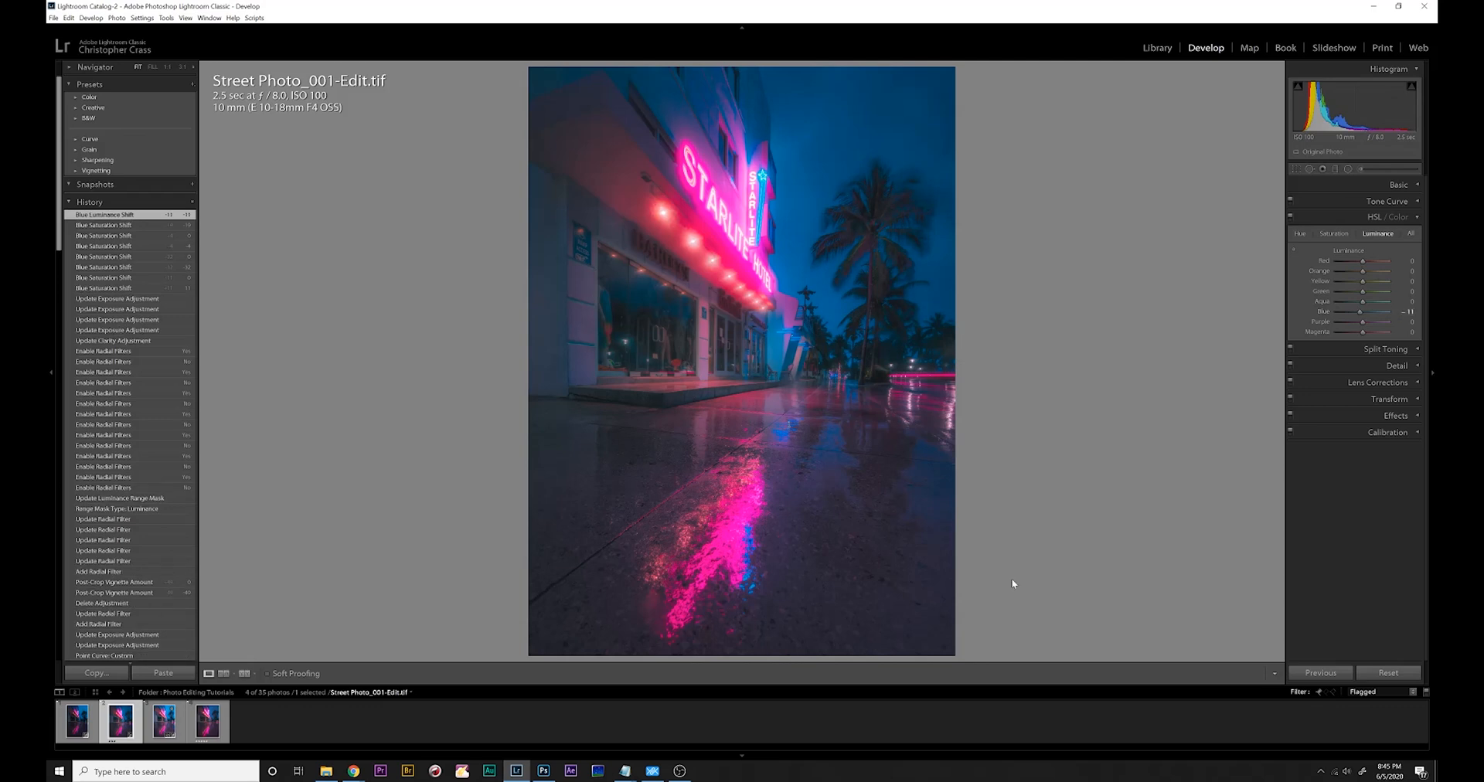
- Compare the pink and blue pavement reflections of Street Photo_001-Edit.tif and Street Photo_003.jpg up close
{"action": "left_click", "coordinate": [760, 436]}
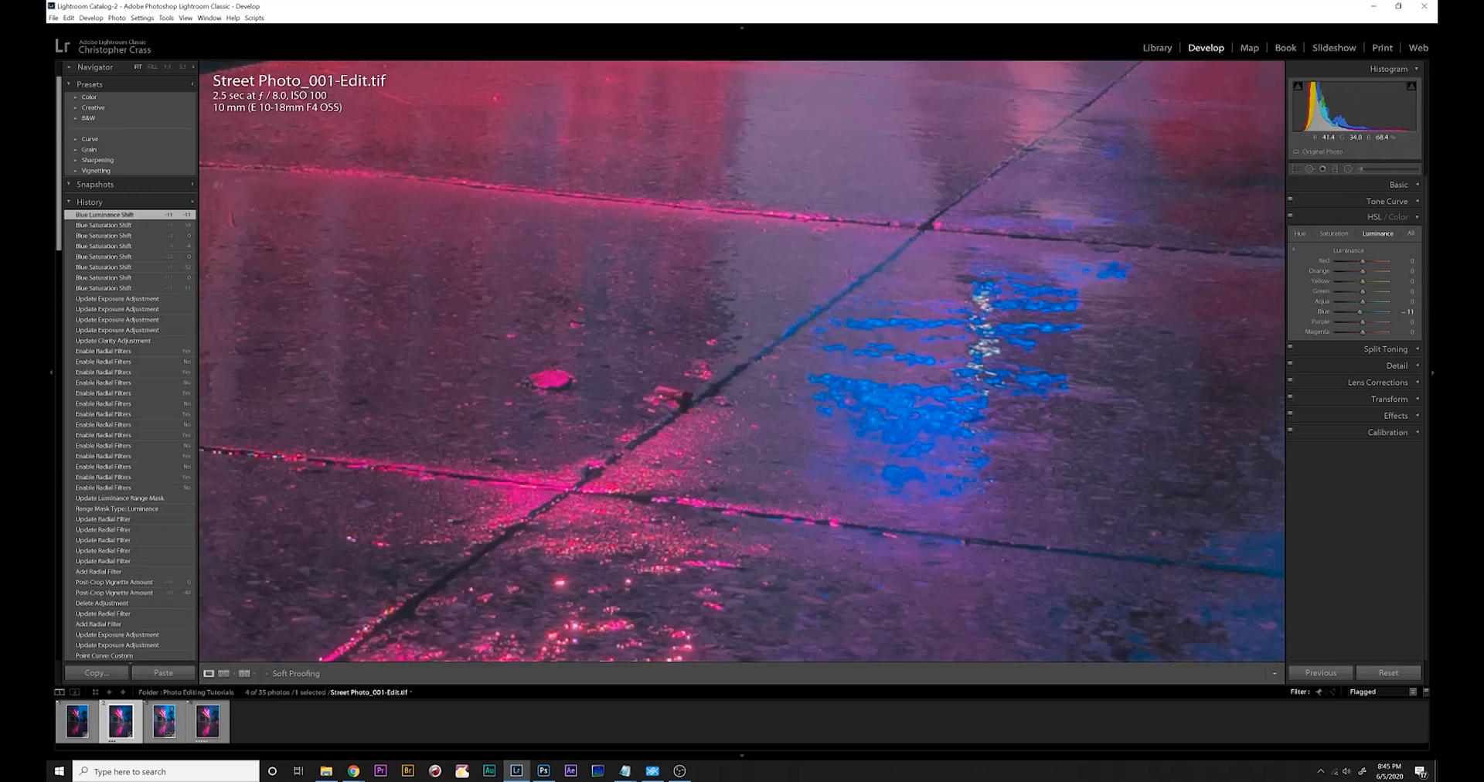
{"action": "left_click", "coordinate": [760, 435]}
{"action": "left_click", "coordinate": [207, 721]}
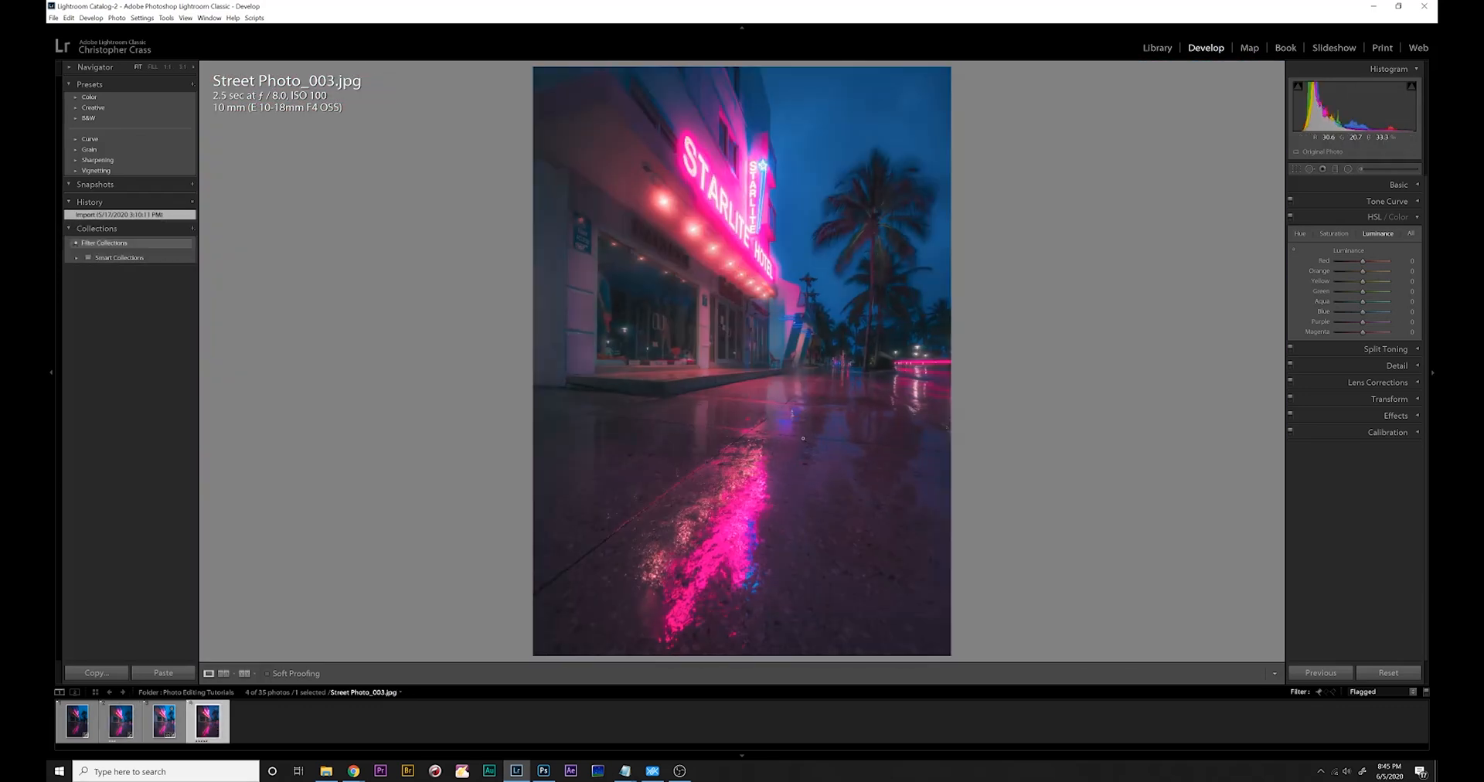
{"action": "left_click", "coordinate": [802, 440]}
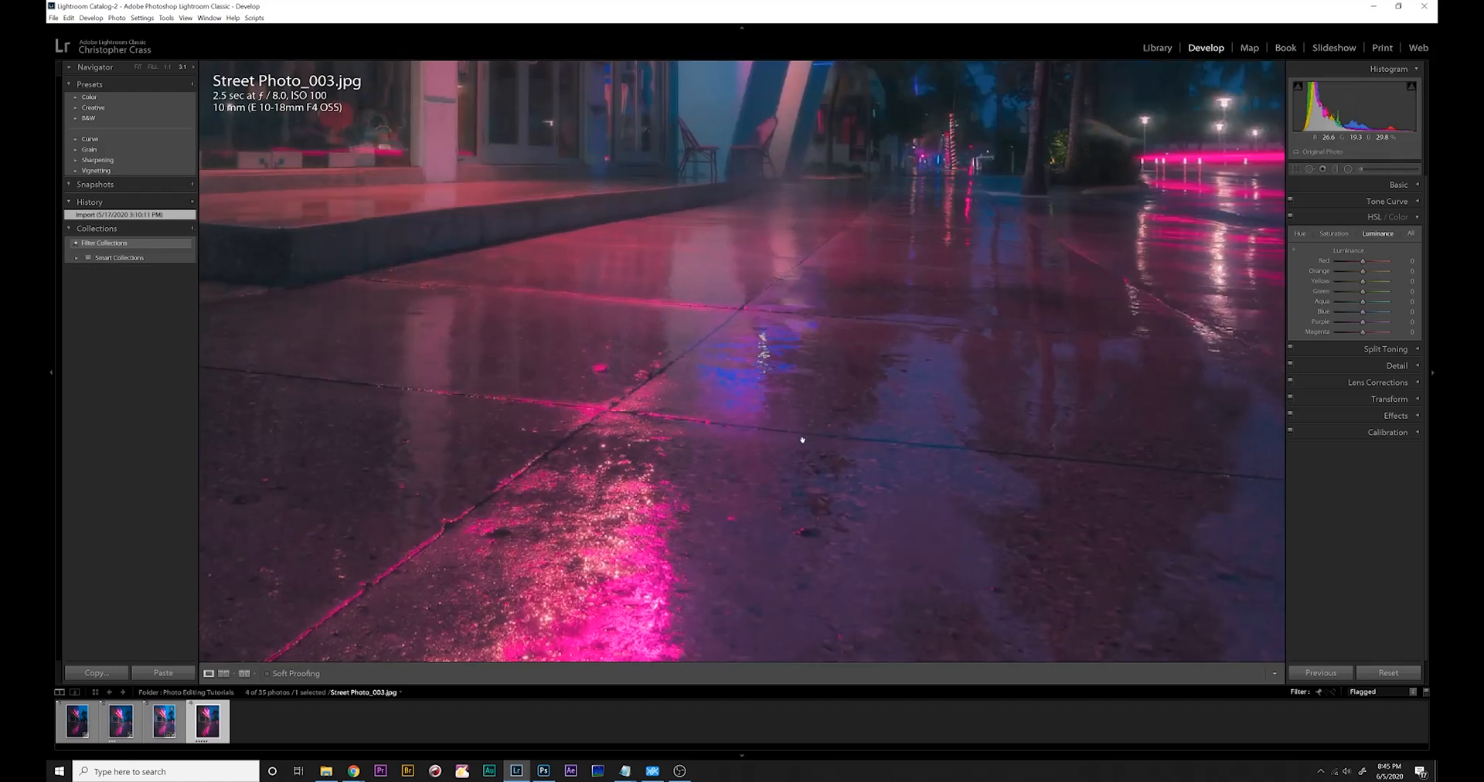
{"action": "left_click", "coordinate": [664, 467]}
{"action": "left_click", "coordinate": [722, 504]}
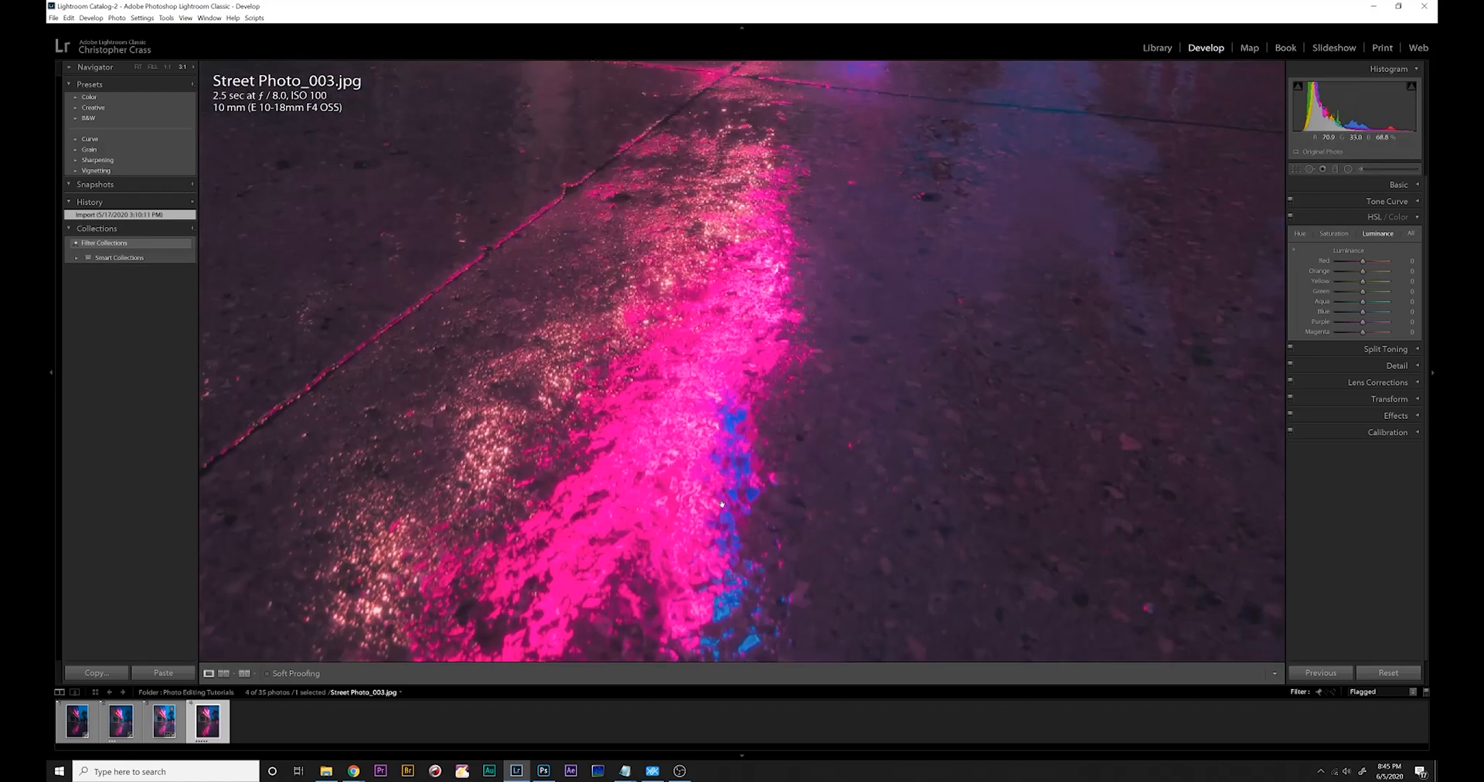
{"action": "left_click", "coordinate": [764, 417]}
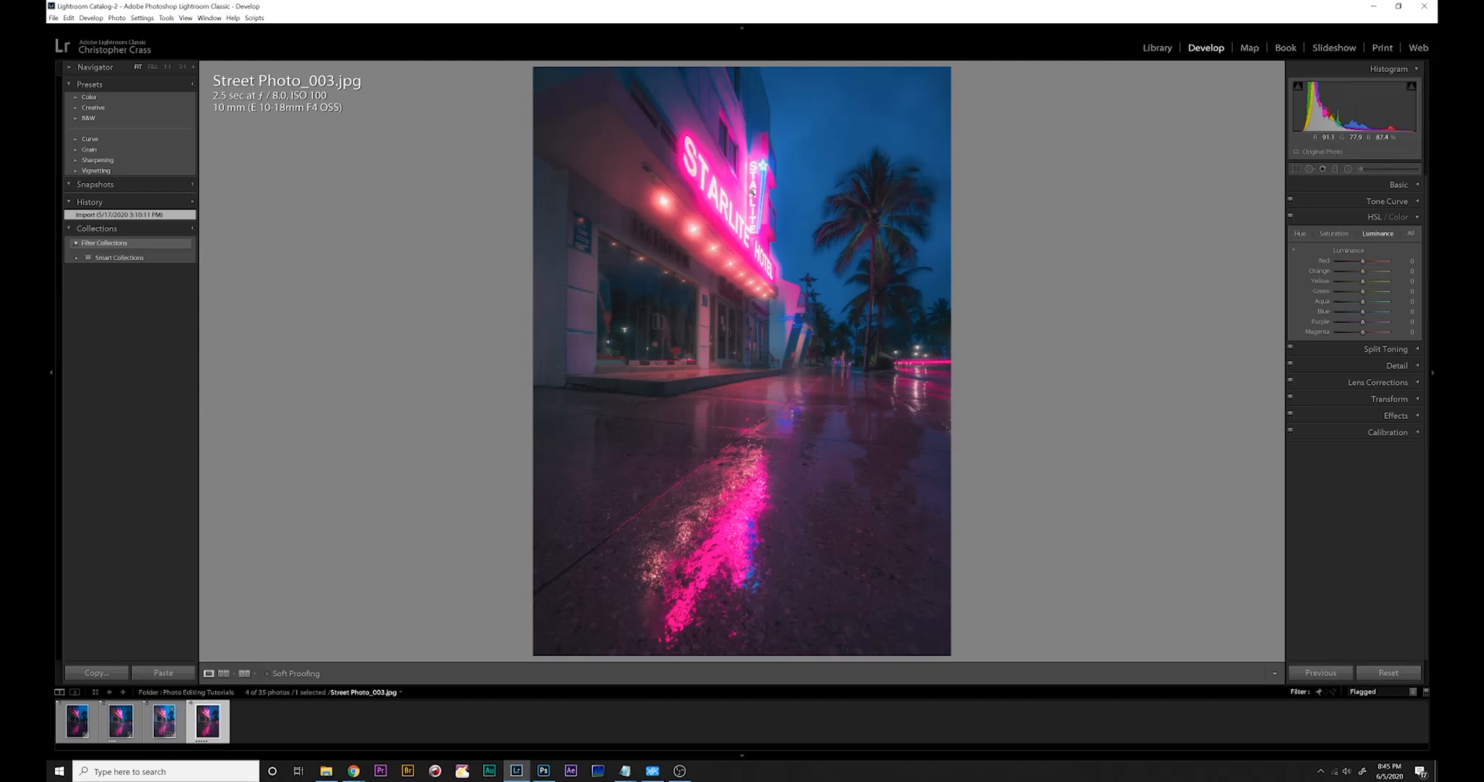
- Compare the neon hotel sign and overall look of Street Photo_001-Edit.tif with those of Street Photo_003.jpg
{"action": "left_click", "coordinate": [120, 722]}
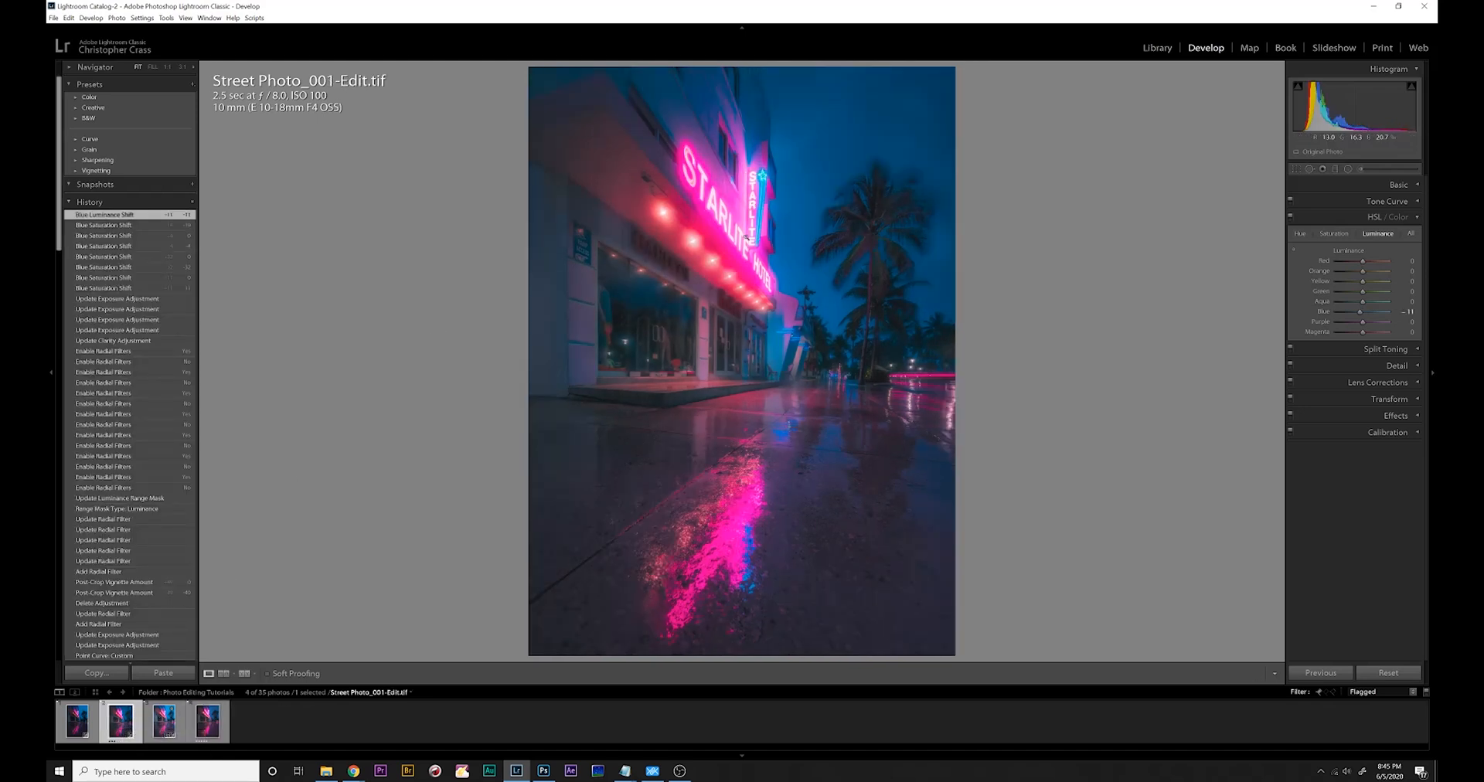
{"action": "left_click", "coordinate": [757, 217]}
{"action": "left_click", "coordinate": [707, 267]}
{"action": "left_click", "coordinate": [207, 721]}
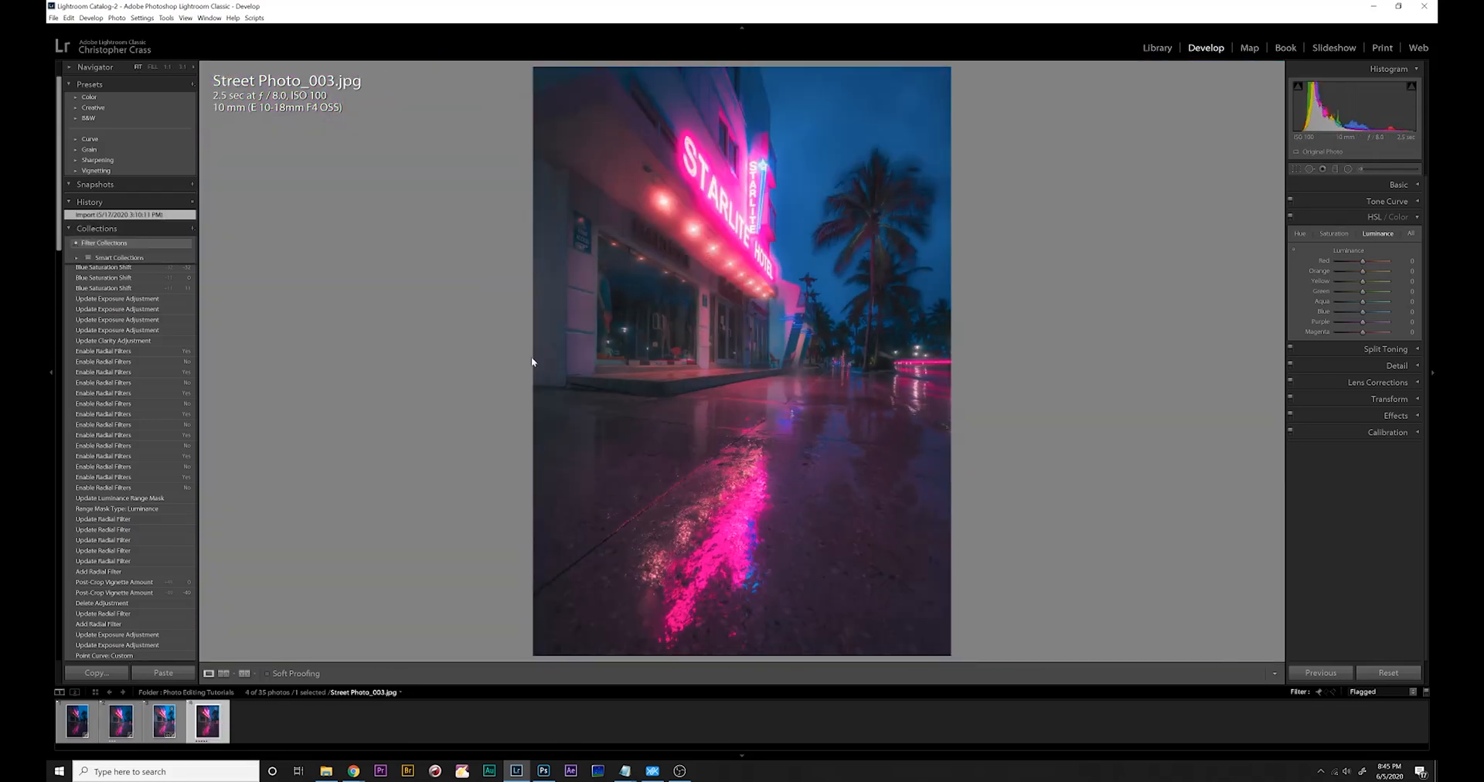
{"action": "left_click", "coordinate": [755, 190]}
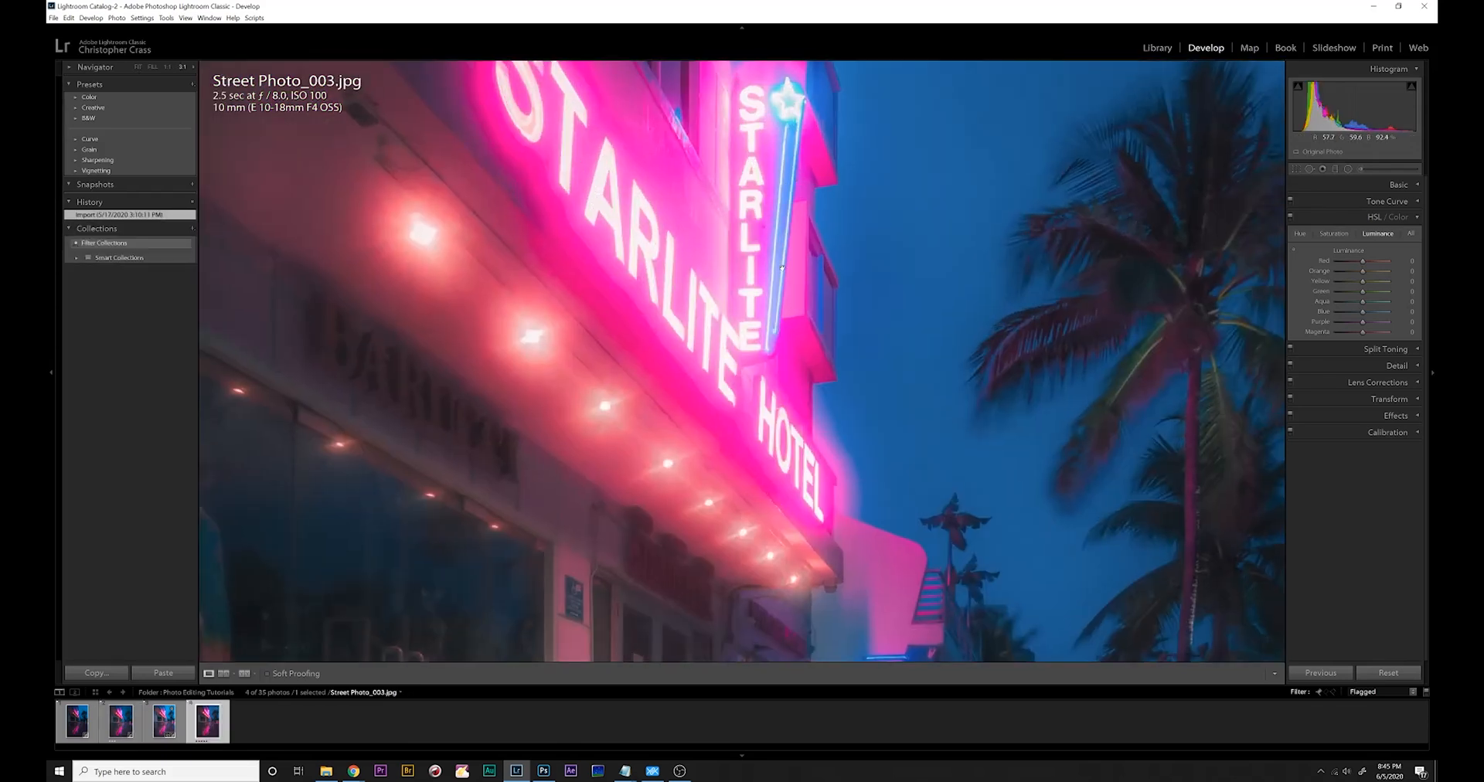
{"action": "left_click", "coordinate": [581, 363]}
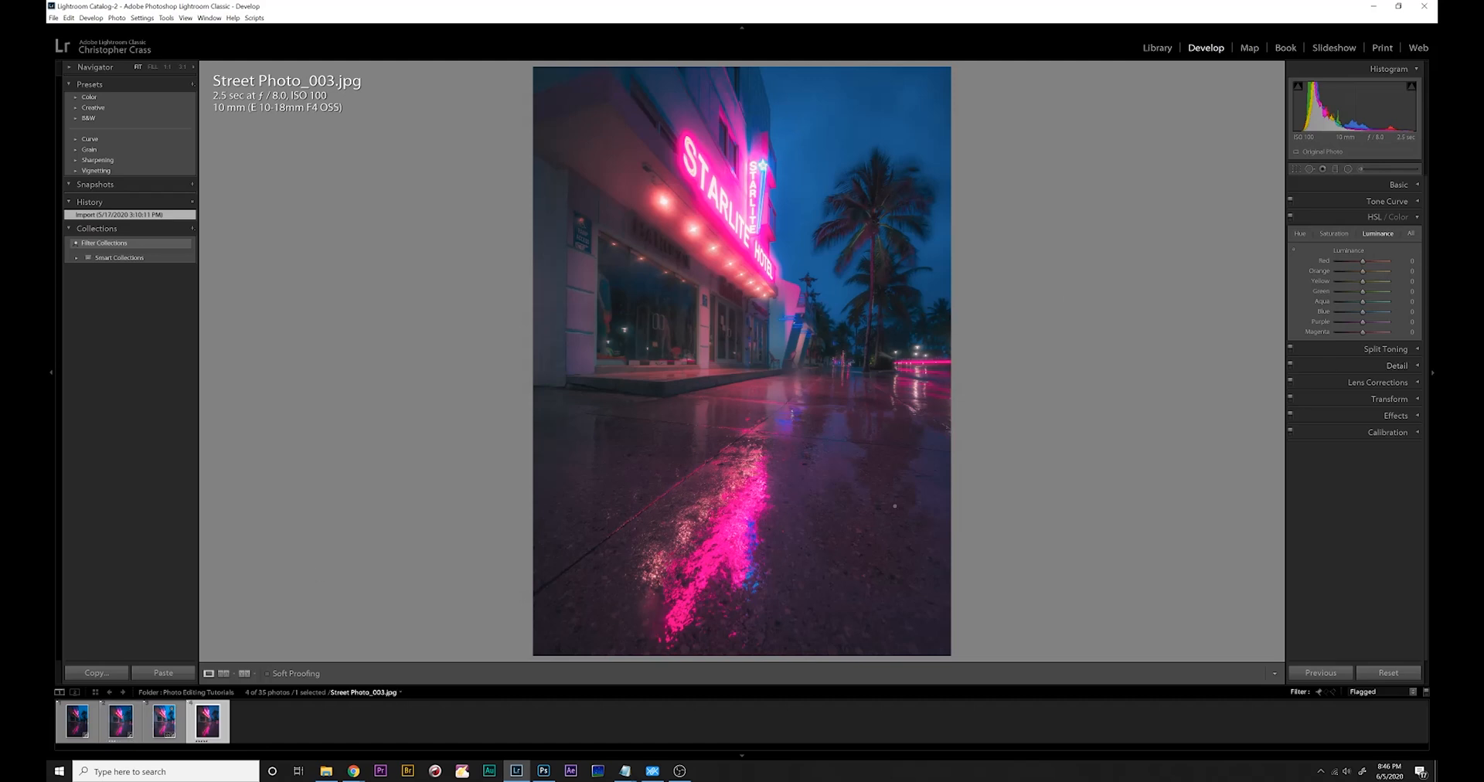
{"action": "left_click", "coordinate": [112, 716]}
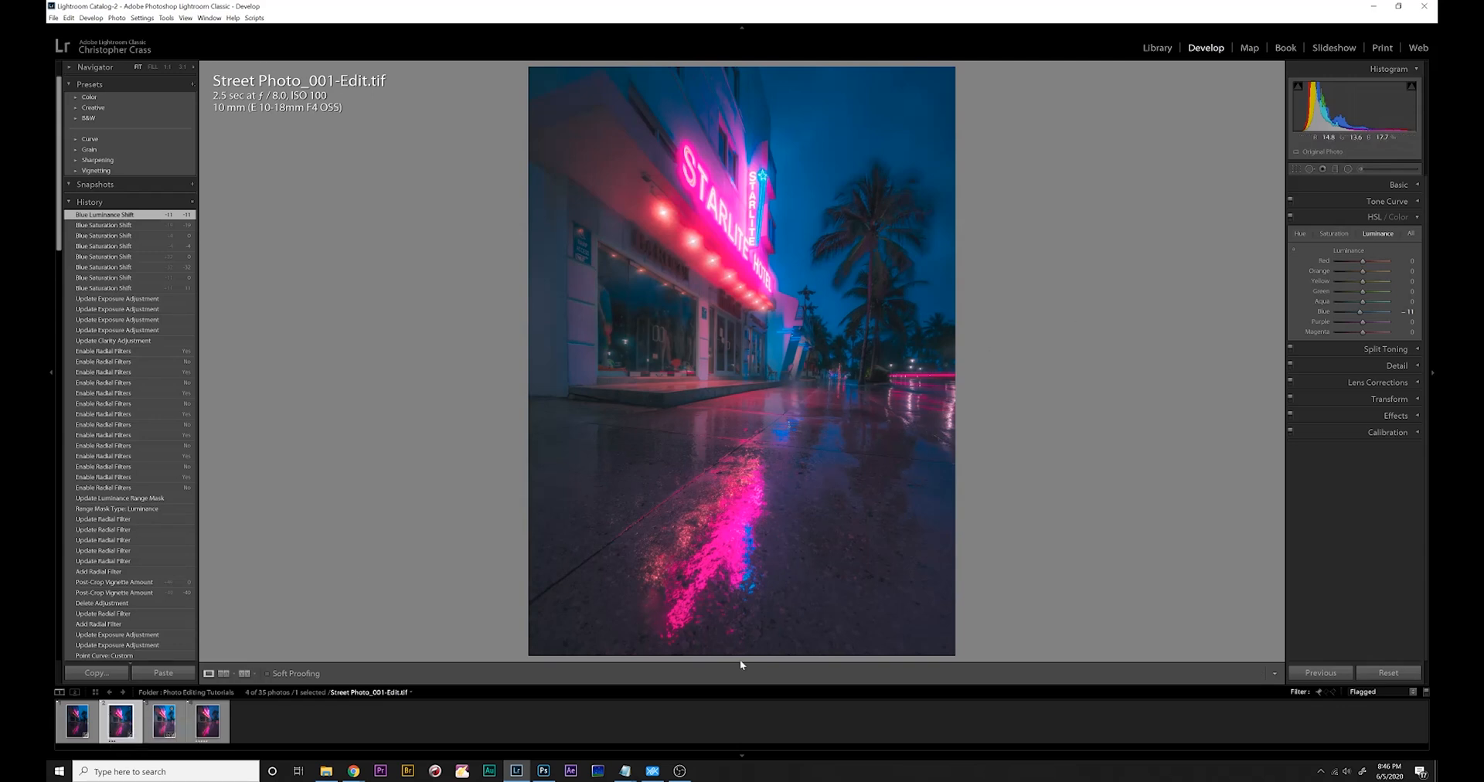
{"action": "left_click", "coordinate": [207, 721]}
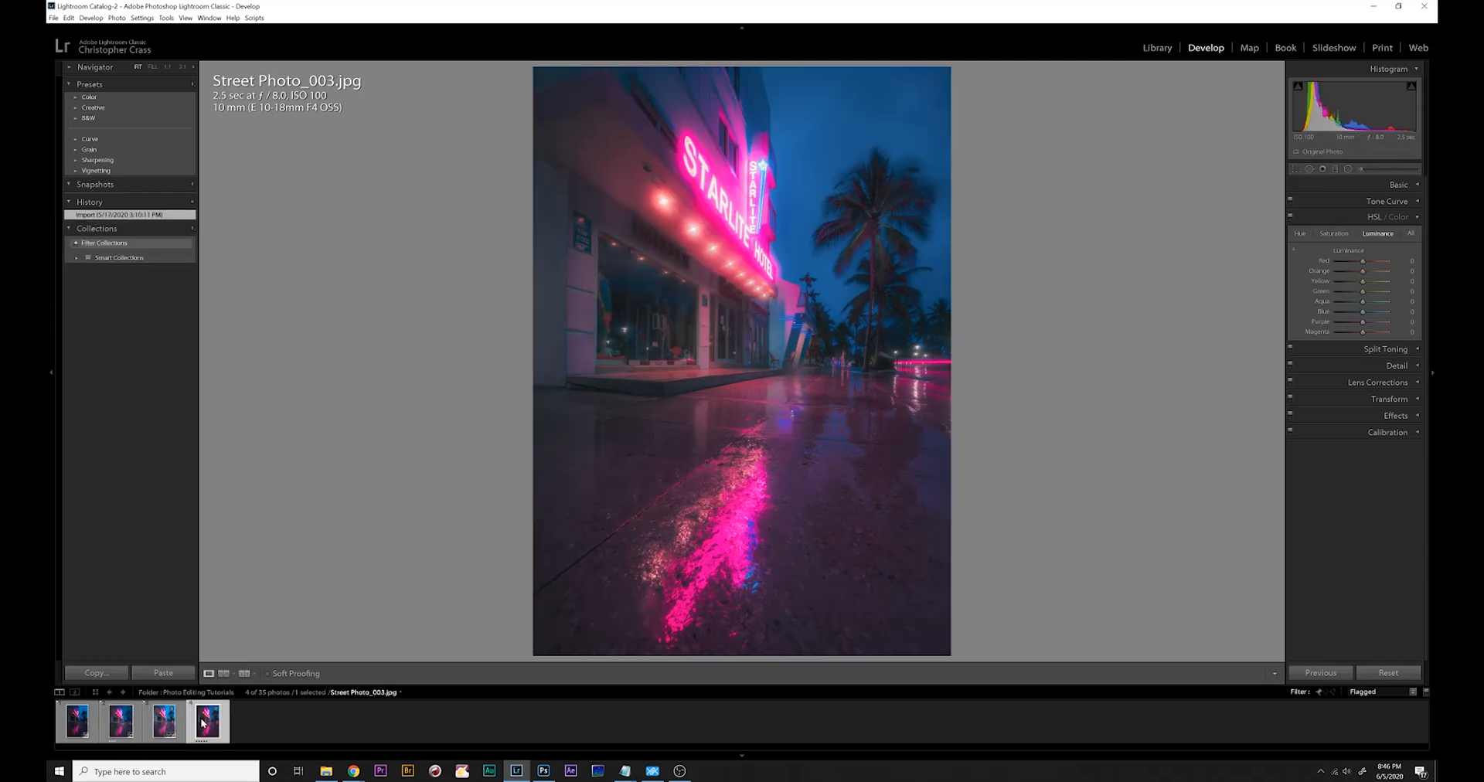
- Set the Split Toning saturation of Street Photo_001-Edit.tif to 11 for the highlights and 1 for the shadows
{"action": "left_click", "coordinate": [120, 720]}
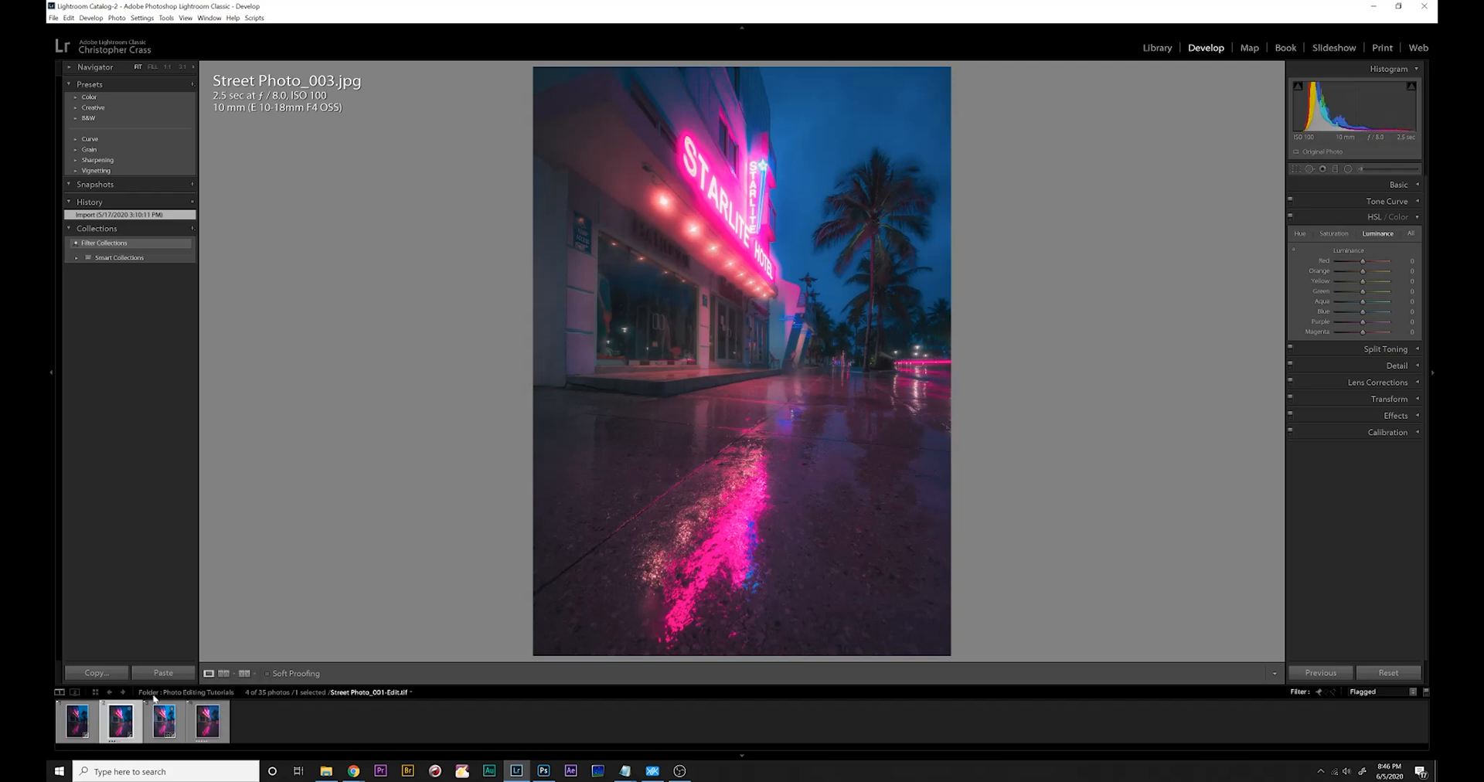
{"action": "left_click", "coordinate": [1419, 202]}
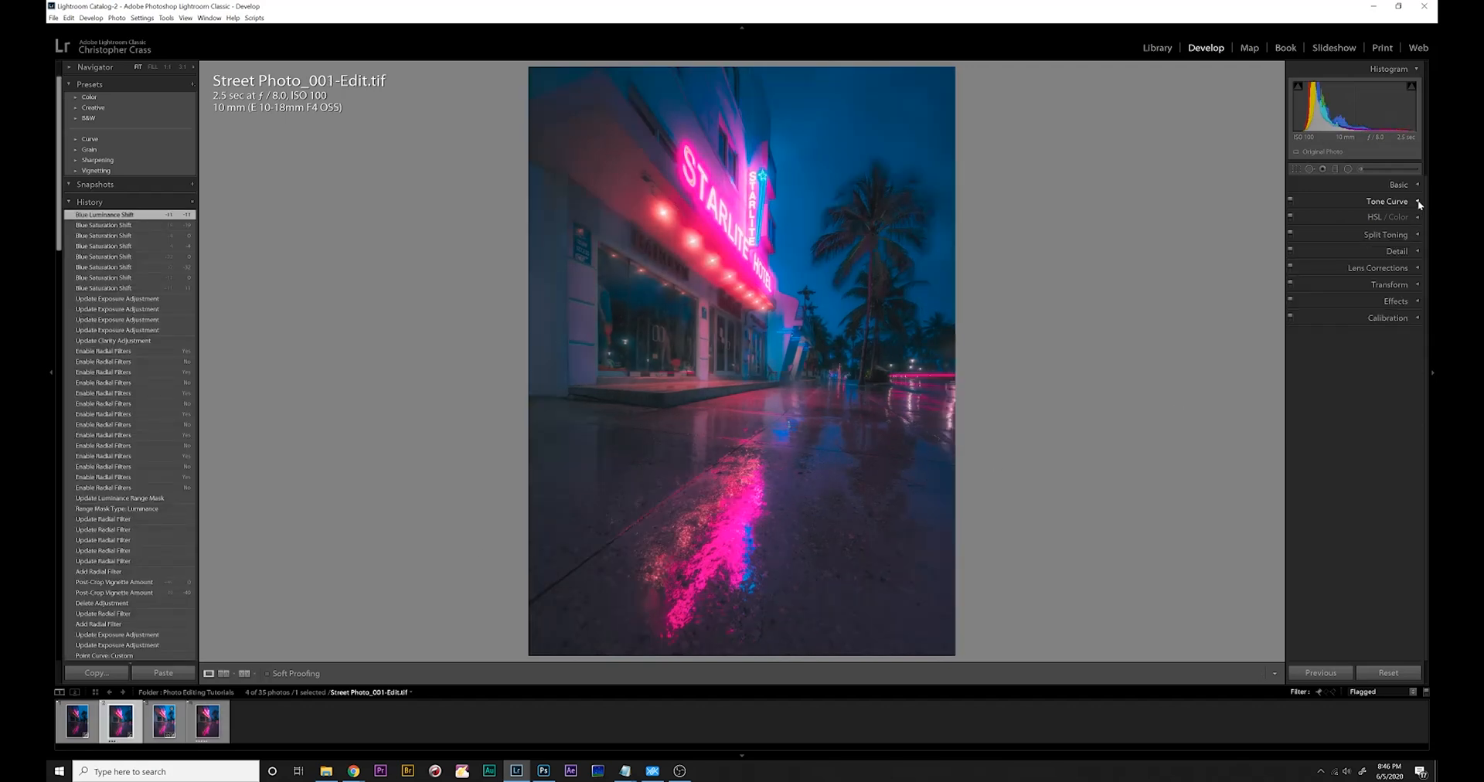
{"action": "left_click", "coordinate": [1416, 232]}
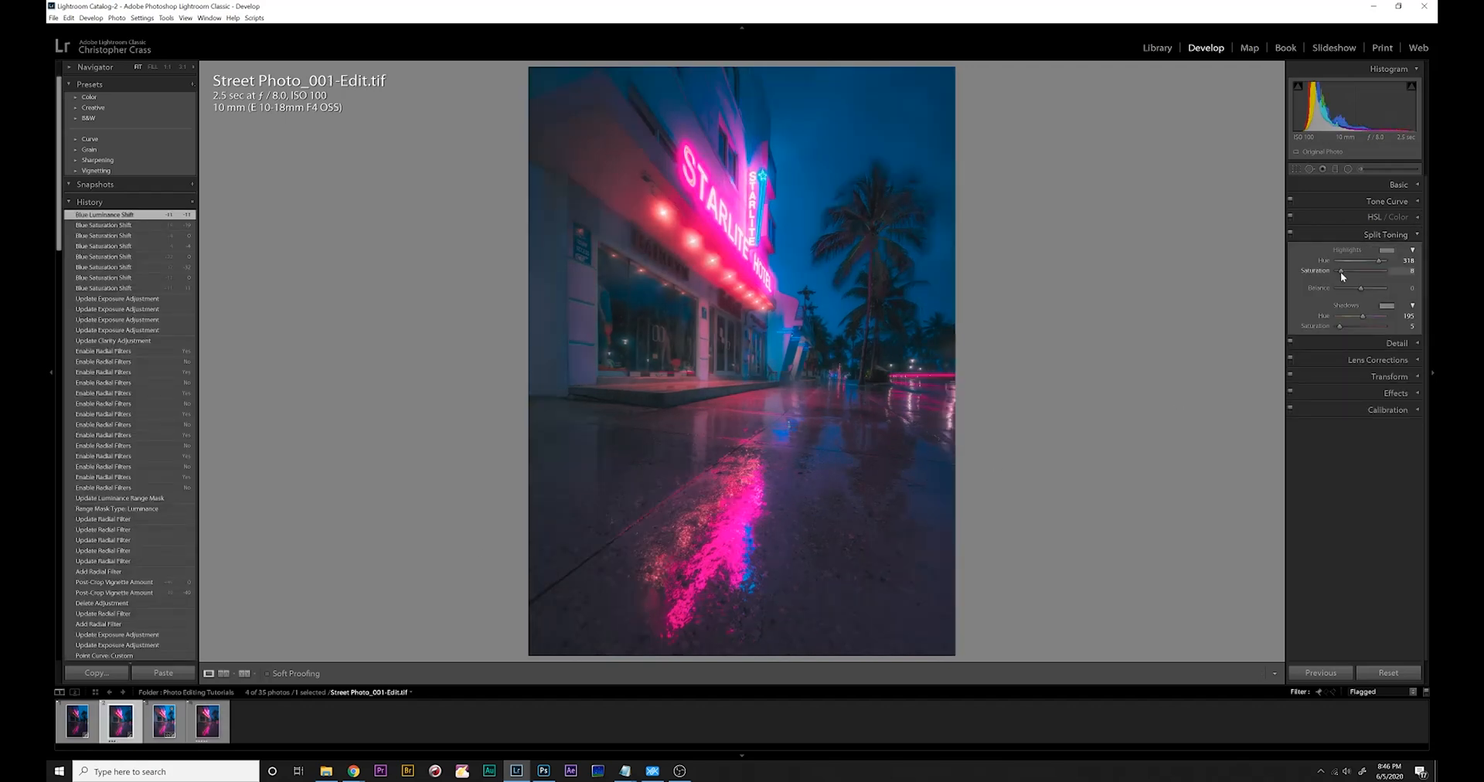
{"action": "left_click_drag", "start_coordinate": [1345, 272], "coordinate": [1342, 272]}
{"action": "left_click_drag", "start_coordinate": [1340, 326], "coordinate": [1337, 327]}
- Compare the photo with Split Toning off and on, and set the shadows saturation to 6
{"action": "left_click", "coordinate": [1290, 232]}
{"action": "left_click", "coordinate": [1290, 233]}
{"action": "left_click", "coordinate": [1290, 232]}
{"action": "left_click", "coordinate": [1290, 233]}
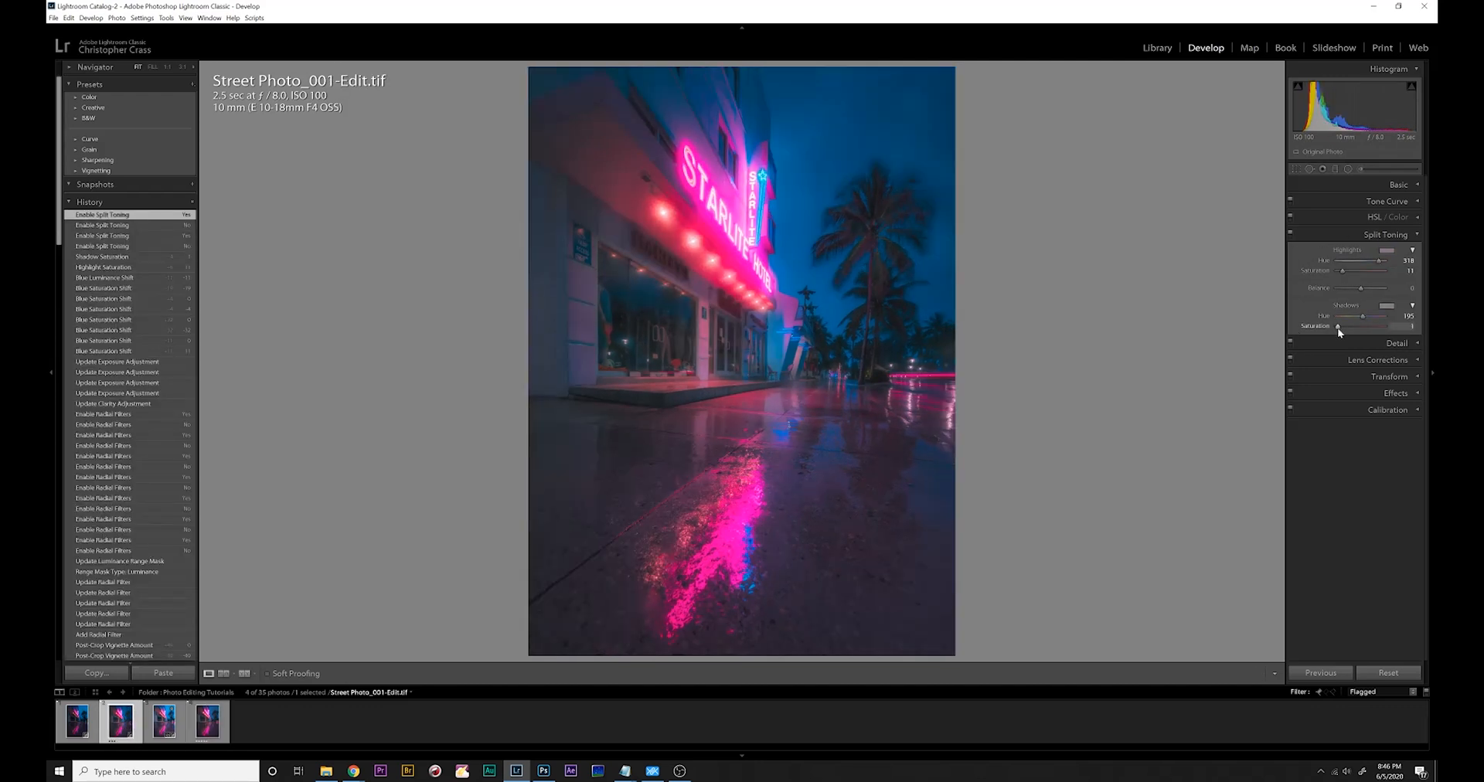
{"action": "left_click_drag", "start_coordinate": [1341, 331], "coordinate": [1341, 331]}
- Try different white balance Tint values on the photo and reset Tint to 0
{"action": "left_click", "coordinate": [1413, 187]}
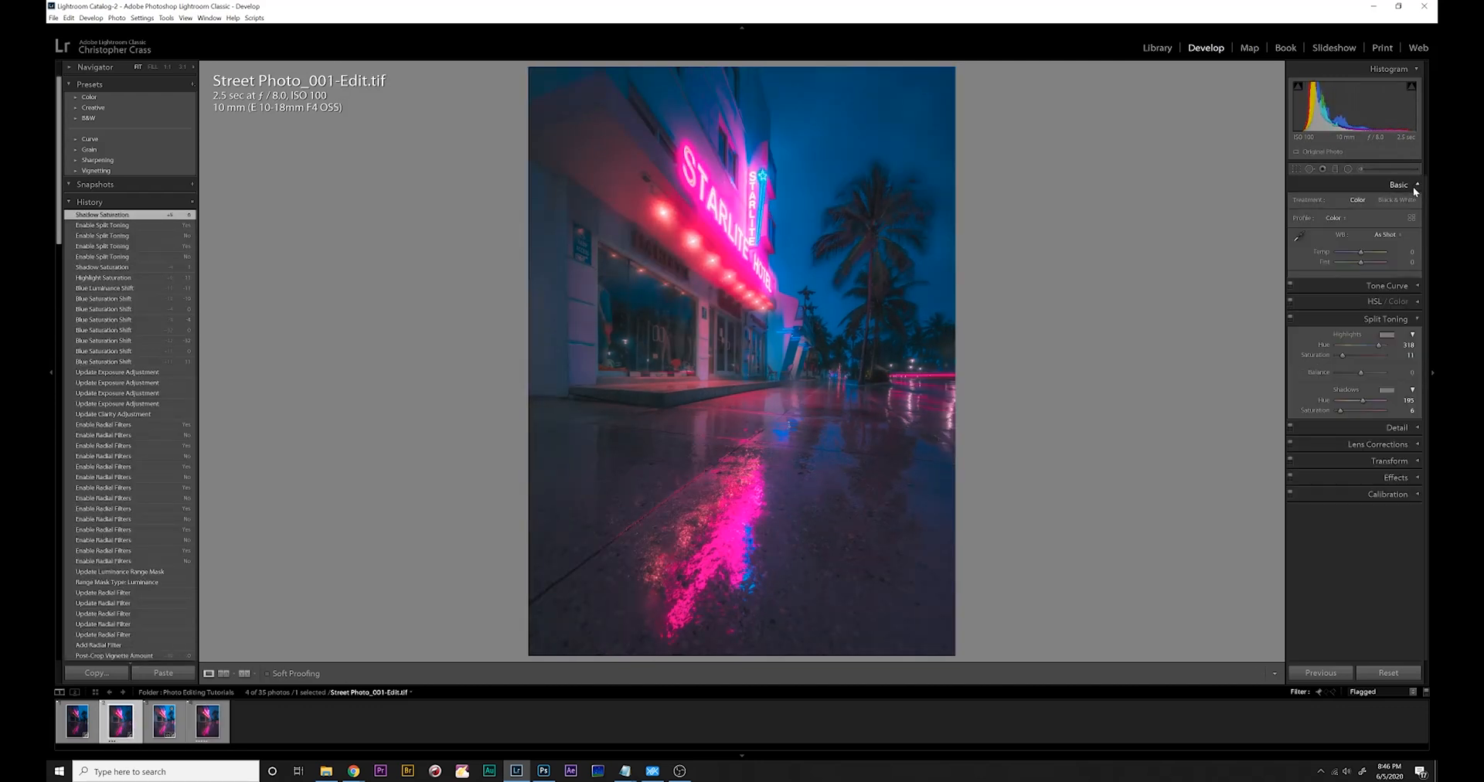
{"action": "left_click_drag", "start_coordinate": [1362, 261], "coordinate": [1365, 262]}
{"action": "double_click", "coordinate": [1371, 263]}
{"action": "double_click", "coordinate": [1365, 261]}
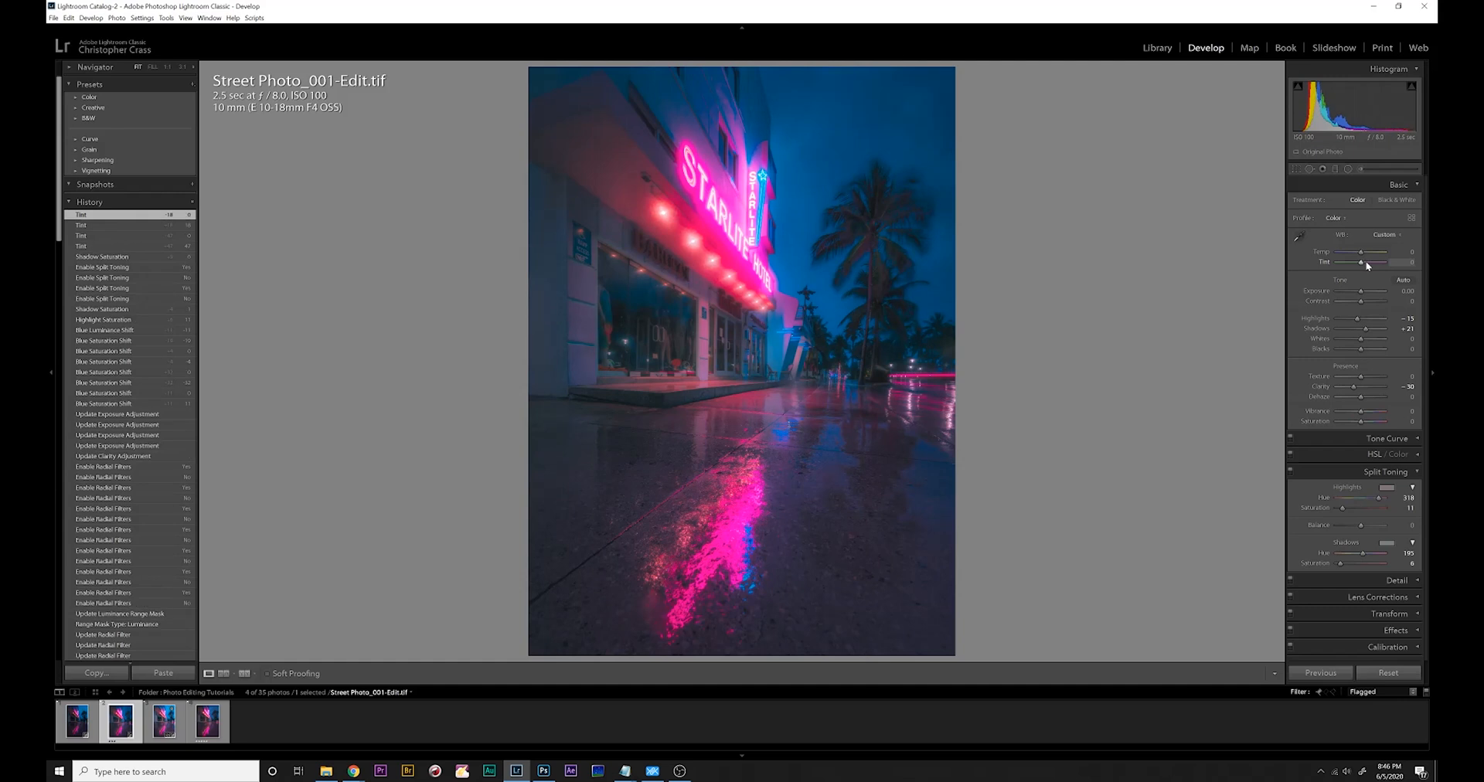
{"action": "left_click", "coordinate": [1413, 471]}
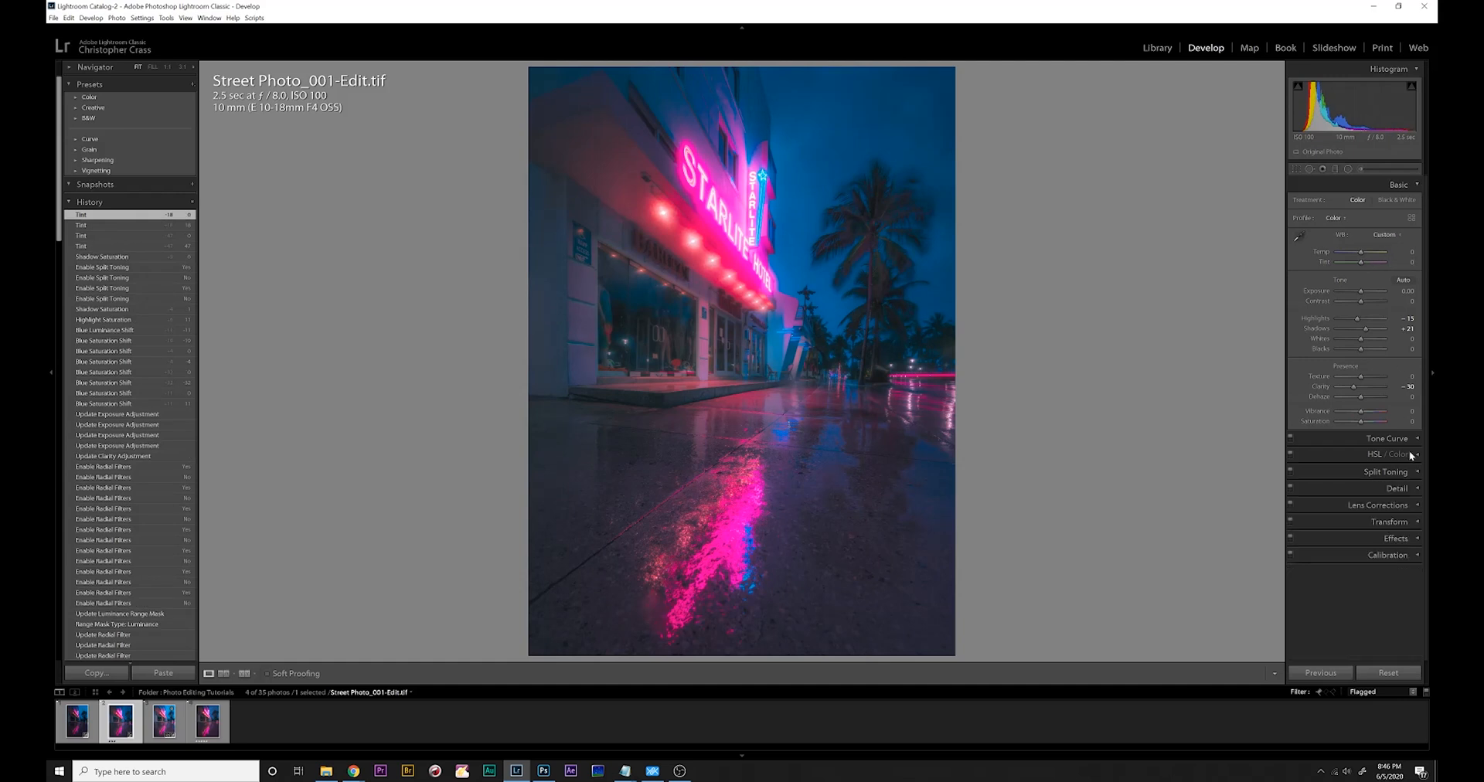
- Raise the Exposure of the large radial filter slightly to soften its darkening
{"action": "left_click", "coordinate": [1349, 168]}
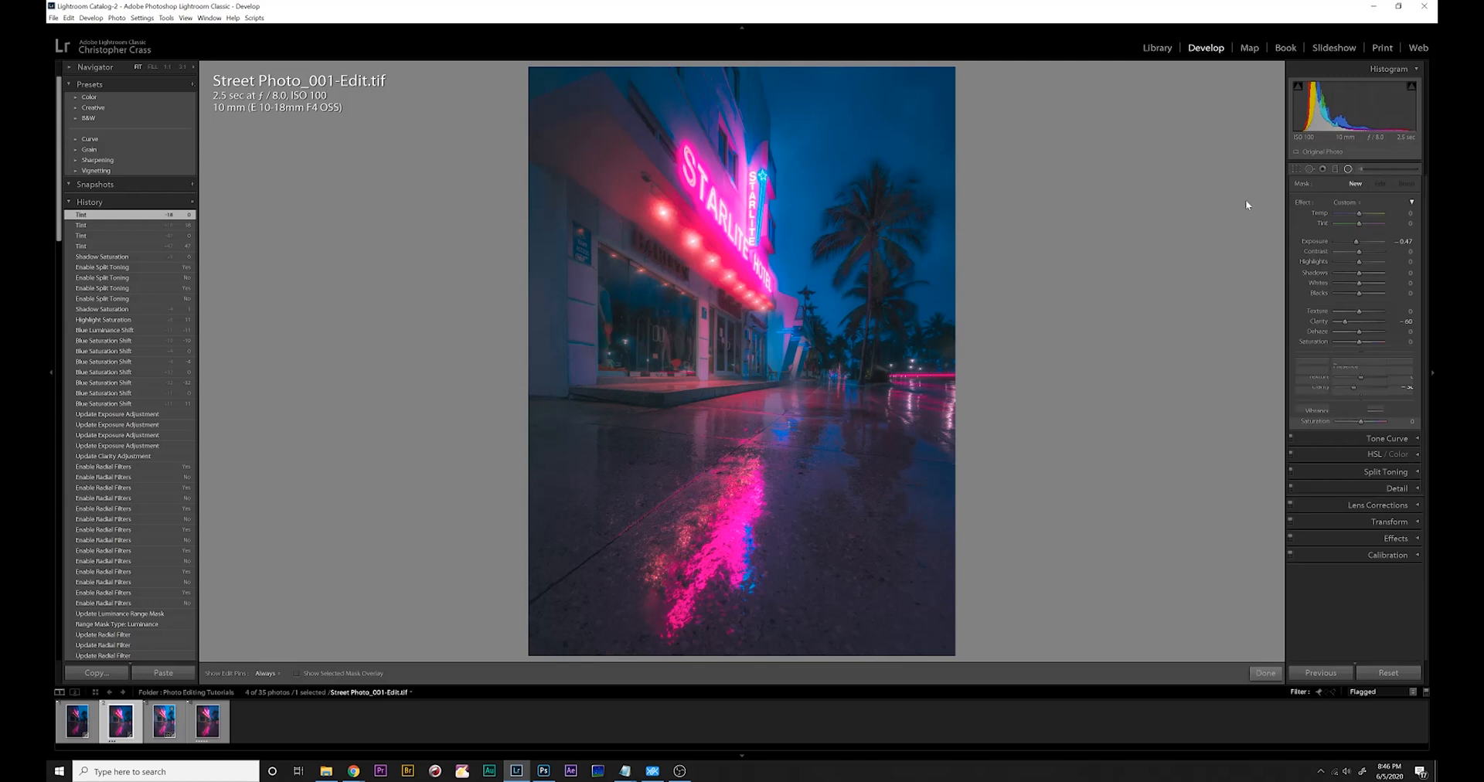
{"action": "left_click", "coordinate": [737, 334]}
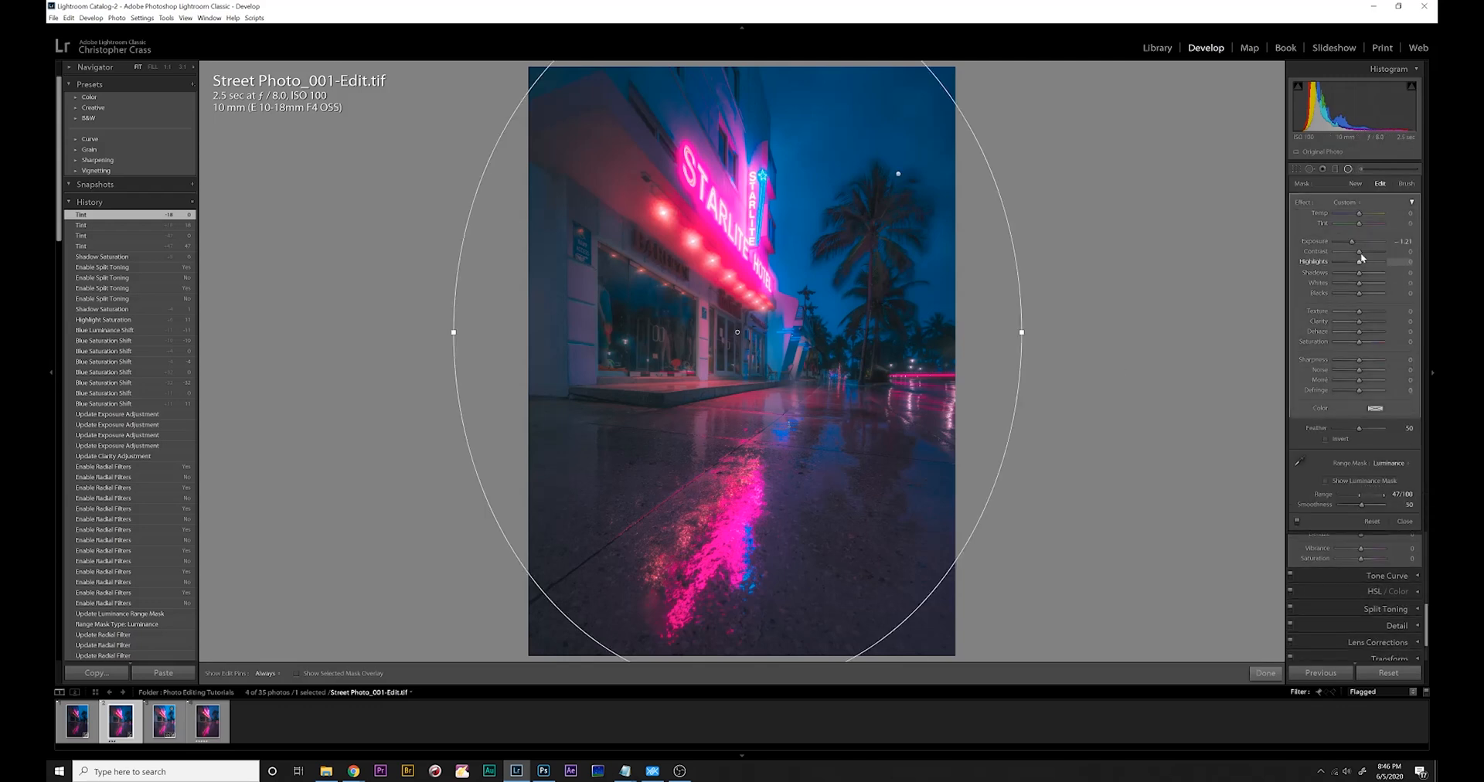
{"action": "left_click_drag", "start_coordinate": [1351, 242], "coordinate": [1353, 243]}
{"action": "left_click", "coordinate": [1348, 170]}
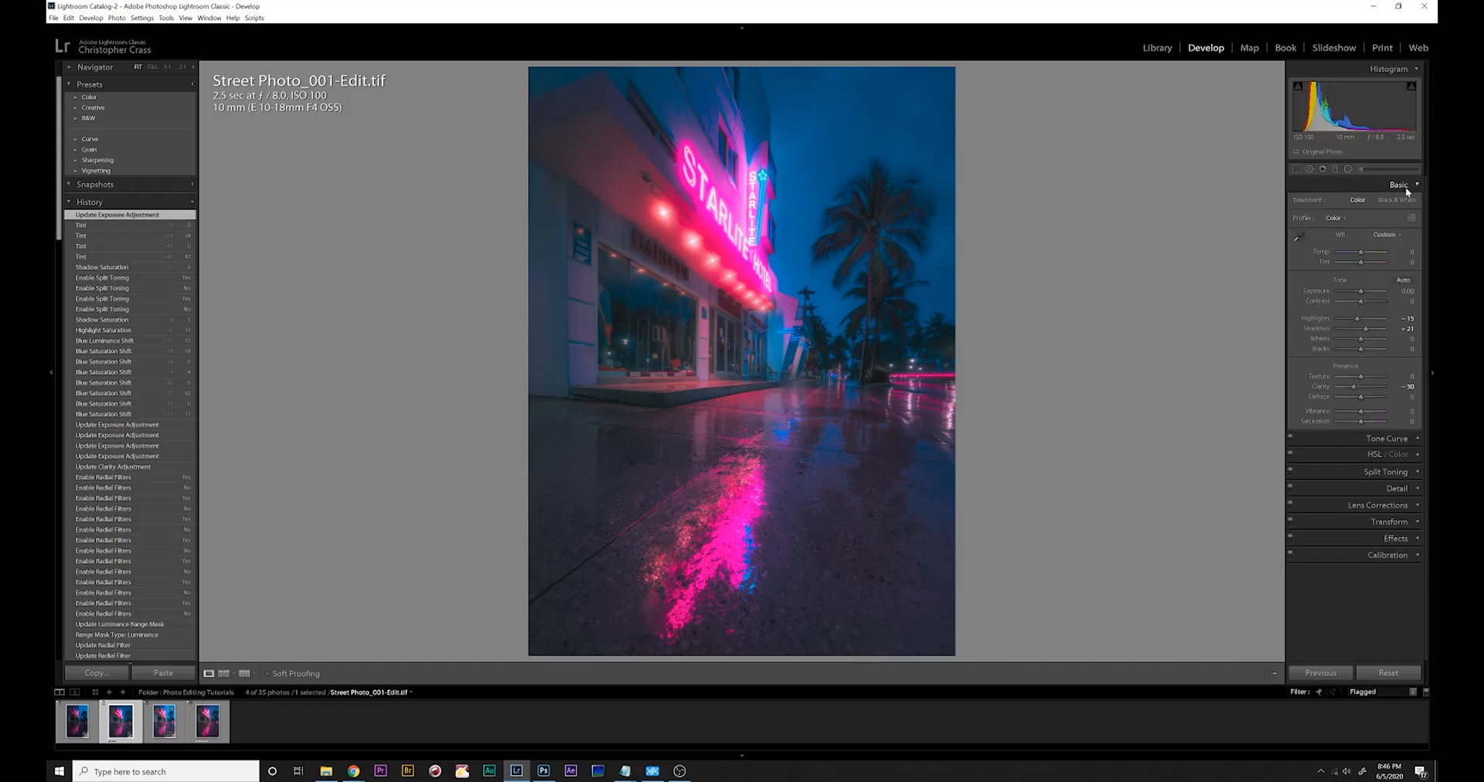
- Set the photo's overall Exposure to +0.35 and compare its before and after versions
{"action": "left_click_drag", "start_coordinate": [1359, 299], "coordinate": [1362, 299]}
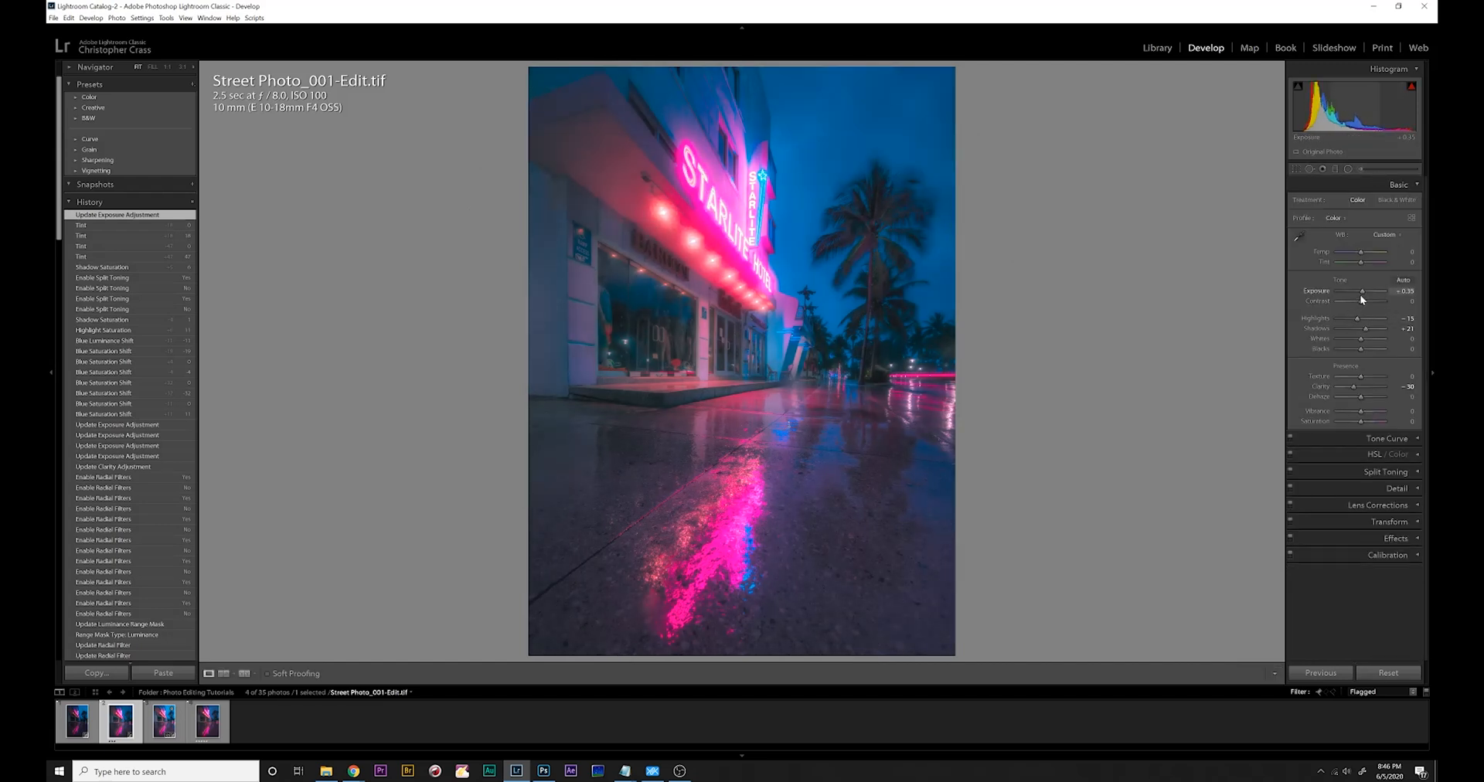
{"action": "key", "text": "backslash"}
{"action": "key", "text": "backslash"}
{"action": "key", "text": "backslash"}
{"action": "key", "text": "backslash"}
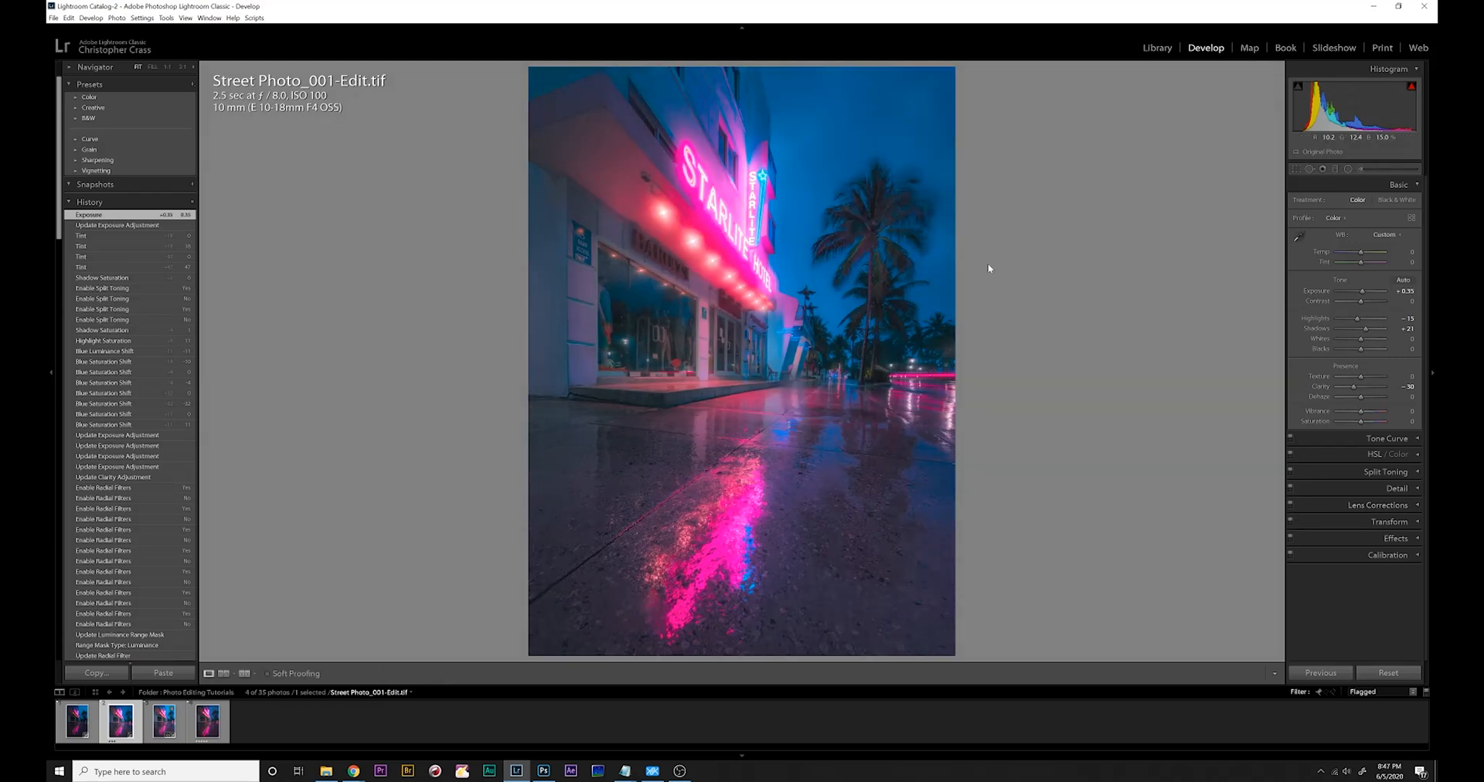
- Set the photo's Highlights to -35 and compare it with the reference version Street Photo_003.jpg
{"action": "left_click_drag", "start_coordinate": [1359, 317], "coordinate": [1351, 319]}
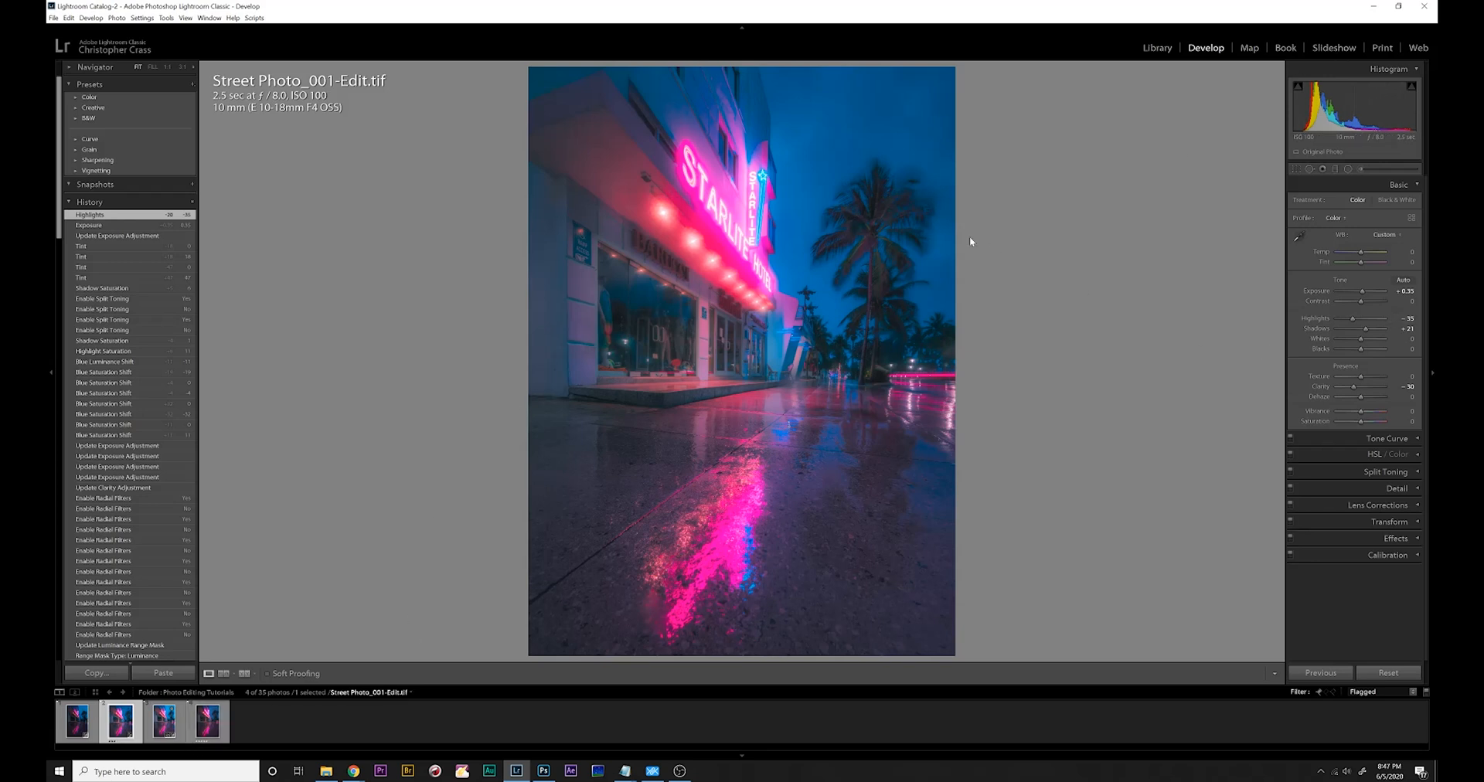
{"action": "left_click", "coordinate": [213, 726]}
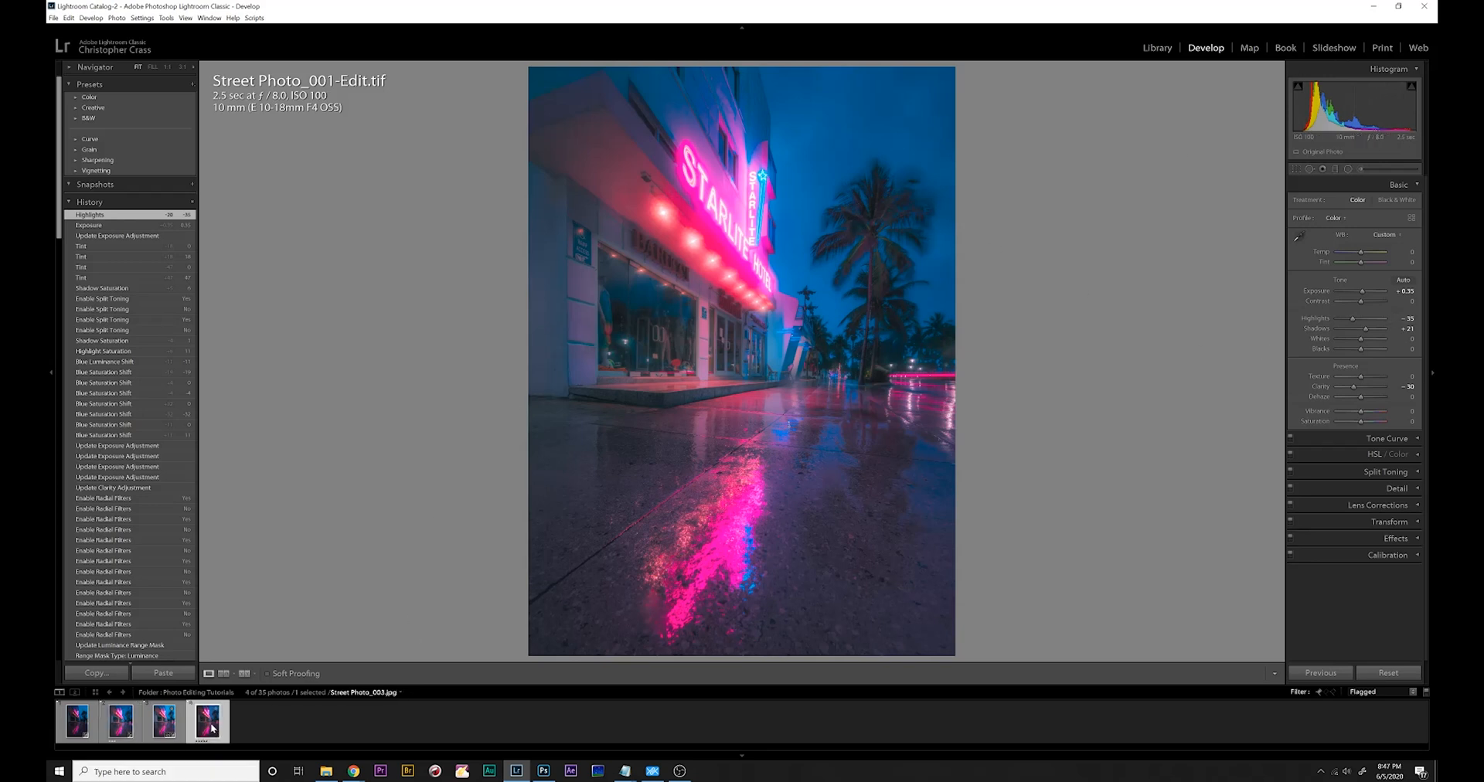
{"action": "left_click", "coordinate": [126, 724]}
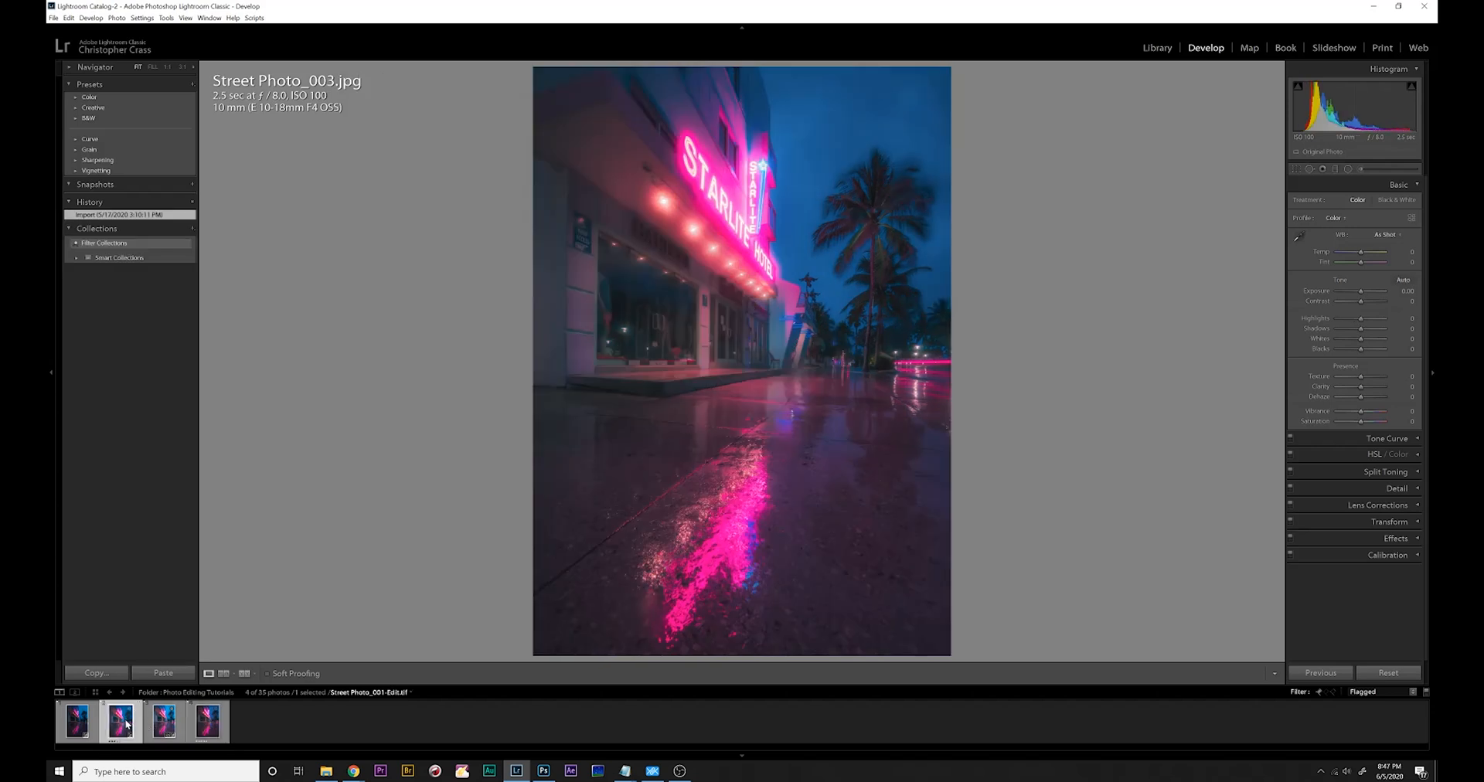
{"action": "left_click", "coordinate": [205, 725]}
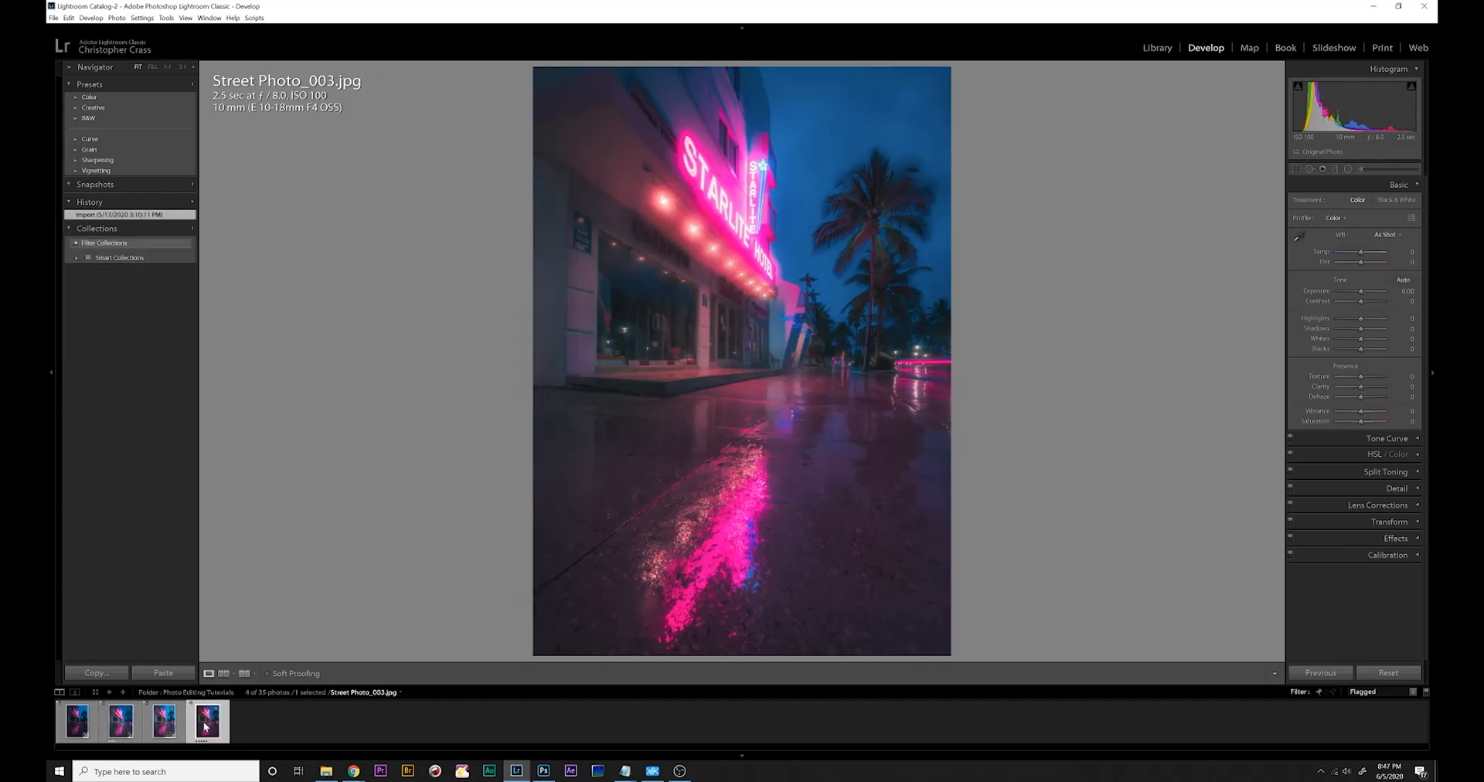
{"action": "left_click", "coordinate": [120, 723]}
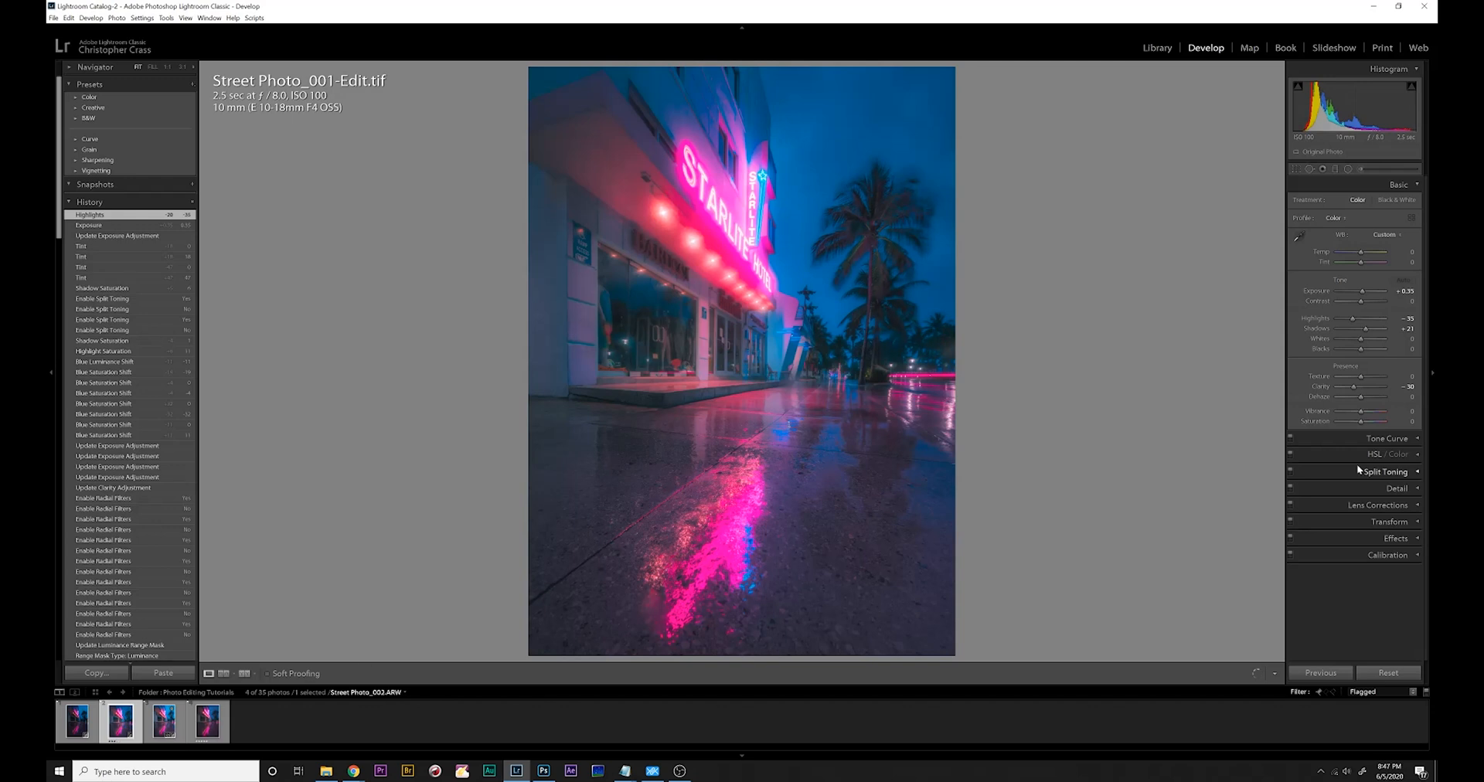
- Adjust the shadow point of the RGB tone curve slightly, then compare the photo with the curve off and on and against Street Photo_003.jpg
{"action": "left_click", "coordinate": [1413, 185]}
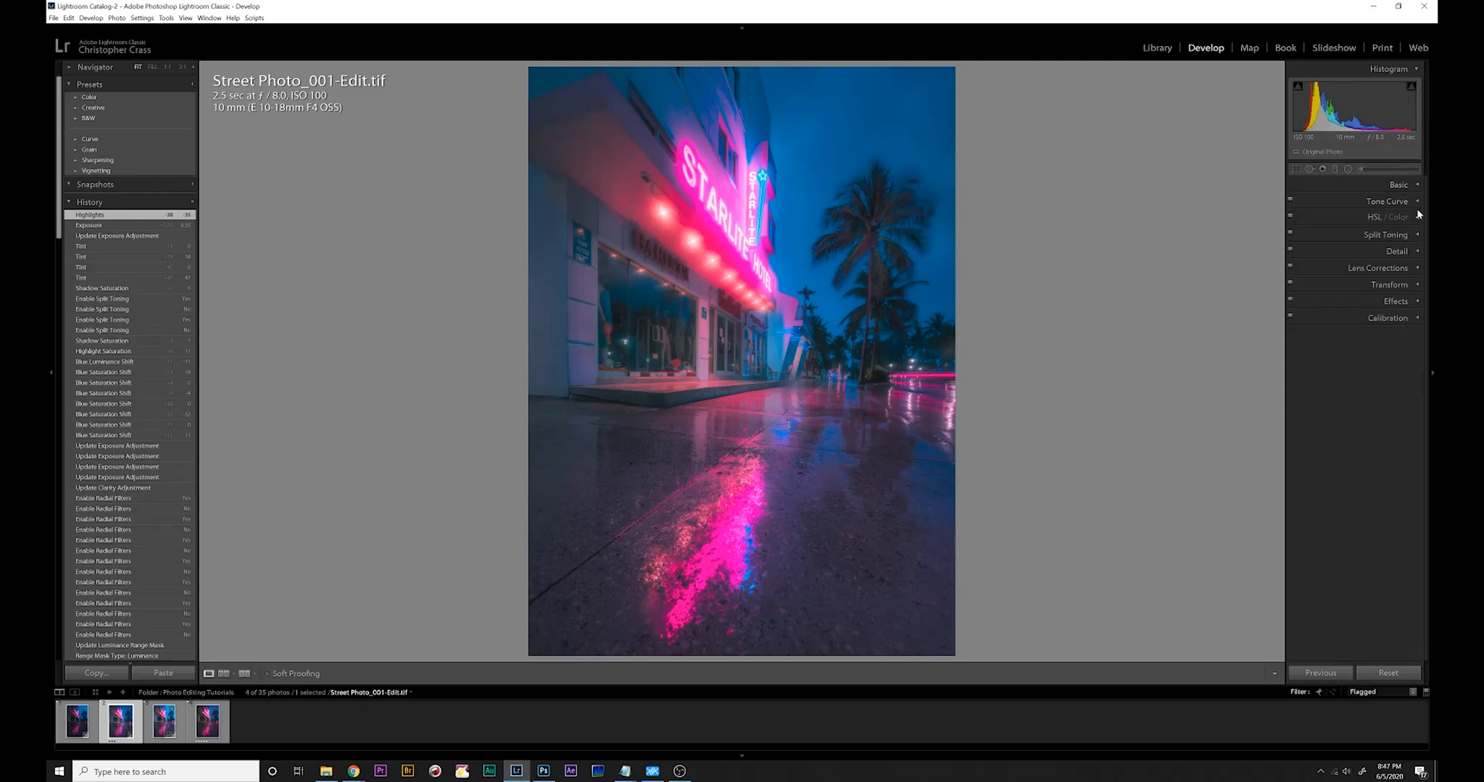
{"action": "left_click", "coordinate": [1415, 203]}
{"action": "left_click_drag", "start_coordinate": [1329, 309], "coordinate": [1329, 309]}
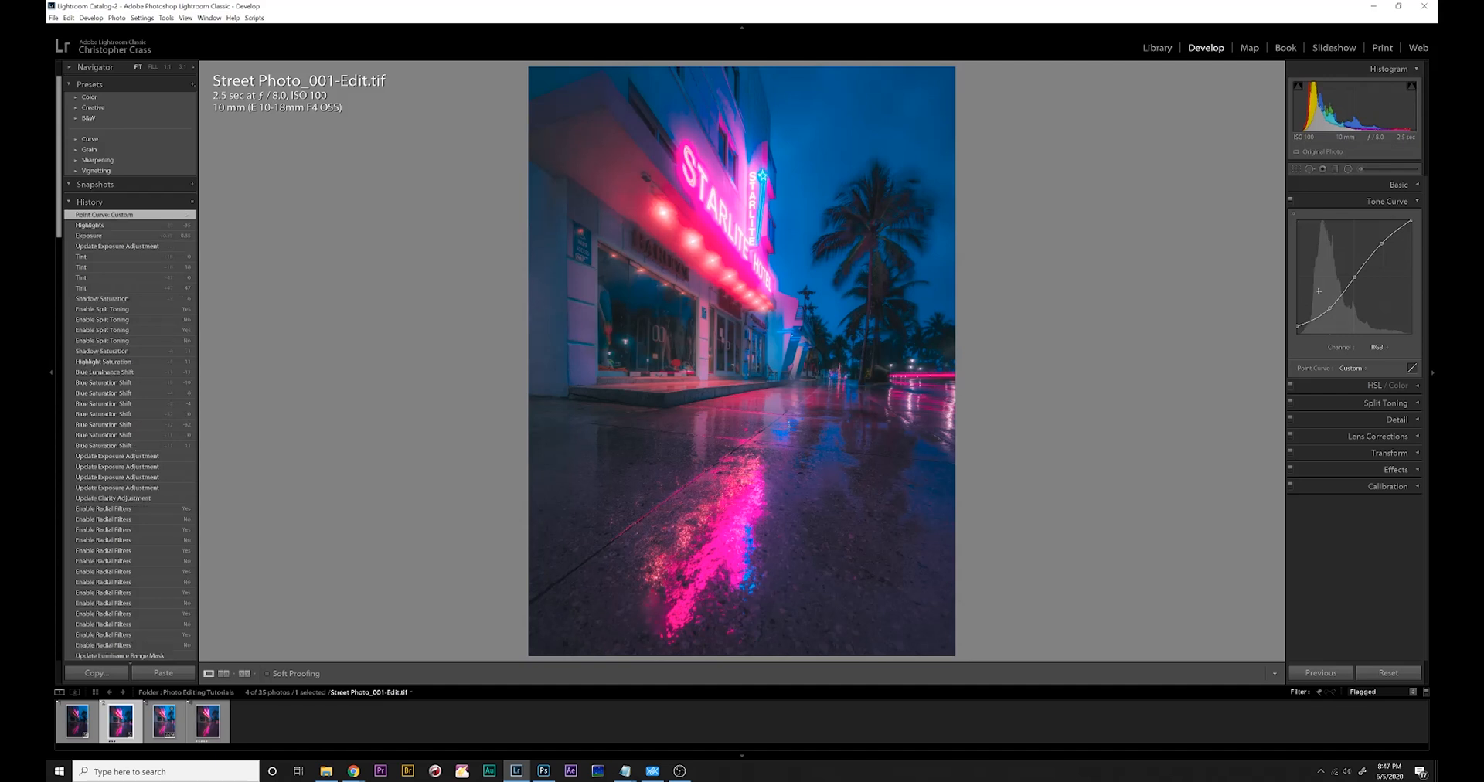
{"action": "left_click", "coordinate": [1290, 198]}
{"action": "left_click", "coordinate": [1290, 198]}
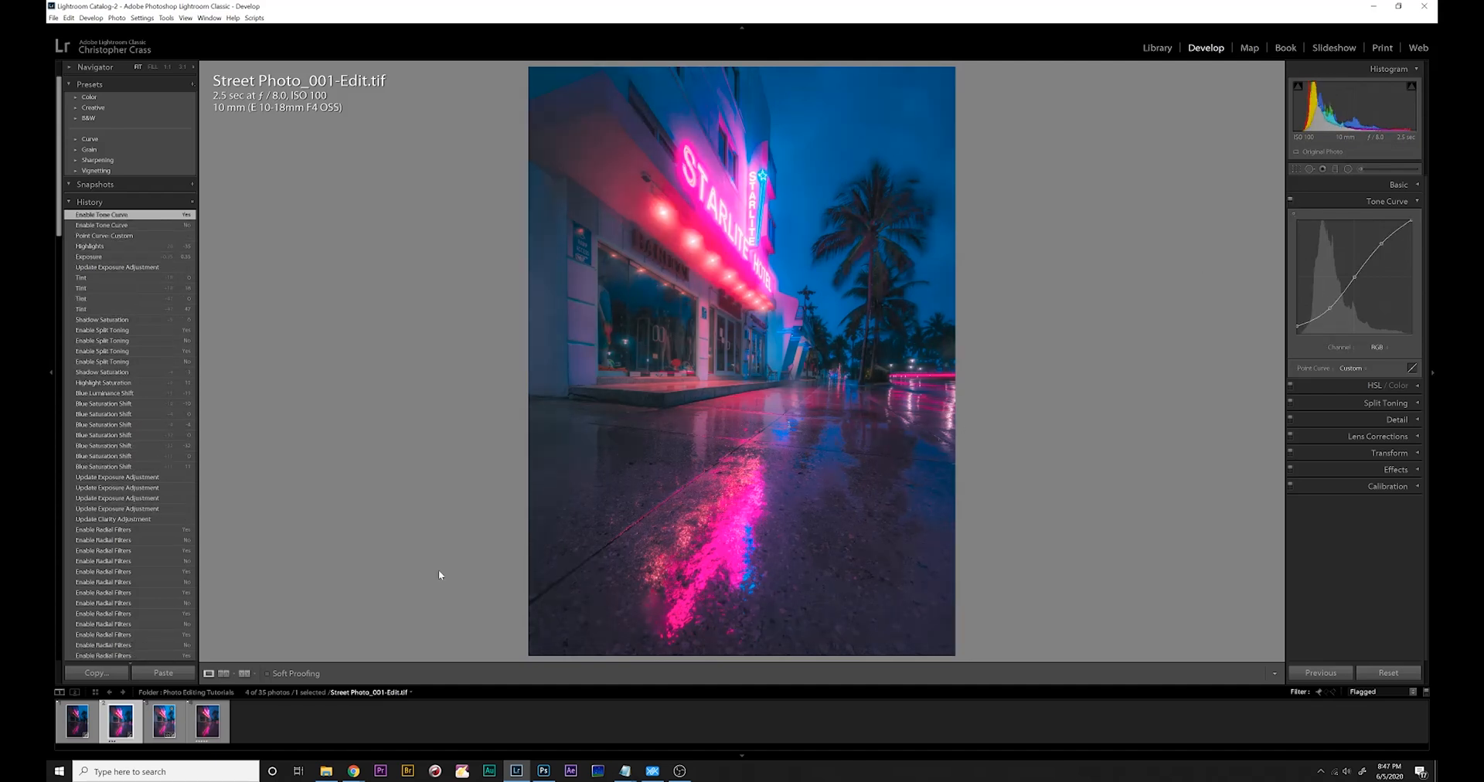
{"action": "left_click", "coordinate": [209, 717]}
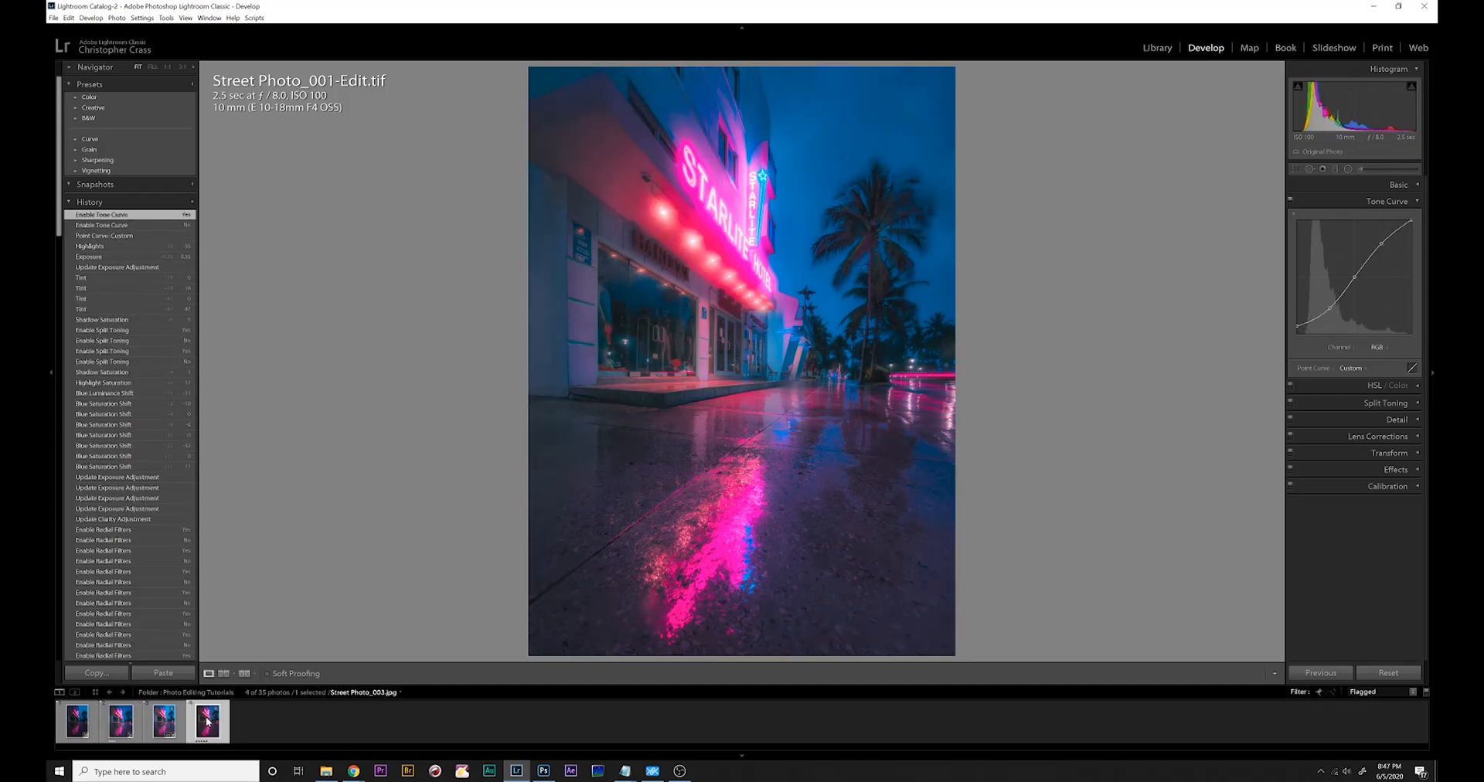
{"action": "left_click", "coordinate": [122, 717]}
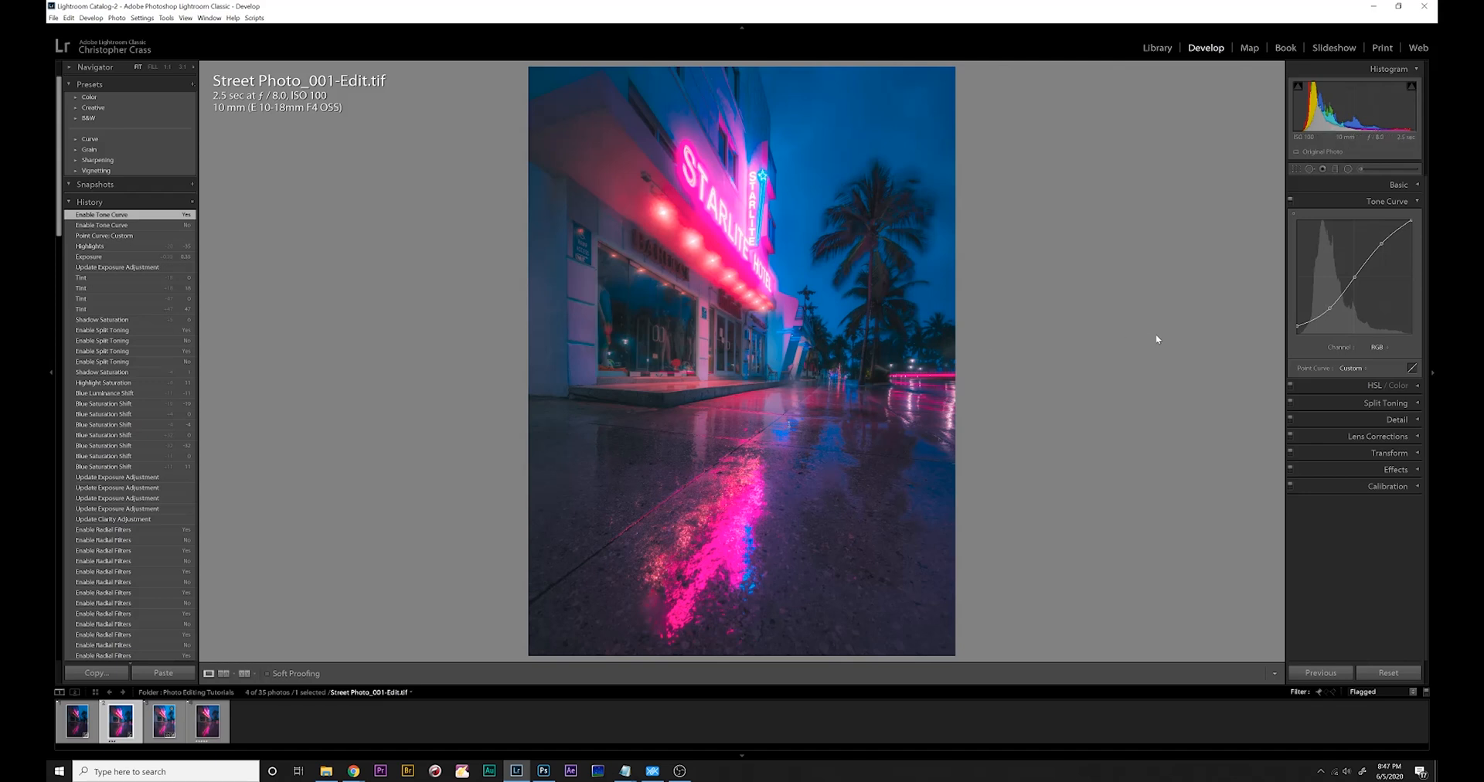
{"action": "left_click", "coordinate": [1419, 199]}
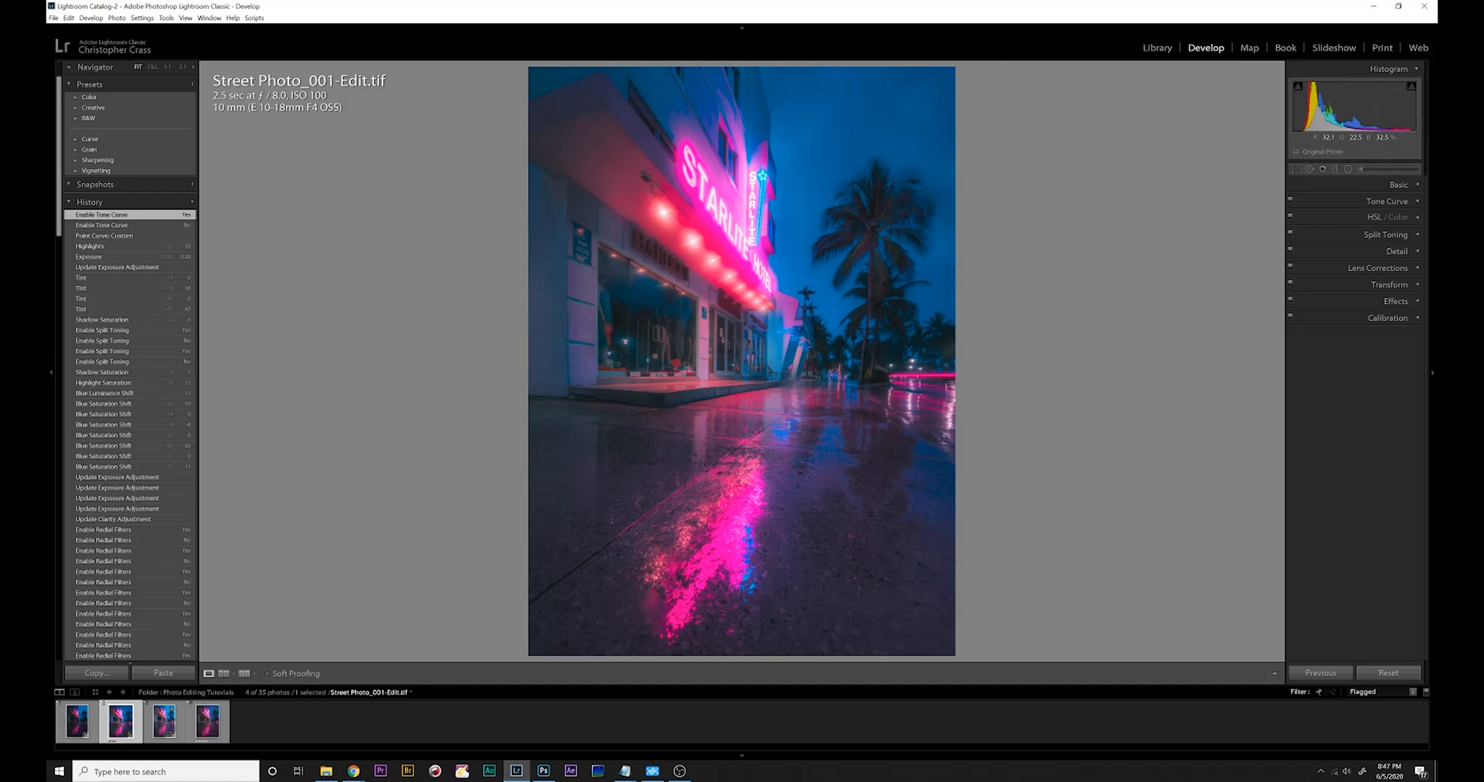
- Try a sharpening Amount of 20, inspect the blue-lit entrance up close, and reset the Amount
{"action": "left_click", "coordinate": [1417, 251]}
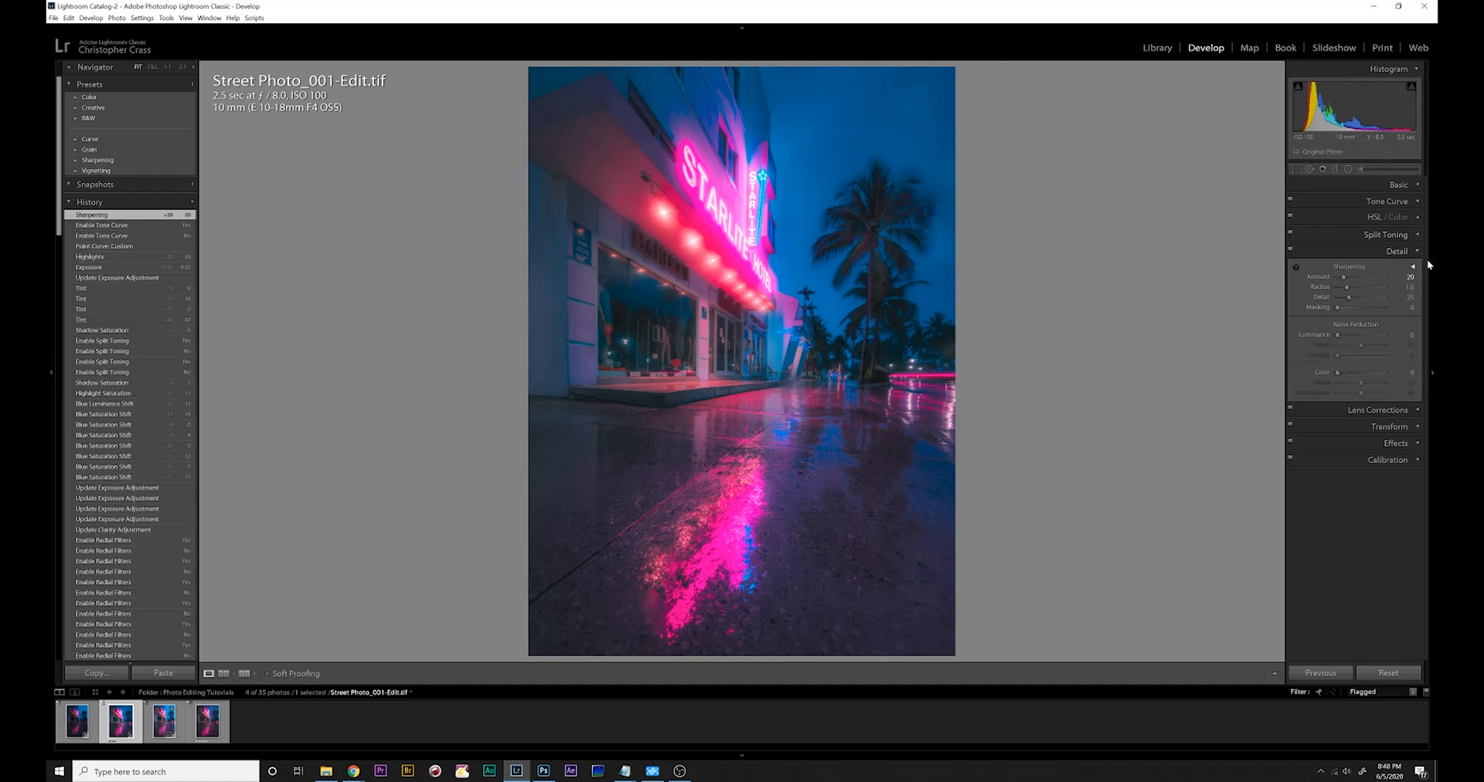
{"action": "left_click", "coordinate": [792, 354]}
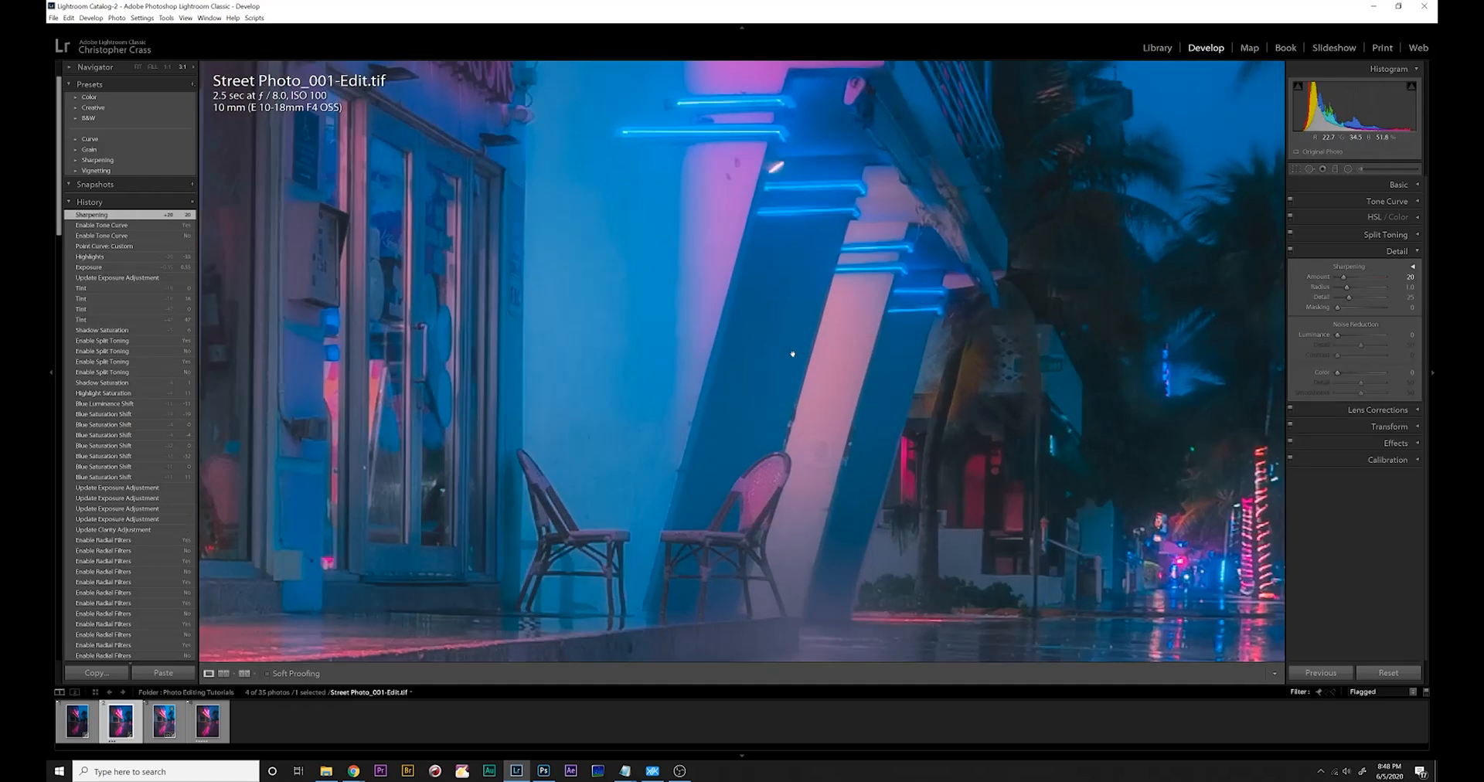
{"action": "left_click_drag", "start_coordinate": [826, 284], "coordinate": [1012, 235]}
{"action": "left_click", "coordinate": [771, 323]}
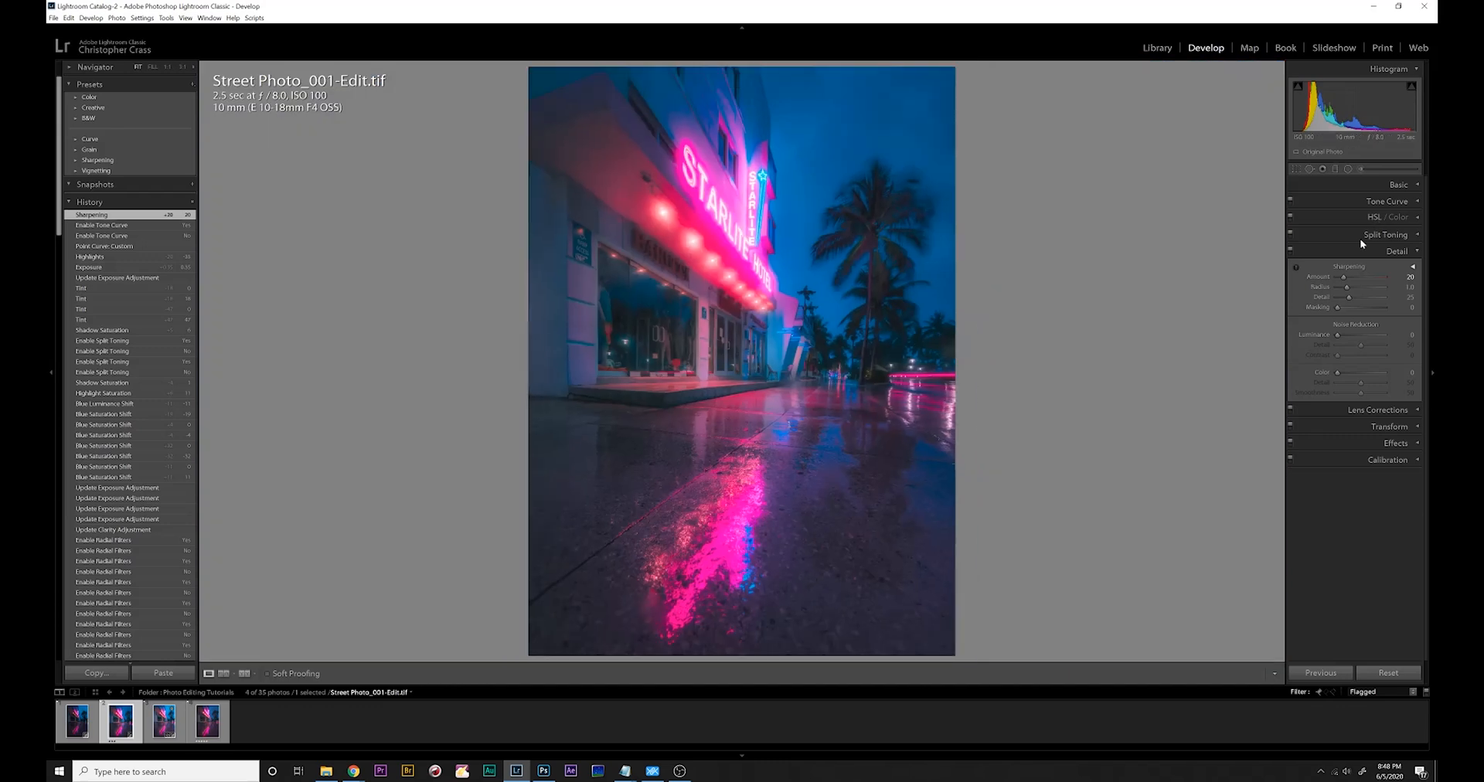
{"action": "double_click", "coordinate": [1319, 278]}
{"action": "left_click", "coordinate": [788, 358]}
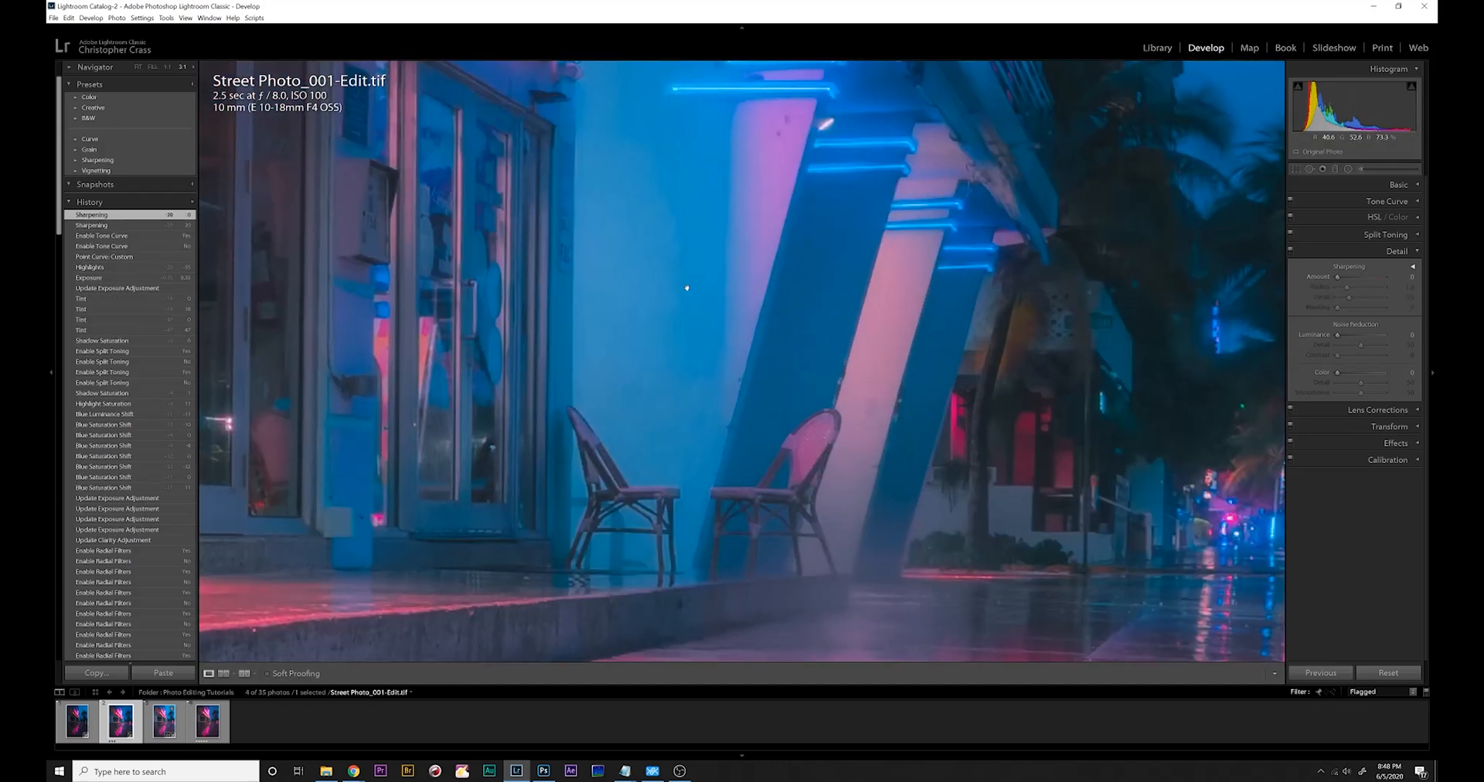
{"action": "left_click_drag", "start_coordinate": [686, 286], "coordinate": [663, 394]}
{"action": "left_click", "coordinate": [663, 394]}
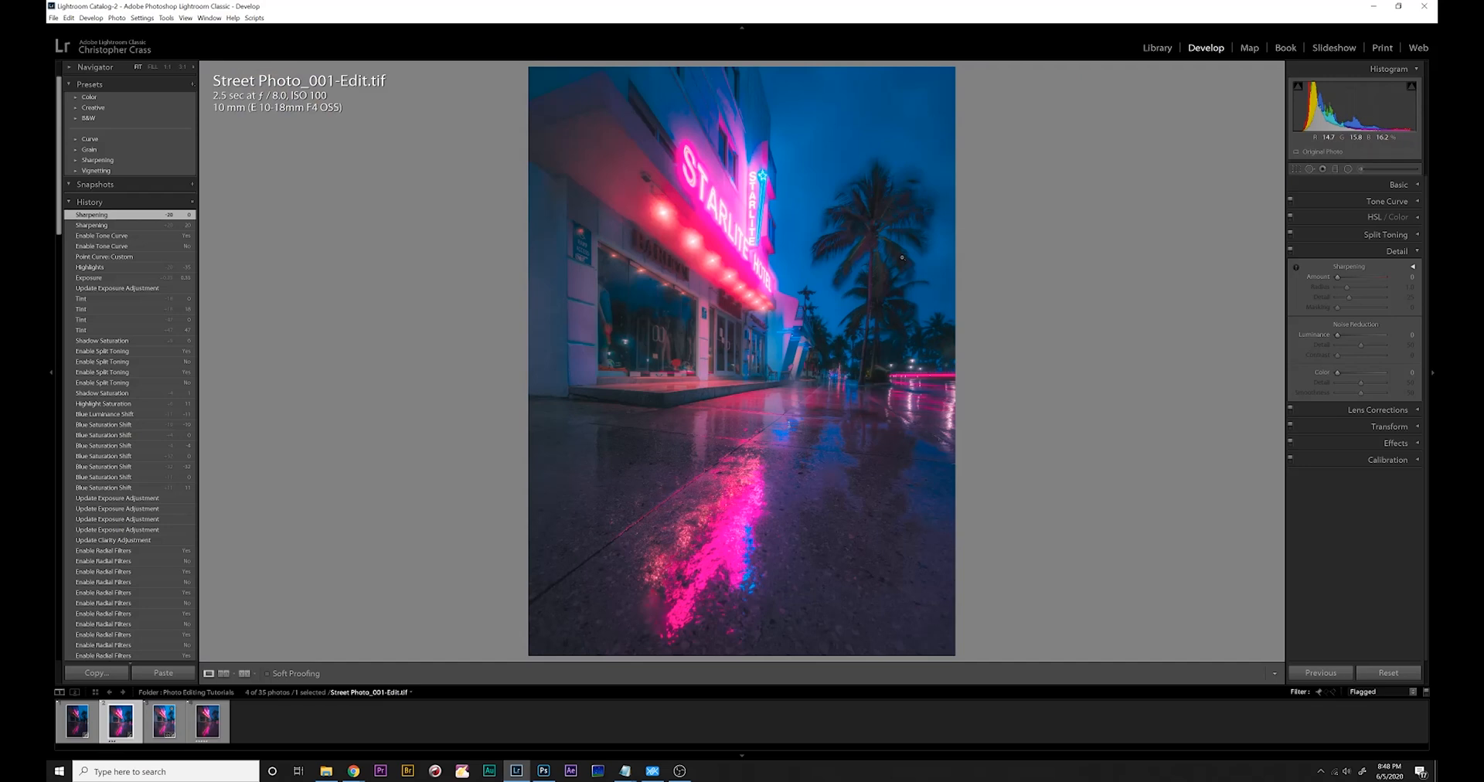
- Set the sharpening Amount to 27 and the Masking to 59
{"action": "left_click_drag", "start_coordinate": [919, 262], "coordinate": [786, 429]}
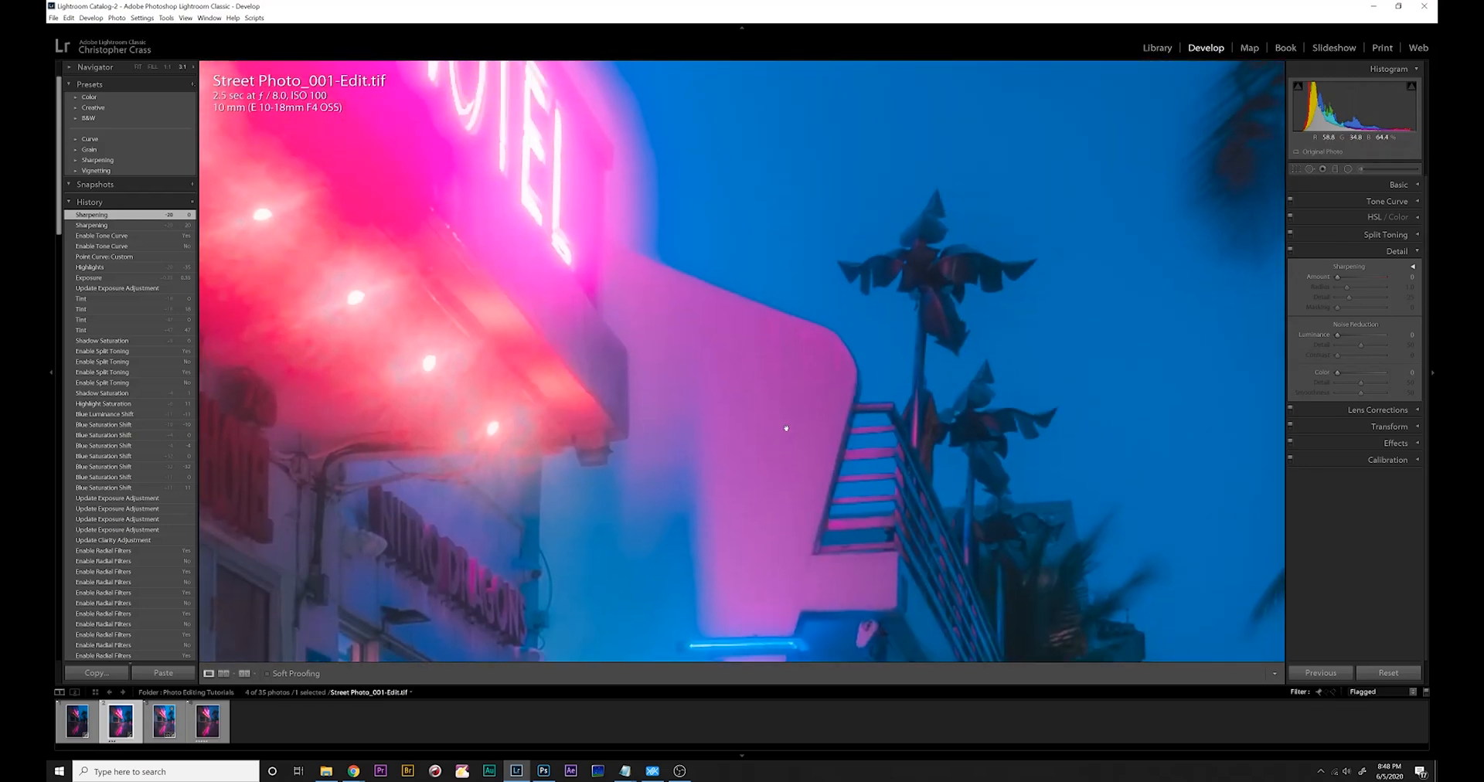
{"action": "left_click_drag", "start_coordinate": [1337, 277], "coordinate": [1346, 276]}
{"action": "left_click", "coordinate": [810, 382]}
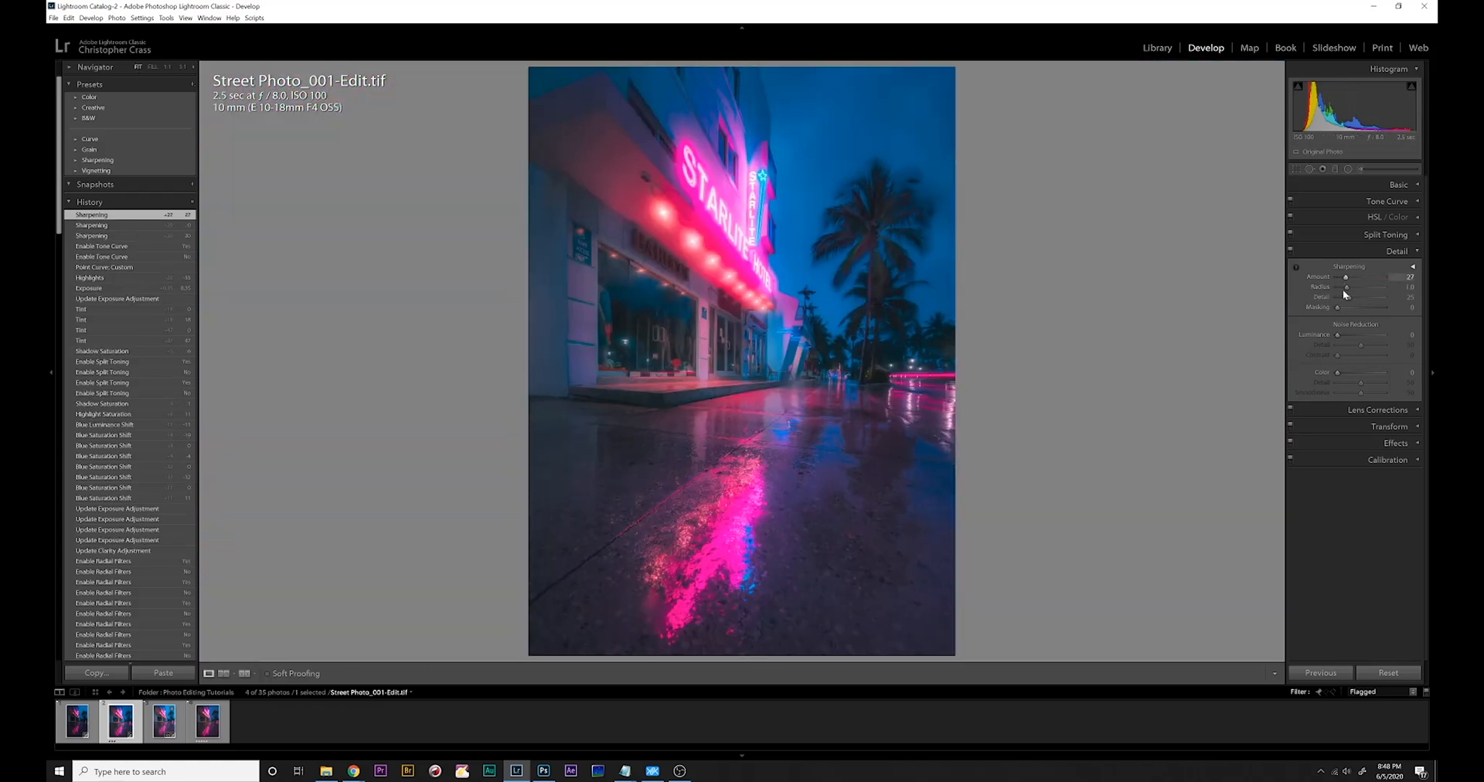
{"action": "left_click_drag", "start_coordinate": [1339, 307], "coordinate": [1365, 311]}
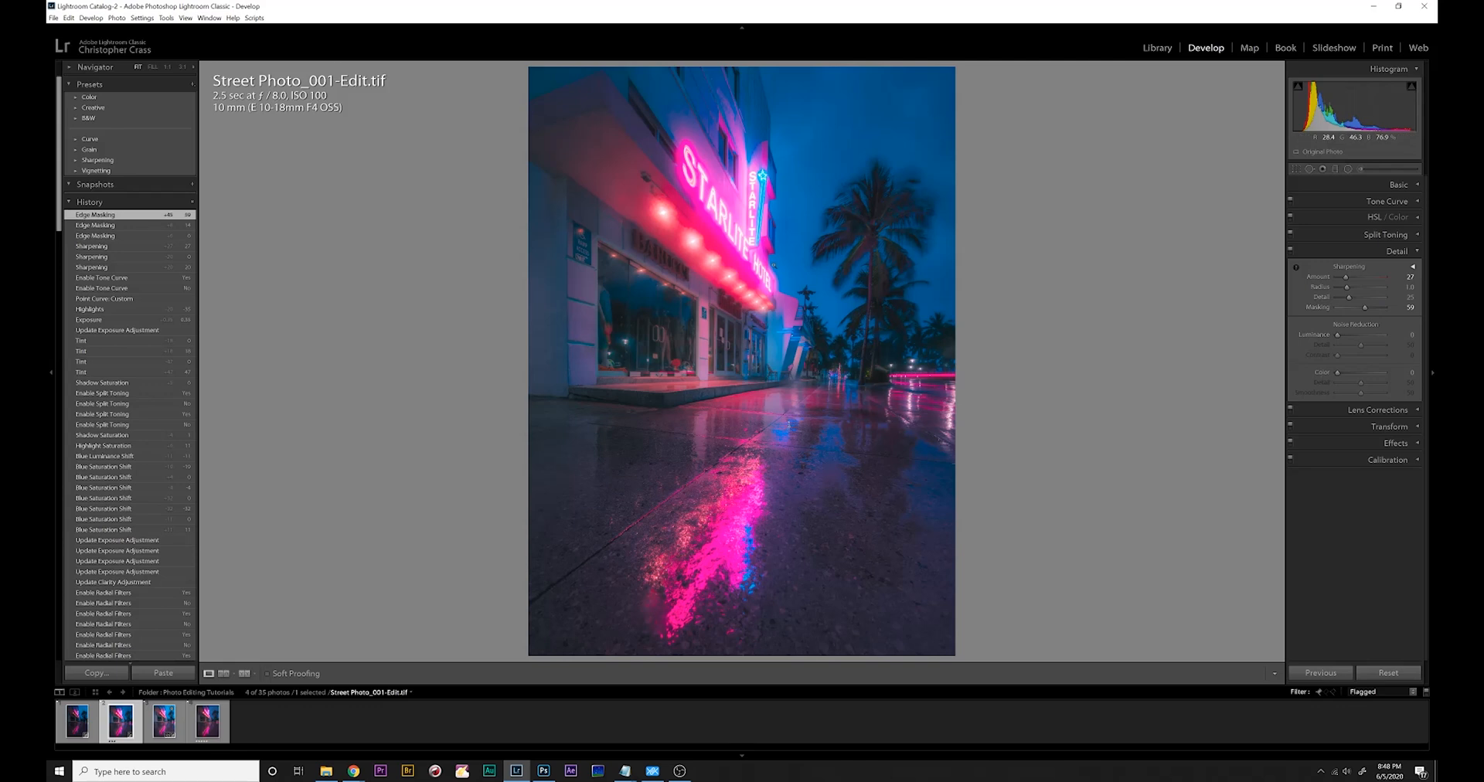
- Raise the sharpening Amount to 64 and the Radius to 1.4 while viewing the HOTEL sign up close
{"action": "left_click", "coordinate": [774, 265]}
{"action": "left_click_drag", "start_coordinate": [773, 266], "coordinate": [787, 311]}
{"action": "left_click_drag", "start_coordinate": [1346, 277], "coordinate": [1352, 277]}
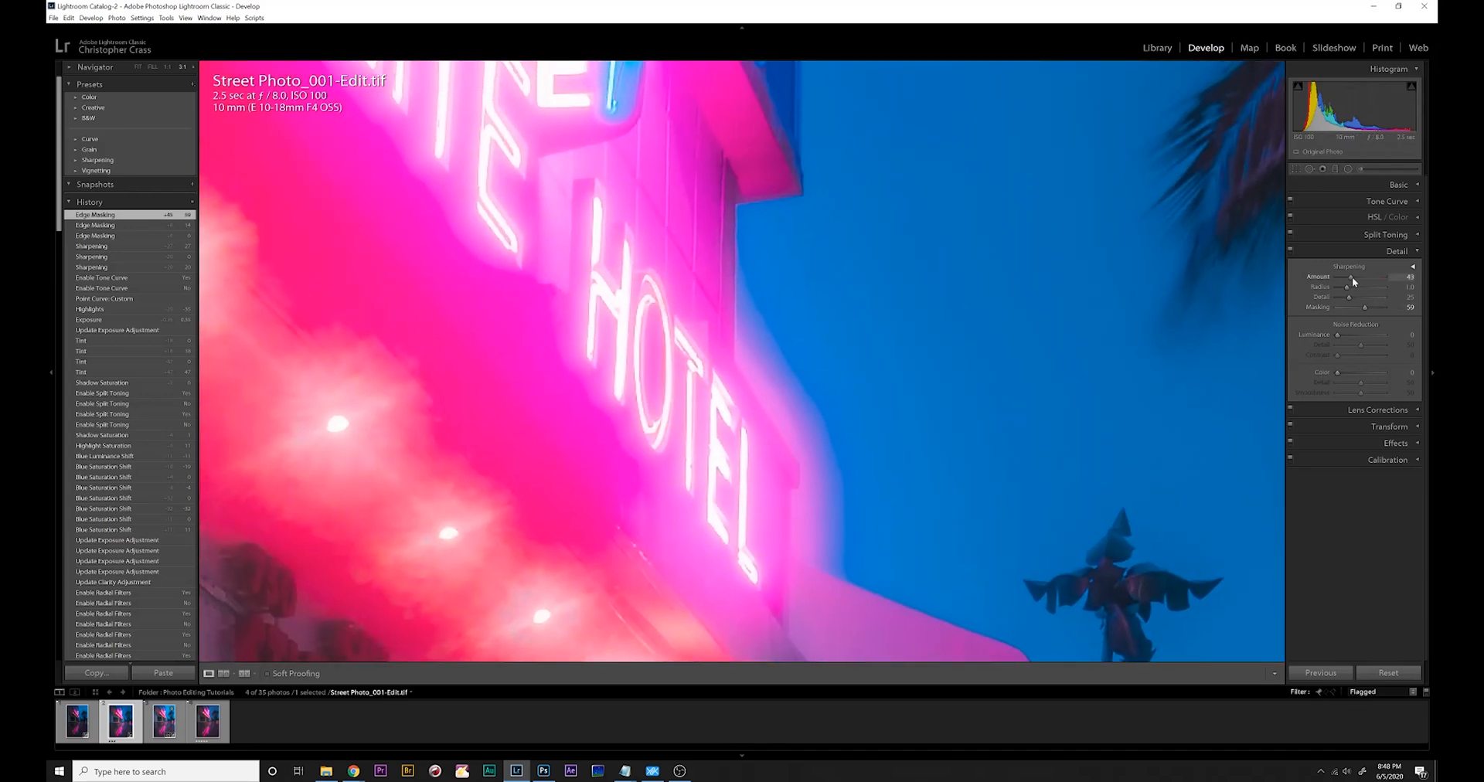
{"action": "left_click_drag", "start_coordinate": [1358, 280], "coordinate": [1358, 292]}
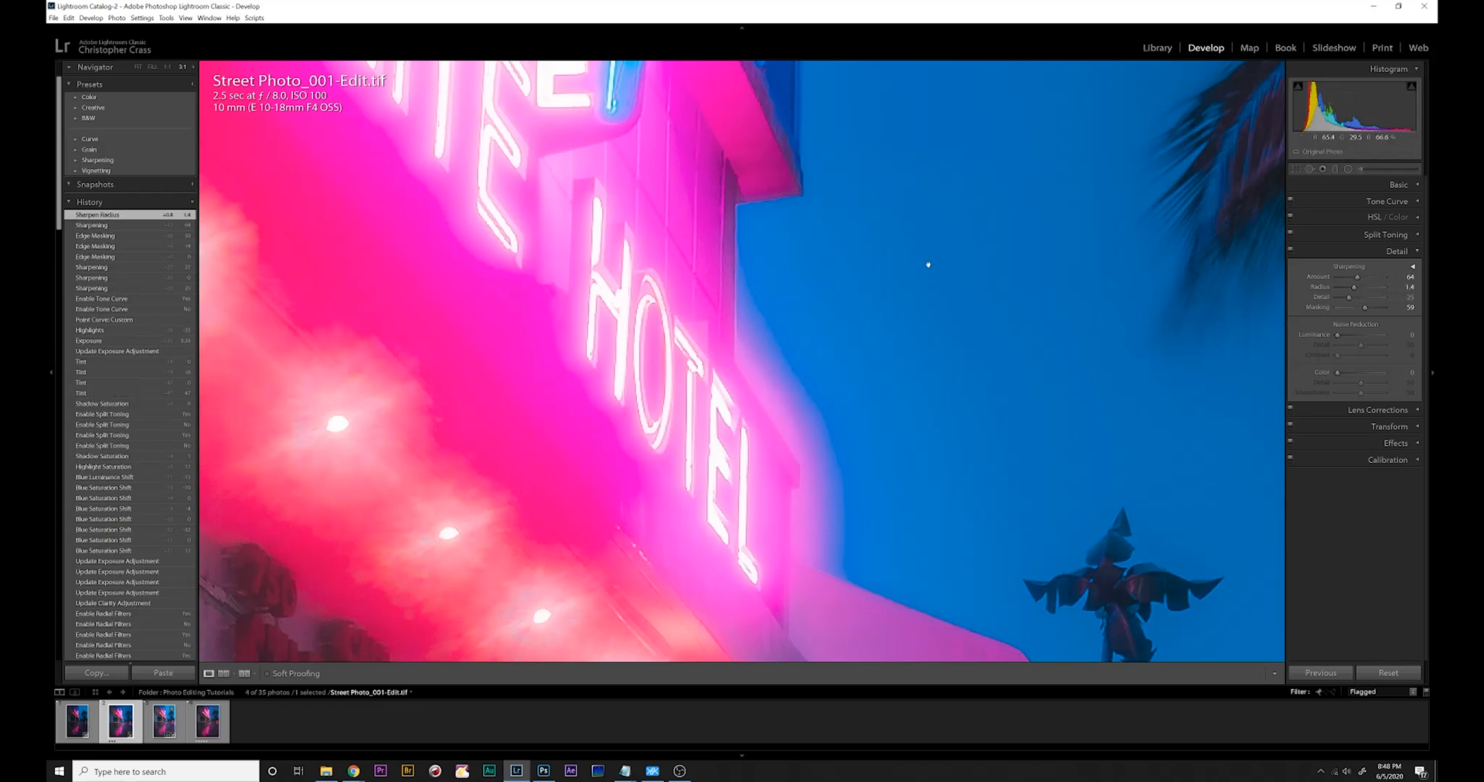
- Compare the neon STARLITE HOTEL lettering up close with the Detail adjustments off and on
{"action": "left_click", "coordinate": [1290, 250]}
{"action": "left_click", "coordinate": [1290, 251]}
{"action": "left_click", "coordinate": [1290, 251]}
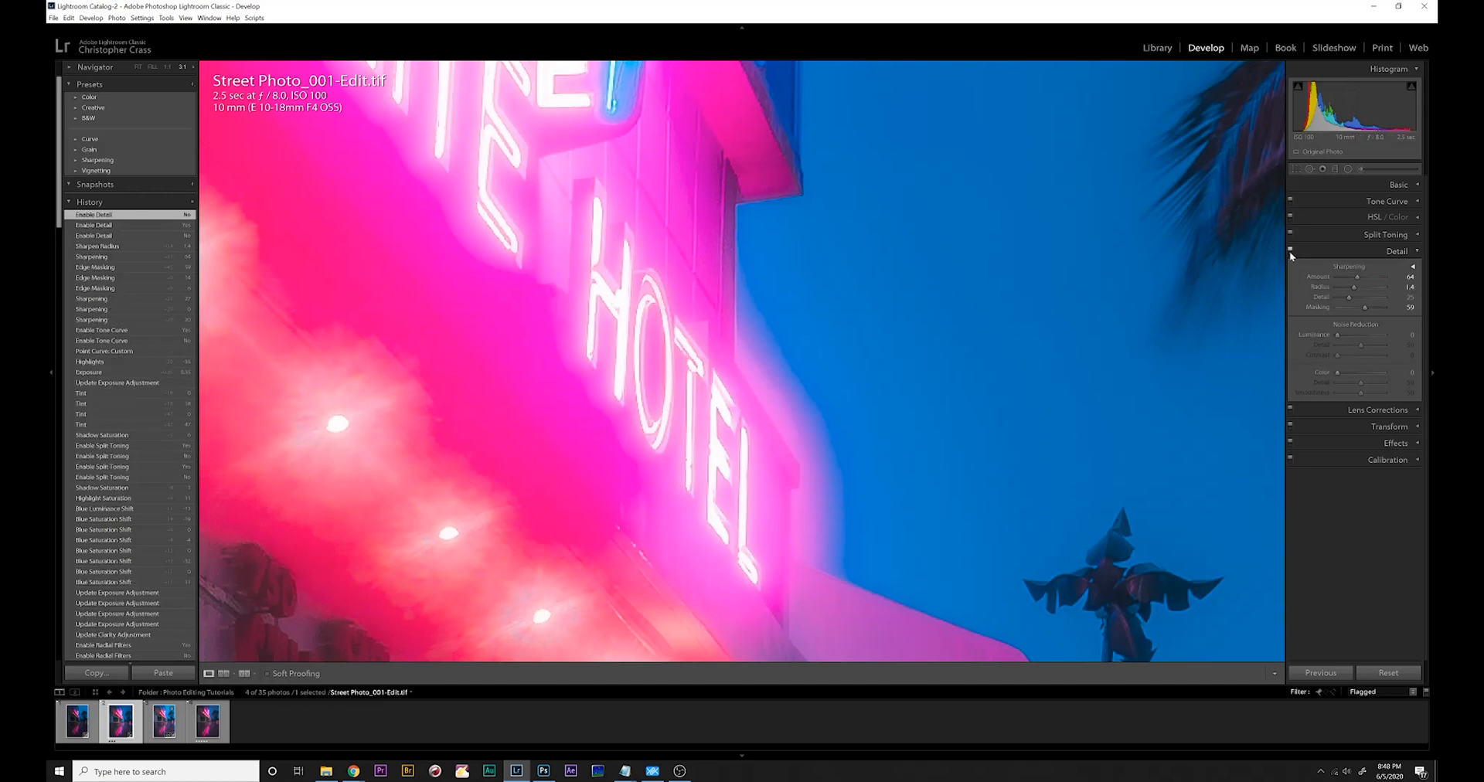
{"action": "left_click", "coordinate": [1290, 250]}
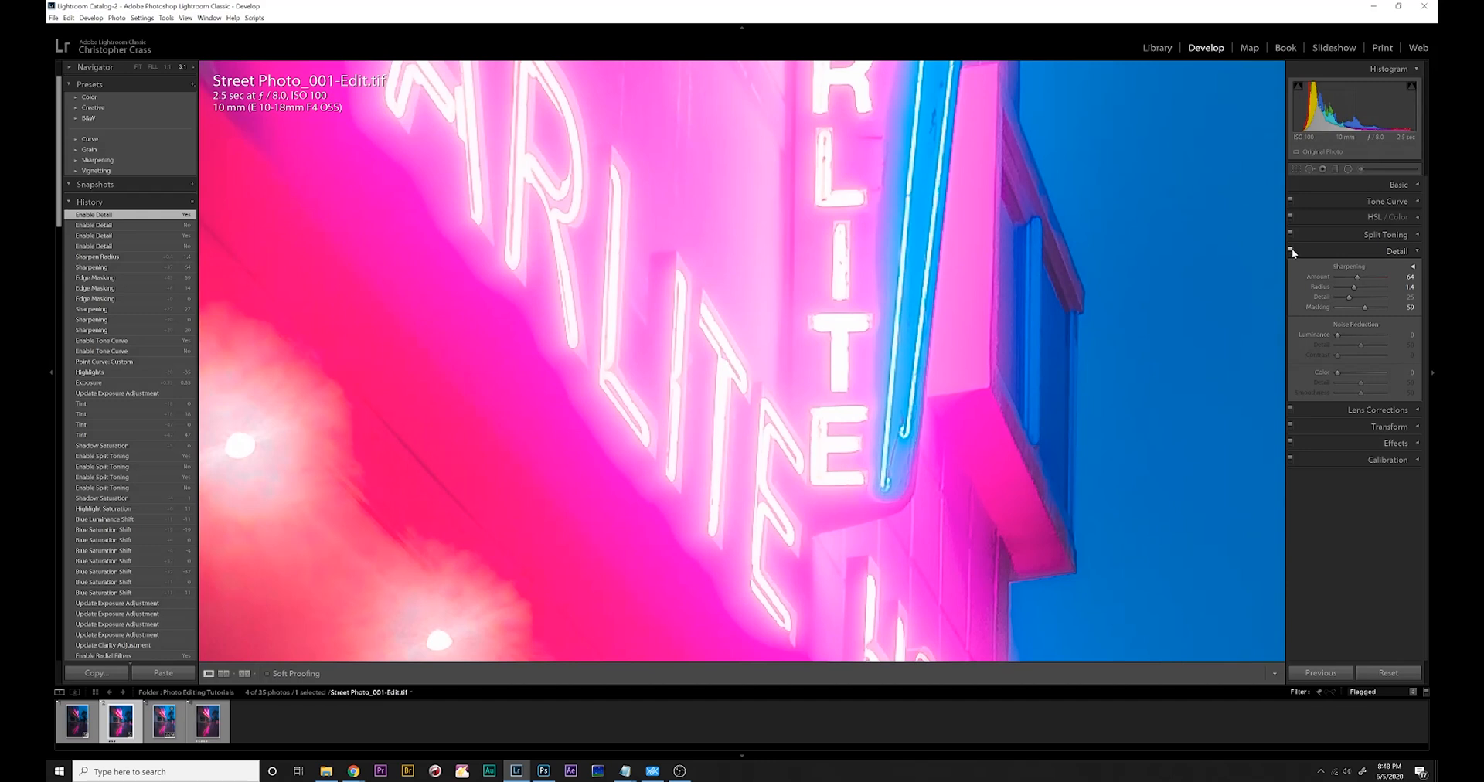
{"action": "left_click", "coordinate": [1290, 251]}
{"action": "left_click", "coordinate": [1290, 251]}
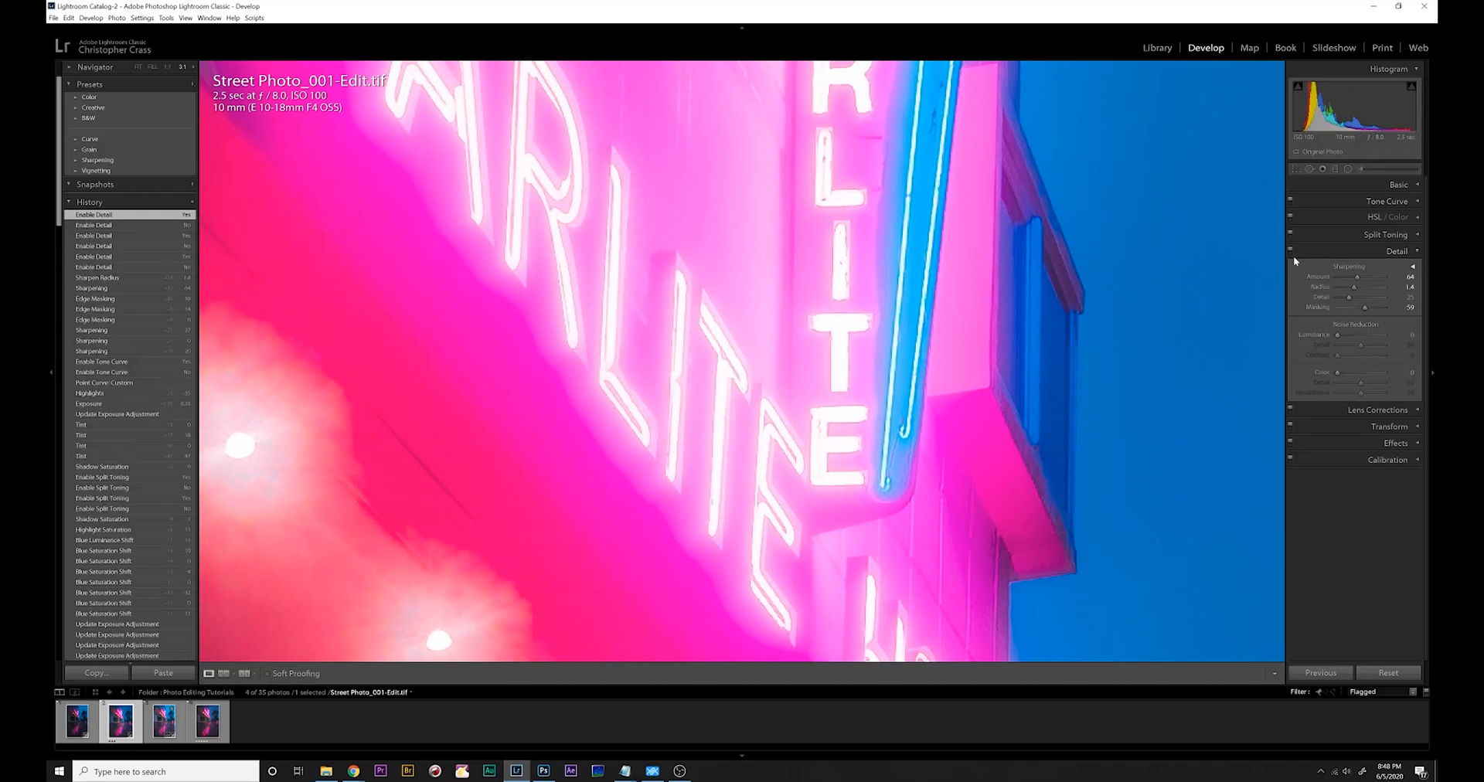
{"action": "left_click_drag", "start_coordinate": [997, 315], "coordinate": [970, 429]}
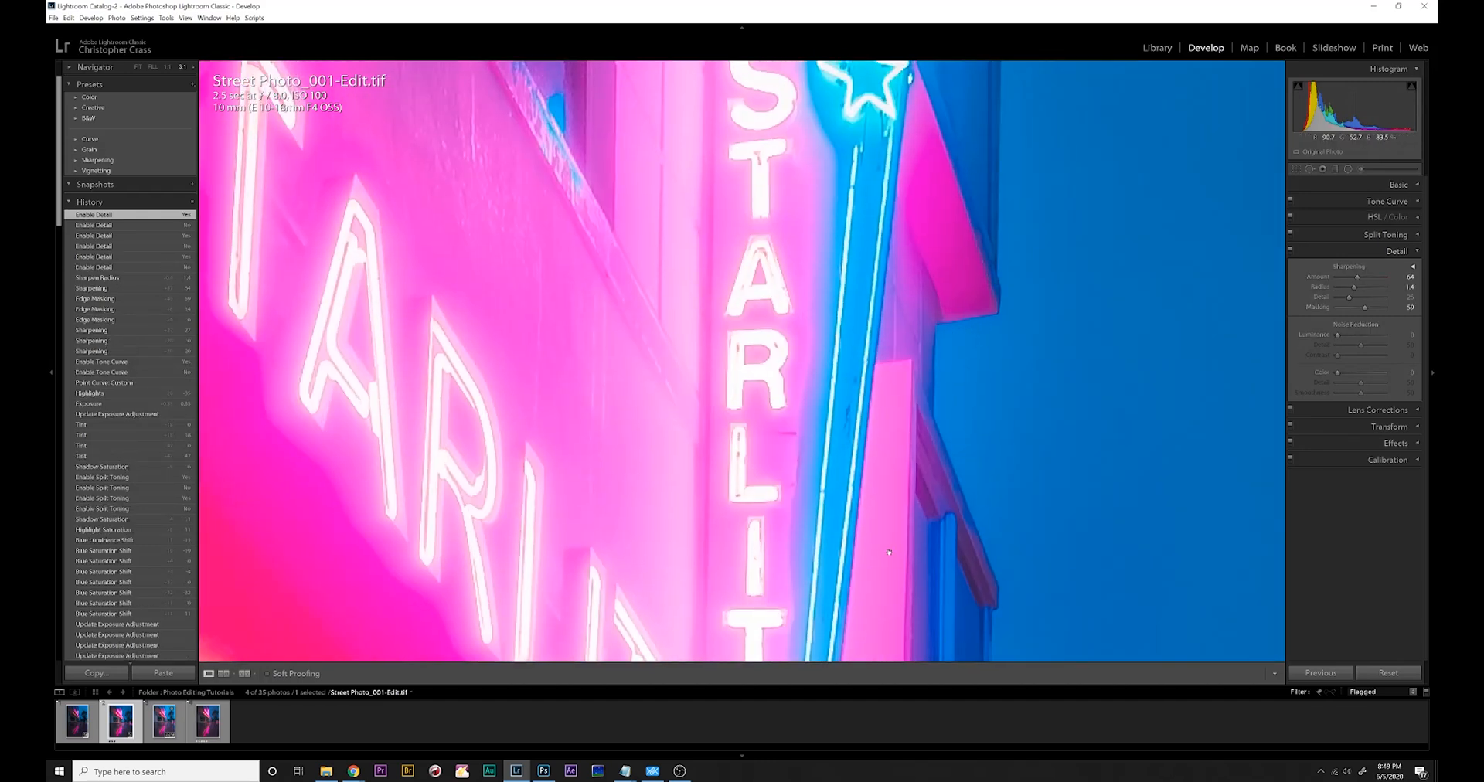
{"action": "left_click", "coordinate": [1288, 252]}
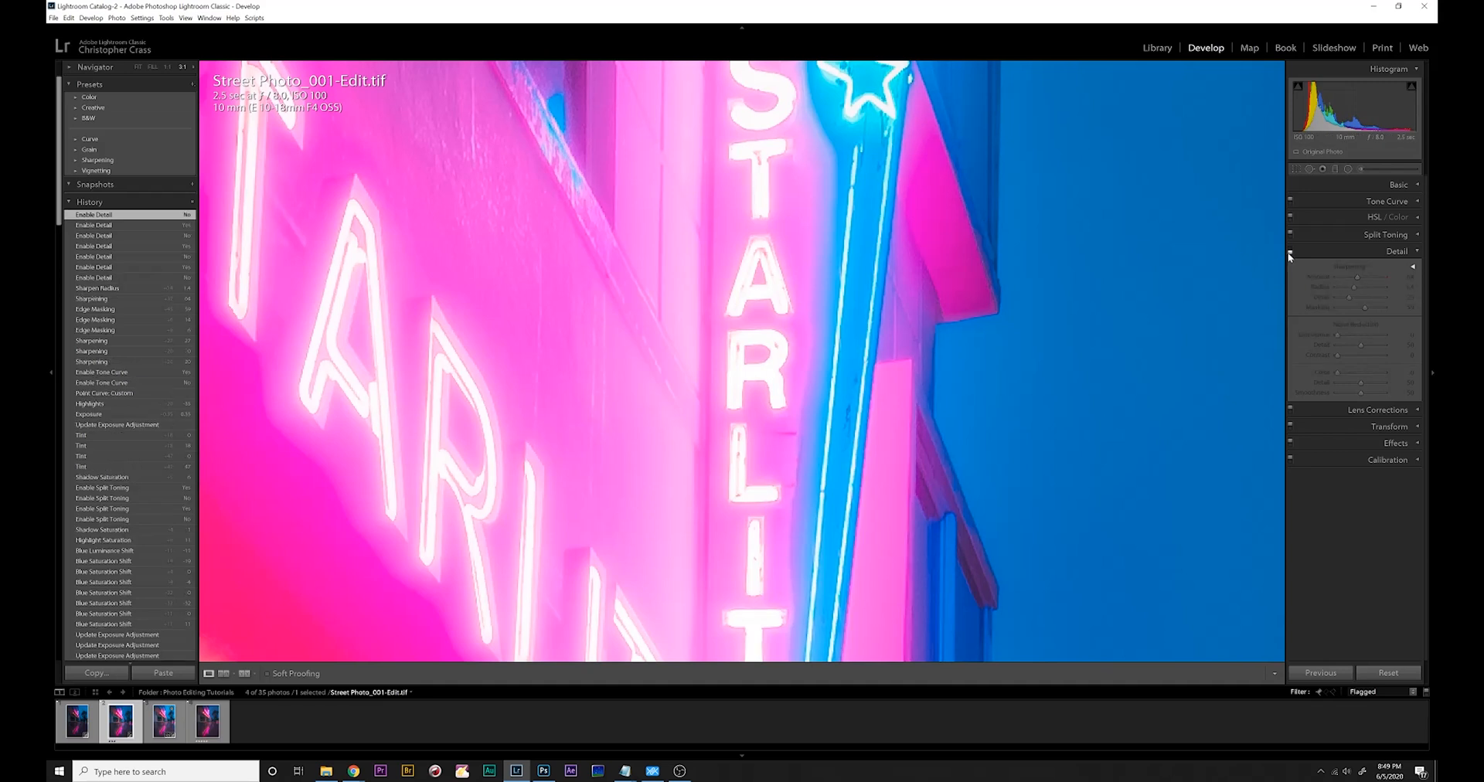
{"action": "left_click", "coordinate": [1287, 252]}
{"action": "left_click", "coordinate": [1289, 251]}
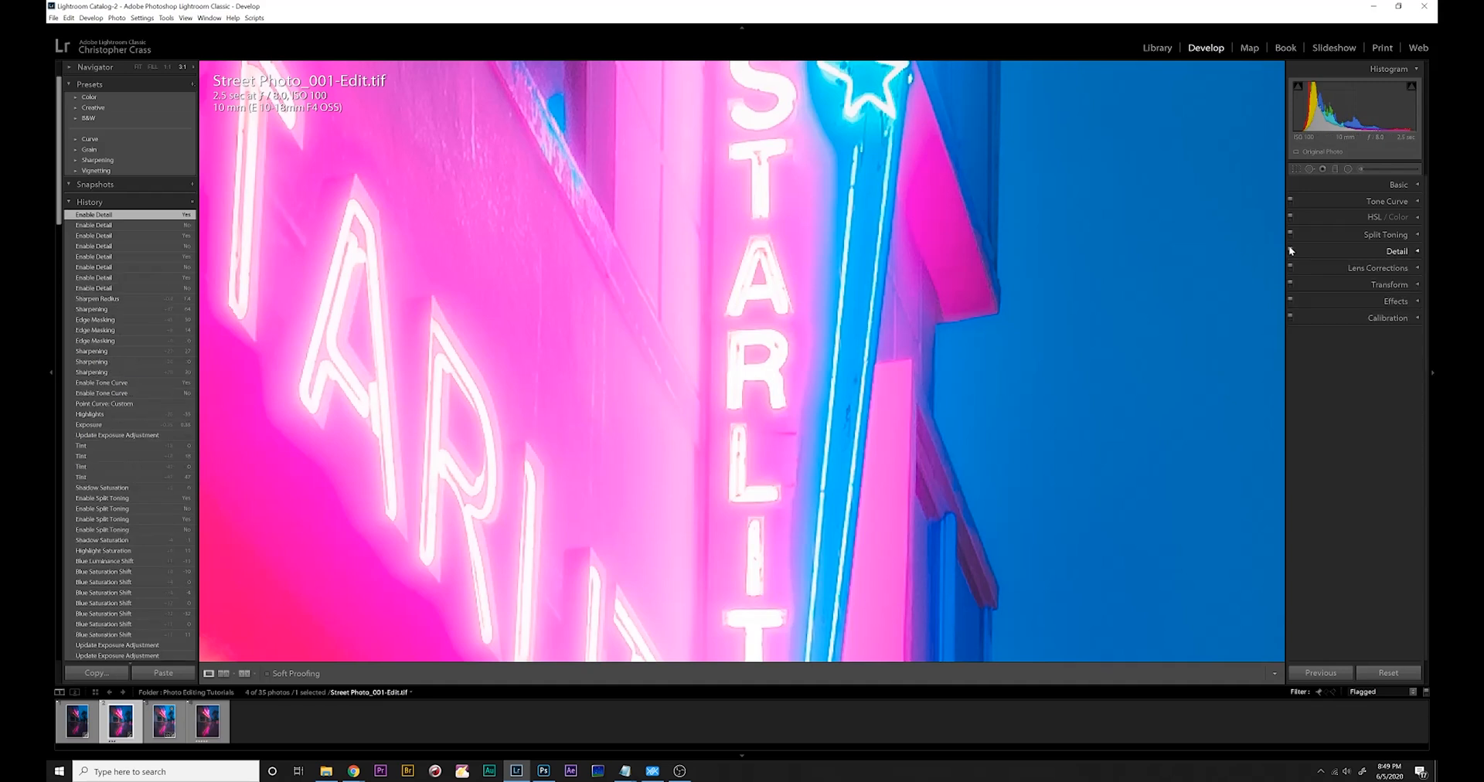
{"action": "left_click", "coordinate": [1311, 248]}
{"action": "left_click", "coordinate": [1290, 250]}
{"action": "left_click", "coordinate": [1290, 250]}
- Compare the whole photo and a close view of the hotel doors and chairs with the Detail adjustments off and on
{"action": "left_click", "coordinate": [972, 389]}
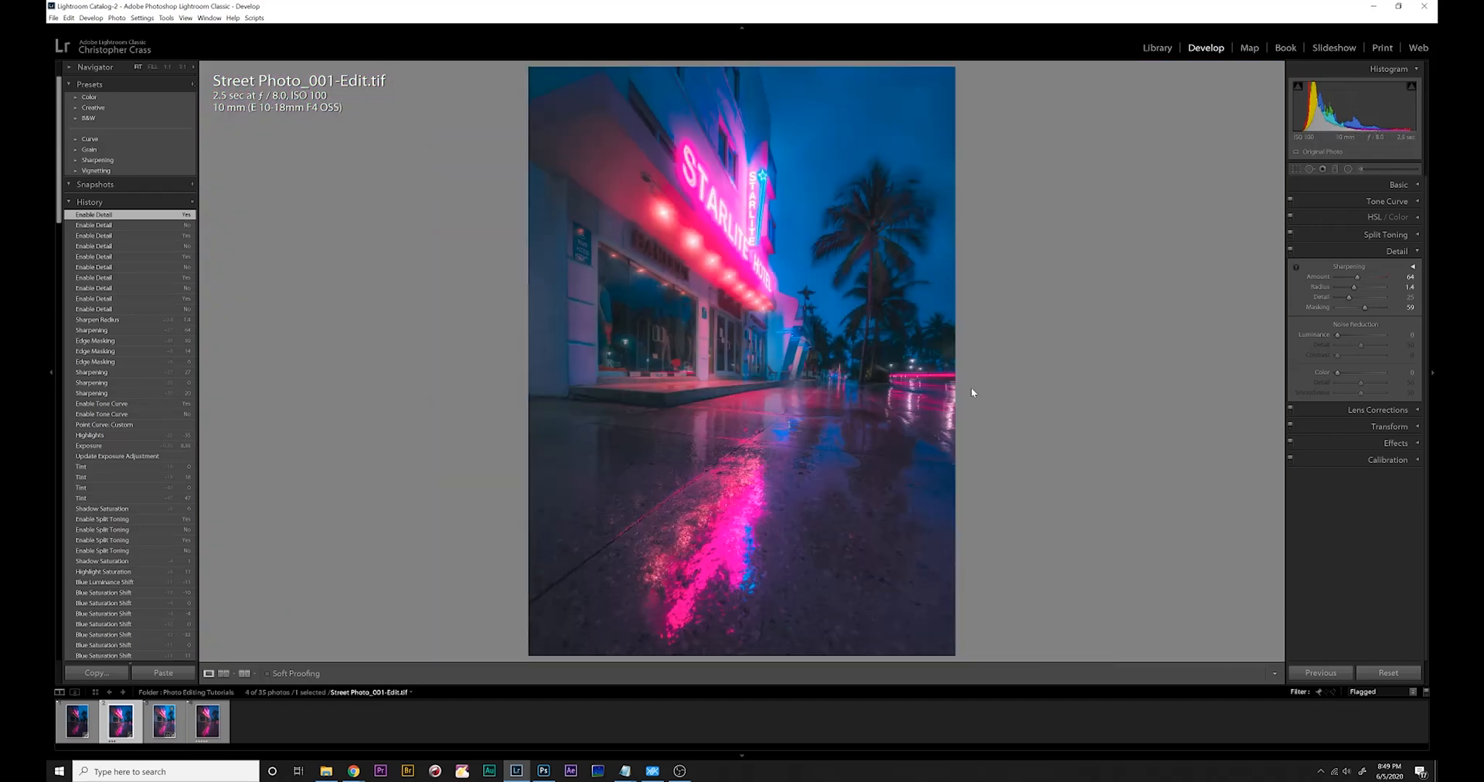
{"action": "left_click", "coordinate": [1290, 251]}
{"action": "left_click", "coordinate": [1289, 250]}
{"action": "left_click", "coordinate": [1290, 250]}
{"action": "left_click", "coordinate": [1289, 250]}
{"action": "left_click", "coordinate": [1290, 250]}
{"action": "left_click", "coordinate": [1290, 250]}
{"action": "left_click", "coordinate": [744, 361]}
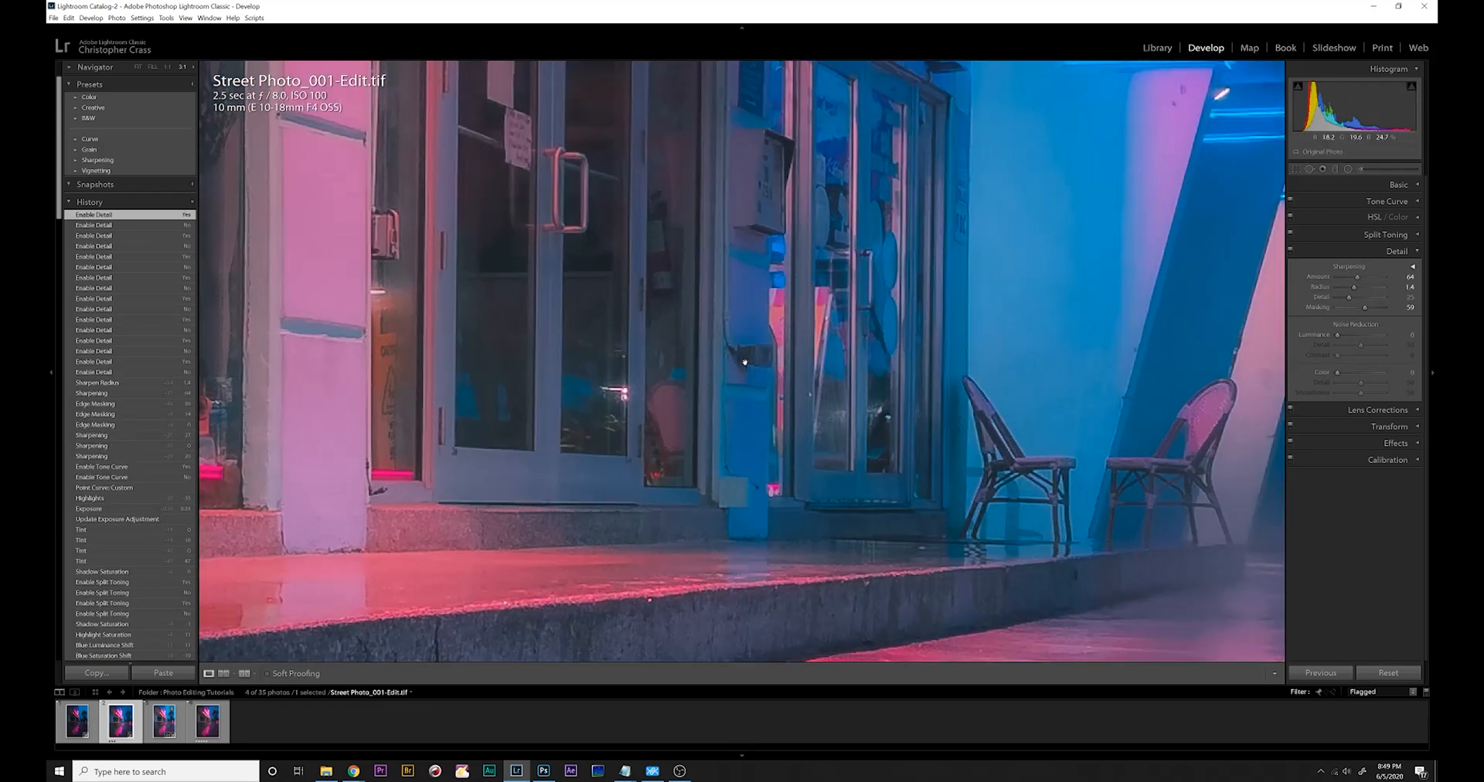
{"action": "left_click", "coordinate": [1290, 251]}
{"action": "left_click", "coordinate": [1290, 251]}
{"action": "left_click", "coordinate": [1290, 251]}
{"action": "left_click", "coordinate": [1290, 250]}
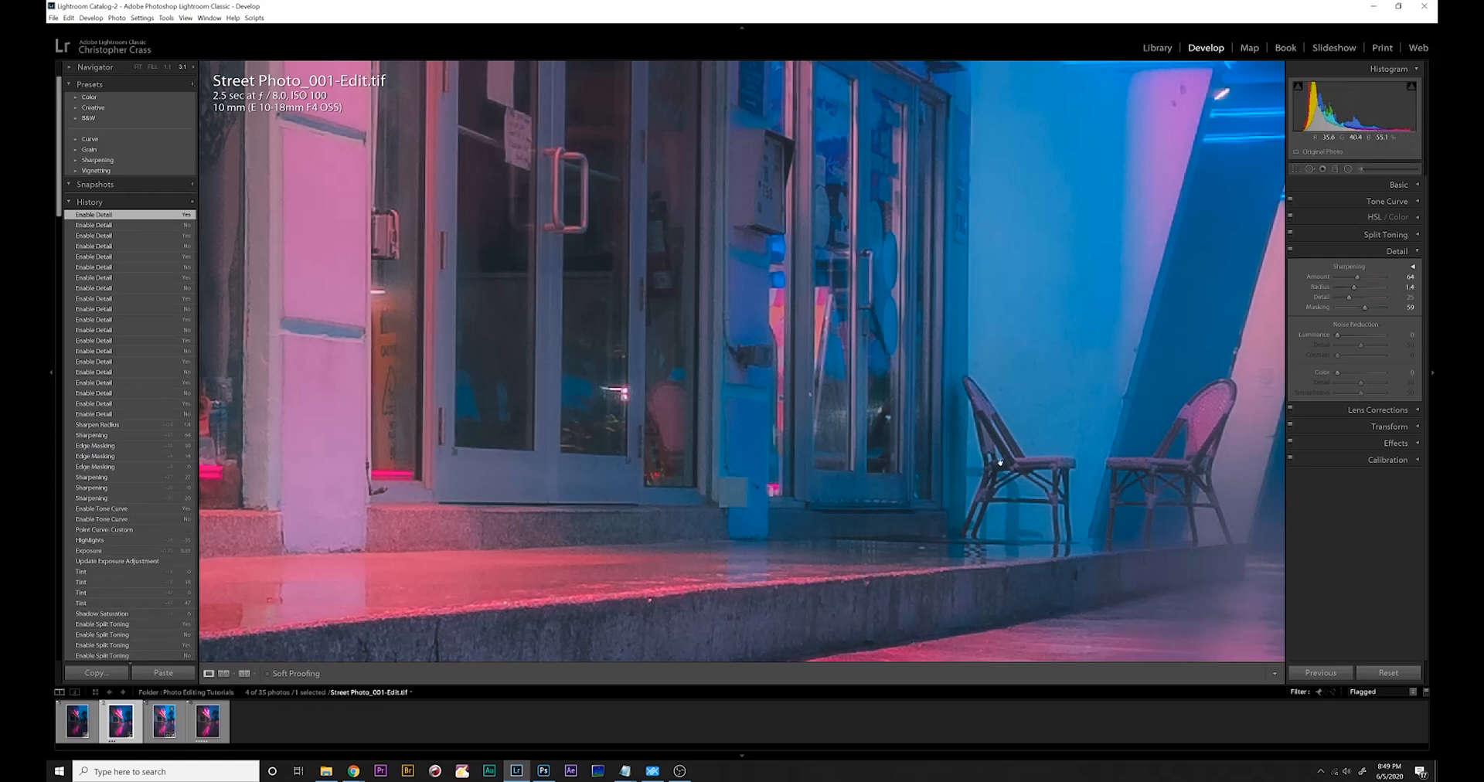
- Reduce the sharpening Amount to 51 and compare the hotel doors with the Detail adjustments off and on
{"action": "left_click_drag", "start_coordinate": [1359, 280], "coordinate": [1351, 275]}
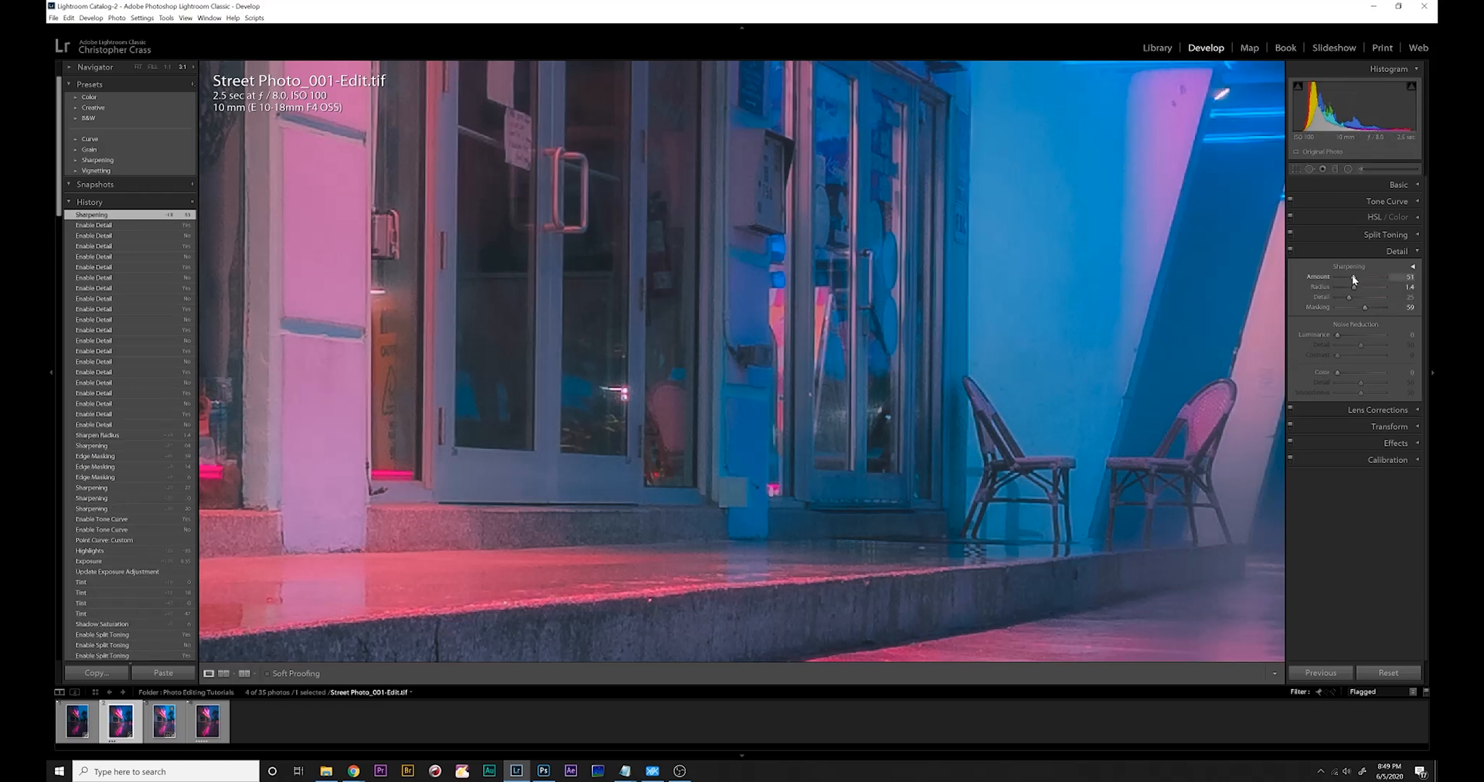
{"action": "left_click", "coordinate": [1290, 249]}
{"action": "left_click", "coordinate": [1290, 249]}
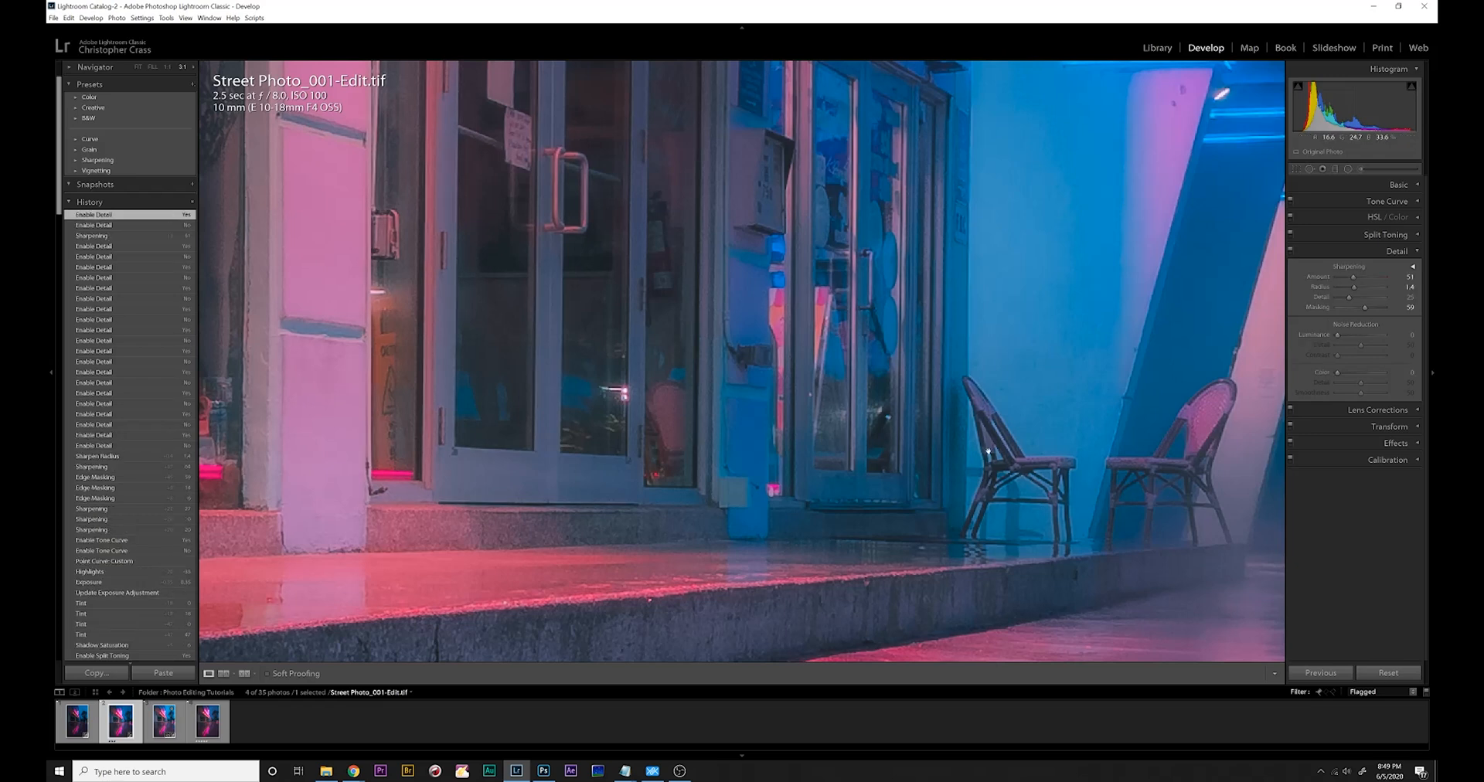
{"action": "key", "text": "z"}
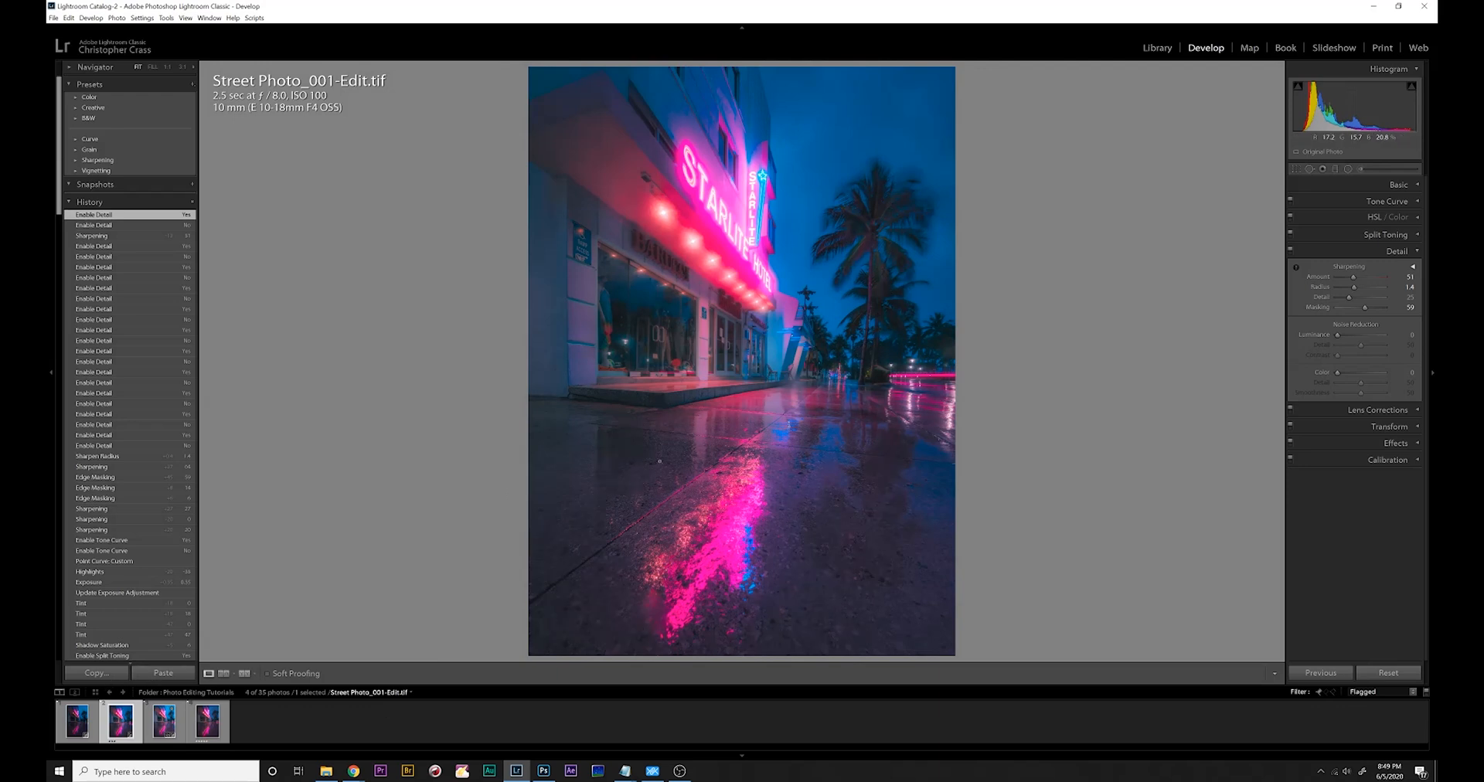
- Create a virtual copy of Street Photo_002.ARW
{"action": "left_click", "coordinate": [164, 724]}
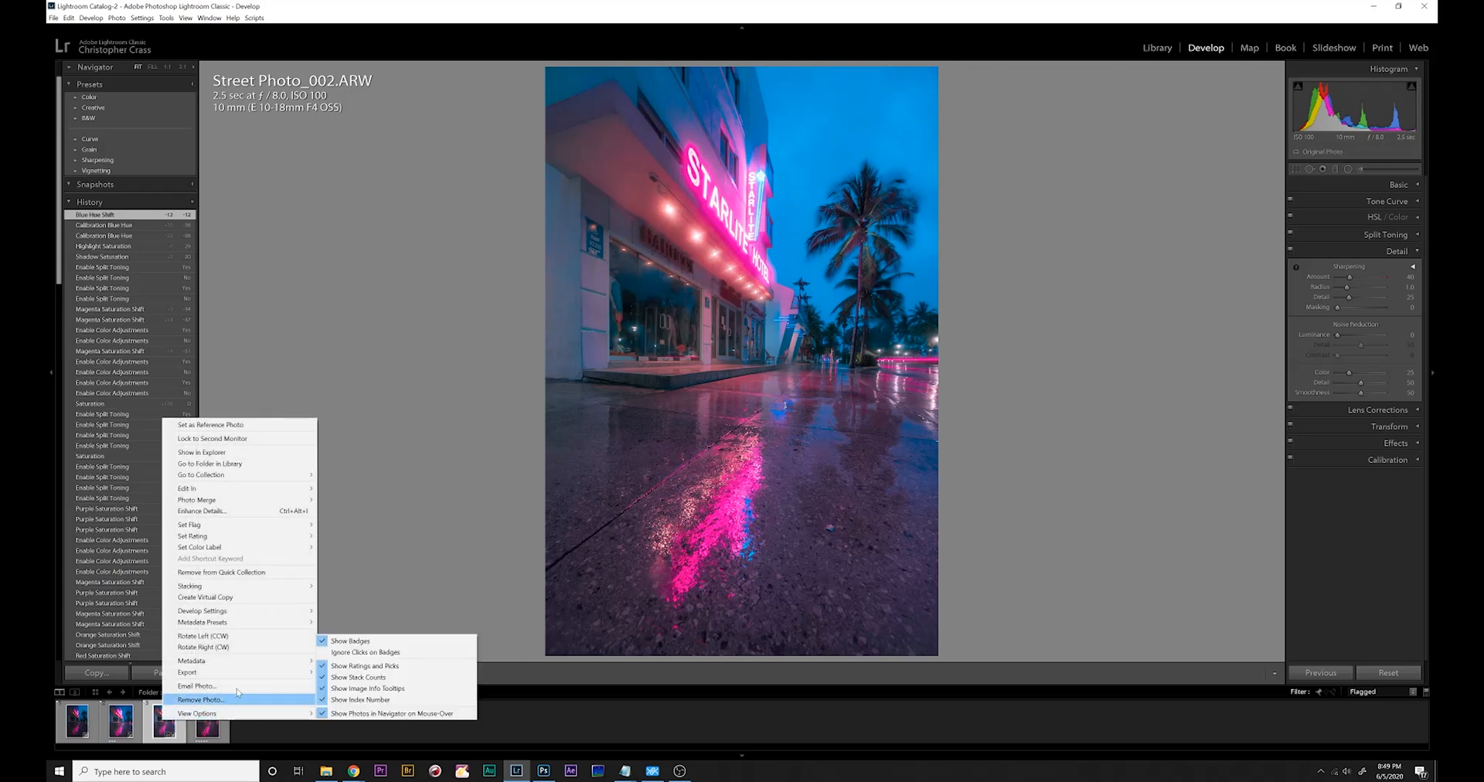
{"action": "left_click", "coordinate": [234, 598]}
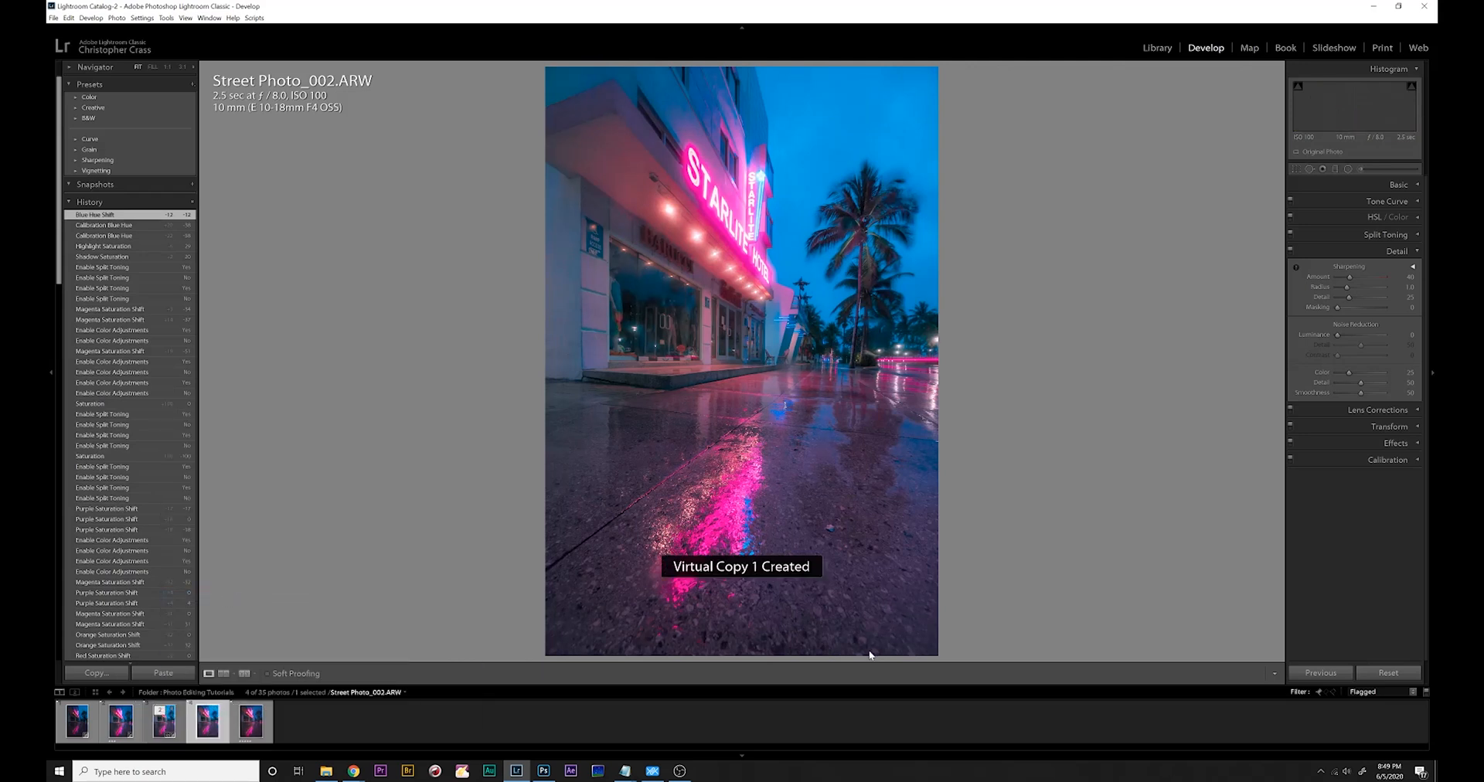
- Reset all develop settings of the virtual copy of Street Photo_002.ARW and compare it with Street Photo_001-Edit.tif
{"action": "left_click", "coordinate": [1402, 671]}
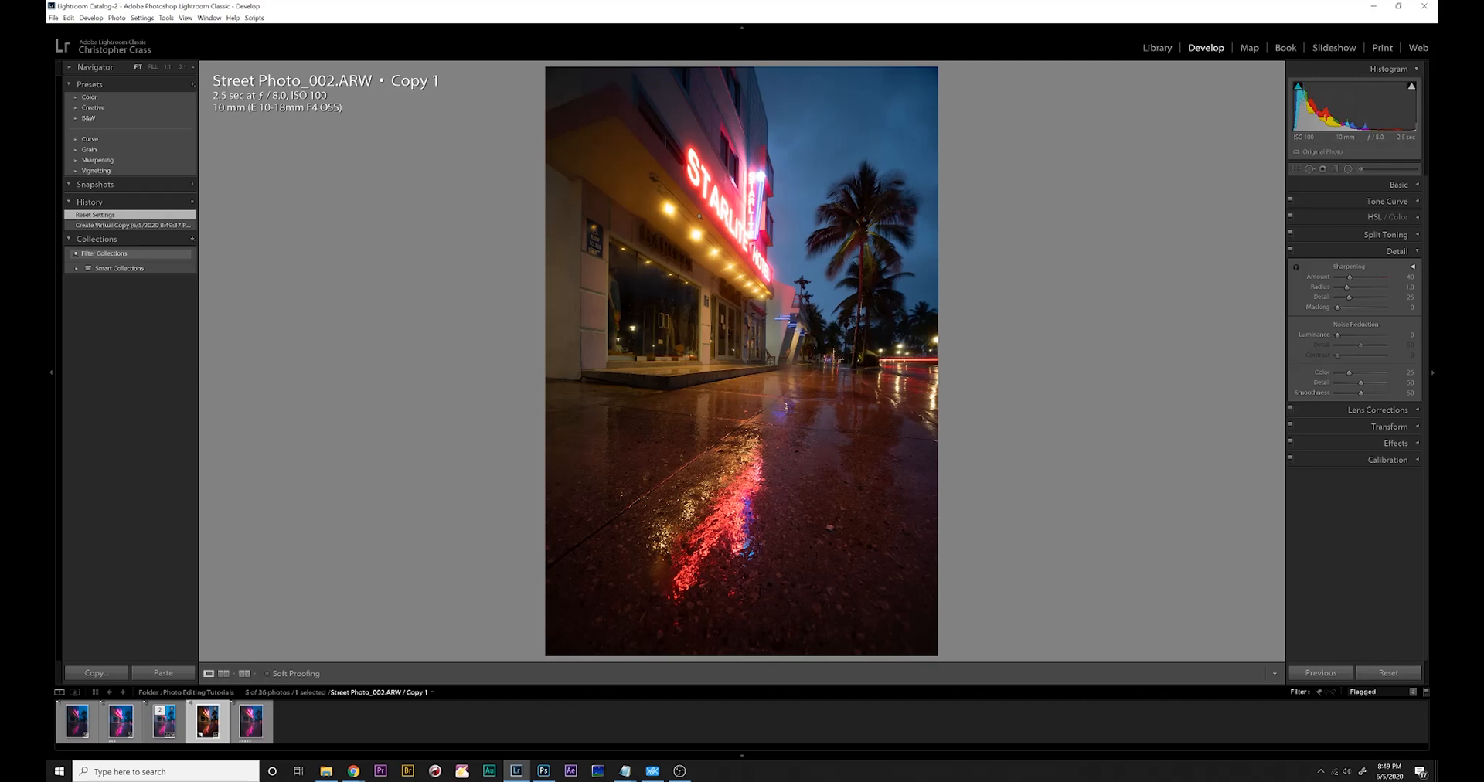
{"action": "left_click", "coordinate": [122, 721]}
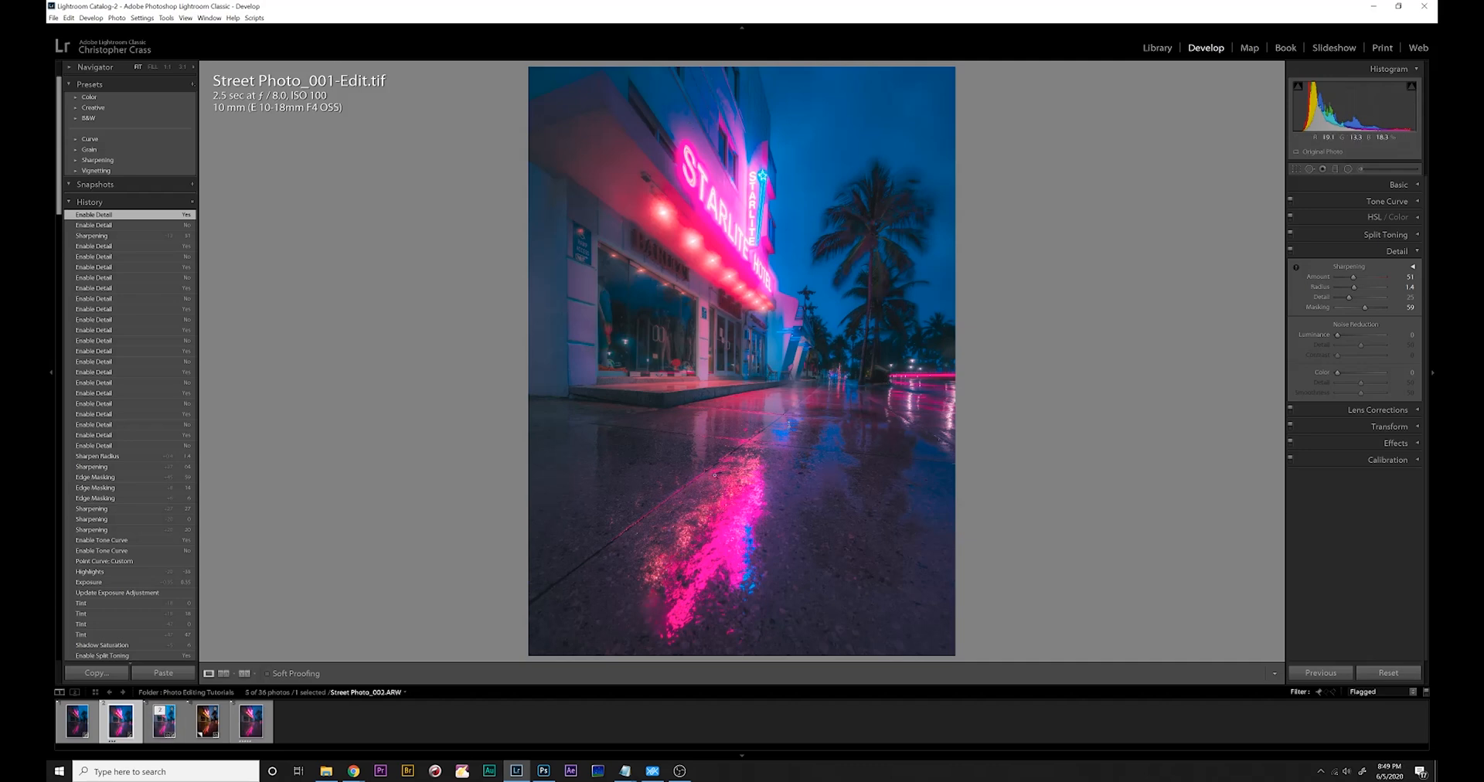
{"action": "left_click", "coordinate": [207, 721]}
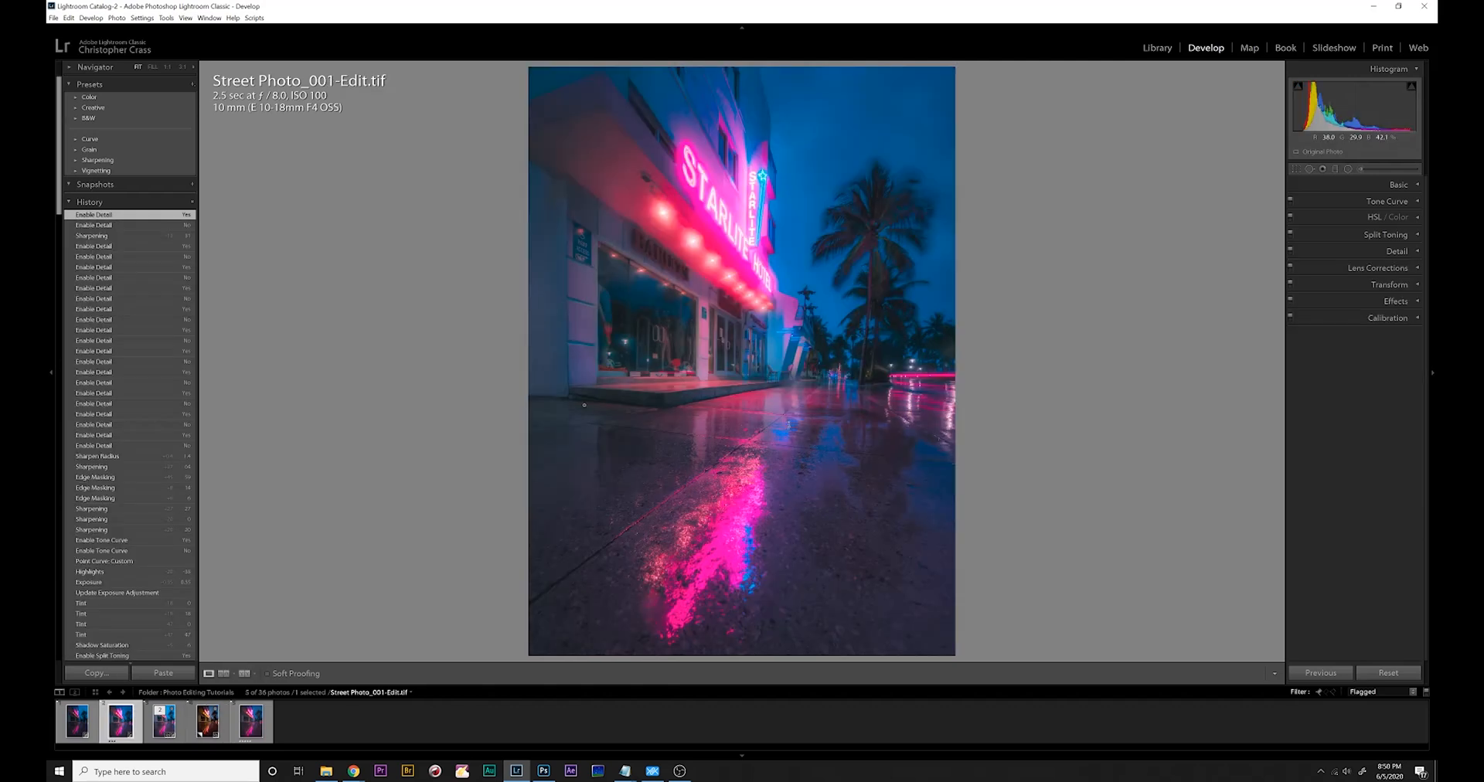
- Compare the overall tones and colors of Street Photo_001-Edit.tif with the reference Street Photo_003.jpg
{"action": "left_click", "coordinate": [252, 721]}
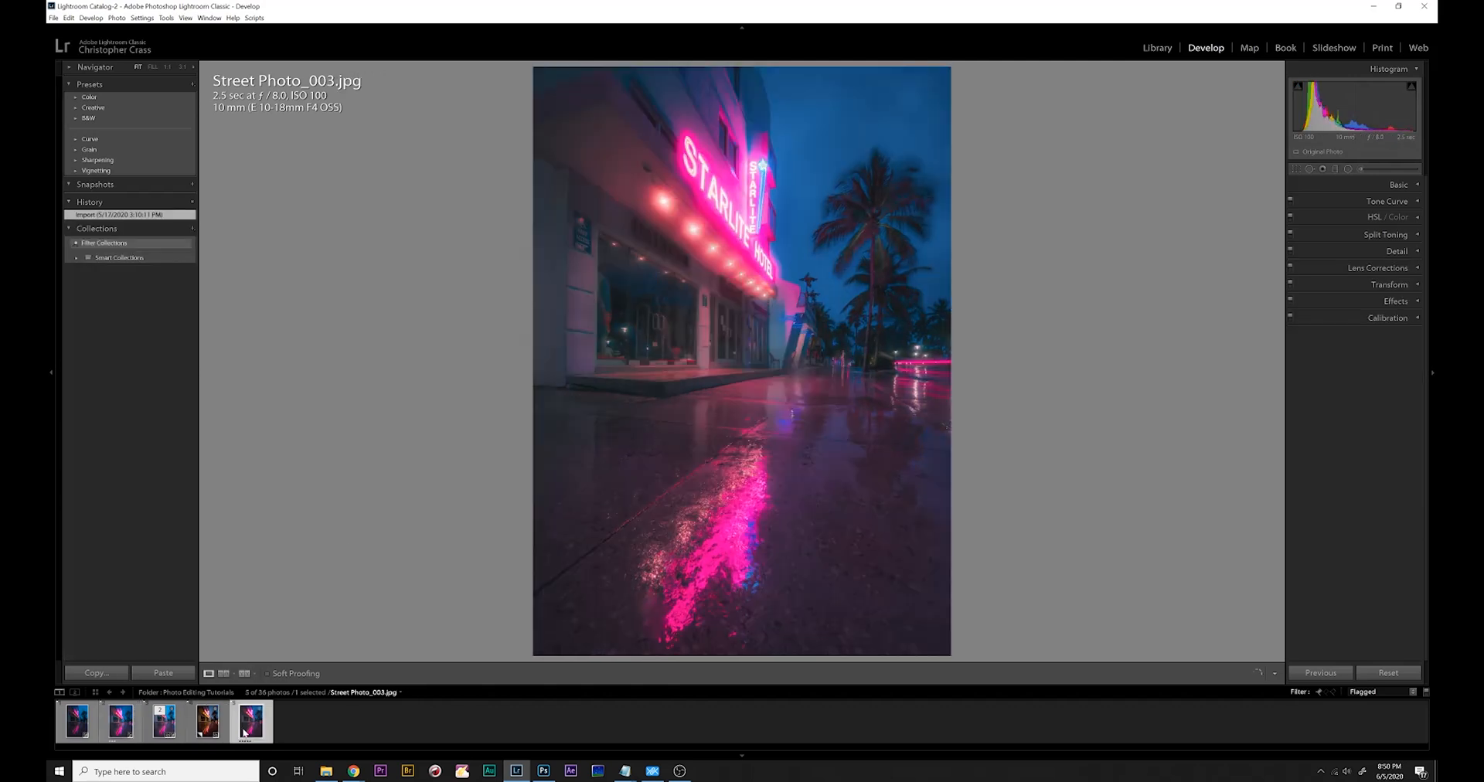
{"action": "left_click", "coordinate": [98, 723]}
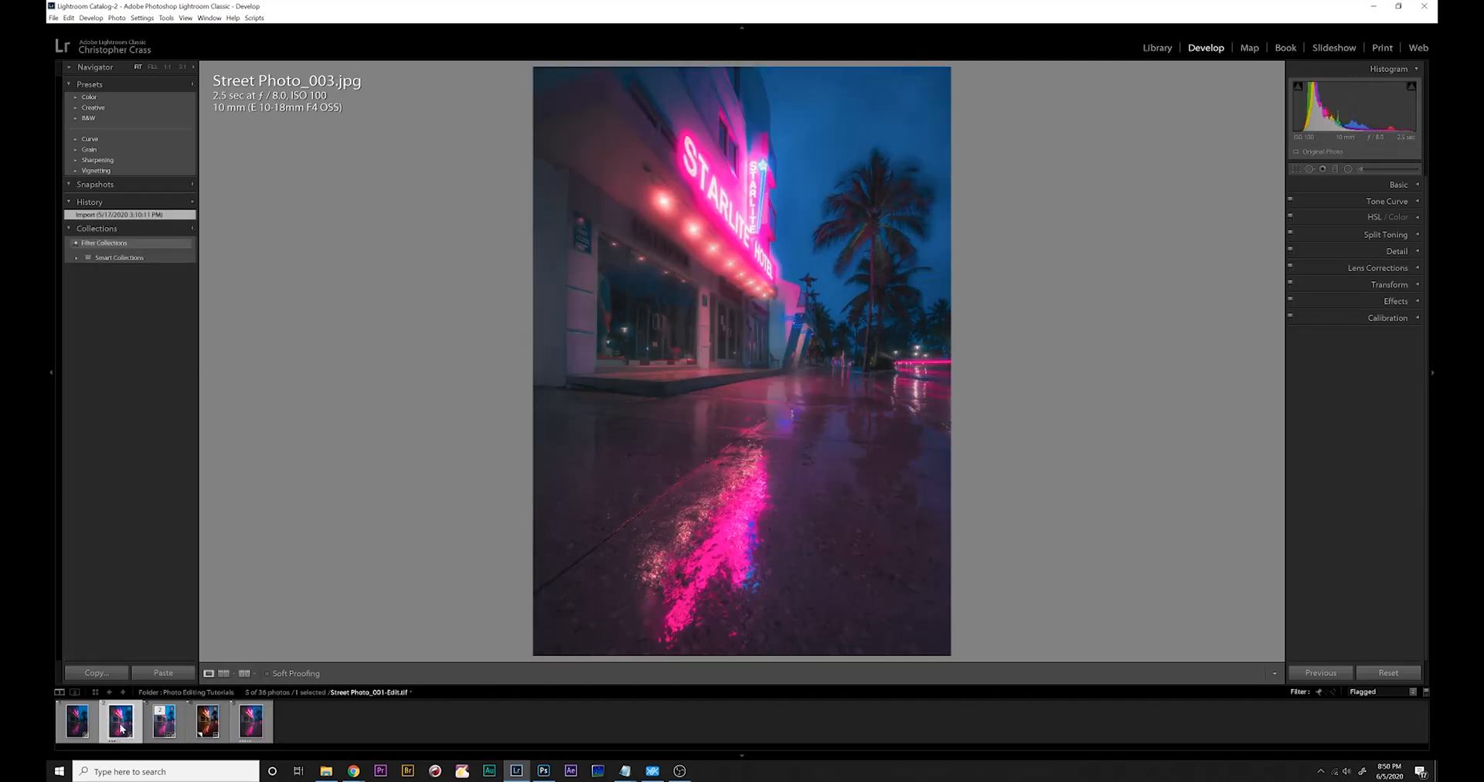
{"action": "left_click", "coordinate": [257, 731]}
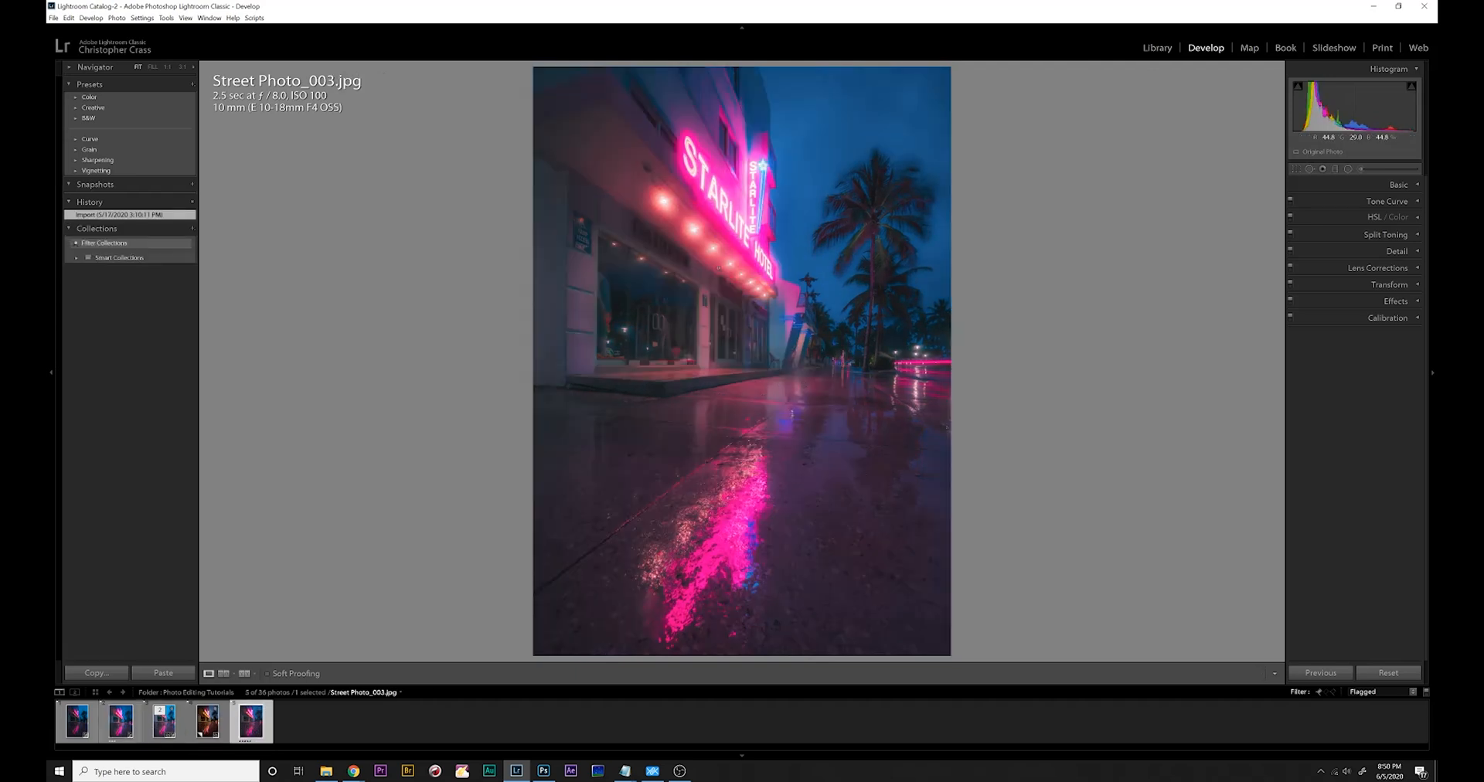
- Raise the black point of the RGB tone curve slightly on Street Photo_001-Edit.tif and compare the result with Street Photo_003.jpg
{"action": "left_click", "coordinate": [121, 721]}
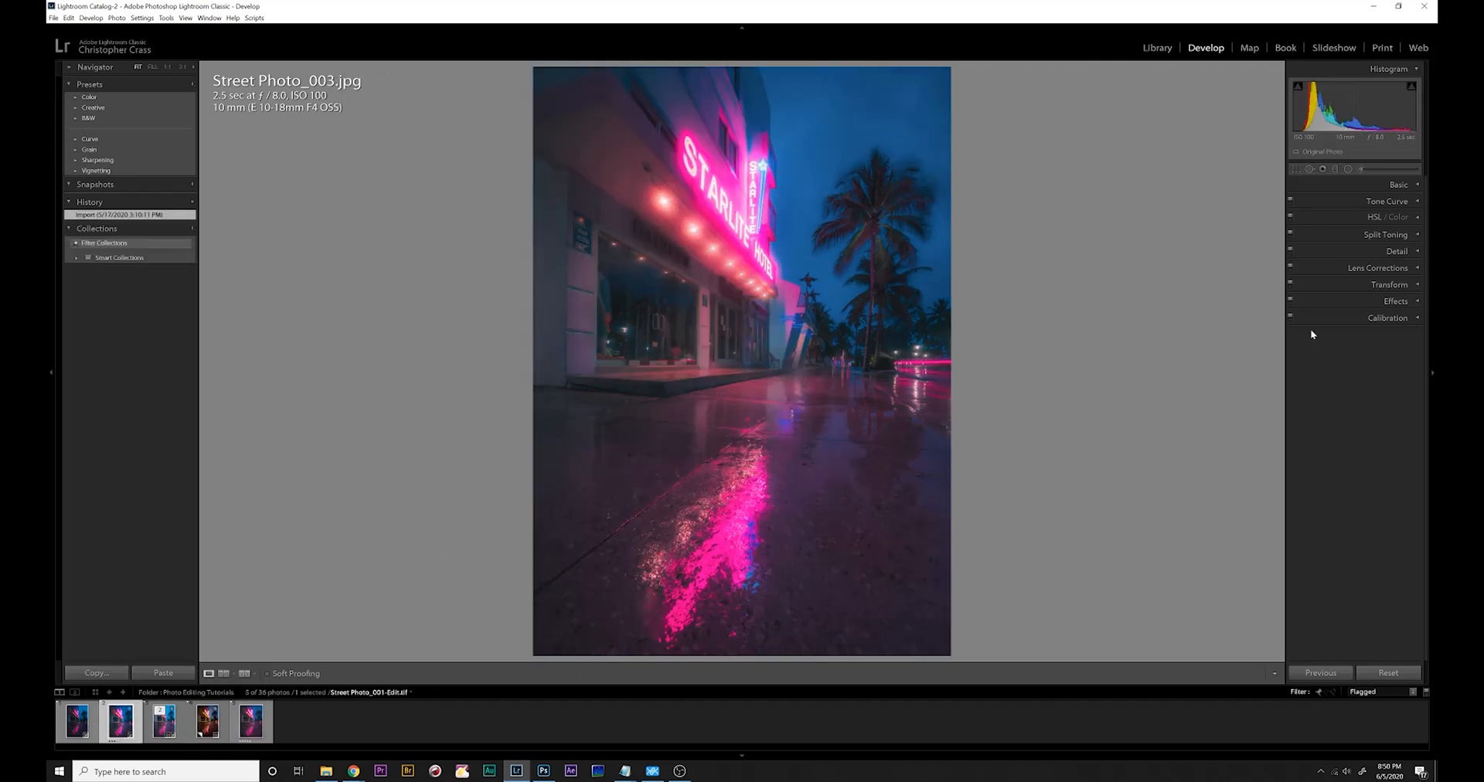
{"action": "left_click", "coordinate": [1406, 202]}
{"action": "left_click_drag", "start_coordinate": [1298, 326], "coordinate": [1298, 322]}
{"action": "left_click", "coordinate": [251, 721]}
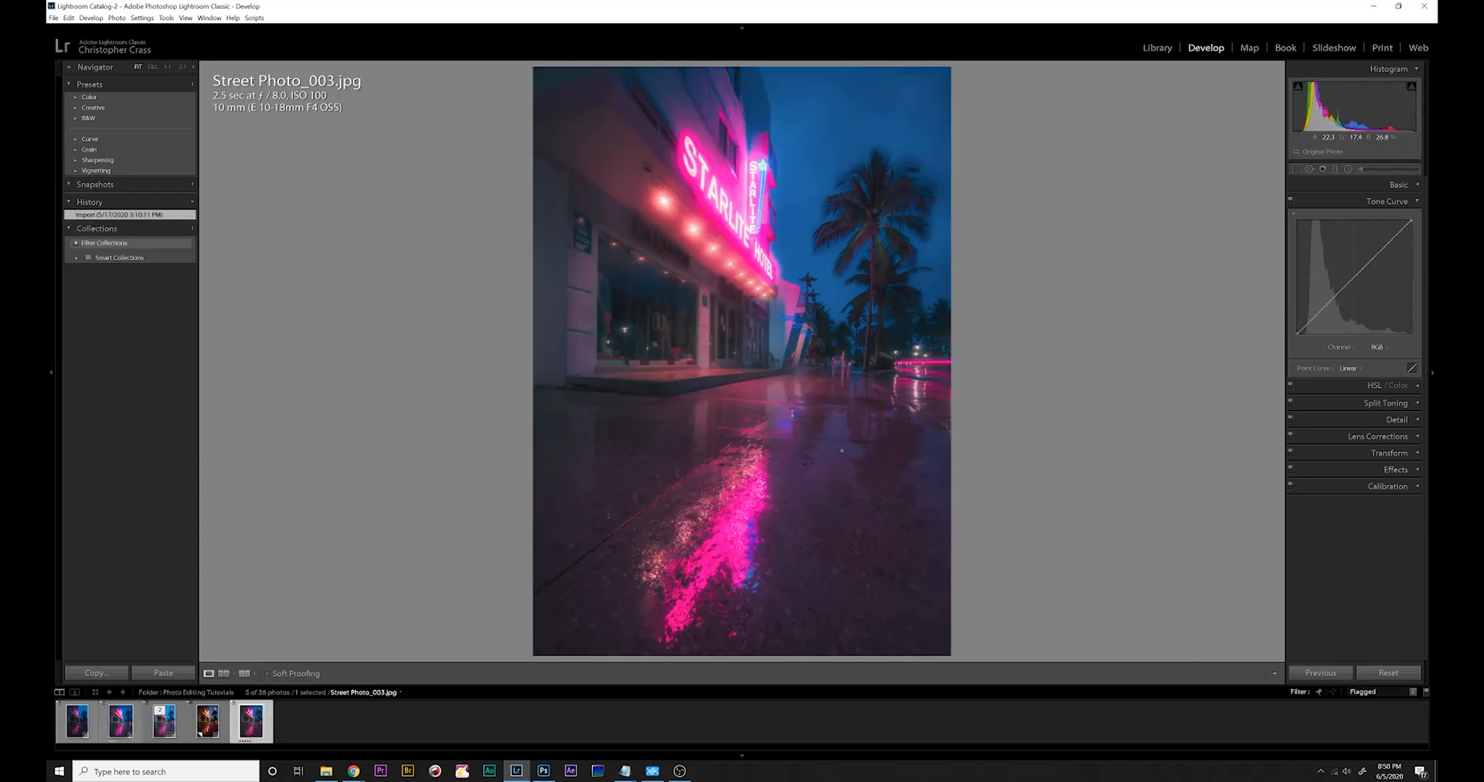
{"action": "left_click", "coordinate": [120, 721]}
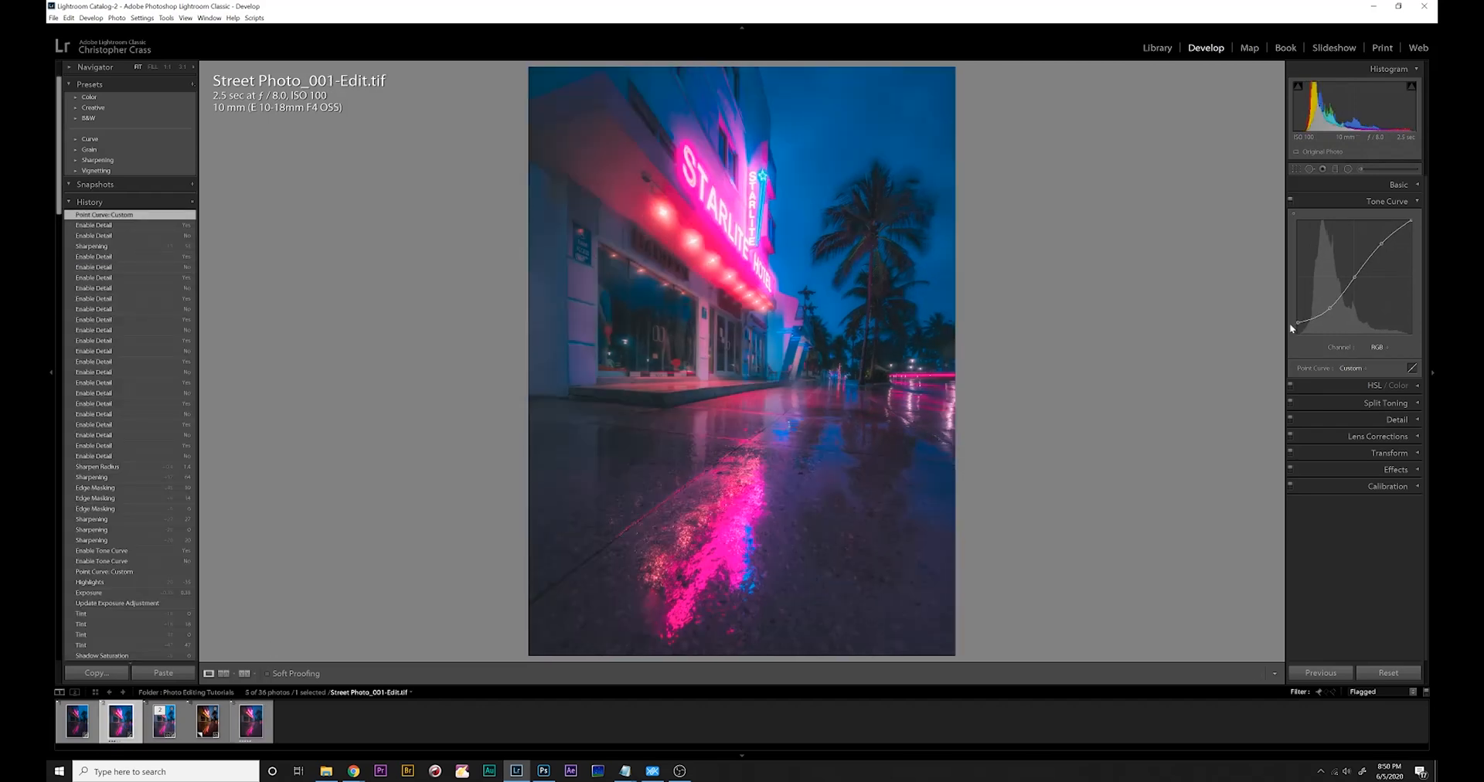